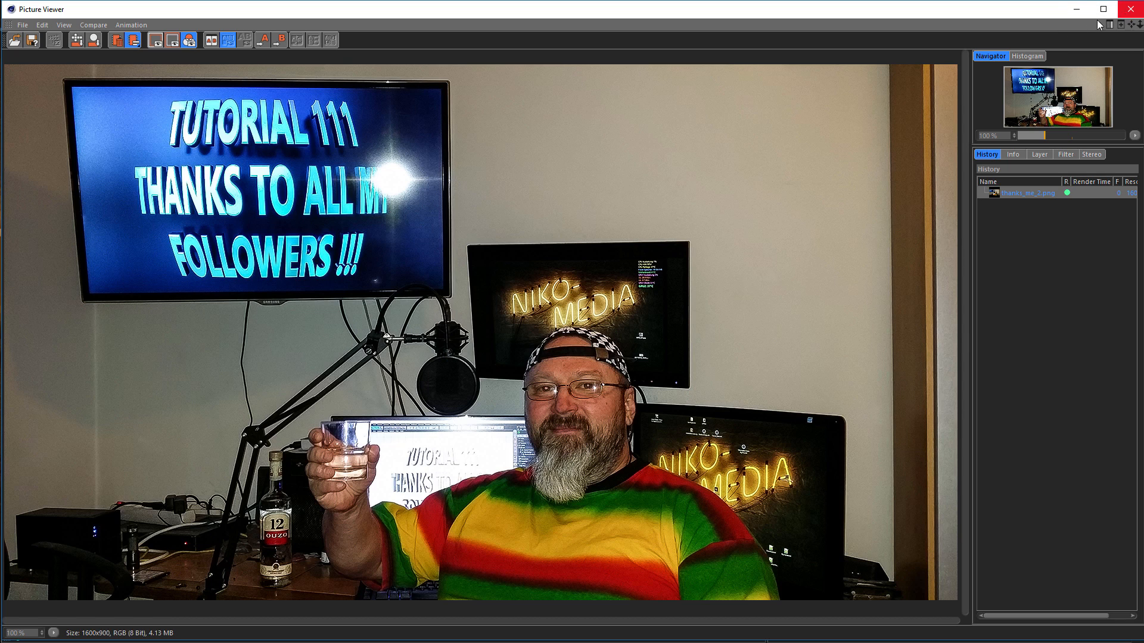
# Close the Picture Viewer window that displays the tutorial thank-you image
pyautogui.click(1142, 6)
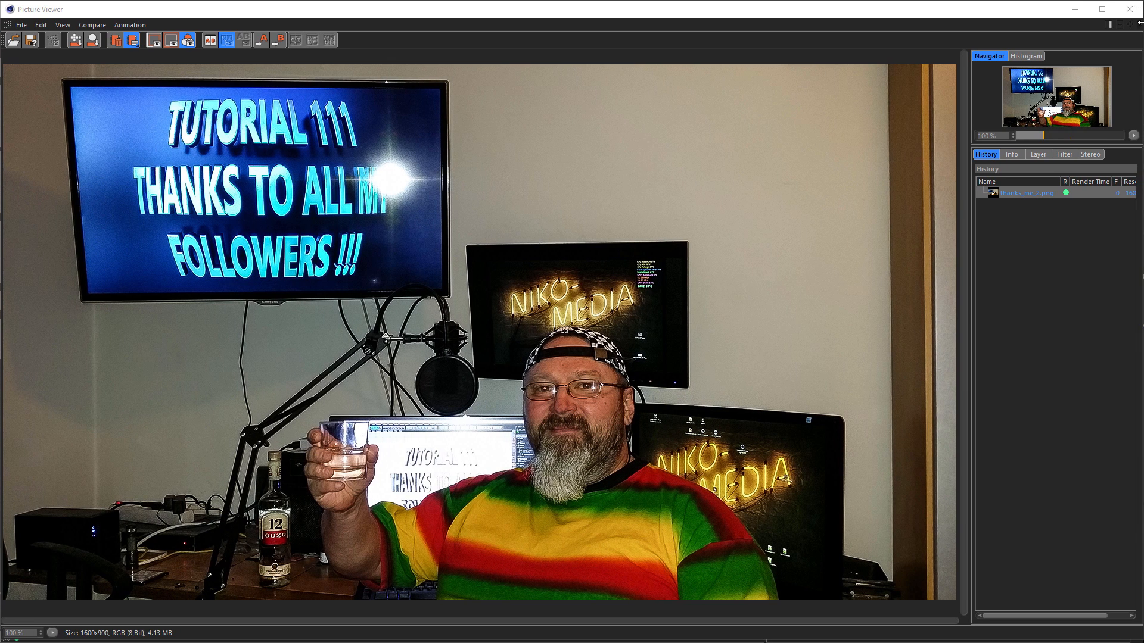
pyautogui.moveTo(1139, 55); pyautogui.dragTo(993, 54)
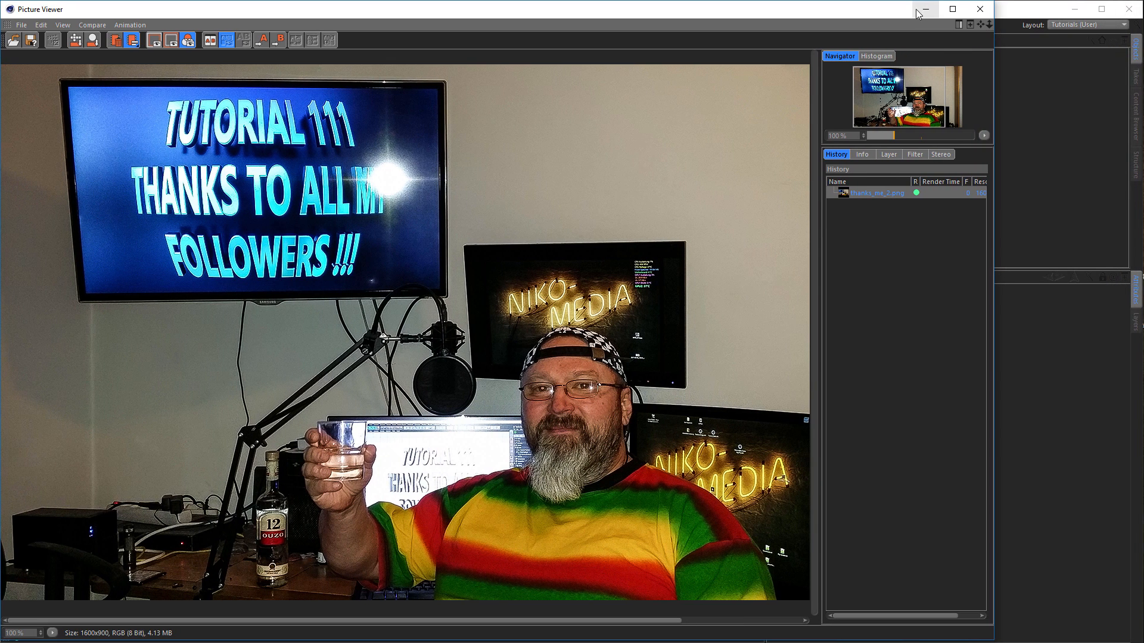
pyautogui.moveTo(911, 7); pyautogui.dragTo(936, 81)
pyautogui.moveTo(1062, 70); pyautogui.dragTo(983, 83)
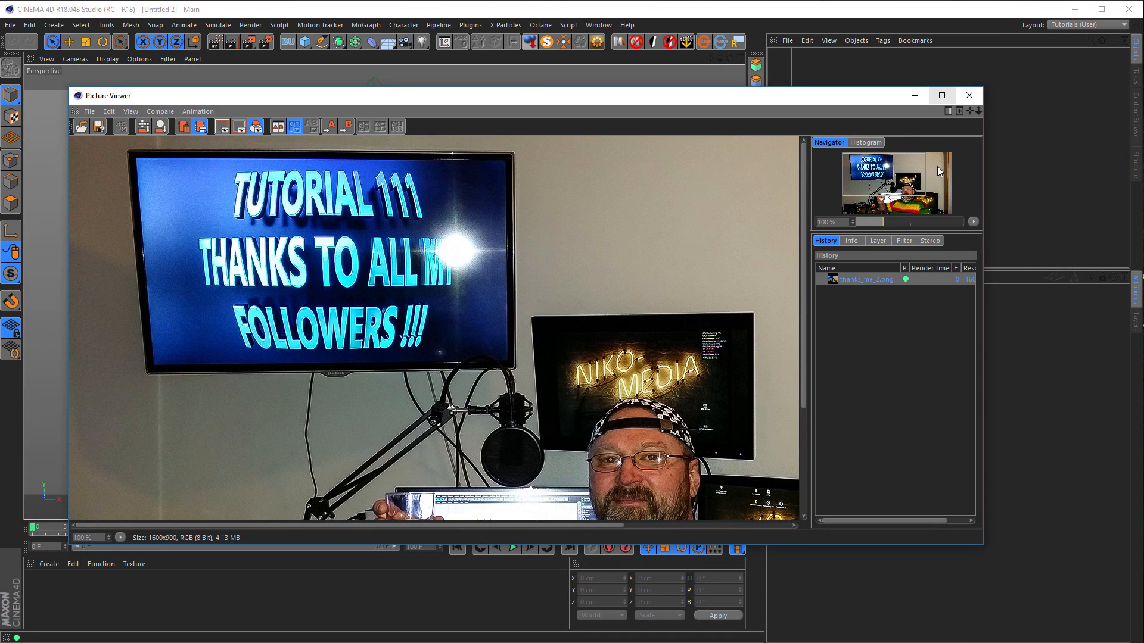
pyautogui.click(969, 96)
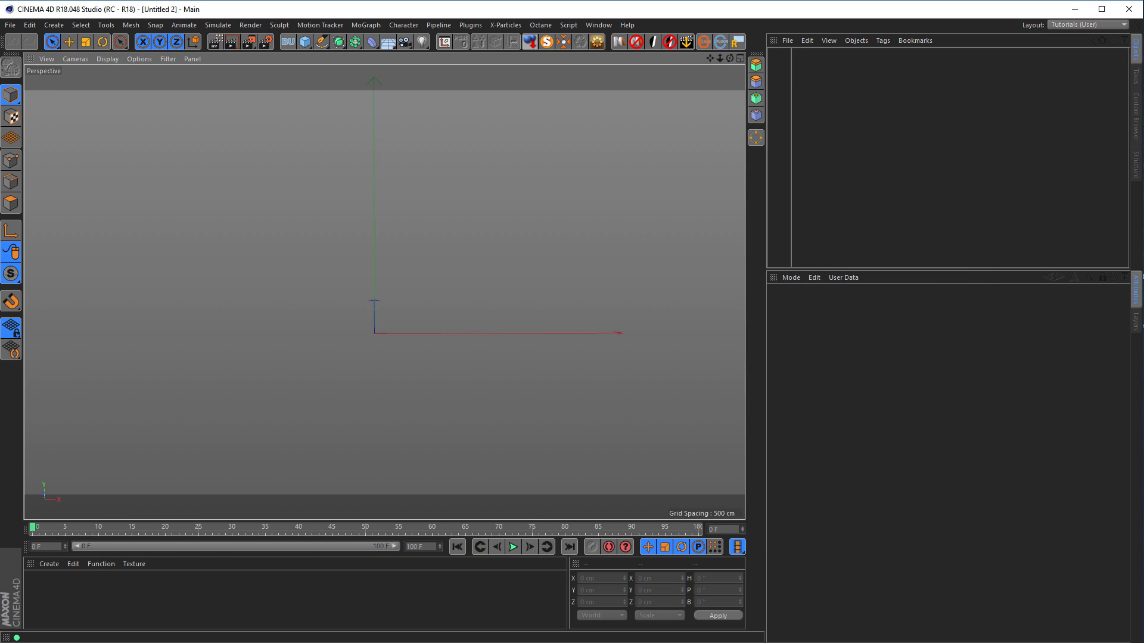
# Switch to the browser to examine the Monas Hieroglyphica reference artwork on Behance and minimize it again
pyautogui.hotkey('alt', 'Tab')
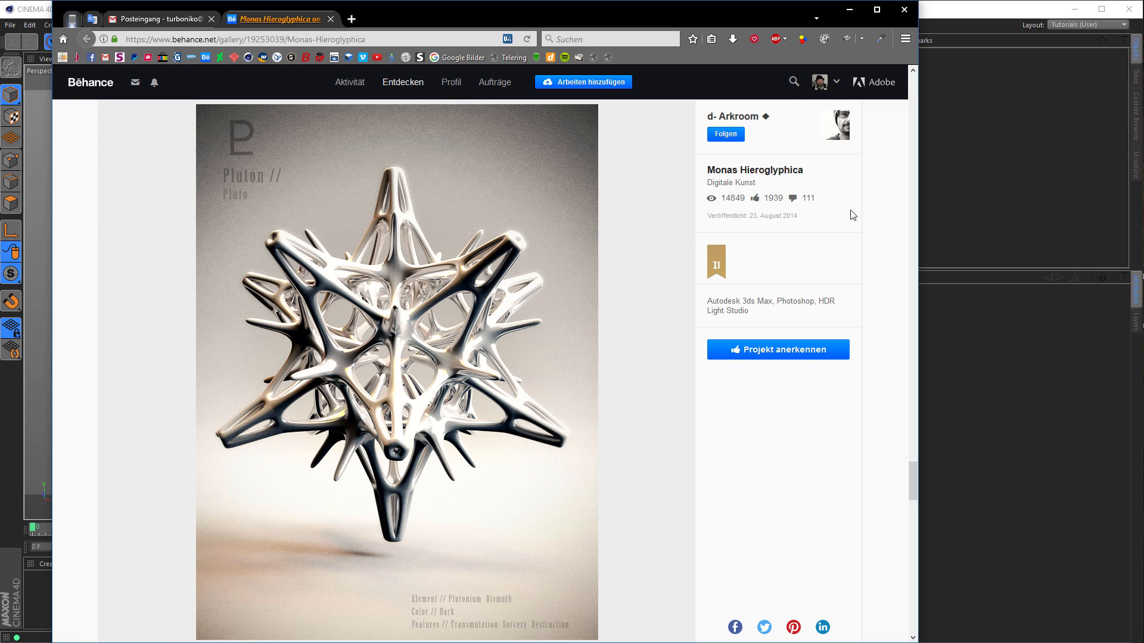
pyautogui.moveTo(913, 470)
pyautogui.mouseDown()
pyautogui.moveTo(889, 237)
pyautogui.moveTo(841, 481)
pyautogui.mouseUp()
pyautogui.click(849, 11)
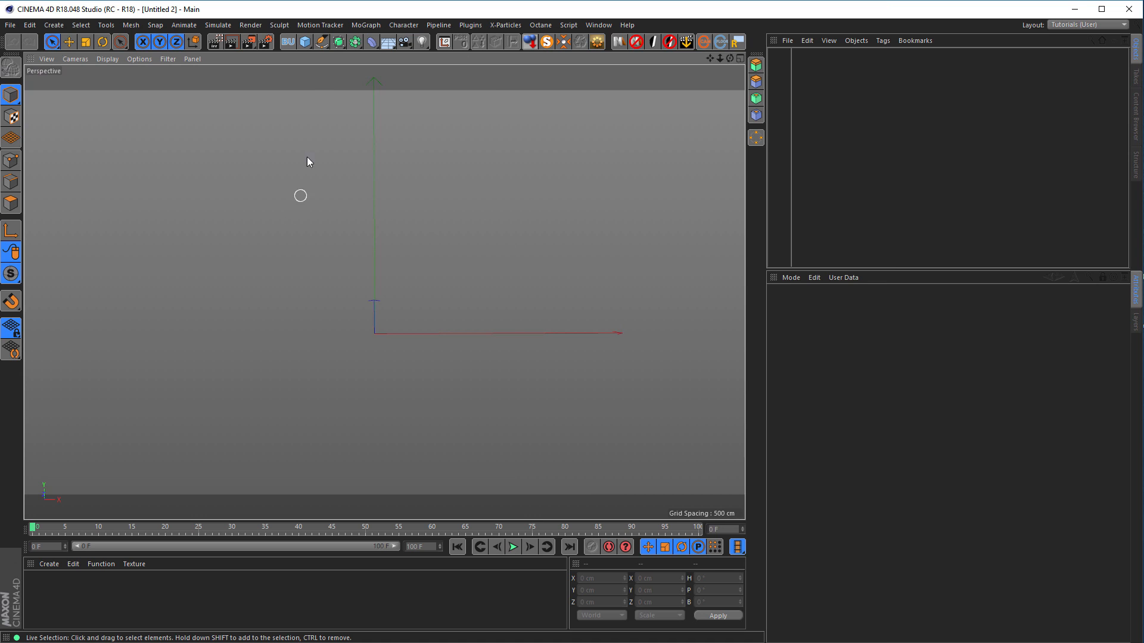
# Add a Platonic primitive to the scene and set its type to Dodeca
pyautogui.click(306, 42)
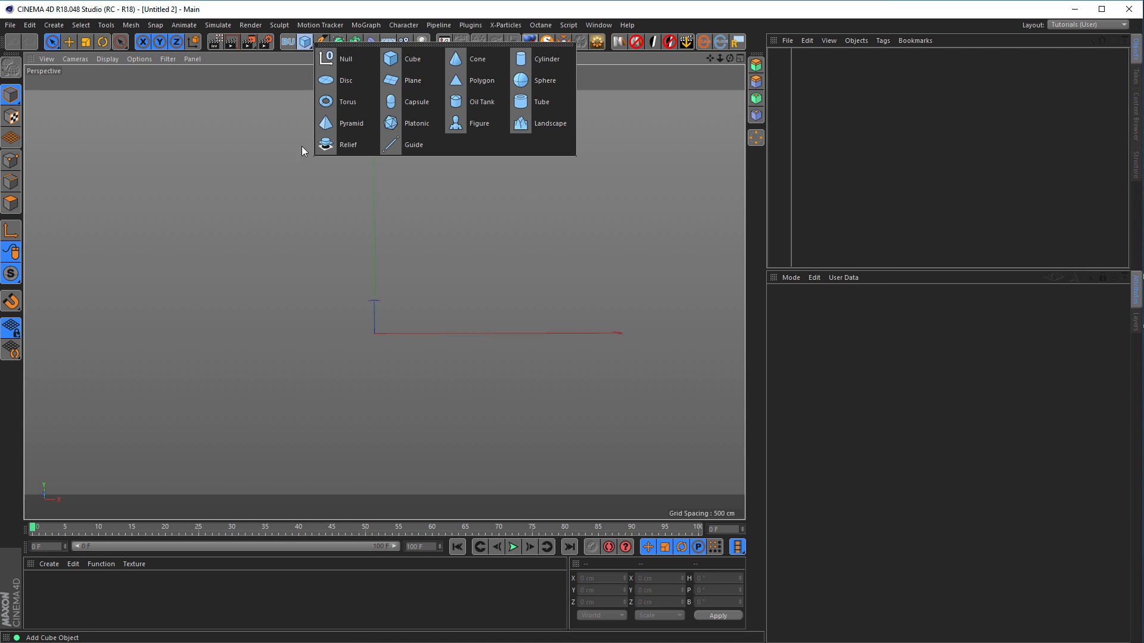
pyautogui.click(419, 123)
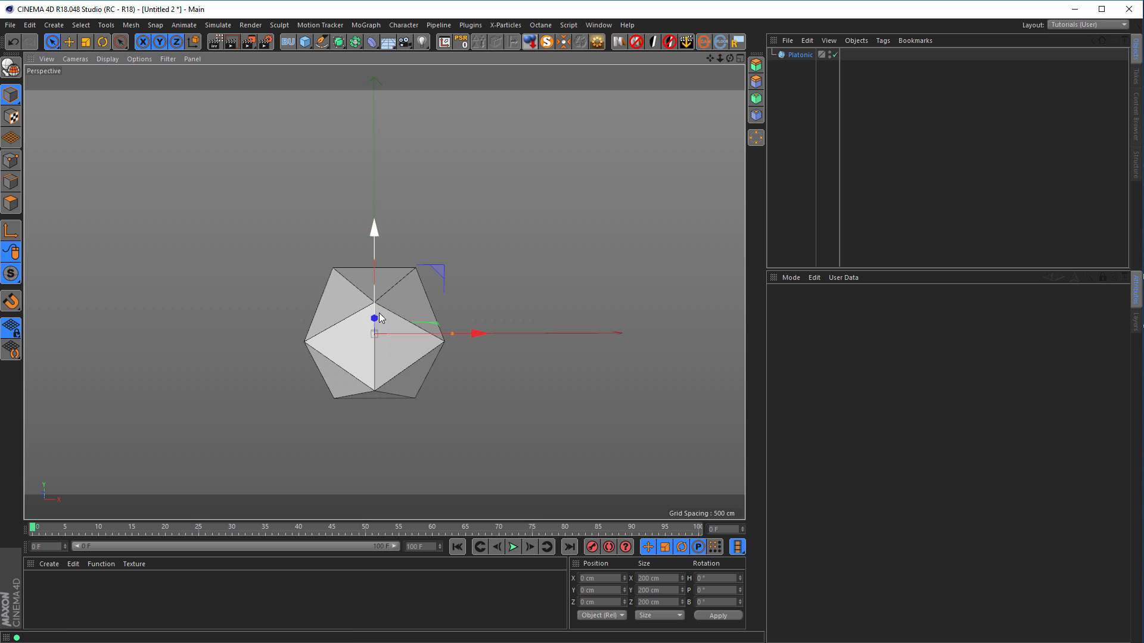
pyautogui.keyDown('alt'); pyautogui.moveTo(410, 328); pyautogui.dragTo(348, 291); pyautogui.keyUp('alt')
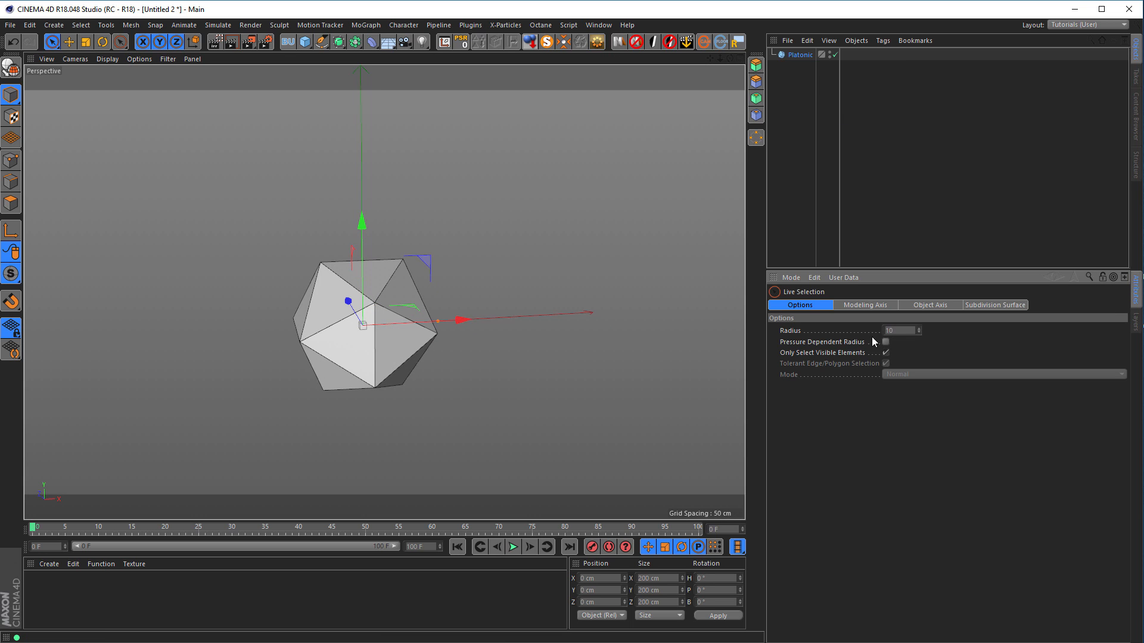
pyautogui.click(792, 55)
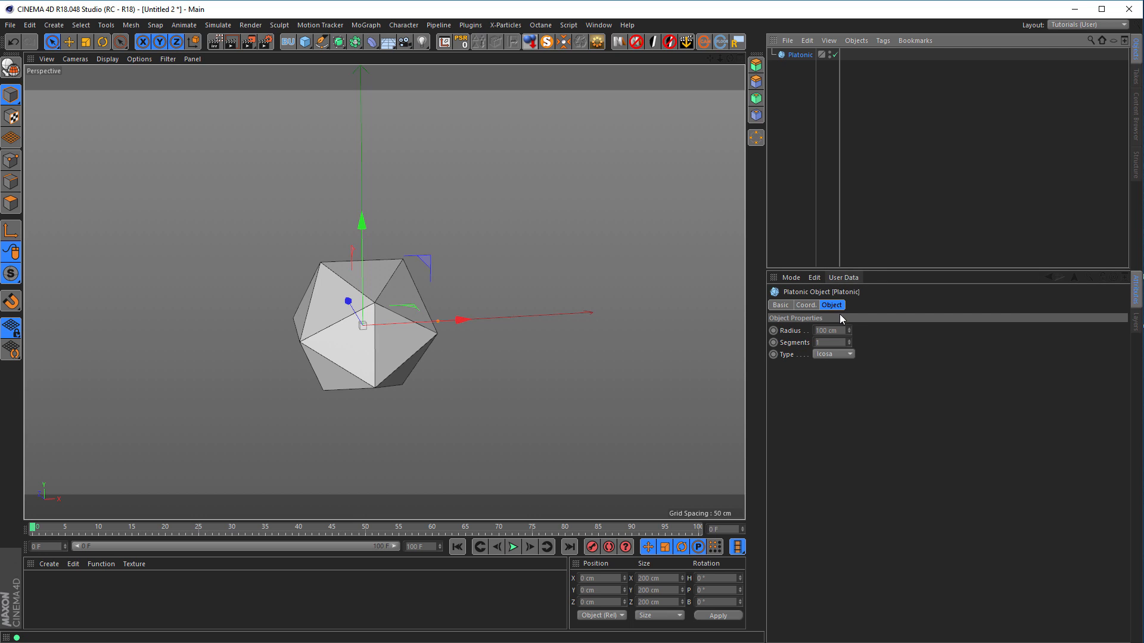
pyautogui.click(832, 354)
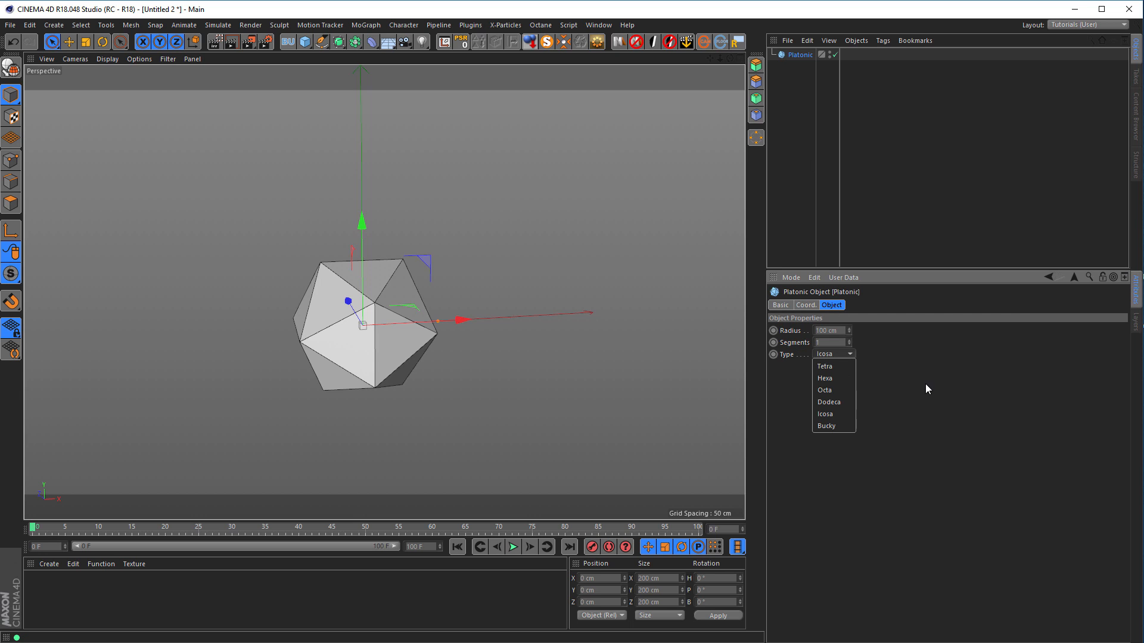
pyautogui.click(840, 403)
pyautogui.keyDown('alt'); pyautogui.moveTo(498, 361); pyautogui.dragTo(411, 302); pyautogui.keyUp('alt')
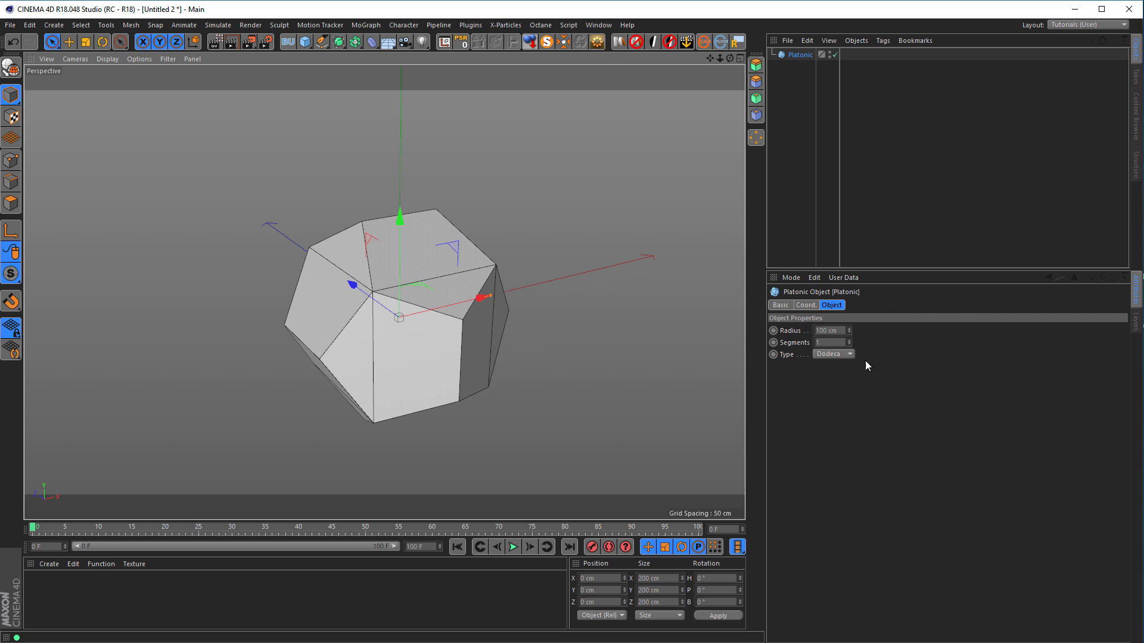
# Convert the Platonic primitive into an editable polygon object
pyautogui.keyDown('alt'); pyautogui.moveTo(425, 325); pyautogui.dragTo(374, 366); pyautogui.keyUp('alt')
pyautogui.keyDown('alt'); pyautogui.moveTo(437, 327); pyautogui.dragTo(420, 249); pyautogui.keyUp('alt')
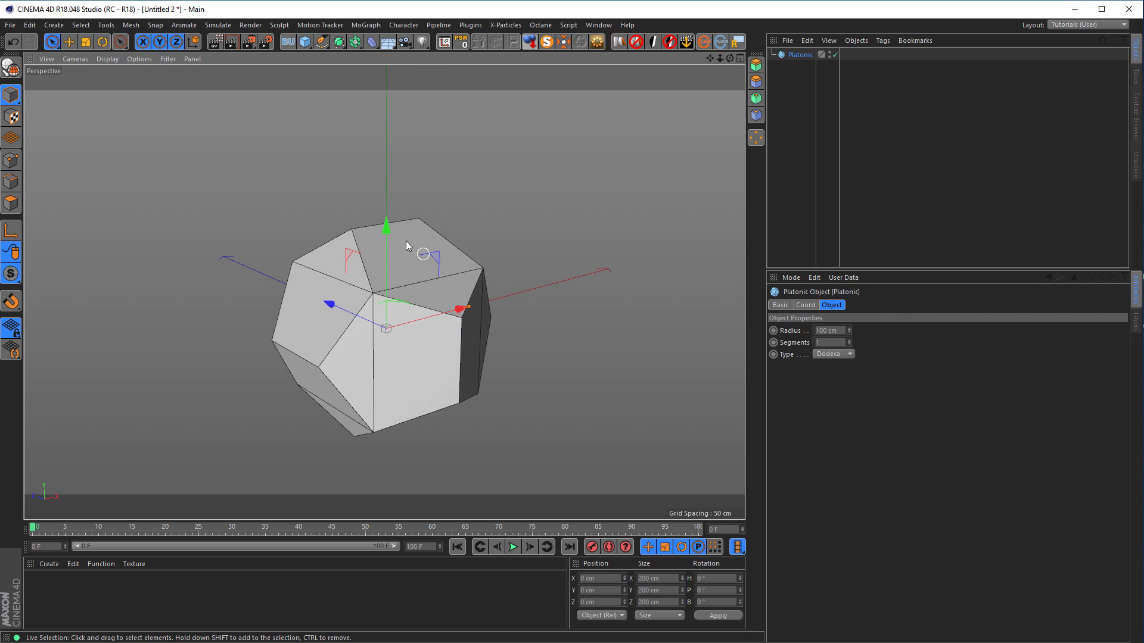
pyautogui.keyDown('alt'); pyautogui.moveTo(402, 298); pyautogui.dragTo(434, 276); pyautogui.keyUp('alt')
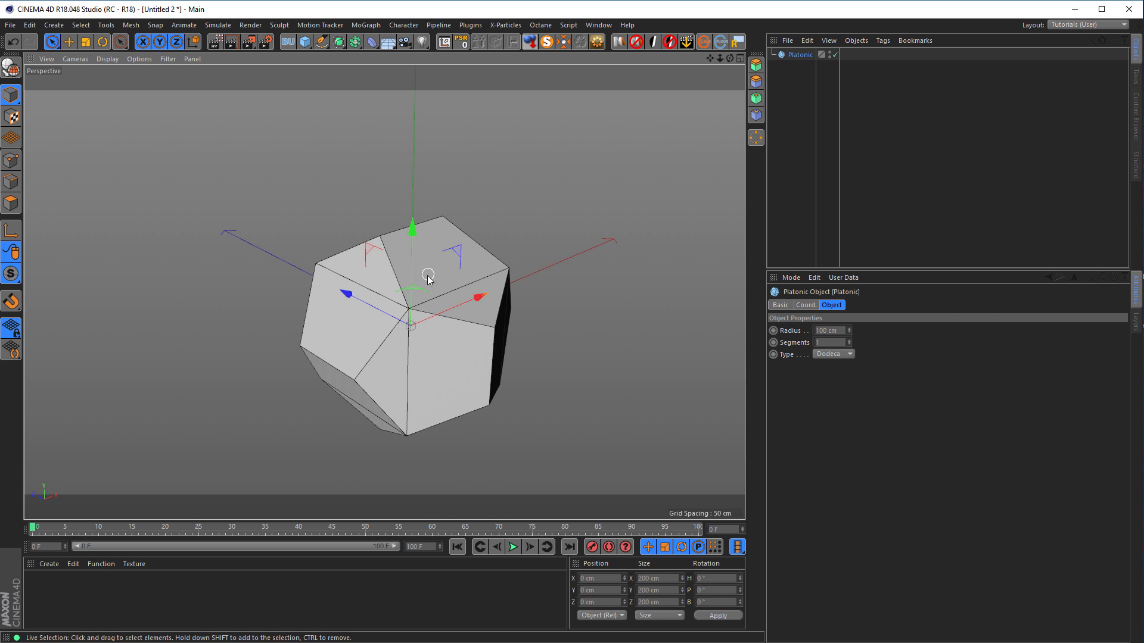
pyautogui.scroll(3, 427, 271)
pyautogui.keyDown('alt'); pyautogui.moveTo(470, 305); pyautogui.dragTo(460, 257, button='middle'); pyautogui.keyUp('alt')
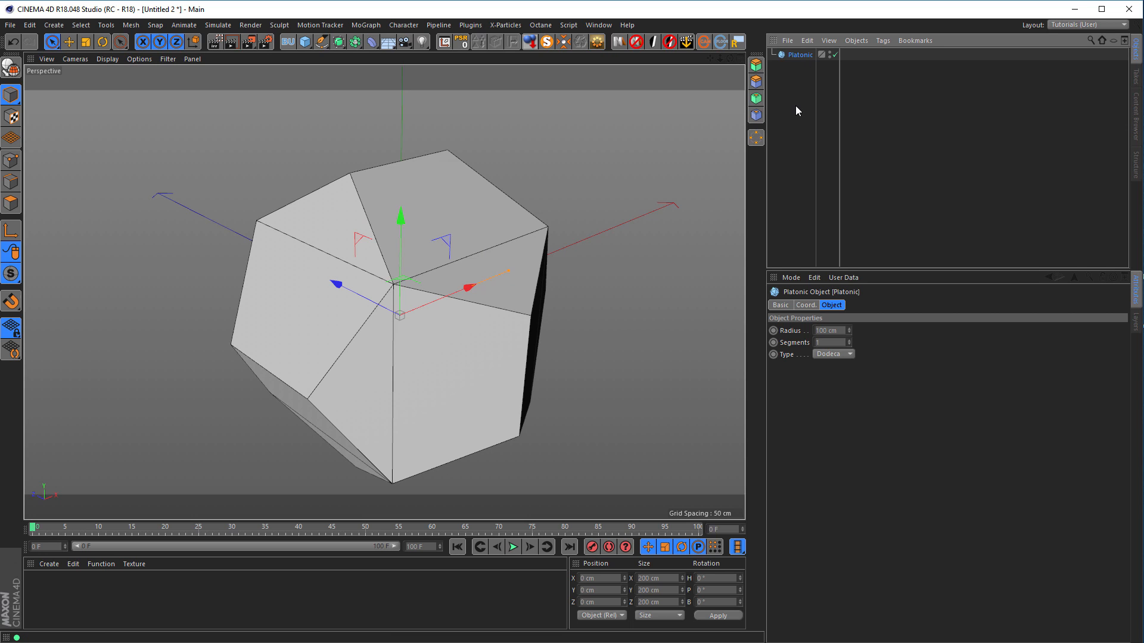
pyautogui.press('c')
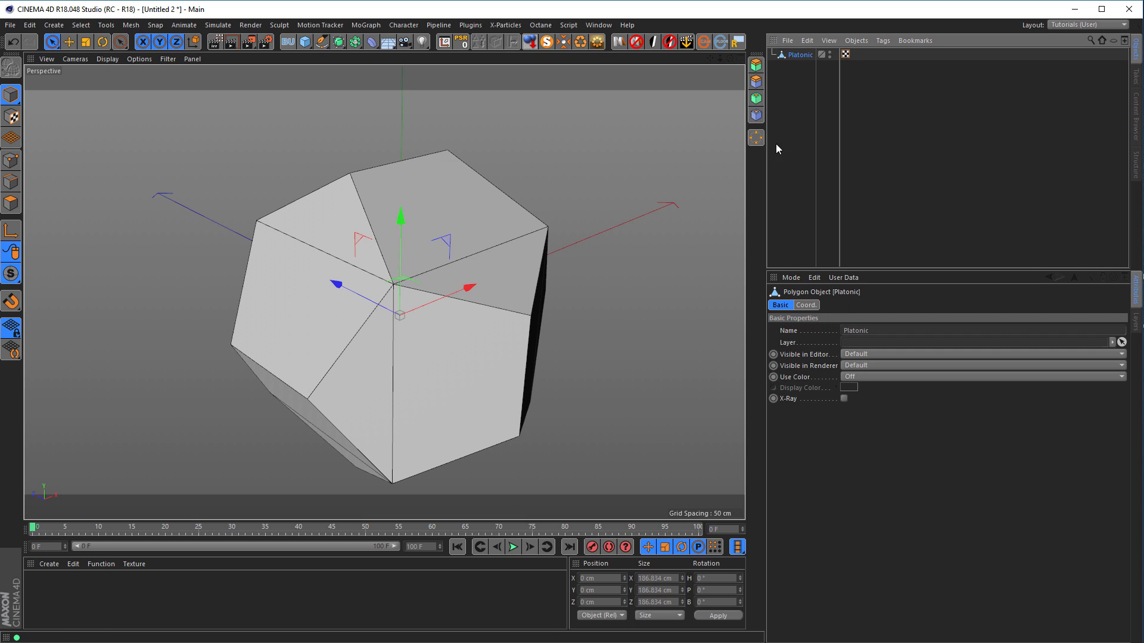
# Dissolve the twelve extra edges that split the dodecahedron's faces, leaving every face a single pentagon
pyautogui.keyDown('alt'); pyautogui.moveTo(492, 252); pyautogui.dragTo(513, 241); pyautogui.keyUp('alt')
pyautogui.click(11, 182)
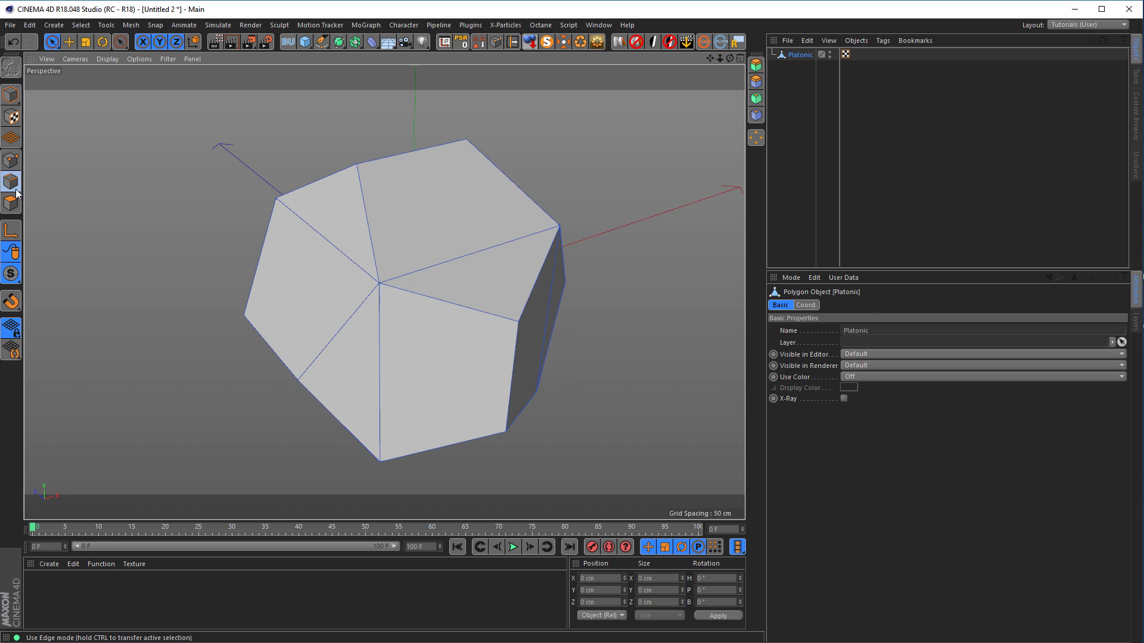
pyautogui.click(453, 259)
pyautogui.keyDown('shift'); pyautogui.click(335, 246); pyautogui.keyUp('shift')
pyautogui.moveTo(309, 246)
pyautogui.keyDown('alt'); pyautogui.mouseDown()
pyautogui.moveTo(387, 300)
pyautogui.moveTo(548, 280)
pyautogui.moveTo(323, 232)
pyautogui.mouseUp(); pyautogui.keyUp('alt')
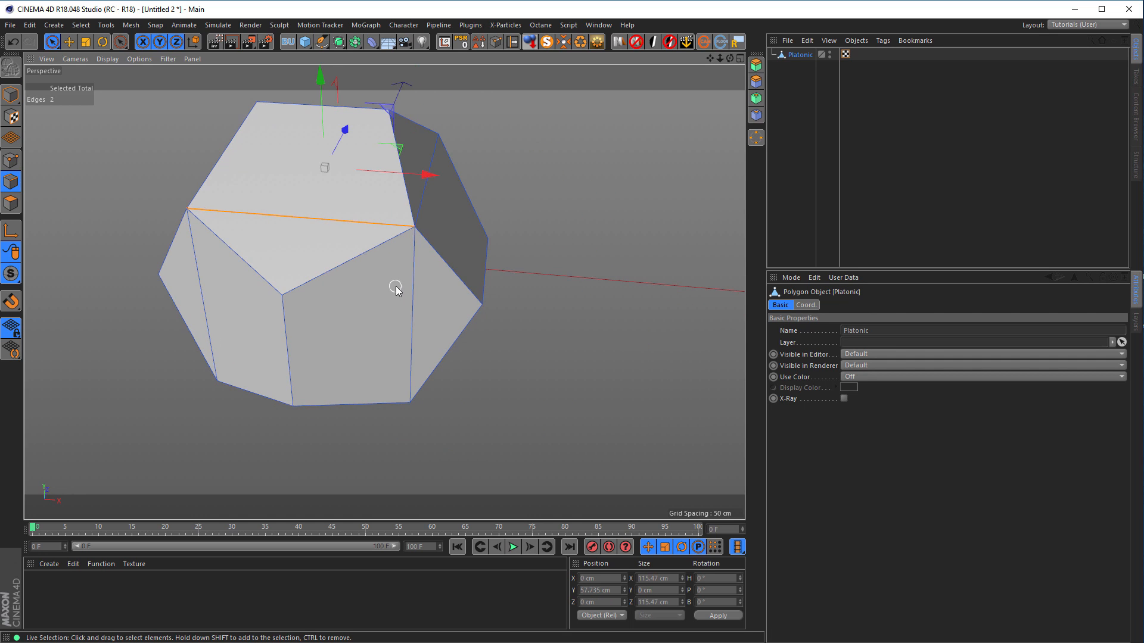
pyautogui.keyDown('shift'); pyautogui.click(411, 286); pyautogui.keyUp('shift')
pyautogui.keyDown('alt'); pyautogui.moveTo(441, 209); pyautogui.dragTo(406, 230); pyautogui.keyUp('alt')
pyautogui.keyDown('shift'); pyautogui.click(424, 250); pyautogui.keyUp('shift')
pyautogui.keyDown('shift'); pyautogui.click(354, 322); pyautogui.keyUp('shift')
pyautogui.keyDown('alt'); pyautogui.moveTo(395, 270); pyautogui.dragTo(441, 355); pyautogui.keyUp('alt')
pyautogui.keyDown('shift'); pyautogui.click(442, 188); pyautogui.keyUp('shift')
pyautogui.keyDown('shift'); pyautogui.click(427, 395); pyautogui.keyUp('shift')
pyautogui.keyDown('alt'); pyautogui.moveTo(426, 395); pyautogui.dragTo(476, 351); pyautogui.keyUp('alt')
pyautogui.keyDown('shift'); pyautogui.click(445, 310); pyautogui.keyUp('shift')
pyautogui.keyDown('shift'); pyautogui.click(356, 380); pyautogui.keyUp('shift')
pyautogui.keyDown('shift'); pyautogui.click(471, 316); pyautogui.keyUp('shift')
pyautogui.keyDown('alt'); pyautogui.moveTo(393, 266); pyautogui.dragTo(369, 225); pyautogui.keyUp('alt')
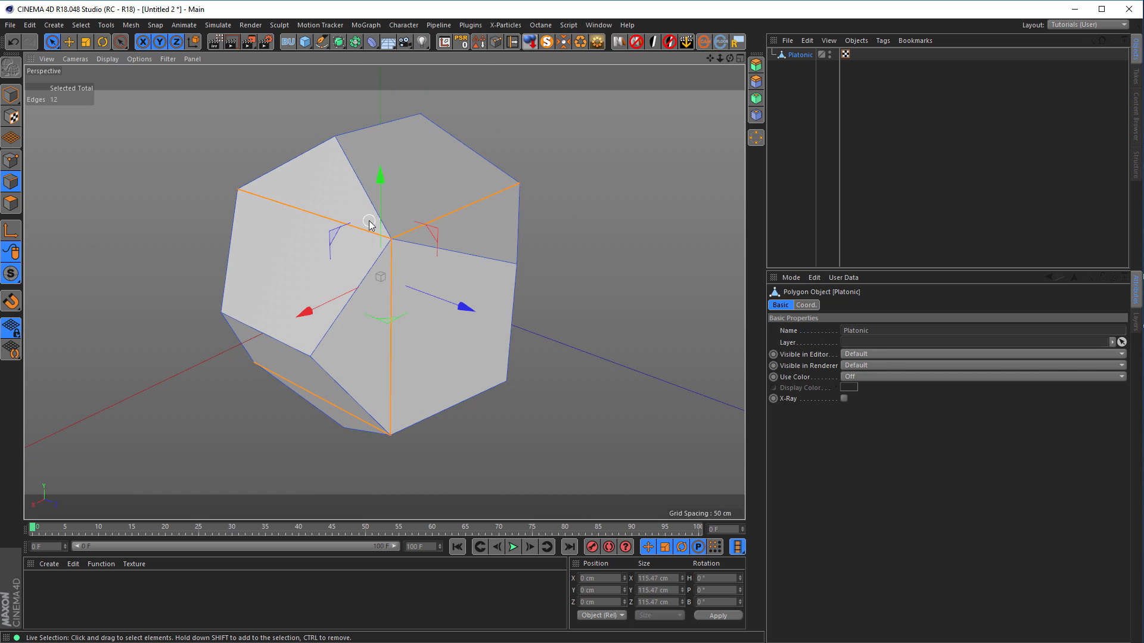
pyautogui.rightClick(590, 190)
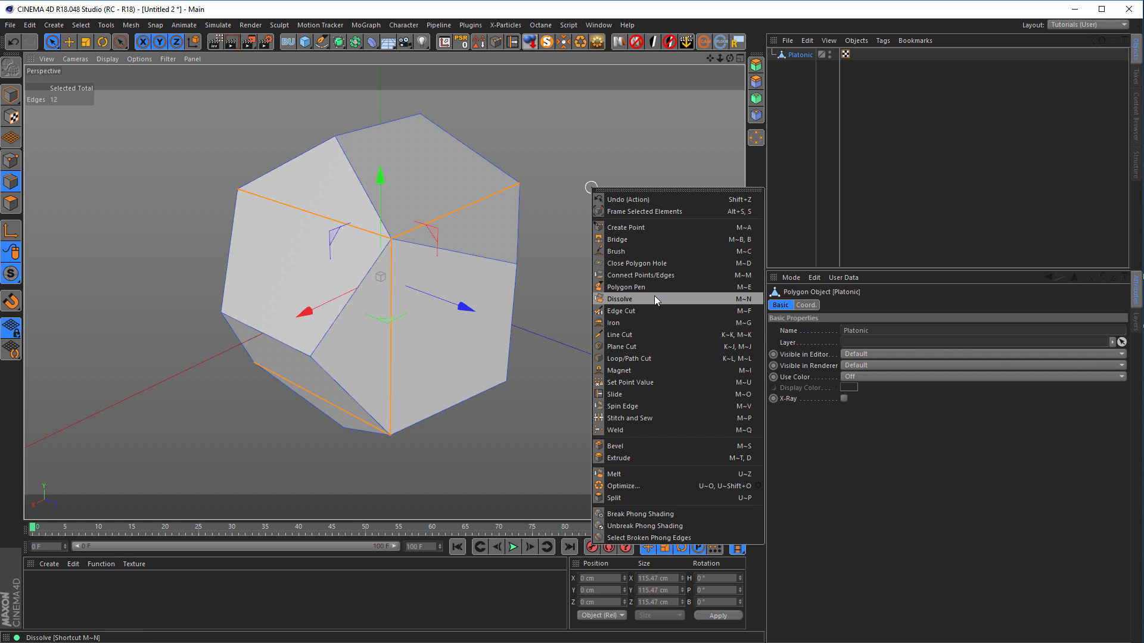
pyautogui.click(648, 299)
pyautogui.keyDown('alt'); pyautogui.moveTo(428, 267); pyautogui.dragTo(374, 260); pyautogui.keyUp('alt')
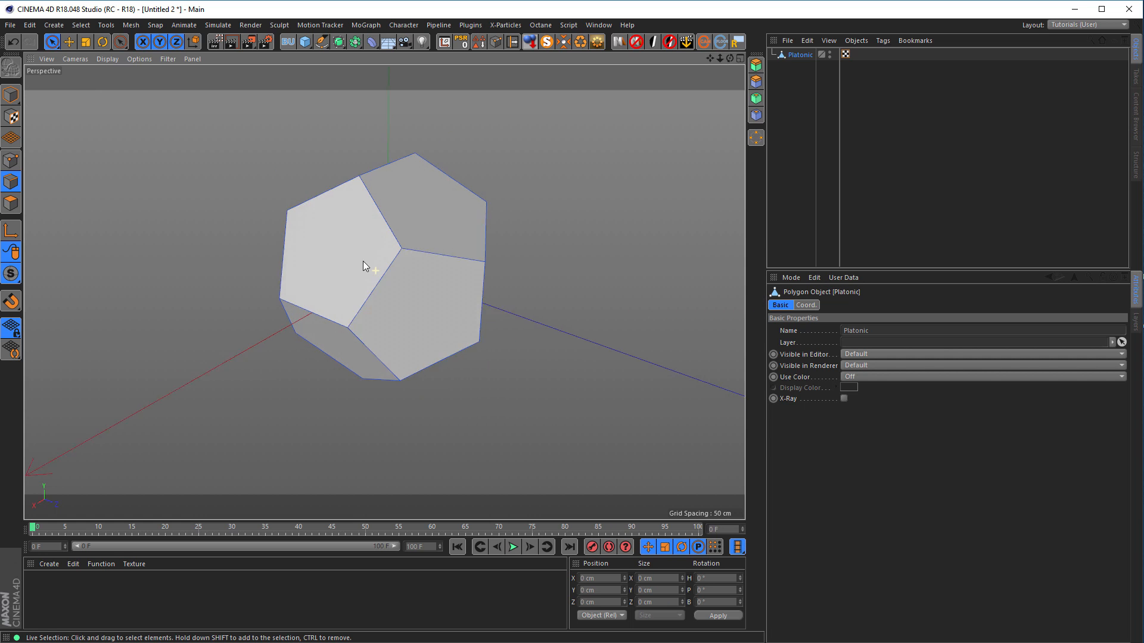
pyautogui.keyDown('alt'); pyautogui.moveTo(373, 261); pyautogui.dragTo(426, 266, button='middle'); pyautogui.keyUp('alt')
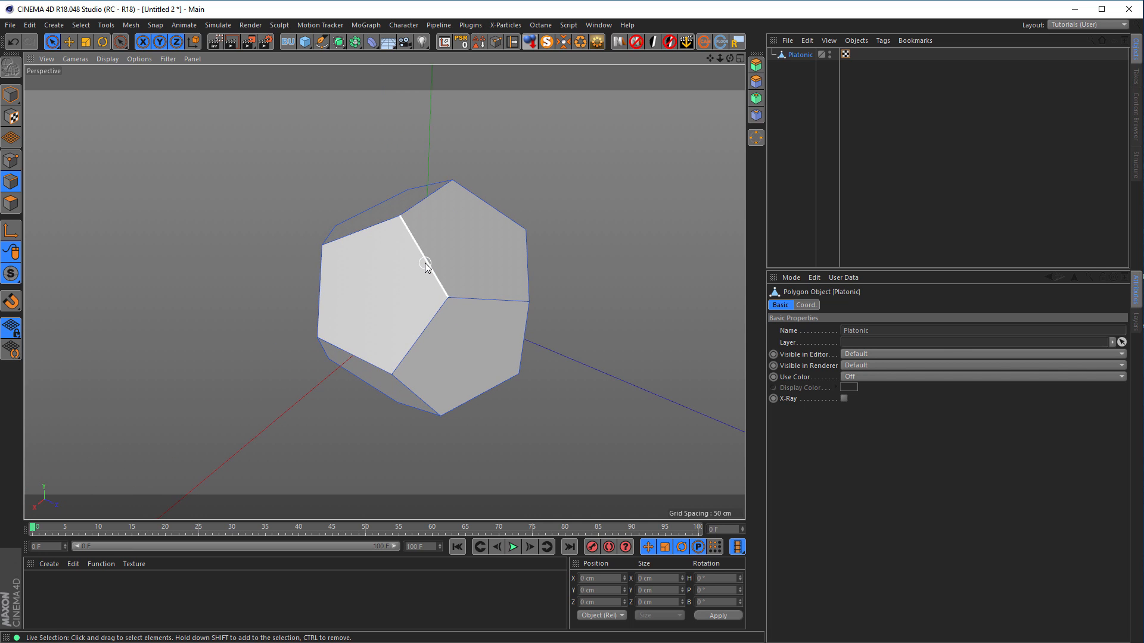
# Add a MoExtrude deformer as a child of the Platonic object
pyautogui.keyDown('alt'); pyautogui.moveTo(447, 273); pyautogui.dragTo(424, 263); pyautogui.keyUp('alt')
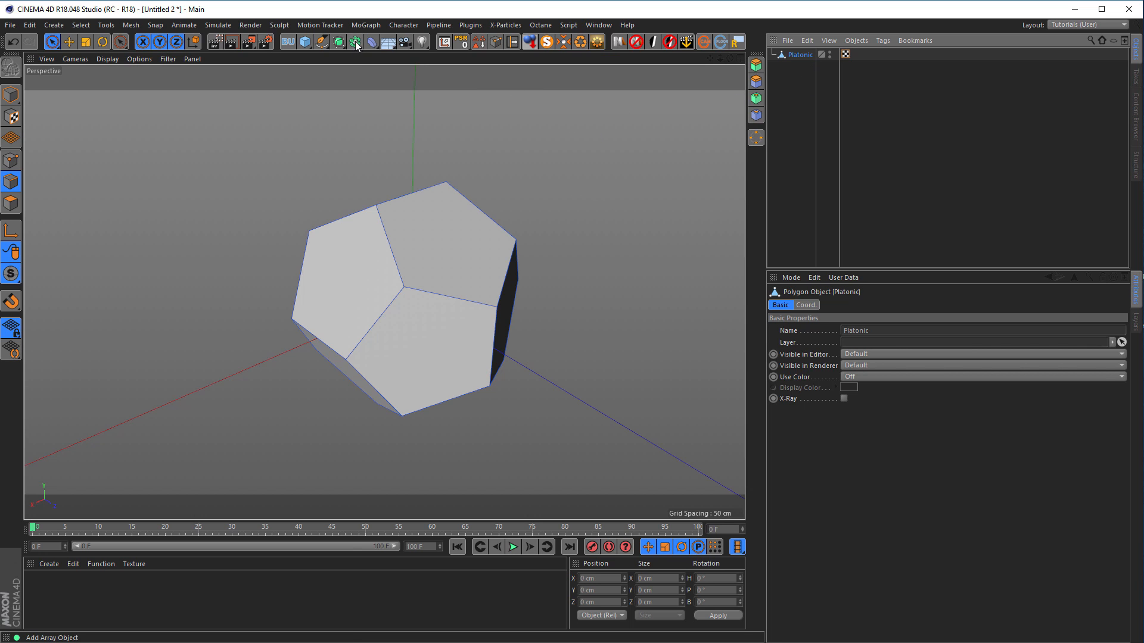
pyautogui.click(365, 25)
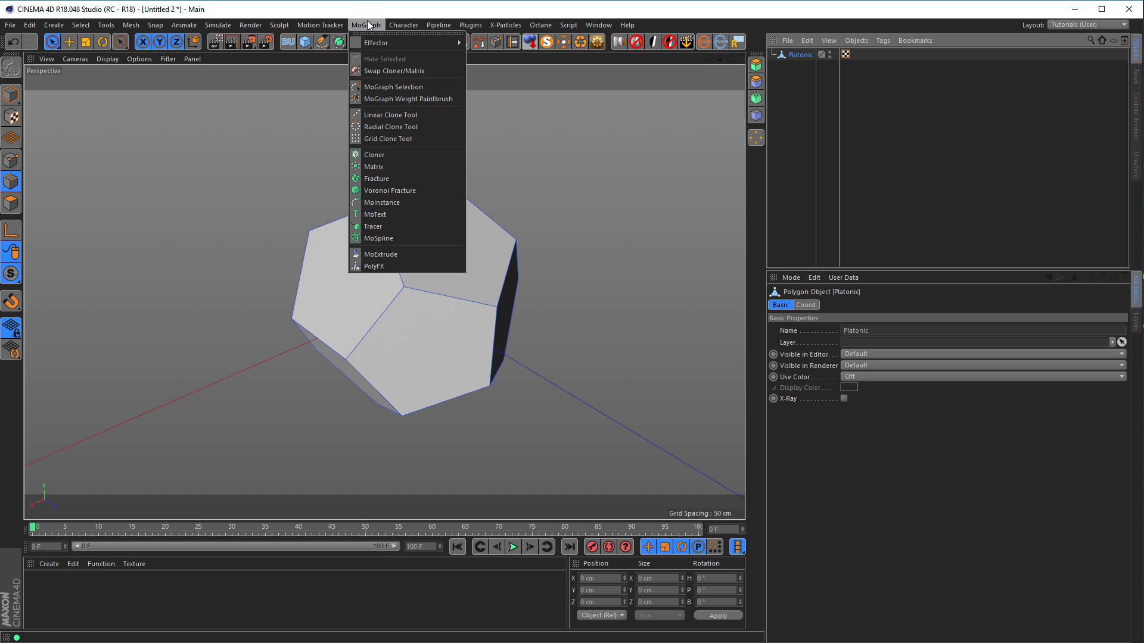
pyautogui.keyDown('shift'); pyautogui.click(382, 254); pyautogui.keyUp('shift')
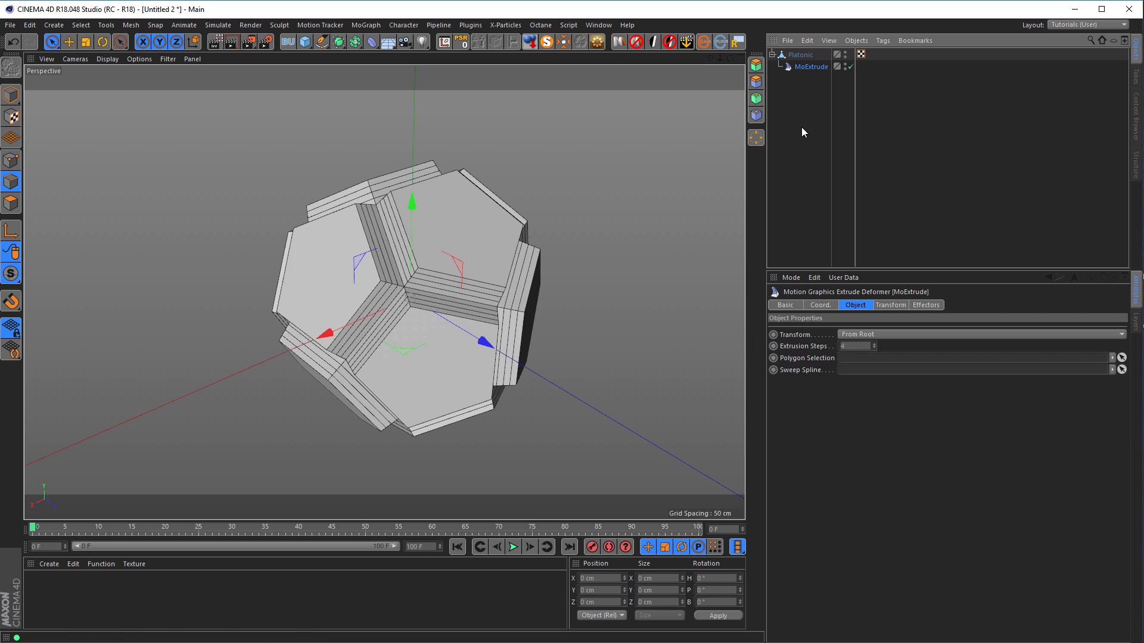
pyautogui.moveTo(482, 294)
pyautogui.keyDown('alt'); pyautogui.mouseDown()
pyautogui.moveTo(453, 287)
pyautogui.moveTo(484, 294)
pyautogui.mouseUp(); pyautogui.keyUp('alt')
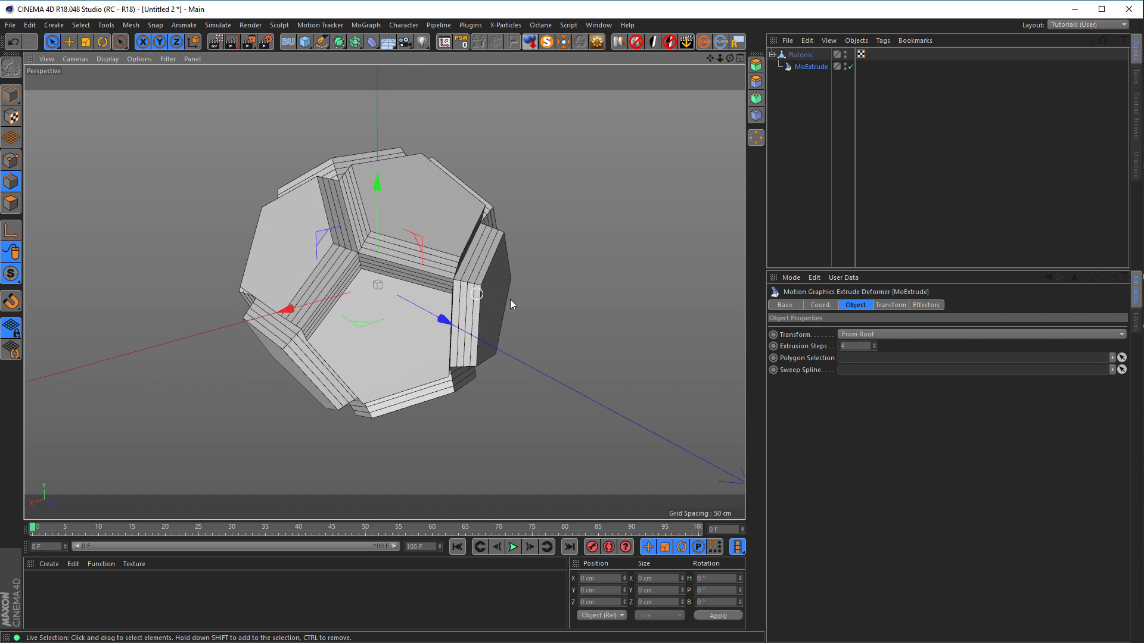
# Set the MoExtrude's extrusion steps to 2 and its Z position transform to 75 cm
pyautogui.click(874, 348)
pyautogui.click(874, 349)
pyautogui.click(890, 305)
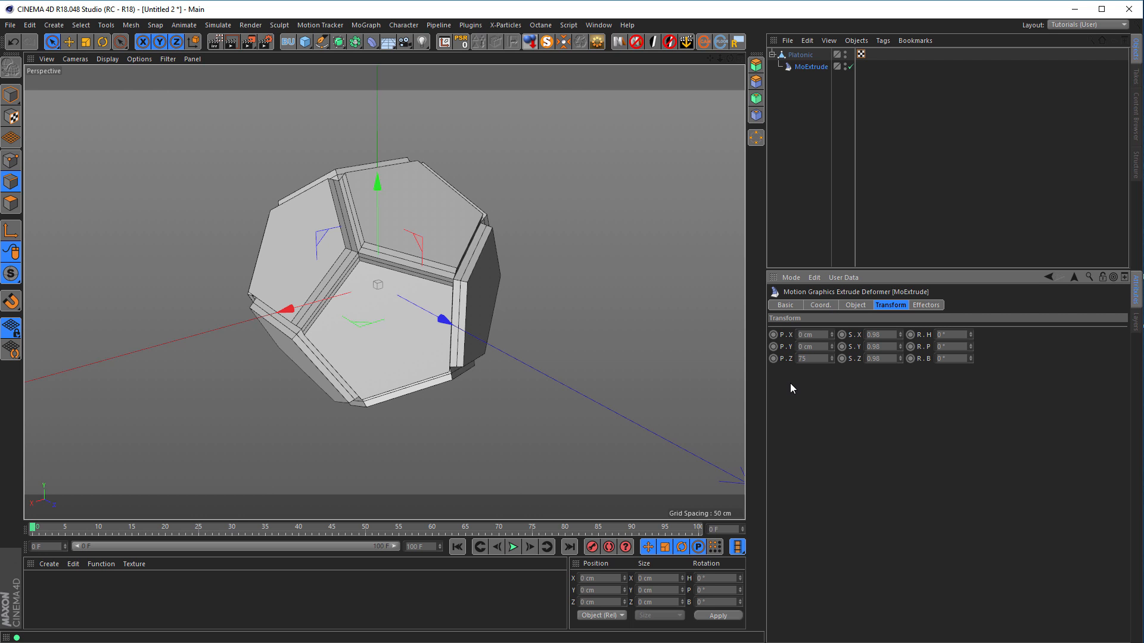
pyautogui.write('75')
pyautogui.press('Return')
pyautogui.keyDown('alt'); pyautogui.moveTo(381, 292); pyautogui.dragTo(388, 333); pyautogui.keyUp('alt')
pyautogui.keyDown('alt'); pyautogui.moveTo(428, 331); pyautogui.dragTo(462, 330, button='right'); pyautogui.keyUp('alt')
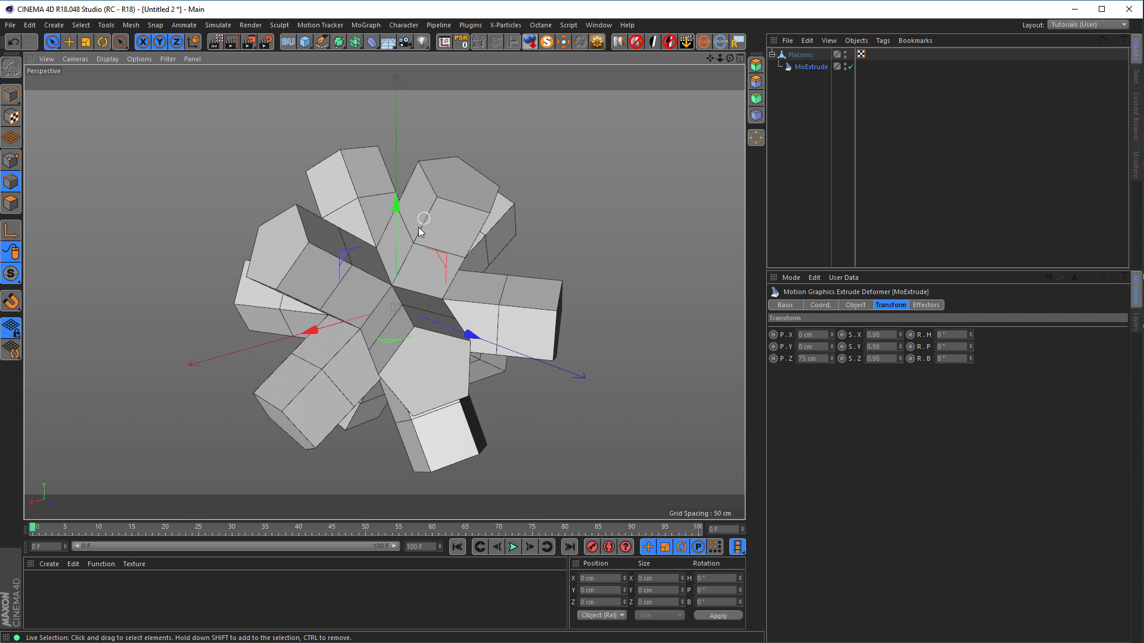
# Check the reference artwork in the browser and set the MoExtrude's scale to 0.4 in X and Y and 1 in Z
pyautogui.hotkey('alt', 'Tab')
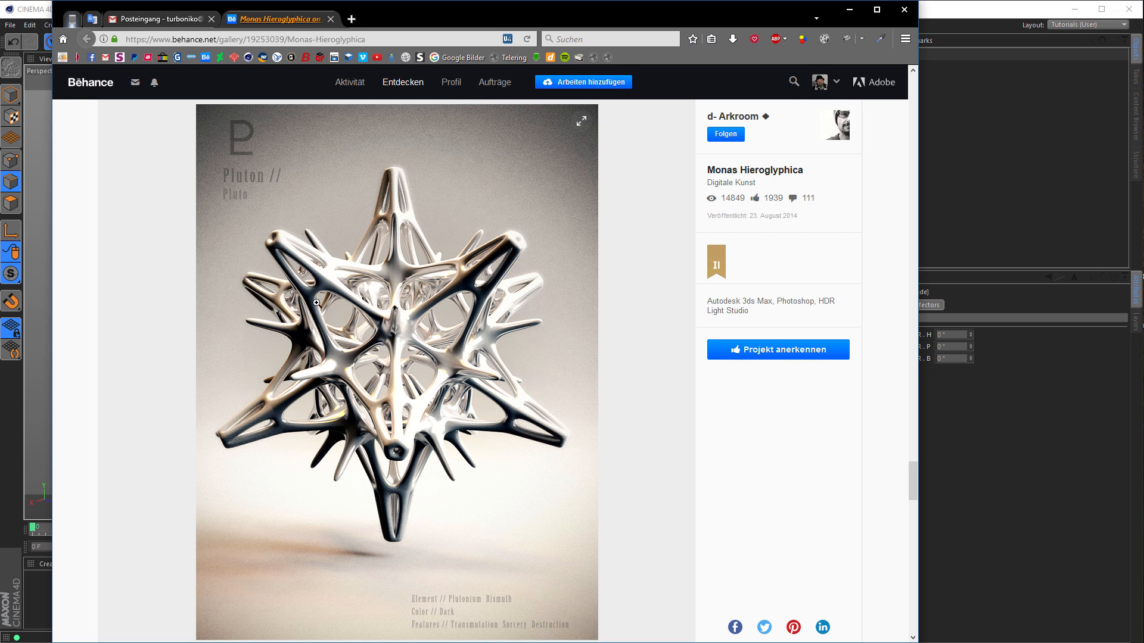
pyautogui.click(851, 10)
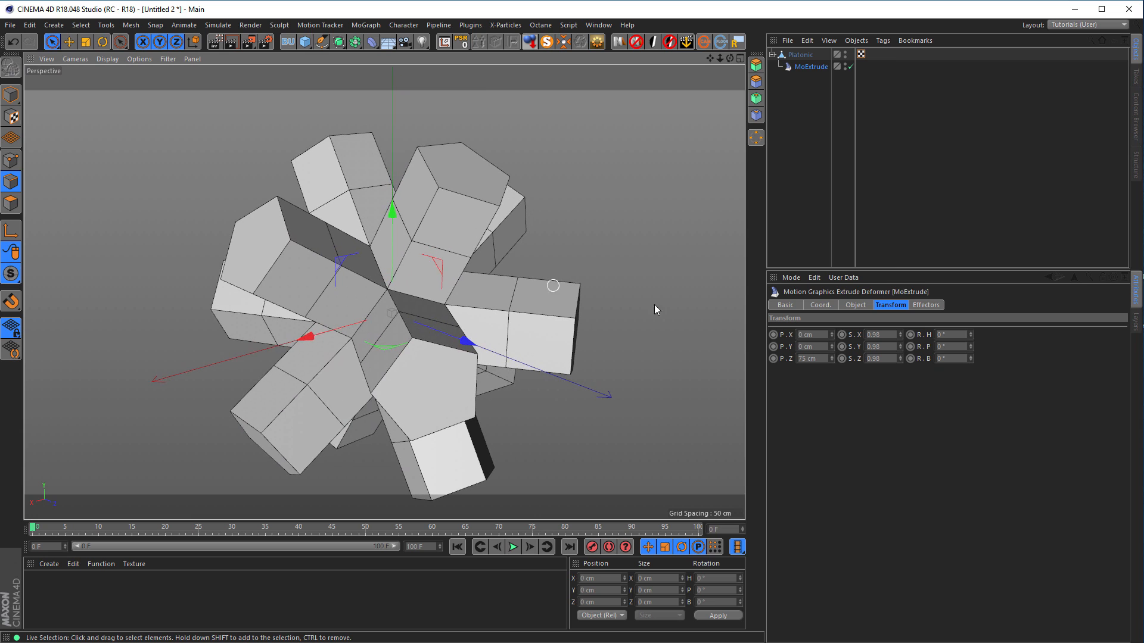
pyautogui.click(885, 335)
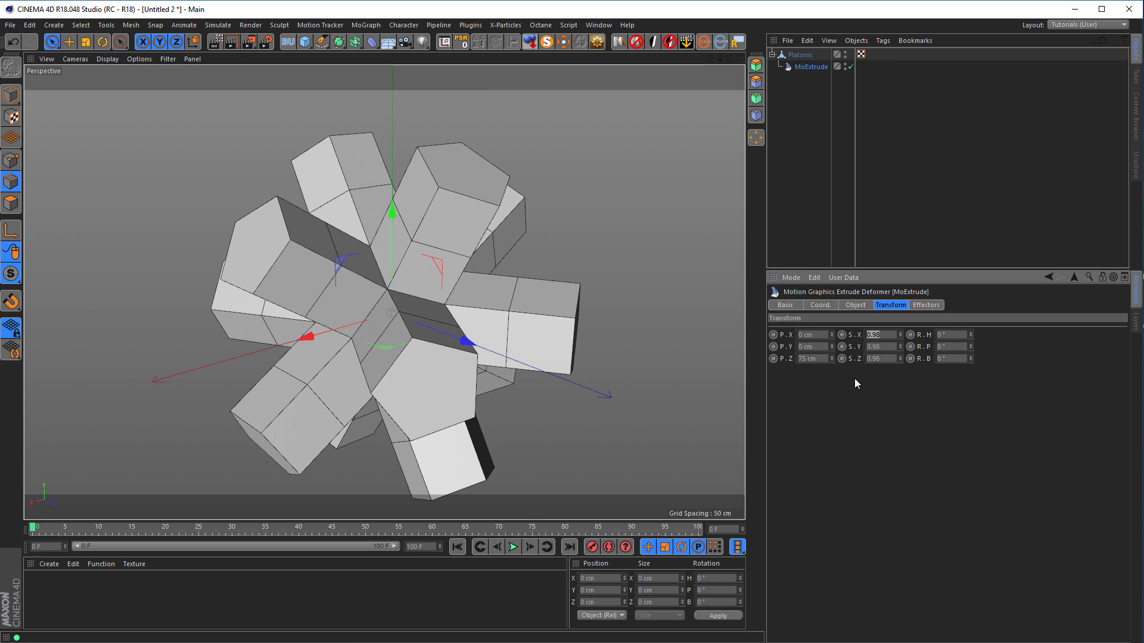
pyautogui.write('4')
pyautogui.press('Tab')
pyautogui.write('.4')
pyautogui.press('Return')
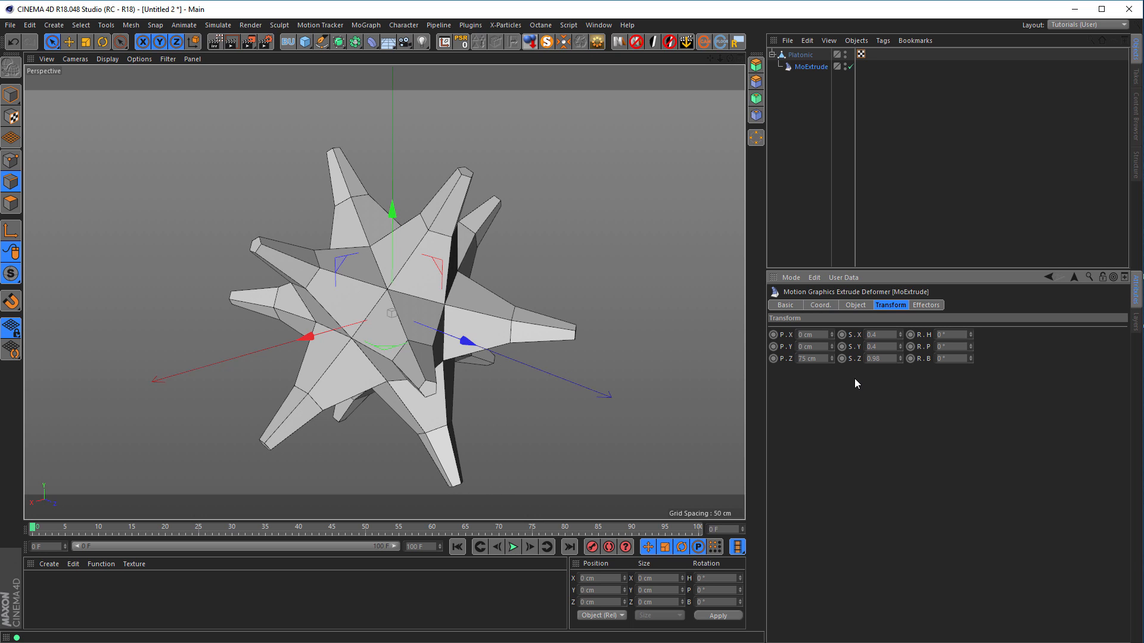
pyautogui.press('Tab')
pyautogui.write('1')
pyautogui.press('Return')
pyautogui.moveTo(363, 265)
pyautogui.keyDown('alt'); pyautogui.mouseDown()
pyautogui.moveTo(380, 207)
pyautogui.moveTo(436, 277)
pyautogui.moveTo(430, 295)
pyautogui.moveTo(342, 249)
pyautogui.moveTo(392, 238)
pyautogui.moveTo(369, 263)
pyautogui.moveTo(382, 274)
pyautogui.mouseUp(); pyautogui.keyUp('alt')
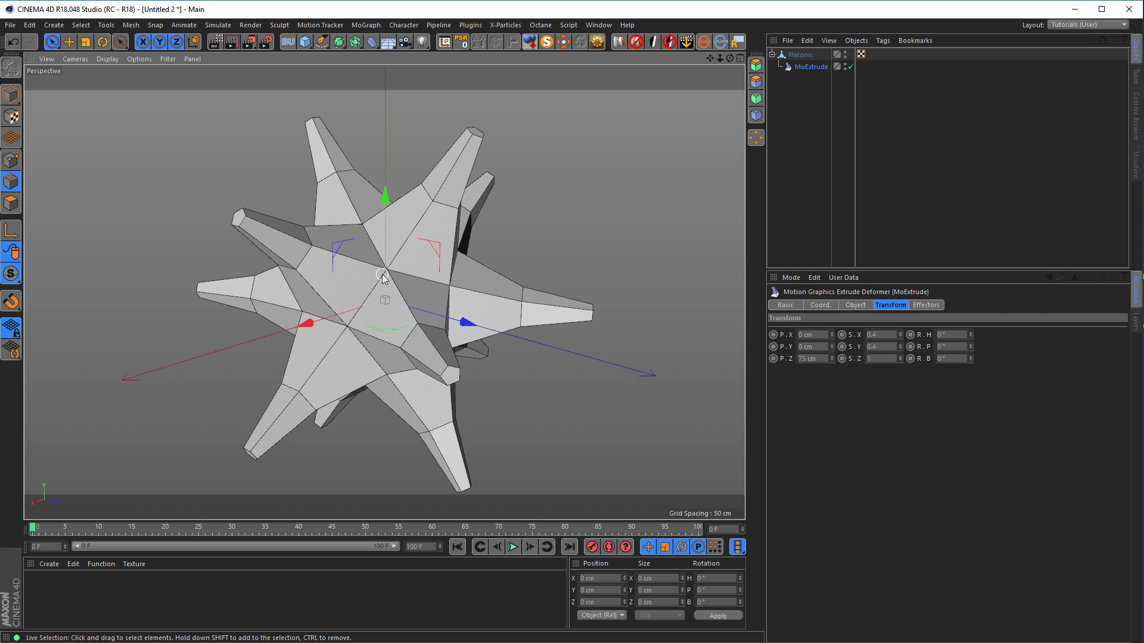
# Bake the spiked Platonic and its MoExtrude into a separate polygon mesh with Current State to Object
pyautogui.click(802, 55)
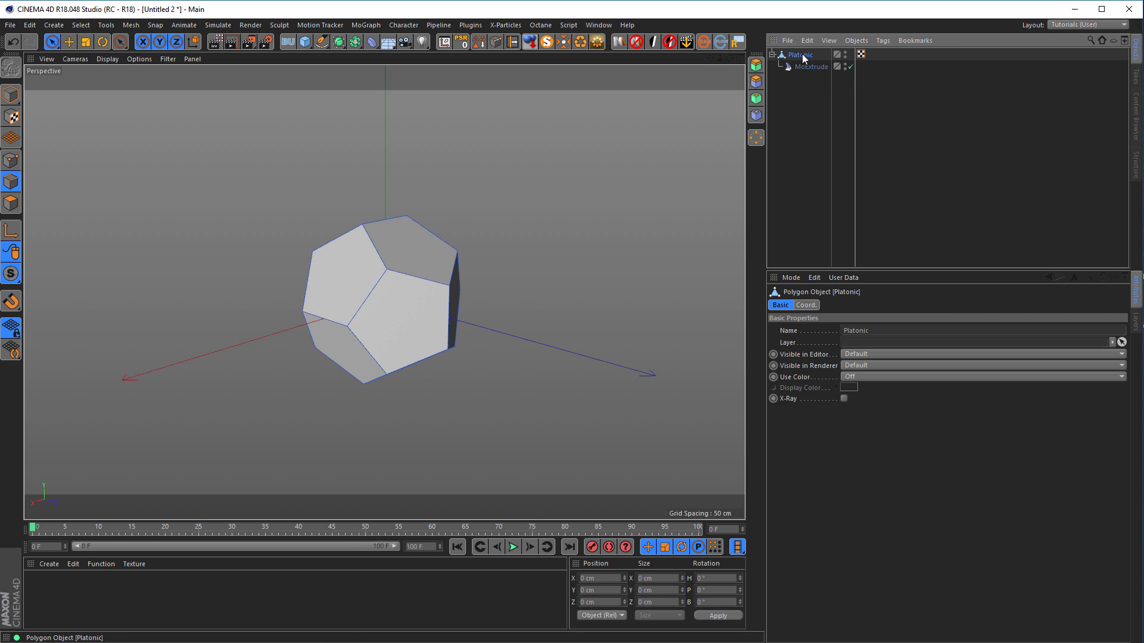
pyautogui.click(10, 95)
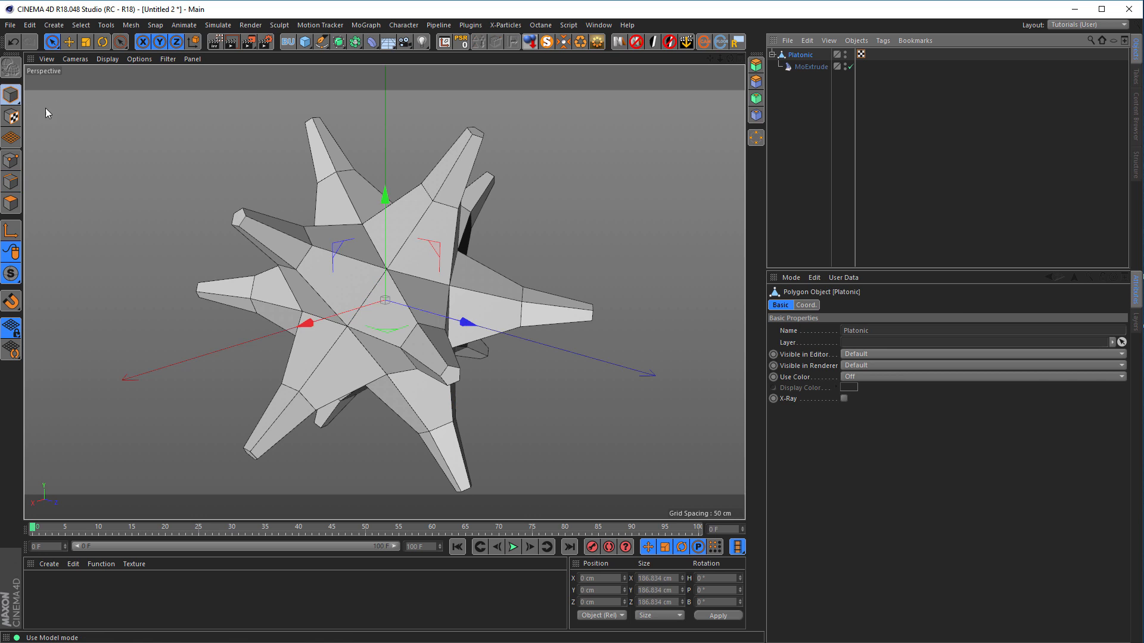
pyautogui.rightClick(801, 58)
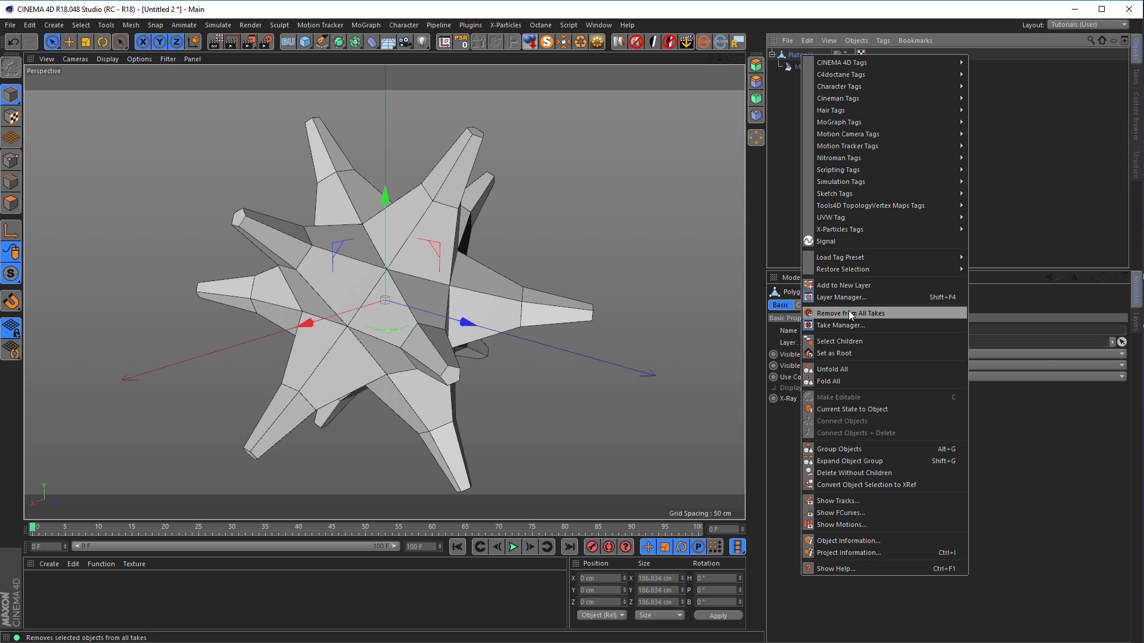
pyautogui.click(866, 409)
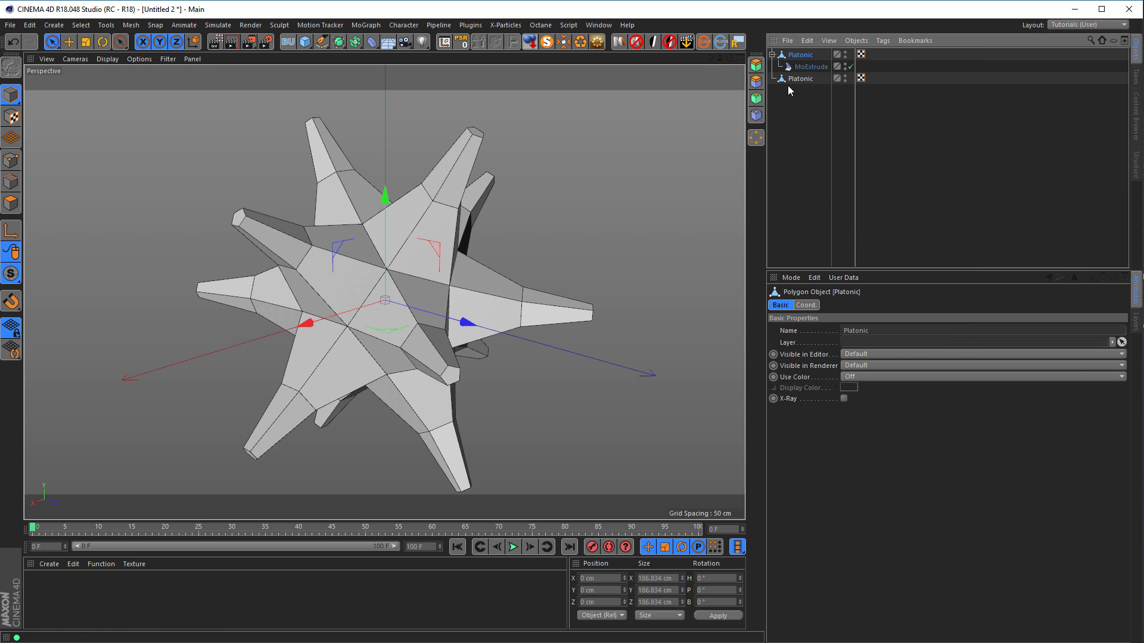
# Turn off editor and renderer visibility for the original Platonic and collapse its hierarchy
pyautogui.click(772, 55)
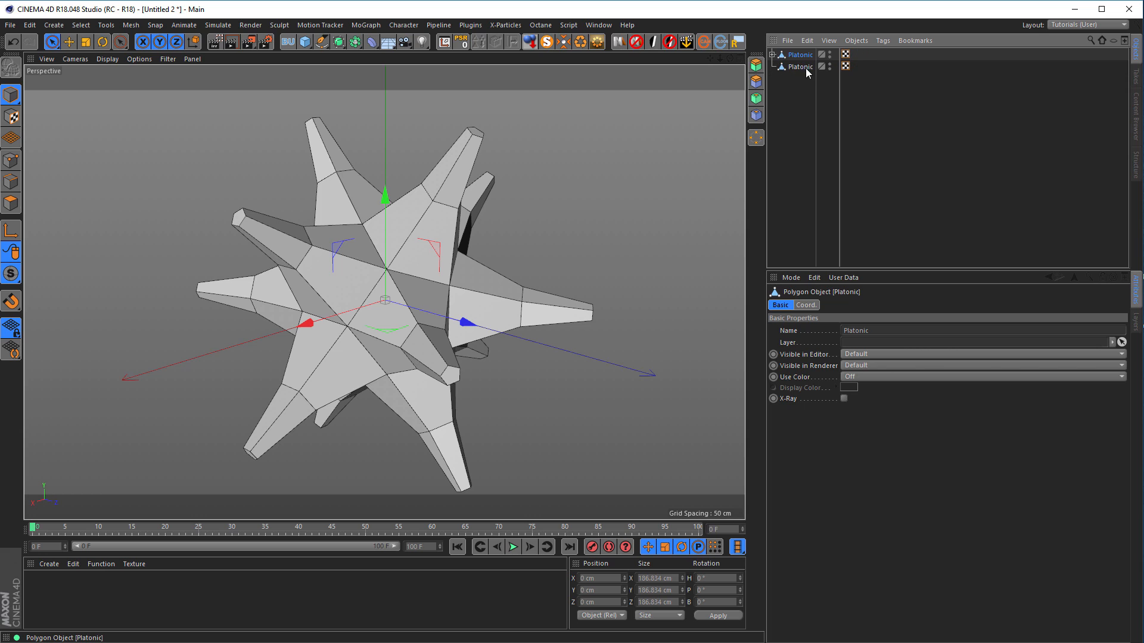
pyautogui.keyDown('ctrl'); pyautogui.click(830, 54); pyautogui.keyUp('ctrl')
pyautogui.click(773, 54)
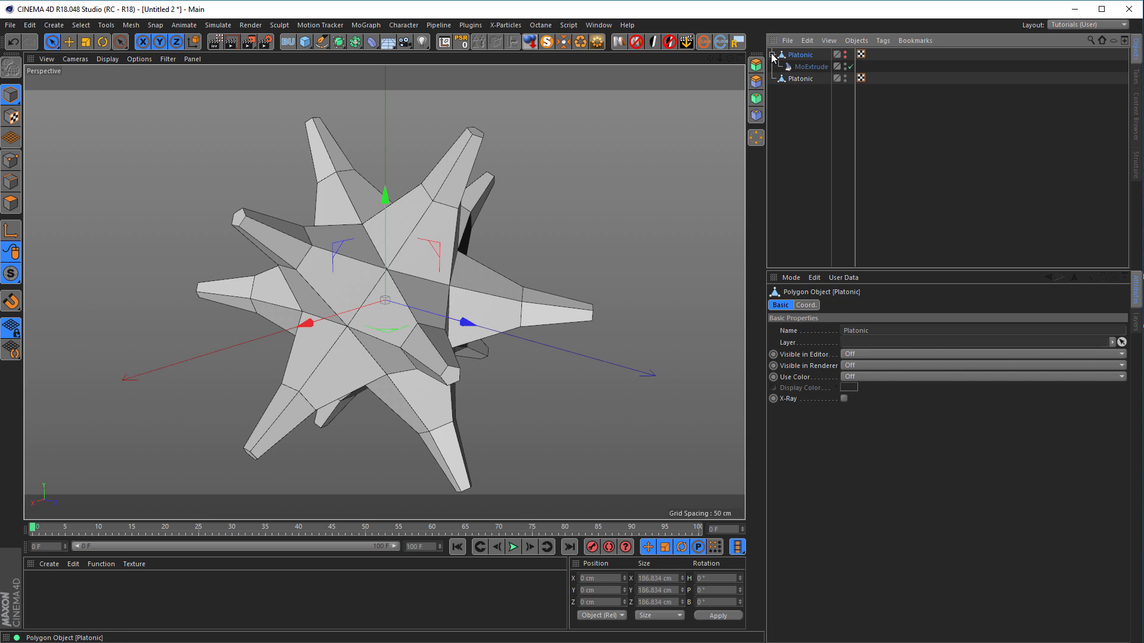
pyautogui.click(773, 55)
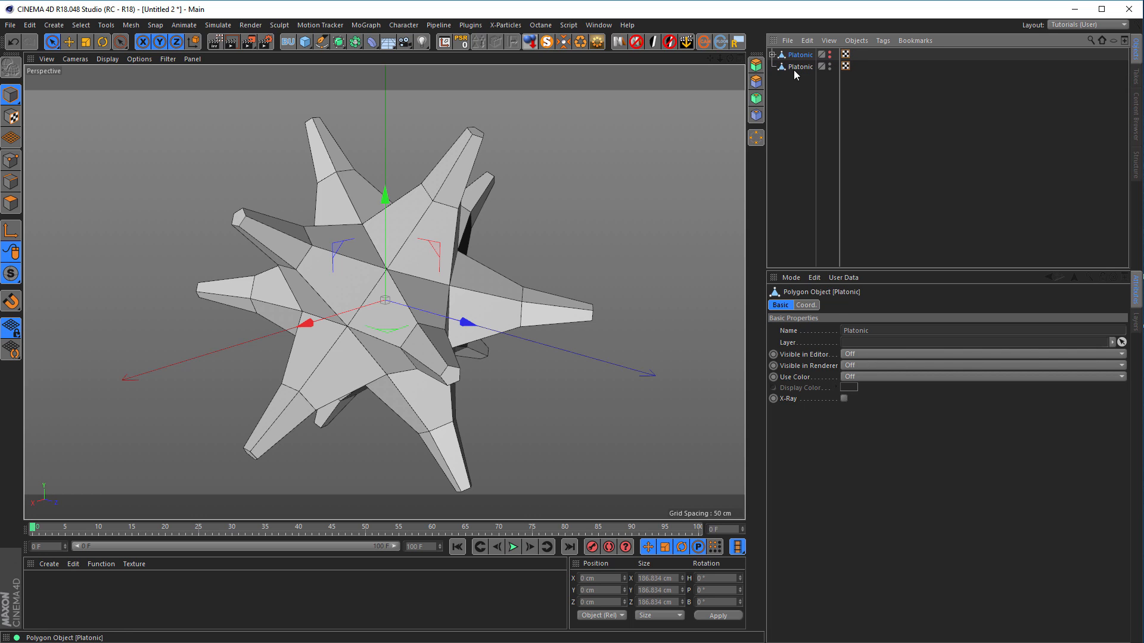
pyautogui.keyDown('alt'); pyautogui.moveTo(423, 269); pyautogui.dragTo(432, 260, button='middle'); pyautogui.keyUp('alt')
pyautogui.keyDown('alt'); pyautogui.moveTo(433, 260); pyautogui.dragTo(435, 255, button='right'); pyautogui.keyUp('alt')
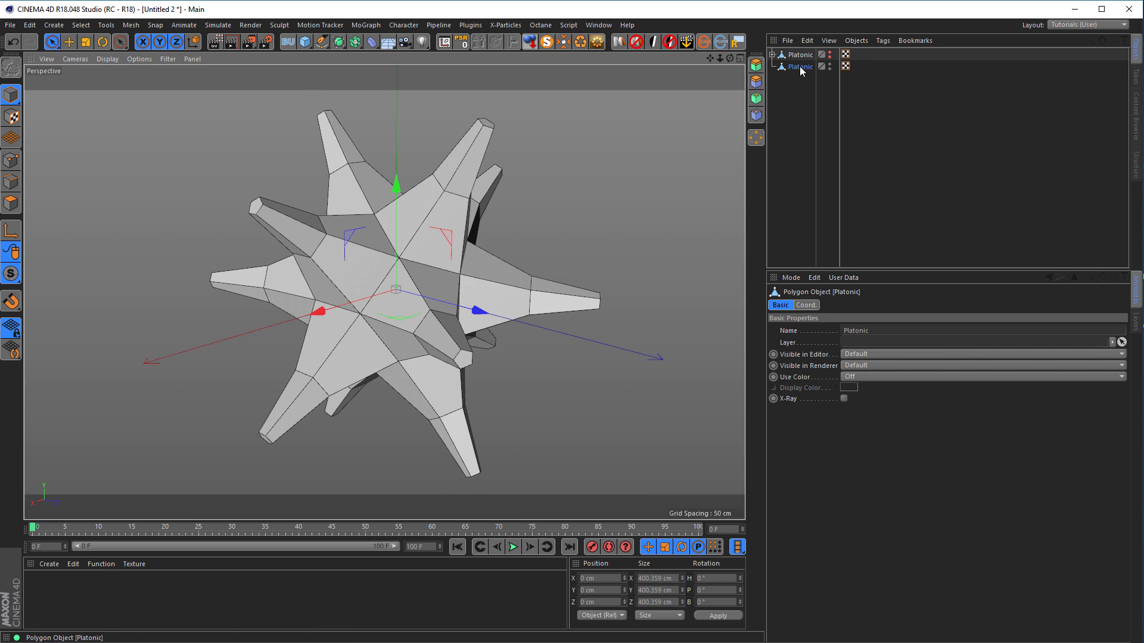
# Inset every polygon of the baked Platonic individually using Extrude Inner with Preserve Groups off and an offset of about 4.6 cm
pyautogui.click(11, 203)
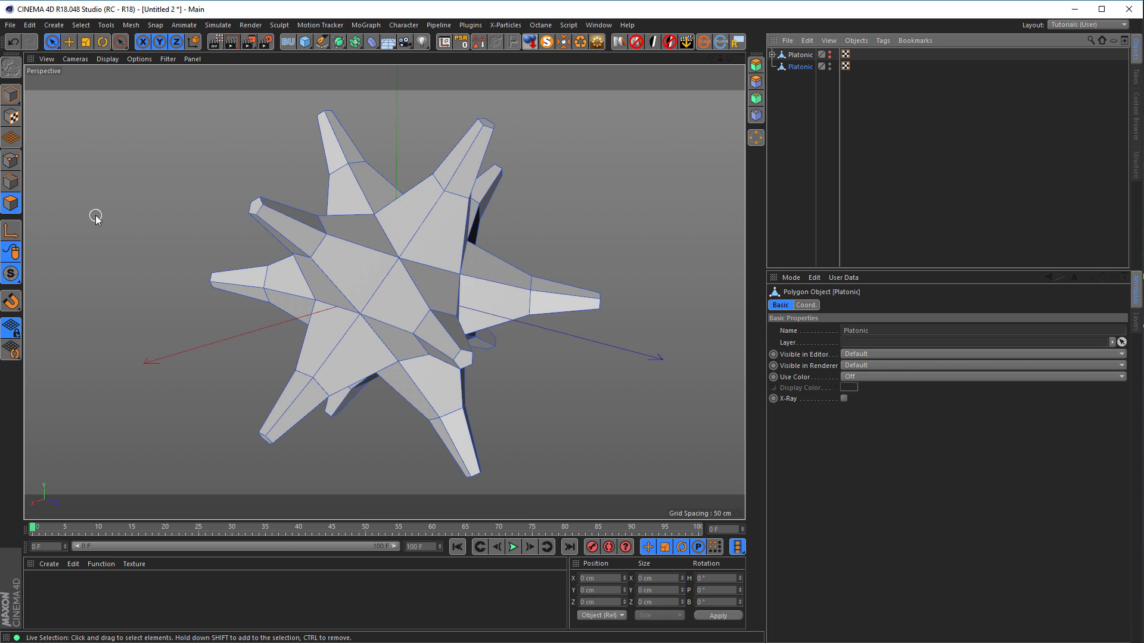
pyautogui.hotkey('ctrl', 'a')
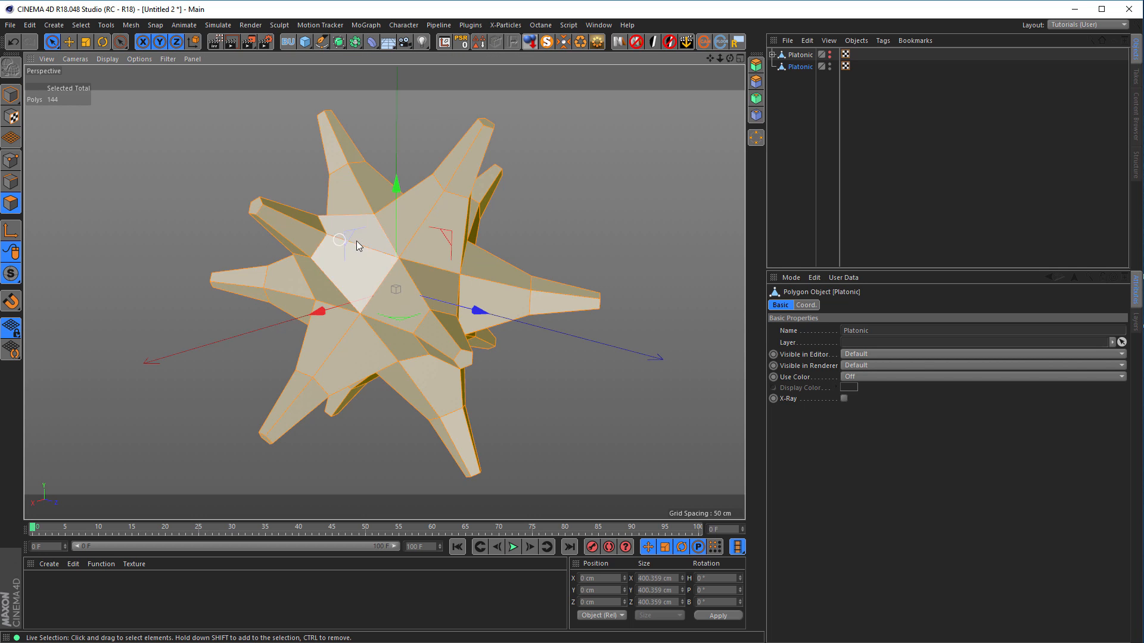
pyautogui.keyDown('alt'); pyautogui.moveTo(429, 237); pyautogui.dragTo(467, 234, button='right'); pyautogui.keyUp('alt')
pyautogui.keyDown('alt'); pyautogui.moveTo(467, 234); pyautogui.dragTo(426, 276); pyautogui.keyUp('alt')
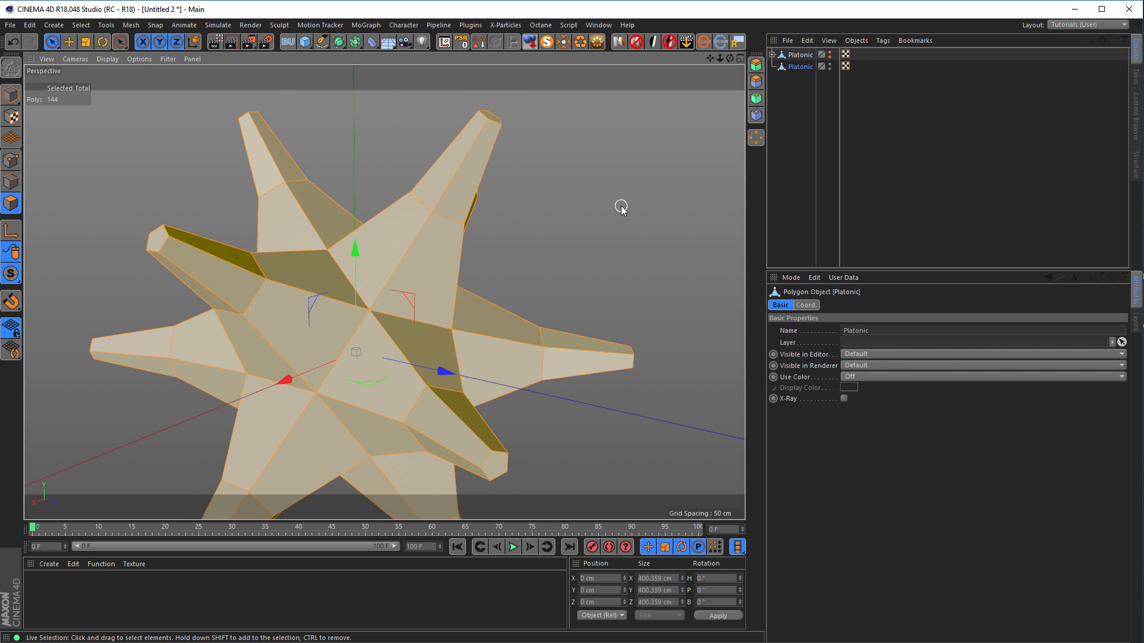
pyautogui.press('i')
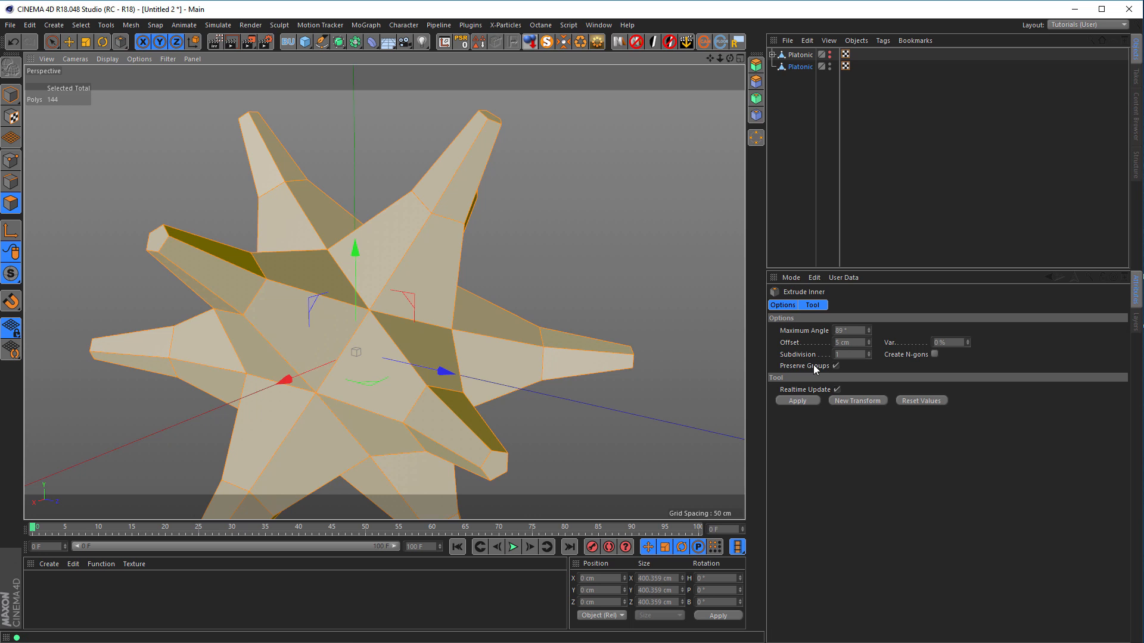
pyautogui.click(834, 365)
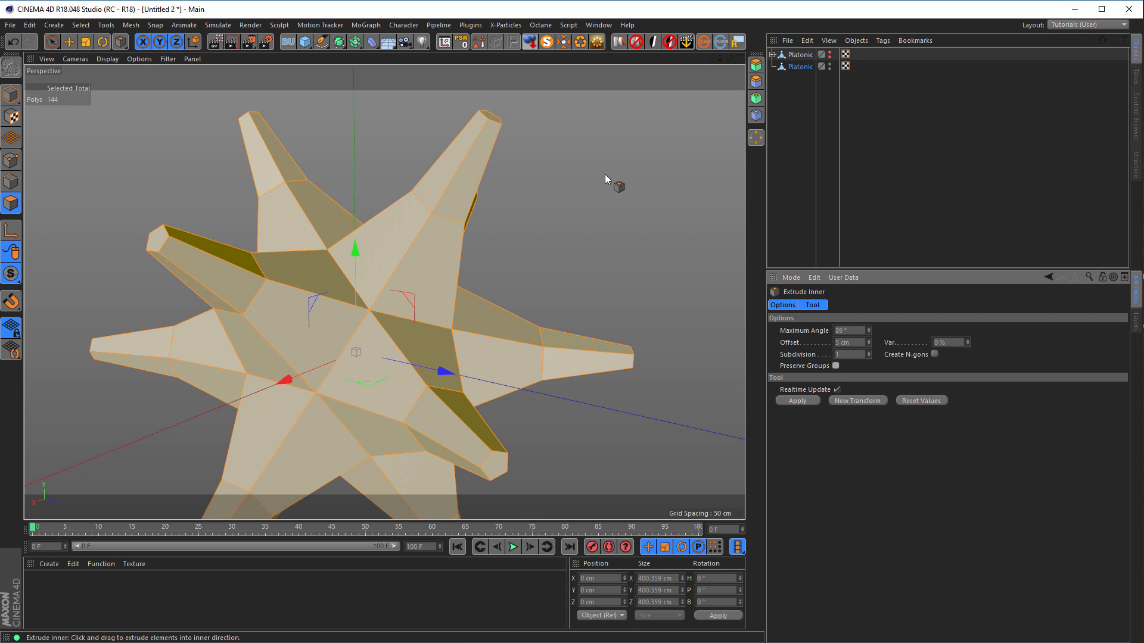
pyautogui.moveTo(602, 177); pyautogui.dragTo(617, 178)
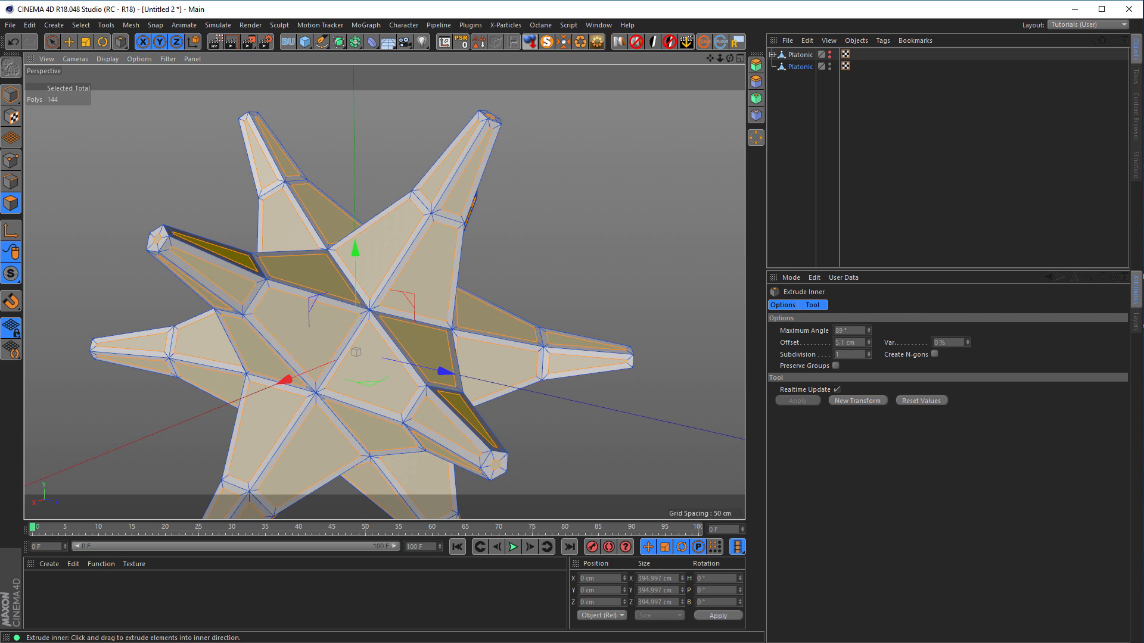
pyautogui.scroll(5, 488, 118)
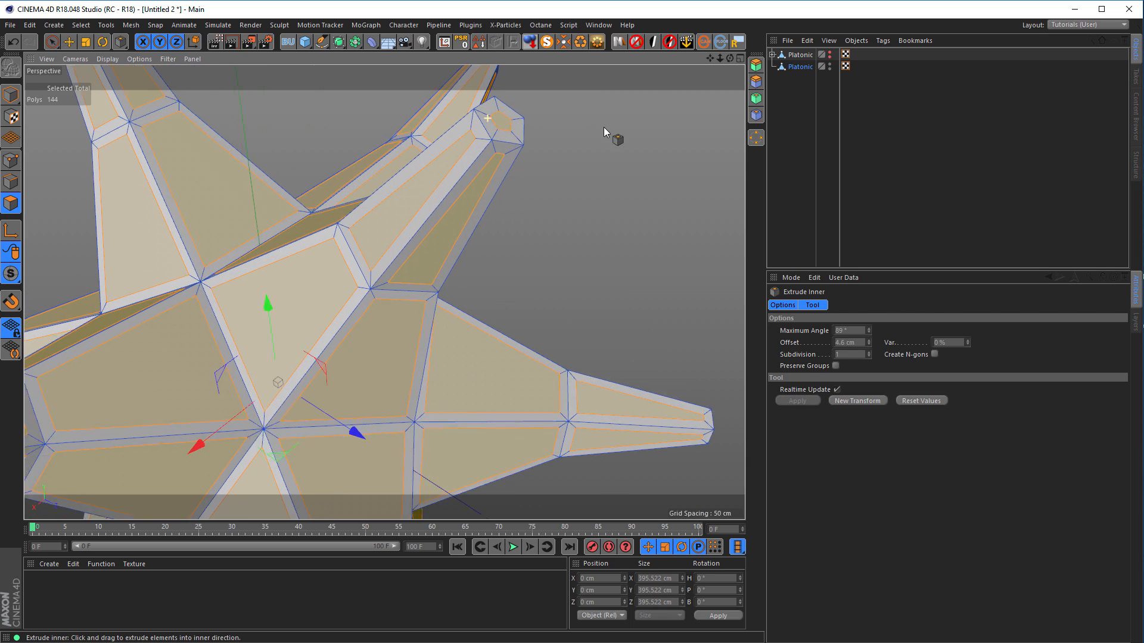
pyautogui.scroll(-5, 453, 214)
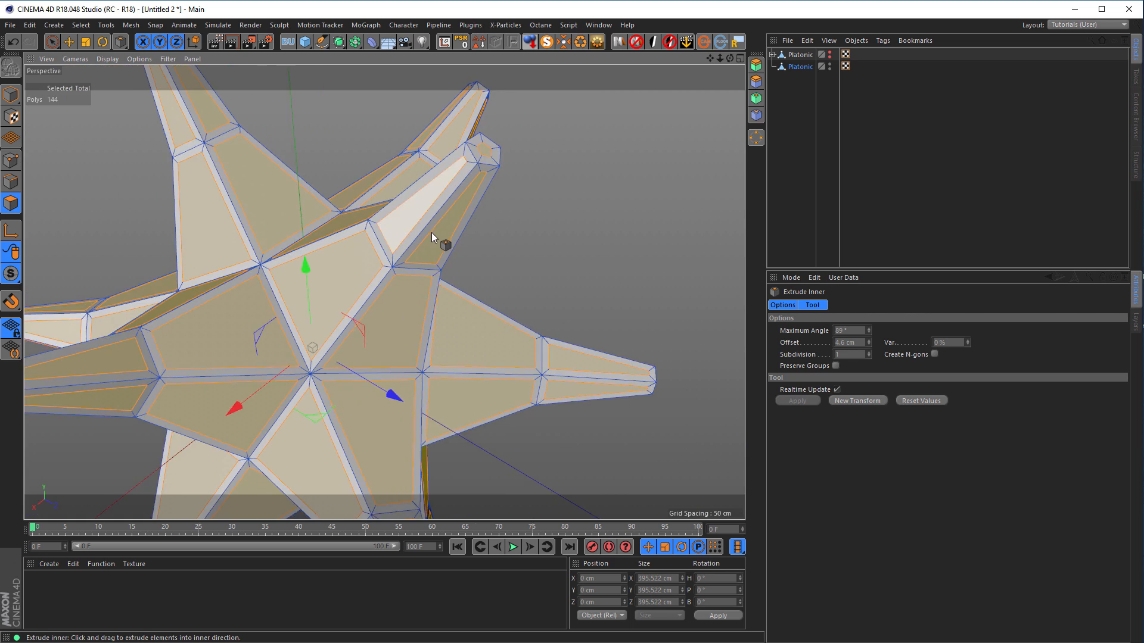
pyautogui.keyDown('alt'); pyautogui.moveTo(396, 227); pyautogui.dragTo(385, 247, button='middle'); pyautogui.keyUp('alt')
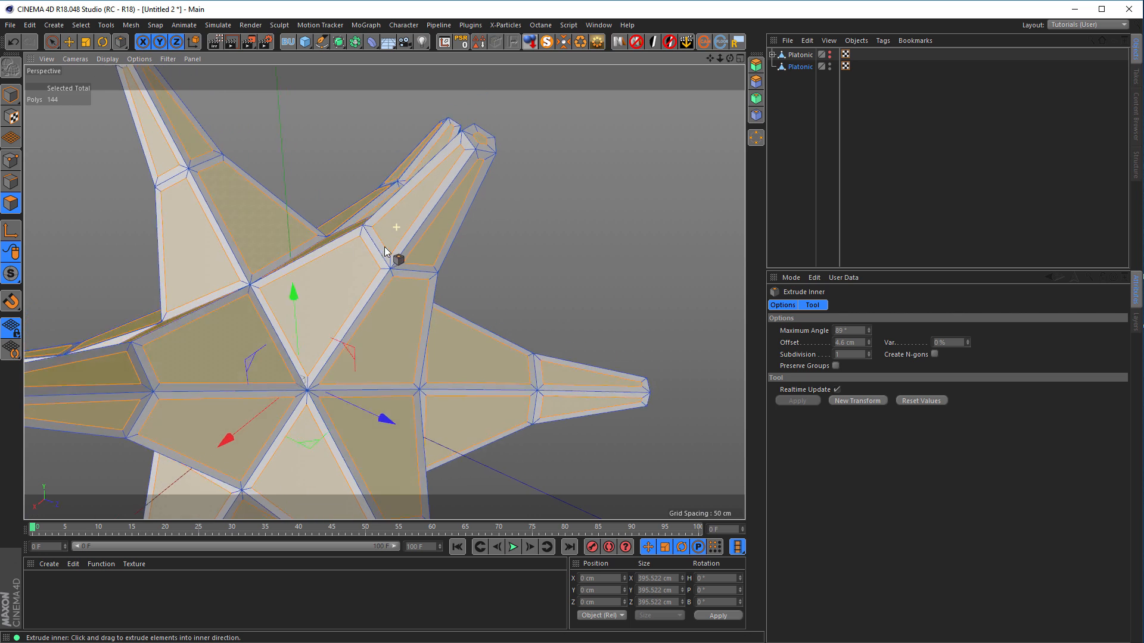
pyautogui.keyDown('alt'); pyautogui.moveTo(384, 247); pyautogui.dragTo(413, 219); pyautogui.keyUp('alt')
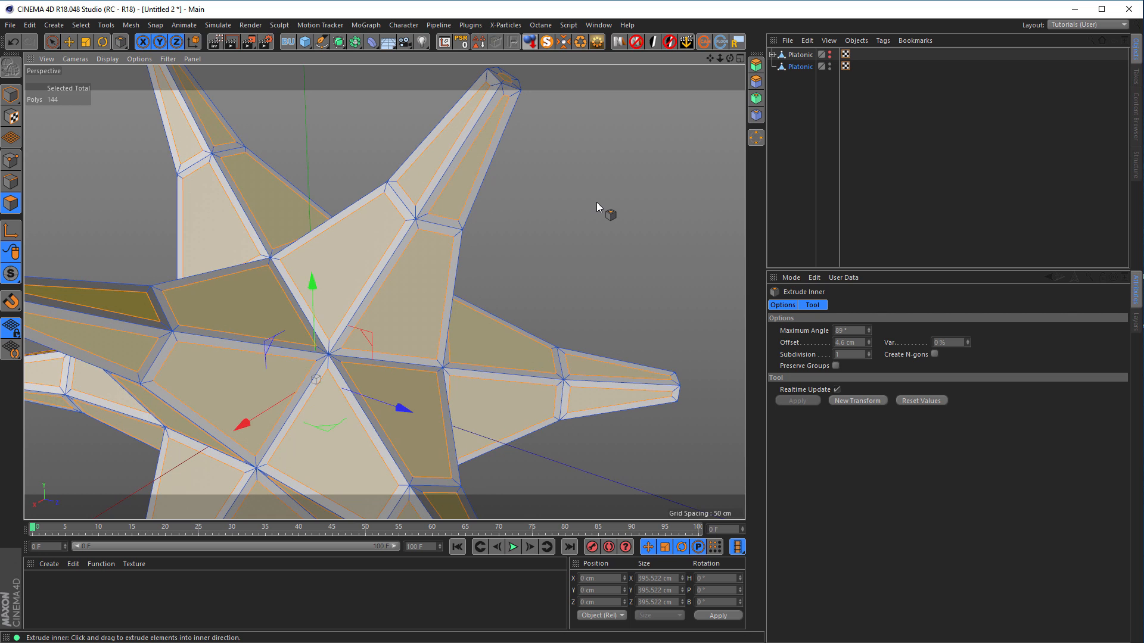
# Delete the selected inset polygons so only the strut framework along the edges remains
pyautogui.press('Delete')
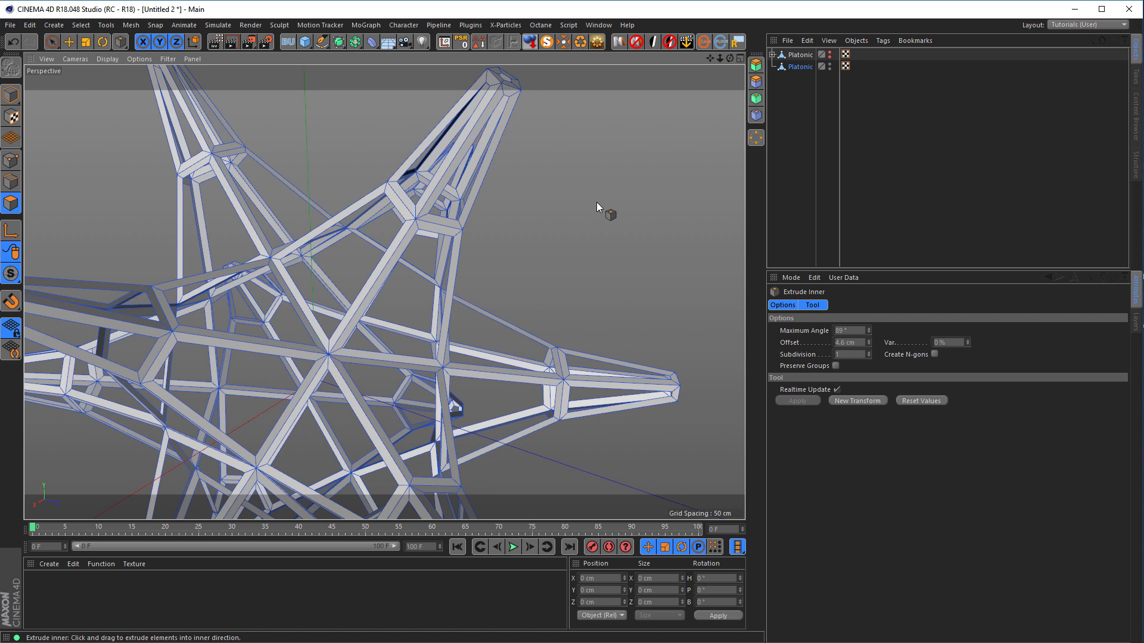
pyautogui.scroll(-5, 379, 264)
pyautogui.keyDown('alt'); pyautogui.moveTo(379, 264); pyautogui.dragTo(388, 239); pyautogui.keyUp('alt')
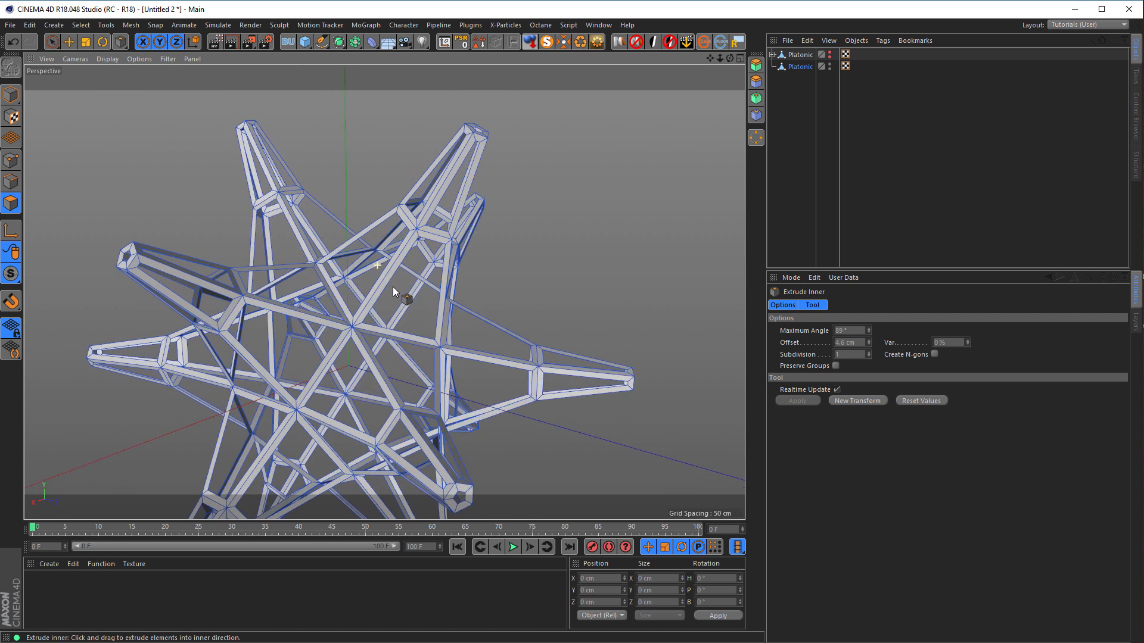
pyautogui.scroll(3, 388, 238)
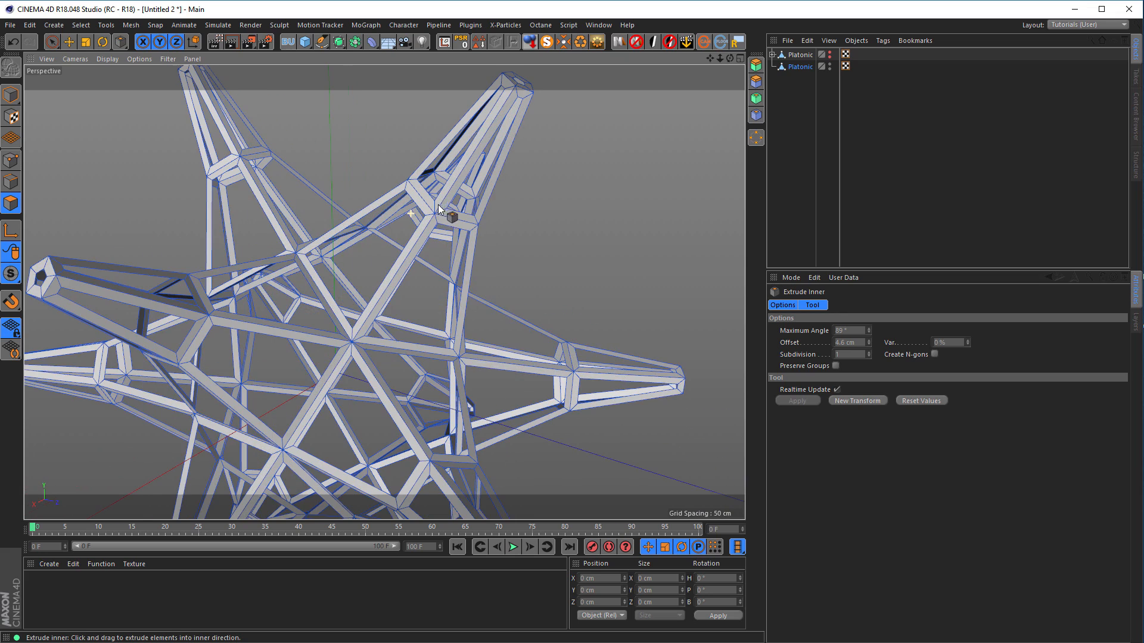
# Add a Subdivision Surface as the parent of the strut-framework Platonic
pyautogui.click(804, 67)
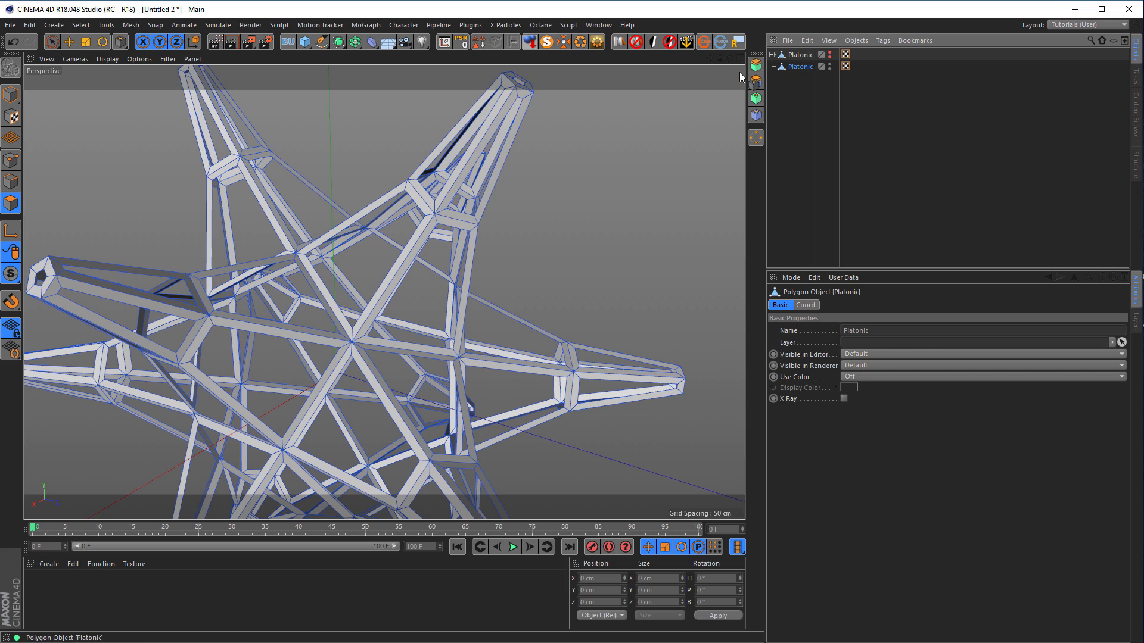
pyautogui.keyDown('alt'); pyautogui.click(338, 43); pyautogui.keyUp('alt')
pyautogui.keyDown('alt'); pyautogui.moveTo(397, 281); pyautogui.dragTo(412, 277); pyautogui.keyUp('alt')
pyautogui.scroll(4, 417, 279)
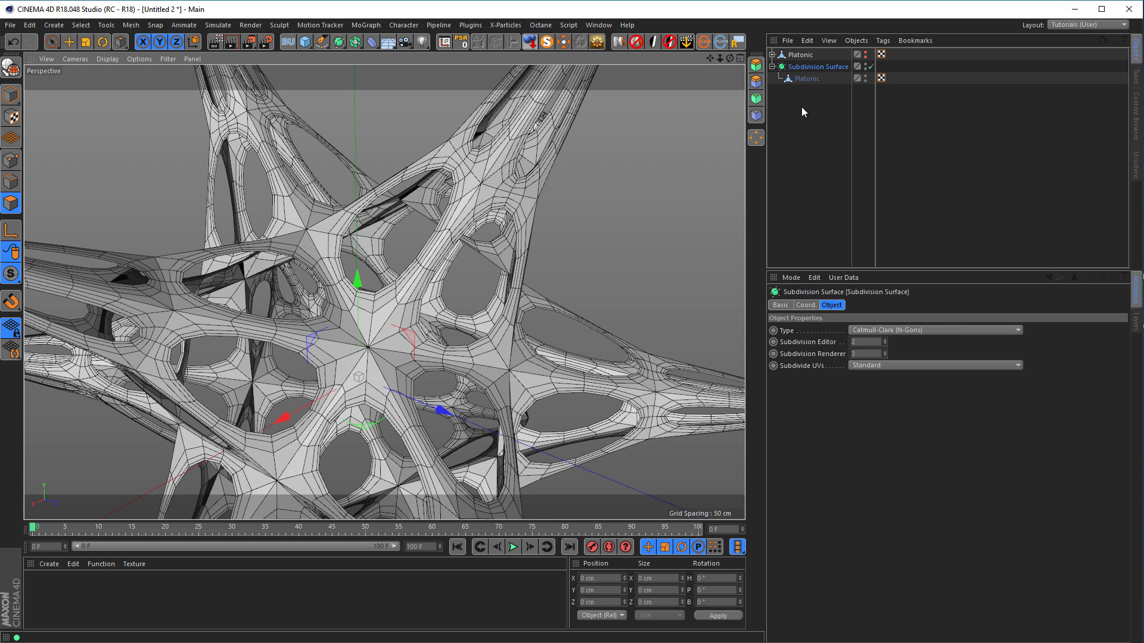
# Set the Subdivision Surface's editor subdivision to 3 and change the viewport's wire display to isoparms
pyautogui.click(886, 342)
pyautogui.scroll(3, 433, 307)
pyautogui.keyDown('alt'); pyautogui.moveTo(433, 307); pyautogui.dragTo(412, 311, button='right'); pyautogui.keyUp('alt')
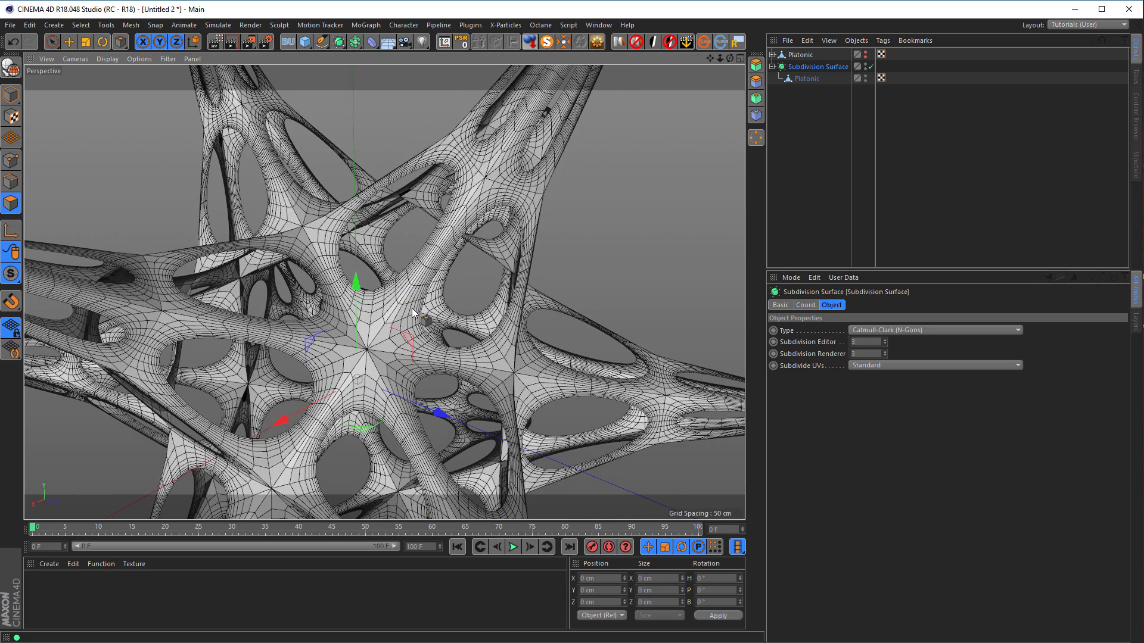
pyautogui.press('n')
pyautogui.press('i')
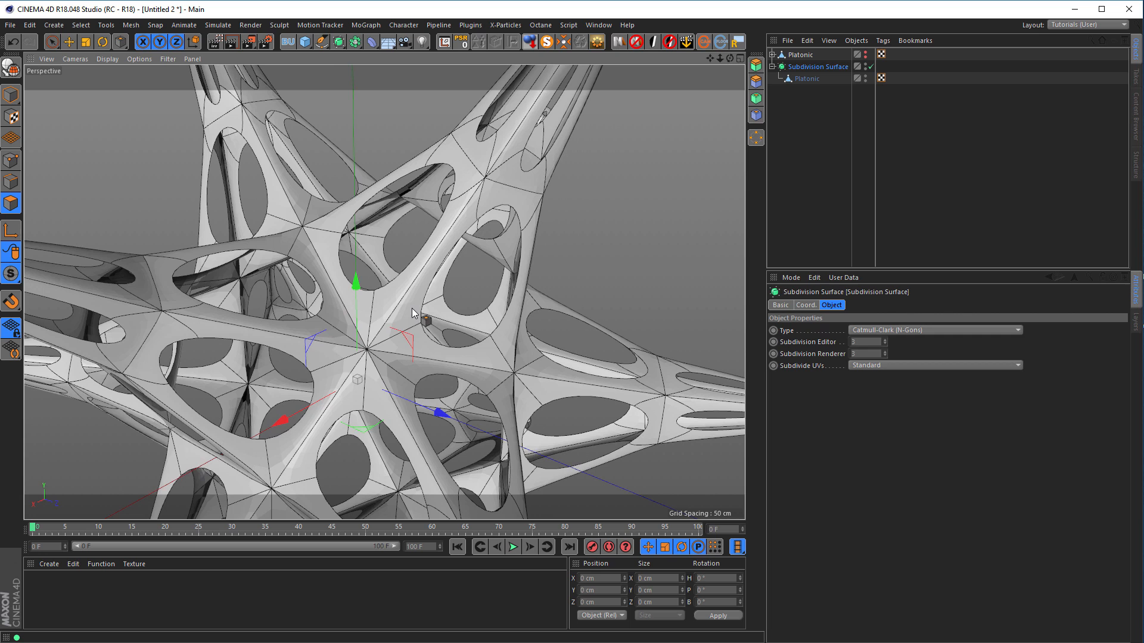
pyautogui.scroll(2, 409, 338)
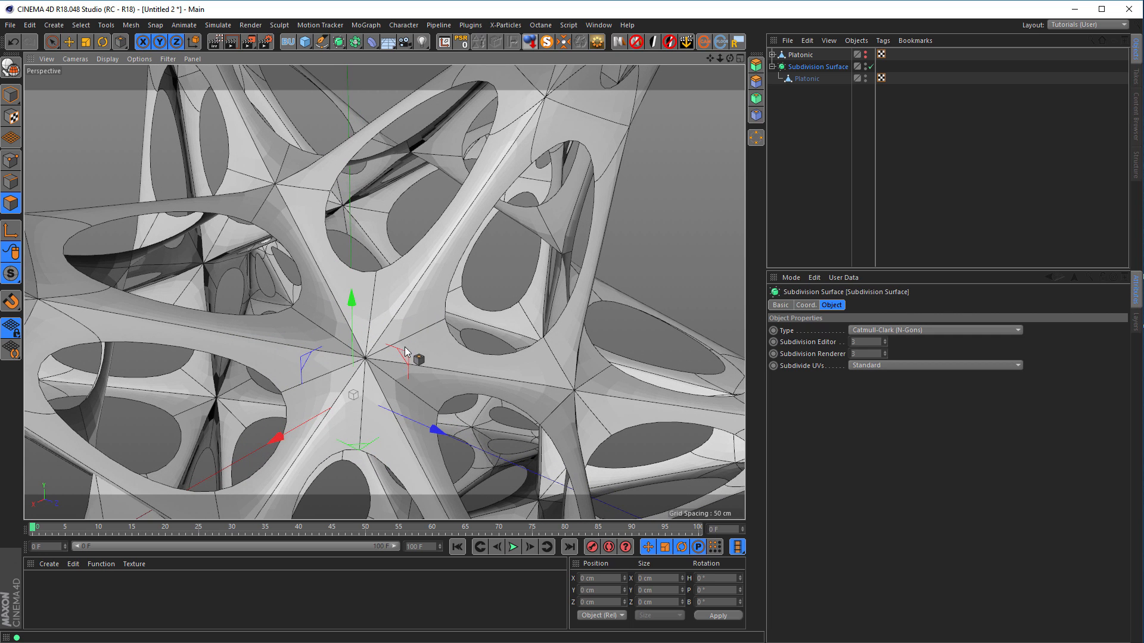
# Add a Phong tag to the Platonic under the Subdivision Surface to smooth its shading
pyautogui.rightClick(801, 81)
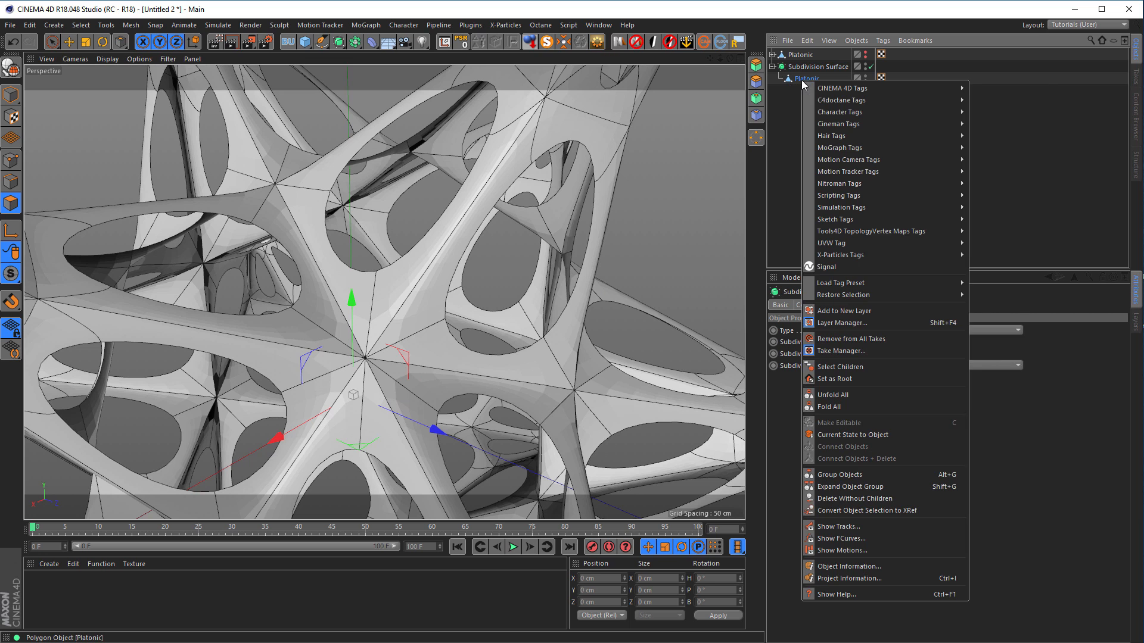
pyautogui.moveTo(884, 88)
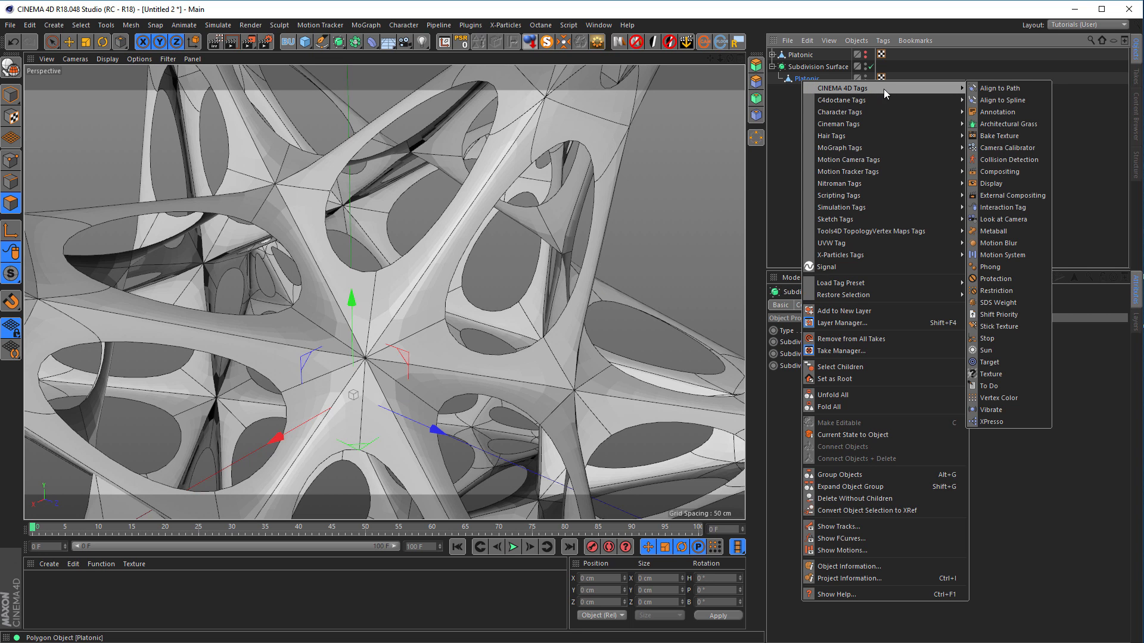
pyautogui.click(999, 268)
pyautogui.scroll(-5, 369, 304)
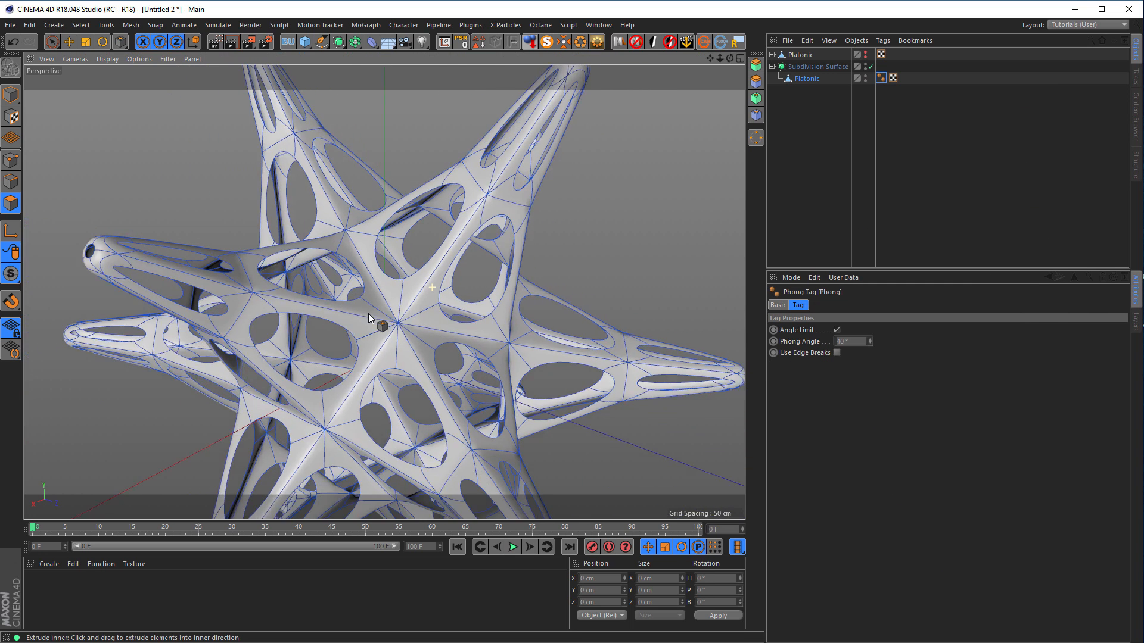
pyautogui.keyDown('alt'); pyautogui.moveTo(420, 310); pyautogui.dragTo(361, 331); pyautogui.keyUp('alt')
pyautogui.scroll(5, 391, 302)
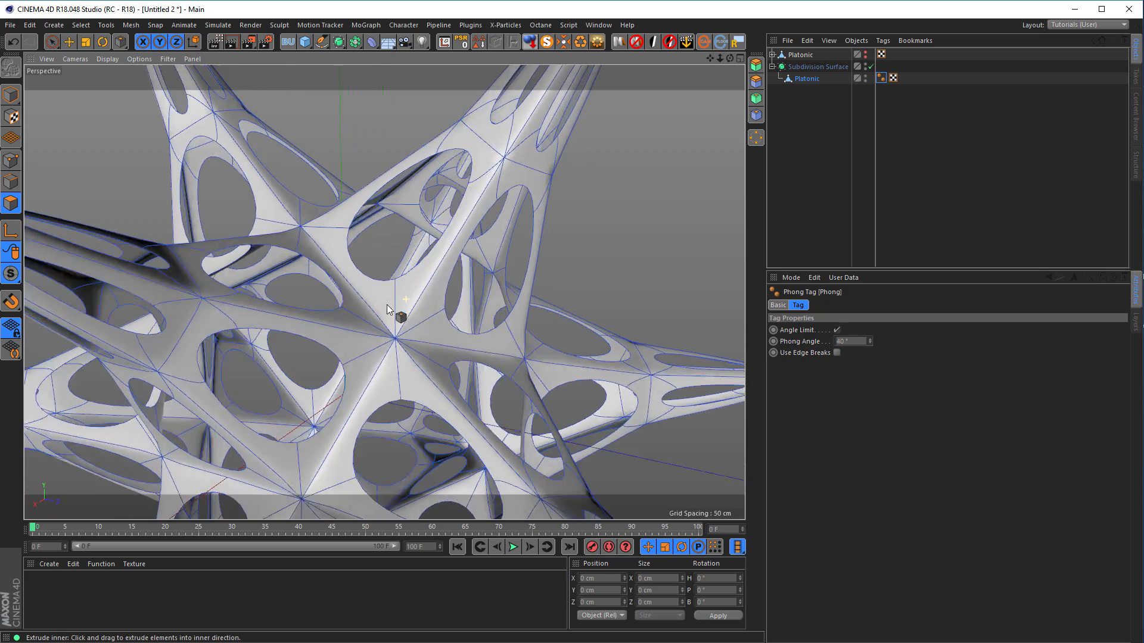
pyautogui.keyDown('alt'); pyautogui.moveTo(399, 302); pyautogui.dragTo(407, 362, button='middle'); pyautogui.keyUp('alt')
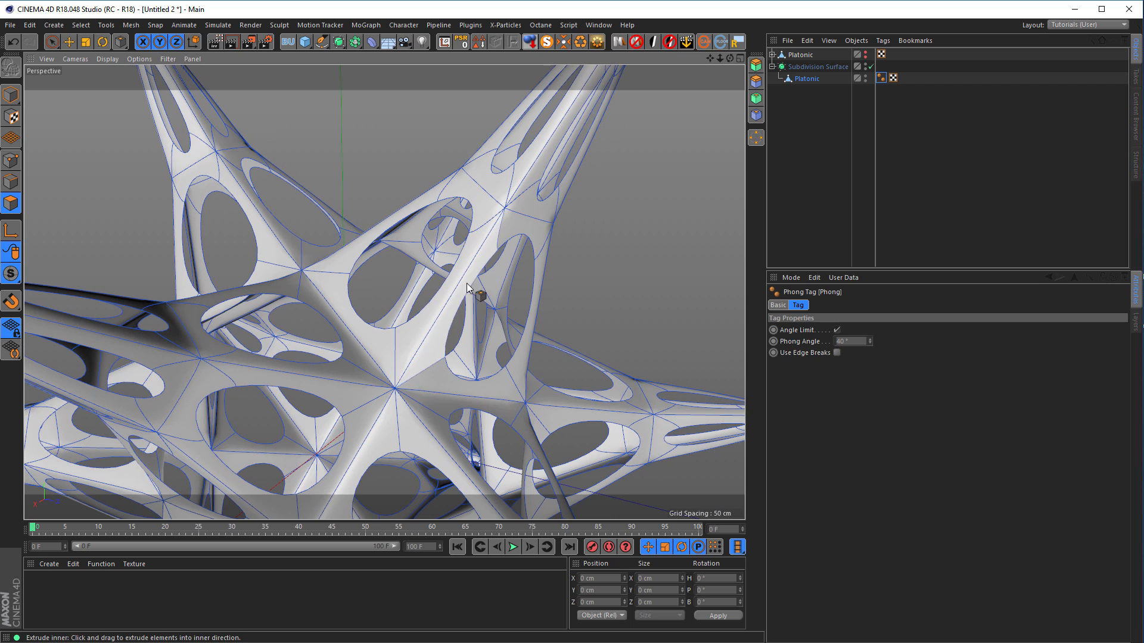
# Disable the Subdivision Surface and add a Cloth Surface with 0 subdivisions as the parent of the strut-framework Platonic
pyautogui.click(871, 67)
pyautogui.click(809, 79)
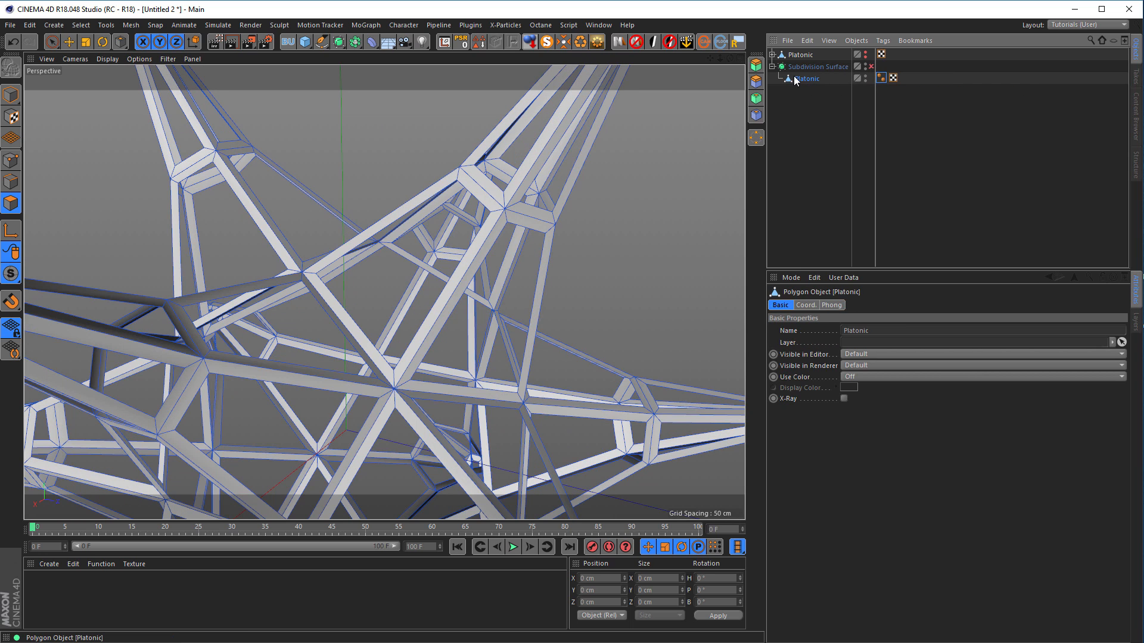
pyautogui.click(217, 25)
pyautogui.moveTo(217, 42)
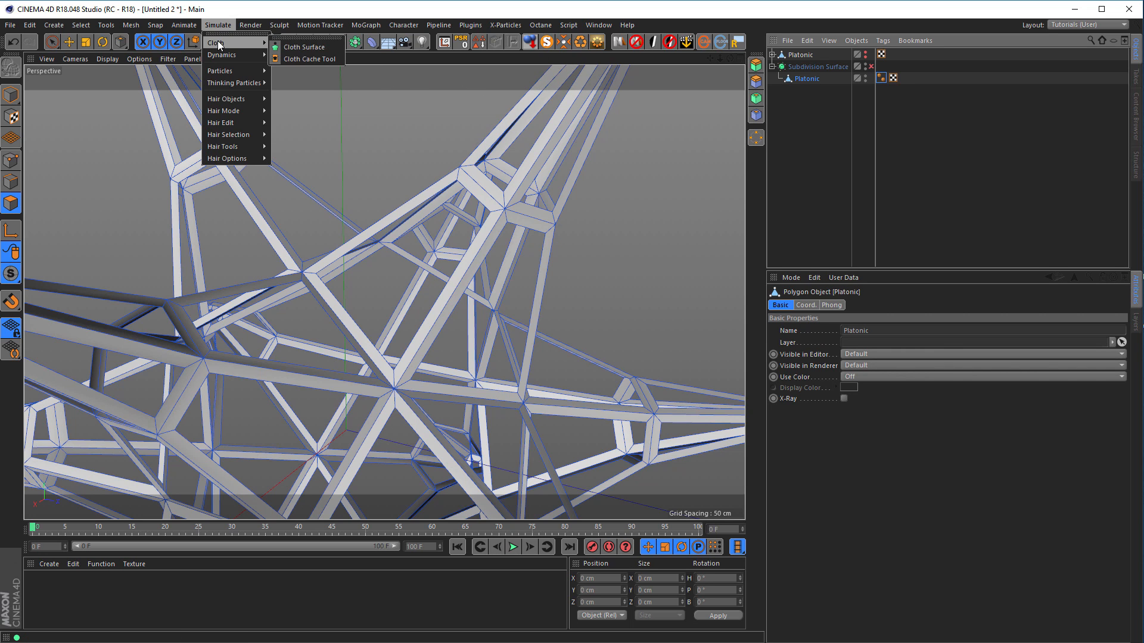
pyautogui.click(298, 48)
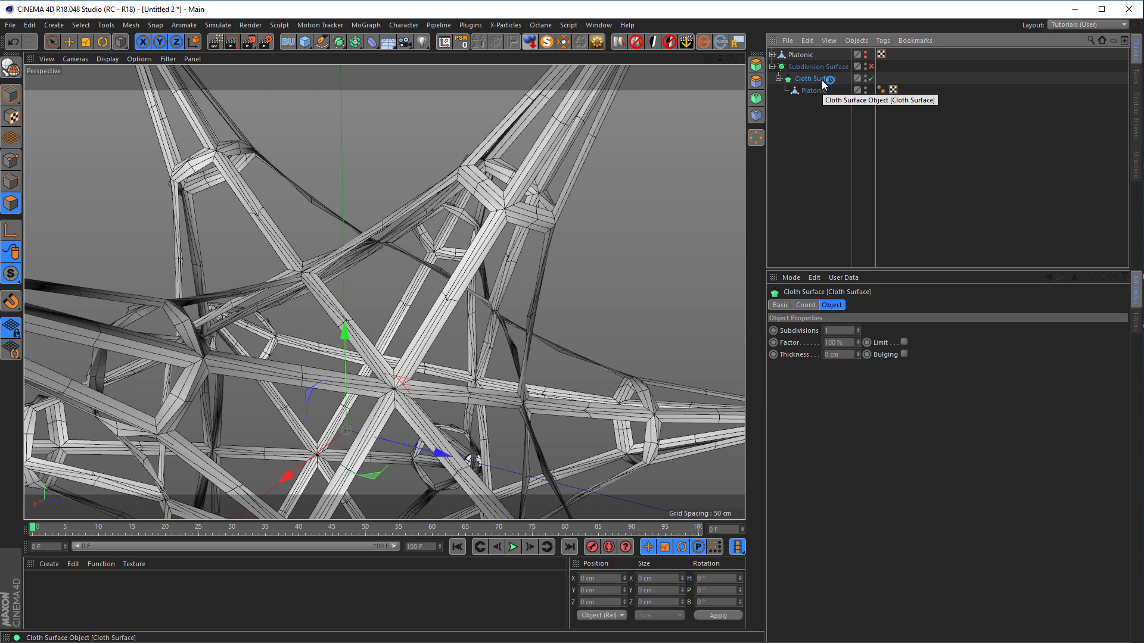
pyautogui.click(857, 332)
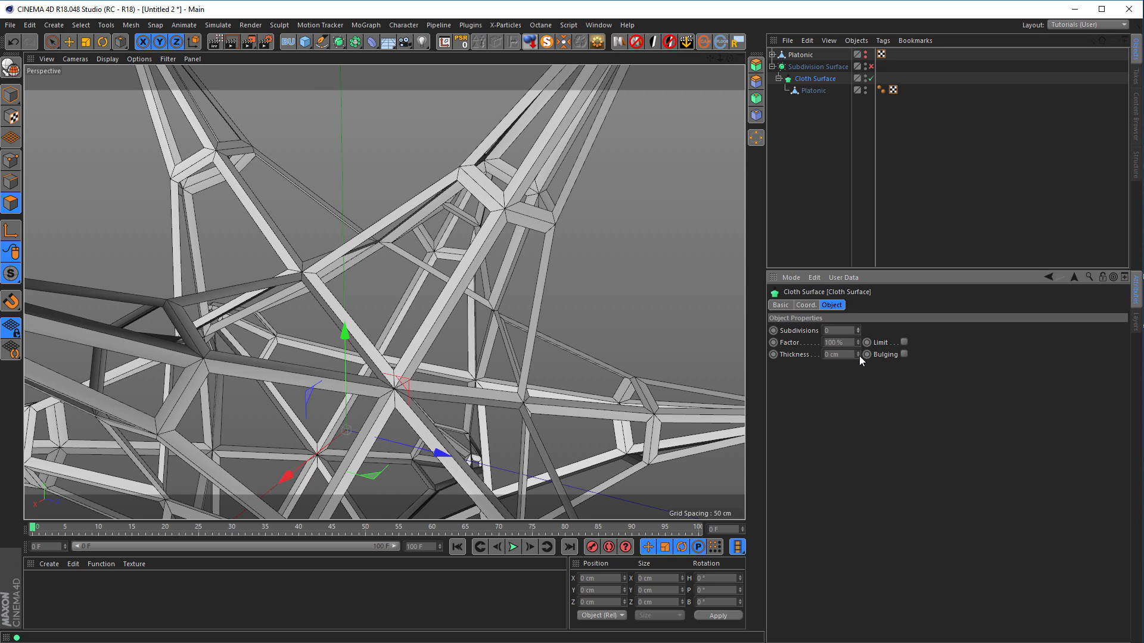
# Set the Cloth Surface's thickness to -2 cm
pyautogui.click(858, 356)
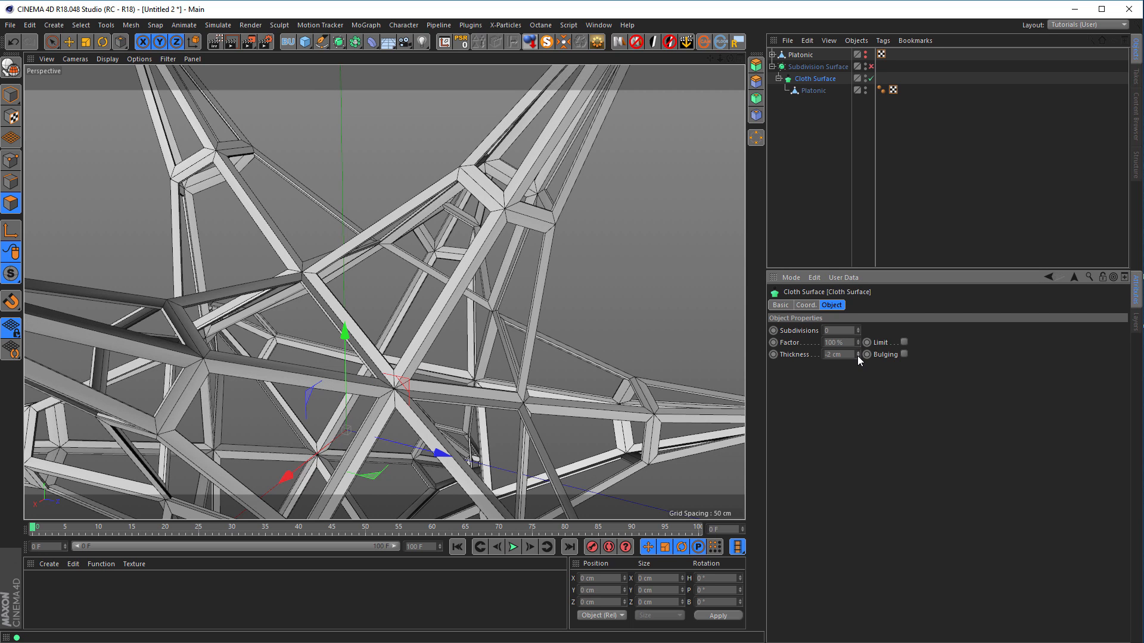
pyautogui.click(857, 356)
pyautogui.keyDown('alt'); pyautogui.moveTo(524, 168); pyautogui.dragTo(405, 309, button='middle'); pyautogui.keyUp('alt')
pyautogui.keyDown('alt'); pyautogui.moveTo(461, 206); pyautogui.dragTo(562, 237, button='right'); pyautogui.keyUp('alt')
pyautogui.keyDown('alt'); pyautogui.moveTo(562, 238); pyautogui.dragTo(532, 210); pyautogui.keyUp('alt')
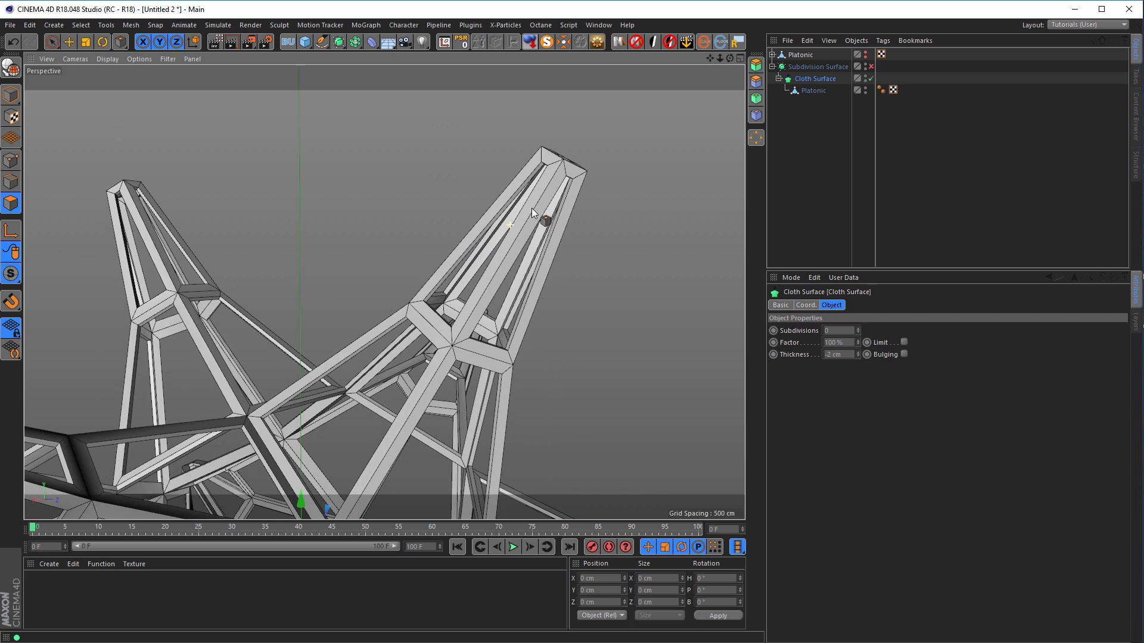
# Re-enable the Subdivision Surface above the Cloth Surface to smooth the thickened strut framework
pyautogui.click(871, 66)
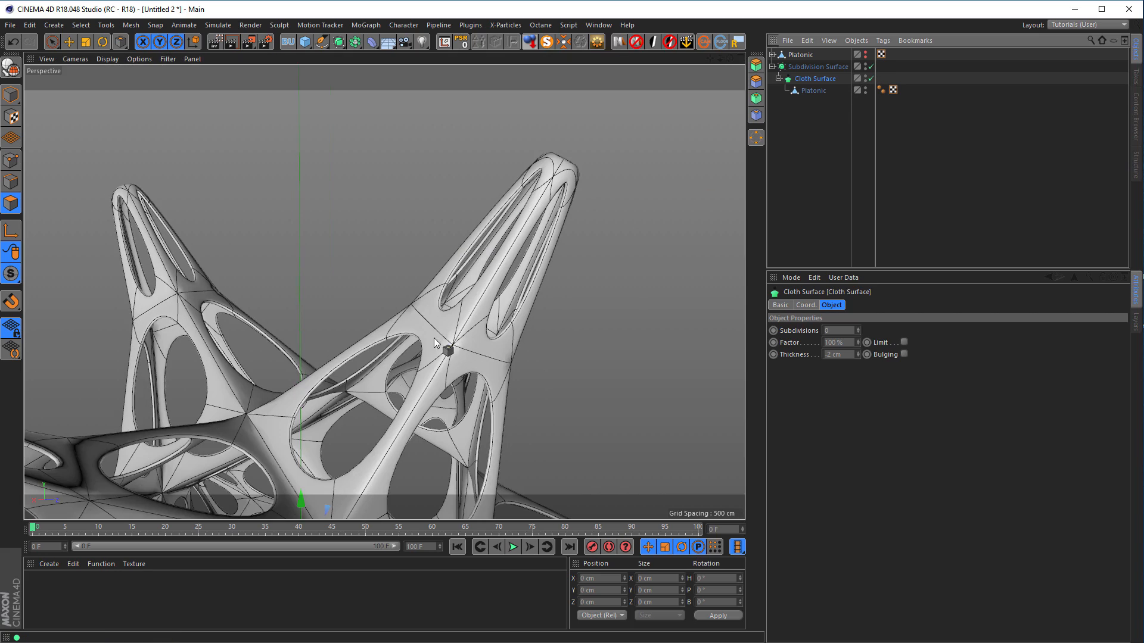
pyautogui.scroll(-3, 434, 338)
pyautogui.keyDown('alt'); pyautogui.moveTo(434, 338); pyautogui.dragTo(448, 249, button='middle'); pyautogui.keyUp('alt')
pyautogui.keyDown('alt'); pyautogui.moveTo(447, 249); pyautogui.dragTo(439, 301); pyautogui.keyUp('alt')
pyautogui.keyDown('alt'); pyautogui.moveTo(439, 301); pyautogui.dragTo(462, 273, button='middle'); pyautogui.keyUp('alt')
pyautogui.moveTo(462, 273)
pyautogui.keyDown('alt'); pyautogui.mouseDown()
pyautogui.moveTo(501, 257)
pyautogui.moveTo(504, 280)
pyautogui.moveTo(464, 268)
pyautogui.mouseUp(); pyautogui.keyUp('alt')
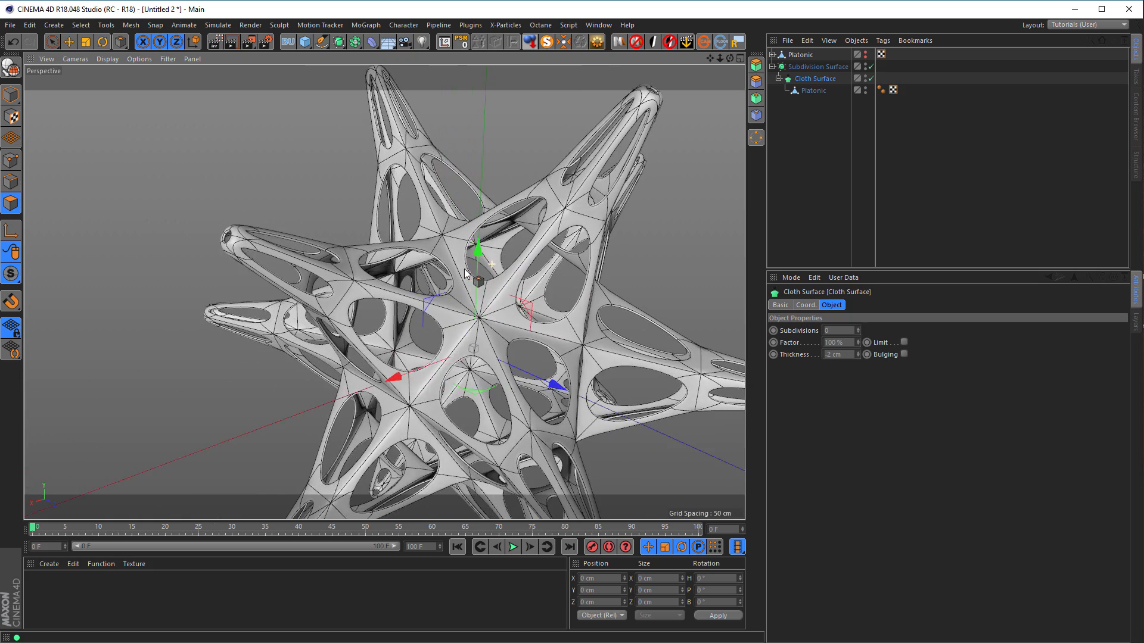
pyautogui.scroll(2, 491, 293)
pyautogui.keyDown('alt'); pyautogui.moveTo(502, 294); pyautogui.dragTo(476, 291, button='middle'); pyautogui.keyUp('alt')
pyautogui.keyDown('alt'); pyautogui.moveTo(476, 291); pyautogui.dragTo(439, 287); pyautogui.keyUp('alt')
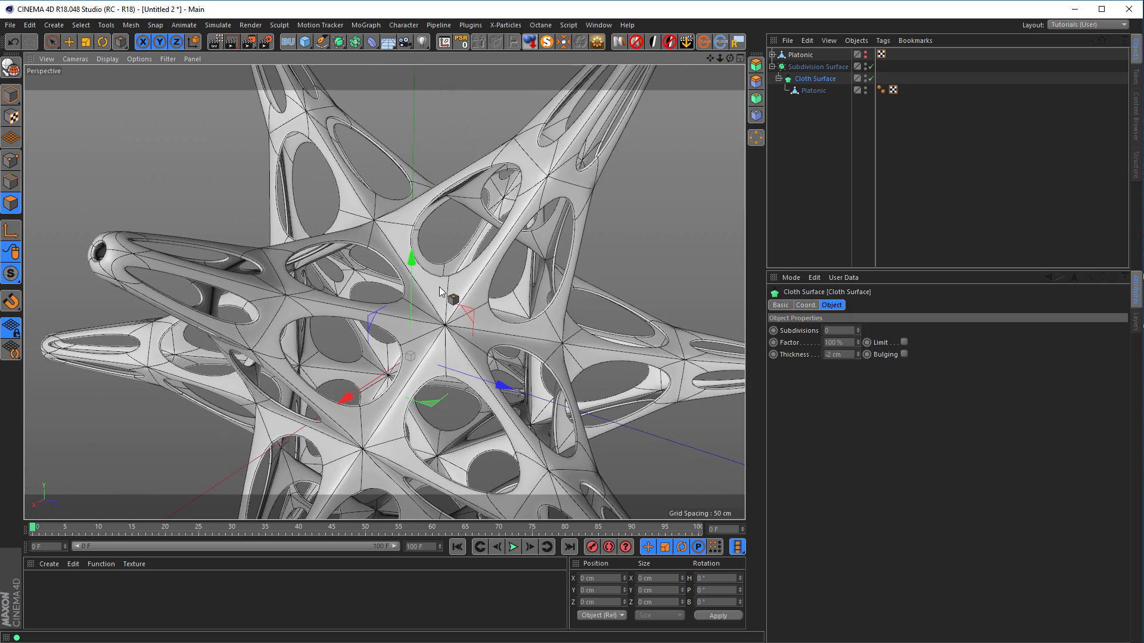
# Check the Behance reference image in the browser, return to Cinema 4D and examine the strut thickness and openings of the smoothed star
pyautogui.hotkey('alt', 'Tab')
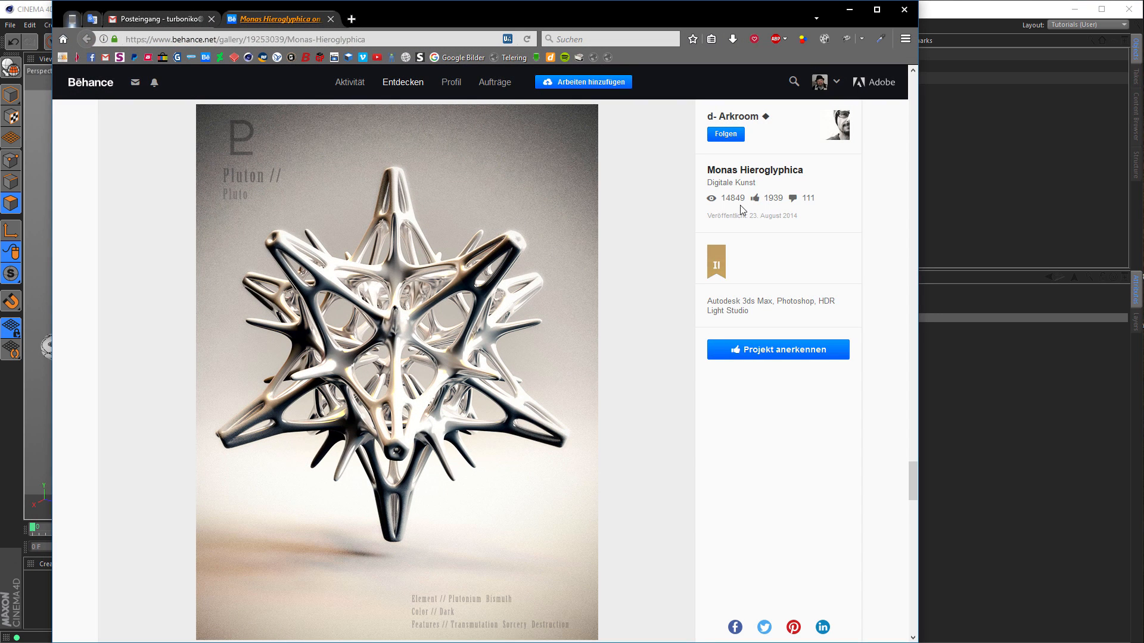
pyautogui.hotkey('alt', 'Tab')
pyautogui.keyDown('alt'); pyautogui.moveTo(603, 224); pyautogui.dragTo(363, 340); pyautogui.keyUp('alt')
pyautogui.keyDown('alt'); pyautogui.moveTo(363, 340); pyautogui.dragTo(334, 339, button='right'); pyautogui.keyUp('alt')
pyautogui.keyDown('alt'); pyautogui.moveTo(334, 339); pyautogui.dragTo(365, 352); pyautogui.keyUp('alt')
pyautogui.keyDown('alt'); pyautogui.moveTo(365, 352); pyautogui.dragTo(387, 344, button='right'); pyautogui.keyUp('alt')
pyautogui.keyDown('alt'); pyautogui.moveTo(387, 344); pyautogui.dragTo(400, 333); pyautogui.keyUp('alt')
pyautogui.keyDown('alt'); pyautogui.moveTo(400, 333); pyautogui.dragTo(397, 301, button='right'); pyautogui.keyUp('alt')
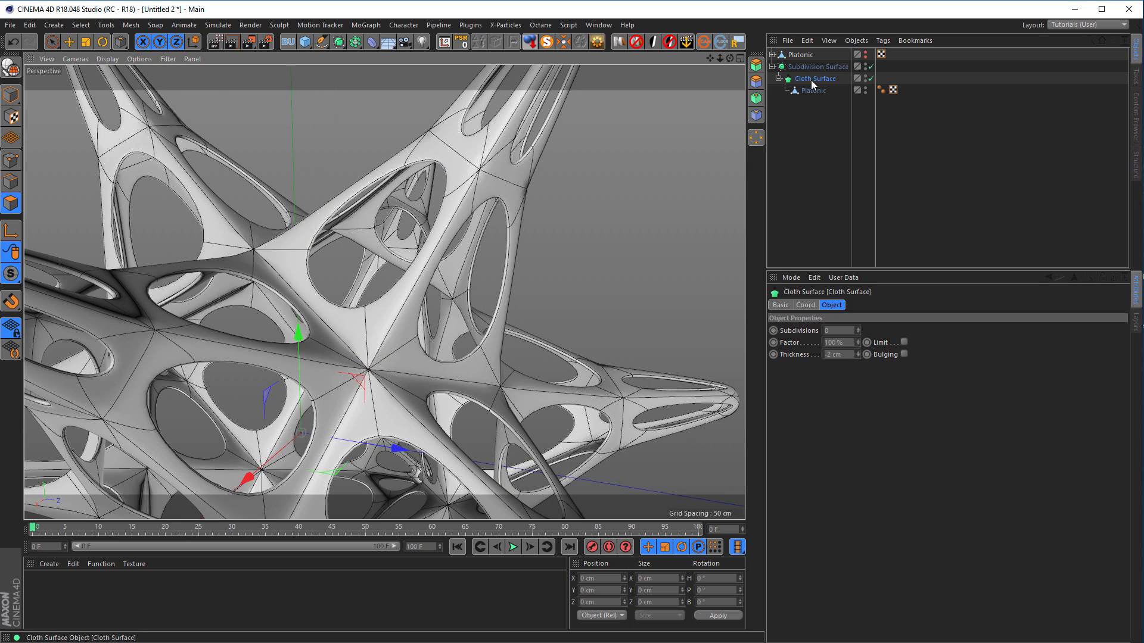
# Set the Cloth Surface's subdivisions to 1
pyautogui.click(858, 328)
pyautogui.scroll(-5, 374, 376)
pyautogui.keyDown('alt'); pyautogui.moveTo(374, 376); pyautogui.dragTo(421, 297); pyautogui.keyUp('alt')
pyautogui.moveTo(403, 302)
pyautogui.keyDown('alt'); pyautogui.mouseDown(button='right')
pyautogui.moveTo(419, 298)
pyautogui.moveTo(409, 287)
pyautogui.mouseUp(button='right'); pyautogui.keyUp('alt')
pyautogui.keyDown('alt'); pyautogui.moveTo(385, 272); pyautogui.dragTo(375, 318); pyautogui.keyUp('alt')
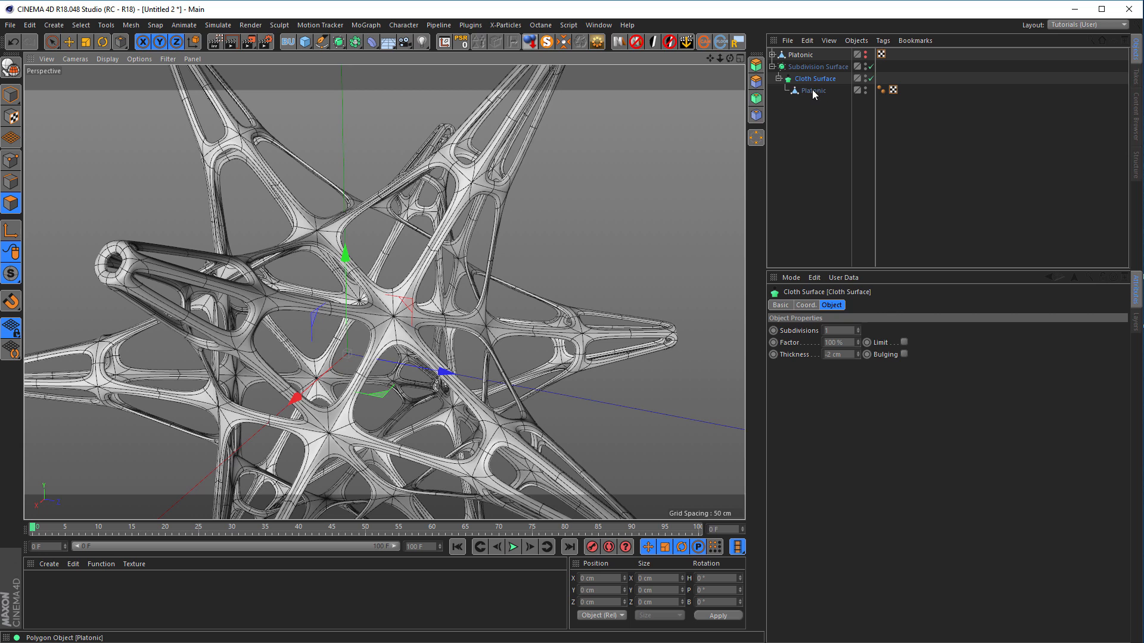
# Move the Platonic out of the Cloth Surface to the top hierarchy level and delete the Cloth Surface
pyautogui.moveTo(812, 90); pyautogui.dragTo(805, 191)
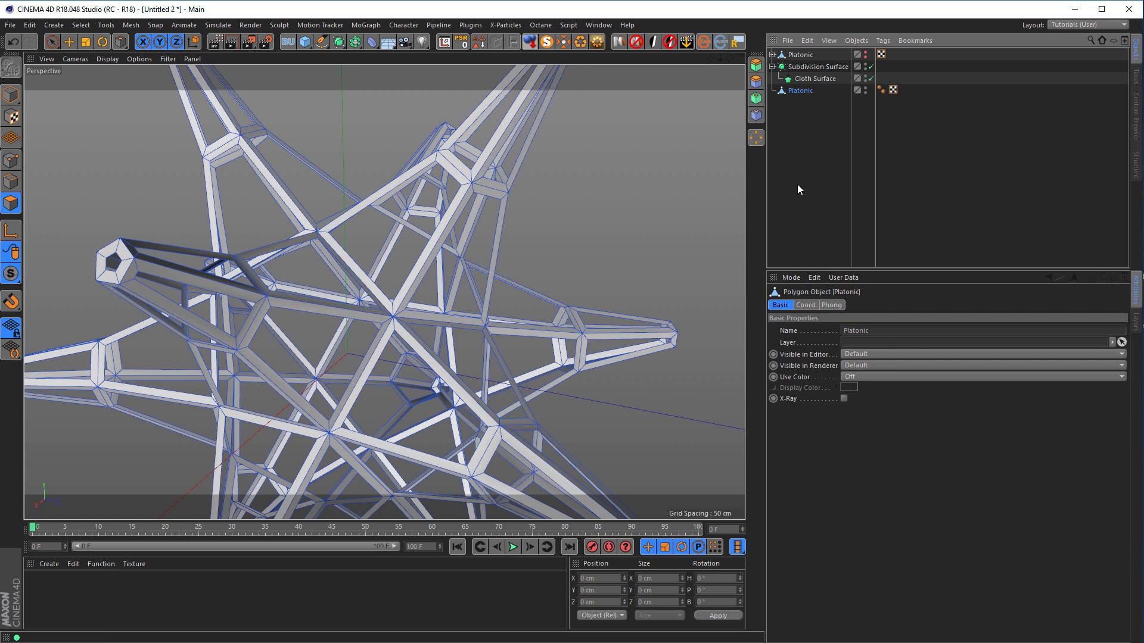
pyautogui.click(810, 79)
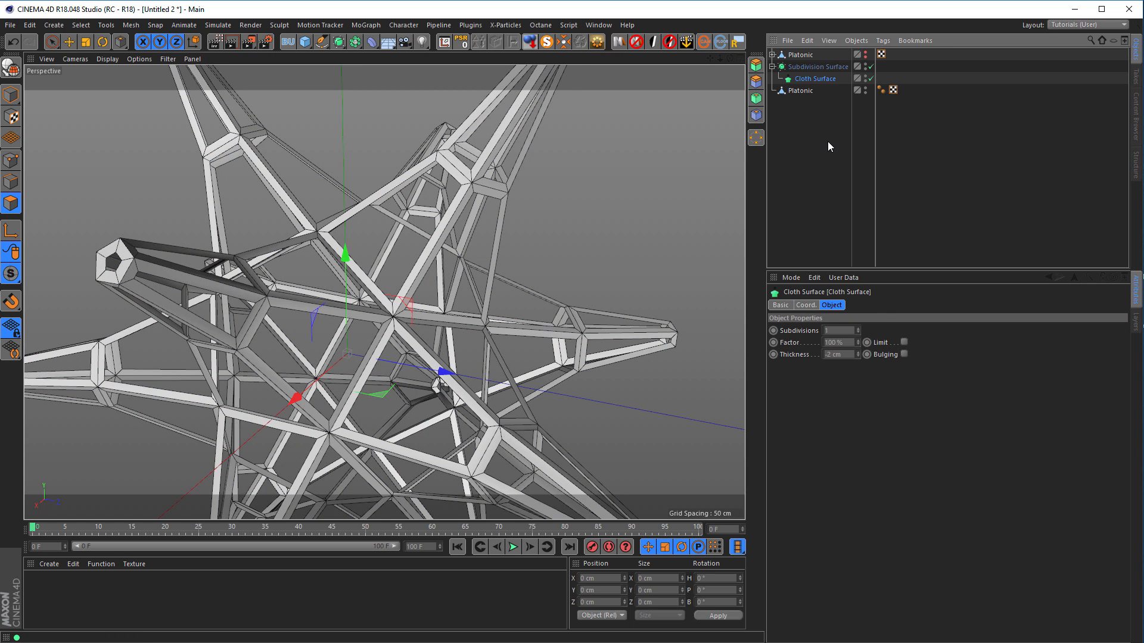
pyautogui.press('Delete')
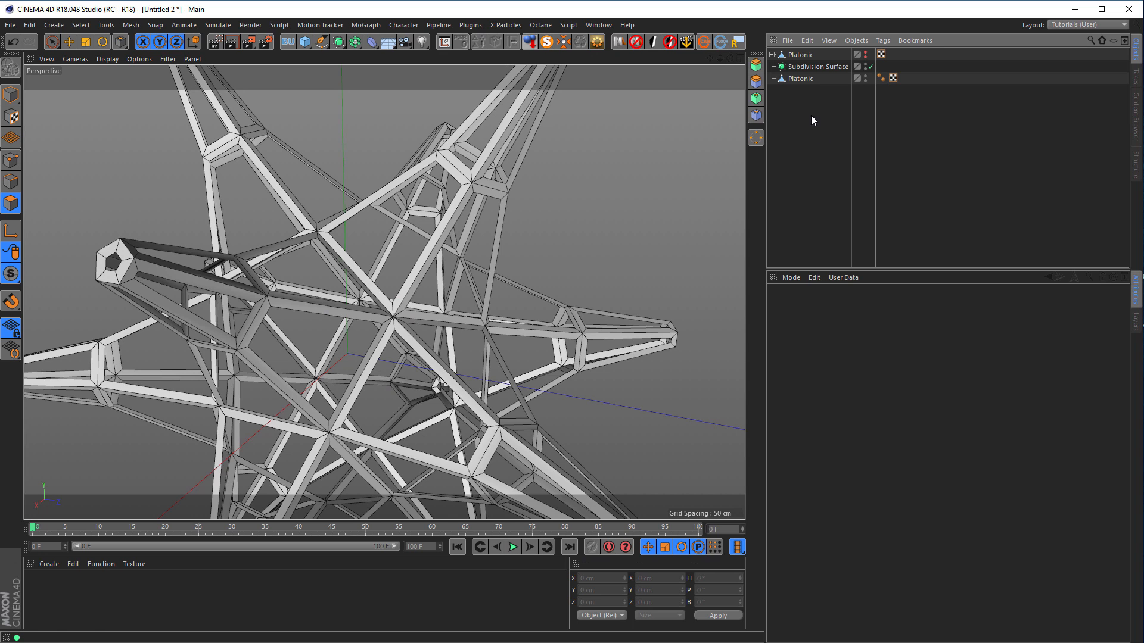
# Switch to Model mode and add a Metaball as the parent of the strut-framework Platonic
pyautogui.click(800, 80)
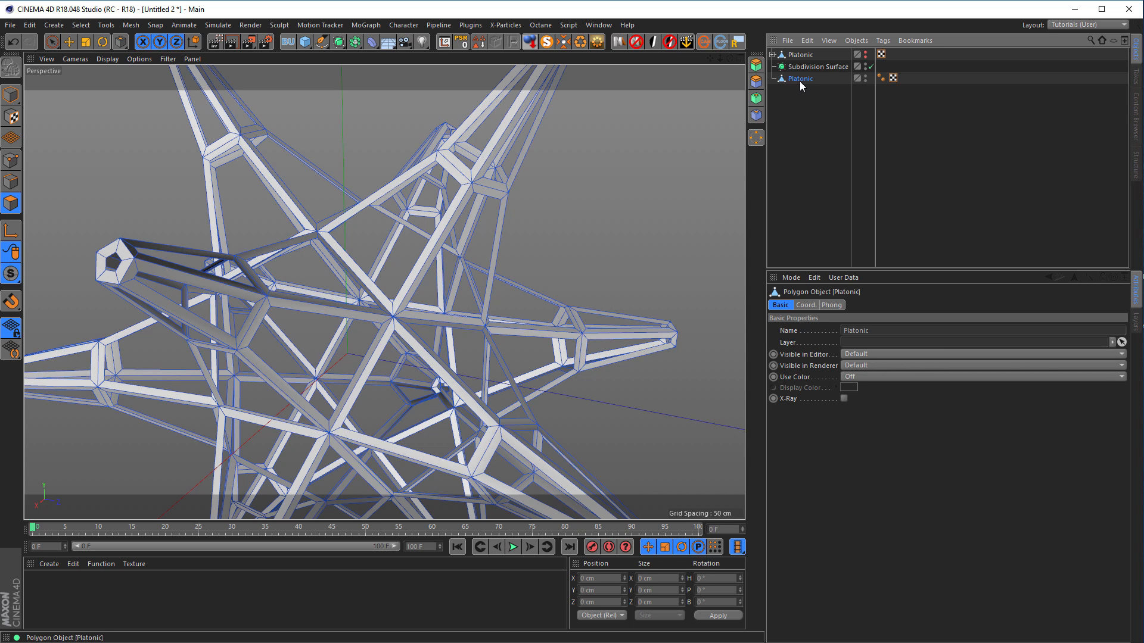
pyautogui.click(10, 95)
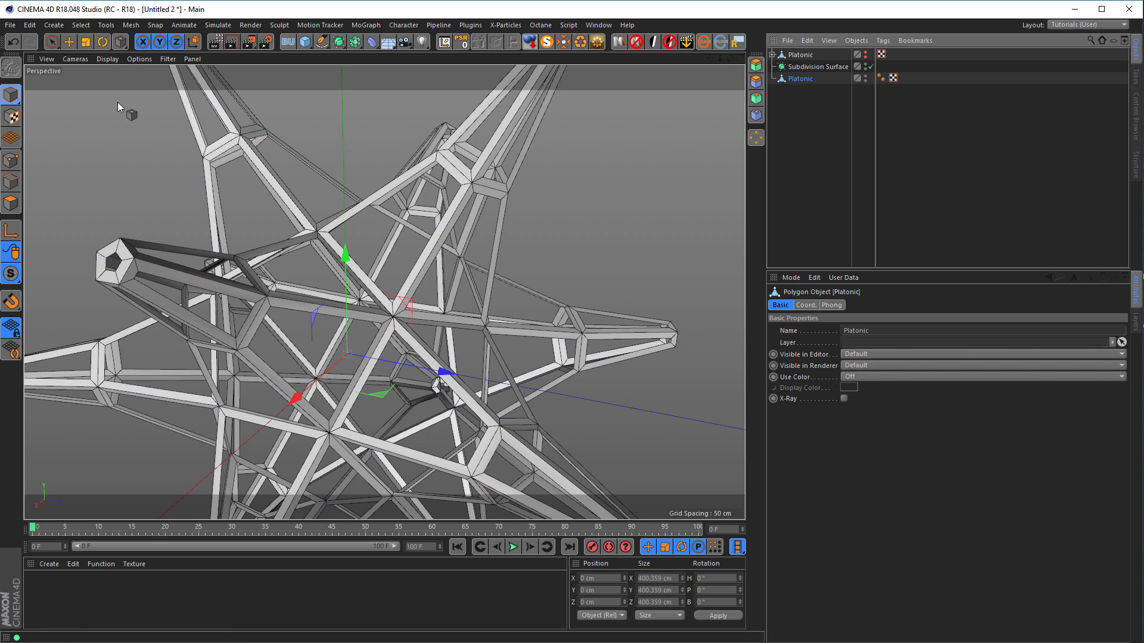
pyautogui.click(355, 42)
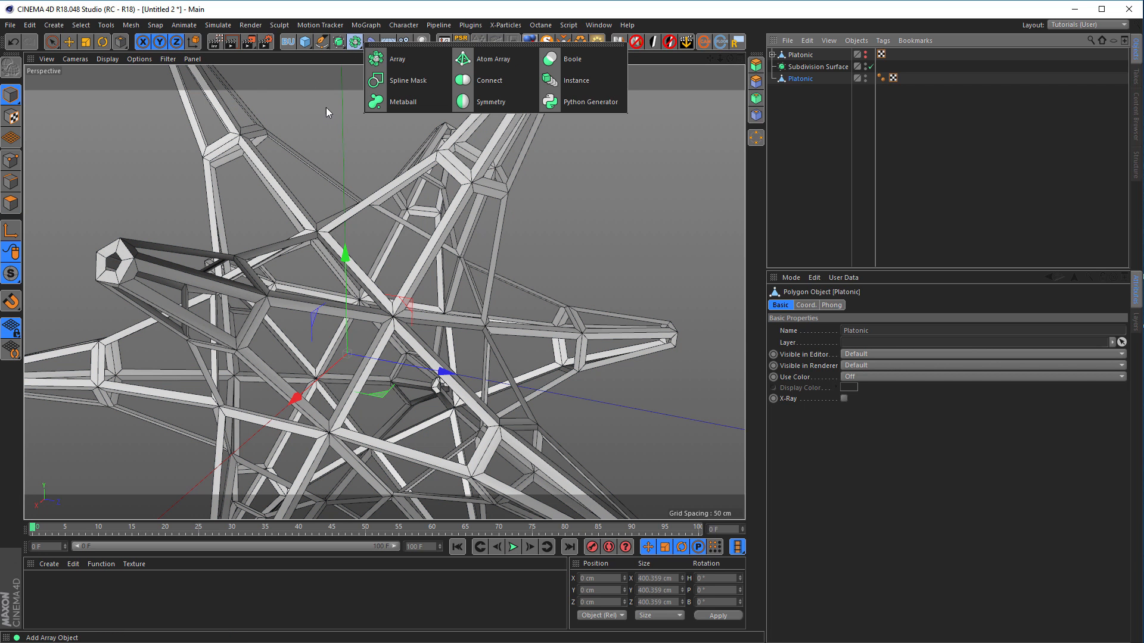
pyautogui.keyDown('alt'); pyautogui.click(406, 102); pyautogui.keyUp('alt')
pyautogui.scroll(-5, 381, 226)
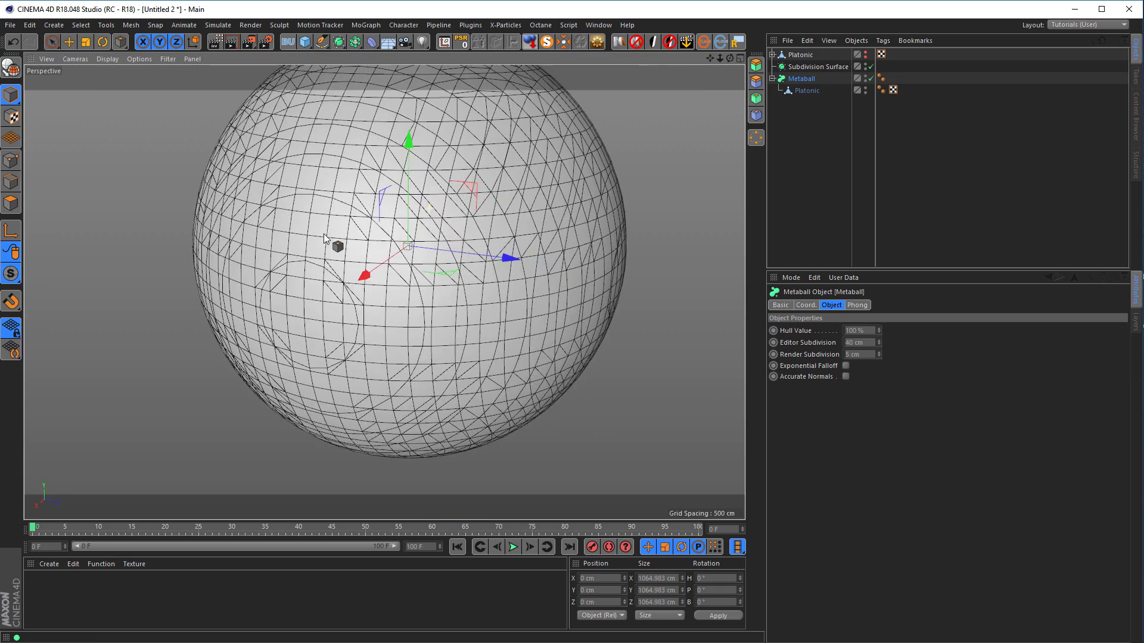
pyautogui.keyDown('alt'); pyautogui.moveTo(376, 232); pyautogui.dragTo(355, 277, button='middle'); pyautogui.keyUp('alt')
pyautogui.moveTo(416, 253)
pyautogui.keyDown('alt'); pyautogui.mouseDown()
pyautogui.moveTo(440, 278)
pyautogui.moveTo(424, 225)
pyautogui.moveTo(413, 231)
pyautogui.mouseUp(); pyautogui.keyUp('alt')
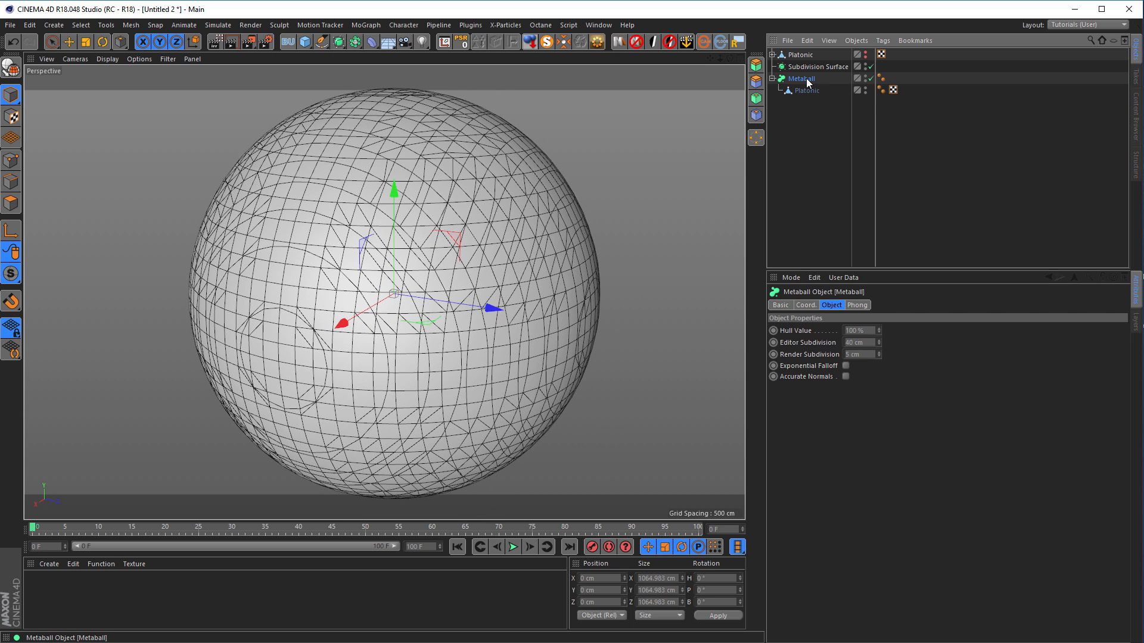
# Set the Metaball's hull value to 1000% and its editor and render subdivision to 3 cm
pyautogui.moveTo(870, 333); pyautogui.dragTo(837, 339)
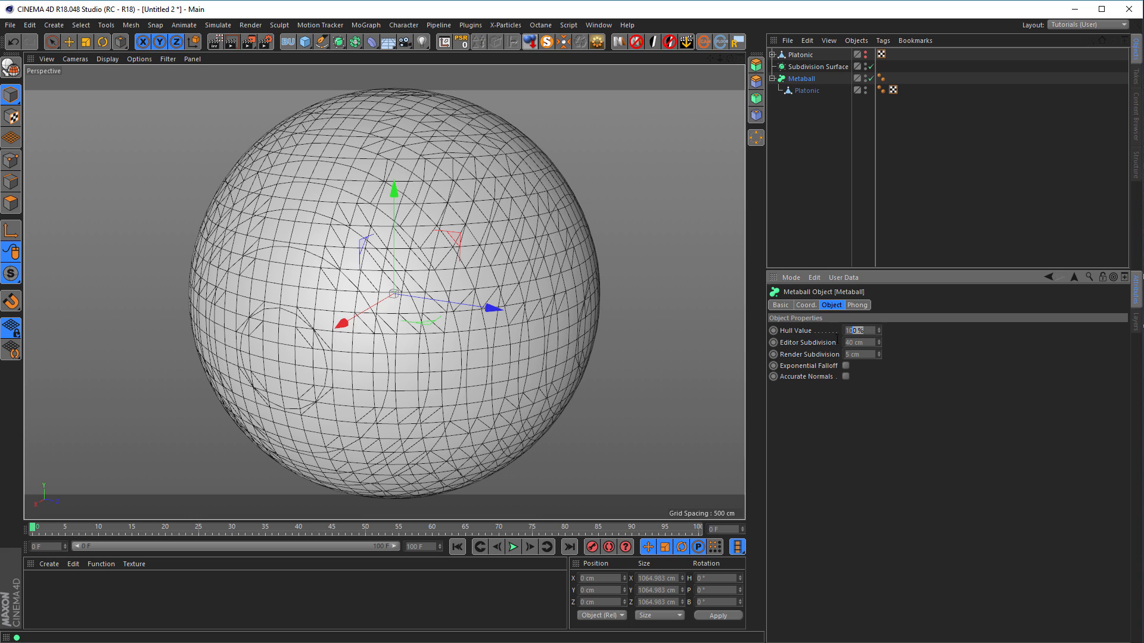
pyautogui.write('1000')
pyautogui.press('Return')
pyautogui.doubleClick(872, 342)
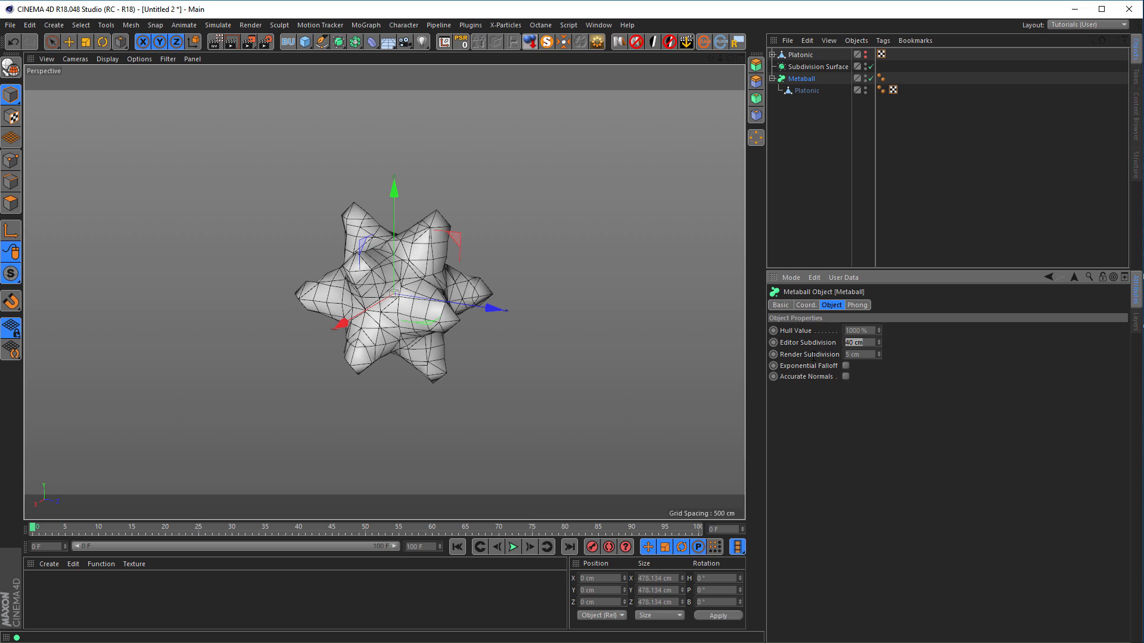
pyautogui.write('3')
pyautogui.press('Tab')
pyautogui.write('3')
pyautogui.scroll(5, 491, 247)
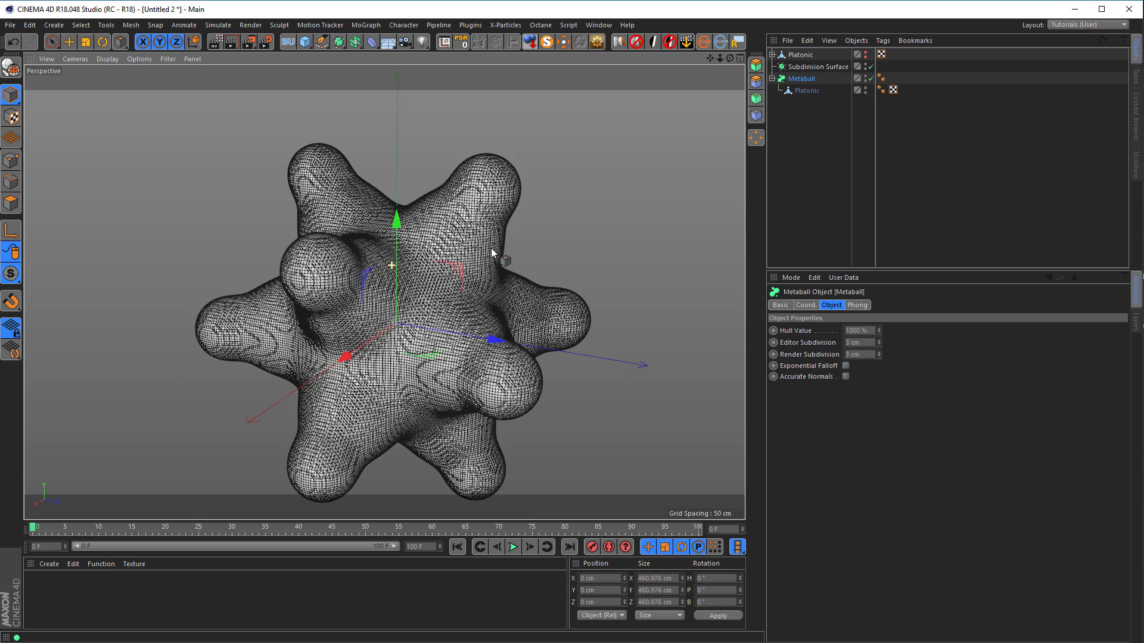
pyautogui.keyDown('alt'); pyautogui.moveTo(507, 273); pyautogui.dragTo(668, 226); pyautogui.keyUp('alt')
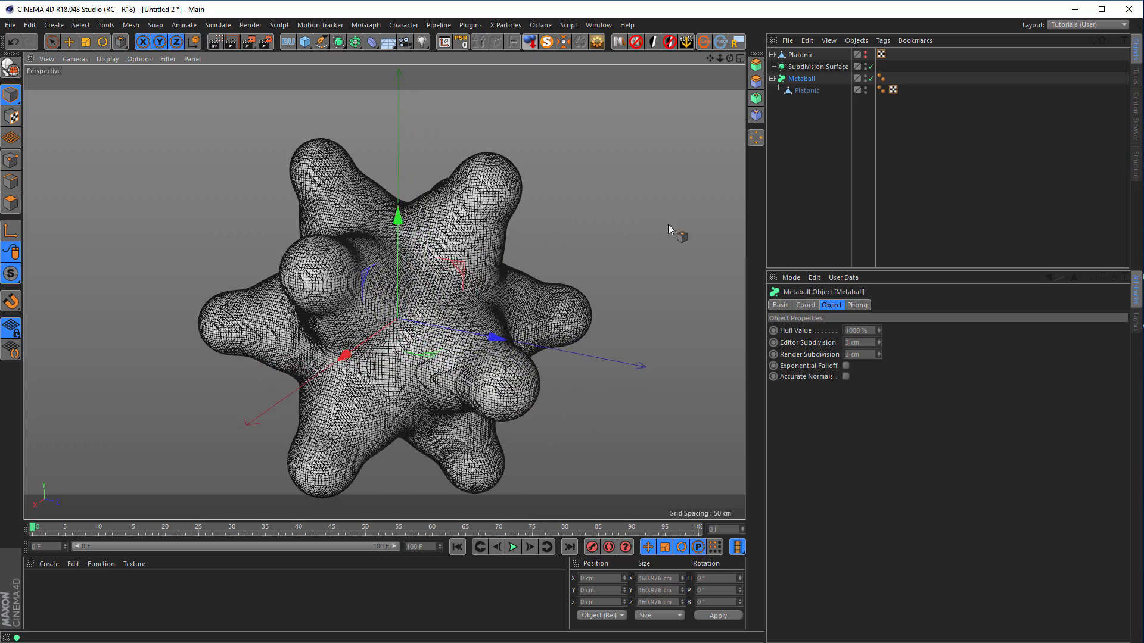
# Add a Metaball tag to the Platonic under the Metaball and set the tag's type to Line
pyautogui.click(804, 90)
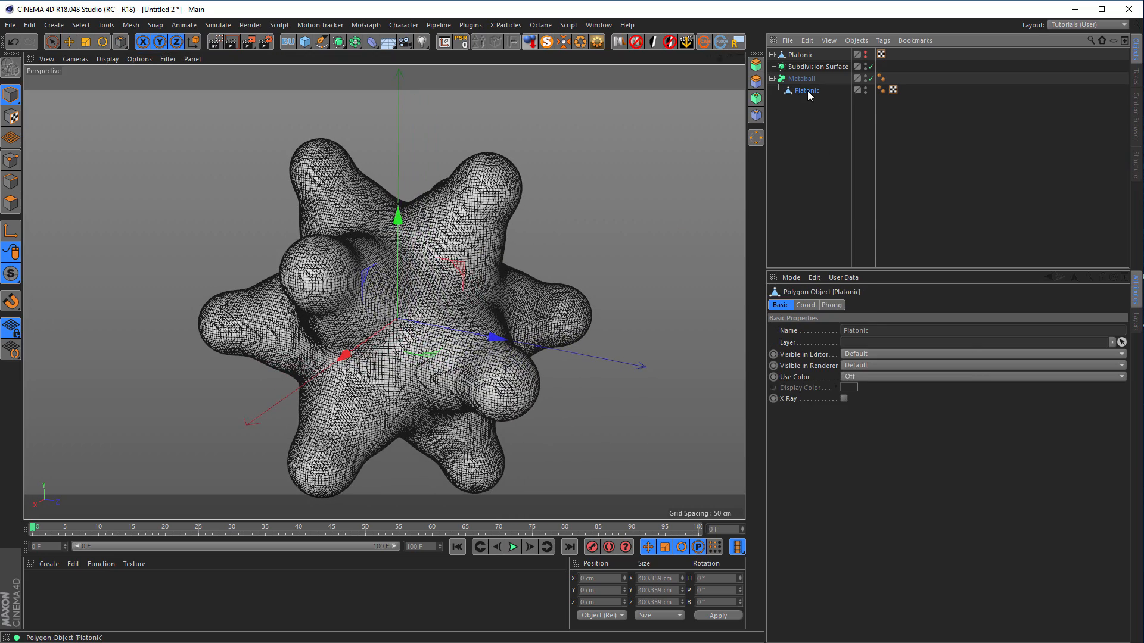
pyautogui.rightClick(809, 92)
pyautogui.moveTo(953, 99)
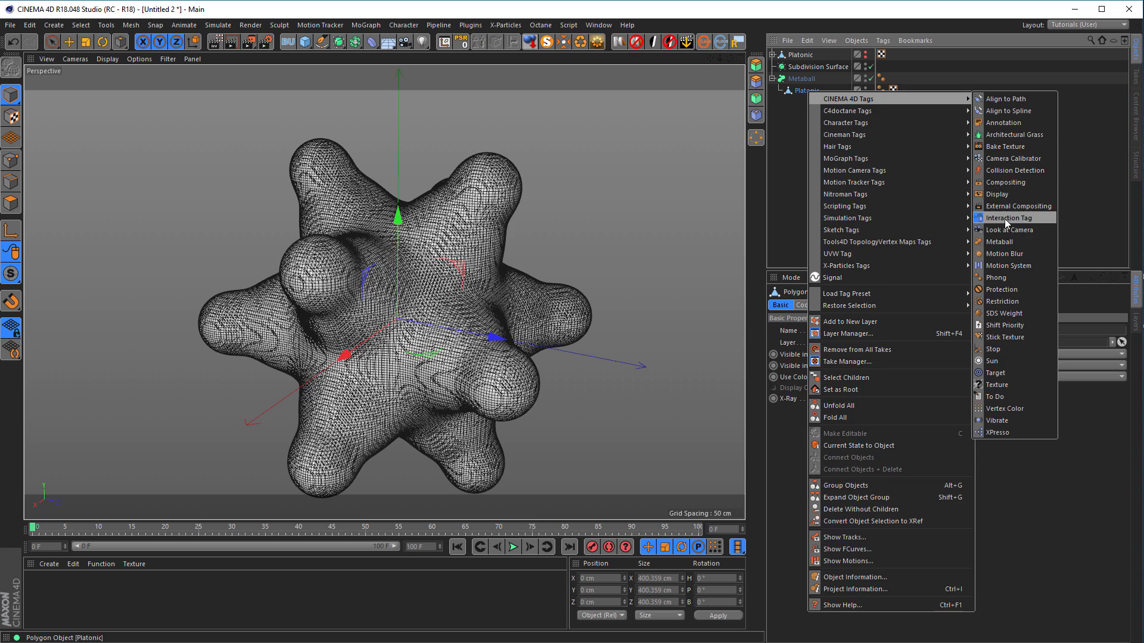
pyautogui.click(999, 242)
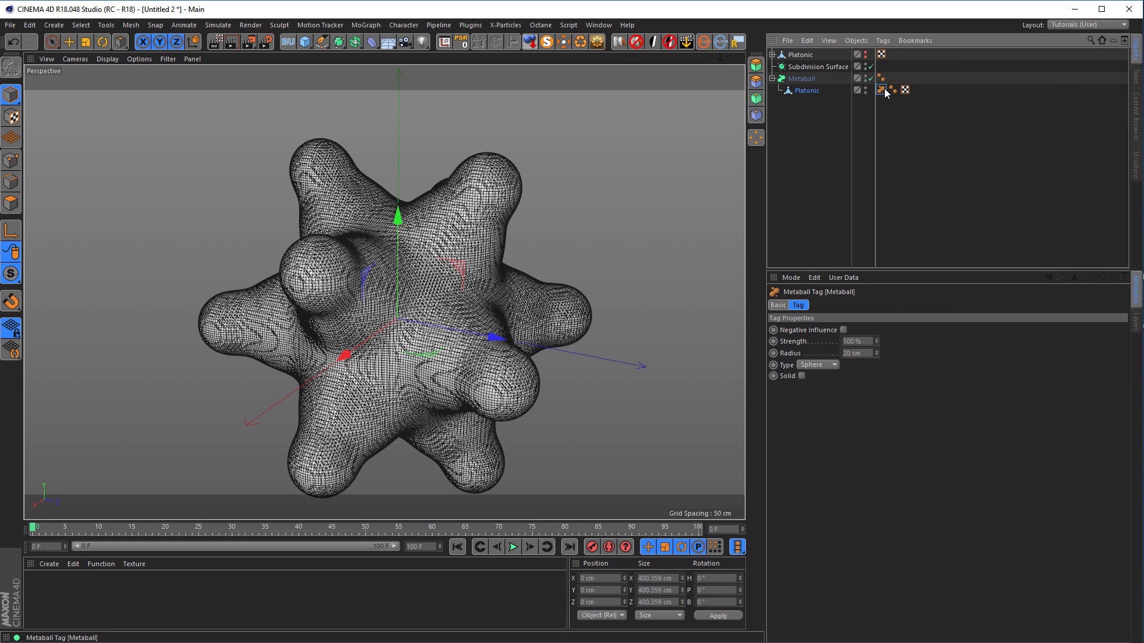
pyautogui.click(818, 366)
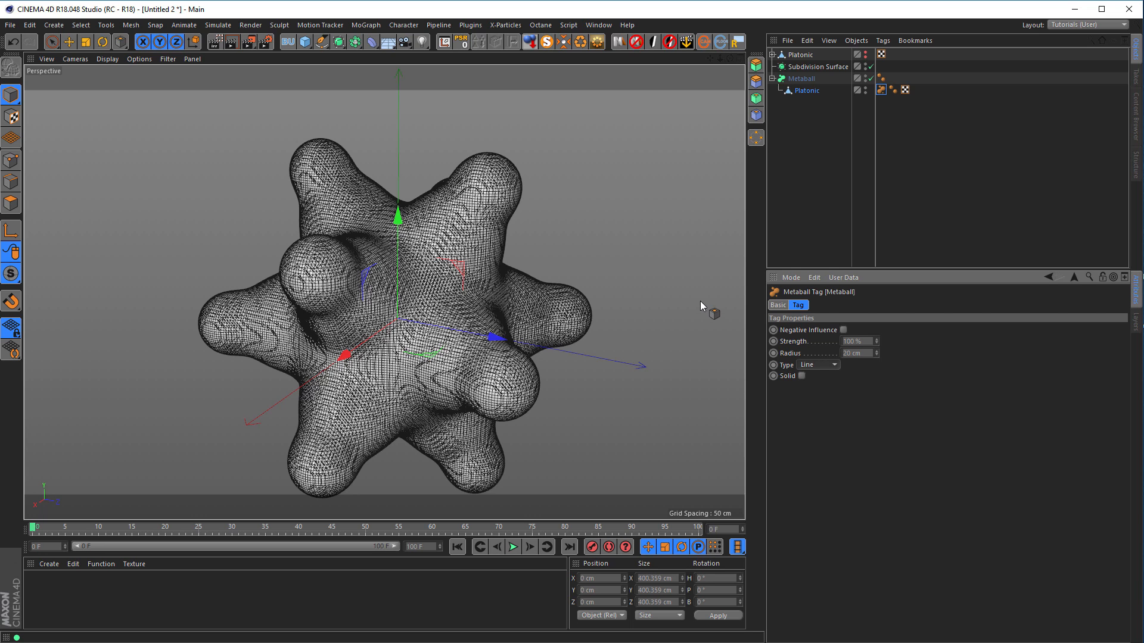
# Examine the Metaball struts and their joints on the star's spikes from several angles and distances
pyautogui.scroll(3, 521, 238)
pyautogui.keyDown('alt'); pyautogui.moveTo(522, 240); pyautogui.dragTo(637, 191); pyautogui.keyUp('alt')
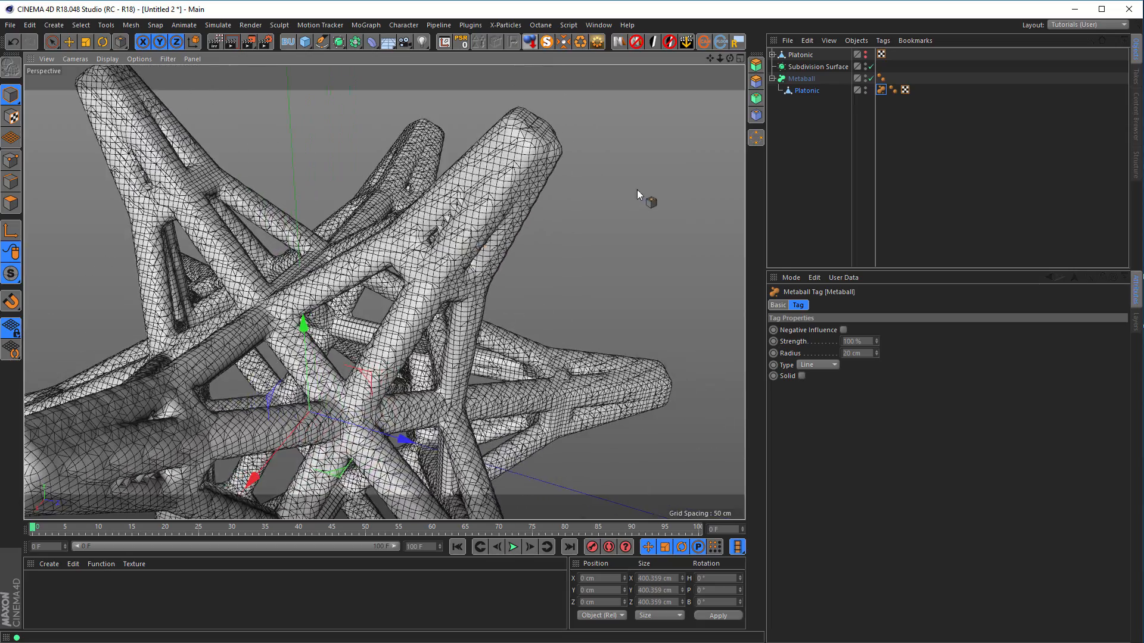
pyautogui.keyDown('alt'); pyautogui.moveTo(428, 246); pyautogui.dragTo(299, 344); pyautogui.keyUp('alt')
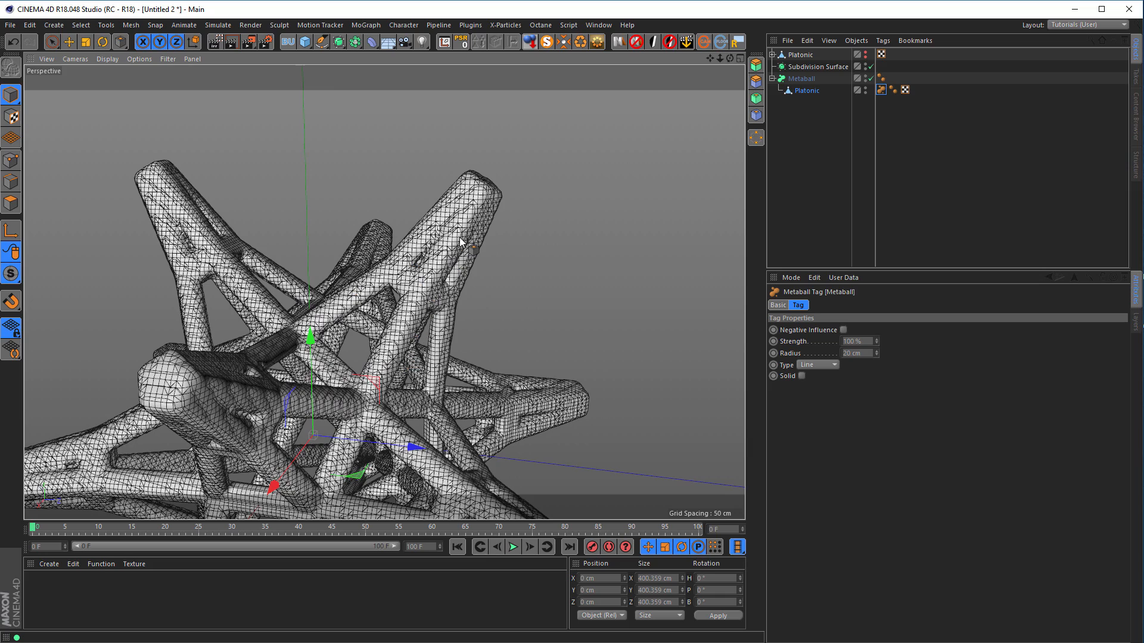
pyautogui.keyDown('alt'); pyautogui.moveTo(453, 271); pyautogui.dragTo(337, 278, button='right'); pyautogui.keyUp('alt')
pyautogui.keyDown('alt'); pyautogui.moveTo(337, 278); pyautogui.dragTo(398, 282, button='middle'); pyautogui.keyUp('alt')
pyautogui.keyDown('alt'); pyautogui.moveTo(398, 282); pyautogui.dragTo(417, 286); pyautogui.keyUp('alt')
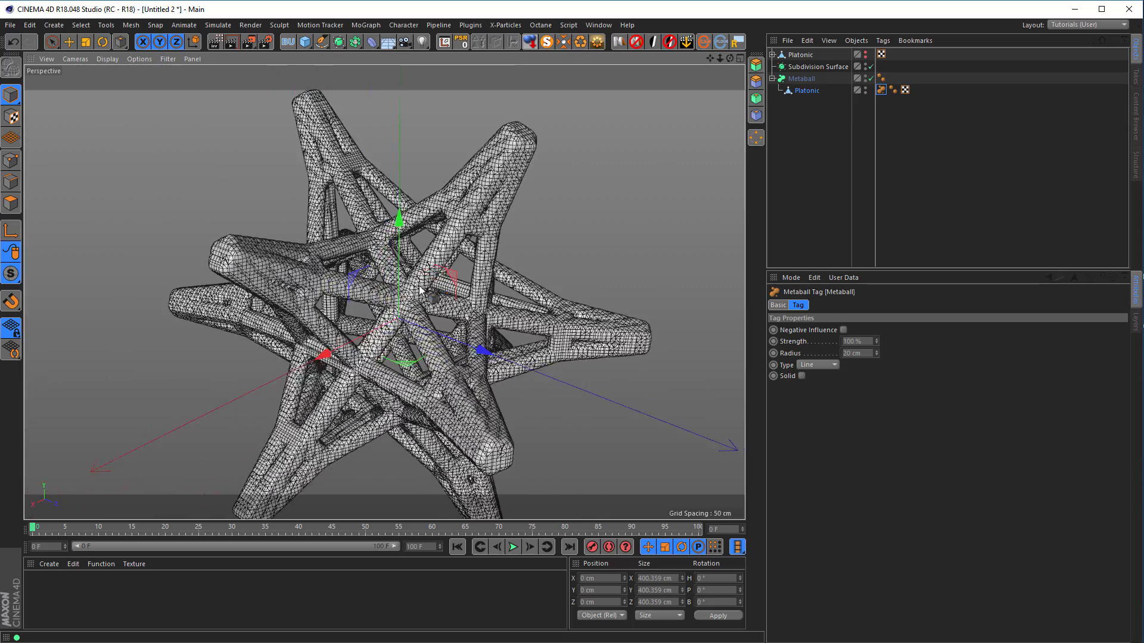
pyautogui.keyDown('alt'); pyautogui.moveTo(433, 253); pyautogui.dragTo(463, 236, button='right'); pyautogui.keyUp('alt')
pyautogui.keyDown('alt'); pyautogui.moveTo(463, 236); pyautogui.dragTo(431, 271, button='middle'); pyautogui.keyUp('alt')
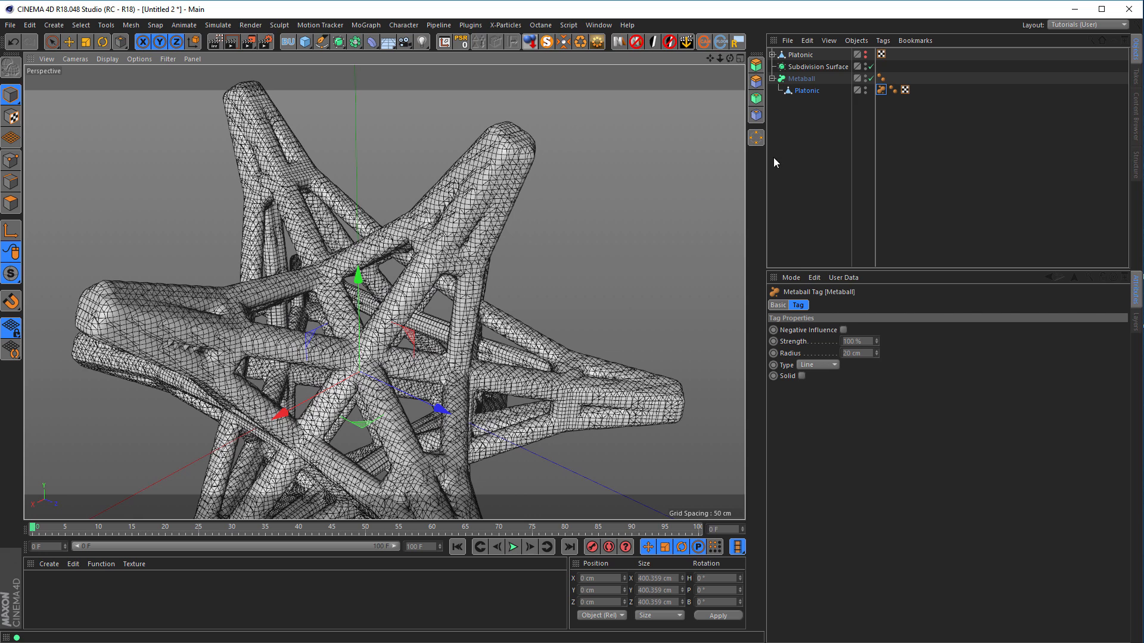
# Take the strut-framework Platonic out of the Metaball and delete it
pyautogui.click(804, 90)
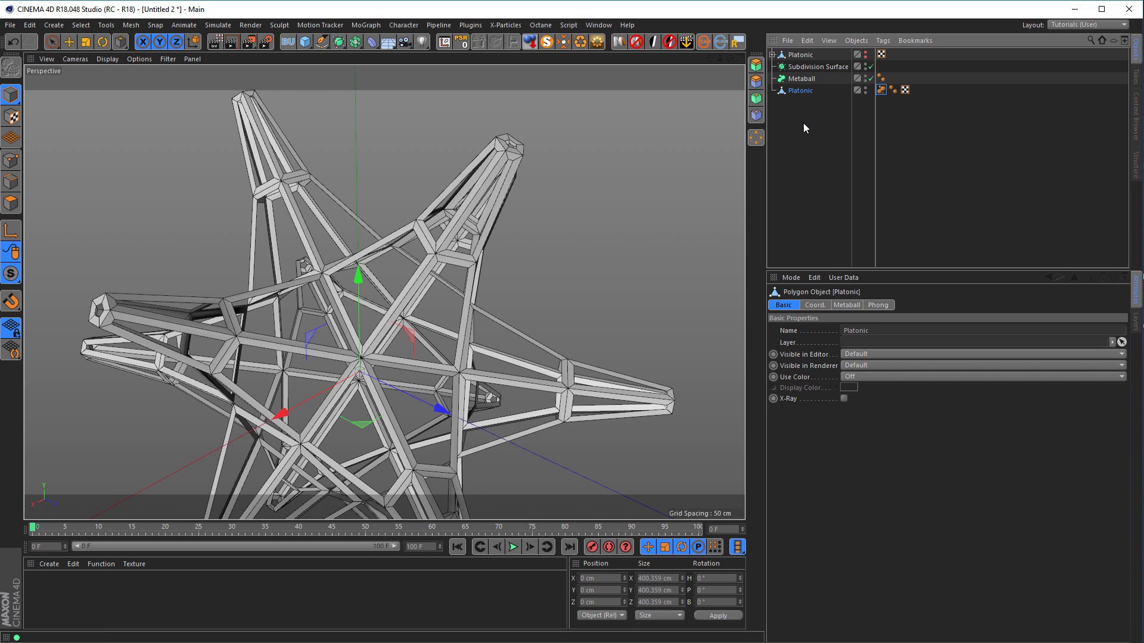
pyautogui.press('Delete')
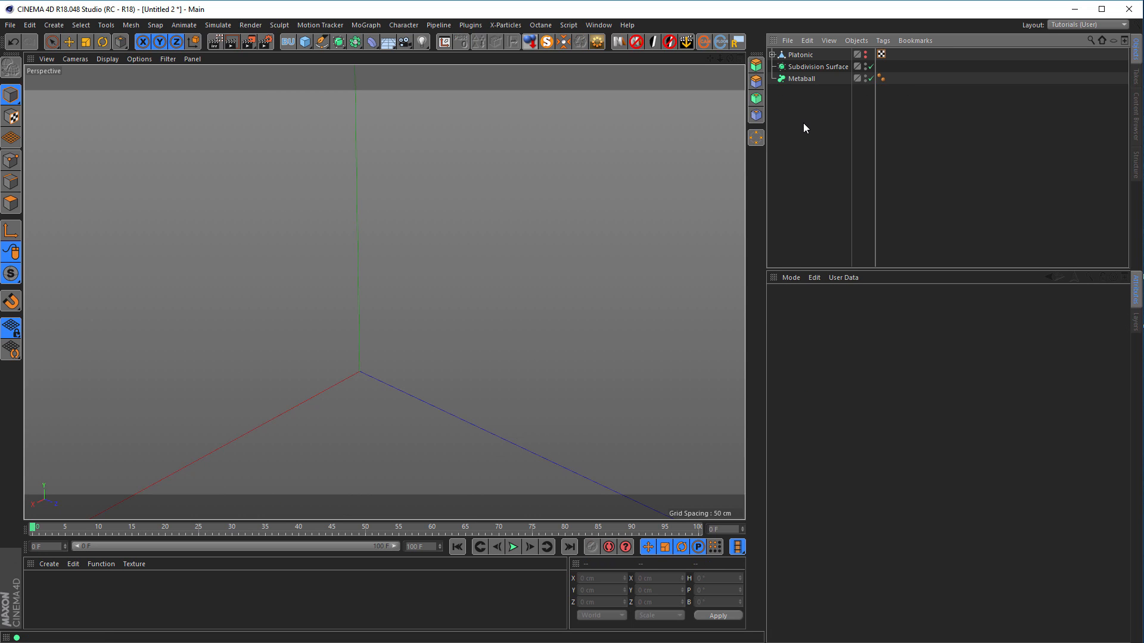
# Duplicate the original hidden Platonic below the Metaball, make the copy visible and enable its MoExtrude
pyautogui.click(797, 55)
pyautogui.moveTo(798, 57); pyautogui.dragTo(799, 71)
pyautogui.keyDown('ctrl'); pyautogui.moveTo(803, 127); pyautogui.dragTo(803, 130); pyautogui.keyUp('ctrl')
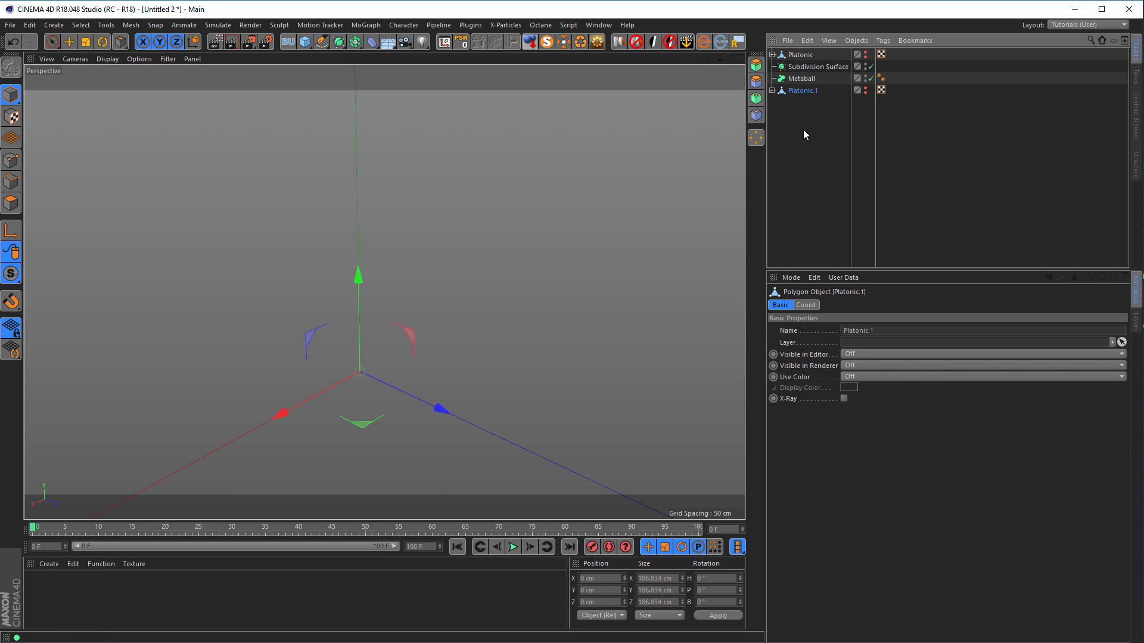
pyautogui.keyDown('ctrl'); pyautogui.click(865, 92); pyautogui.keyUp('ctrl')
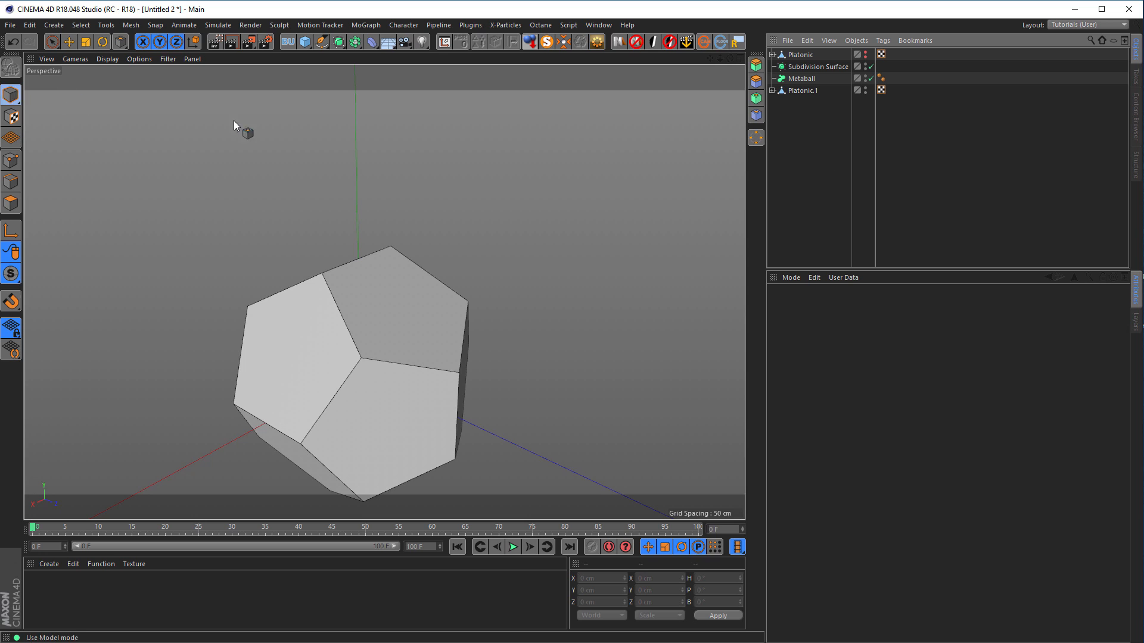
pyautogui.click(772, 90)
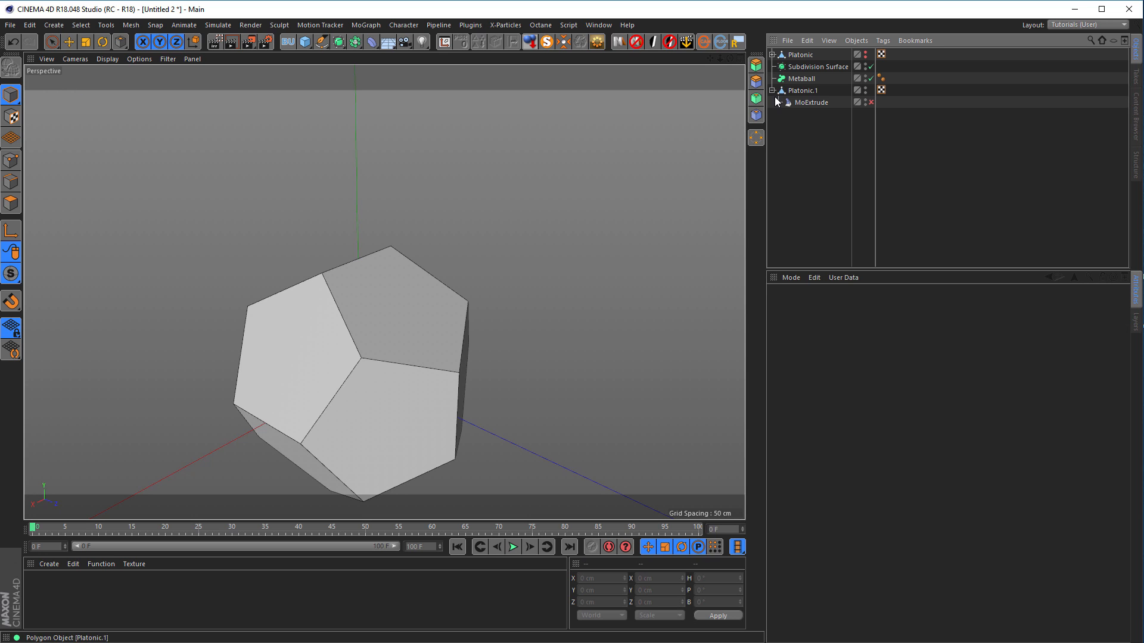
pyautogui.click(871, 103)
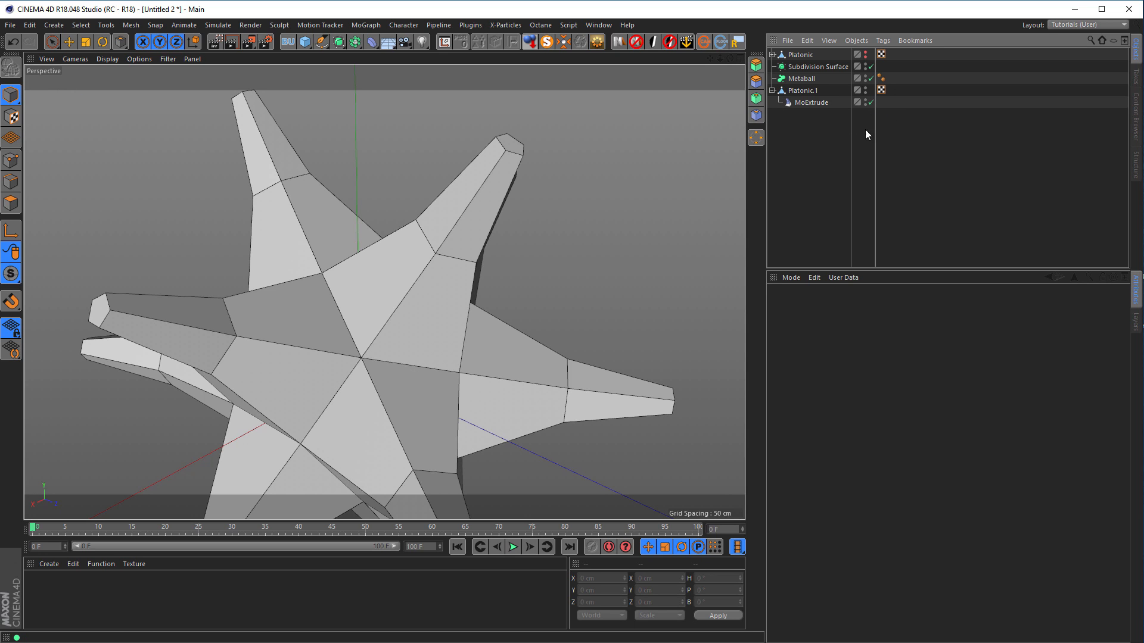
# Convert the MoExtruded Platonic.1 with Current State to Object and delete the parametric original with its MoExtrude
pyautogui.rightClick(798, 92)
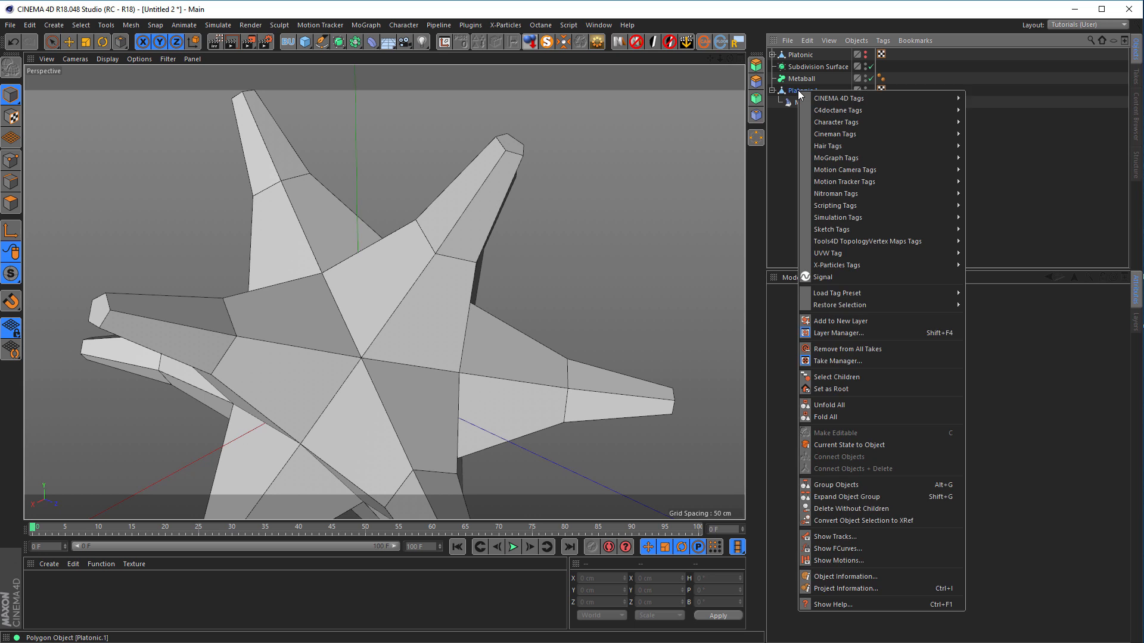
pyautogui.click(850, 444)
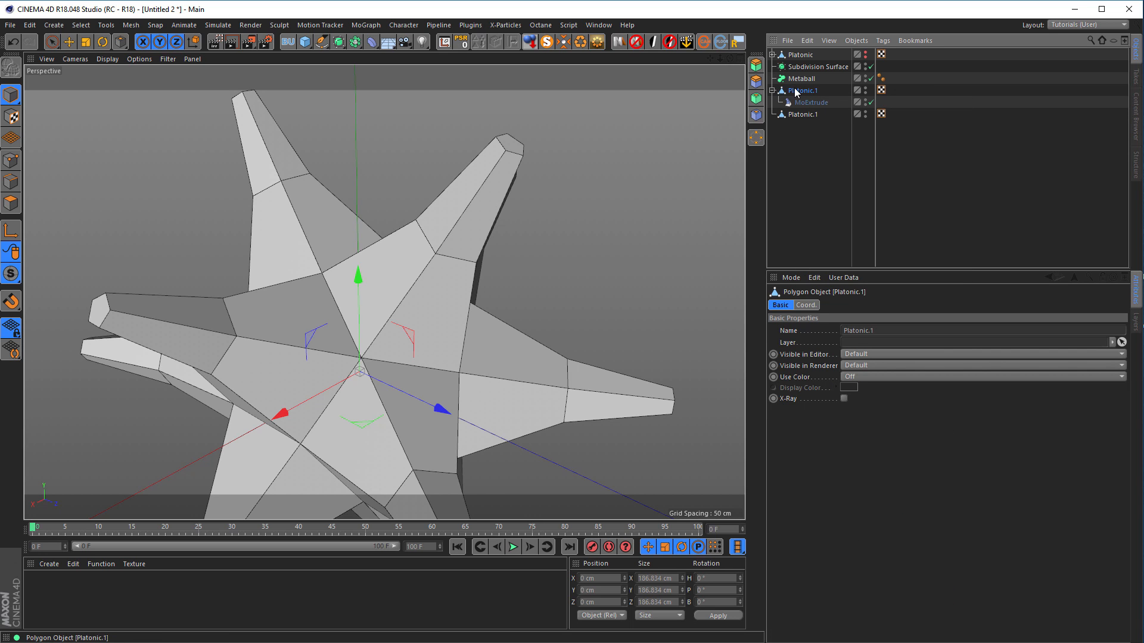
pyautogui.press('Delete')
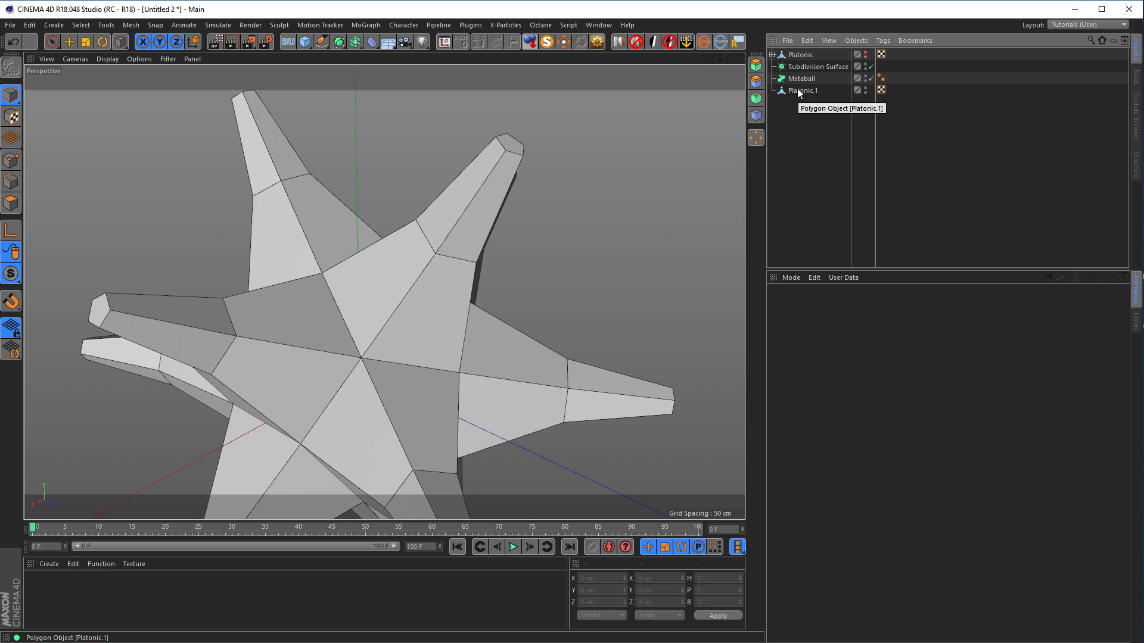
# Select all edges of the converted Platonic.1 and turn them into a spline with Edge to Spline
pyautogui.click(803, 90)
pyautogui.scroll(-4, 433, 295)
pyautogui.keyDown('alt'); pyautogui.moveTo(430, 296); pyautogui.dragTo(425, 249, button='middle'); pyautogui.keyUp('alt')
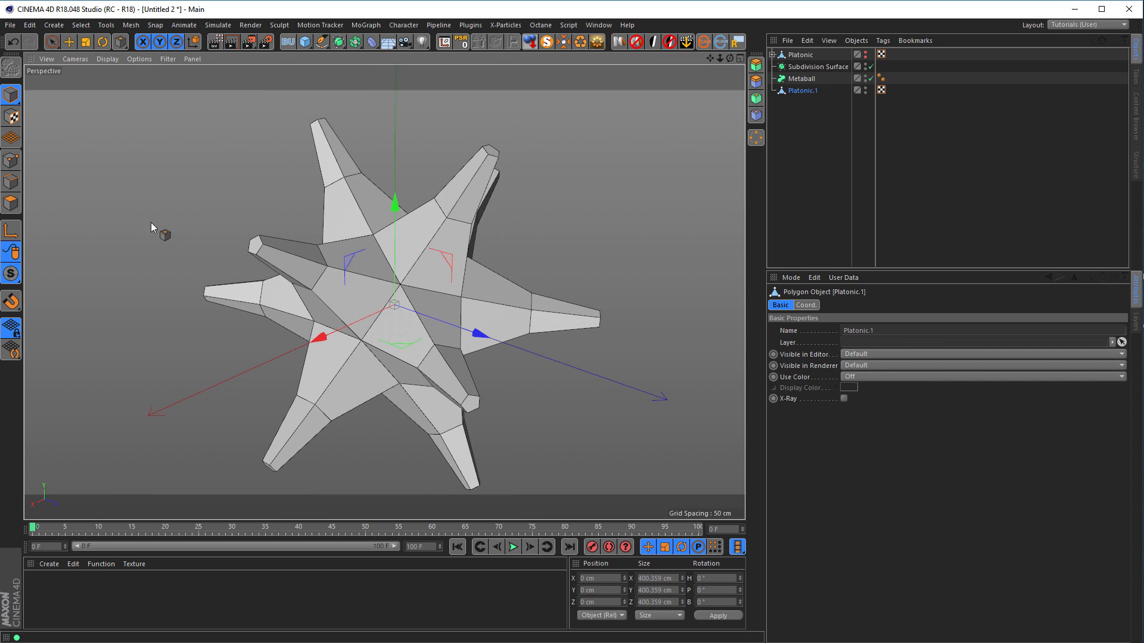
pyautogui.click(13, 182)
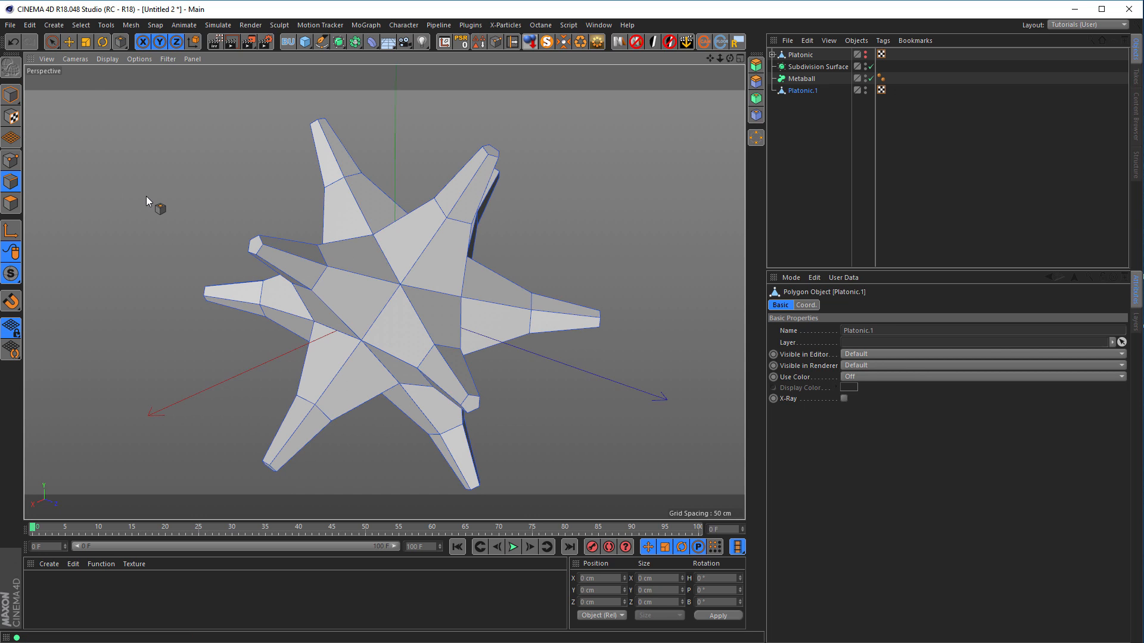
pyautogui.hotkey('ctrl', 'a')
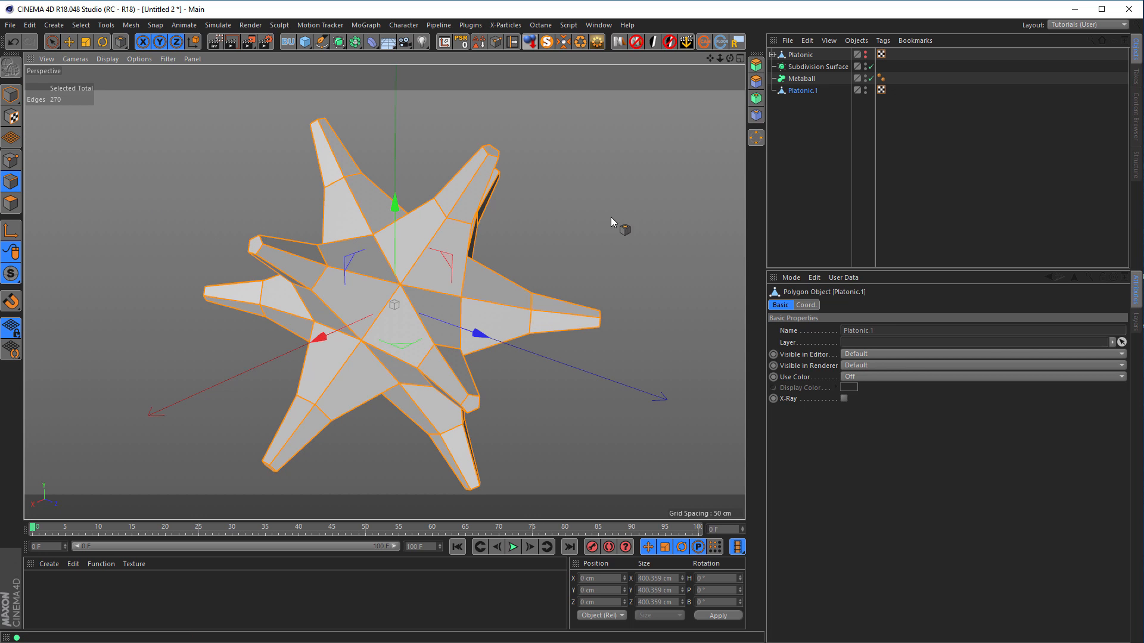
pyautogui.click(498, 47)
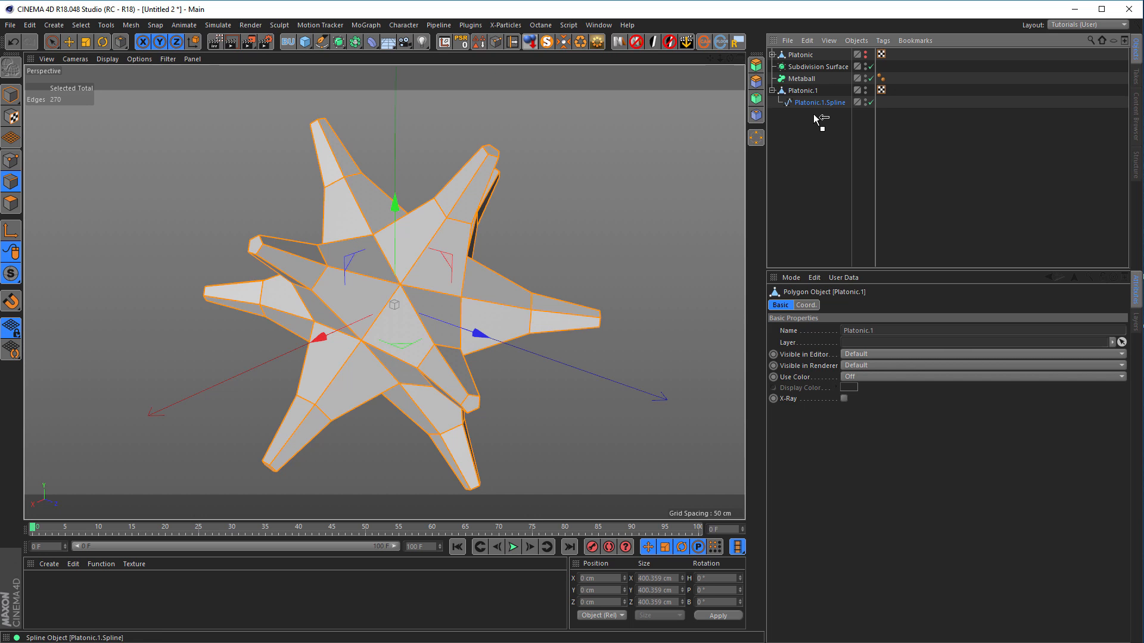
# Take the edge spline out of Platonic.1 and delete the polygon object, keeping only the spline
pyautogui.click(813, 102)
pyautogui.click(809, 91)
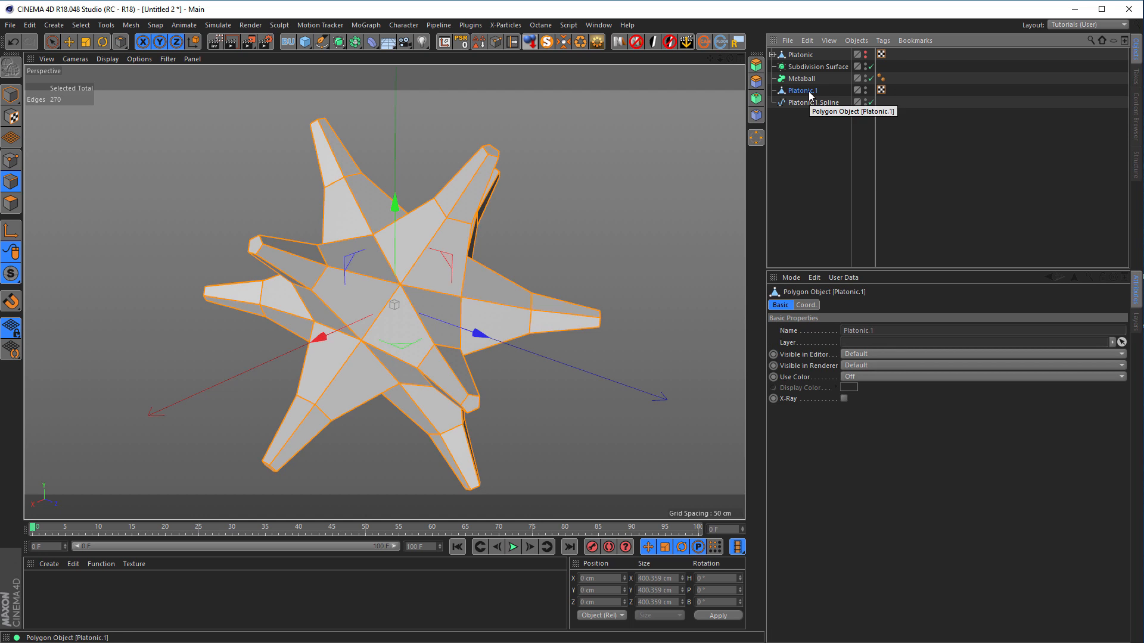
pyautogui.press('Delete')
pyautogui.keyDown('alt'); pyautogui.moveTo(433, 233); pyautogui.dragTo(408, 244); pyautogui.keyUp('alt')
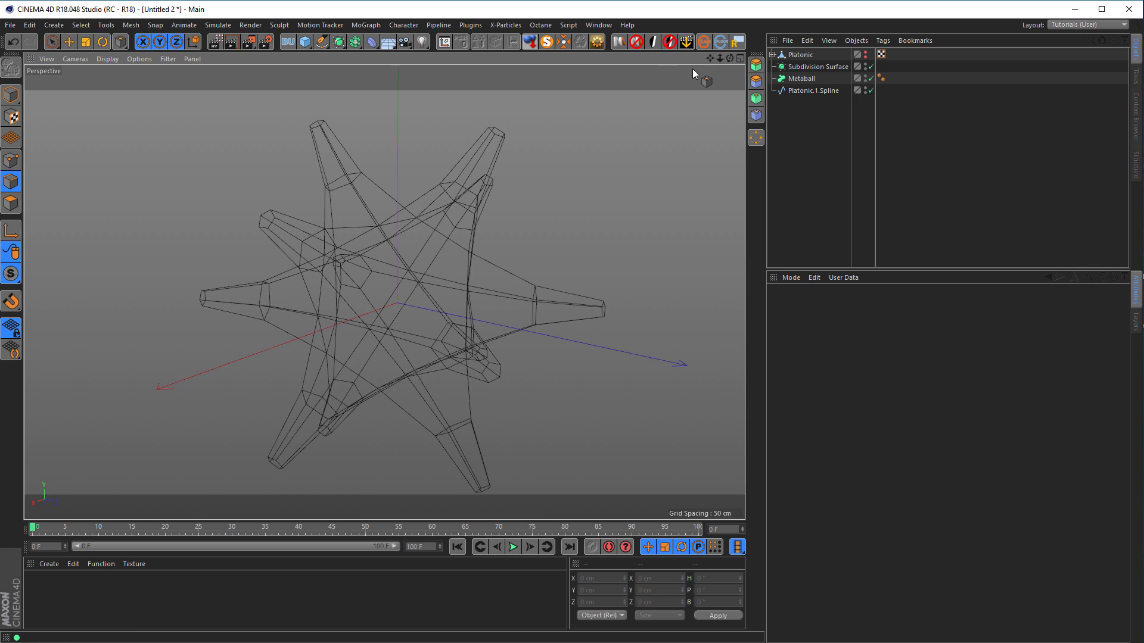
pyautogui.click(130, 24)
pyautogui.moveTo(126, 55)
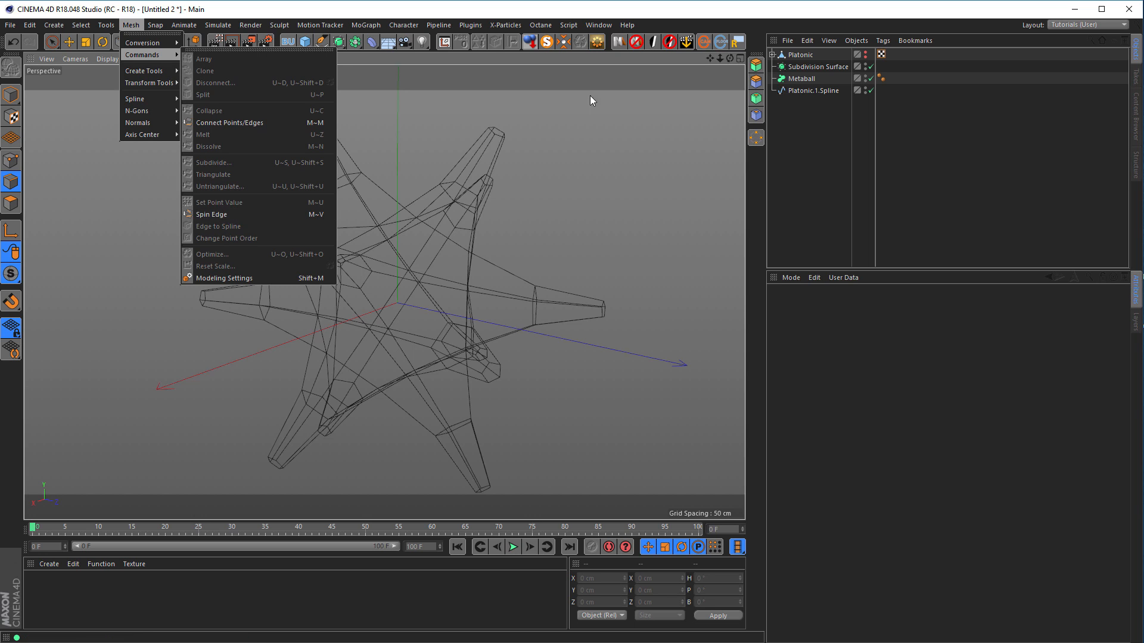
pyautogui.click(667, 18)
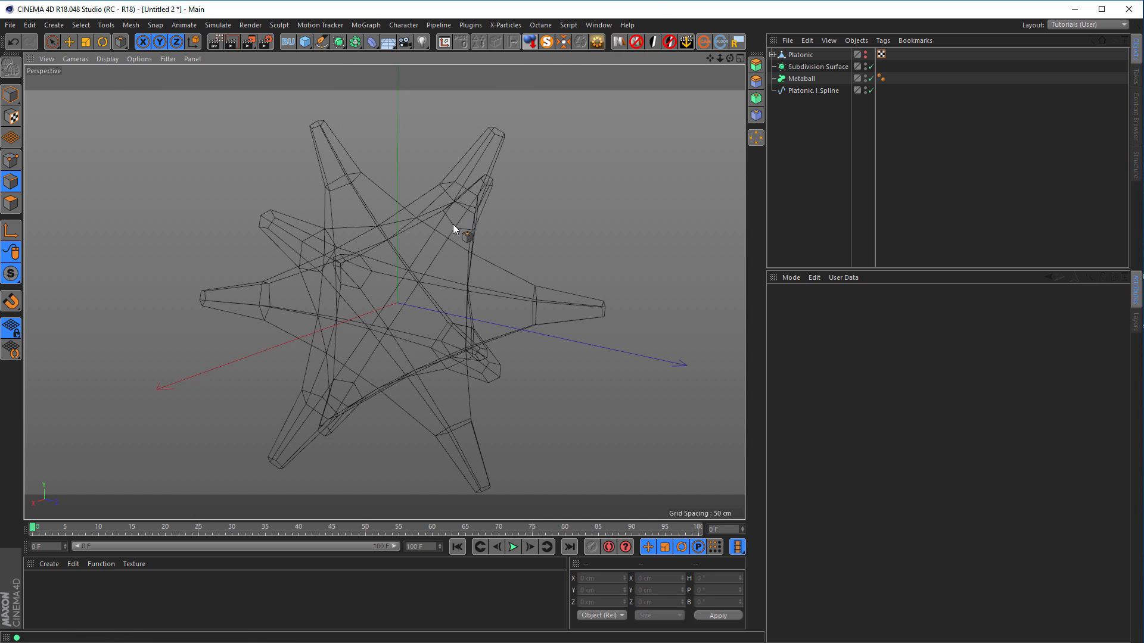
pyautogui.keyDown('alt'); pyautogui.moveTo(444, 248); pyautogui.dragTo(401, 236); pyautogui.keyUp('alt')
pyautogui.scroll(-2, 410, 248)
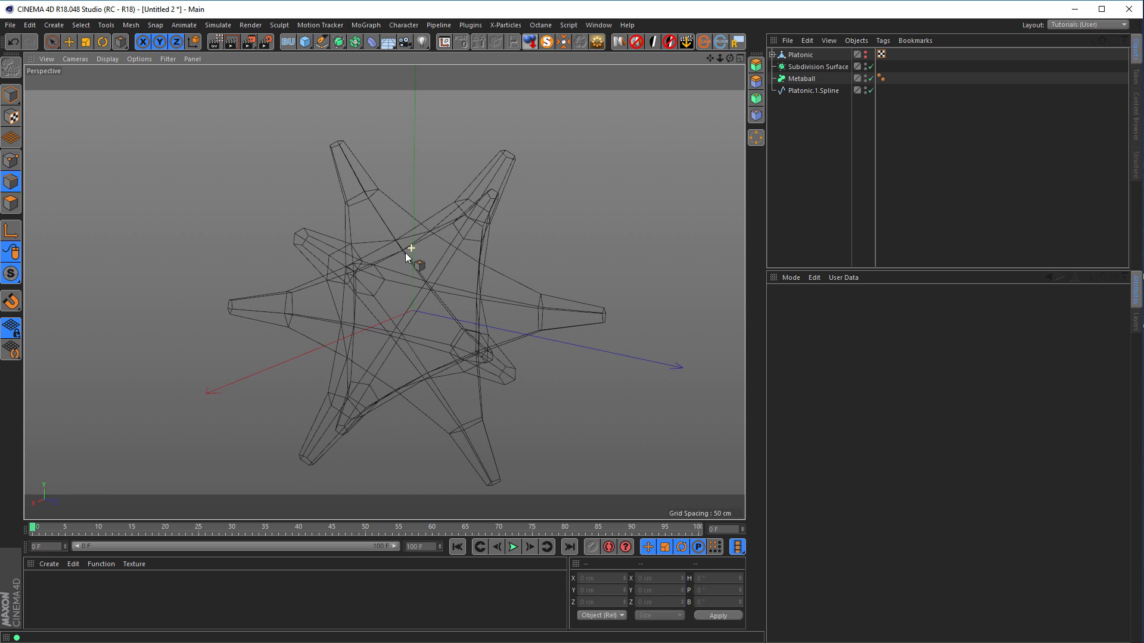
pyautogui.scroll(2, 412, 231)
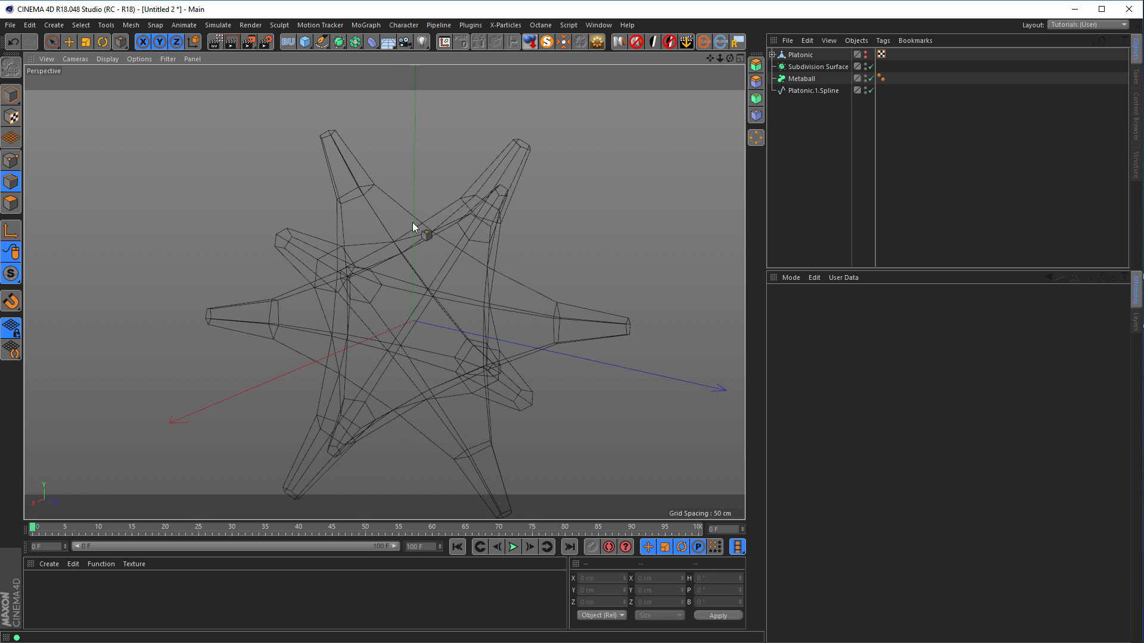
pyautogui.keyDown('alt'); pyautogui.moveTo(427, 305); pyautogui.dragTo(377, 255); pyautogui.keyUp('alt')
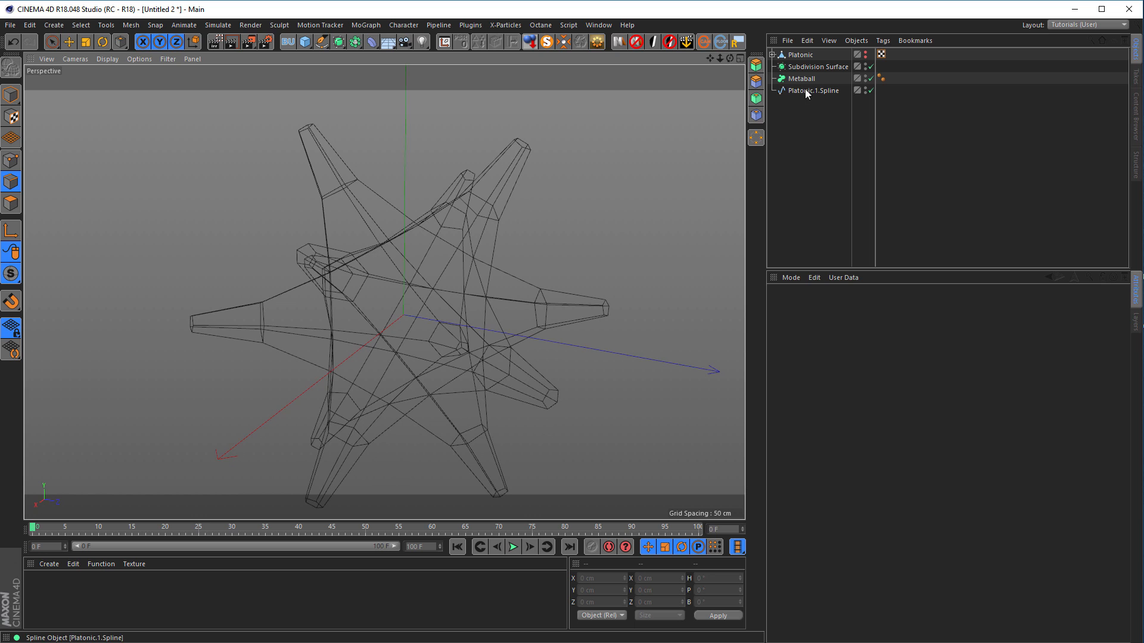
# Place the edge spline under the Metaball and give it a Metaball tag with the type set to Line
pyautogui.moveTo(805, 89); pyautogui.dragTo(810, 80)
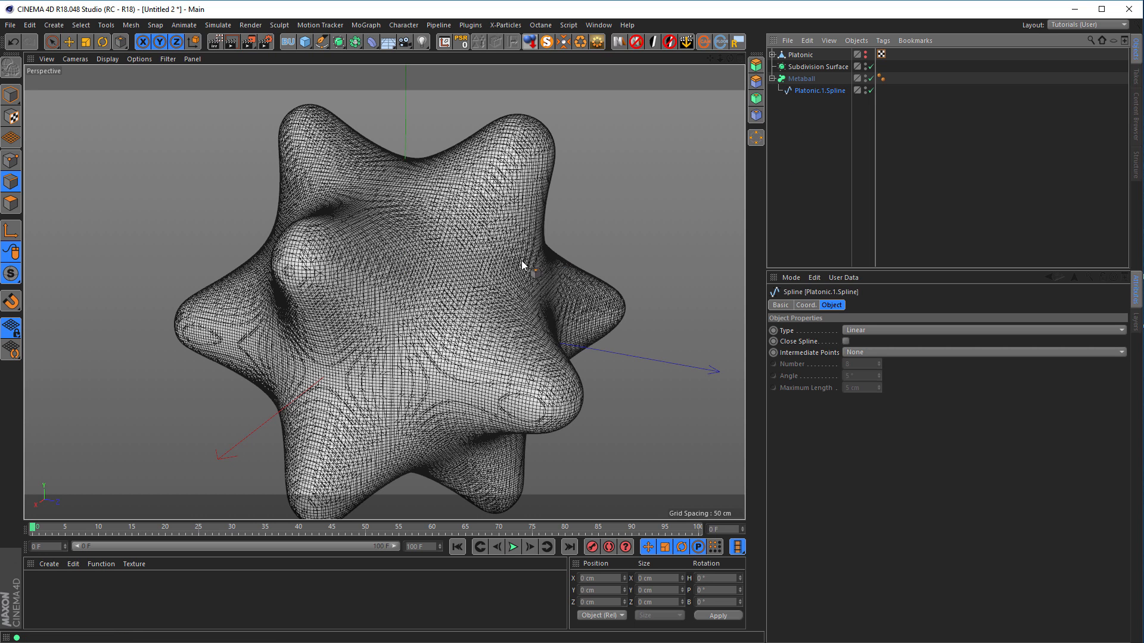
pyautogui.rightClick(827, 89)
pyautogui.moveTo(858, 95)
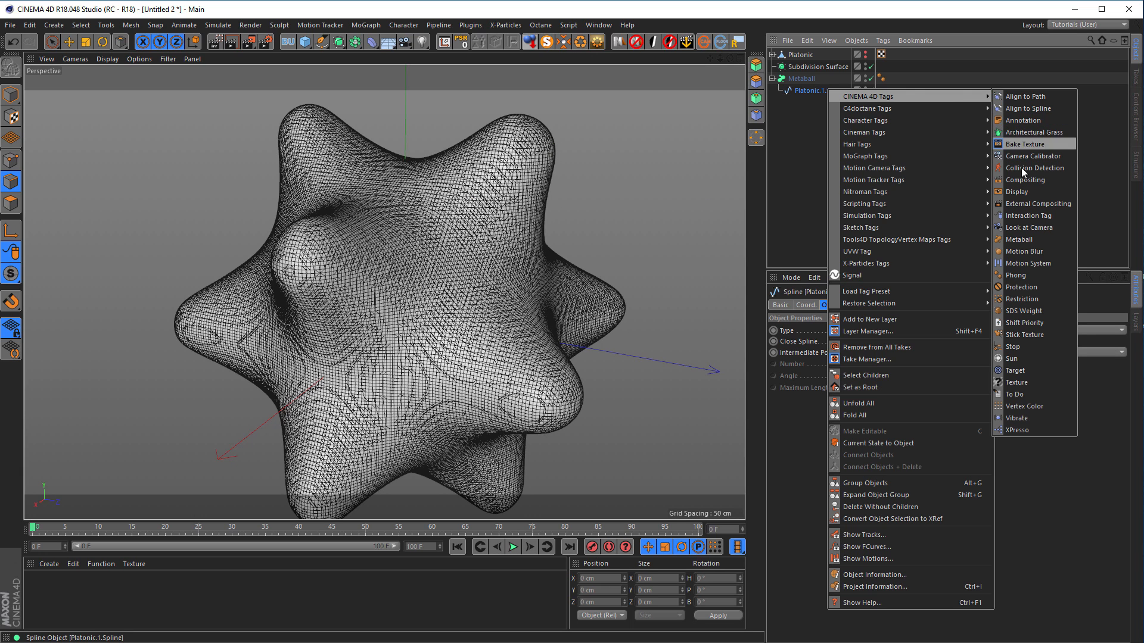
pyautogui.click(1021, 239)
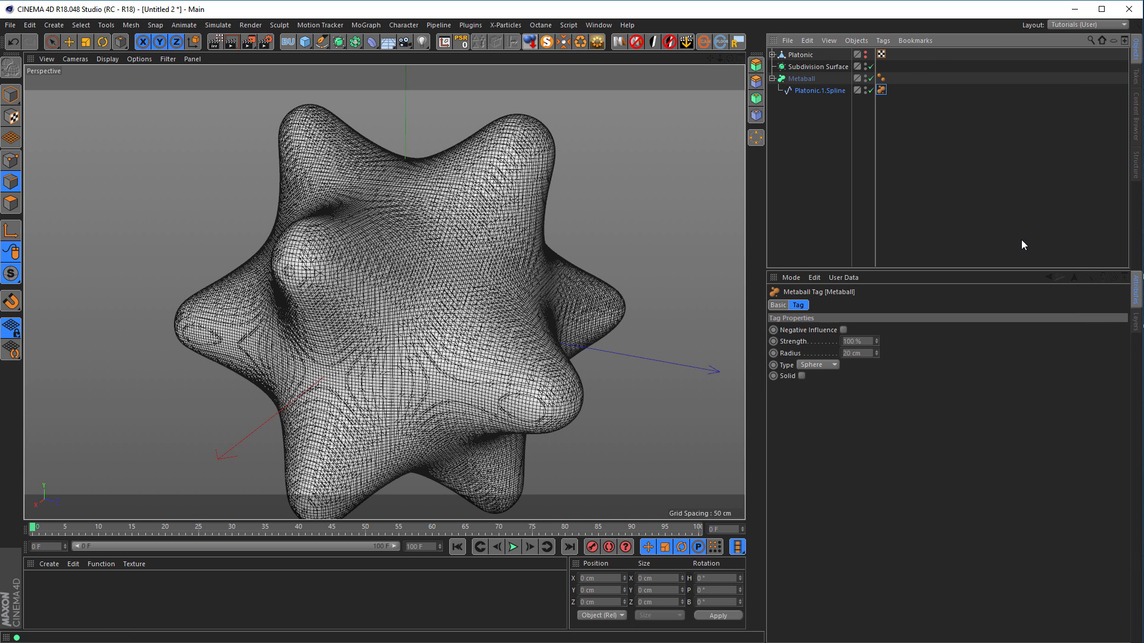
pyautogui.click(833, 366)
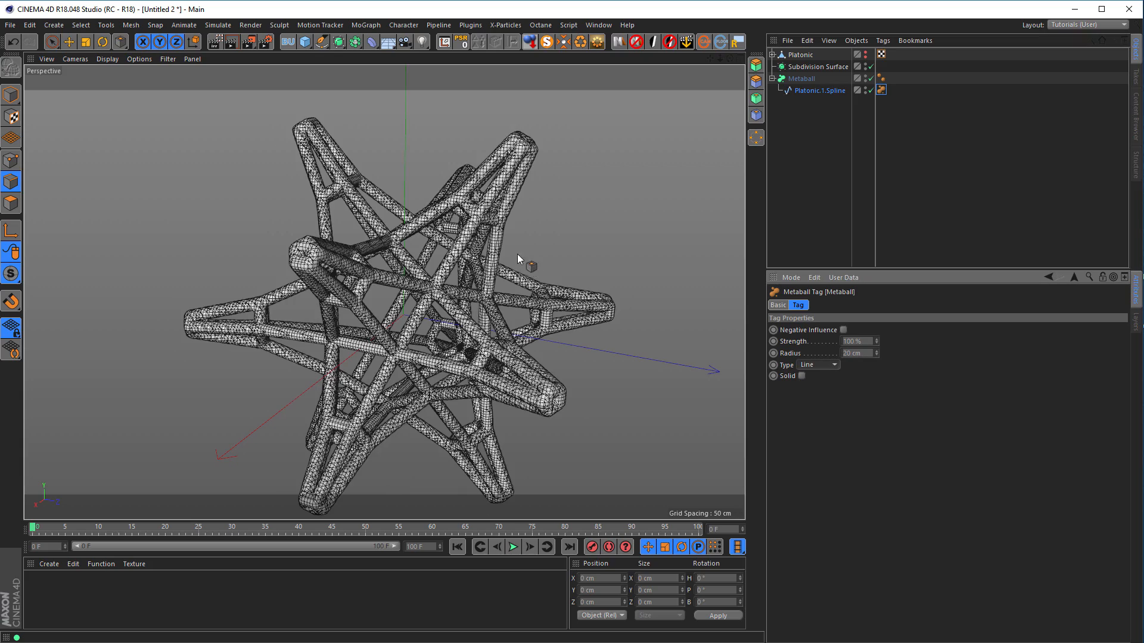
# Group the Metaball into a Null and expand the Null to show its contents
pyautogui.scroll(5, 522, 256)
pyautogui.keyDown('alt'); pyautogui.moveTo(564, 123); pyautogui.dragTo(582, 93); pyautogui.keyUp('alt')
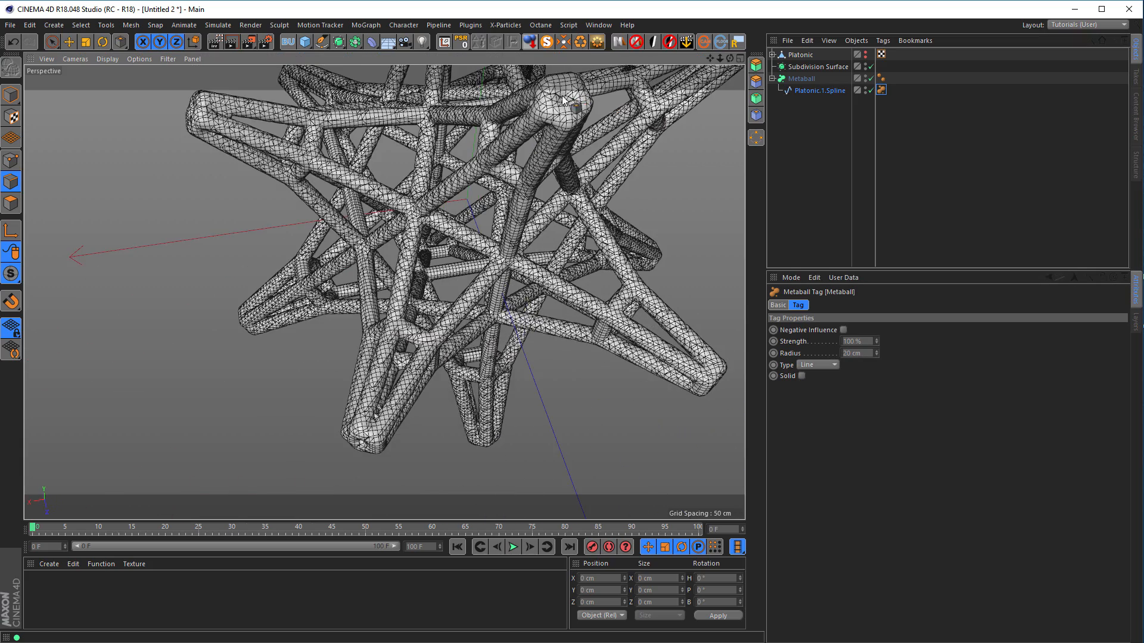
pyautogui.keyDown('alt'); pyautogui.moveTo(538, 126); pyautogui.dragTo(411, 258); pyautogui.keyUp('alt')
pyautogui.scroll(3, 450, 232)
pyautogui.scroll(-3, 435, 238)
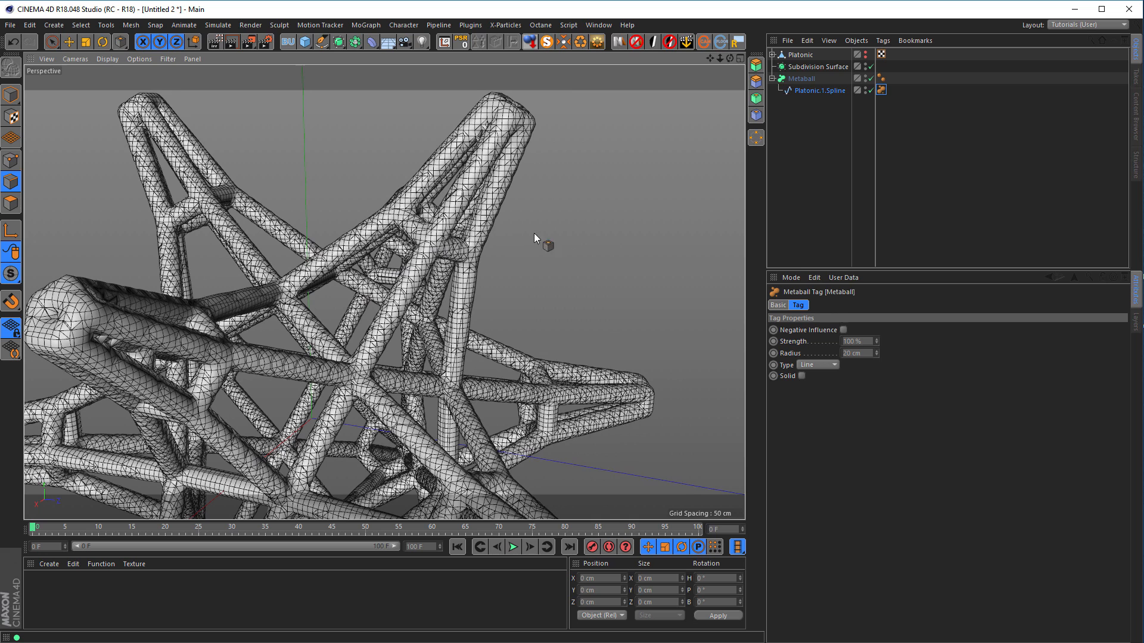
pyautogui.click(801, 79)
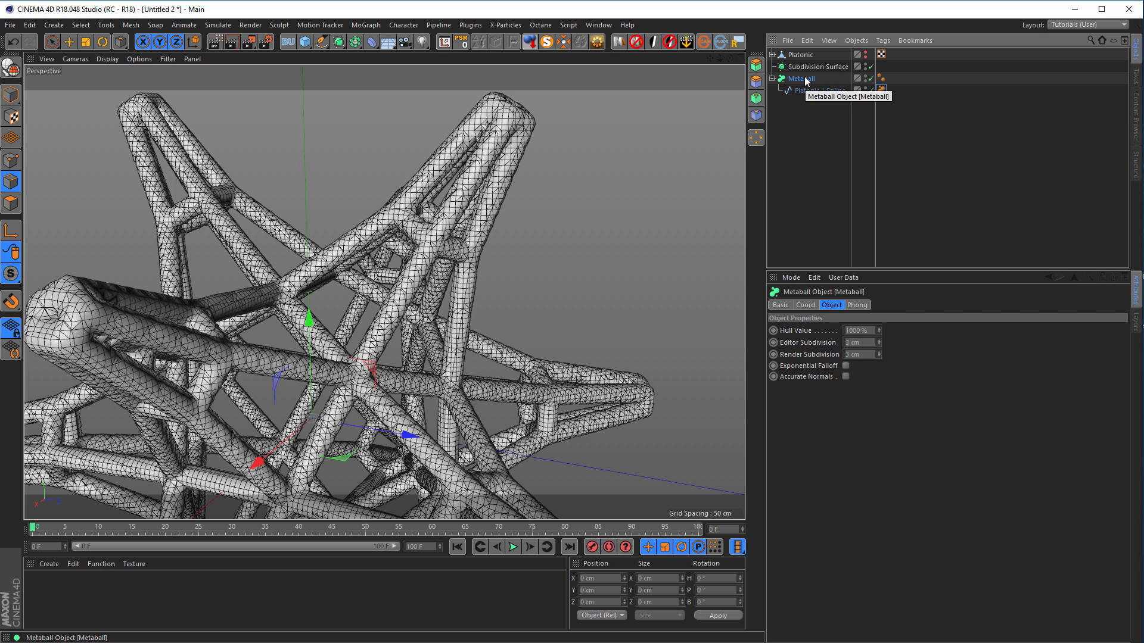
pyautogui.hotkey('alt', 'g')
pyautogui.click(772, 78)
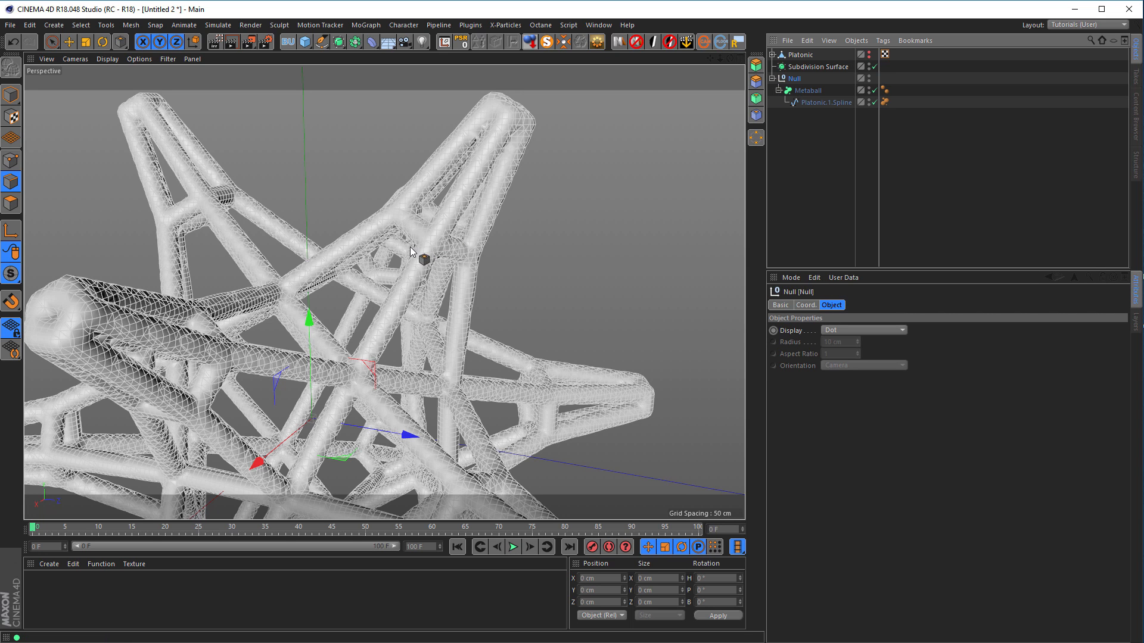
# Add a Smoothing deformer inside the Null, above the Metaball
pyautogui.keyDown('alt'); pyautogui.moveTo(411, 251); pyautogui.dragTo(375, 253, button='right'); pyautogui.keyUp('alt')
pyautogui.keyDown('alt'); pyautogui.moveTo(375, 254); pyautogui.dragTo(432, 253, button='middle'); pyautogui.keyUp('alt')
pyautogui.keyDown('alt'); pyautogui.moveTo(432, 249); pyautogui.dragTo(466, 227, button='right'); pyautogui.keyUp('alt')
pyautogui.keyDown('alt'); pyautogui.moveTo(466, 228); pyautogui.dragTo(455, 252); pyautogui.keyUp('alt')
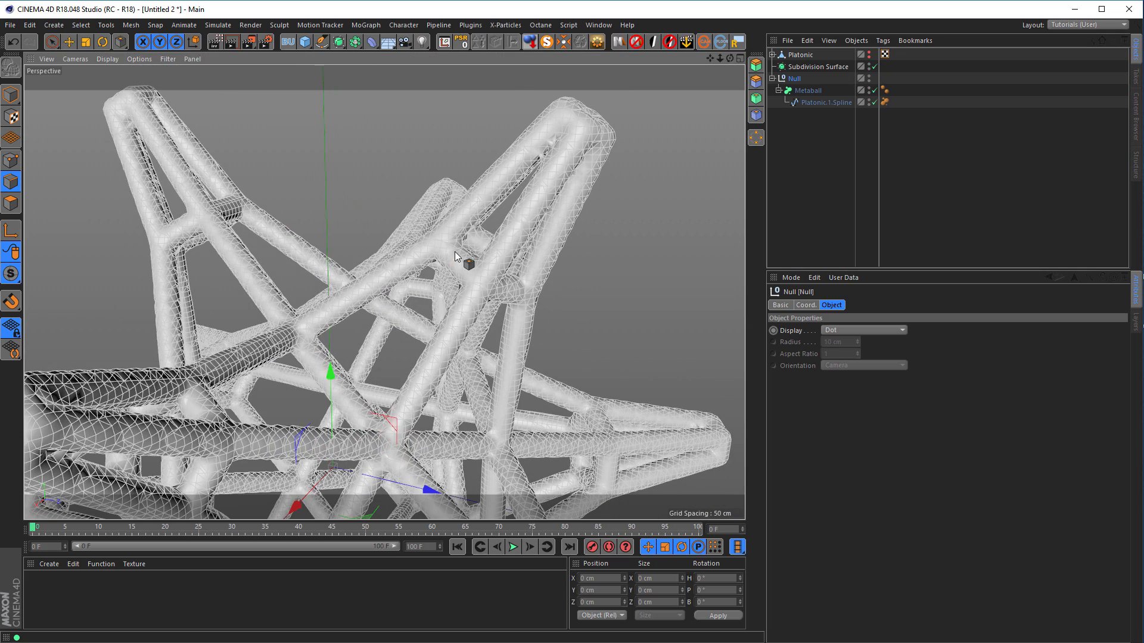
pyautogui.click(370, 41)
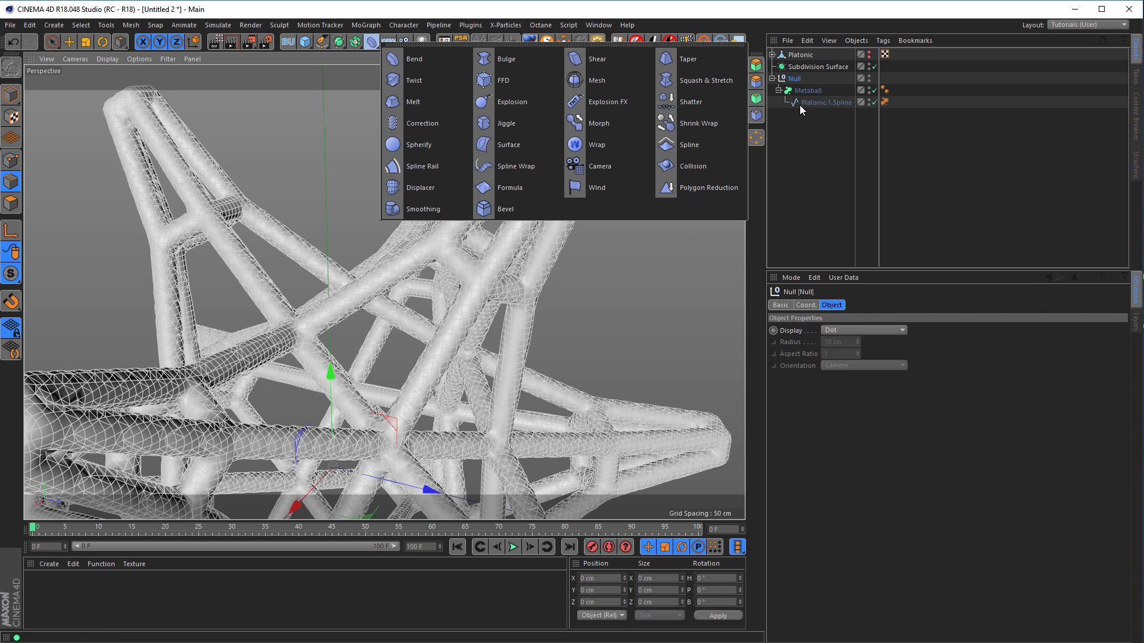
pyautogui.click(420, 211)
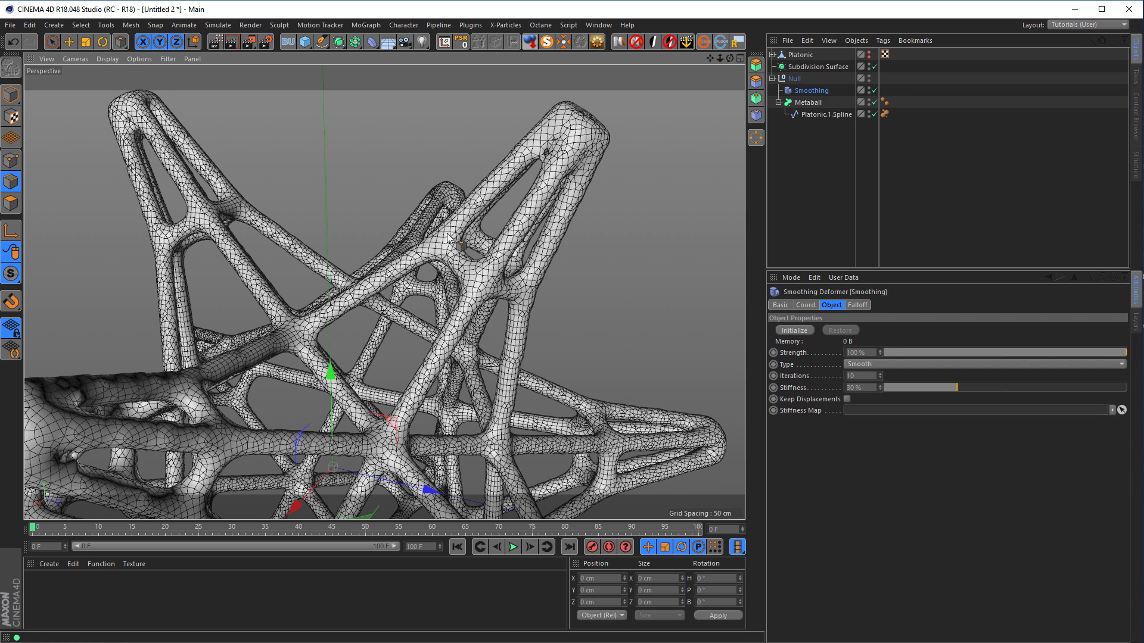
# Set the Smoothing deformer's stiffness to 0%
pyautogui.scroll(6, 470, 280)
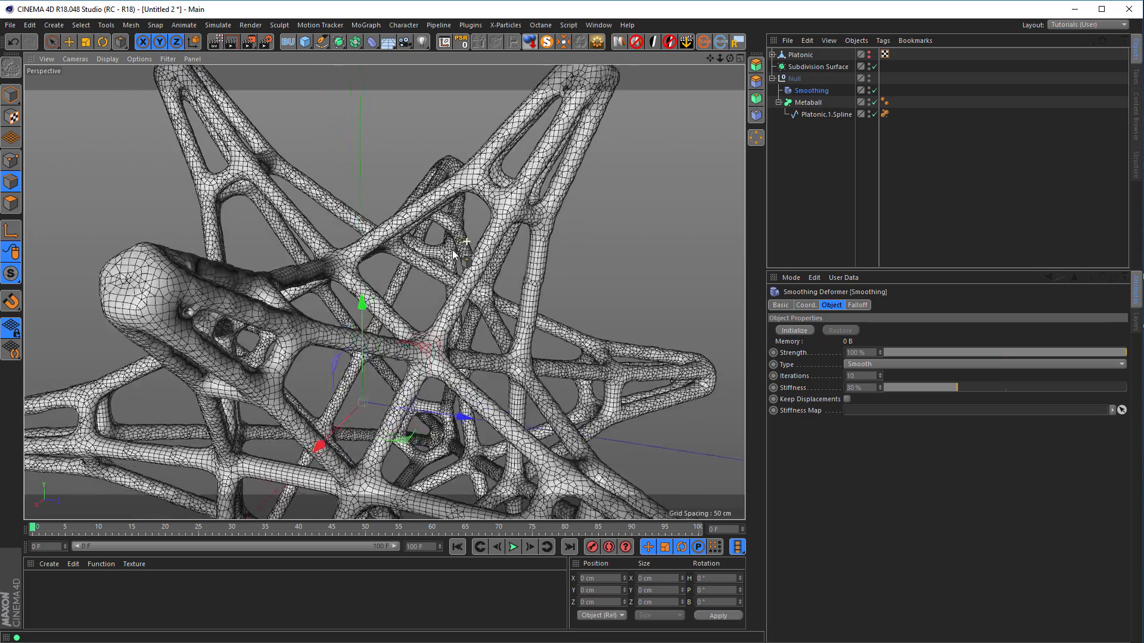
pyautogui.scroll(2, 510, 218)
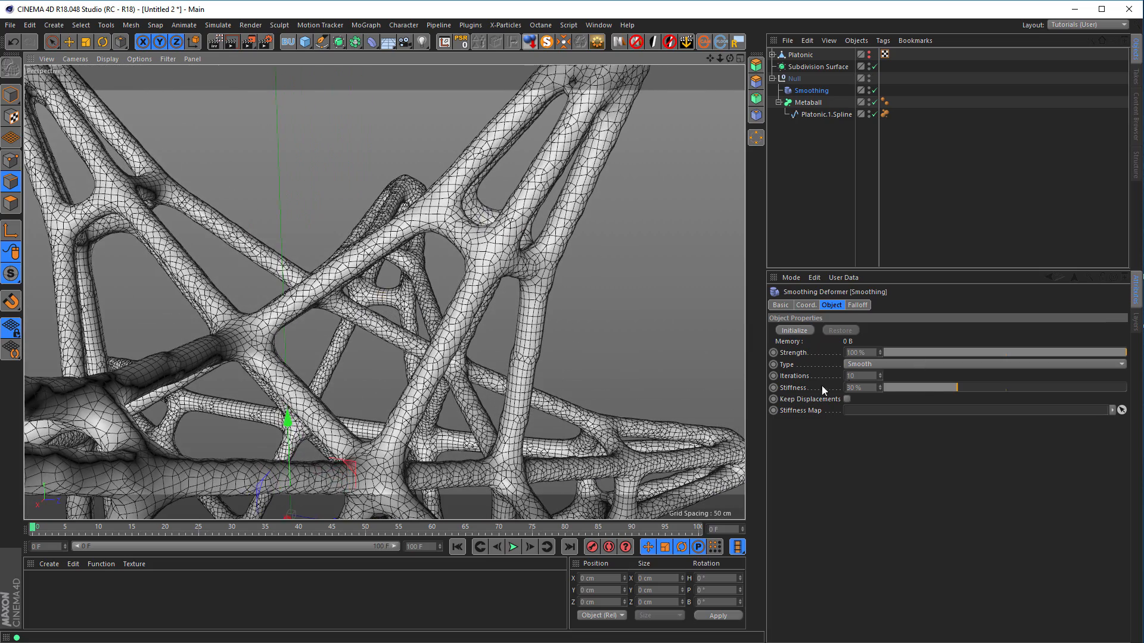
pyautogui.moveTo(928, 388); pyautogui.dragTo(864, 393)
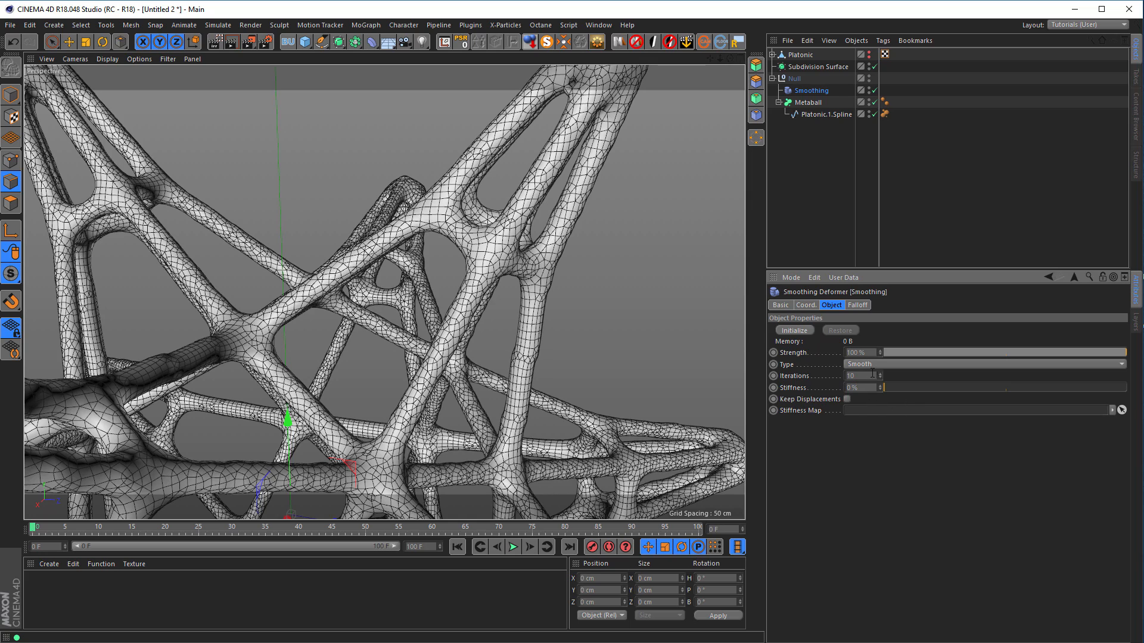
pyautogui.scroll(-4, 446, 353)
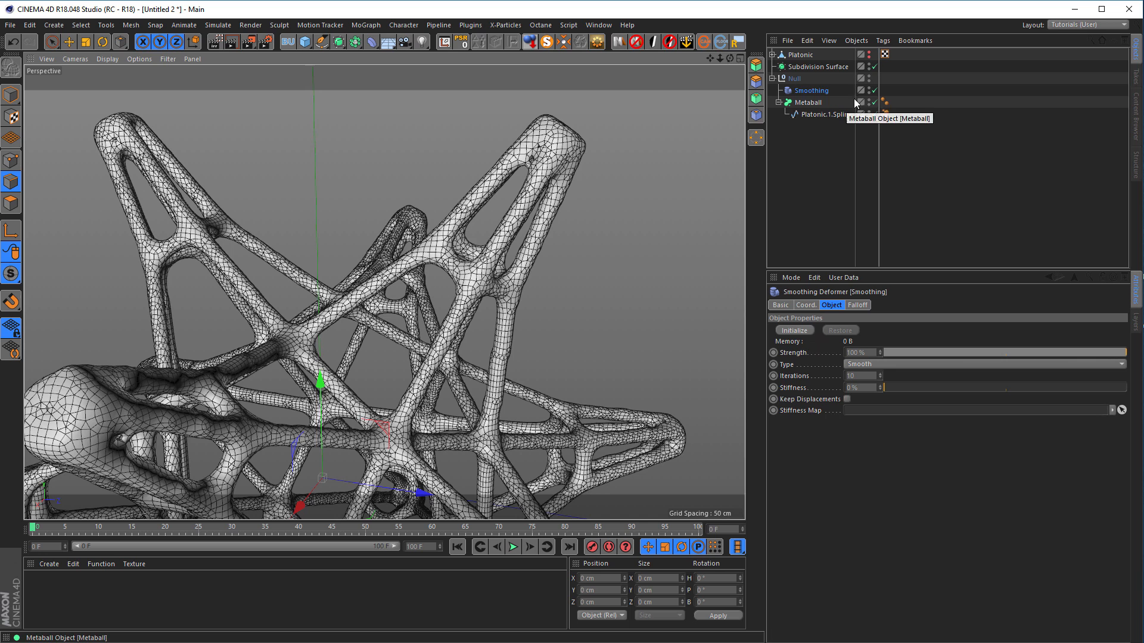
# Disable the Smoothing deformer and add a Polygon Reduction deformer inside the Null, above the Smoothing
pyautogui.click(874, 90)
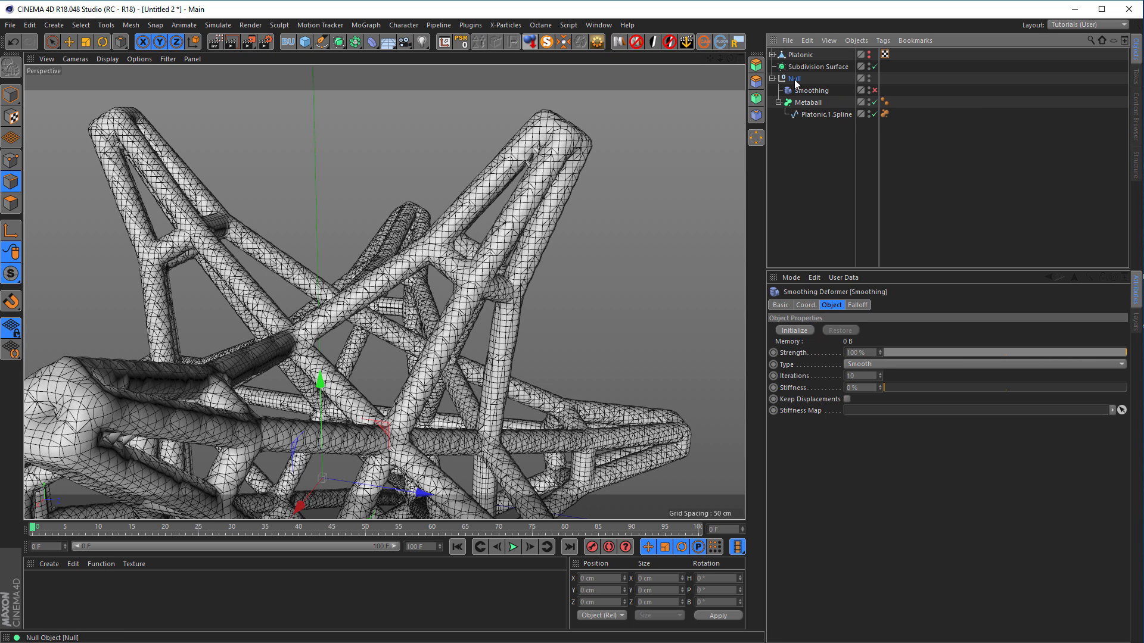
pyautogui.click(796, 83)
pyautogui.click(372, 42)
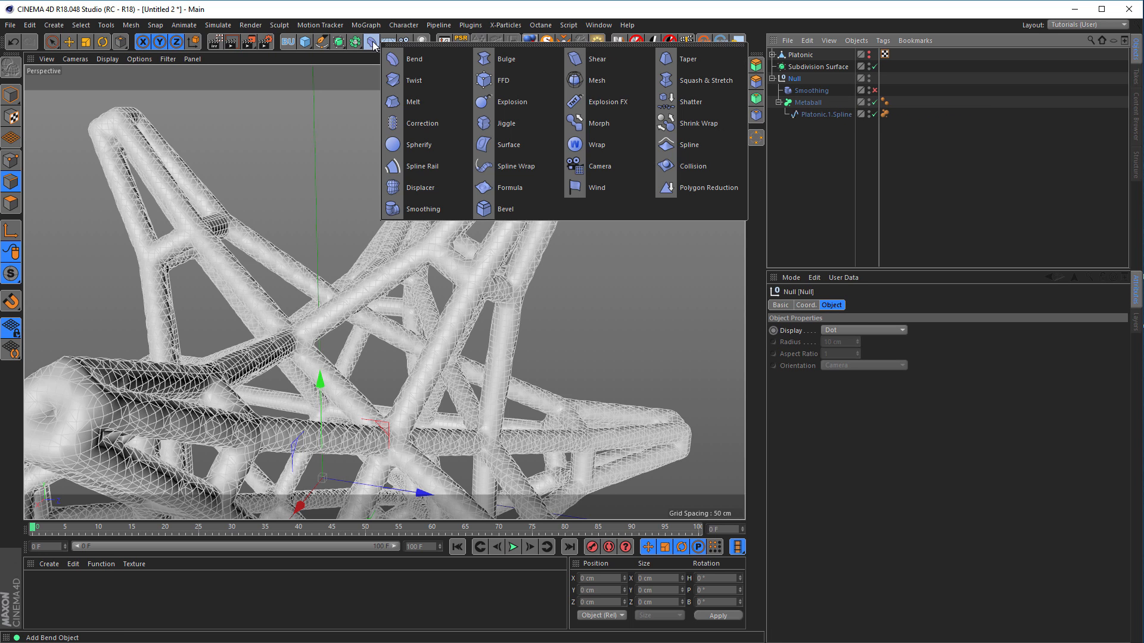
pyautogui.click(698, 189)
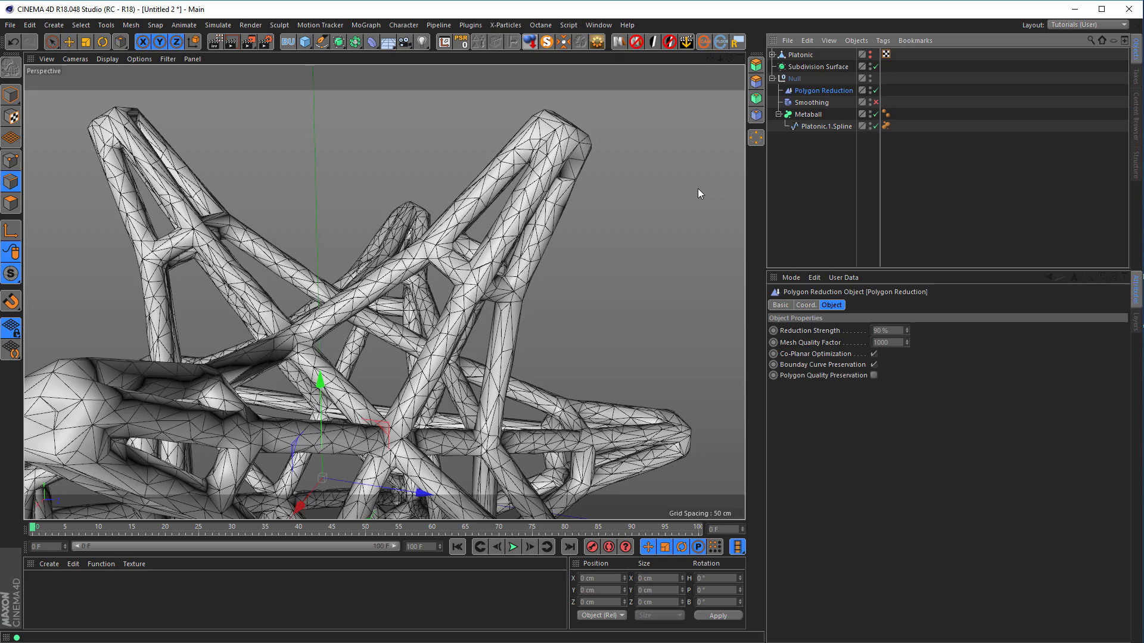
# Re-enable the Smoothing deformer so it acts together with the Polygon Reduction on the Metaball
pyautogui.keyDown('alt'); pyautogui.moveTo(488, 280); pyautogui.dragTo(492, 287); pyautogui.keyUp('alt')
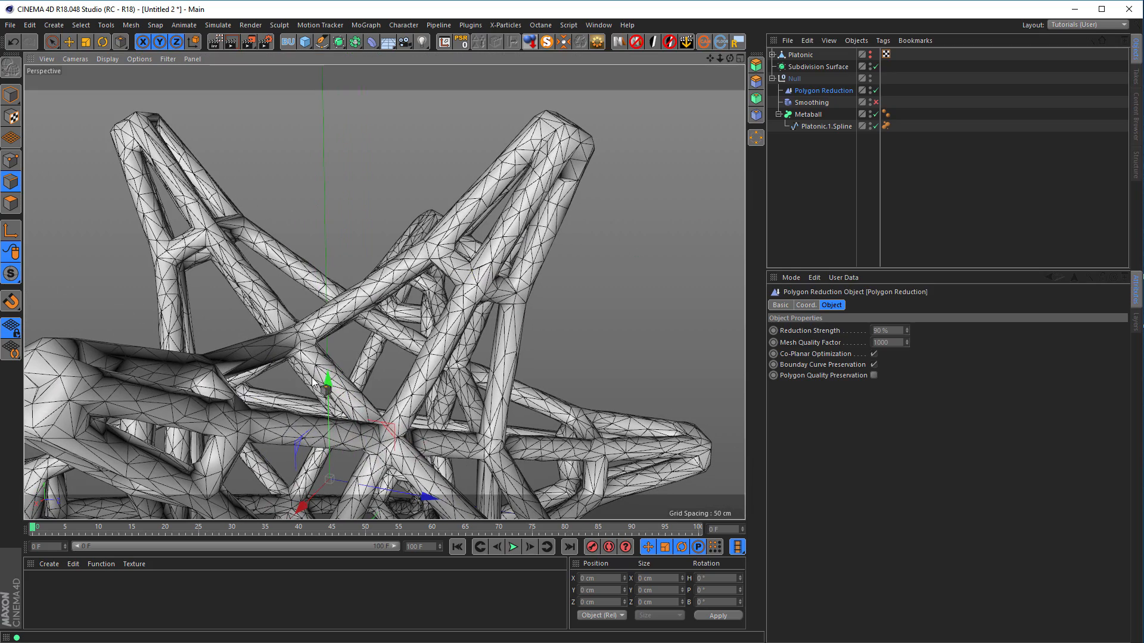
pyautogui.click(876, 102)
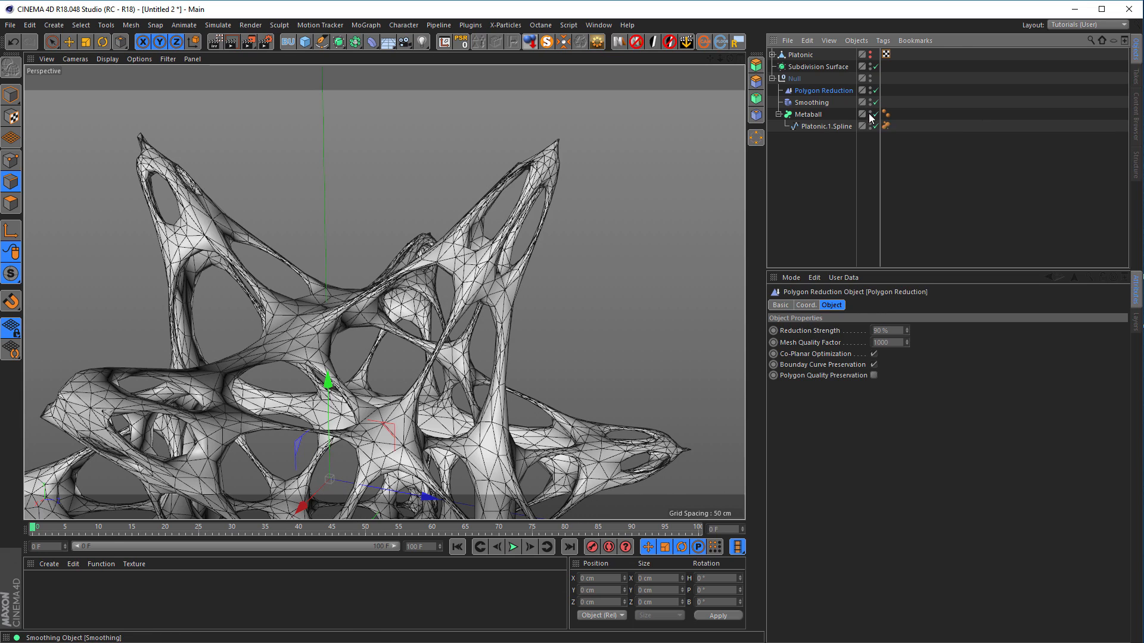
pyautogui.keyDown('alt'); pyautogui.moveTo(478, 302); pyautogui.dragTo(486, 266); pyautogui.keyUp('alt')
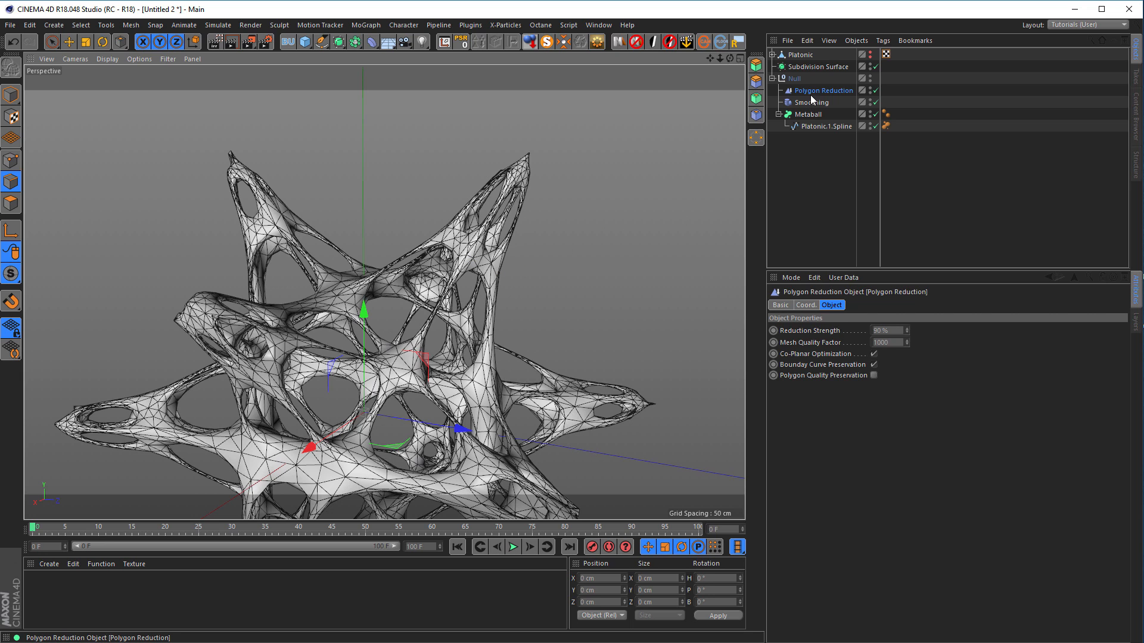
# Set the Polygon Reduction deformer's reduction strength to 70% and check the mesh up close
pyautogui.click(897, 332)
pyautogui.write('70')
pyautogui.press('Return')
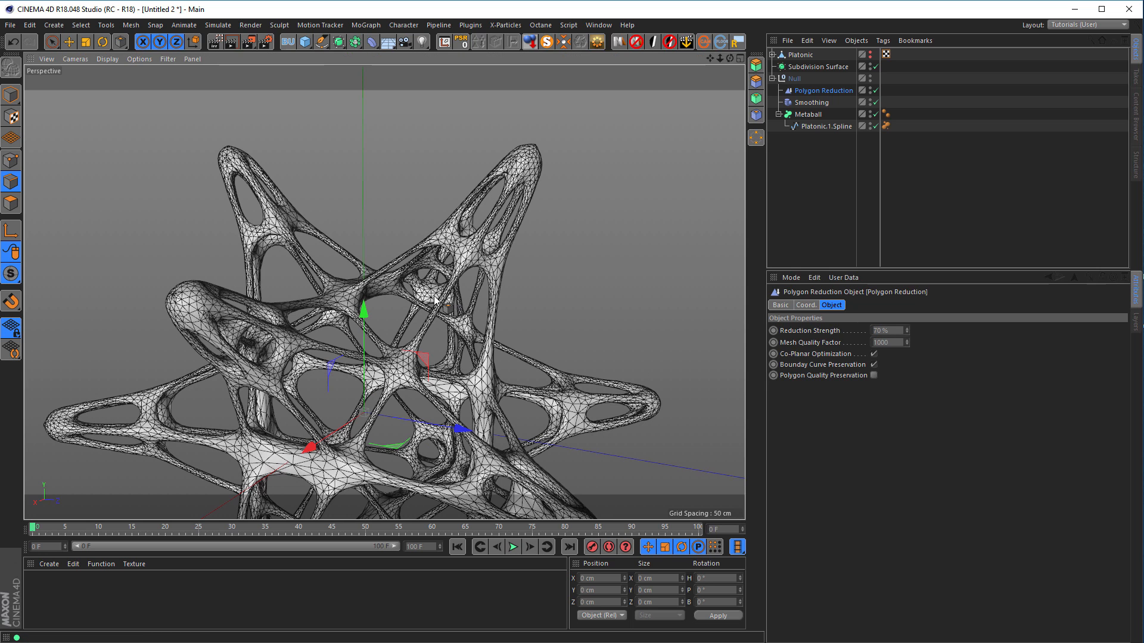
pyautogui.scroll(5, 546, 219)
pyautogui.scroll(-5, 536, 219)
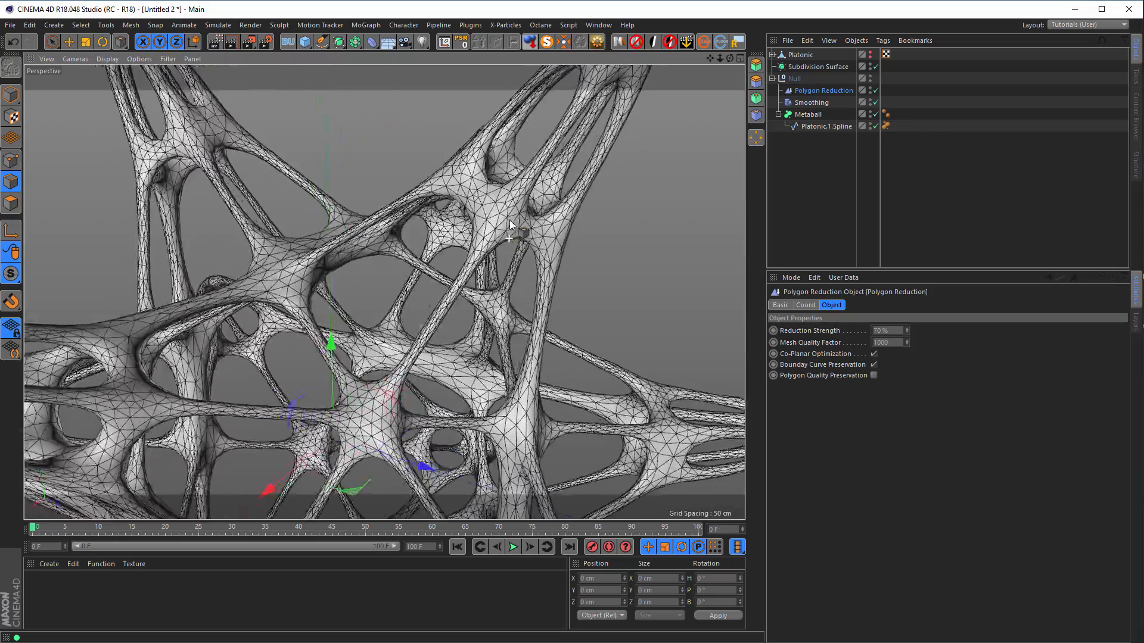
pyautogui.keyDown('alt'); pyautogui.moveTo(458, 245); pyautogui.dragTo(531, 257); pyautogui.keyUp('alt')
pyautogui.keyDown('alt'); pyautogui.moveTo(562, 218); pyautogui.dragTo(484, 281); pyautogui.keyUp('alt')
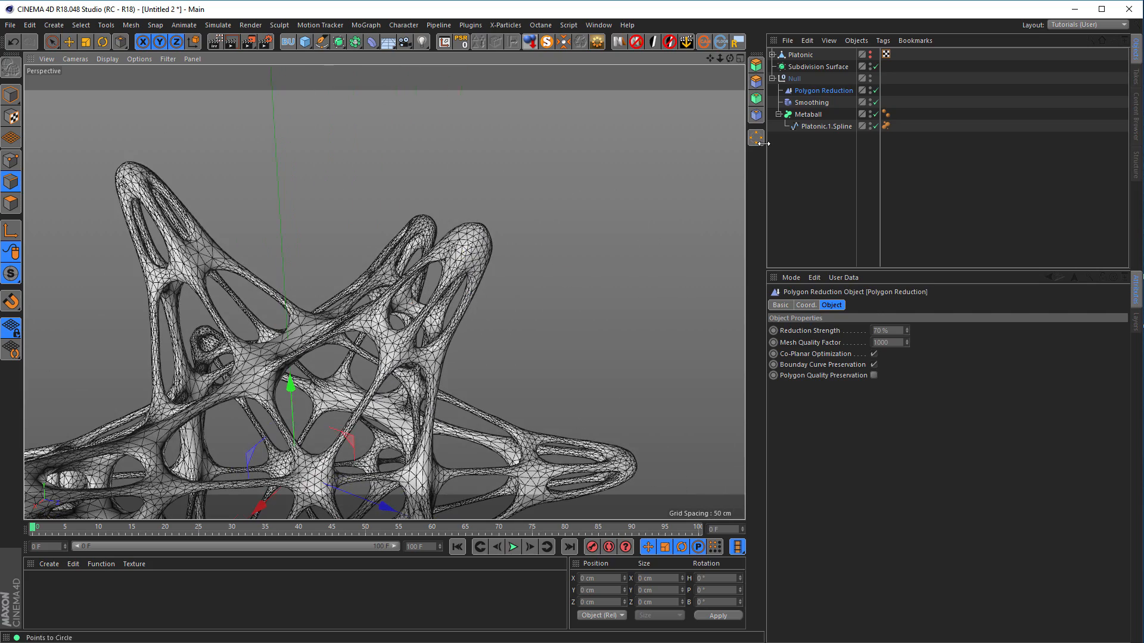
# Set the Metaball's editor and render subdivision to 2 cm and check the refined mesh
pyautogui.click(814, 127)
pyautogui.click(809, 114)
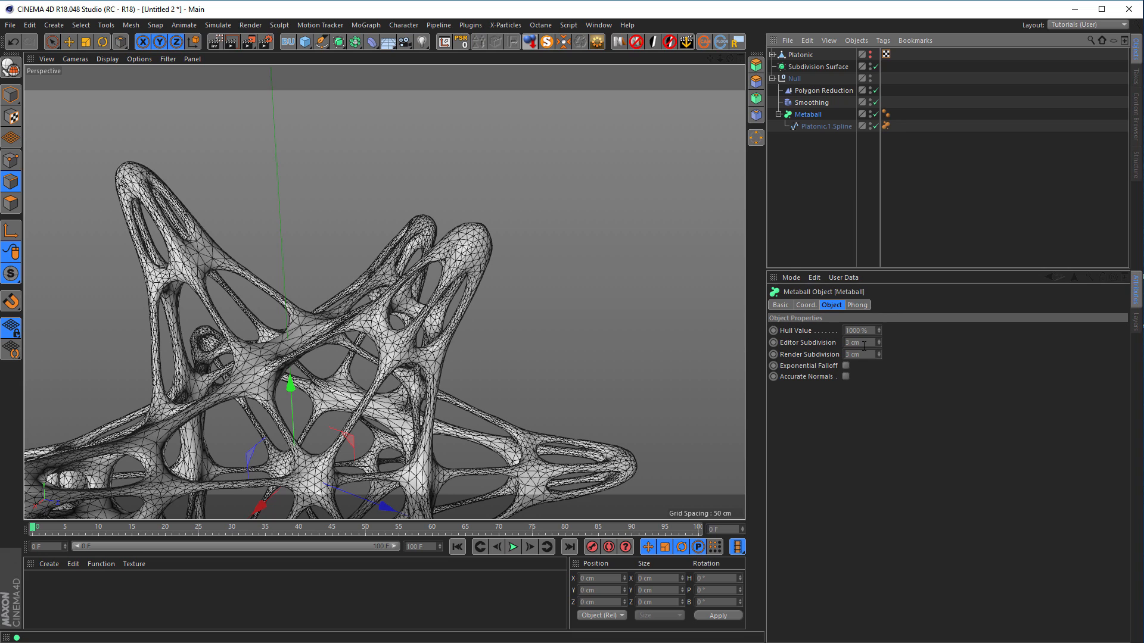
pyautogui.doubleClick(863, 343)
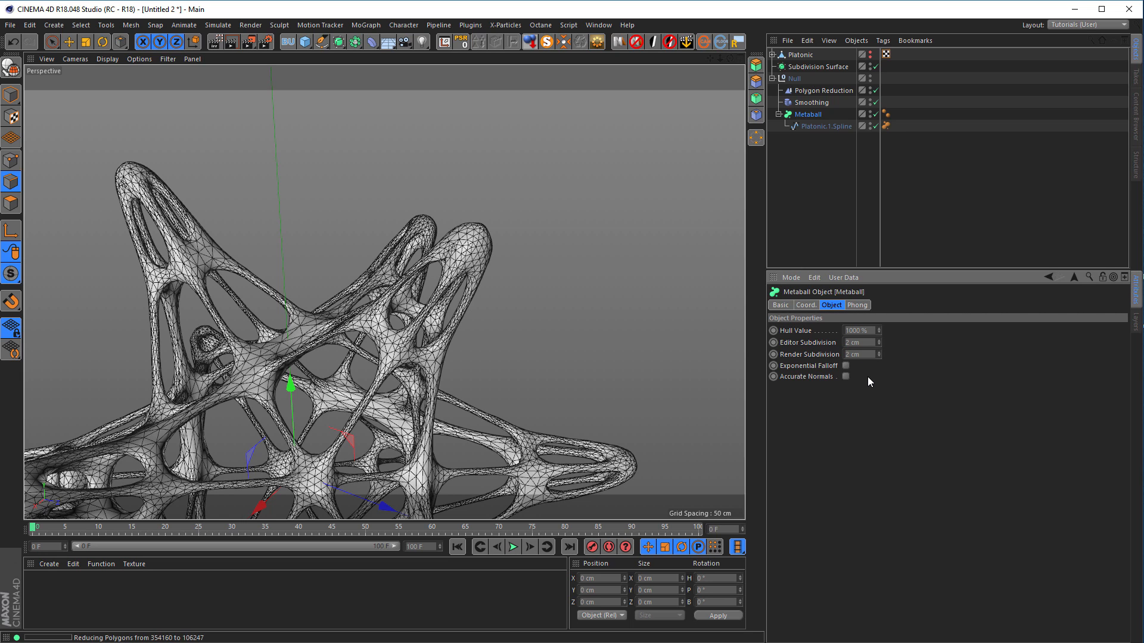
pyautogui.keyDown('alt'); pyautogui.moveTo(507, 288); pyautogui.dragTo(595, 194); pyautogui.keyUp('alt')
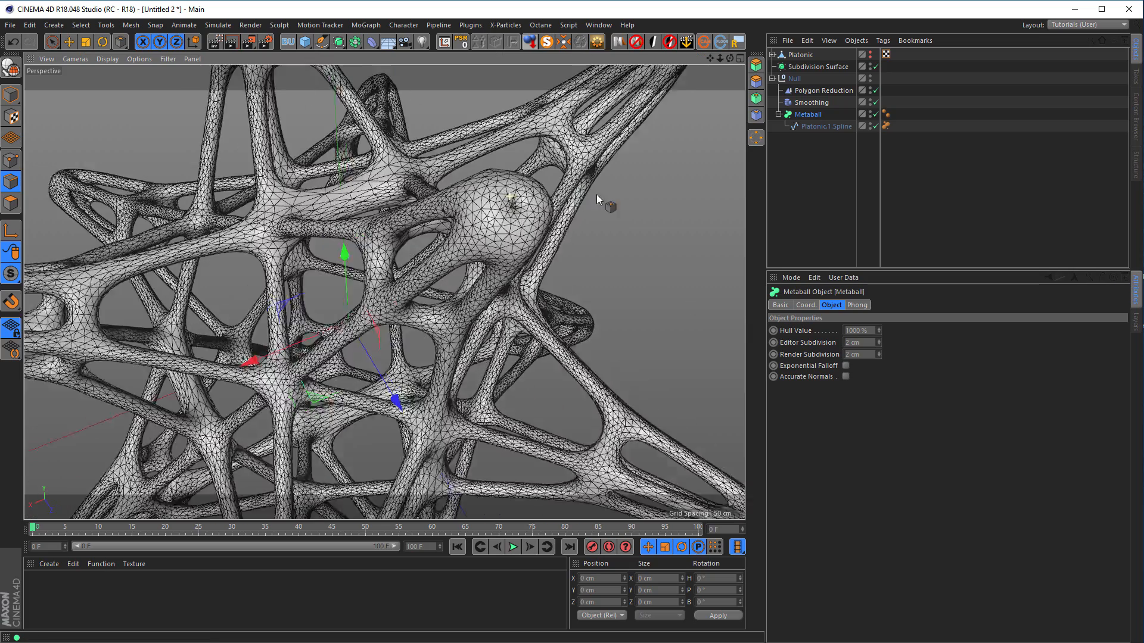
pyautogui.keyDown('alt'); pyautogui.moveTo(596, 194); pyautogui.dragTo(685, 197, button='right'); pyautogui.keyUp('alt')
pyautogui.keyDown('alt'); pyautogui.moveTo(499, 287); pyautogui.dragTo(440, 325, button='right'); pyautogui.keyUp('alt')
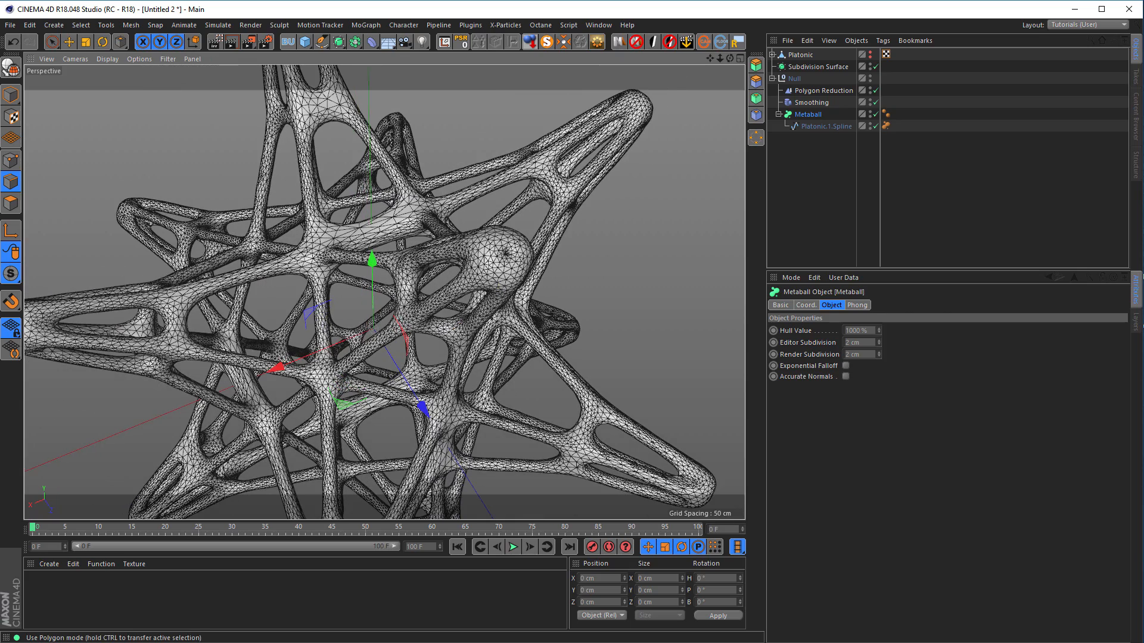
# Consult the reference image on Behance and set the radius of the spline's Metaball tag to 15 cm
pyautogui.hotkey('alt', 'Tab')
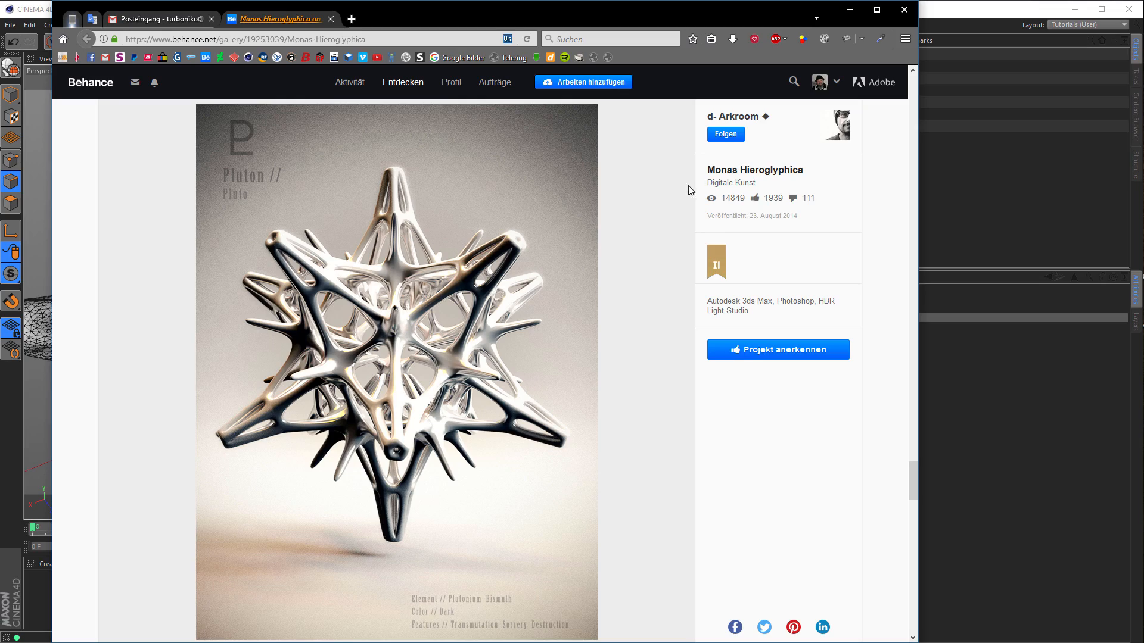
pyautogui.click(850, 10)
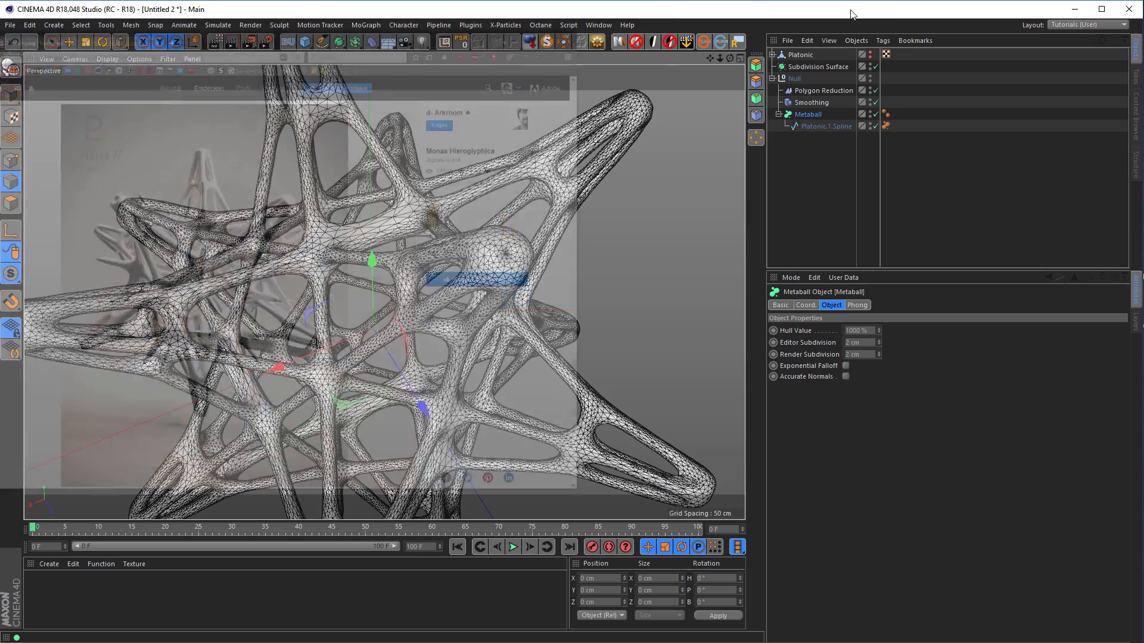
pyautogui.keyDown('alt'); pyautogui.moveTo(449, 273); pyautogui.dragTo(613, 280); pyautogui.keyUp('alt')
pyautogui.click(886, 126)
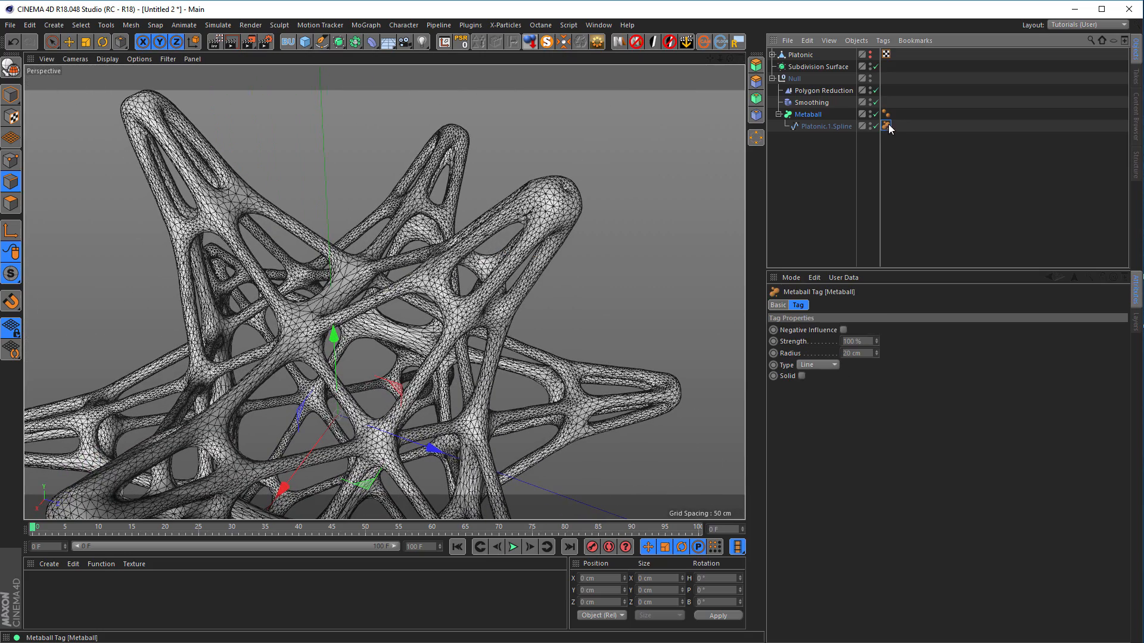
pyautogui.click(859, 354)
pyautogui.write('15')
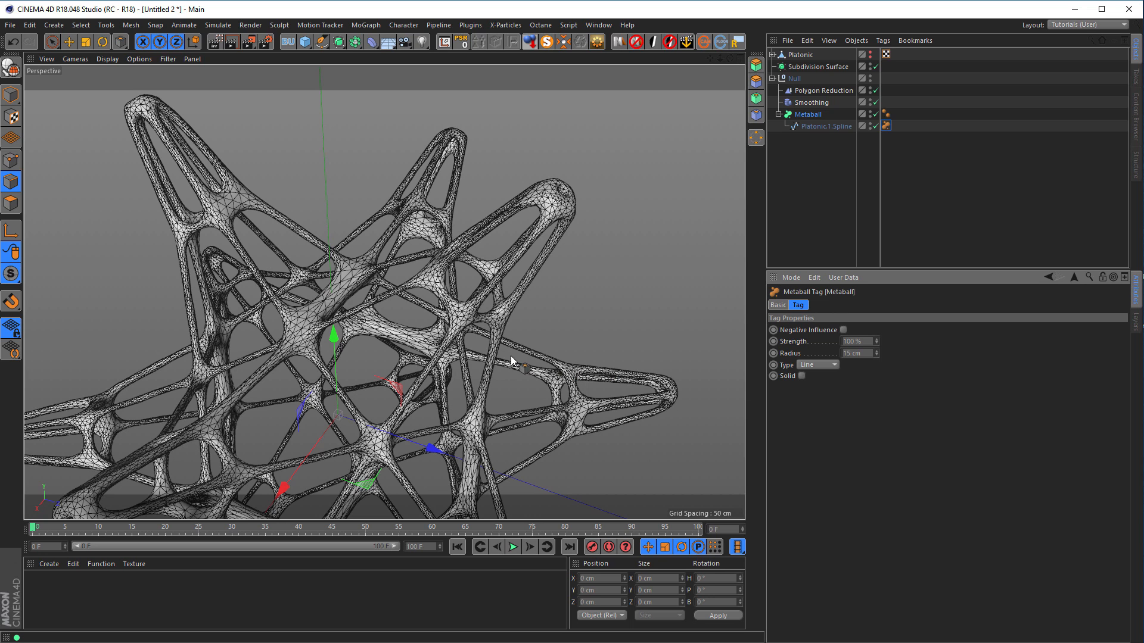
# Set the Metaball's hull value to 600% and check the strut thickness around the star
pyautogui.click(809, 114)
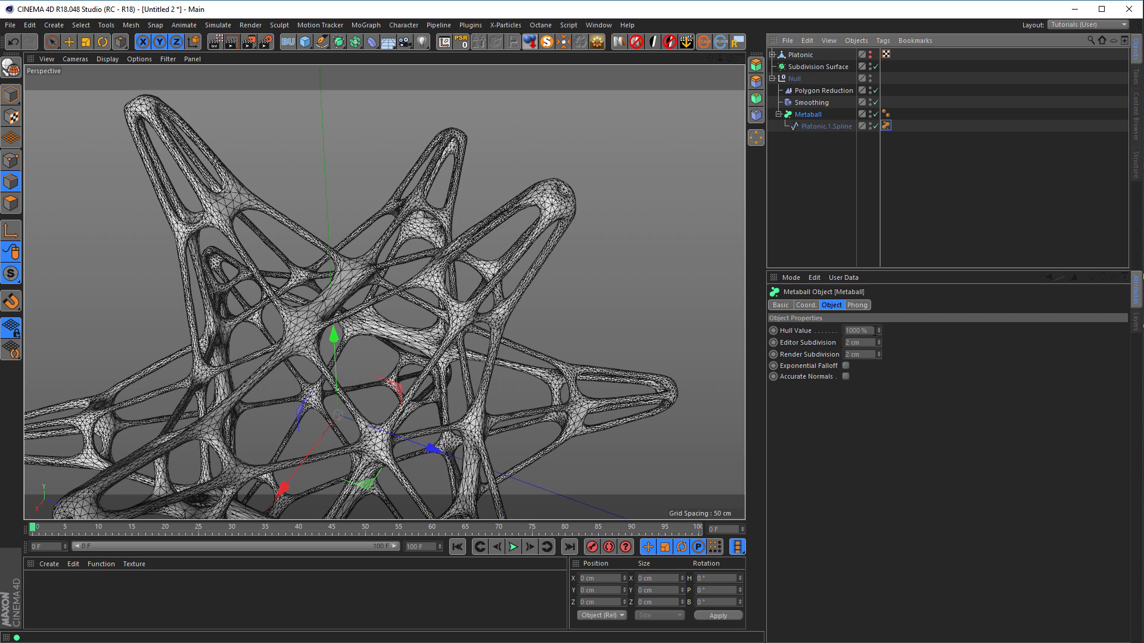
pyautogui.click(874, 330)
pyautogui.write('600')
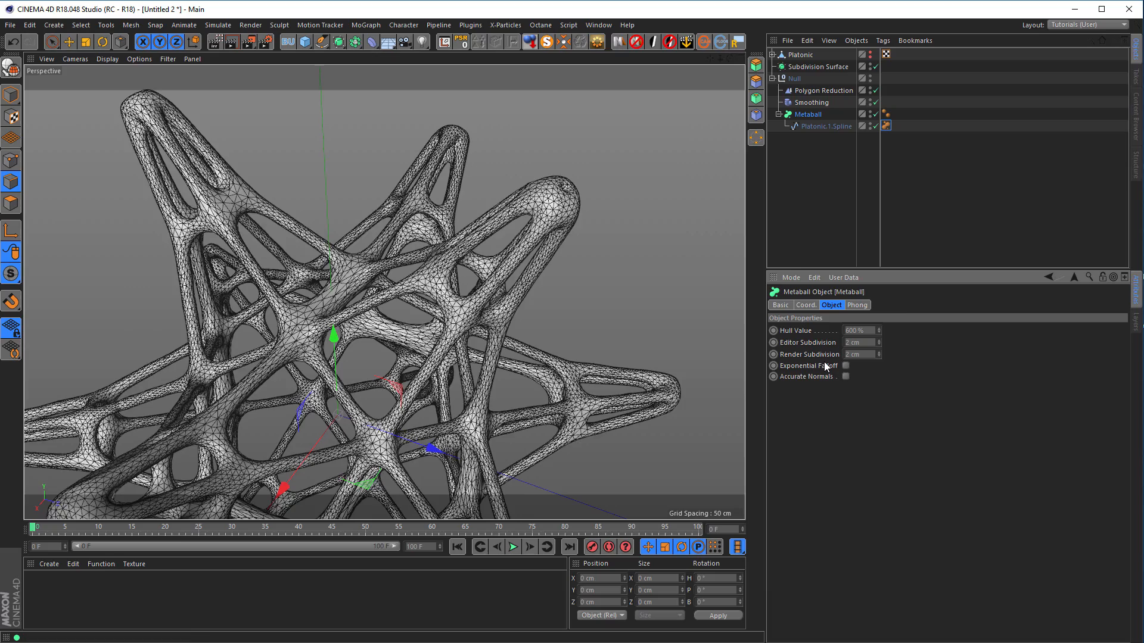
pyautogui.keyDown('alt'); pyautogui.moveTo(456, 272); pyautogui.dragTo(432, 271); pyautogui.keyUp('alt')
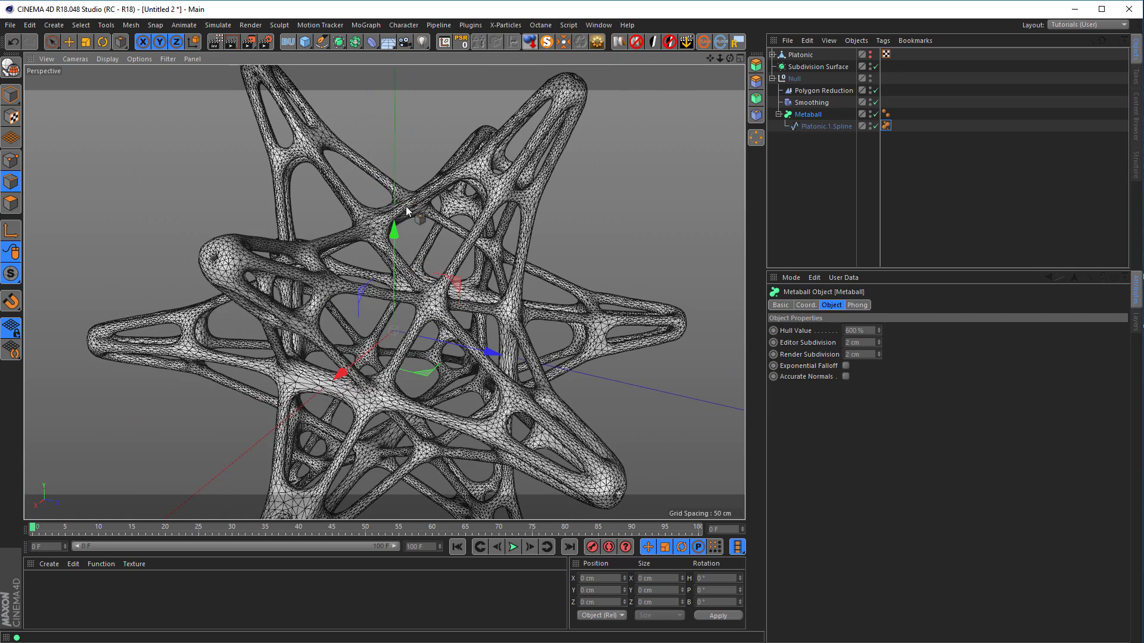
pyautogui.scroll(-3, 405, 207)
pyautogui.keyDown('alt'); pyautogui.moveTo(379, 232); pyautogui.dragTo(349, 266, button='middle'); pyautogui.keyUp('alt')
pyautogui.keyDown('alt'); pyautogui.moveTo(350, 268); pyautogui.dragTo(447, 322); pyautogui.keyUp('alt')
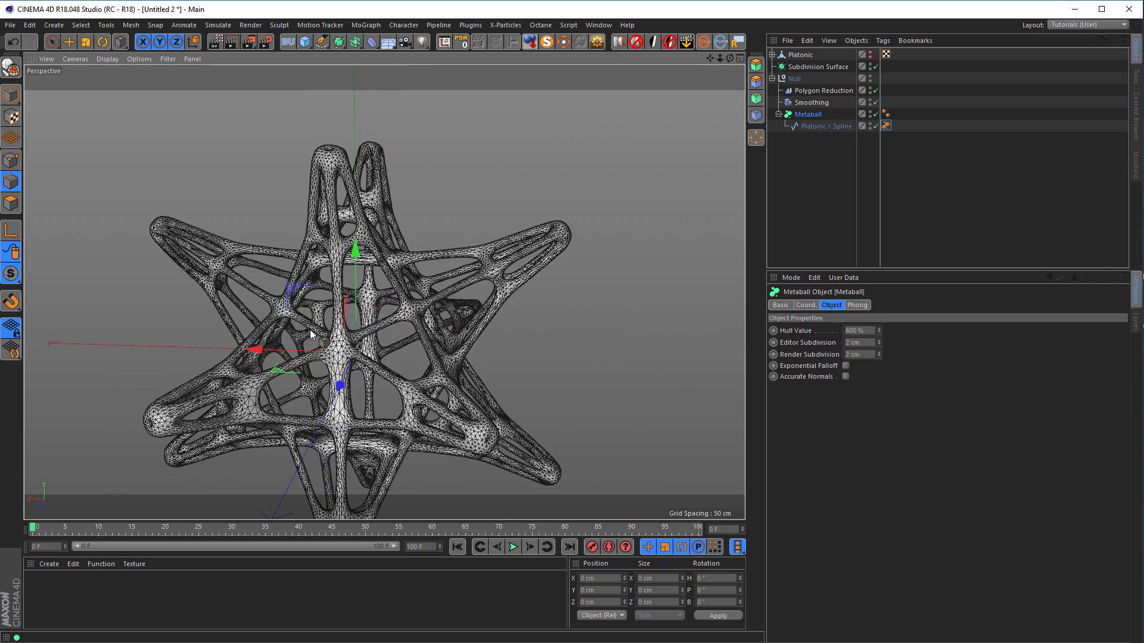
# Compare the star with the reference image on Behance and examine its struts and spikes from several sides
pyautogui.hotkey('alt', 'Tab')
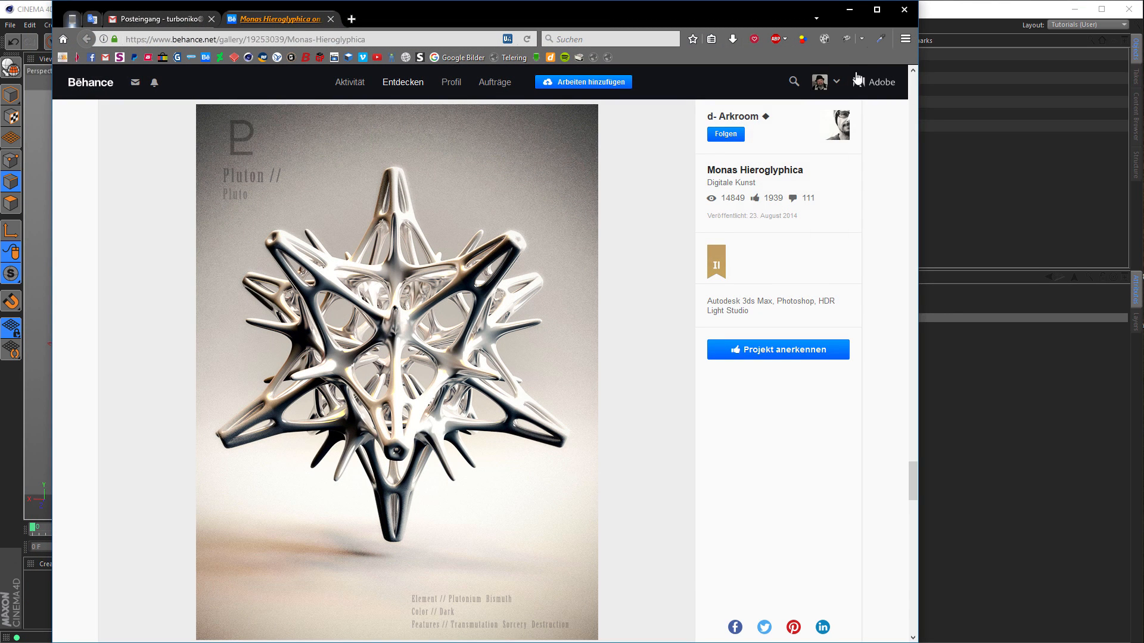
pyautogui.click(852, 10)
pyautogui.keyDown('alt'); pyautogui.moveTo(376, 345); pyautogui.dragTo(441, 336); pyautogui.keyUp('alt')
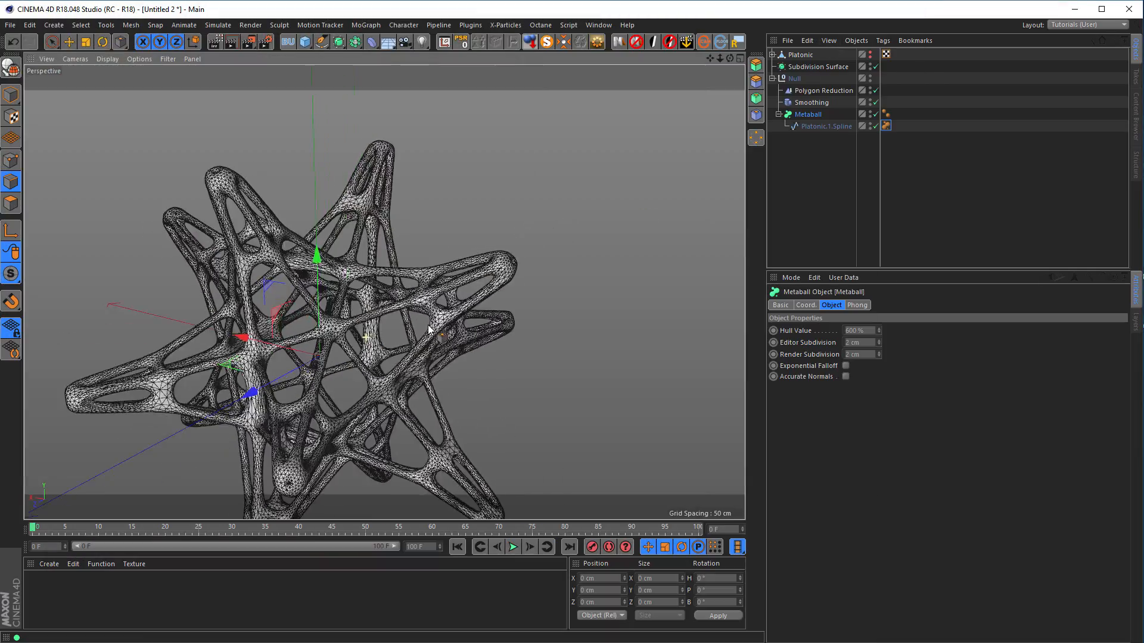
pyautogui.keyDown('alt'); pyautogui.moveTo(338, 326); pyautogui.dragTo(416, 315, button='right'); pyautogui.keyUp('alt')
pyautogui.keyDown('alt'); pyautogui.moveTo(348, 331); pyautogui.dragTo(374, 305); pyautogui.keyUp('alt')
pyautogui.scroll(-1, 385, 335)
pyautogui.scroll(-3, 358, 343)
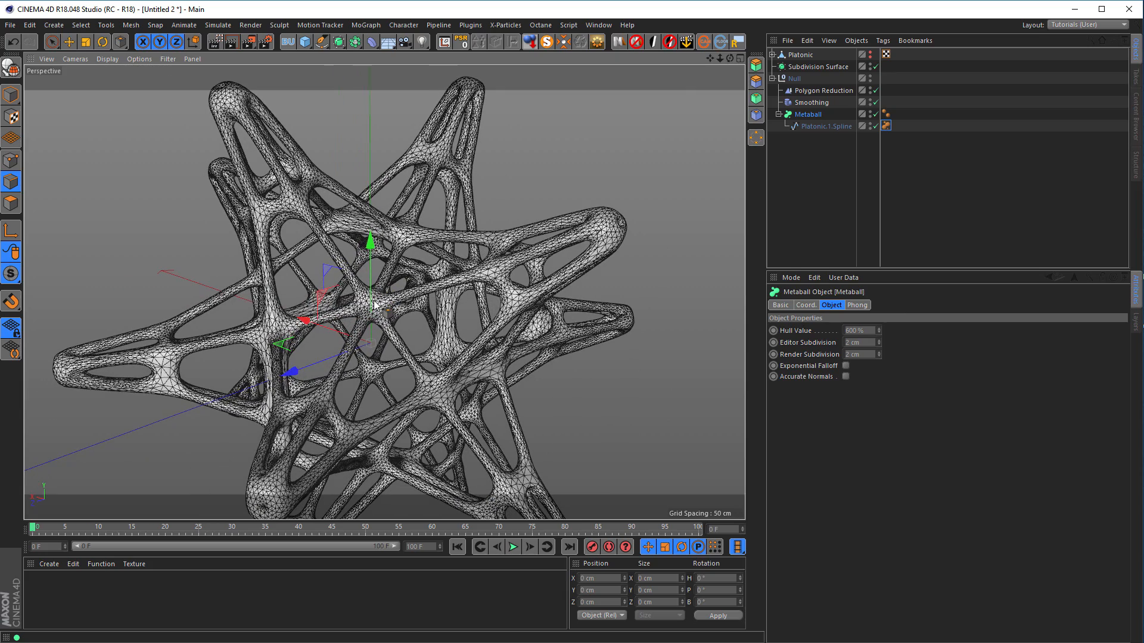
pyautogui.keyDown('alt'); pyautogui.moveTo(547, 227); pyautogui.dragTo(547, 227); pyautogui.keyUp('alt')
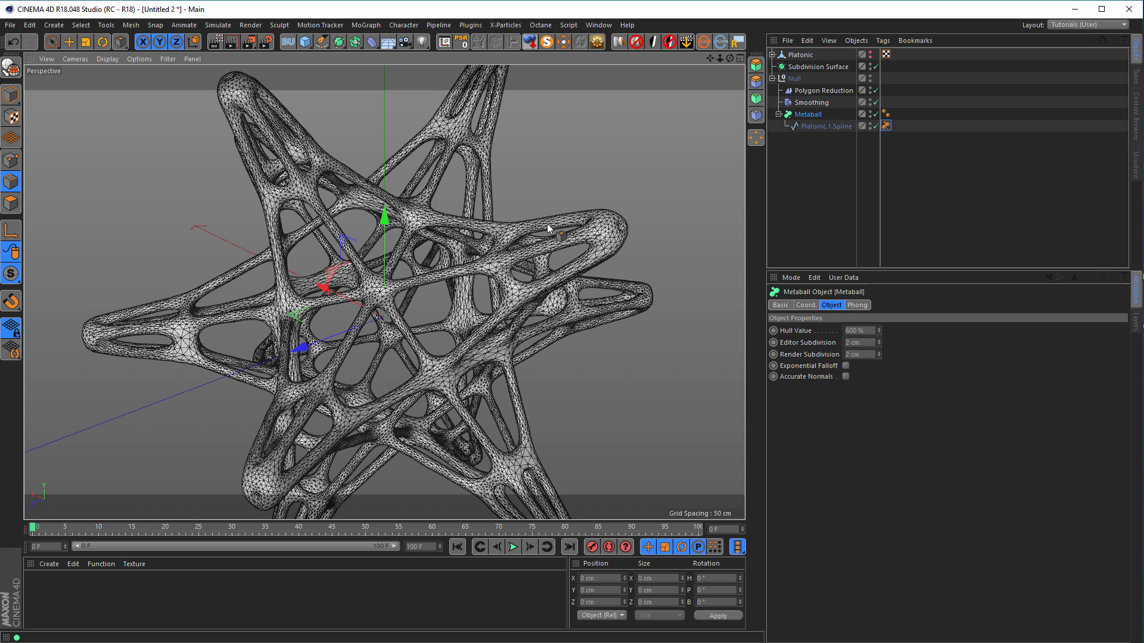
# Hide the Null in the editor and duplicate the original Platonic object below it
pyautogui.click(870, 78)
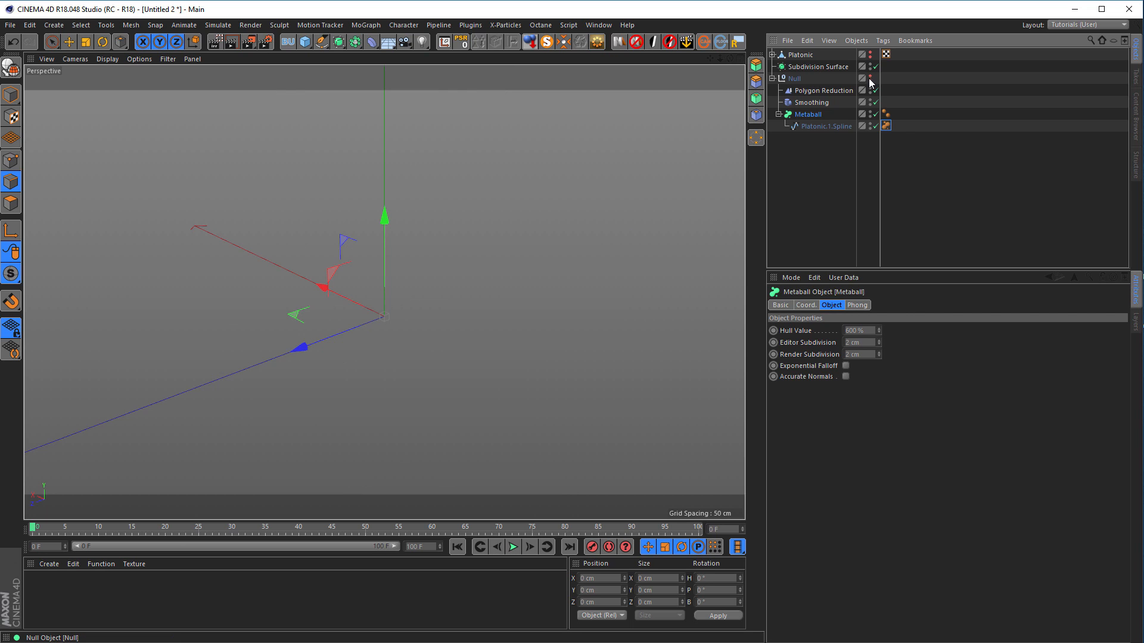
pyautogui.click(773, 78)
pyautogui.click(799, 55)
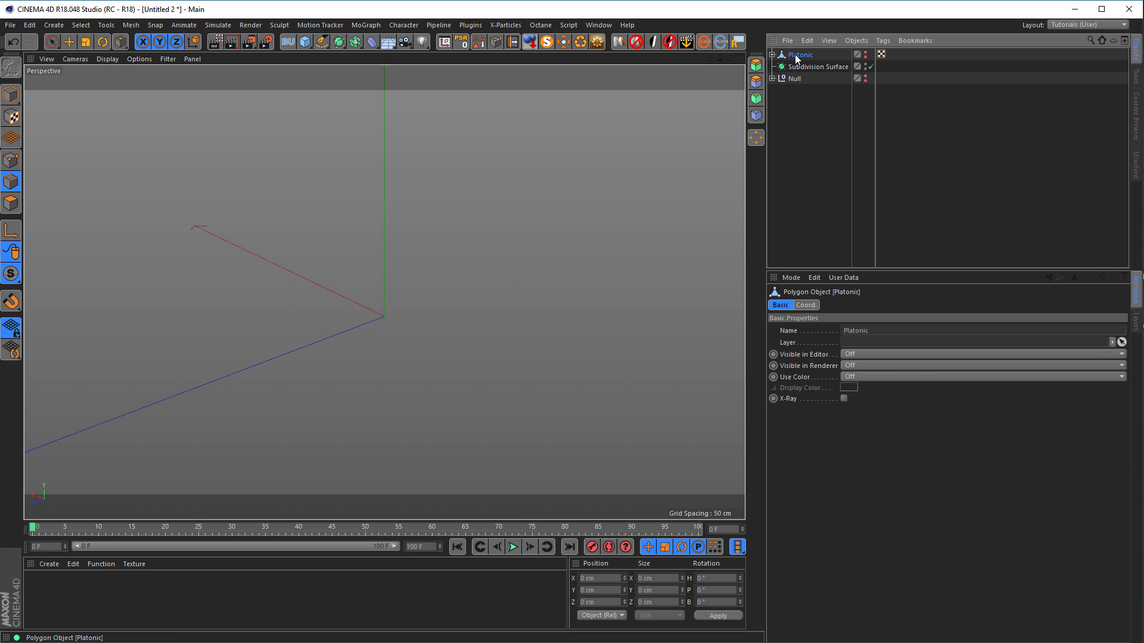
pyautogui.keyDown('ctrl'); pyautogui.moveTo(792, 149); pyautogui.dragTo(792, 148); pyautogui.keyUp('ctrl')
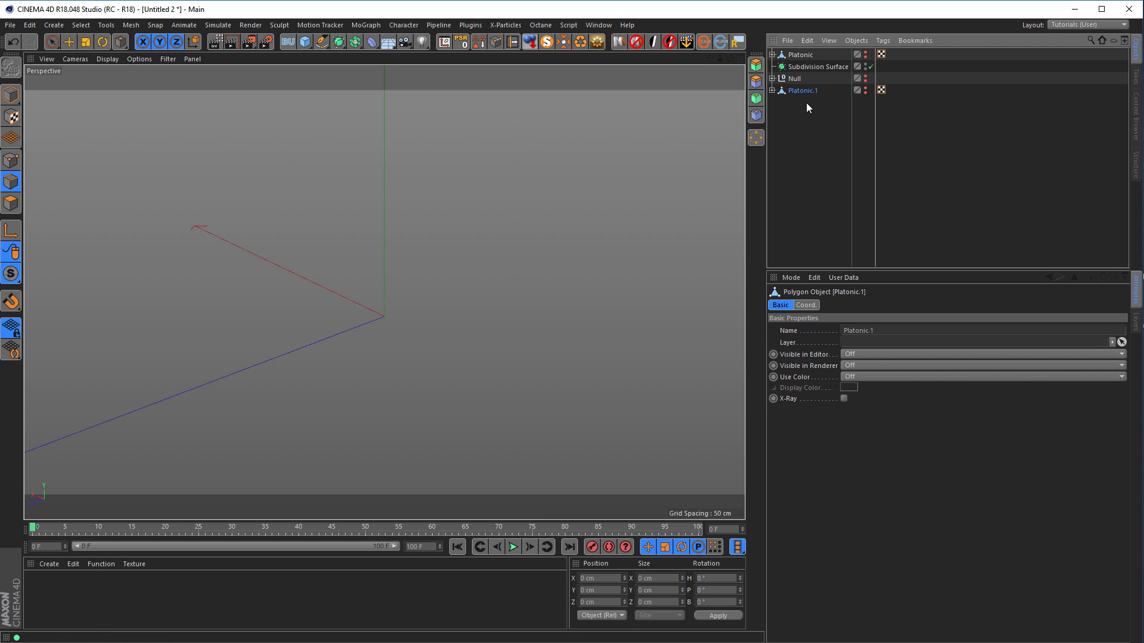
# Make the Platonic copy visible and enable its MoExtrude deformer
pyautogui.click(772, 90)
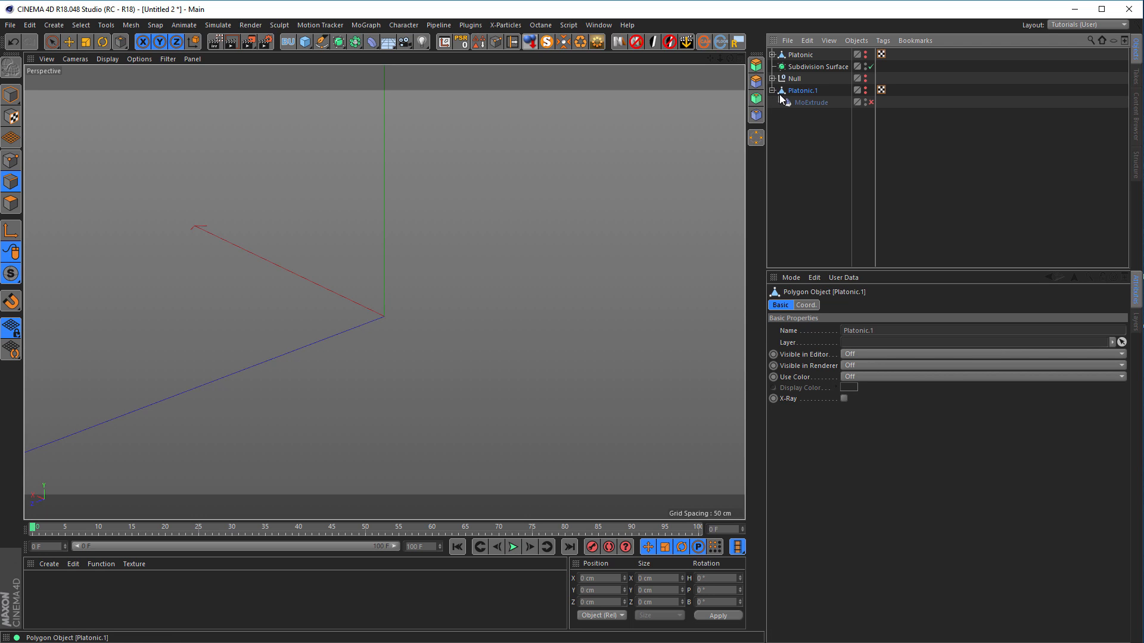
pyautogui.click(867, 89)
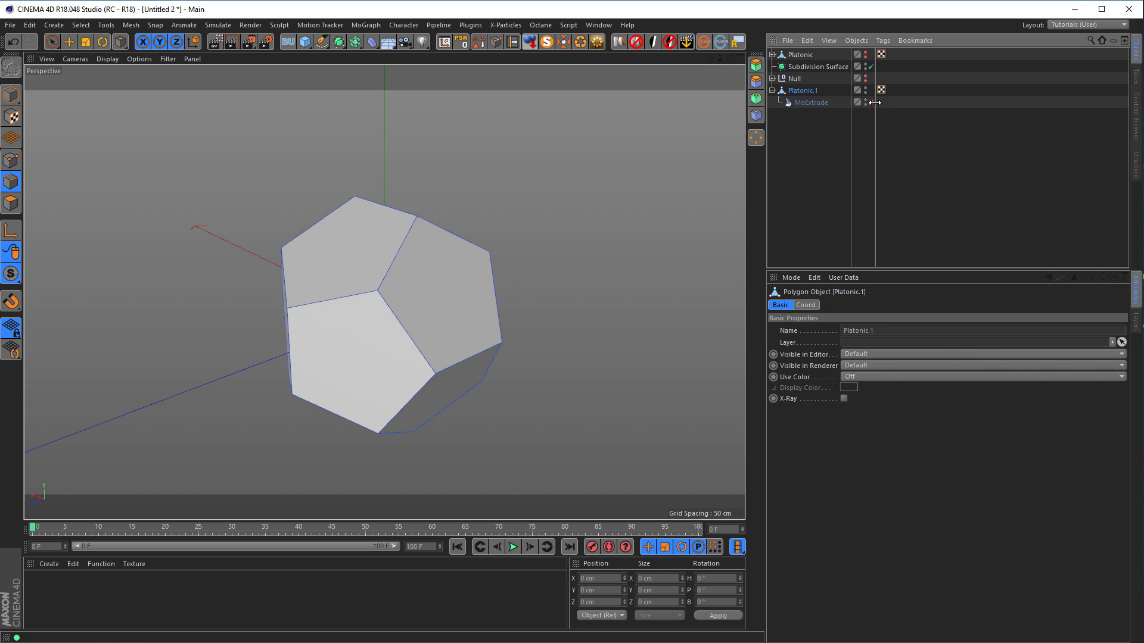
pyautogui.click(870, 103)
# Bake the extruded Platonic copy with Current State to Object and delete the unbaked copy with its MoExtrude
pyautogui.click(19, 90)
pyautogui.rightClick(809, 96)
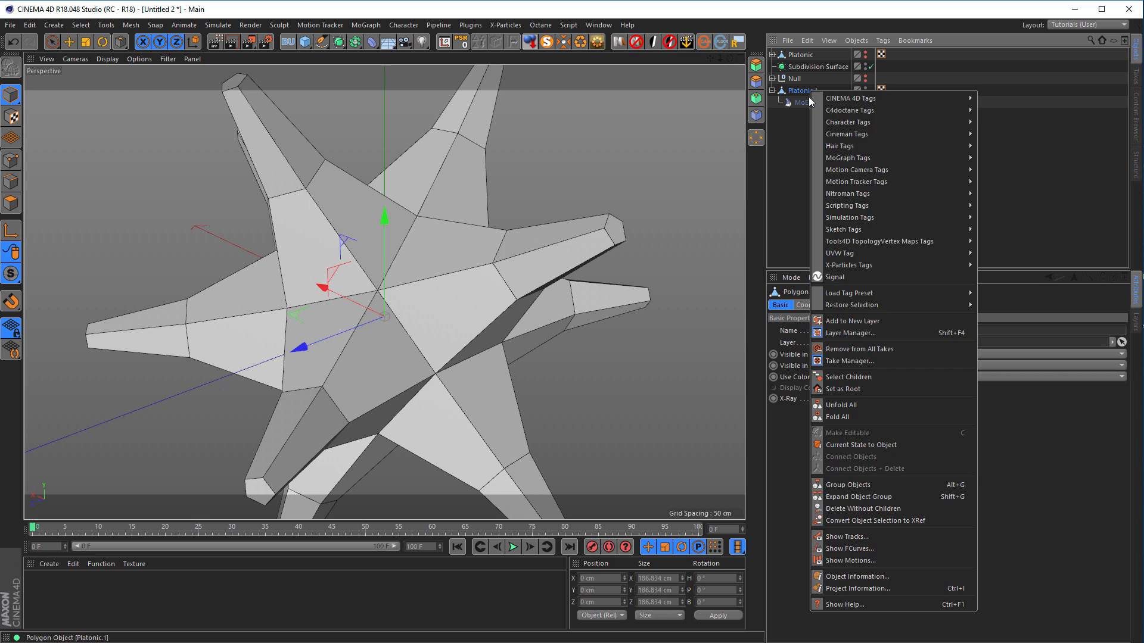
pyautogui.moveTo(876, 305)
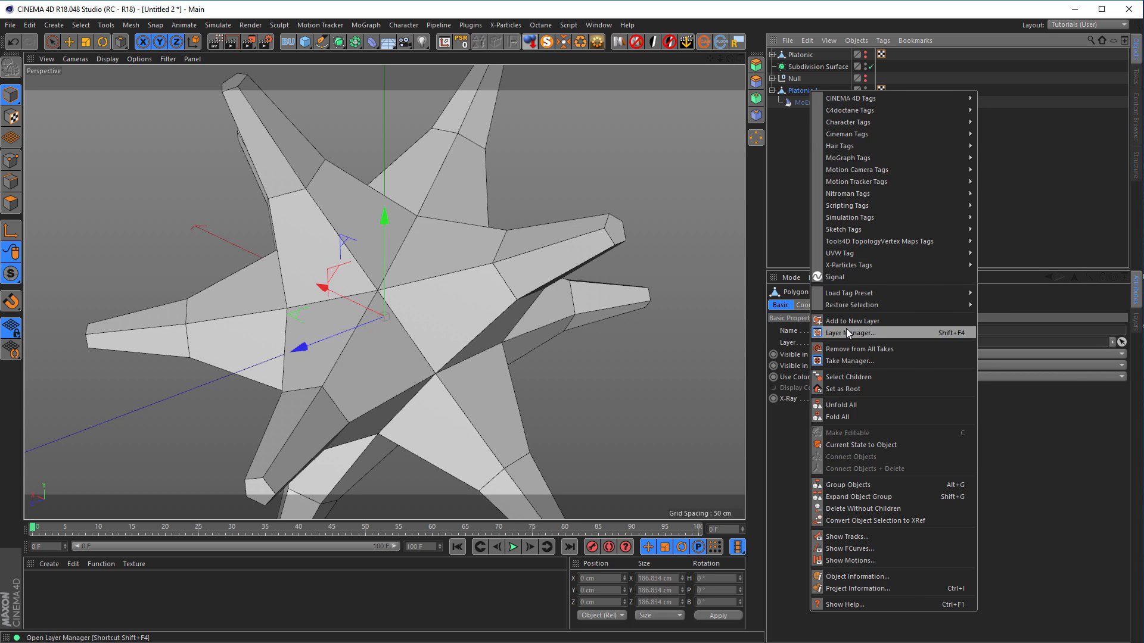
pyautogui.click(874, 444)
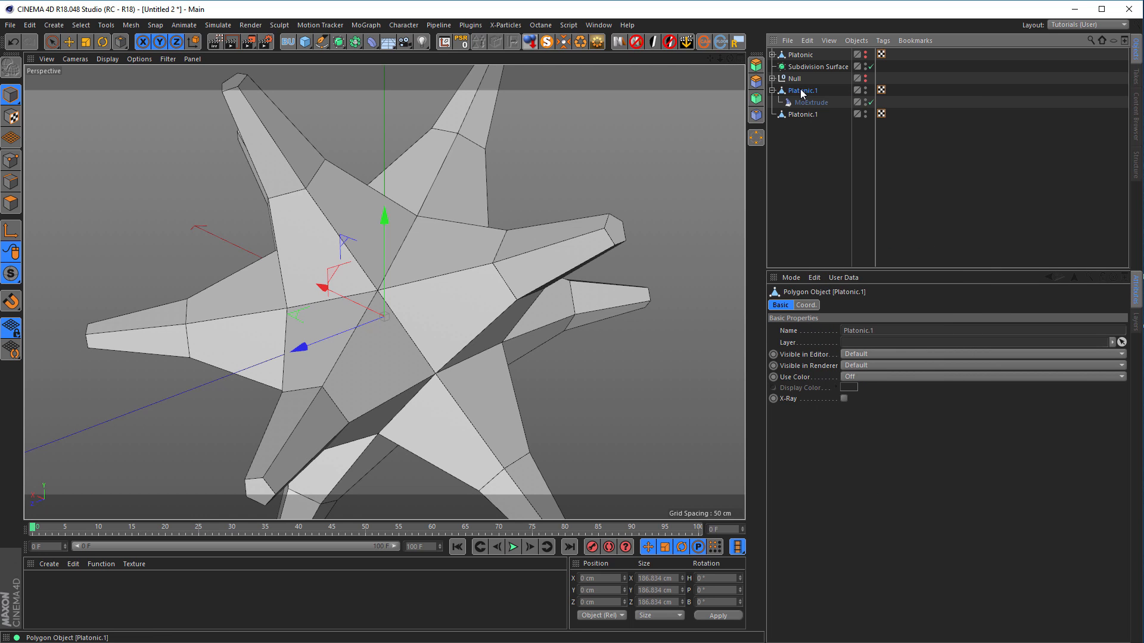
pyautogui.press('Delete')
# Show the points of the baked Platonic and examine its mesh where the spikes meet
pyautogui.click(798, 91)
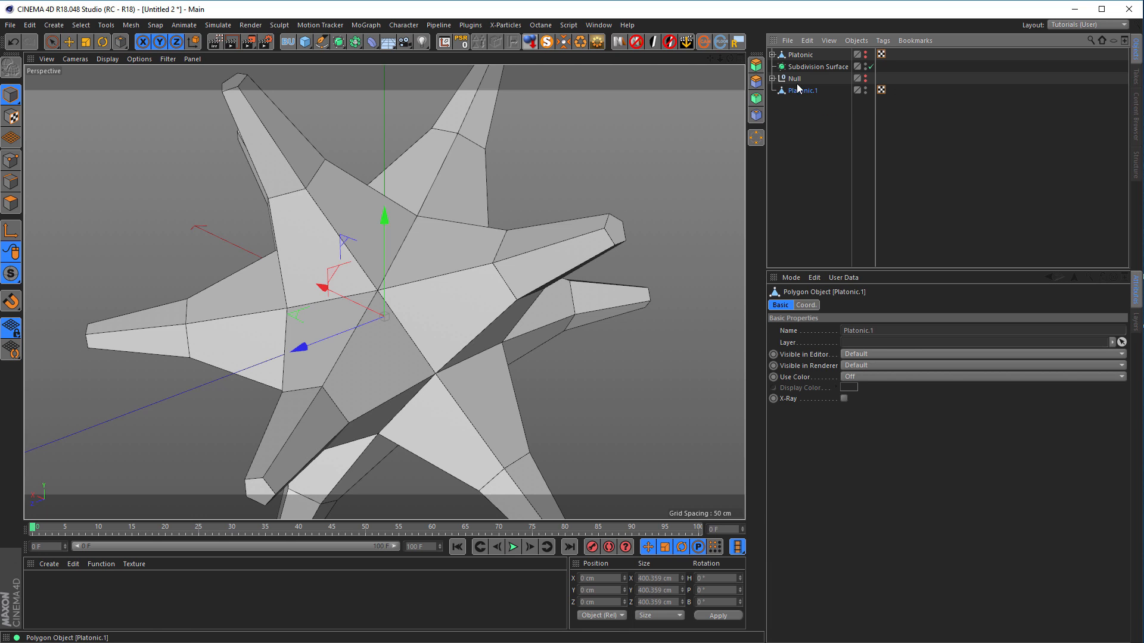
pyautogui.click(11, 161)
pyautogui.scroll(3, 383, 292)
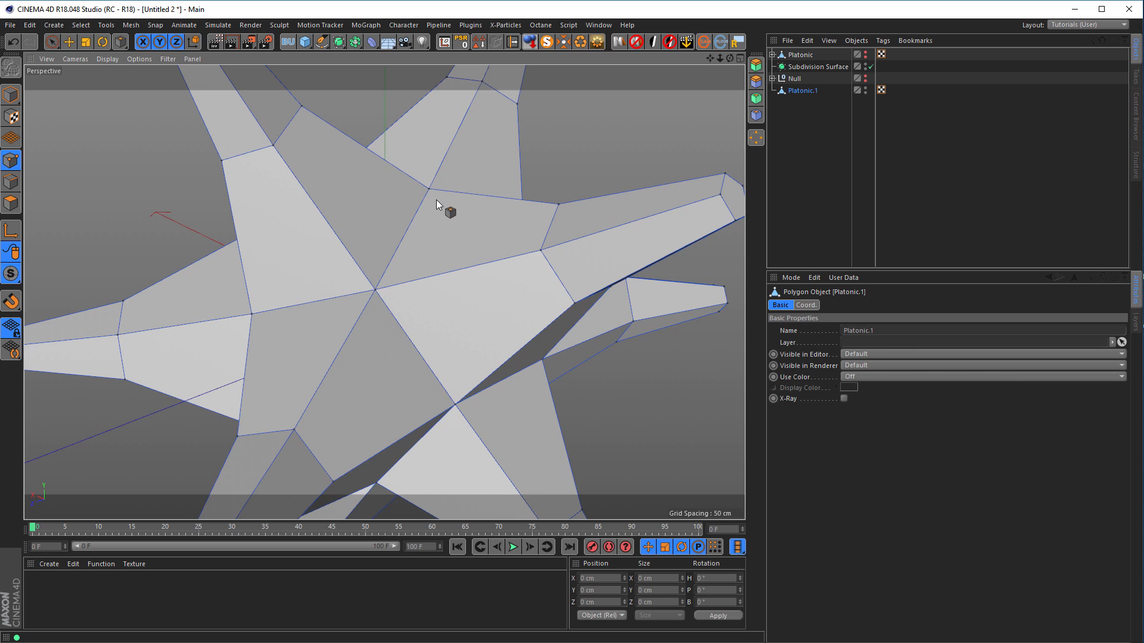
pyautogui.keyDown('alt'); pyautogui.moveTo(435, 209); pyautogui.dragTo(549, 294); pyautogui.keyUp('alt')
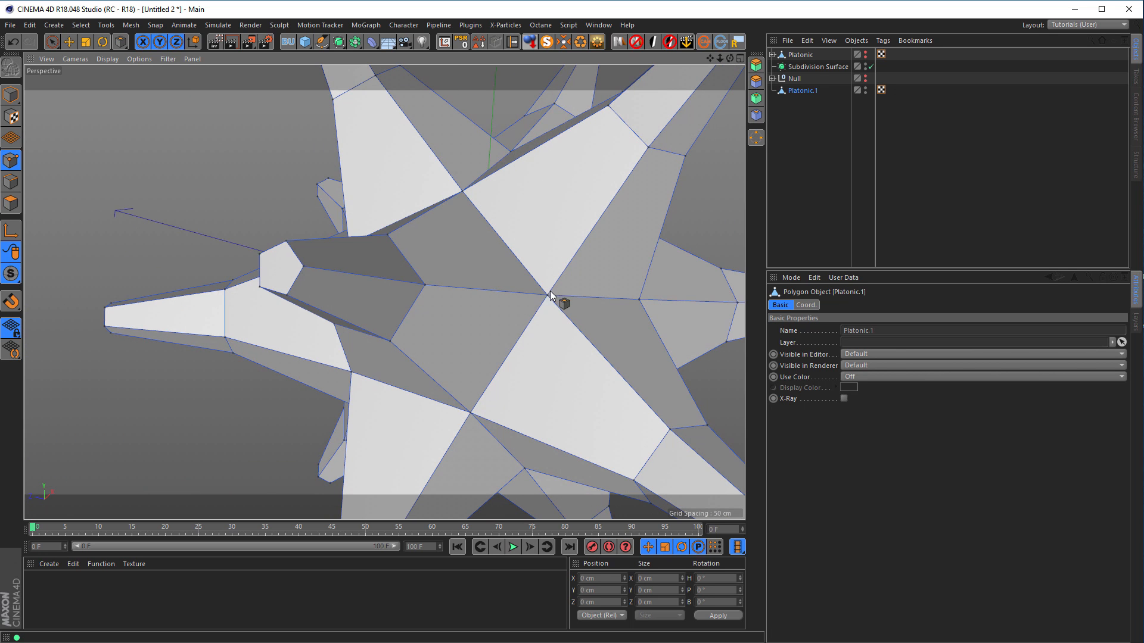
pyautogui.keyDown('alt'); pyautogui.moveTo(441, 199); pyautogui.dragTo(417, 231); pyautogui.keyUp('alt')
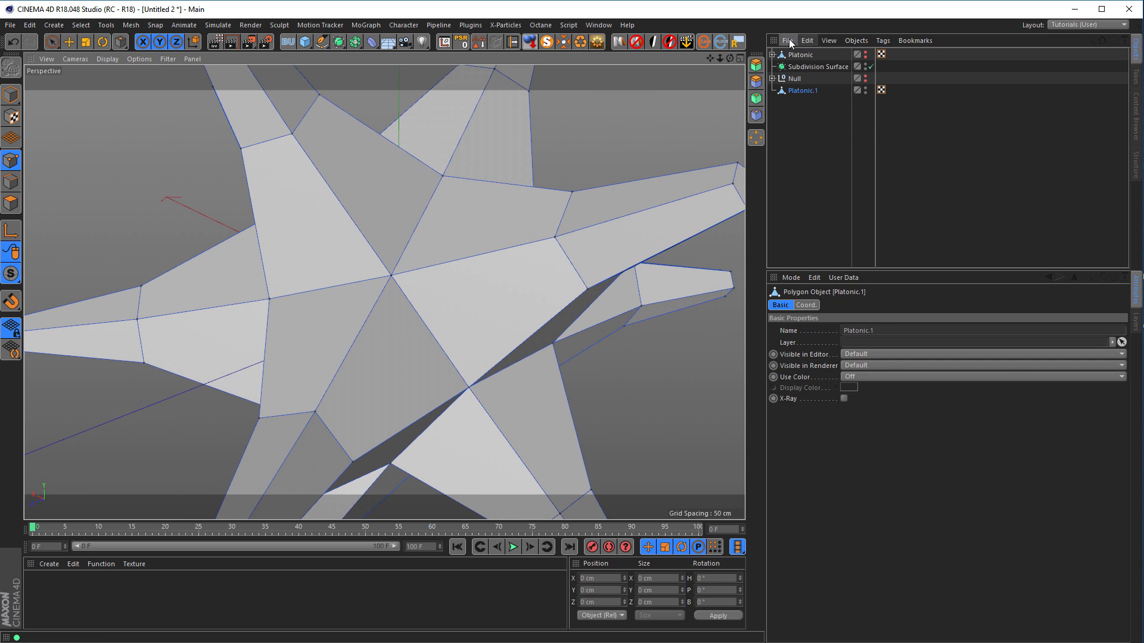
pyautogui.click(807, 41)
pyautogui.click(820, 69)
pyautogui.click(810, 39)
pyautogui.click(810, 39)
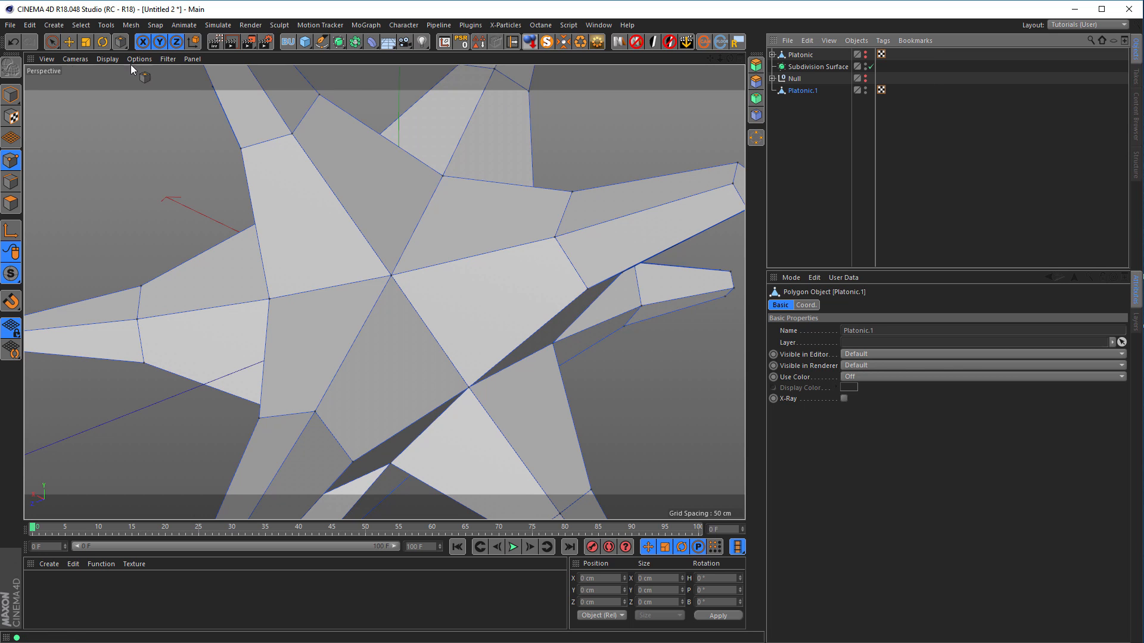
# Switch to Model mode and enable Mesh Check in the Modeling Settings
pyautogui.click(10, 94)
pyautogui.click(52, 41)
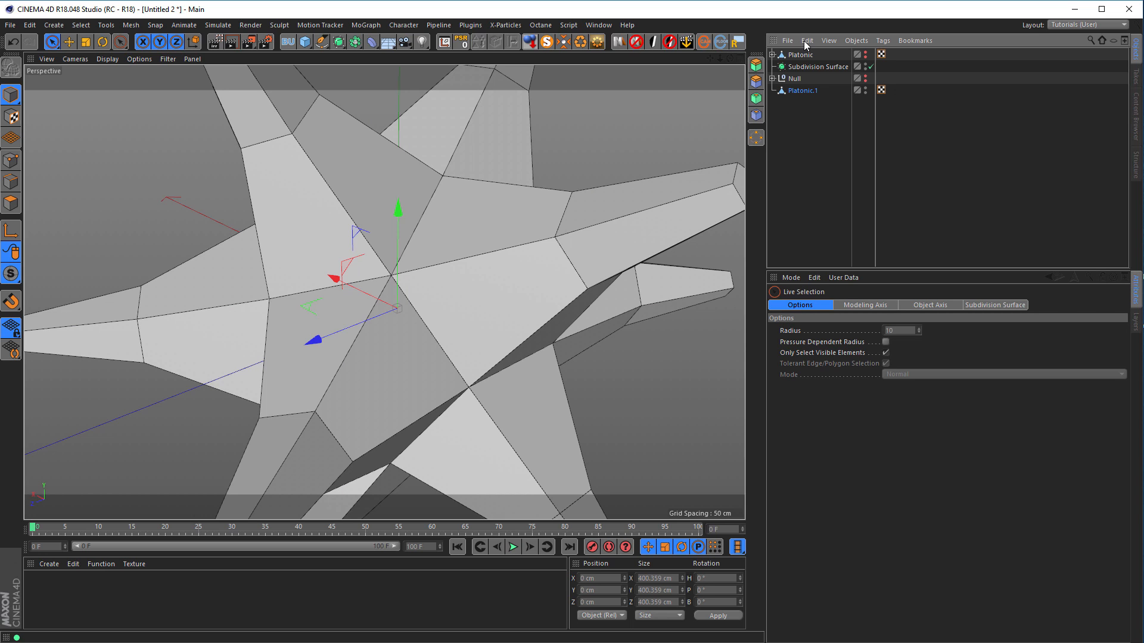
pyautogui.click(786, 277)
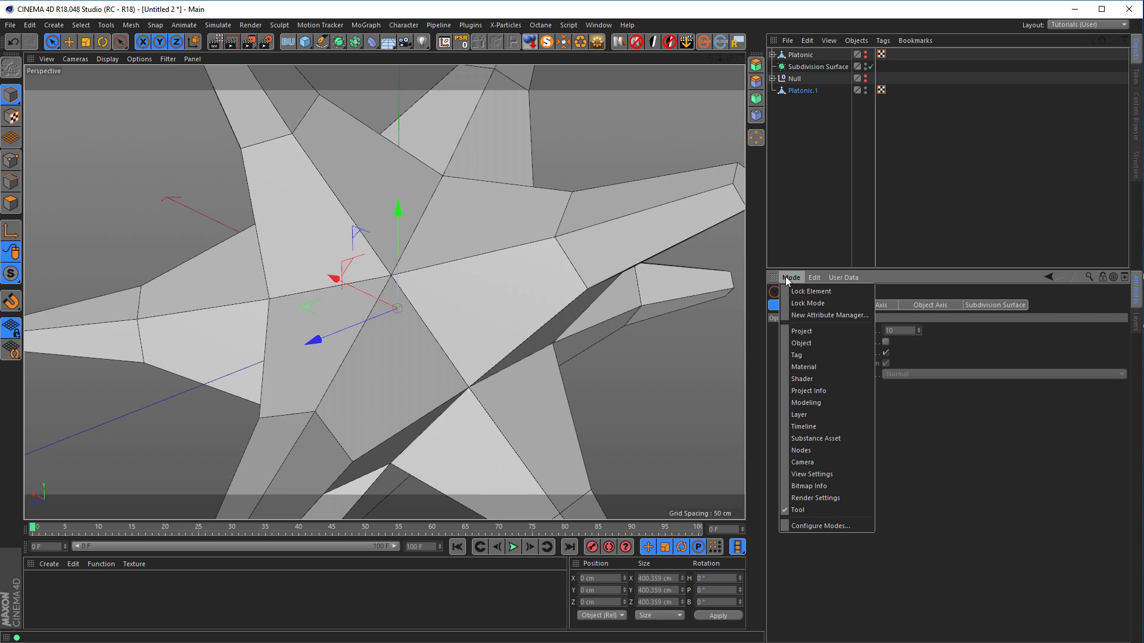
pyautogui.click(810, 402)
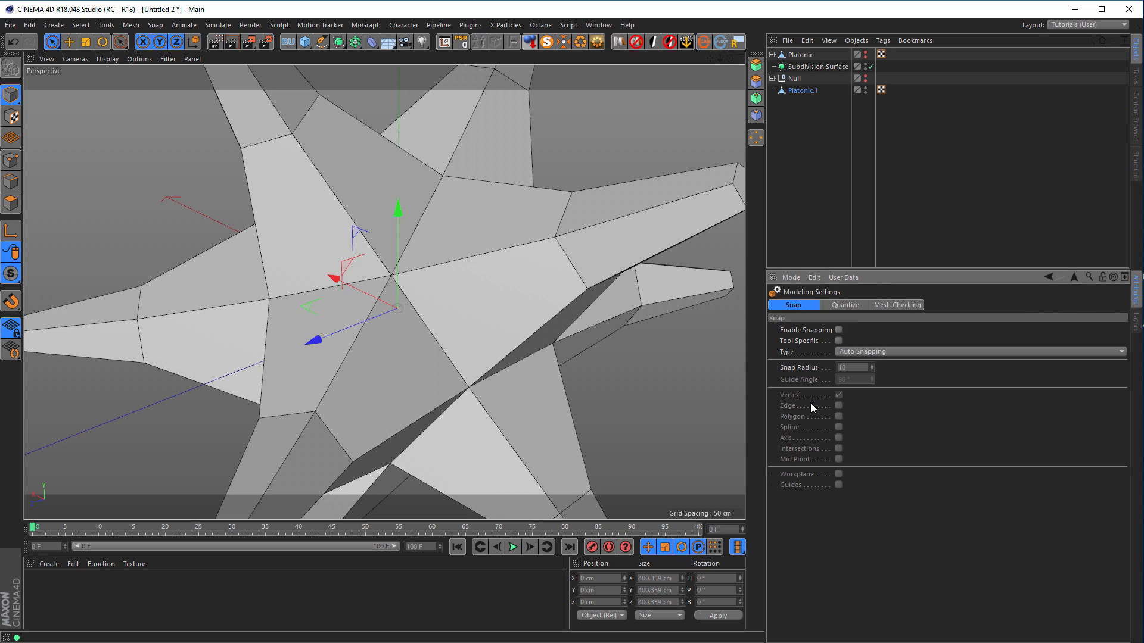
pyautogui.click(904, 305)
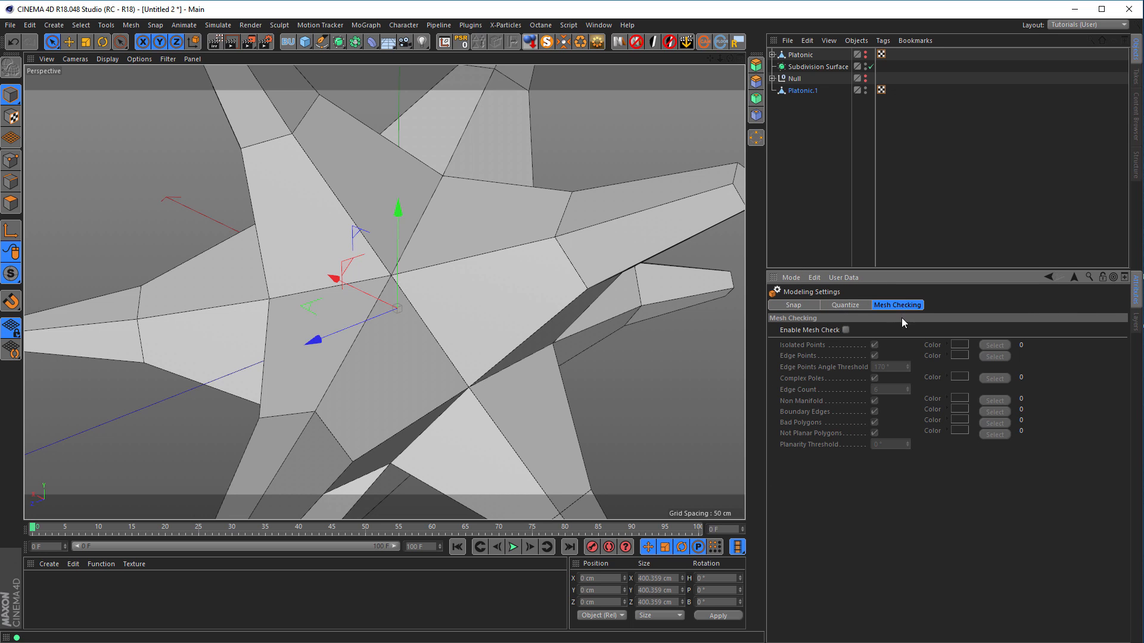
pyautogui.click(846, 330)
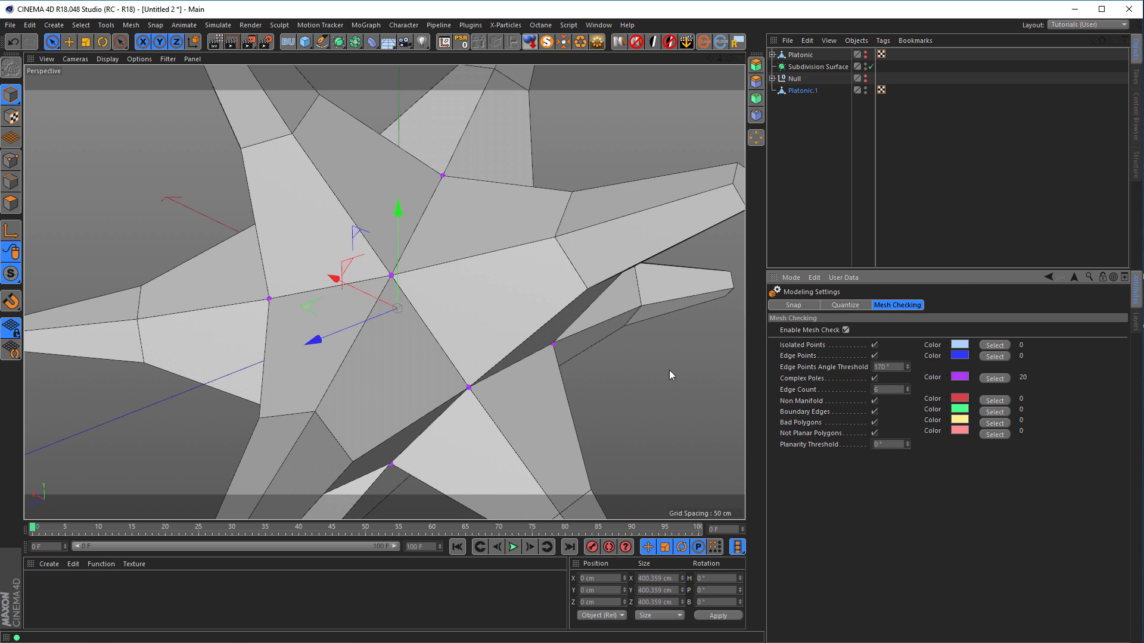
# Try an Edge Count of 7 for Complex Poles in the mesh check, and return it to 6
pyautogui.click(908, 387)
pyautogui.keyDown('alt'); pyautogui.moveTo(559, 296); pyautogui.dragTo(504, 271); pyautogui.keyUp('alt')
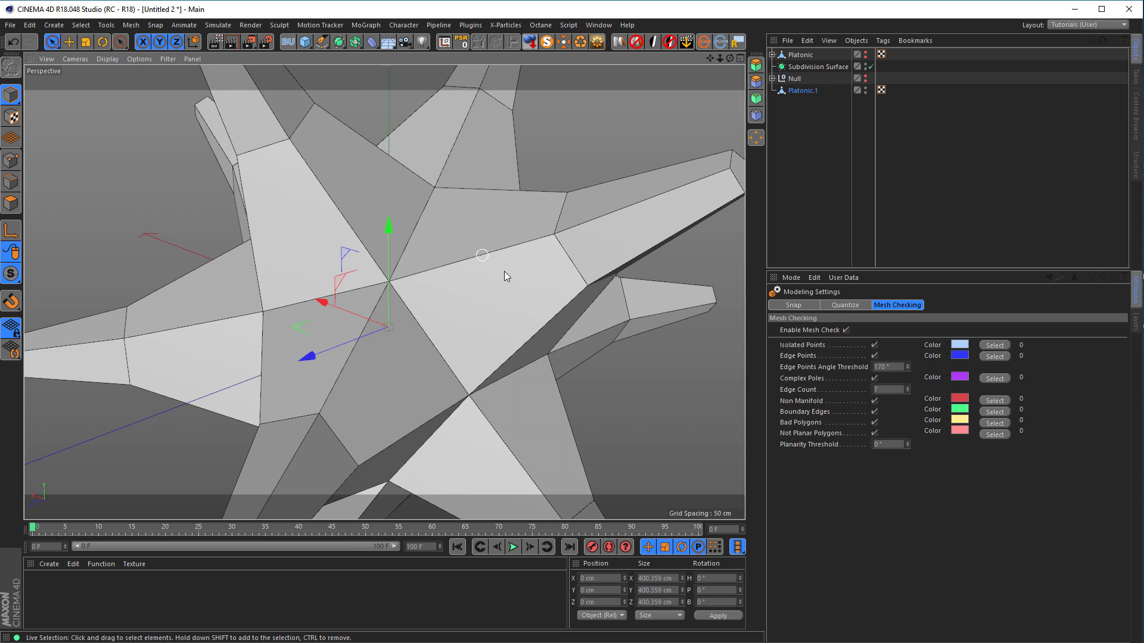
pyautogui.click(907, 392)
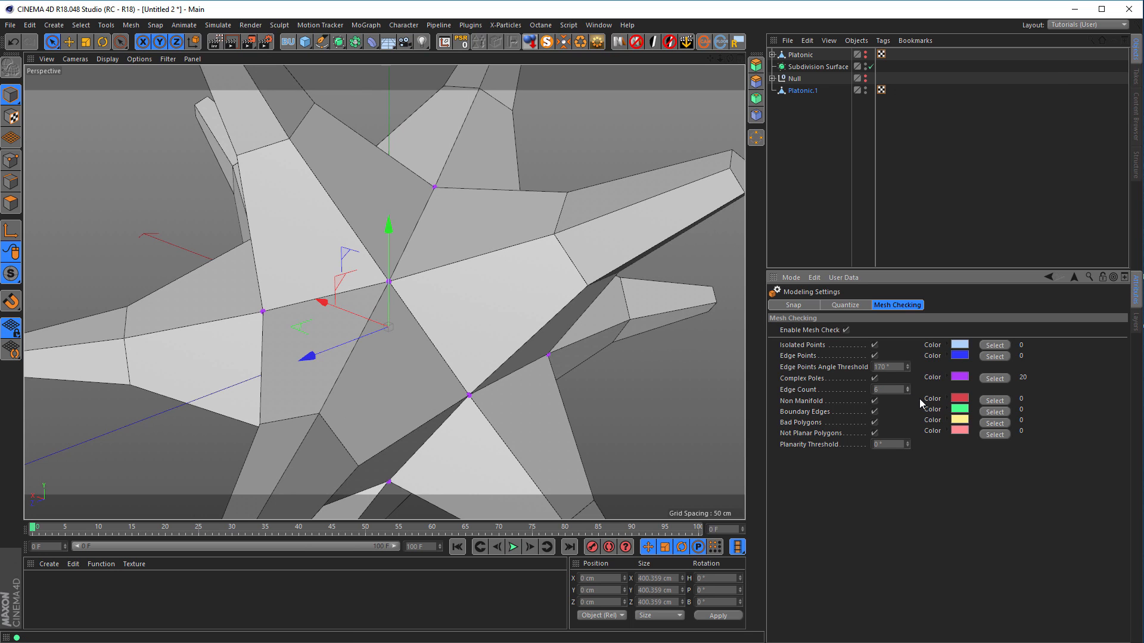
# Select the points flagged as Complex Poles on the baked Platonic and turn Mesh Check off
pyautogui.click(995, 379)
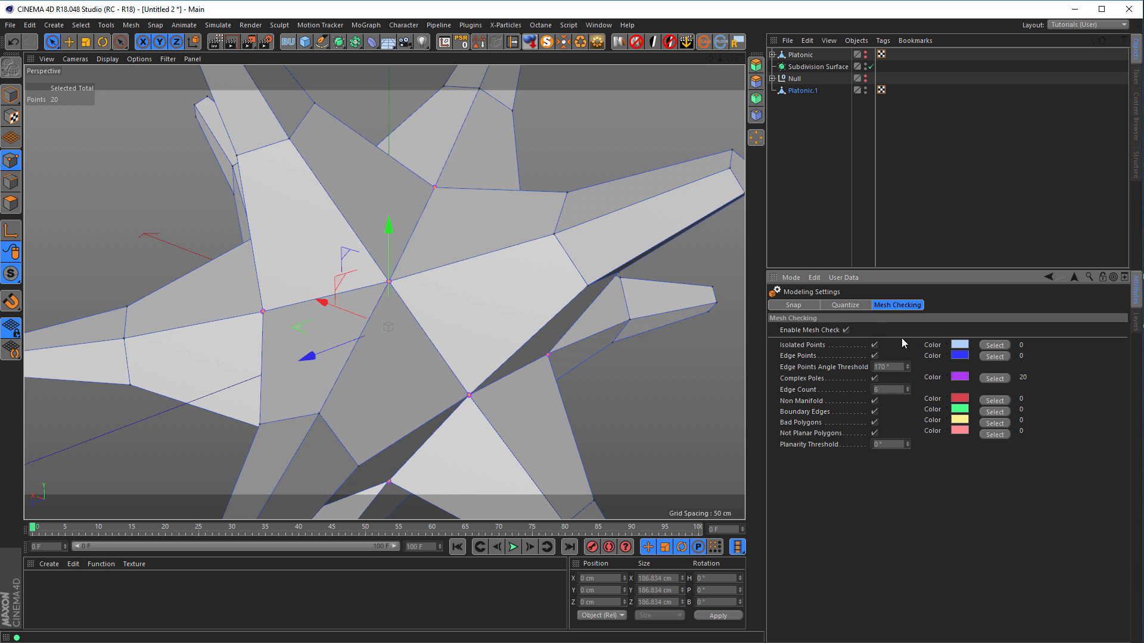
pyautogui.click(845, 330)
pyautogui.moveTo(423, 278)
pyautogui.keyDown('alt'); pyautogui.mouseDown()
pyautogui.moveTo(403, 277)
pyautogui.moveTo(440, 281)
pyautogui.mouseUp(); pyautogui.keyUp('alt')
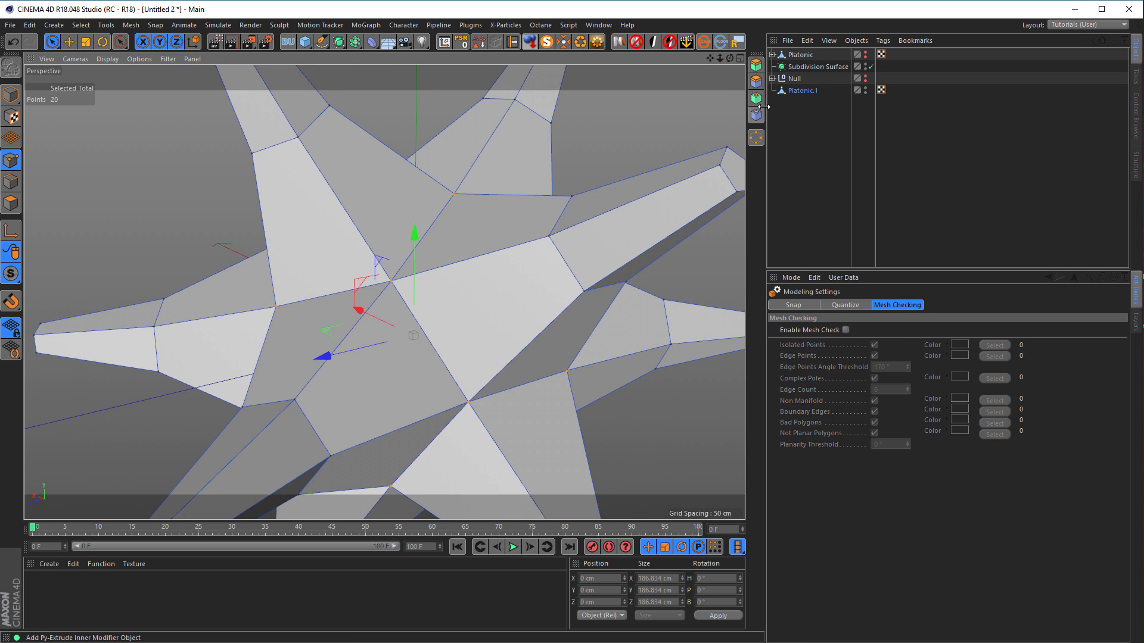
# Store the selected pole points of the baked Platonic in a Point Selection tag using Set Selection
pyautogui.click(480, 44)
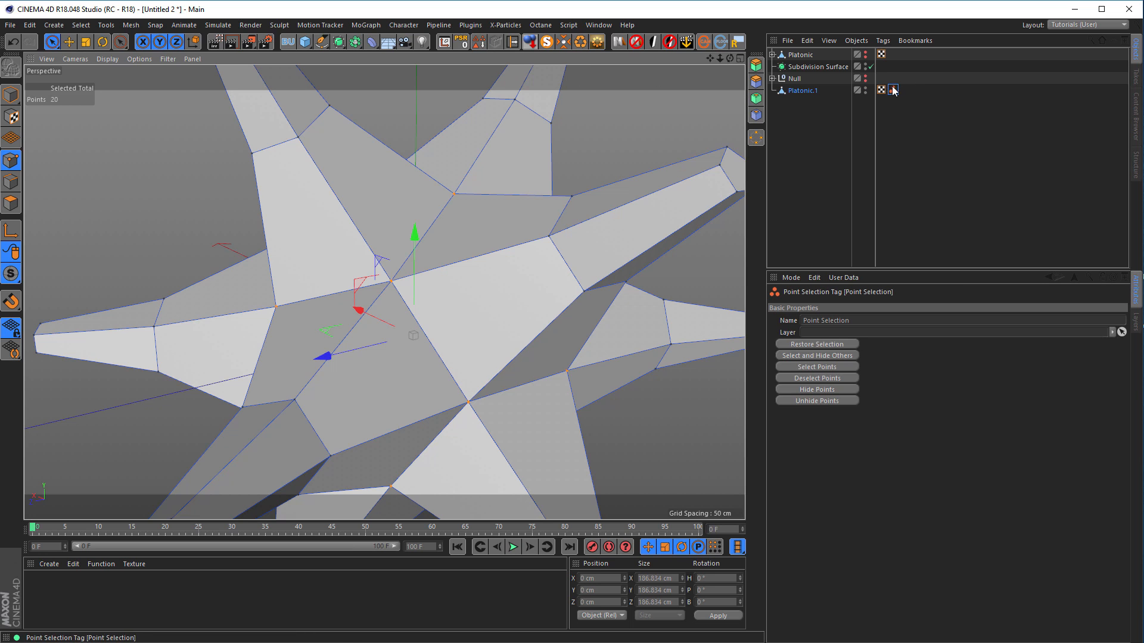
pyautogui.click(131, 25)
pyautogui.moveTo(144, 124)
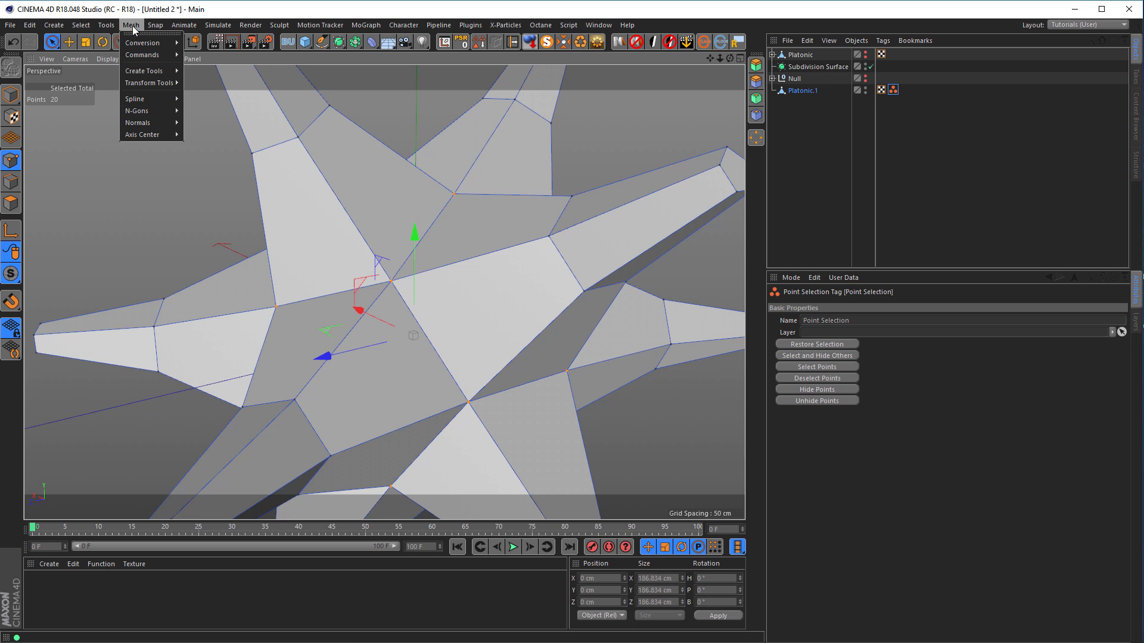
pyautogui.moveTo(84, 26)
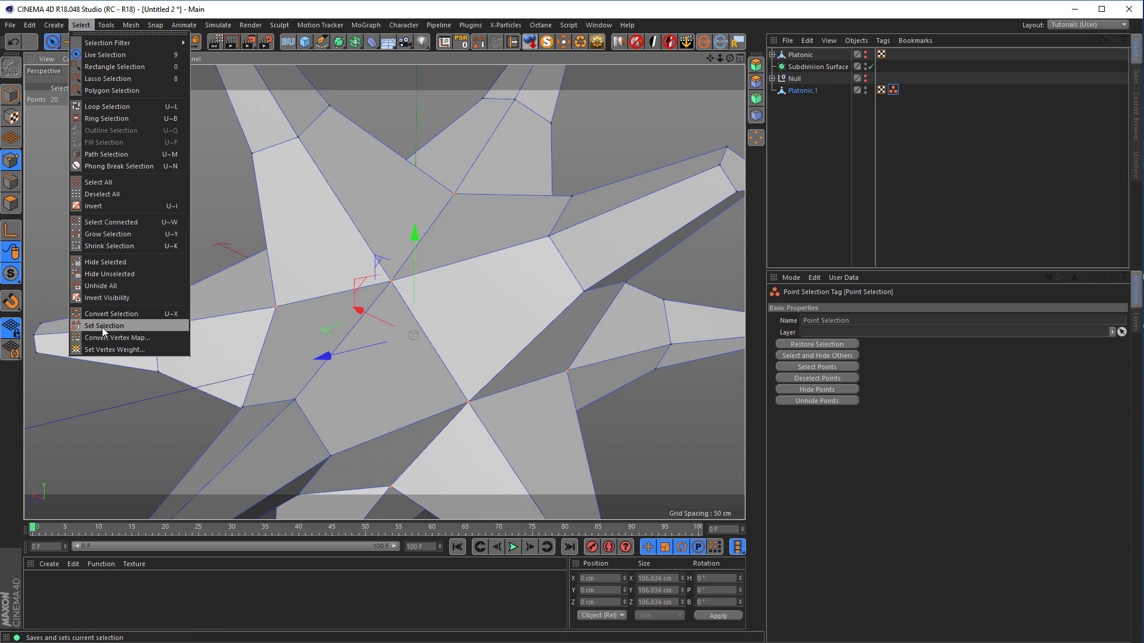
pyautogui.click(724, 29)
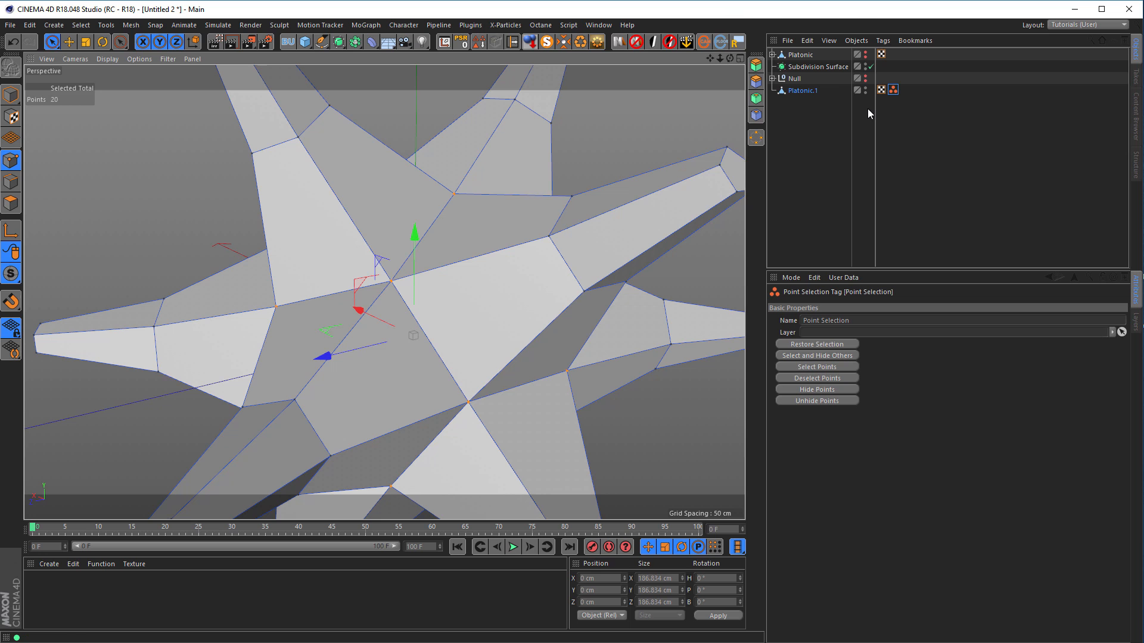
pyautogui.moveTo(478, 316)
pyautogui.keyDown('alt'); pyautogui.mouseDown()
pyautogui.moveTo(427, 287)
pyautogui.moveTo(463, 300)
pyautogui.mouseUp(); pyautogui.keyUp('alt')
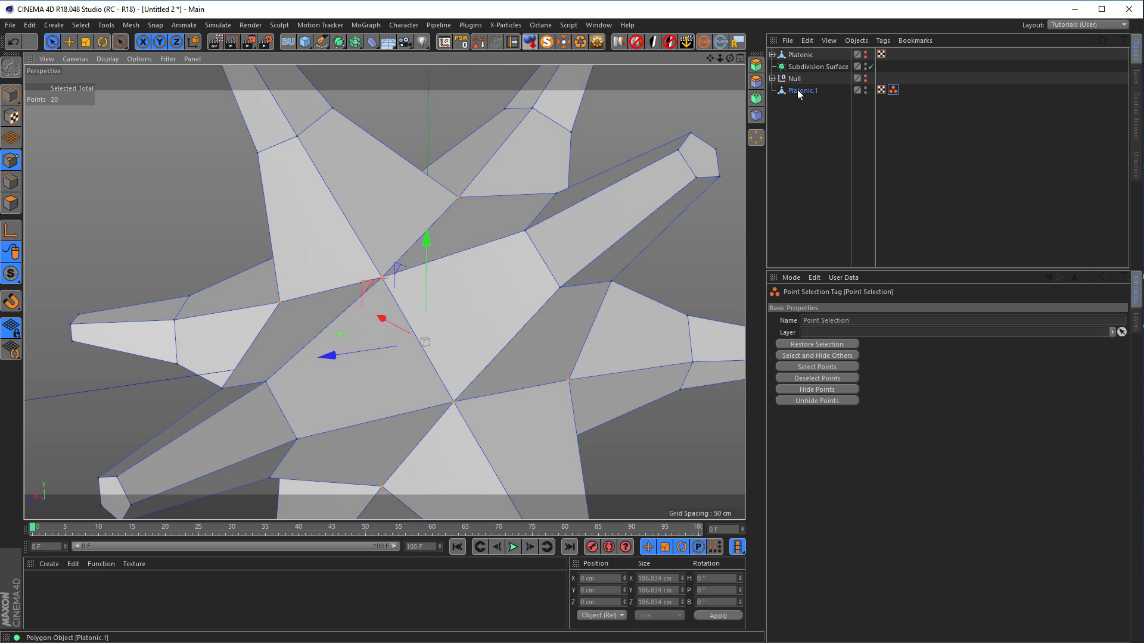
# Hide the baked Platonic and briefly show the Null to examine its Metaball lattice, hiding the Null again
pyautogui.click(866, 88)
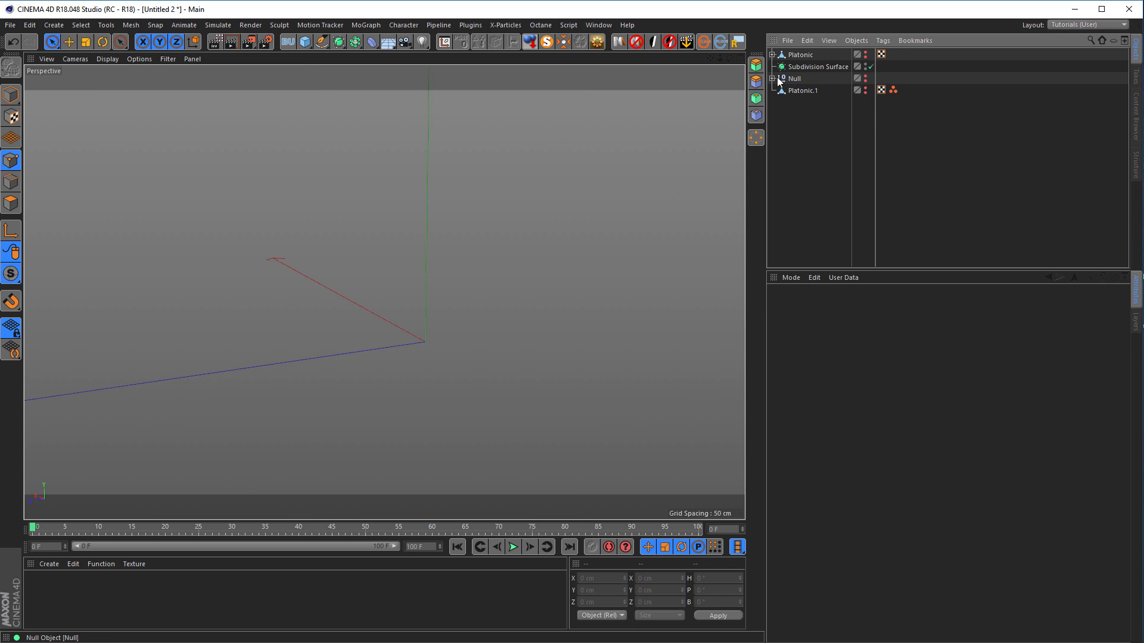
pyautogui.click(773, 78)
pyautogui.click(870, 76)
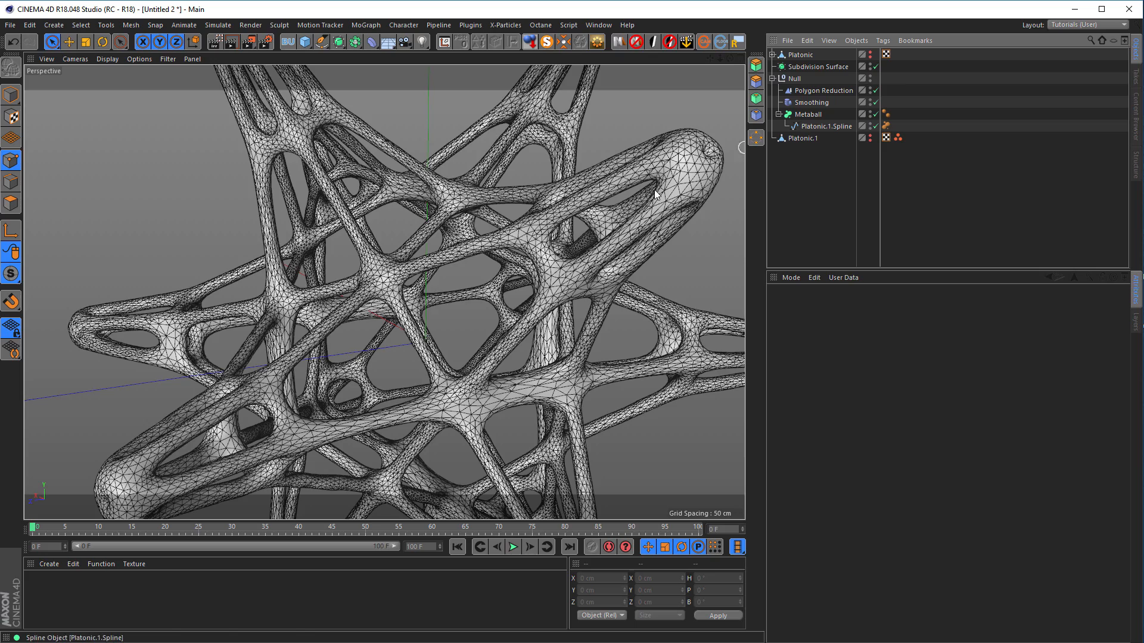
pyautogui.moveTo(404, 266)
pyautogui.keyDown('alt'); pyautogui.mouseDown()
pyautogui.moveTo(436, 266)
pyautogui.moveTo(424, 267)
pyautogui.mouseUp(); pyautogui.keyUp('alt')
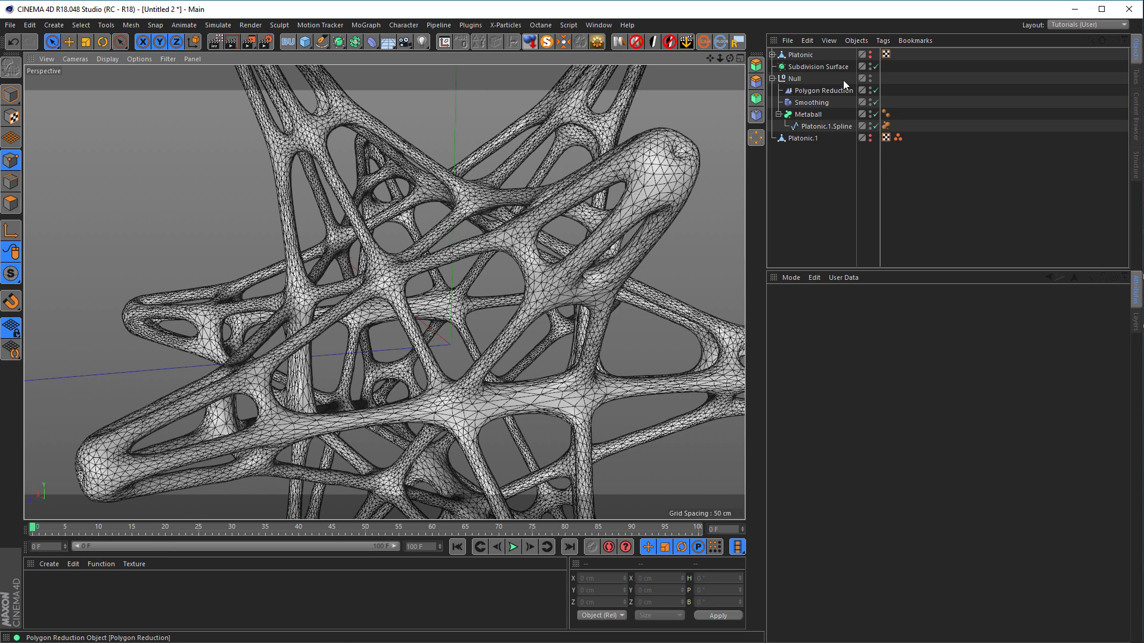
pyautogui.doubleClick(870, 77)
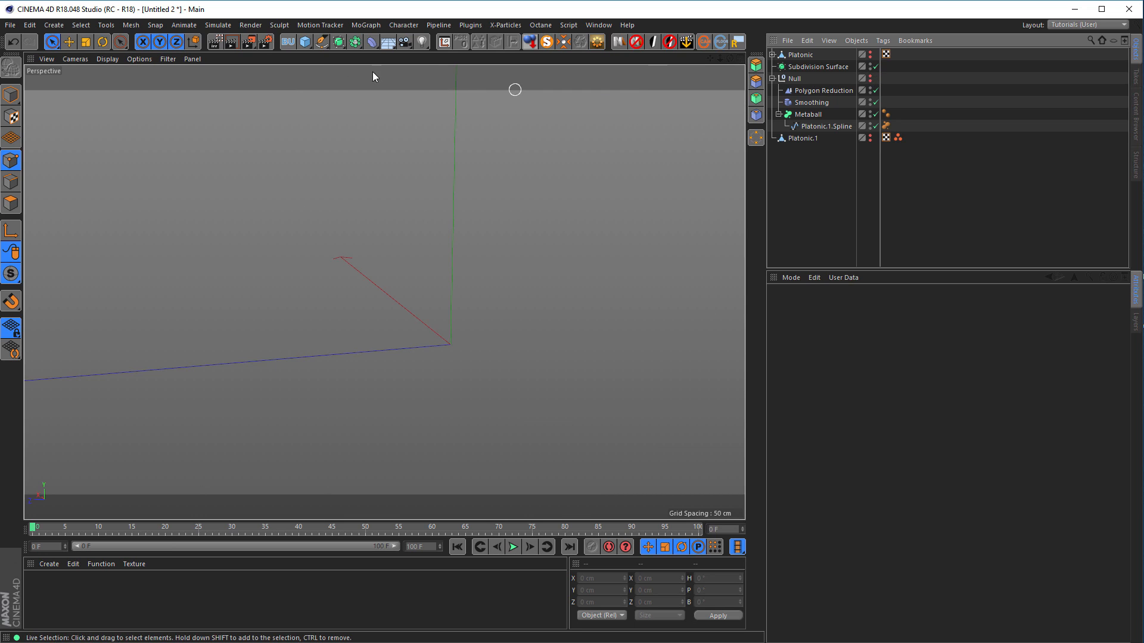
# Add a Cube and set its X, Y and Z sizes to 100 cm
pyautogui.click(306, 43)
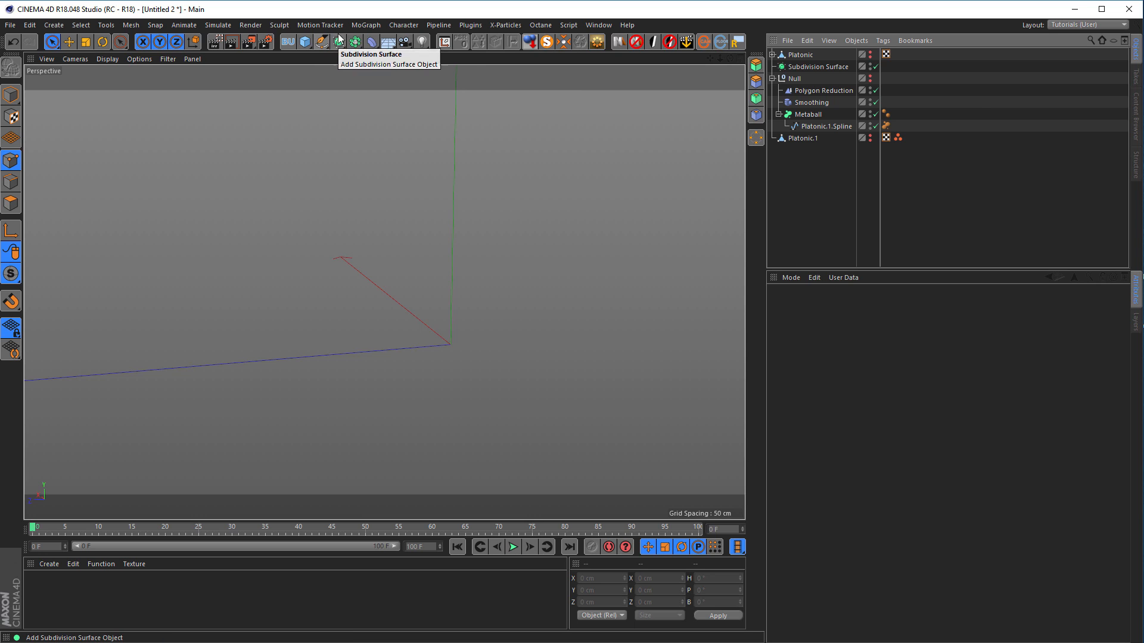
pyautogui.click(308, 44)
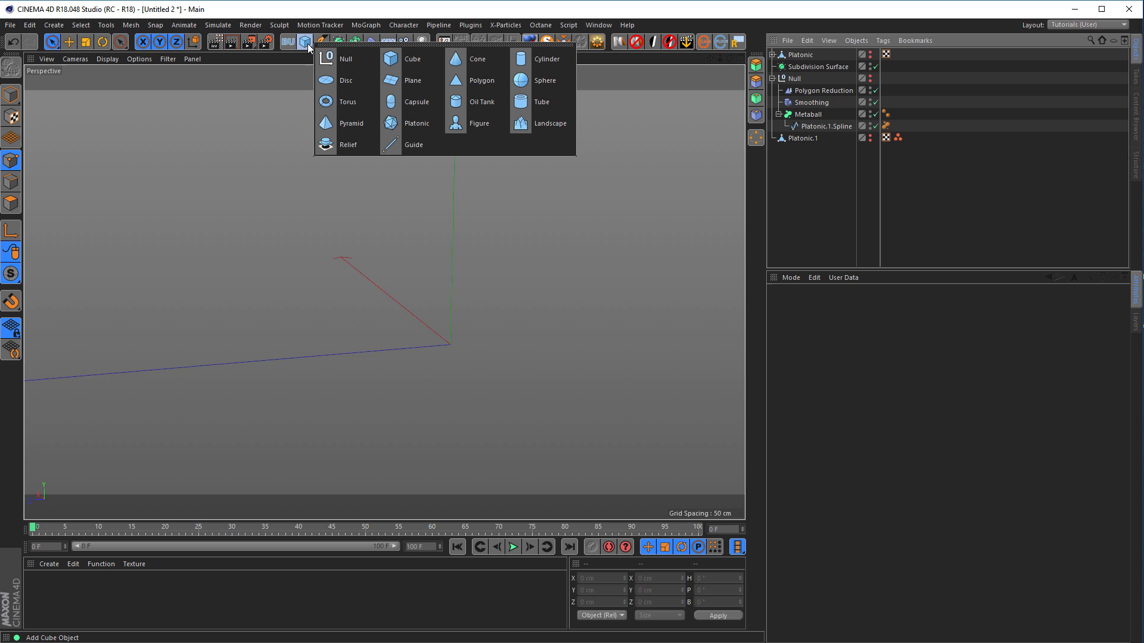
pyautogui.click(414, 59)
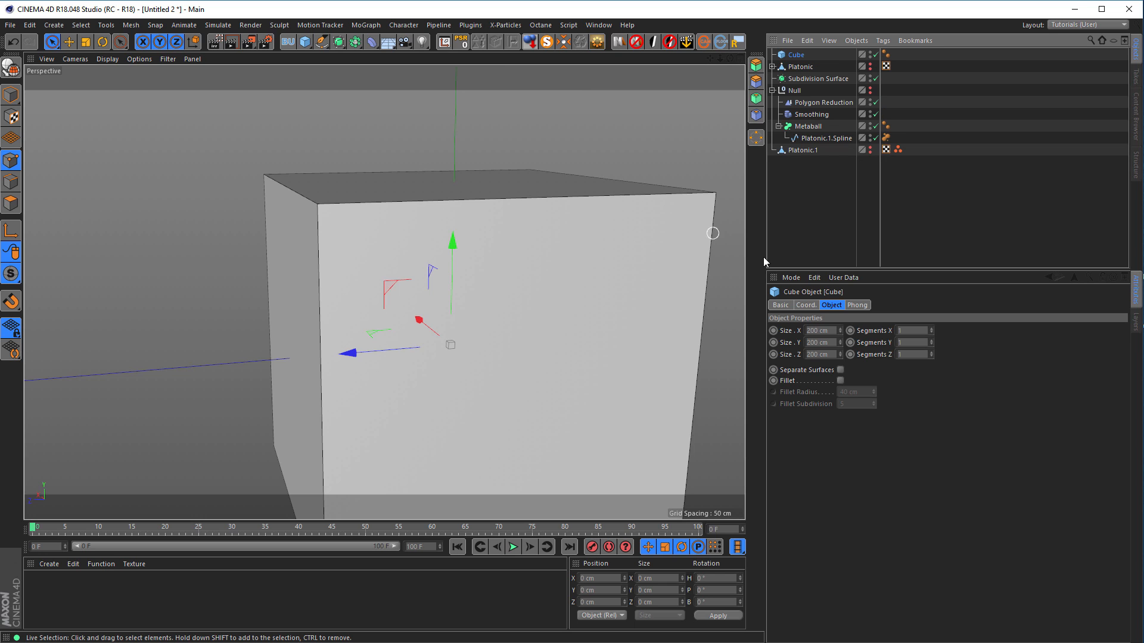
pyautogui.click(830, 331)
pyautogui.write('100')
pyautogui.press('Tab')
pyautogui.write('100')
pyautogui.press('Tab')
pyautogui.write('1')
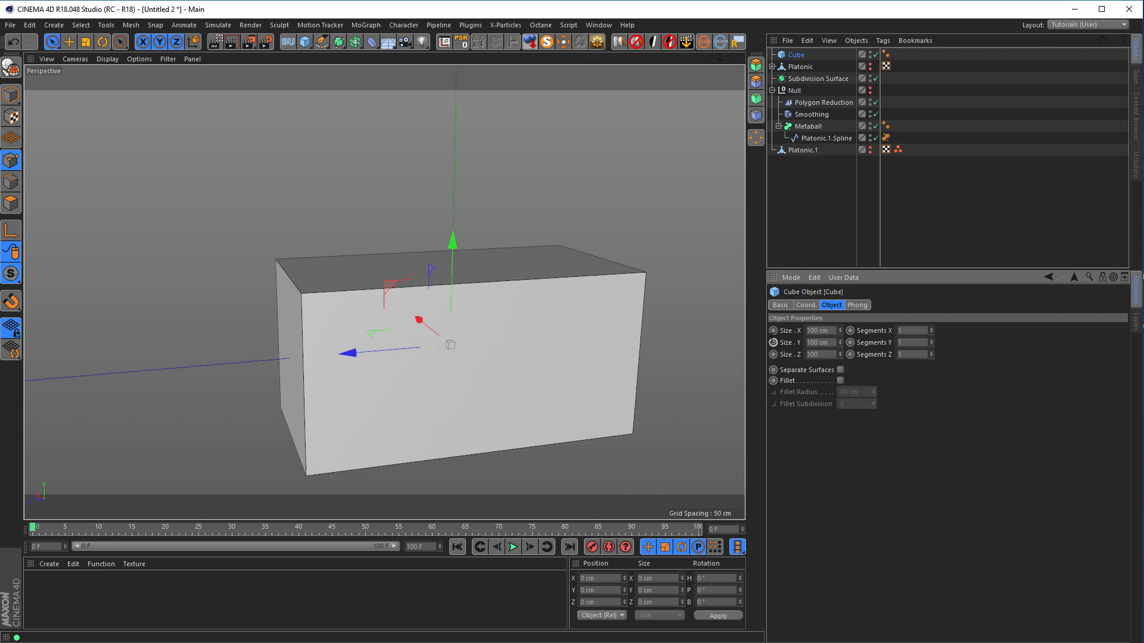
pyautogui.write('00')
pyautogui.press('Return')
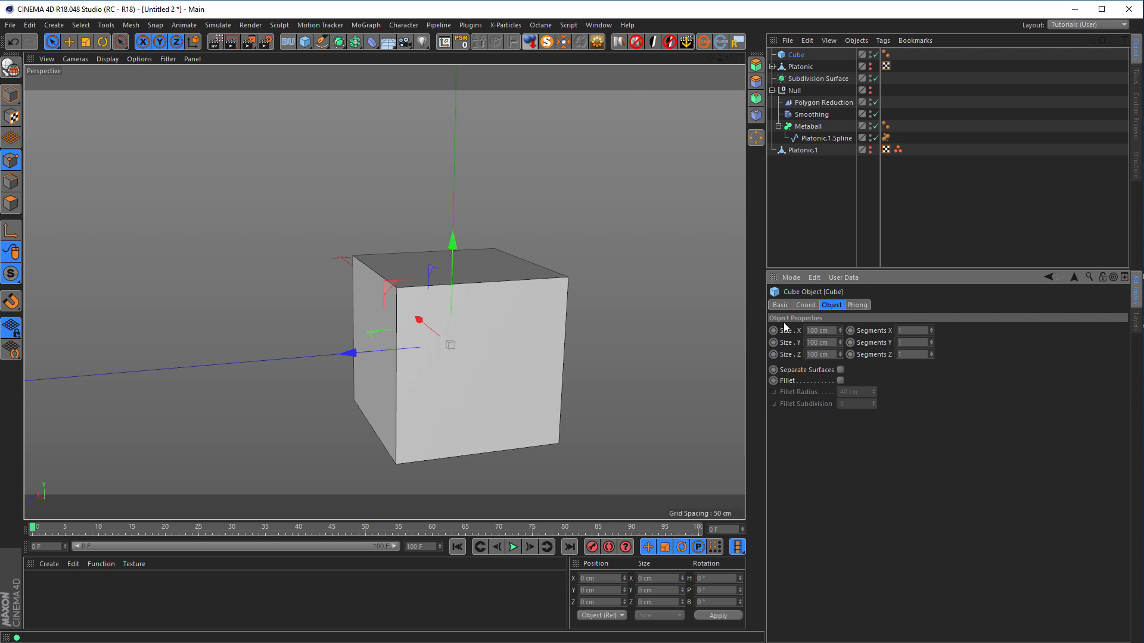
# Make the cube editable and convert its nearest vertical edge to a spline
pyautogui.press('c')
pyautogui.click(11, 182)
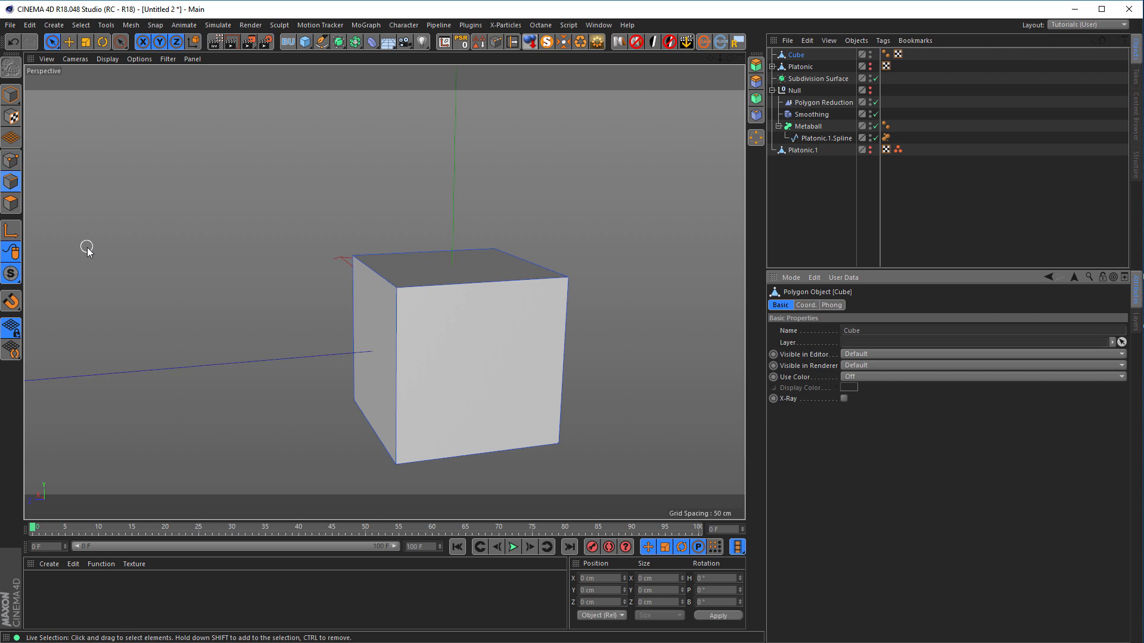
pyautogui.click(396, 369)
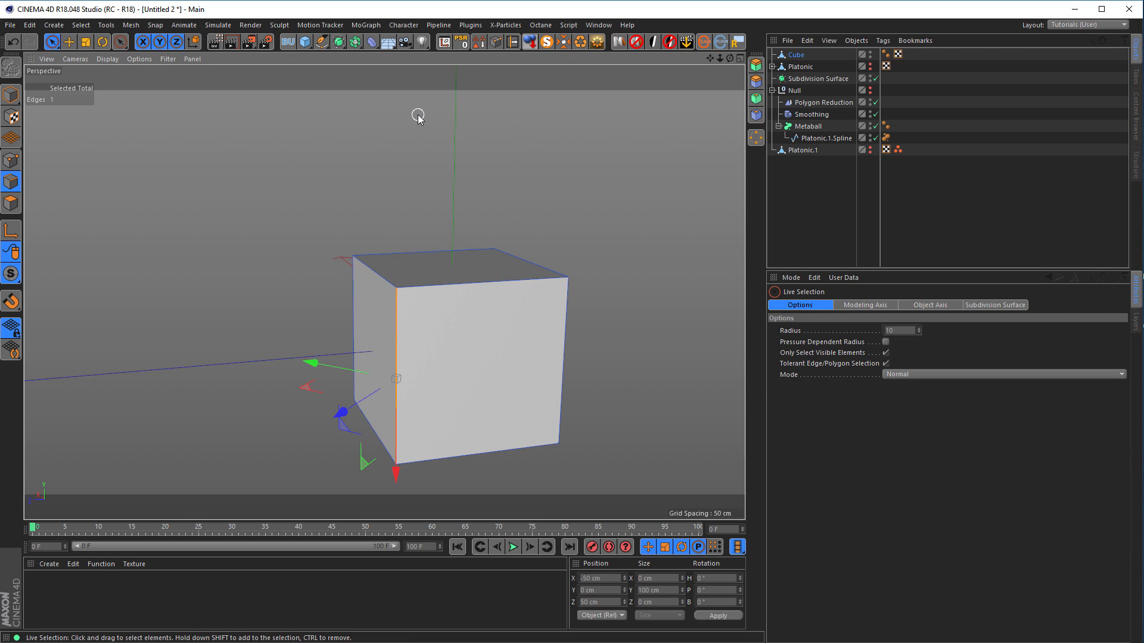
pyautogui.click(500, 42)
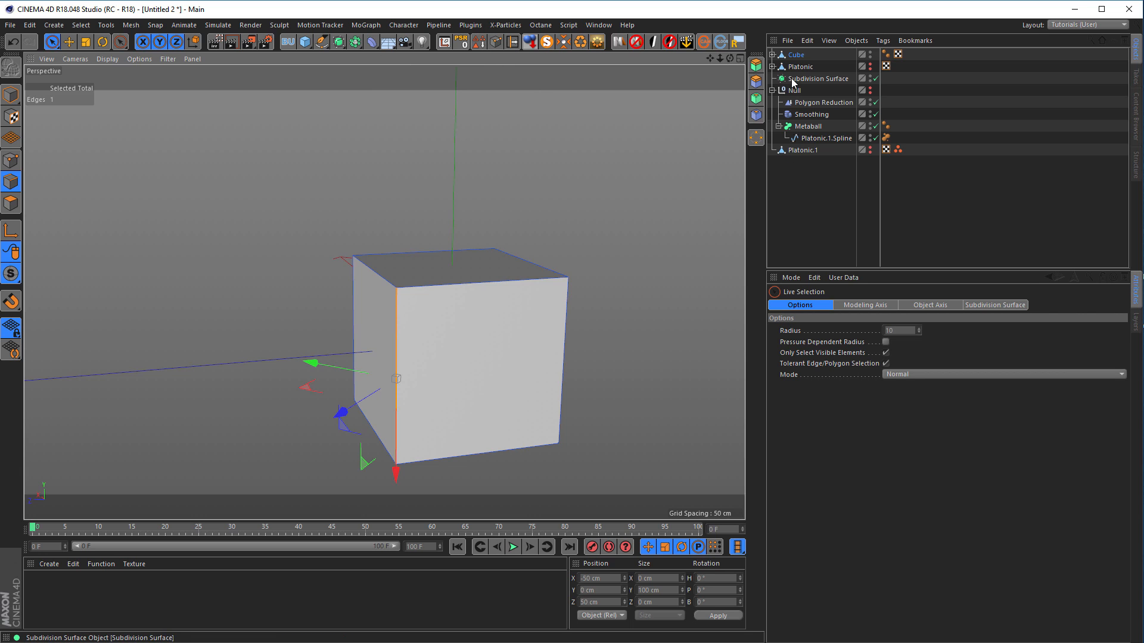
# Take the edge spline out of the cube's hierarchy and delete the cube
pyautogui.click(773, 54)
pyautogui.moveTo(800, 66); pyautogui.dragTo(810, 197)
pyautogui.click(799, 56)
pyautogui.press('Delete')
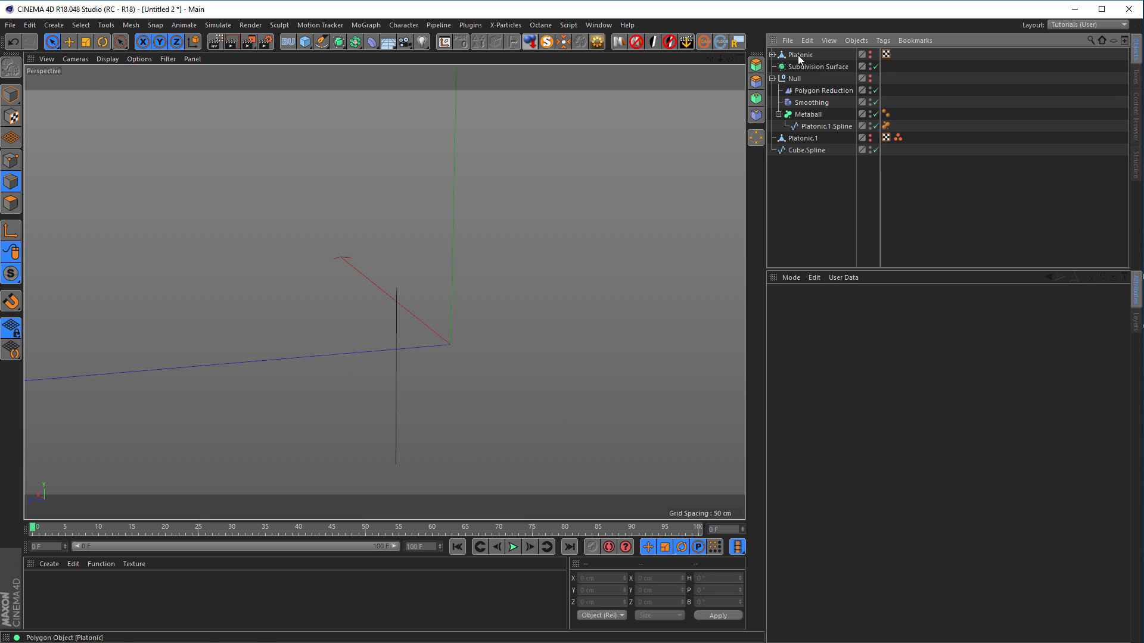
# Center the axis of Cube.Spline on its points and reset the spline's position to the world origin
pyautogui.click(806, 151)
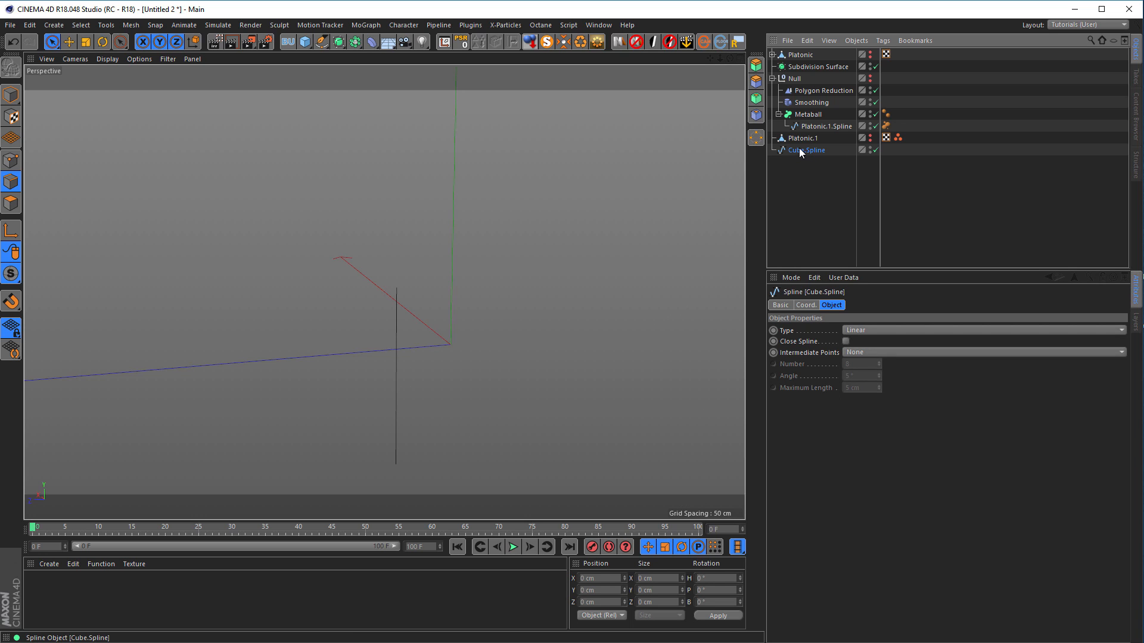
pyautogui.keyDown('alt'); pyautogui.moveTo(439, 330); pyautogui.dragTo(434, 330); pyautogui.keyUp('alt')
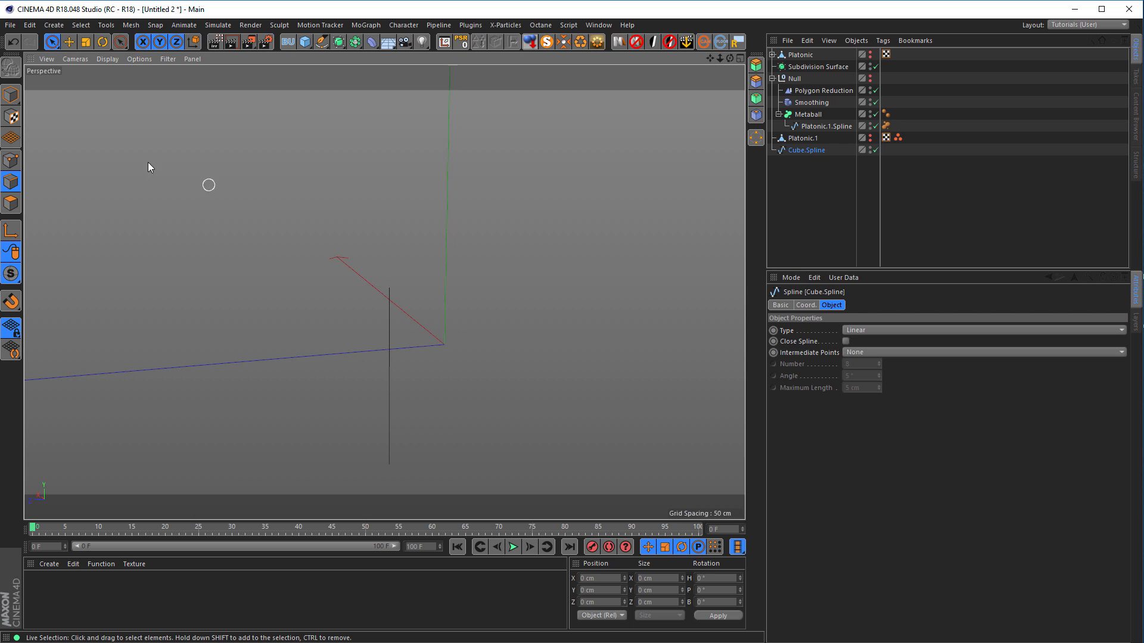
pyautogui.click(11, 95)
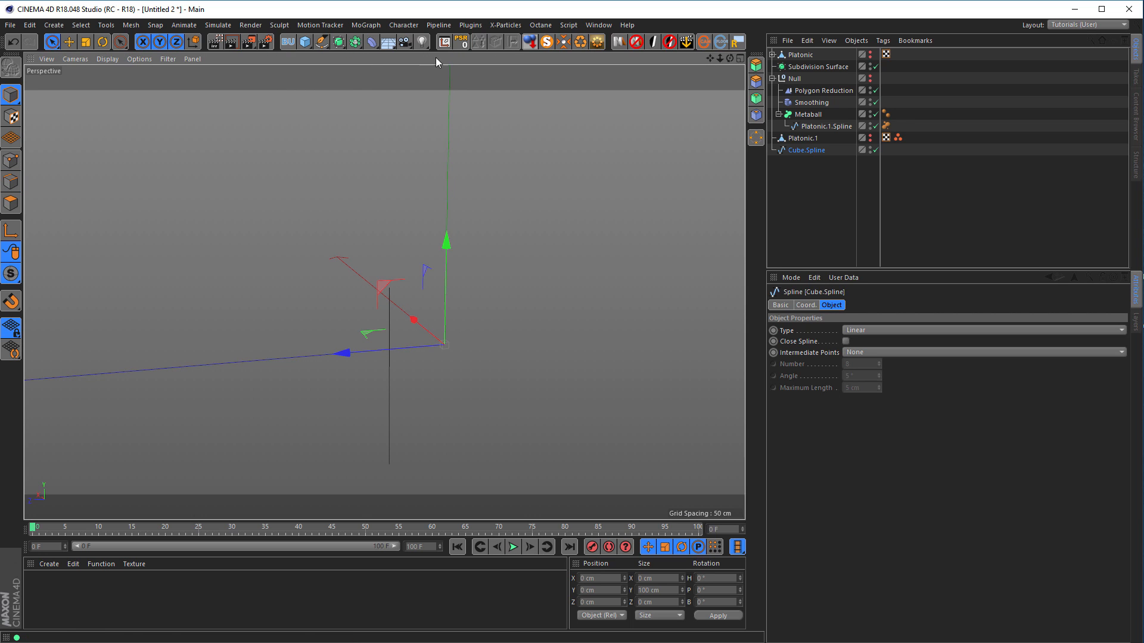
pyautogui.click(563, 41)
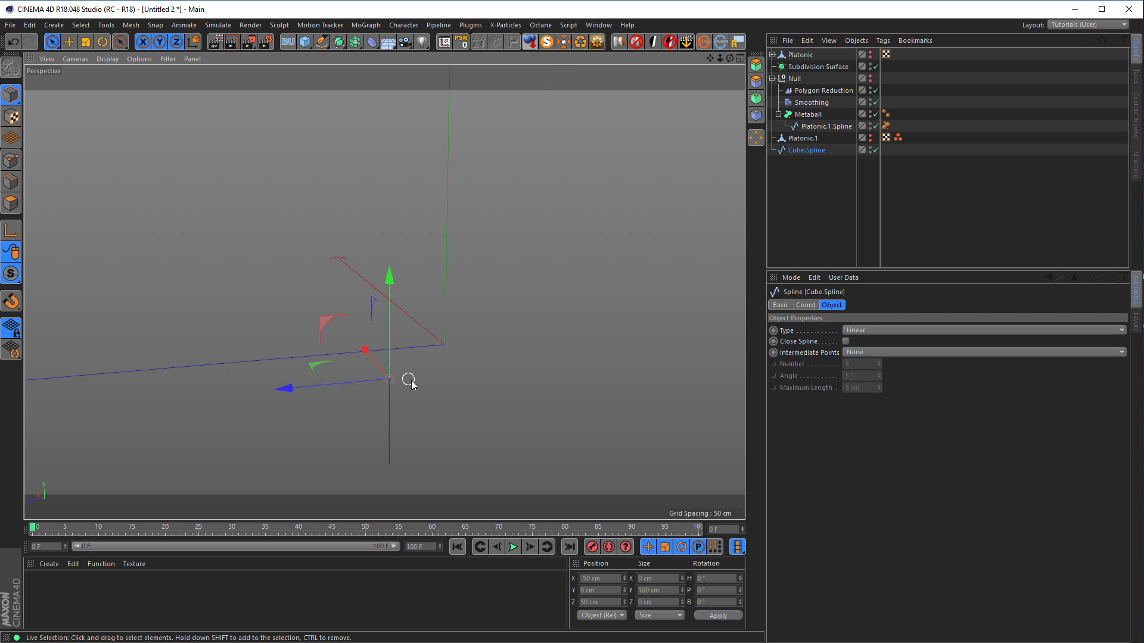
pyautogui.click(460, 46)
# Move Cube.Spline's axis to the line's lower end using Axis Center with Auto Update on and Y at -100%
pyautogui.keyDown('alt'); pyautogui.moveTo(463, 371); pyautogui.dragTo(413, 356); pyautogui.keyUp('alt')
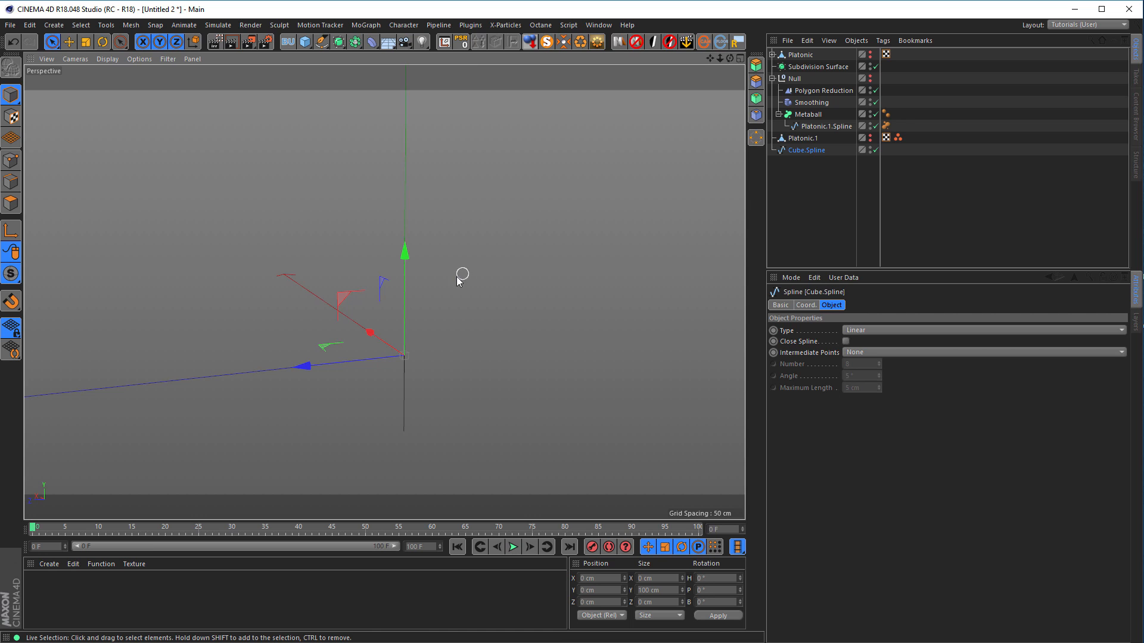
pyautogui.keyDown('alt'); pyautogui.moveTo(401, 320); pyautogui.dragTo(387, 317); pyautogui.keyUp('alt')
pyautogui.keyDown('alt'); pyautogui.moveTo(427, 351); pyautogui.dragTo(434, 352); pyautogui.keyUp('alt')
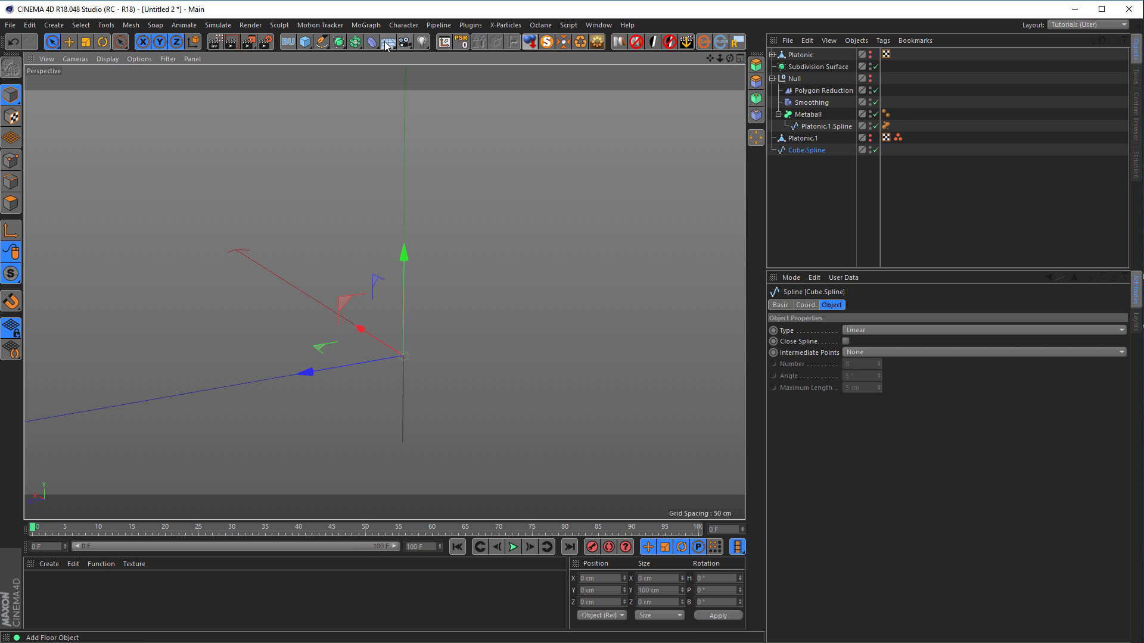
pyautogui.click(444, 46)
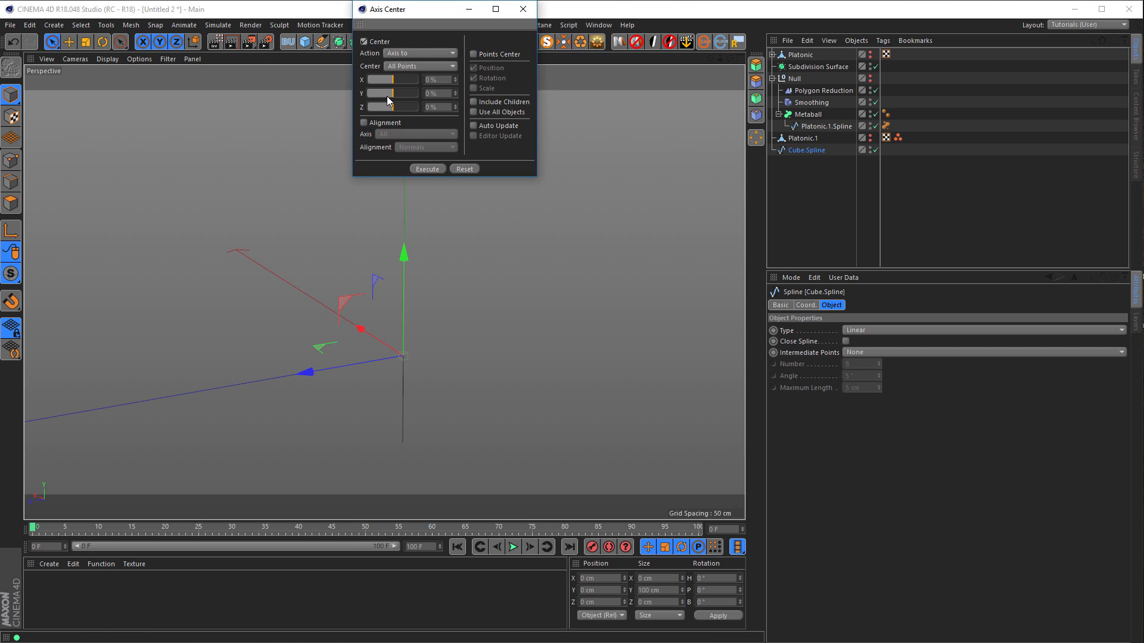
pyautogui.click(474, 126)
pyautogui.click(458, 171)
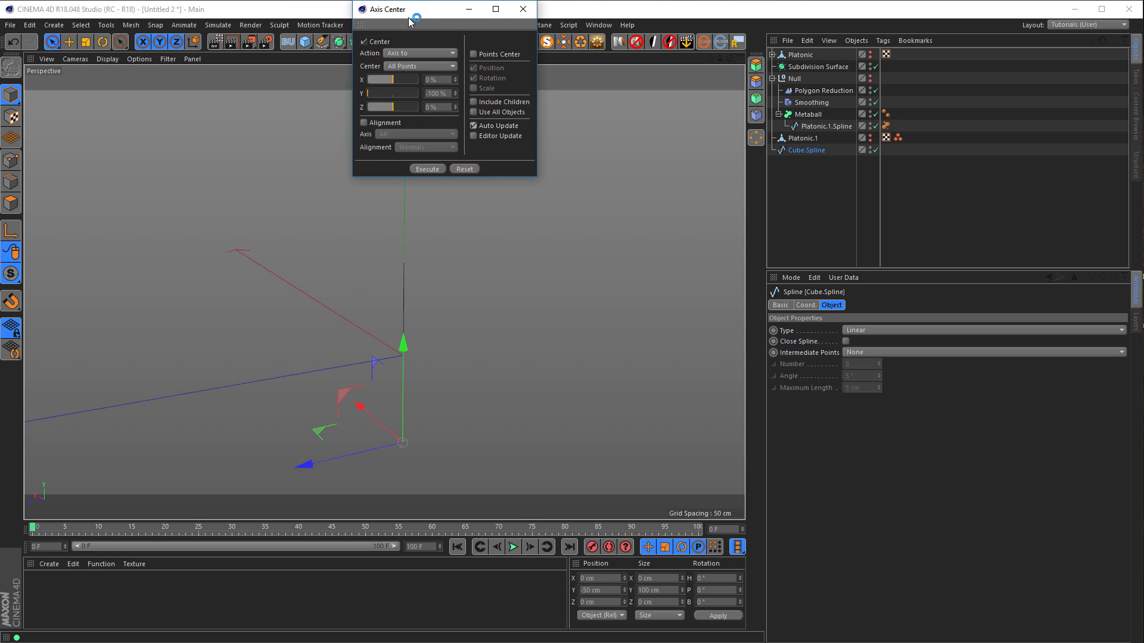
pyautogui.moveTo(414, 9); pyautogui.dragTo(622, 101)
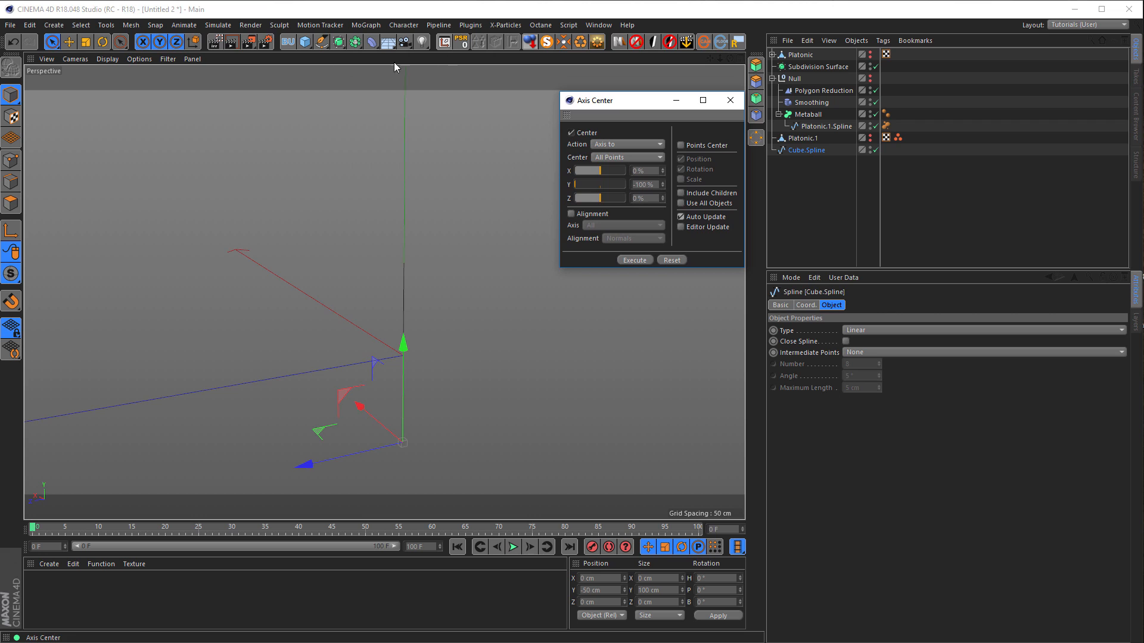
pyautogui.click(131, 25)
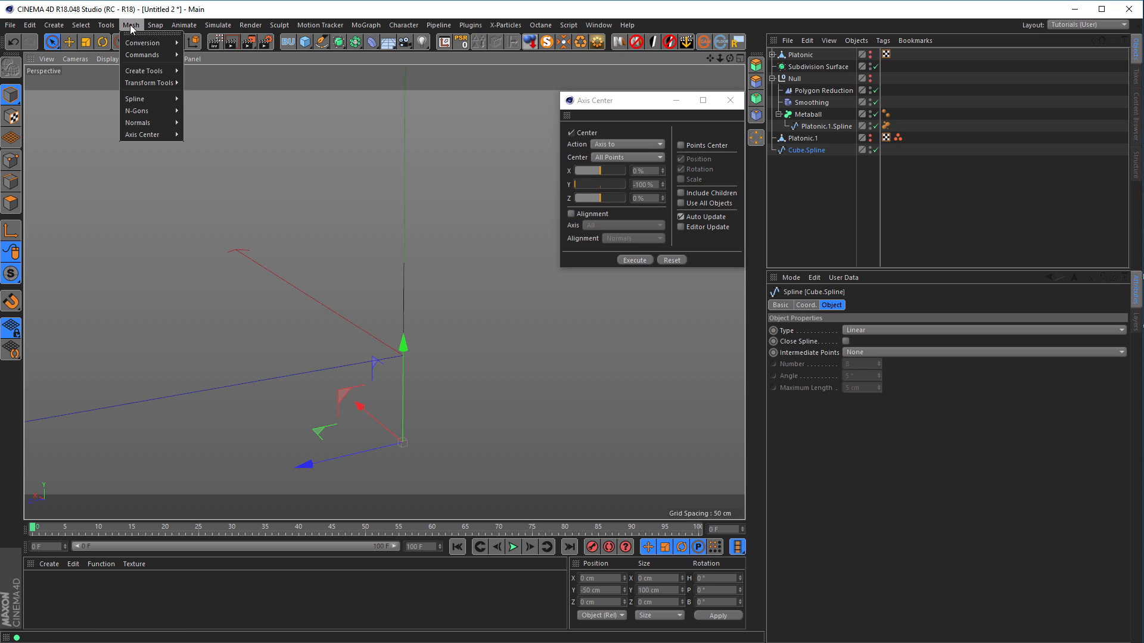
pyautogui.moveTo(152, 135)
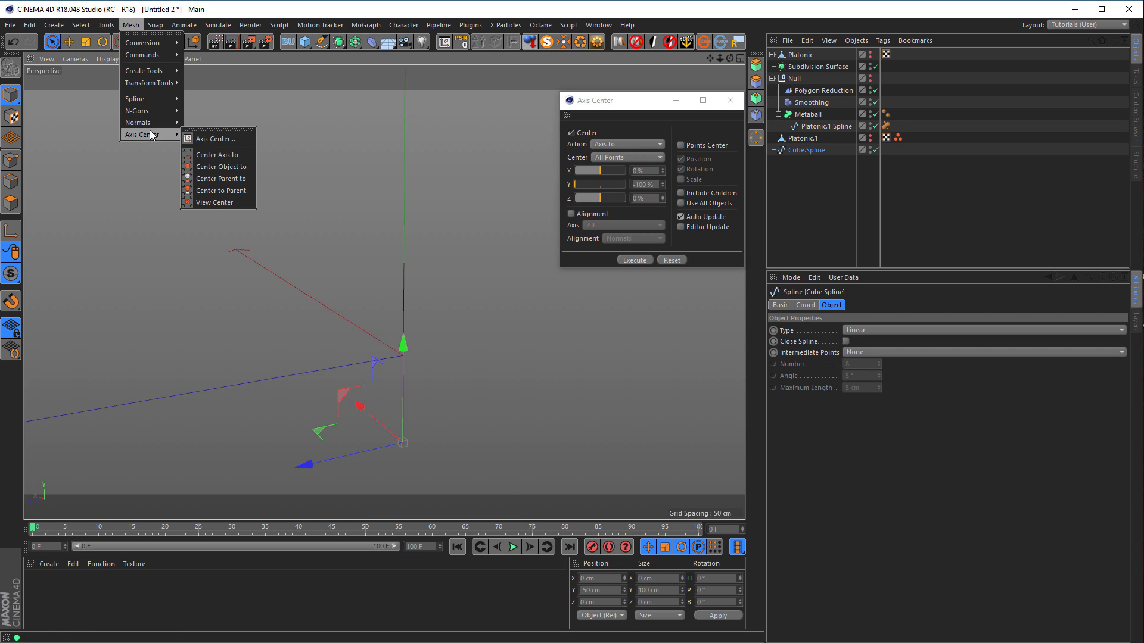
pyautogui.click(641, 111)
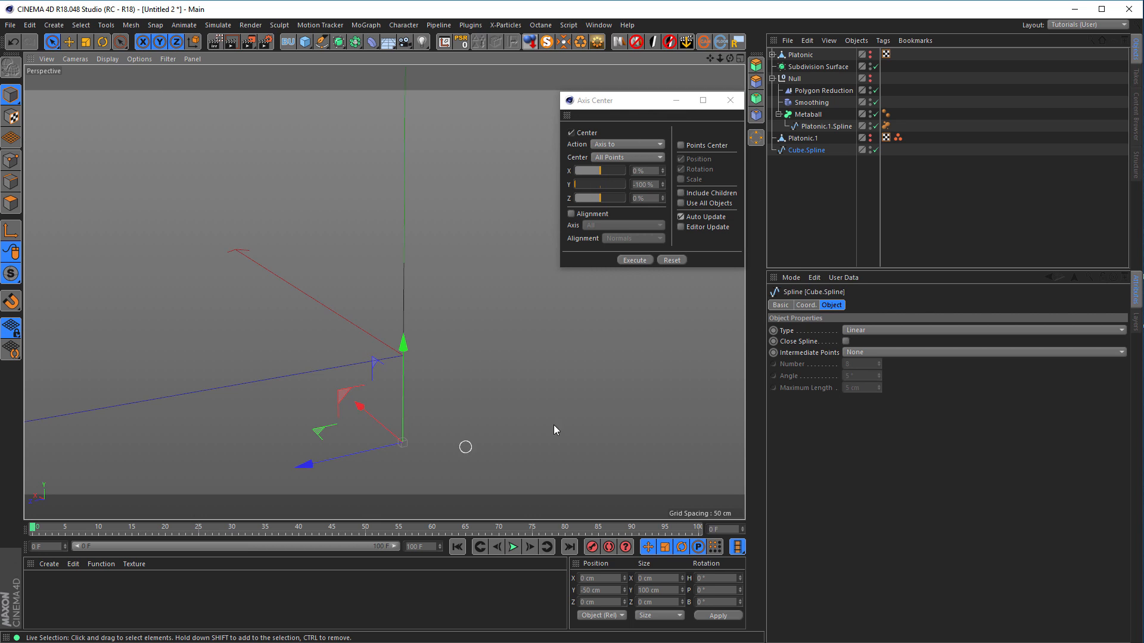
# Close Axis Center and reset Cube.Spline's PSR so that its lower end sits at the world origin
pyautogui.click(729, 100)
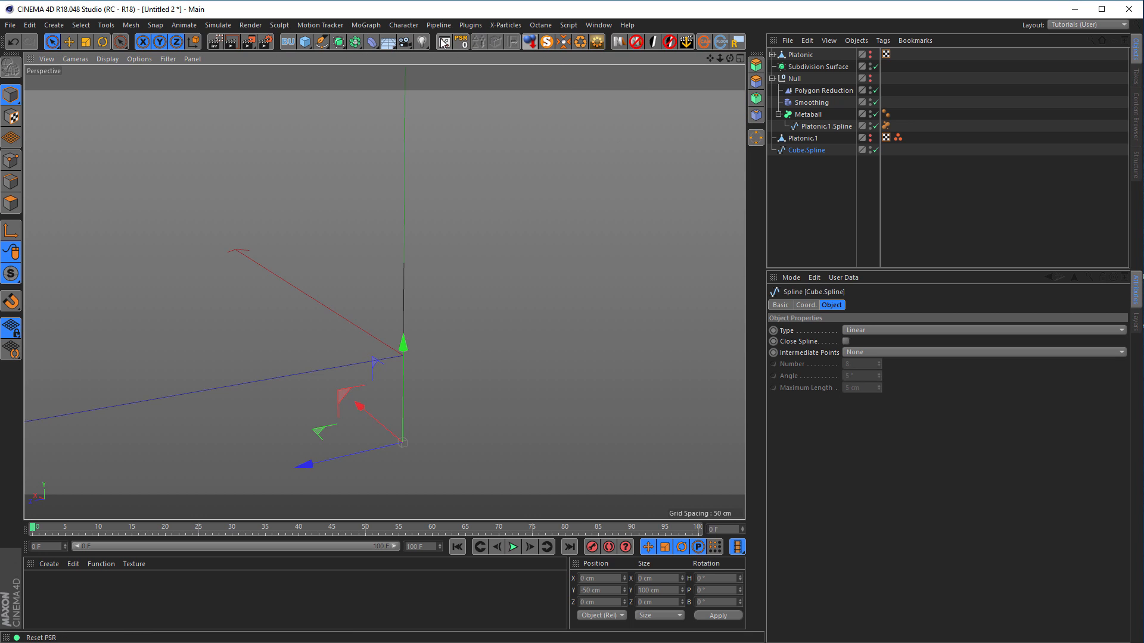
pyautogui.click(463, 45)
pyautogui.keyDown('alt'); pyautogui.moveTo(417, 370); pyautogui.dragTo(483, 379); pyautogui.keyUp('alt')
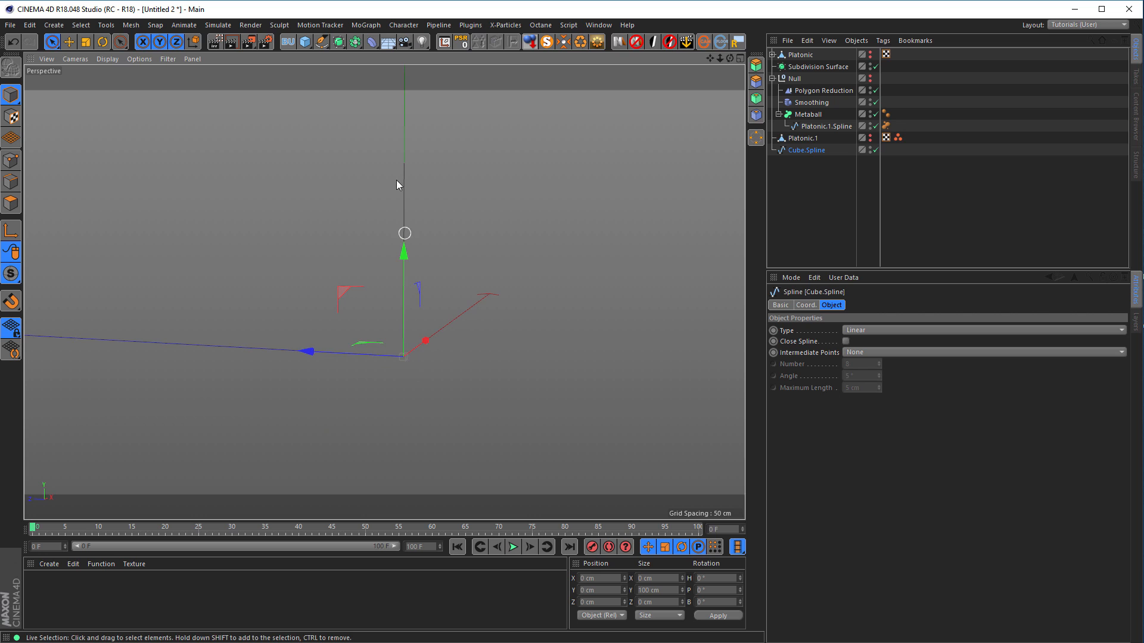
pyautogui.keyDown('alt'); pyautogui.moveTo(427, 340); pyautogui.dragTo(442, 208); pyautogui.keyUp('alt')
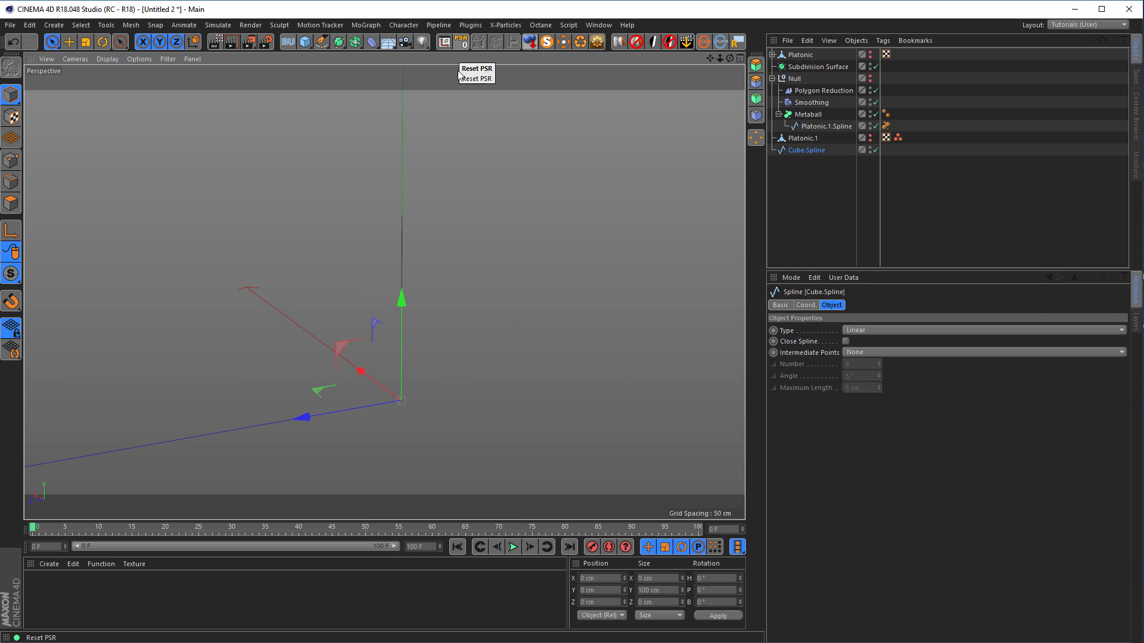
# Locate the Reset PSR command among the character commands and through a command search for "psr"
pyautogui.click(411, 25)
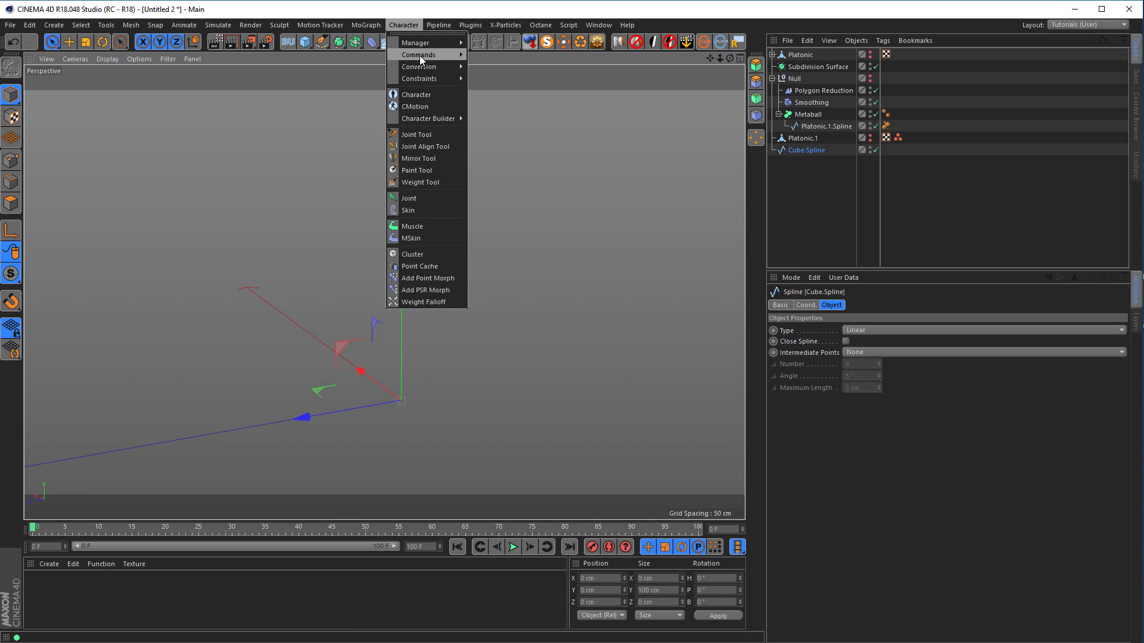
pyautogui.moveTo(419, 55)
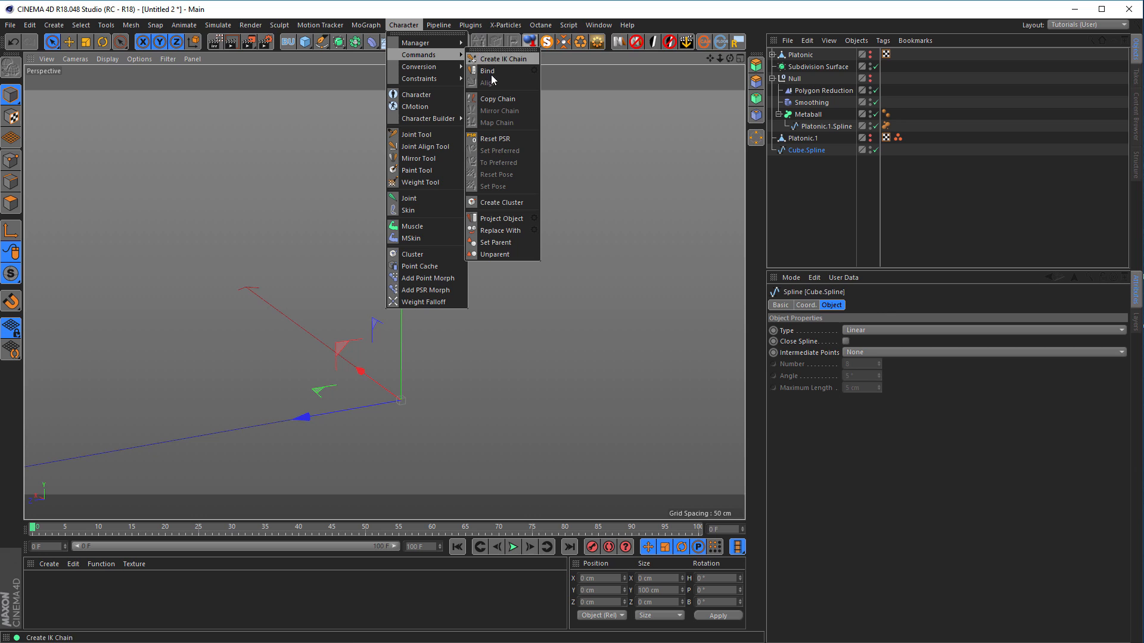
pyautogui.click(665, 24)
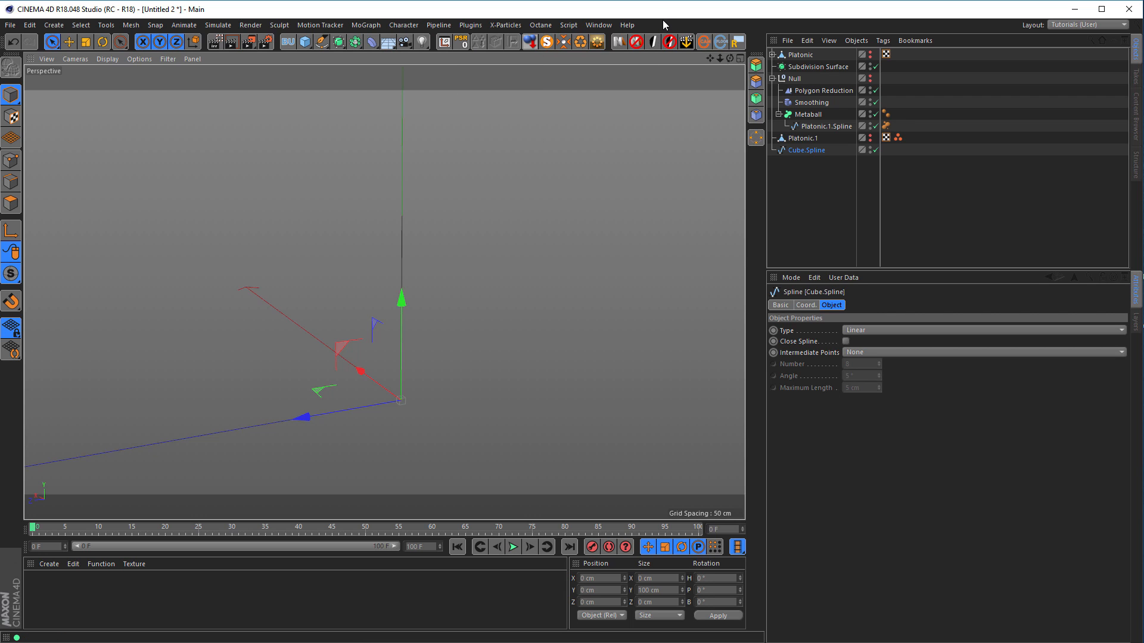
pyautogui.hotkey('shift', 'c')
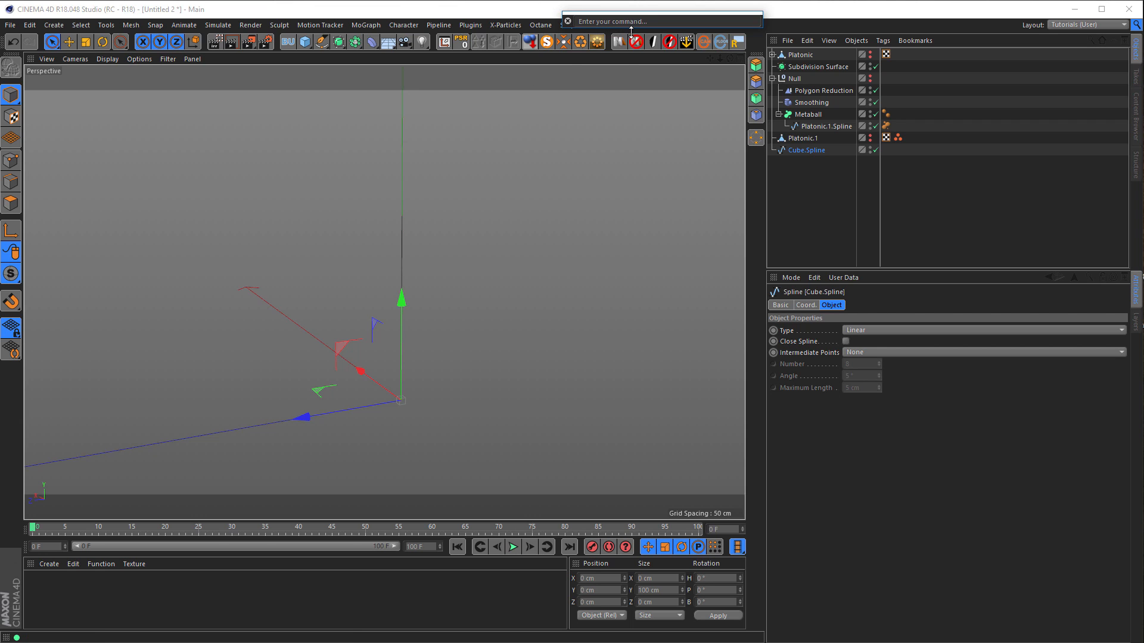
pyautogui.moveTo(631, 32); pyautogui.dragTo(635, 146)
pyautogui.moveTo(667, 12); pyautogui.dragTo(675, 148)
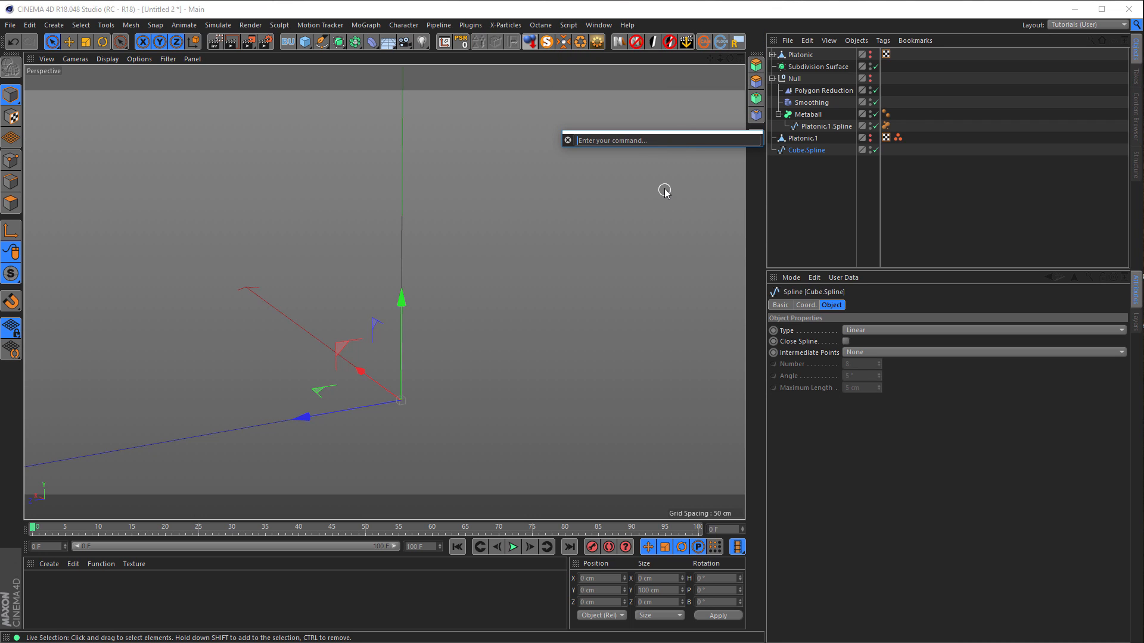
pyautogui.write('psr')
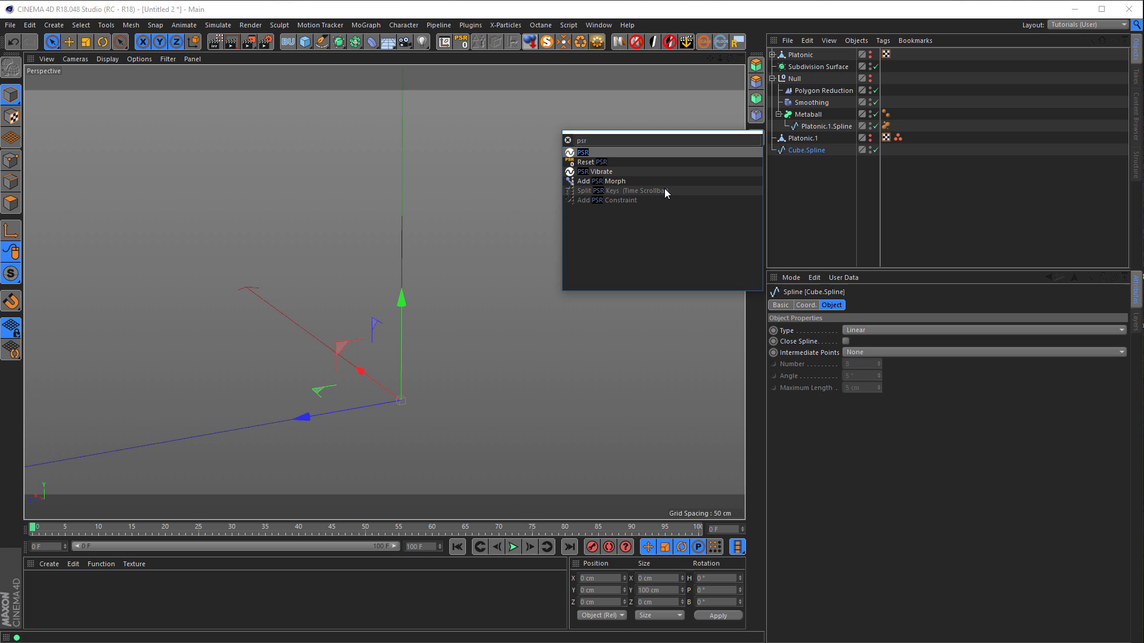
pyautogui.click(587, 165)
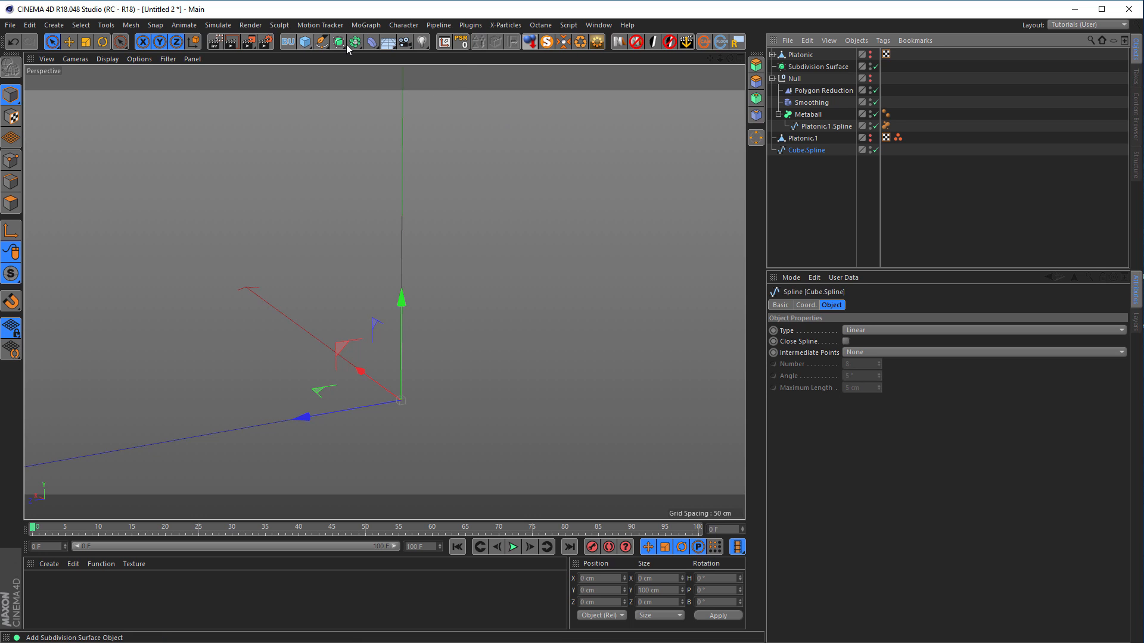
# Add a Cloner as the parent of Cube.Spline and set its mode to Object
pyautogui.click(363, 25)
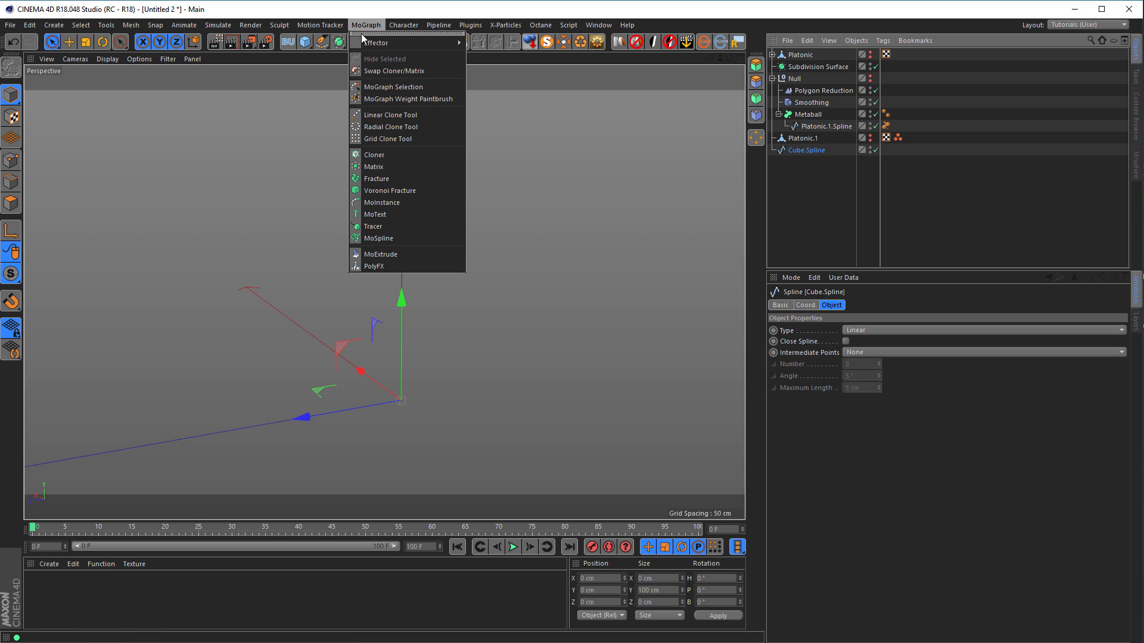
pyautogui.click(374, 155)
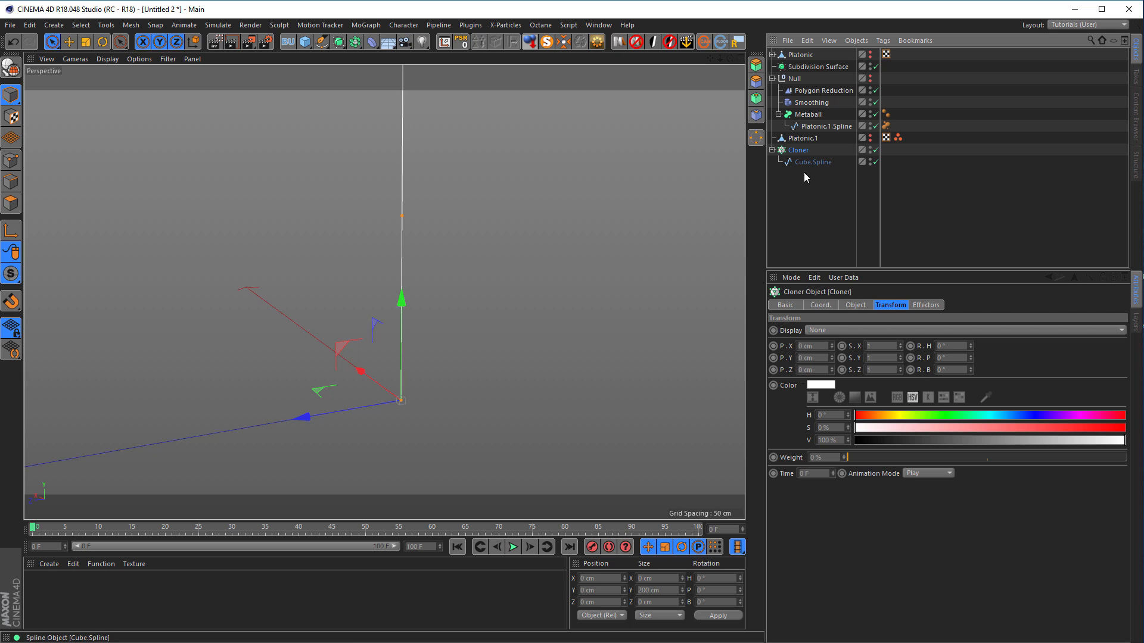
pyautogui.click(822, 331)
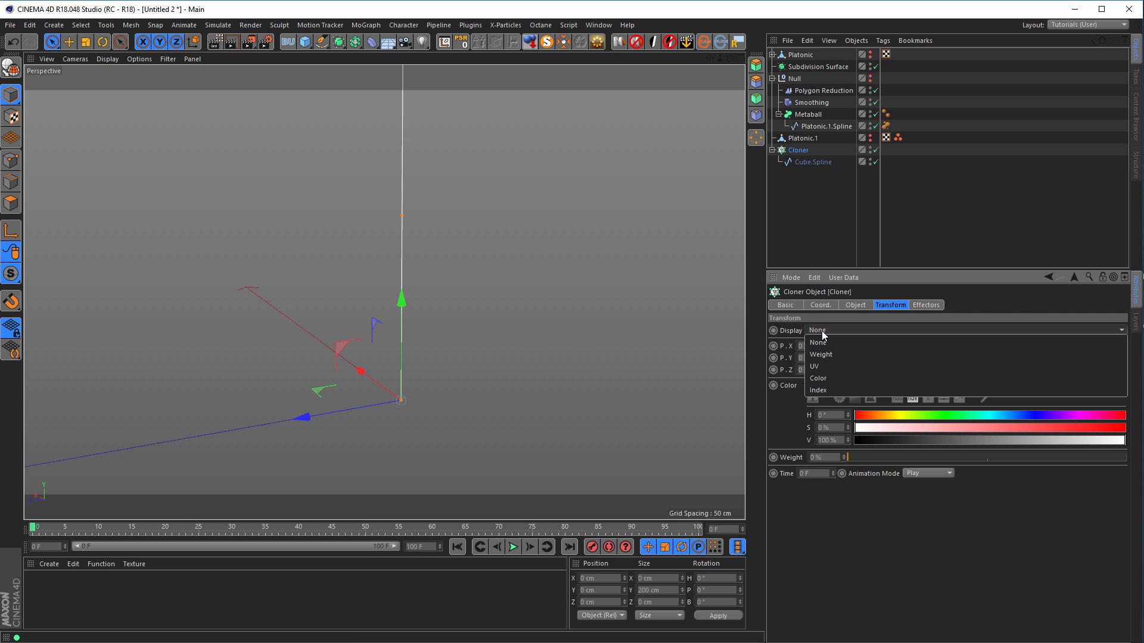
pyautogui.click(831, 331)
pyautogui.click(853, 305)
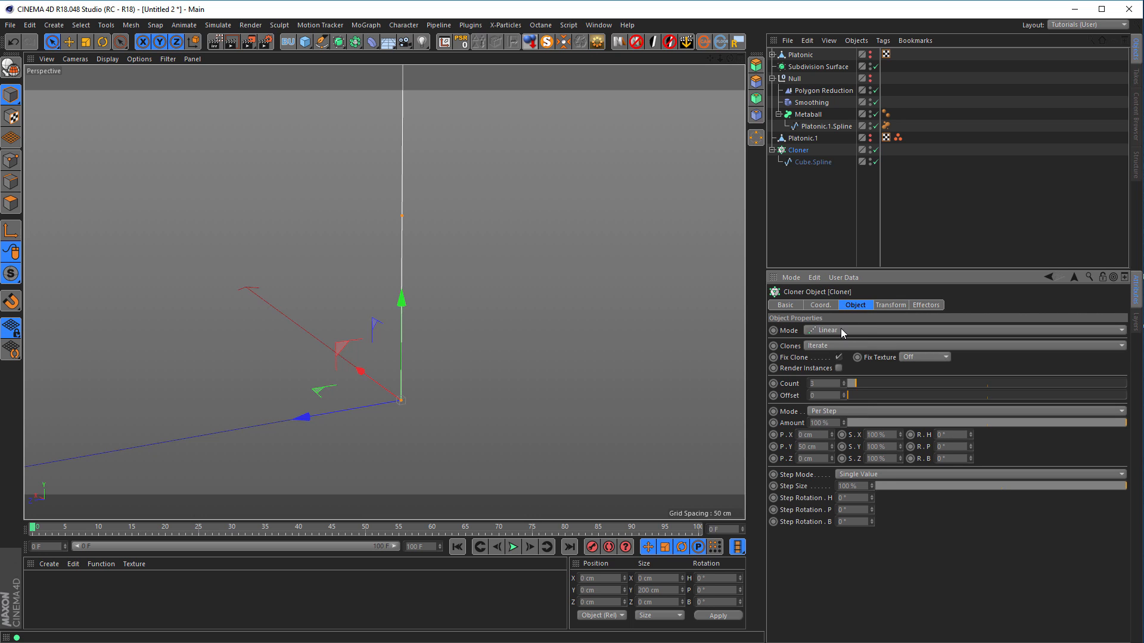
pyautogui.click(841, 331)
pyautogui.click(840, 343)
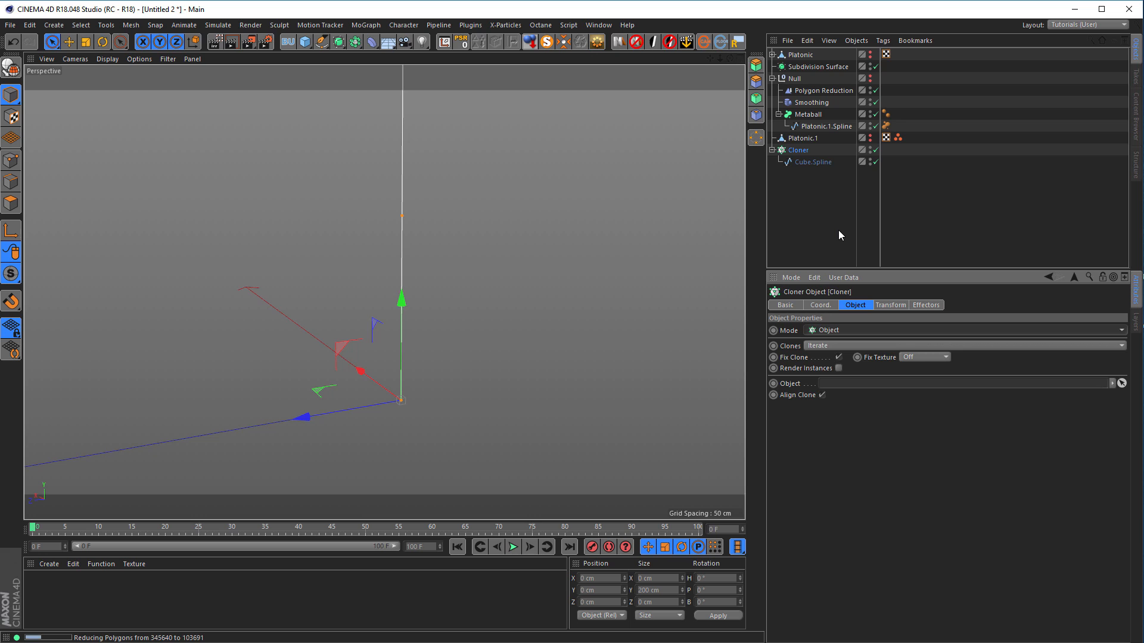
# Assign Platonic.1's point selection as the Cloner's object and set the distribution to Vertex
pyautogui.click(898, 137)
pyautogui.moveTo(906, 224); pyautogui.dragTo(856, 384)
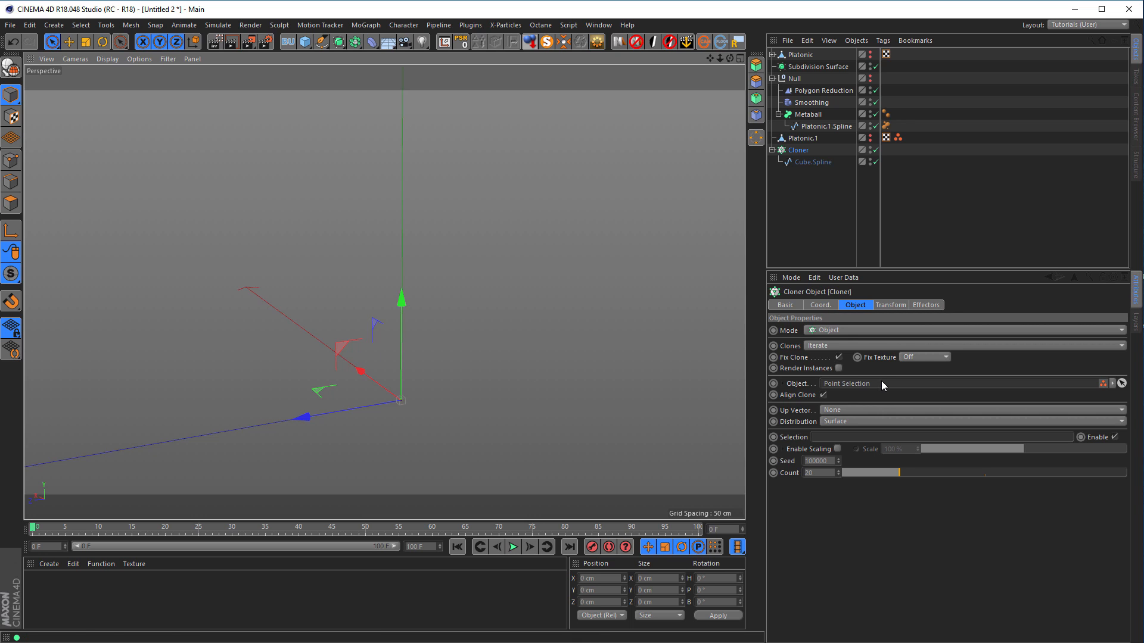
pyautogui.click(844, 420)
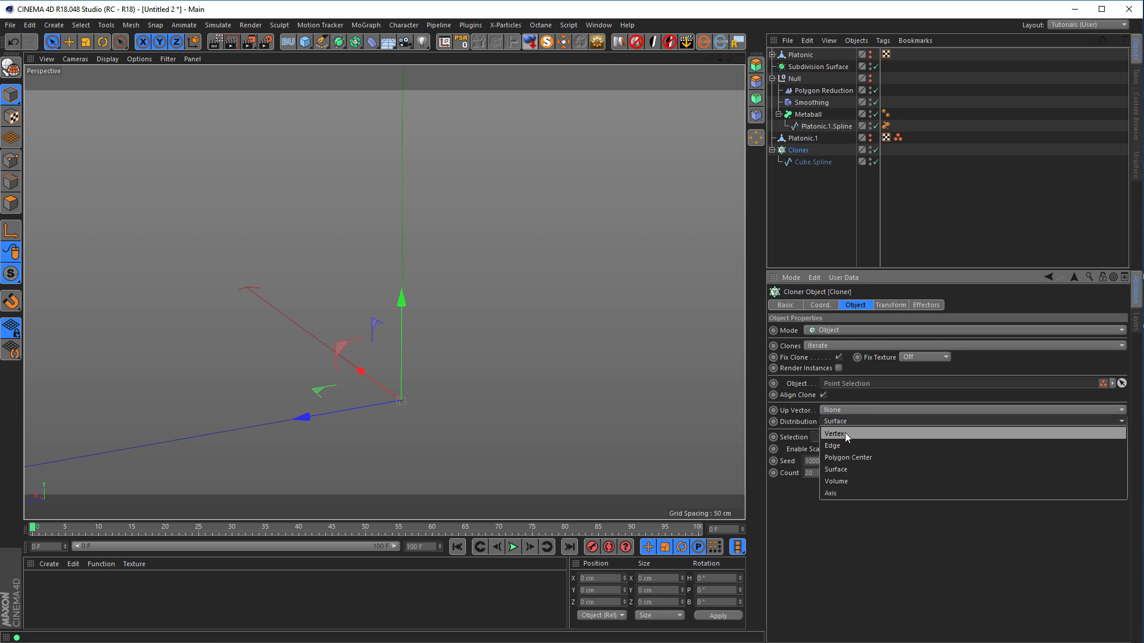
pyautogui.click(845, 434)
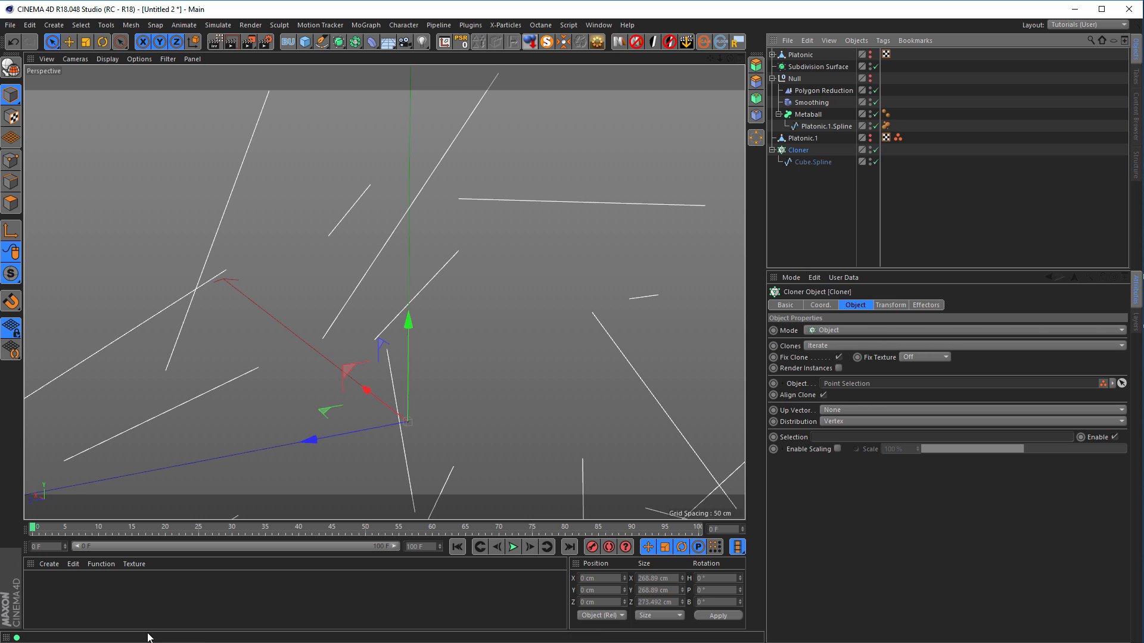
# Turn the Null group's viewport visibility back on to compare the metaball sculpture with the cloned lines
pyautogui.scroll(-6, 458, 301)
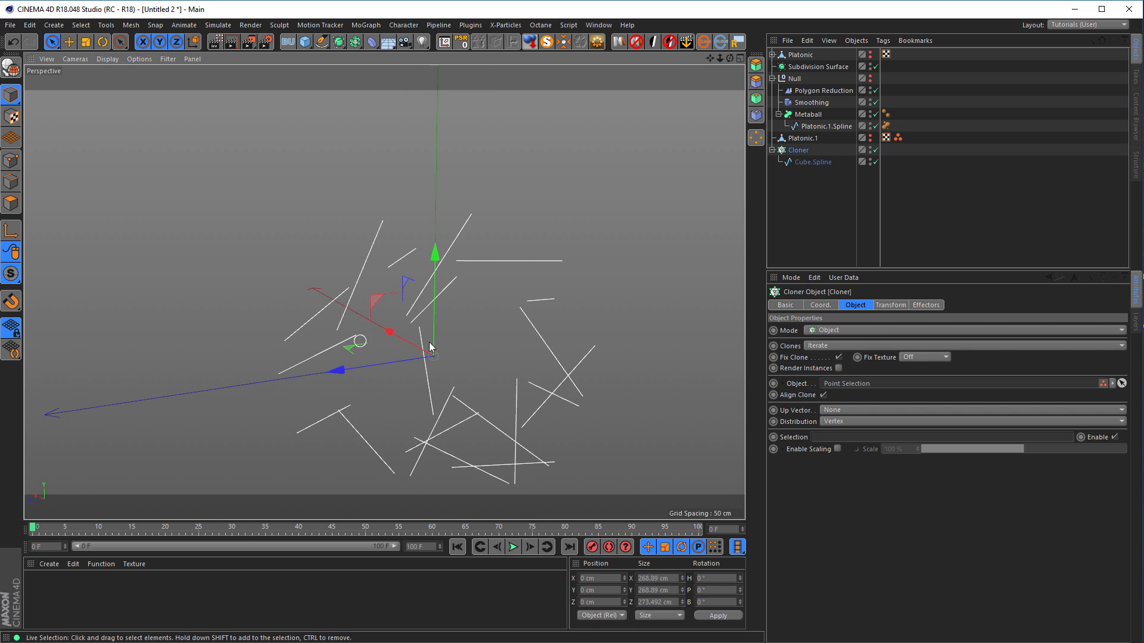
pyautogui.moveTo(420, 320)
pyautogui.keyDown('alt'); pyautogui.mouseDown(button='middle')
pyautogui.moveTo(472, 312)
pyautogui.moveTo(349, 277)
pyautogui.mouseUp(button='middle'); pyautogui.keyUp('alt')
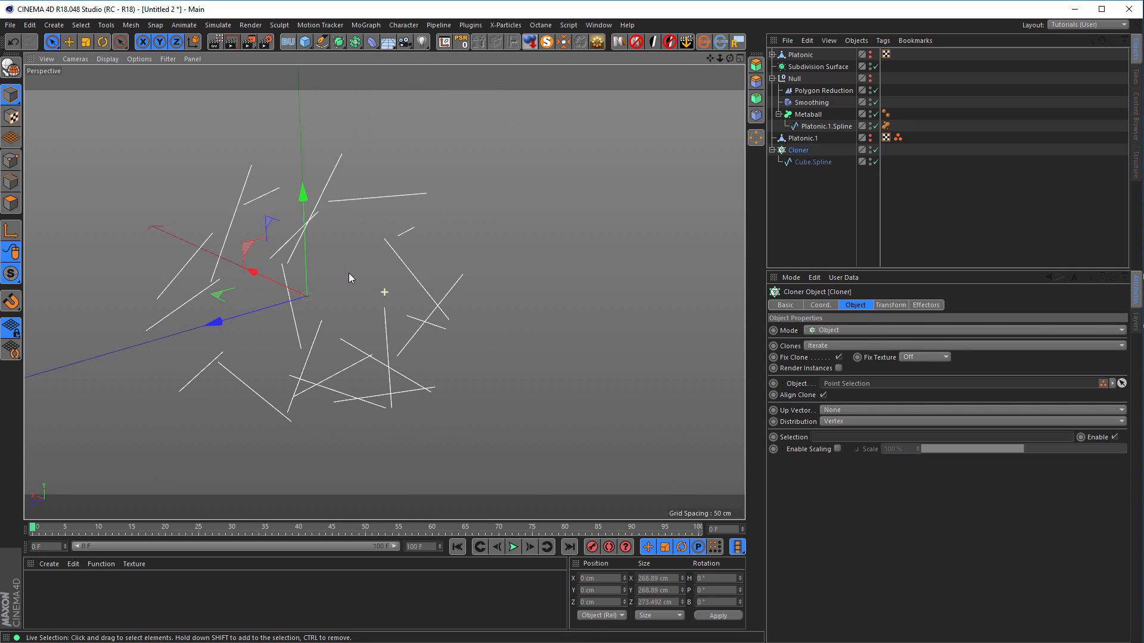
pyautogui.keyDown('alt'); pyautogui.moveTo(309, 239); pyautogui.dragTo(411, 268); pyautogui.keyUp('alt')
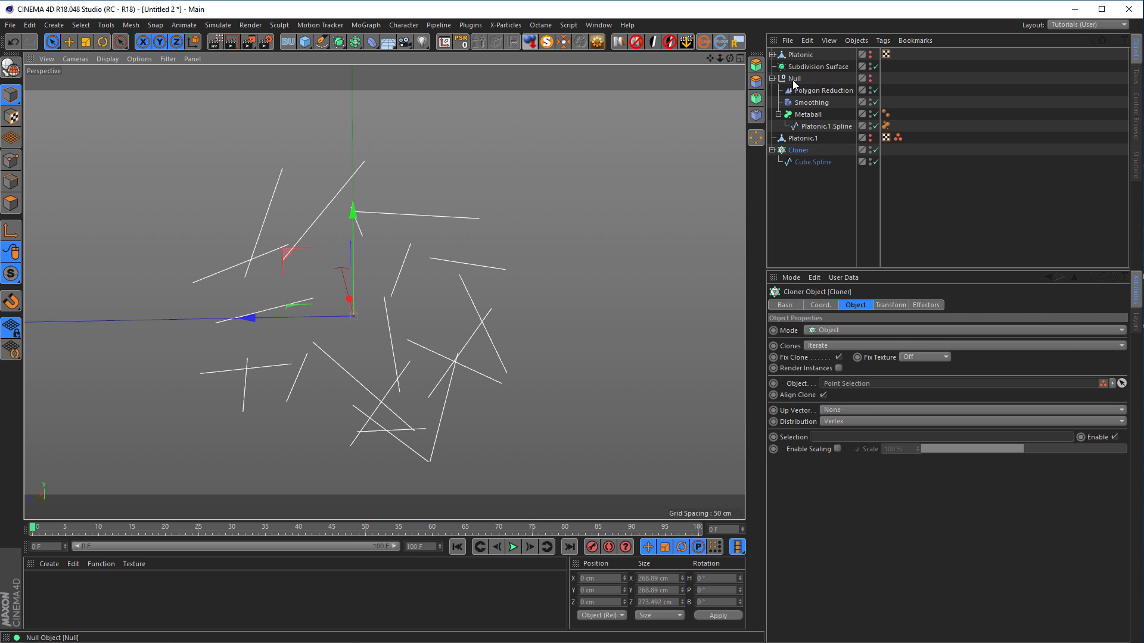
pyautogui.click(870, 76)
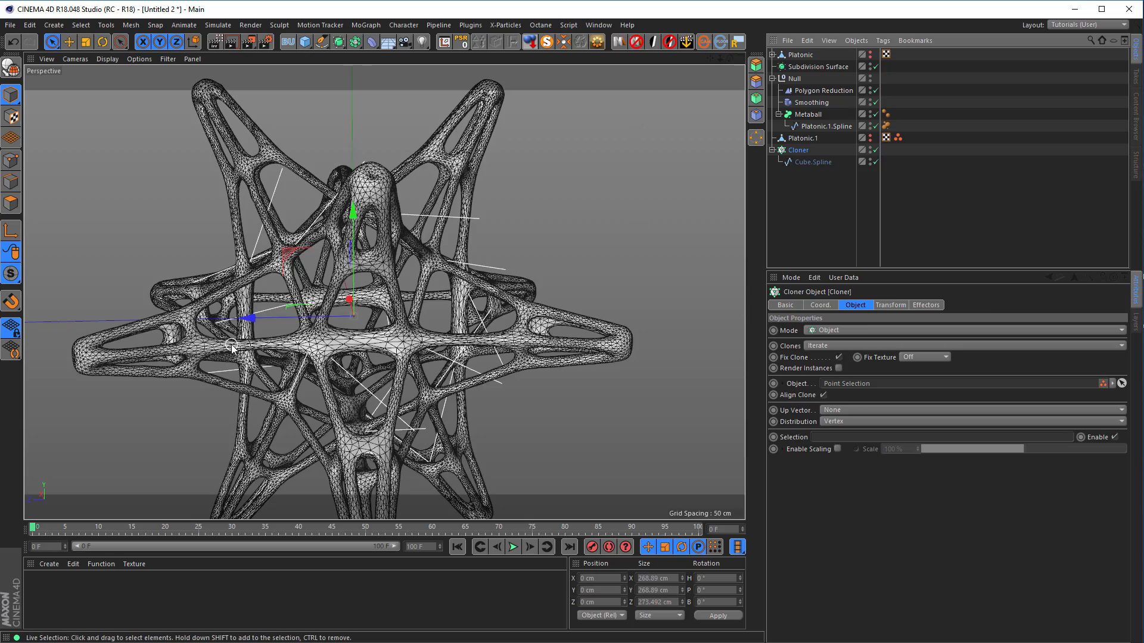
pyautogui.moveTo(327, 349)
pyautogui.keyDown('alt'); pyautogui.mouseDown()
pyautogui.moveTo(387, 345)
pyautogui.moveTo(336, 341)
pyautogui.mouseUp(); pyautogui.keyUp('alt')
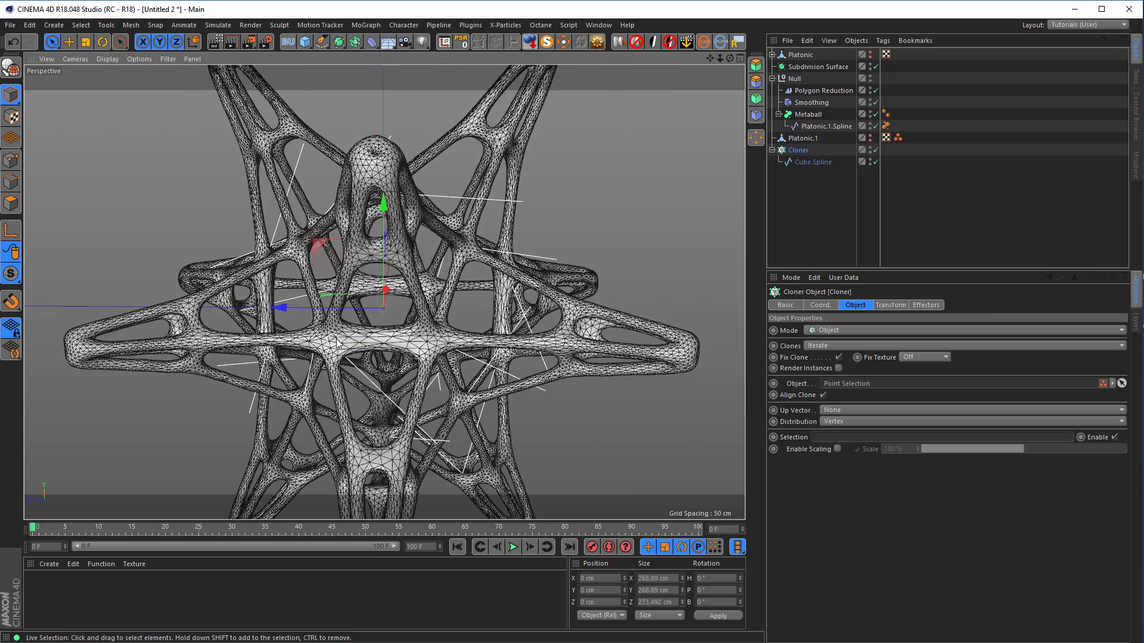
# Open the Cloner's transform settings and switch off the Polygon Reduction, Smoothing and Metaball objects
pyautogui.click(810, 162)
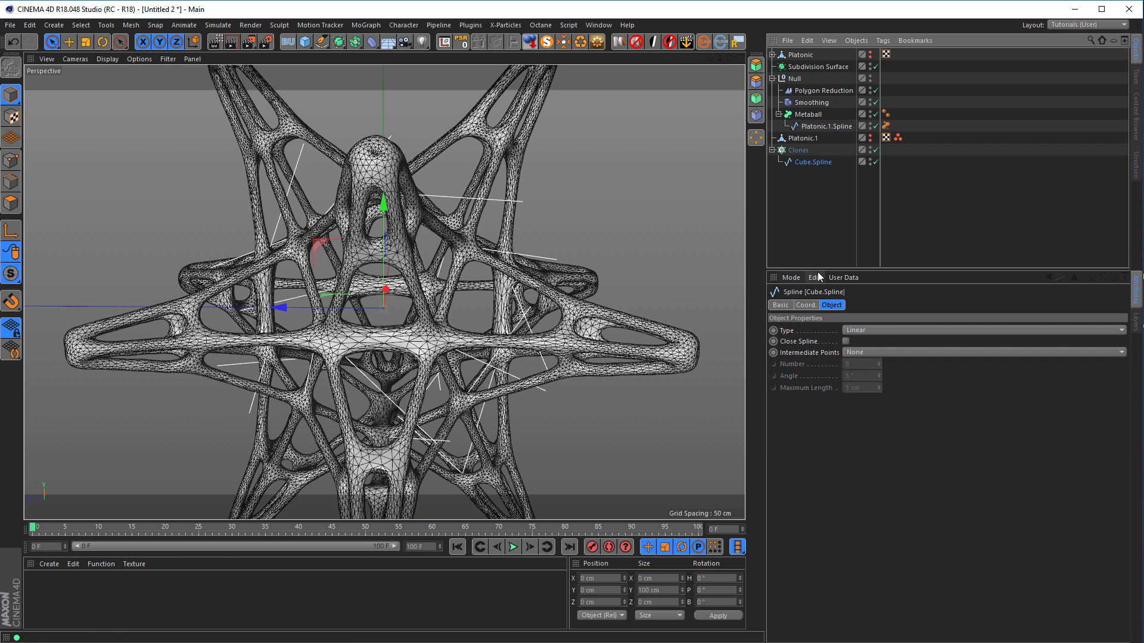
pyautogui.click(800, 151)
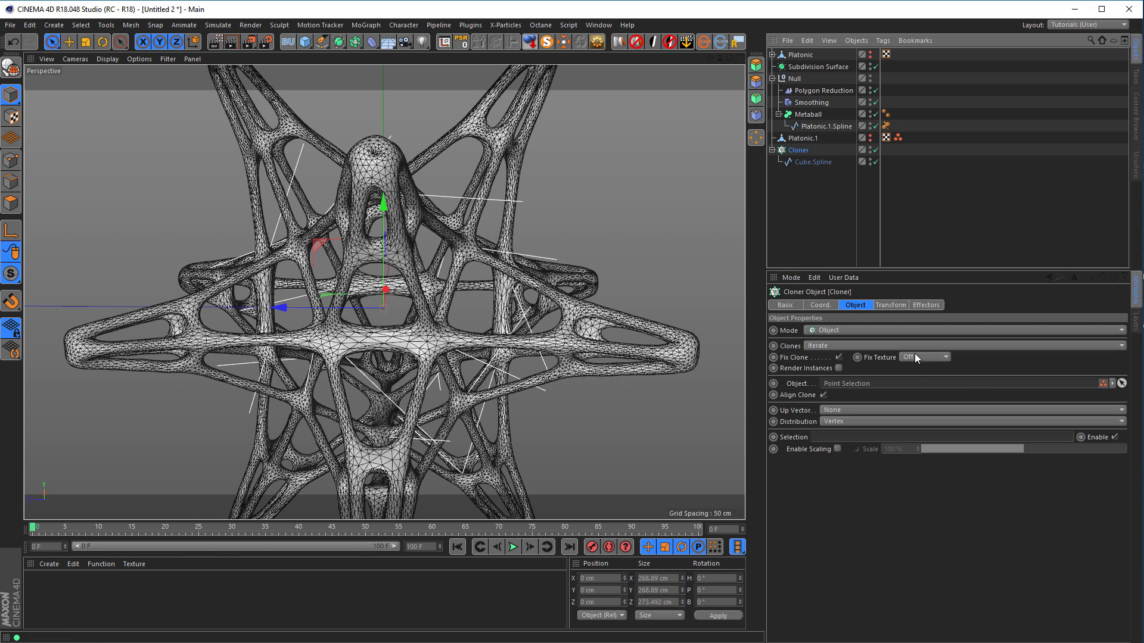
pyautogui.click(890, 305)
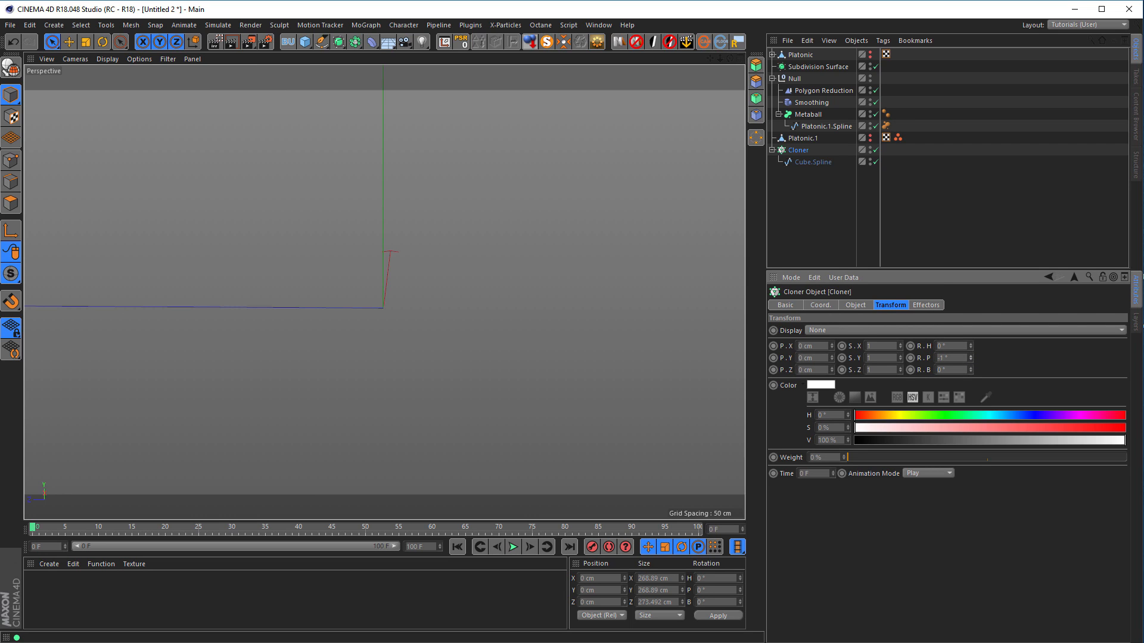
pyautogui.click(875, 90)
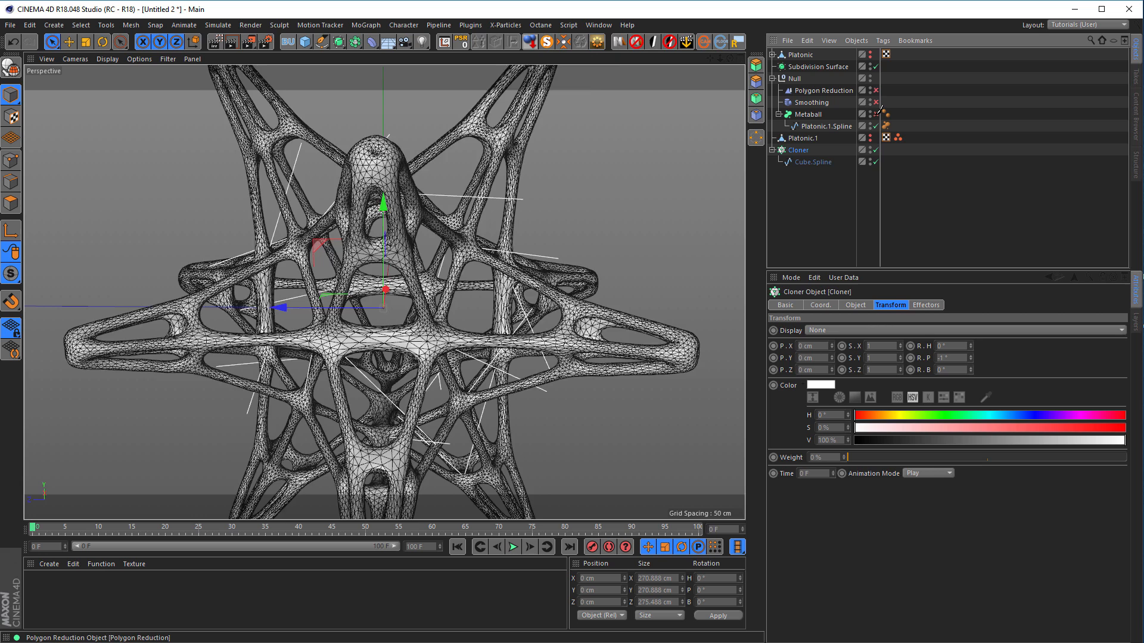
pyautogui.click(876, 114)
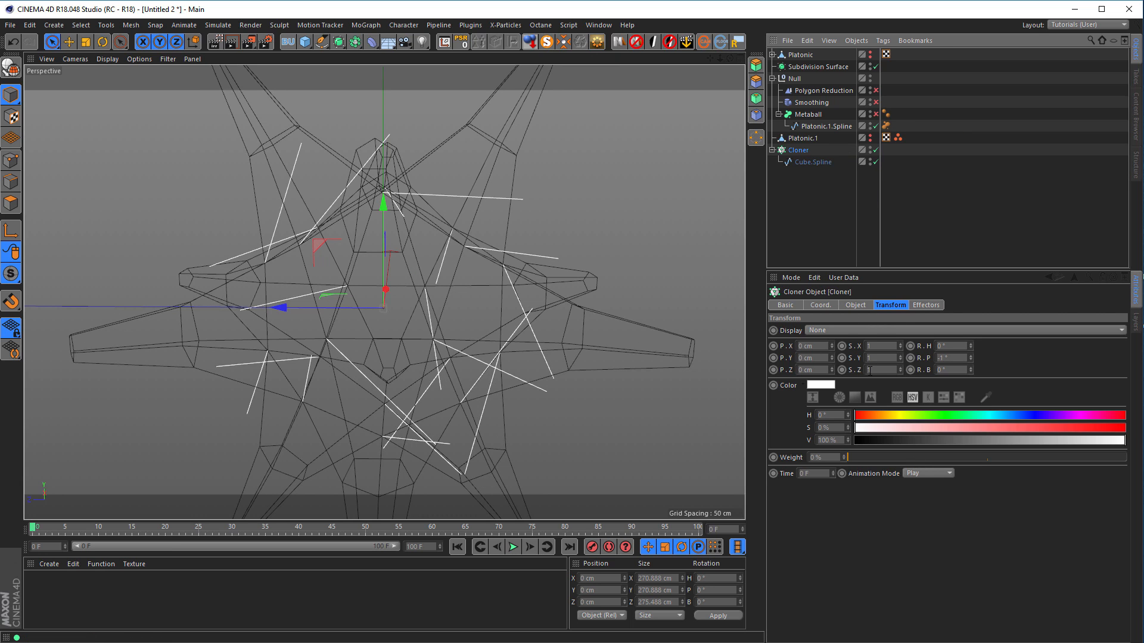
# Set the Cloner's transform rotation R.P to -90° so the cloned lines point outward from the star
pyautogui.moveTo(970, 357)
pyautogui.mouseDown()
pyautogui.moveTo(970, 348)
pyautogui.moveTo(970, 376)
pyautogui.mouseUp()
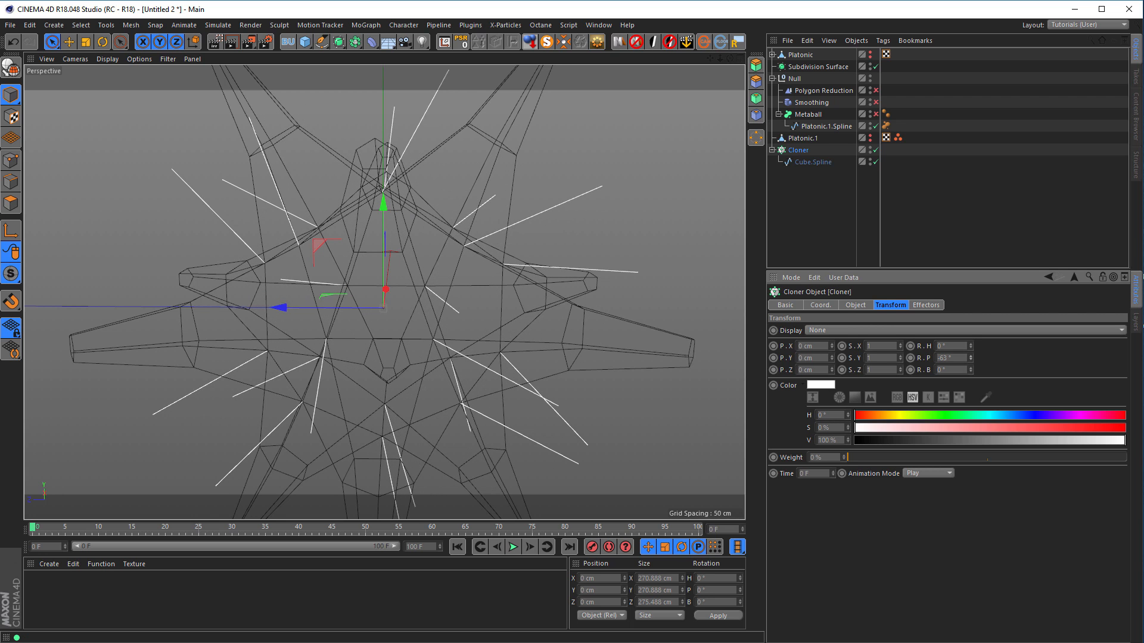
pyautogui.write('-90')
pyautogui.press('Return')
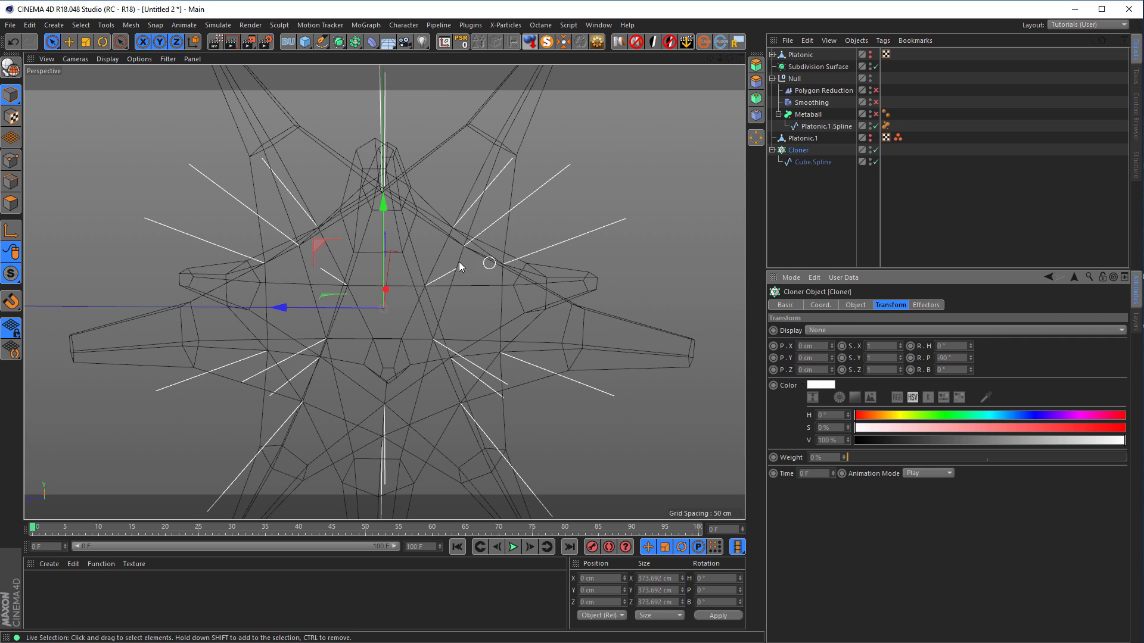
pyautogui.scroll(-5, 459, 262)
pyautogui.keyDown('alt'); pyautogui.moveTo(458, 262); pyautogui.dragTo(420, 301); pyautogui.keyUp('alt')
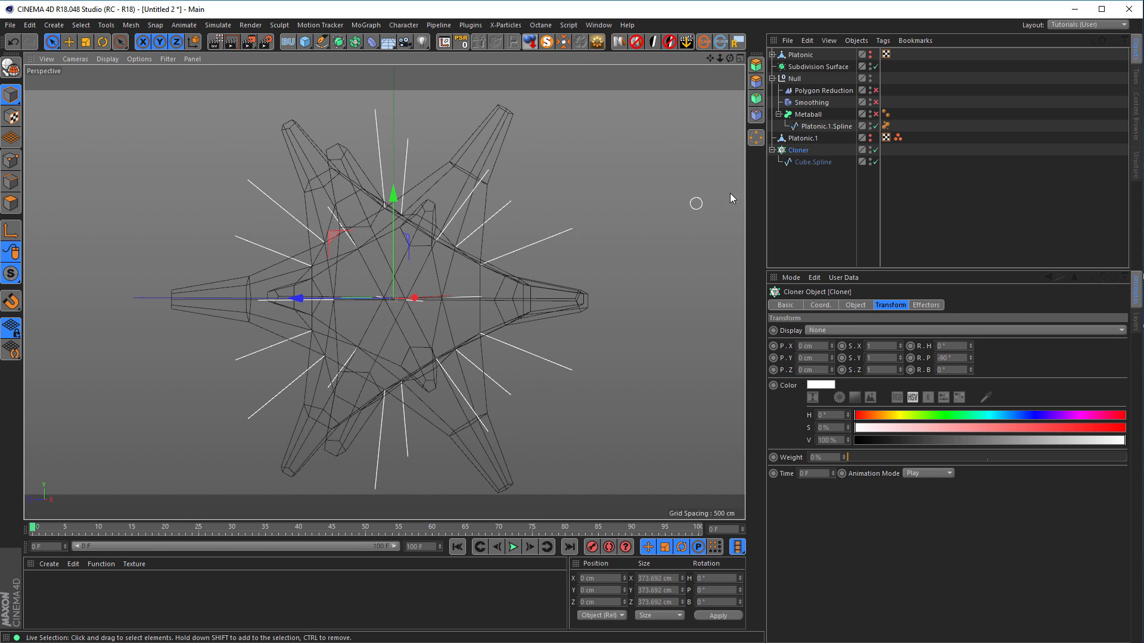
# Scale Cube.Spline down along its Y axis by roughly a quarter to shorten the cloned lines
pyautogui.click(806, 160)
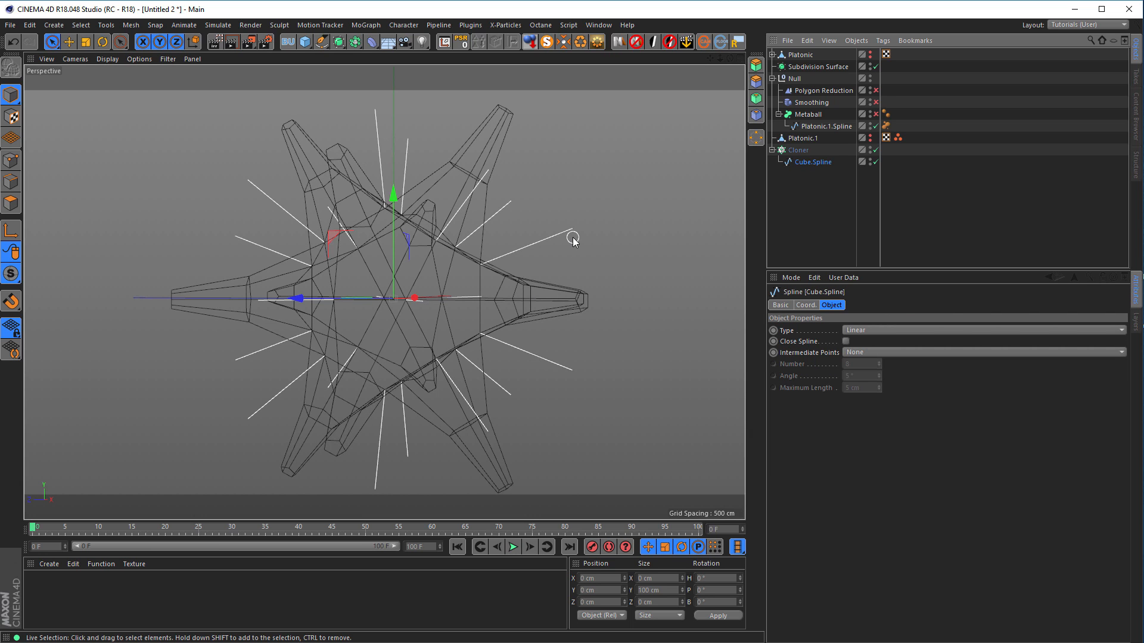
pyautogui.press('t')
pyautogui.moveTo(397, 198); pyautogui.dragTo(394, 214)
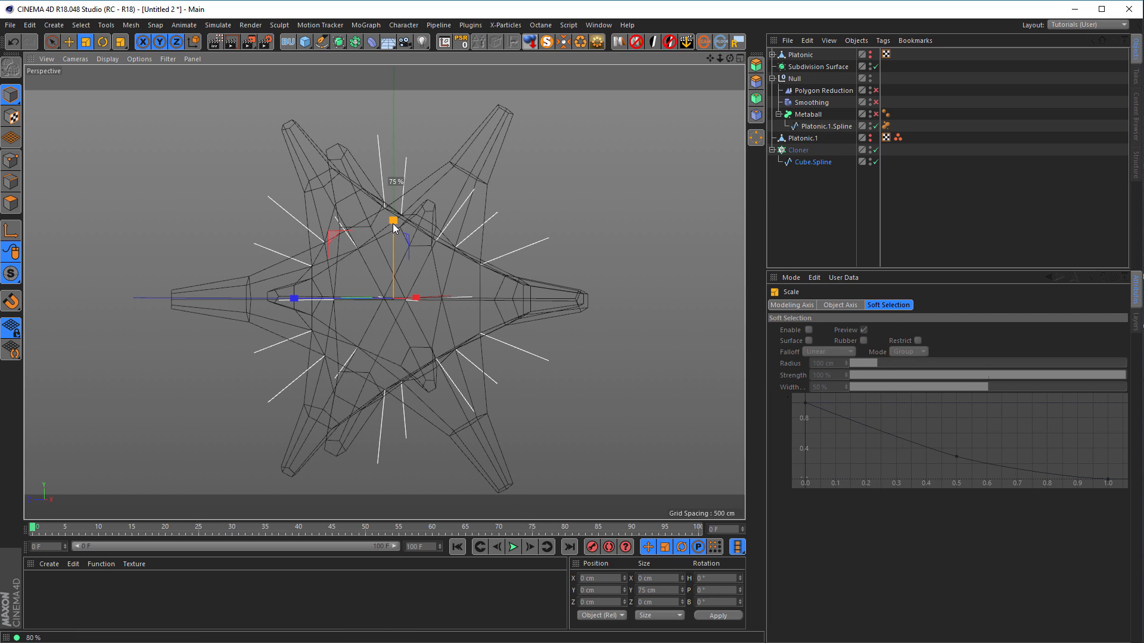
pyautogui.moveTo(393, 227); pyautogui.dragTo(393, 227)
# Nest the Cloner under the Metaball with a copy of Platonic.1.Spline's Metaball tag, and re-enable the Metaball
pyautogui.click(789, 151)
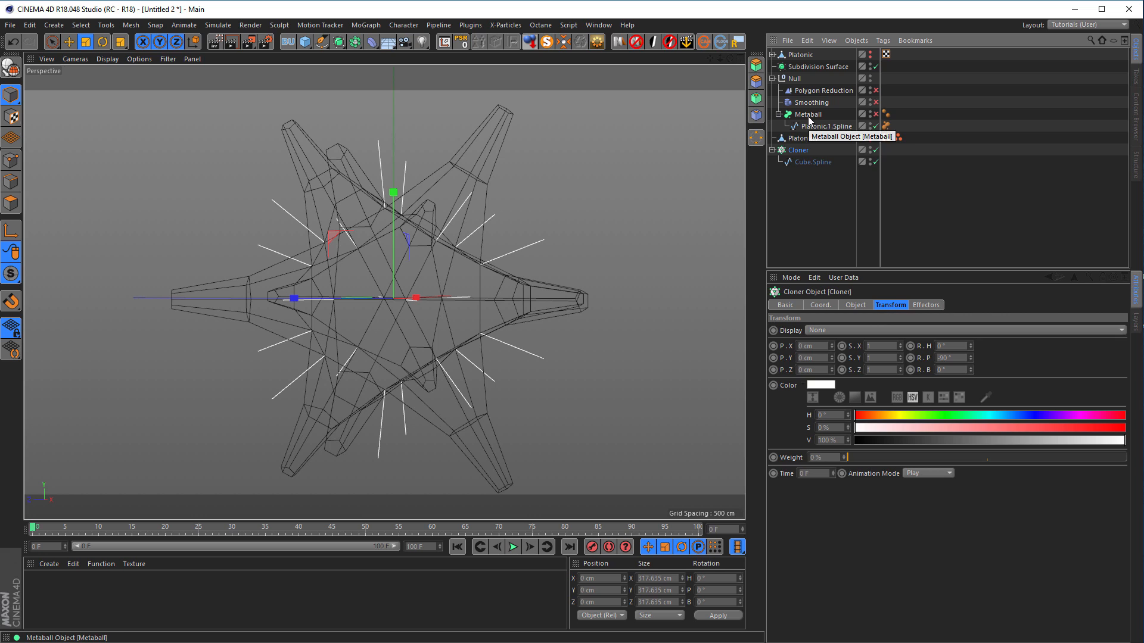
pyautogui.moveTo(789, 152); pyautogui.dragTo(810, 136)
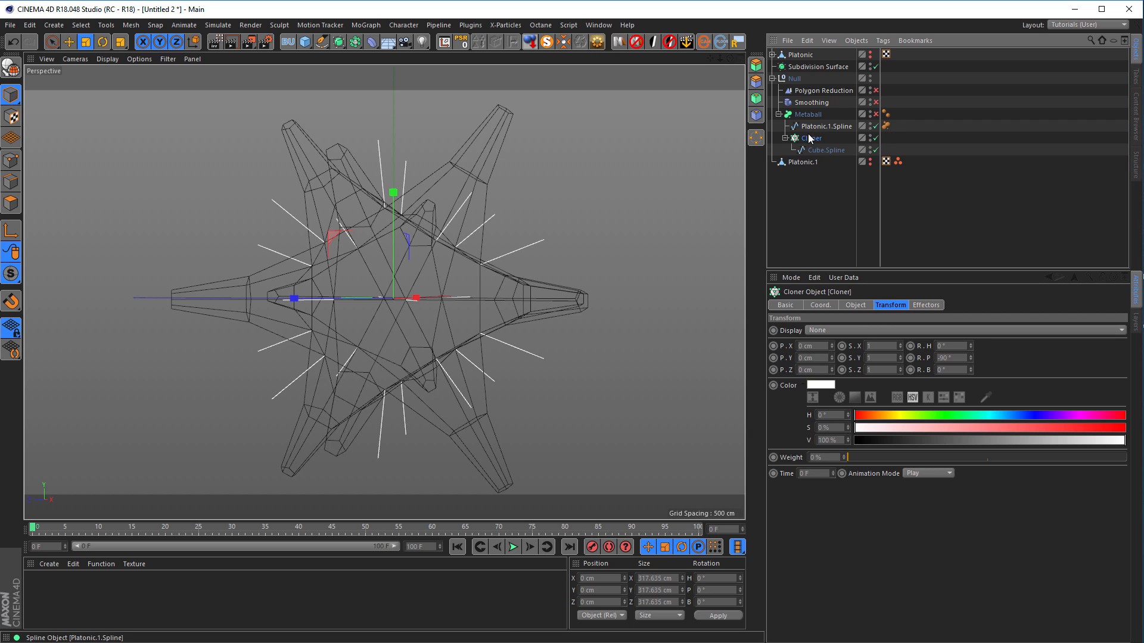
pyautogui.click(886, 125)
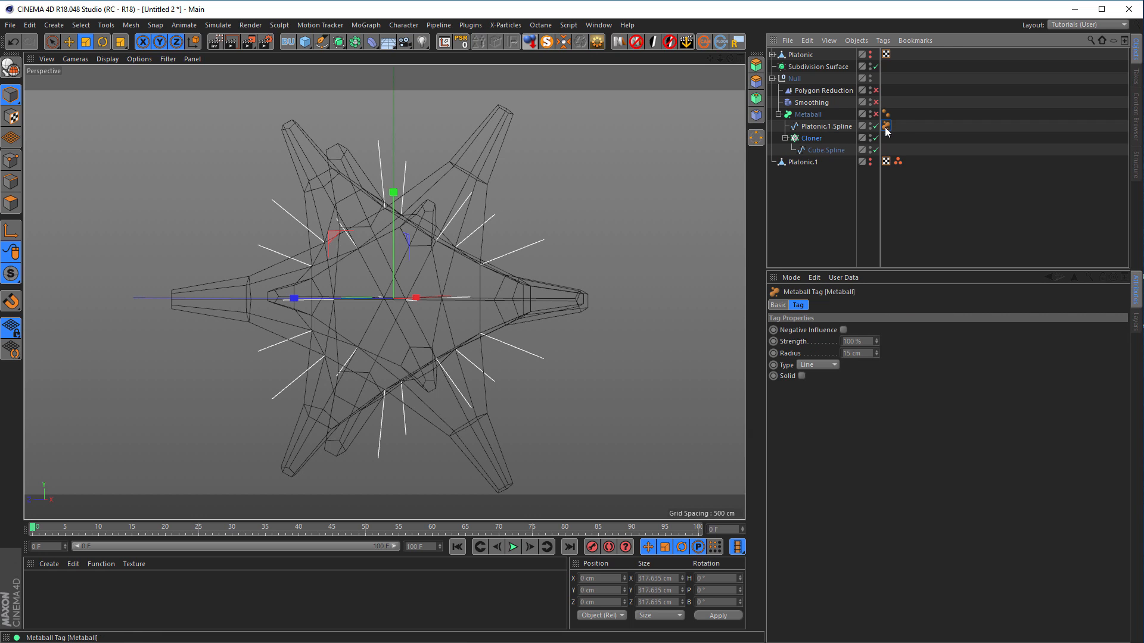
pyautogui.keyDown('ctrl'); pyautogui.moveTo(886, 129); pyautogui.dragTo(886, 138); pyautogui.keyUp('ctrl')
pyautogui.click(876, 115)
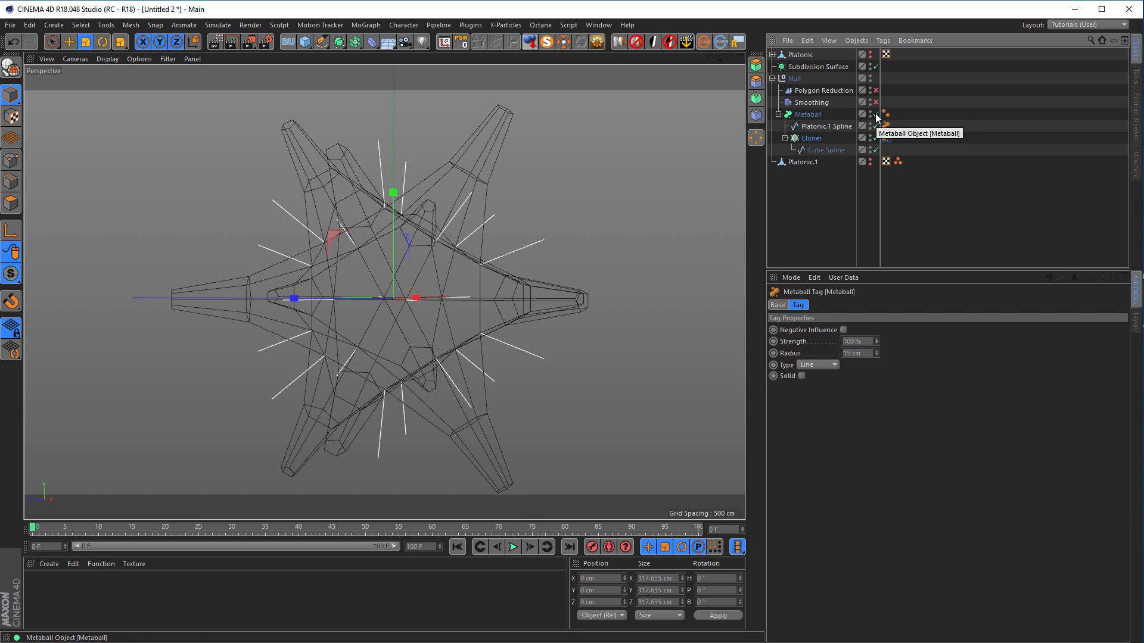
# Examine from several sides how the cloned metaball spikes join the star's frame
pyautogui.keyDown('alt'); pyautogui.moveTo(297, 297); pyautogui.dragTo(272, 298); pyautogui.keyUp('alt')
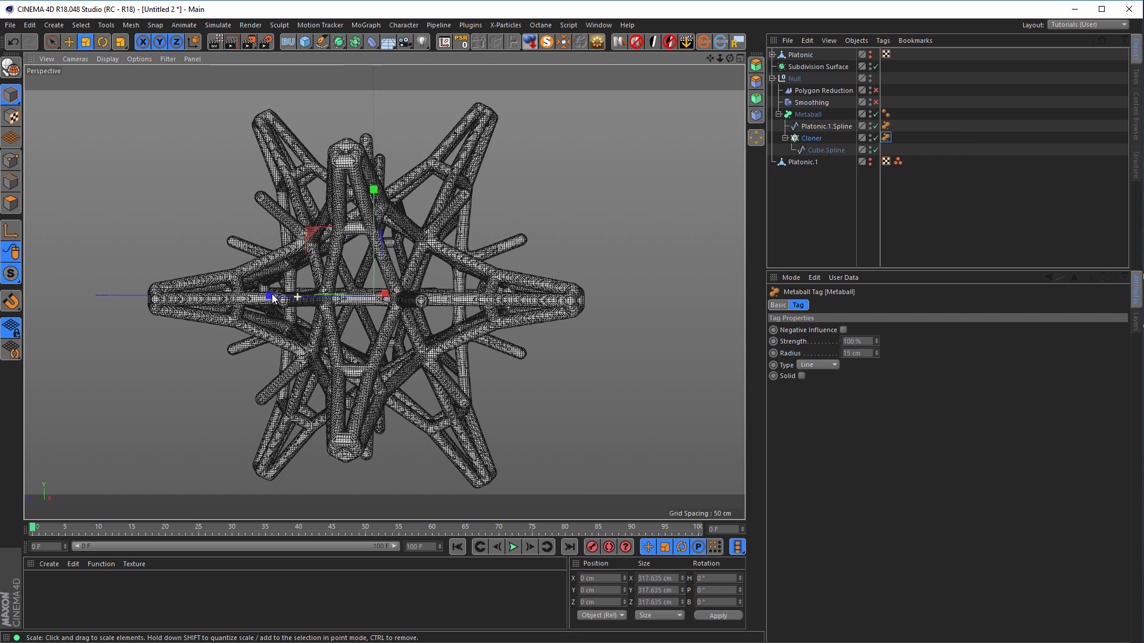
pyautogui.scroll(6, 272, 298)
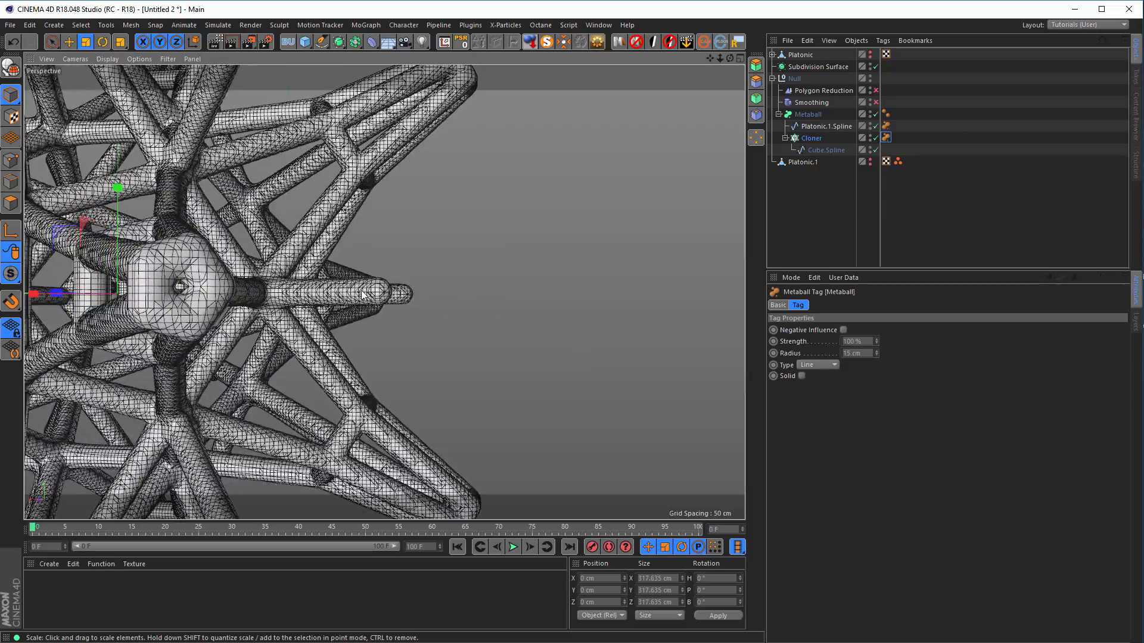
pyautogui.keyDown('alt'); pyautogui.moveTo(275, 298); pyautogui.dragTo(593, 292); pyautogui.keyUp('alt')
pyautogui.scroll(-3, 447, 310)
pyautogui.keyDown('alt'); pyautogui.moveTo(389, 317); pyautogui.dragTo(456, 314); pyautogui.keyUp('alt')
pyautogui.scroll(5, 349, 323)
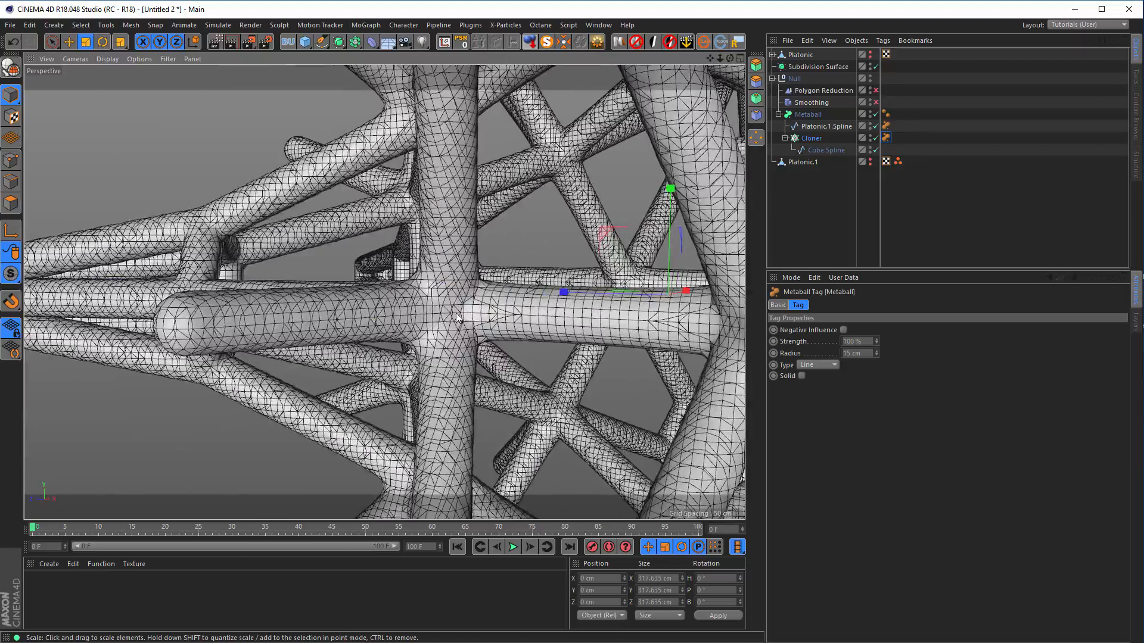
pyautogui.keyDown('alt'); pyautogui.moveTo(388, 318); pyautogui.dragTo(319, 299); pyautogui.keyUp('alt')
pyautogui.scroll(-5, 320, 299)
pyautogui.keyDown('alt'); pyautogui.moveTo(232, 324); pyautogui.dragTo(572, 274); pyautogui.keyUp('alt')
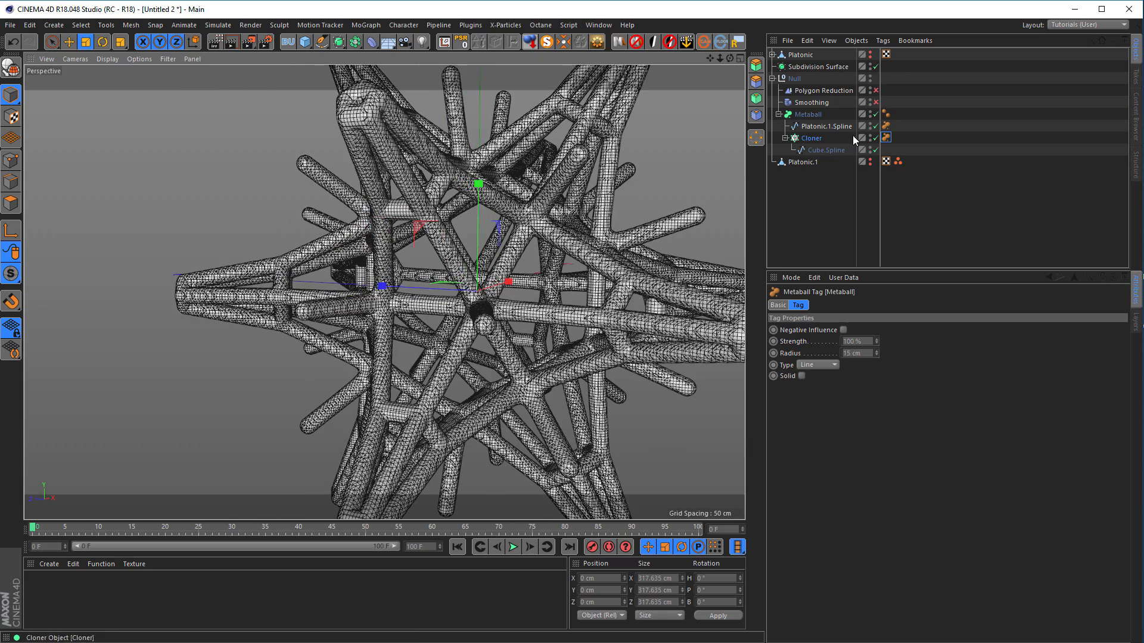
# Switch Polygon Reduction and Smoothing back on and view the smoothed spiky star as a whole
pyautogui.click(876, 91)
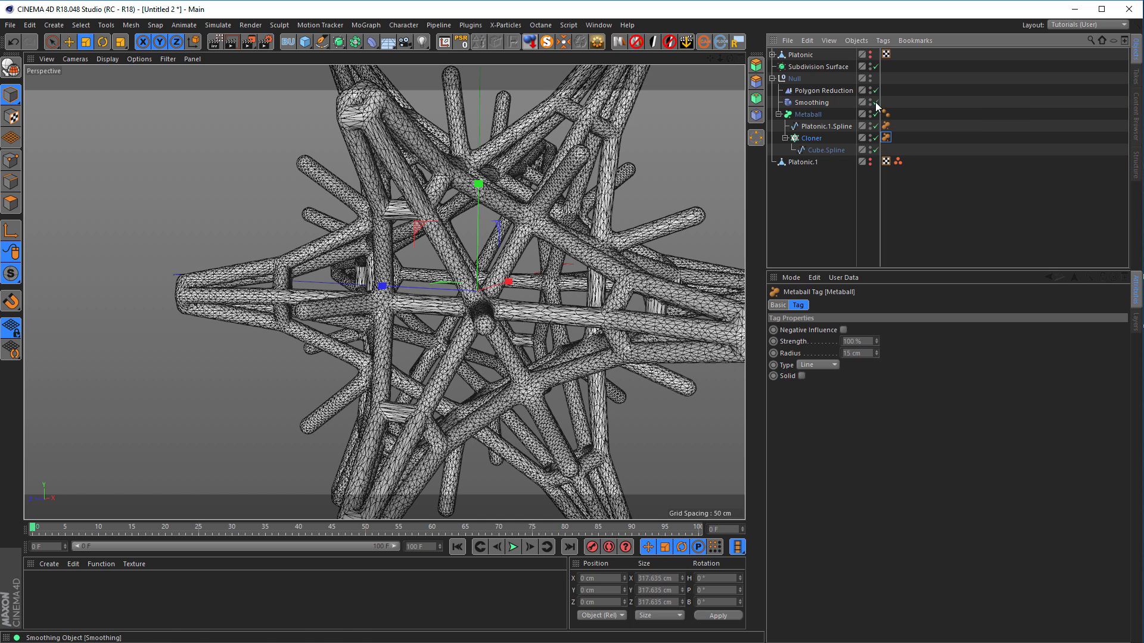
pyautogui.click(876, 102)
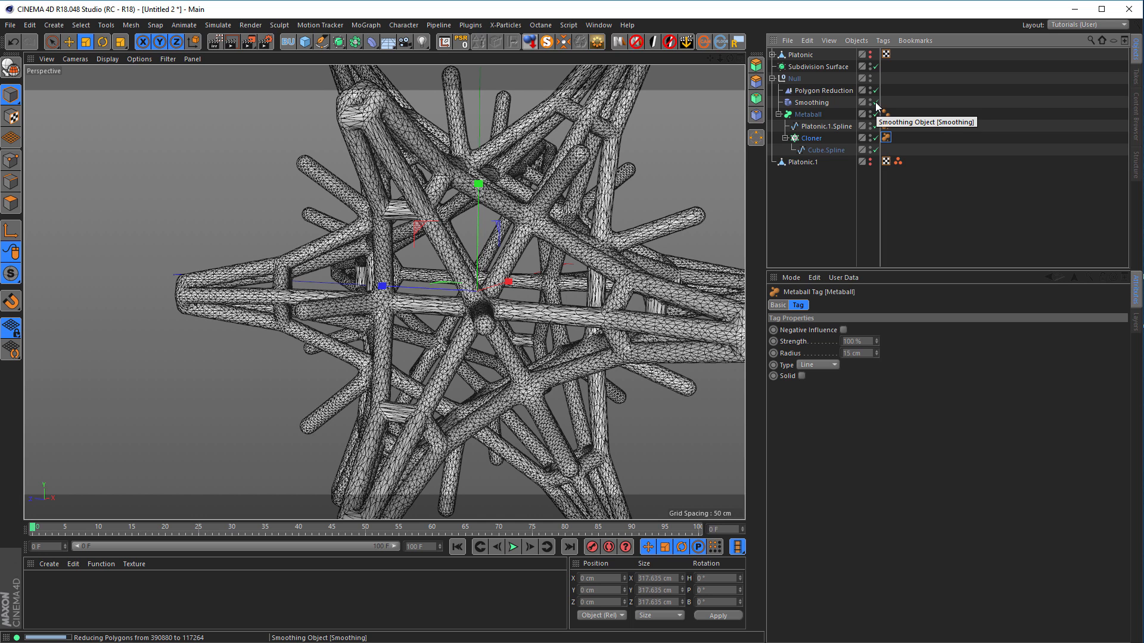
pyautogui.keyDown('alt'); pyautogui.moveTo(381, 303); pyautogui.dragTo(316, 286); pyautogui.keyUp('alt')
pyautogui.scroll(-5, 337, 303)
pyautogui.keyDown('alt'); pyautogui.moveTo(316, 286); pyautogui.dragTo(347, 286, button='right'); pyautogui.keyUp('alt')
pyautogui.keyDown('alt'); pyautogui.moveTo(360, 284); pyautogui.dragTo(358, 275); pyautogui.keyUp('alt')
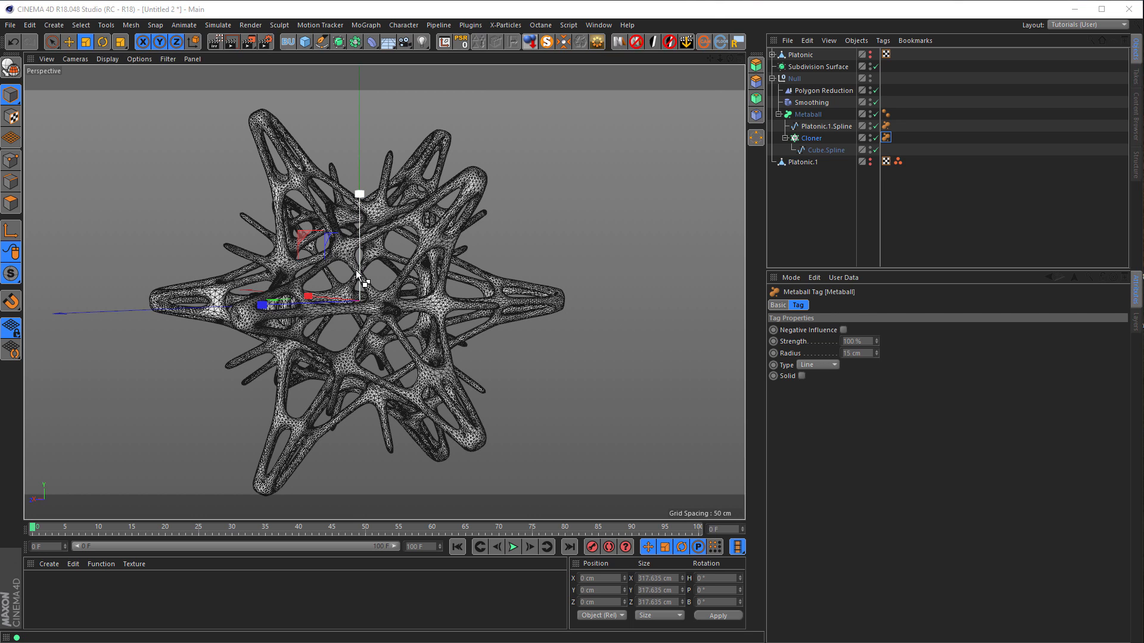
# Save the scene to the Desktop under the file name star
pyautogui.hotkey('ctrl', 's')
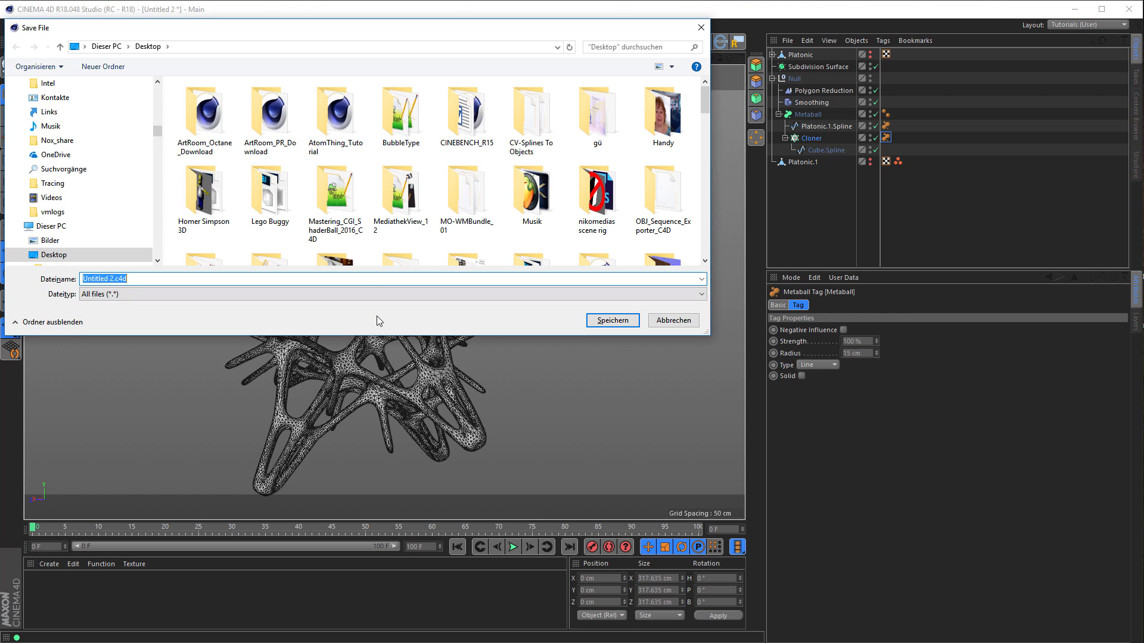
pyautogui.write('star')
pyautogui.press('Return')
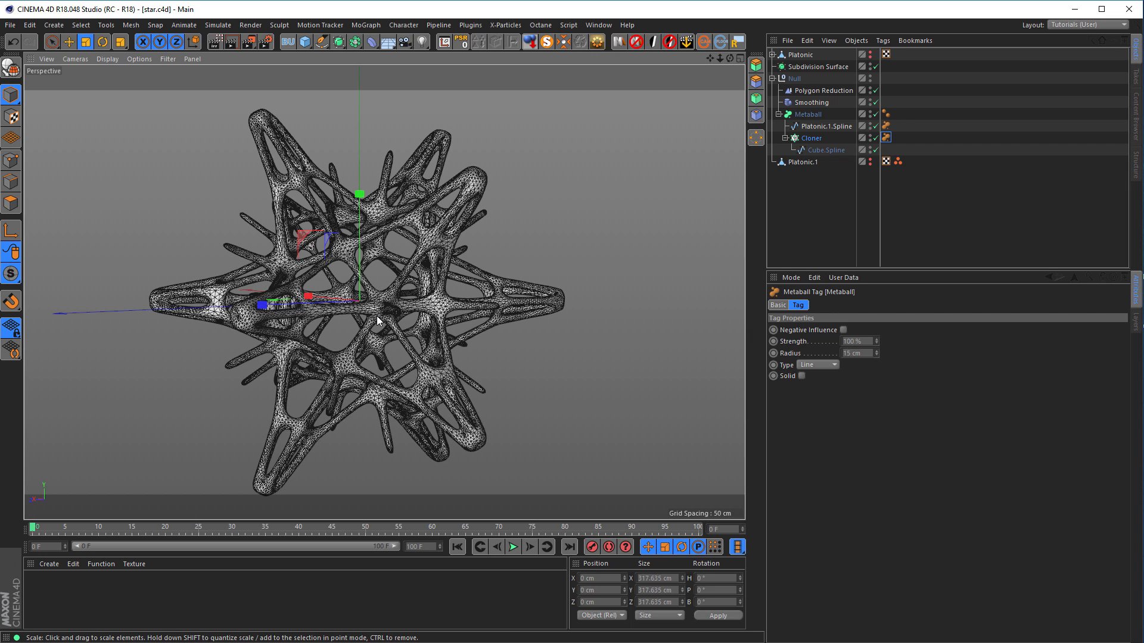
# Switch to the Behance reference in the browser to compare it with the model, and return to Cinema 4D
pyautogui.moveTo(373, 293)
pyautogui.keyDown('alt'); pyautogui.mouseDown(button='right')
pyautogui.moveTo(390, 290)
pyautogui.moveTo(352, 293)
pyautogui.mouseUp(button='right'); pyautogui.keyUp('alt')
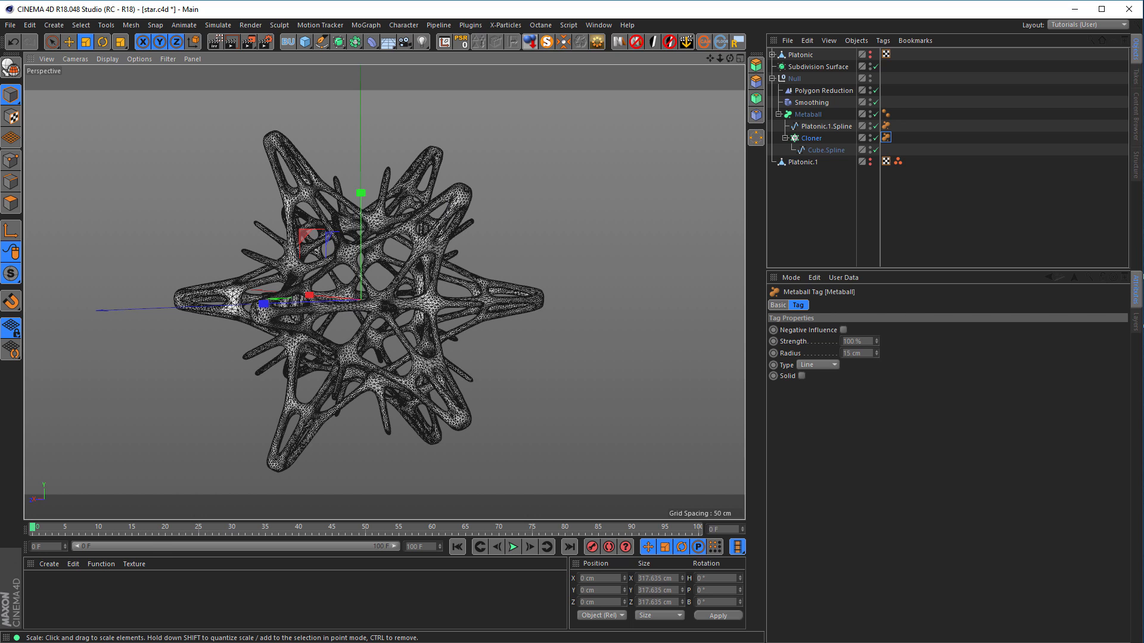
pyautogui.hotkey('alt', 'Tab')
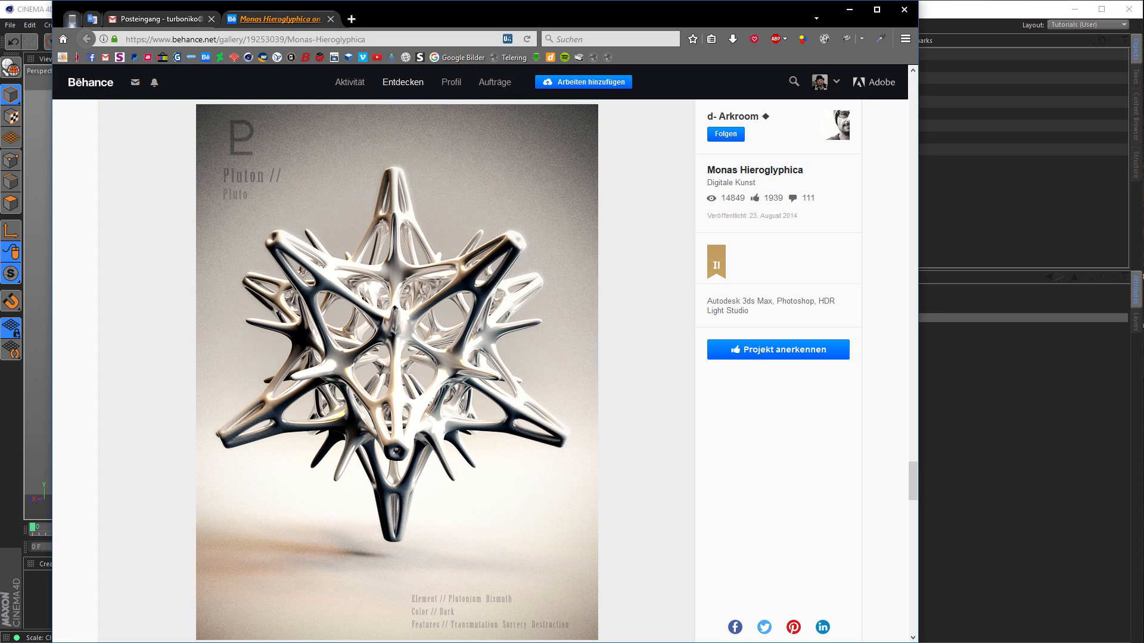
pyautogui.hotkey('alt', 'Tab')
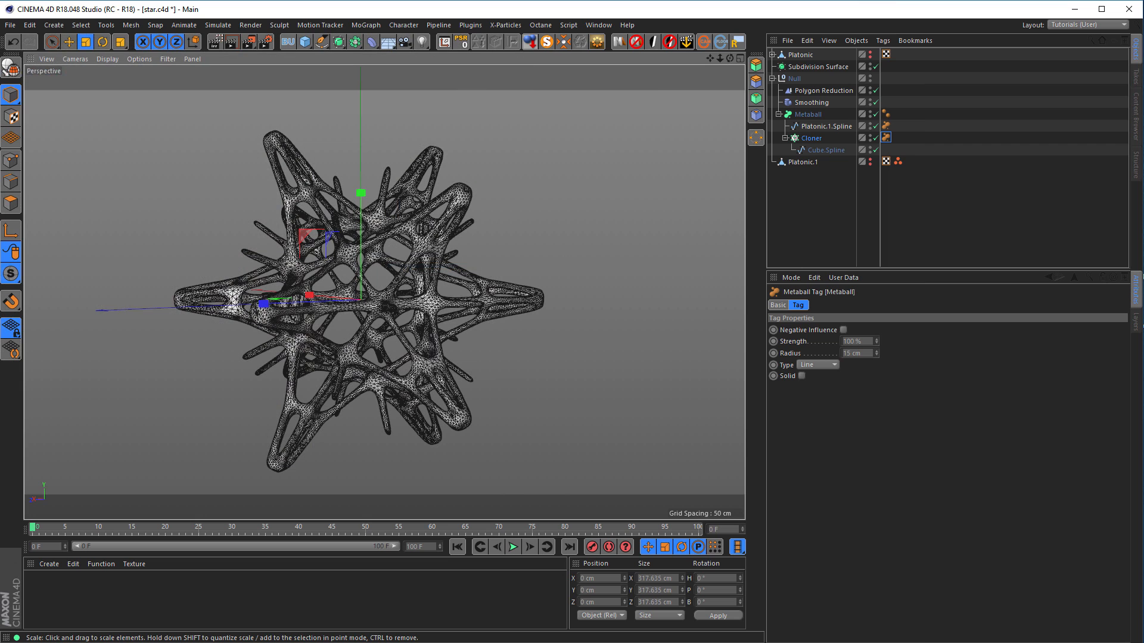
# Create a new material and open it in the Material Editor, placed over the viewport
pyautogui.doubleClick(199, 602)
pyautogui.doubleClick(39, 585)
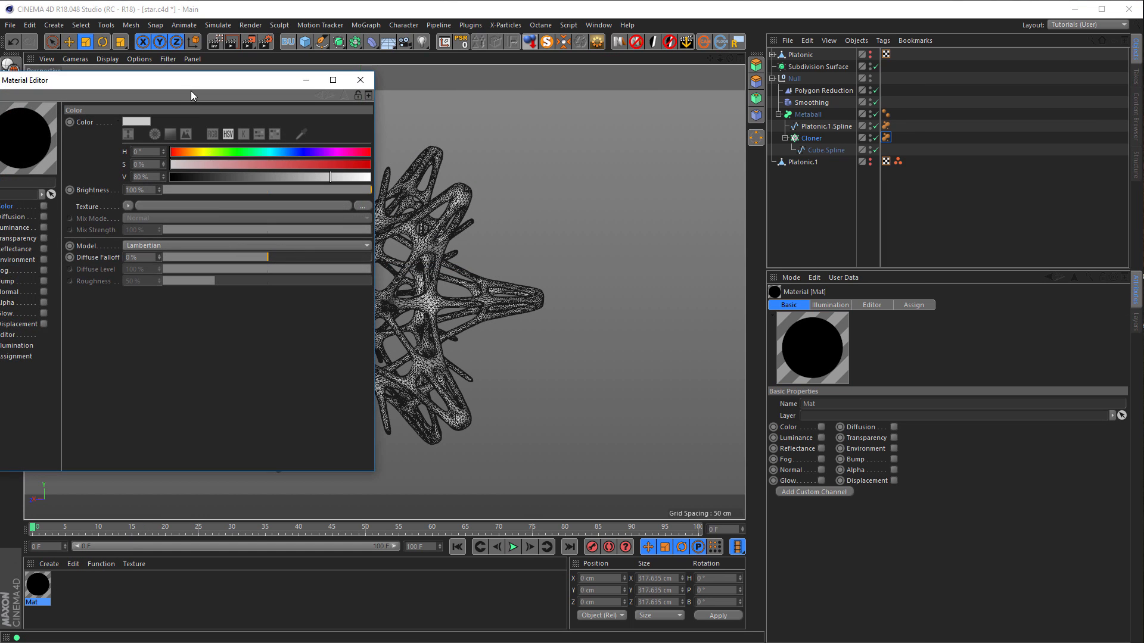
pyautogui.moveTo(209, 84); pyautogui.dragTo(658, 138)
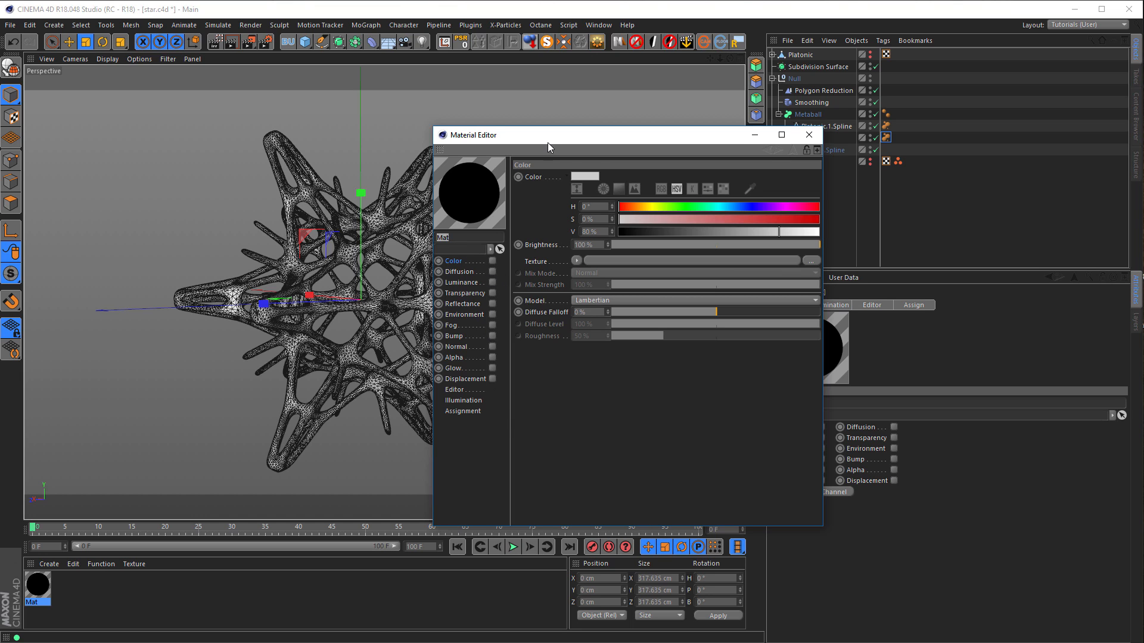
pyautogui.moveTo(548, 142); pyautogui.dragTo(398, 129)
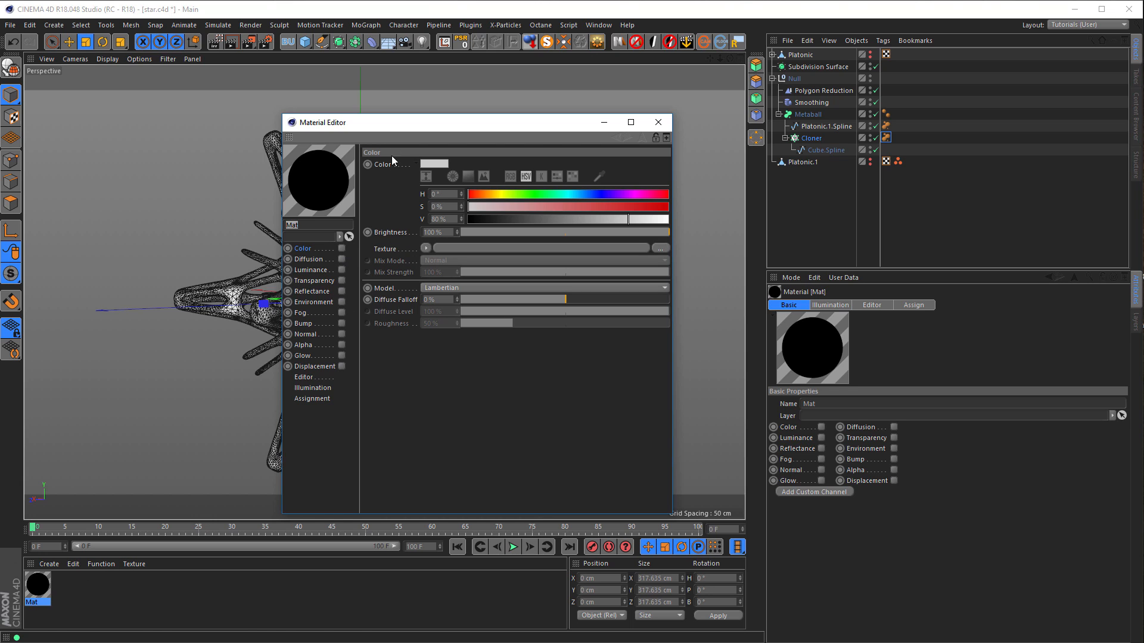
# Set the new material's current settings as the default for materials
pyautogui.click(40, 585)
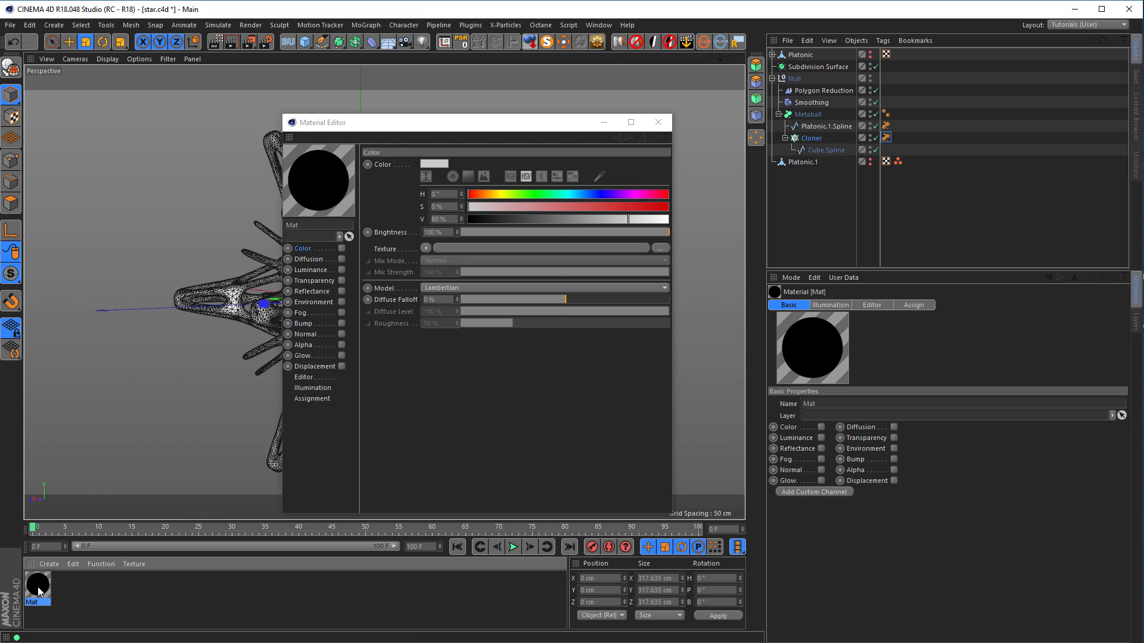
pyautogui.doubleClick(38, 589)
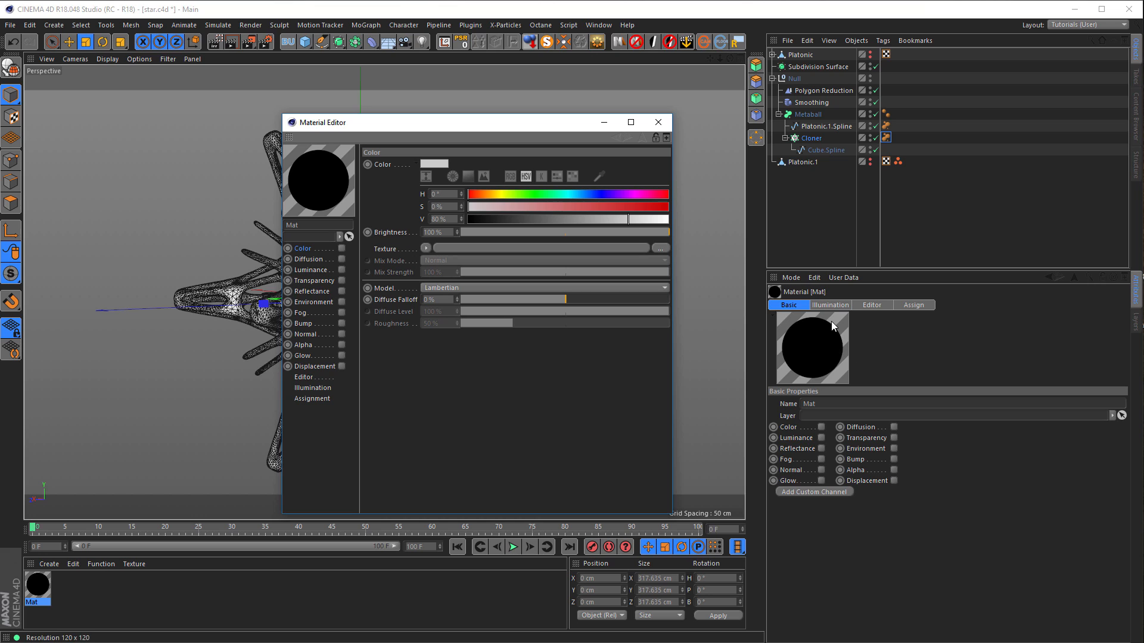
pyautogui.click(813, 277)
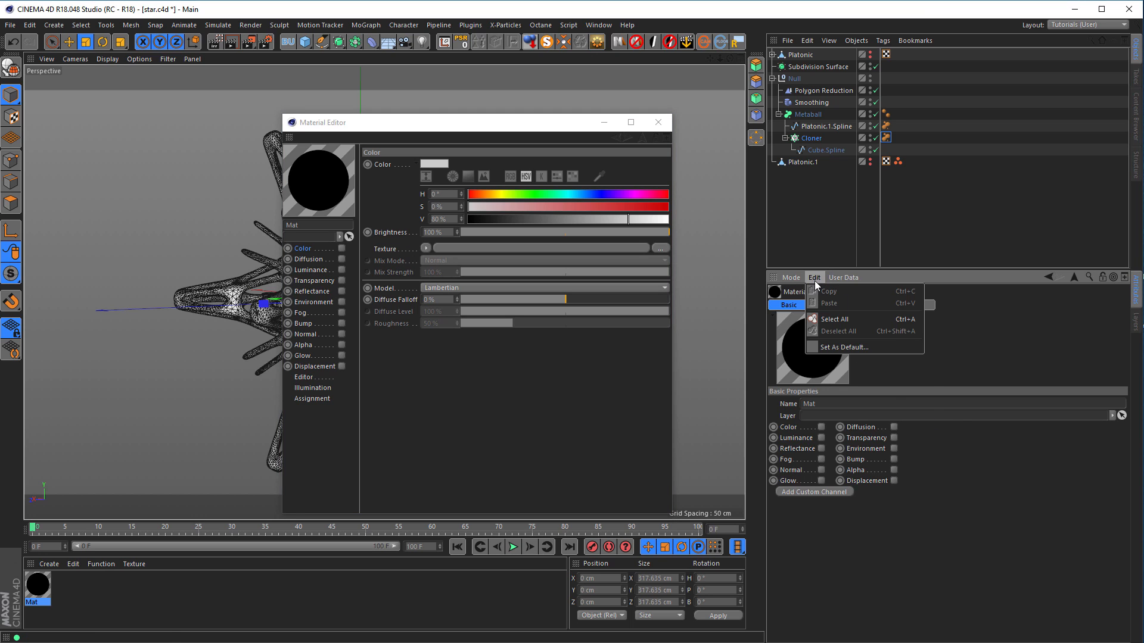
pyautogui.click(881, 352)
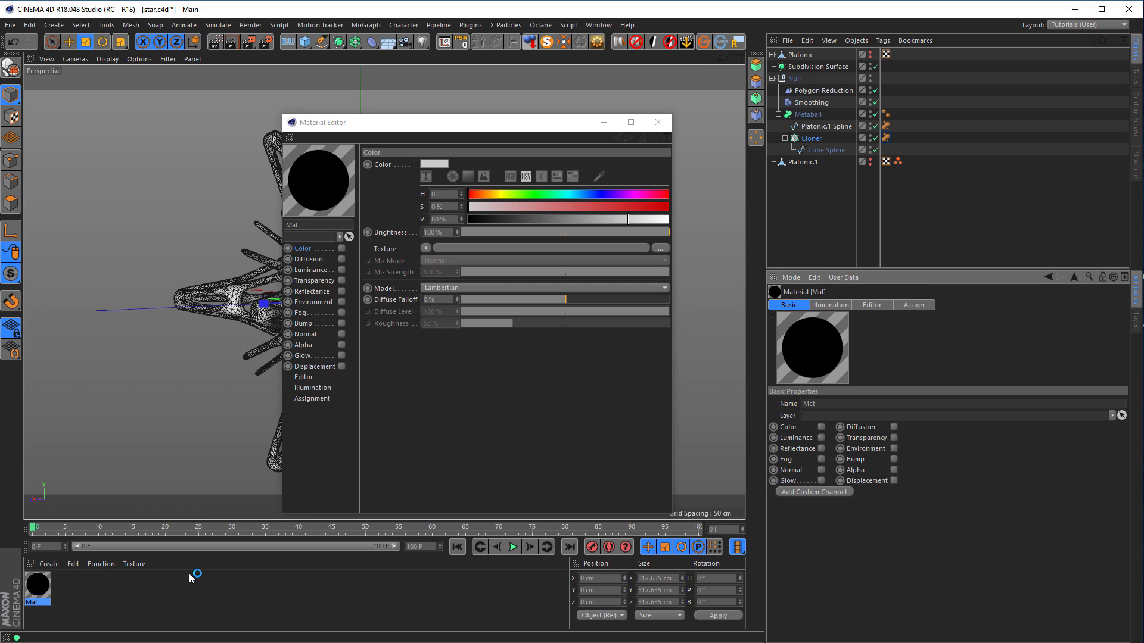
# Enable the material's Reflectance channel and show the settings of its Layer 1
pyautogui.click(317, 290)
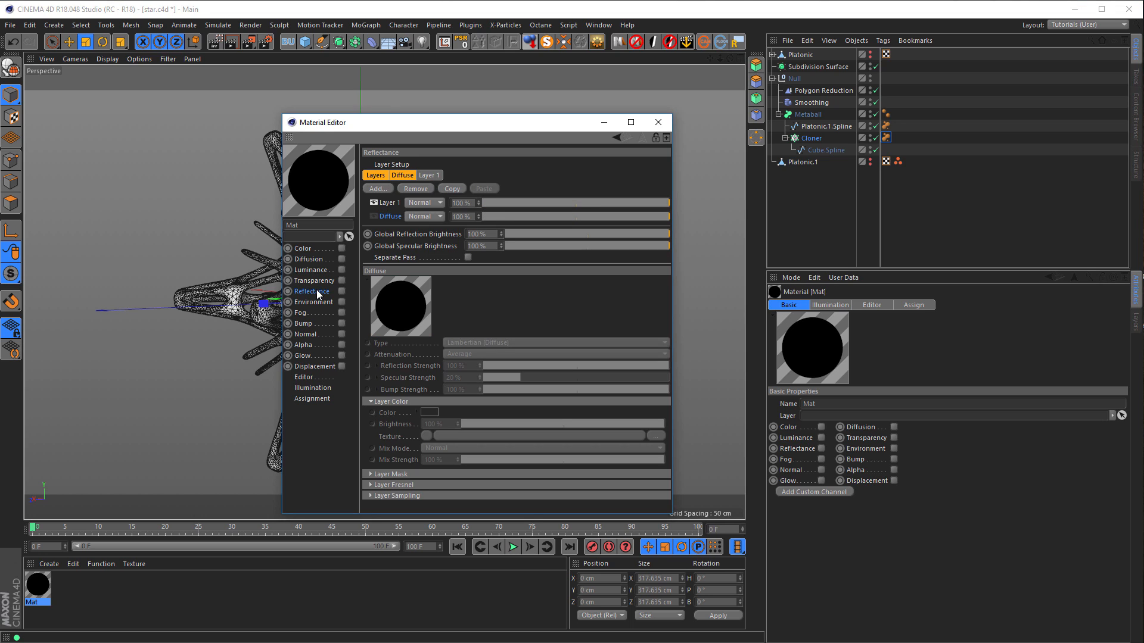
pyautogui.click(390, 203)
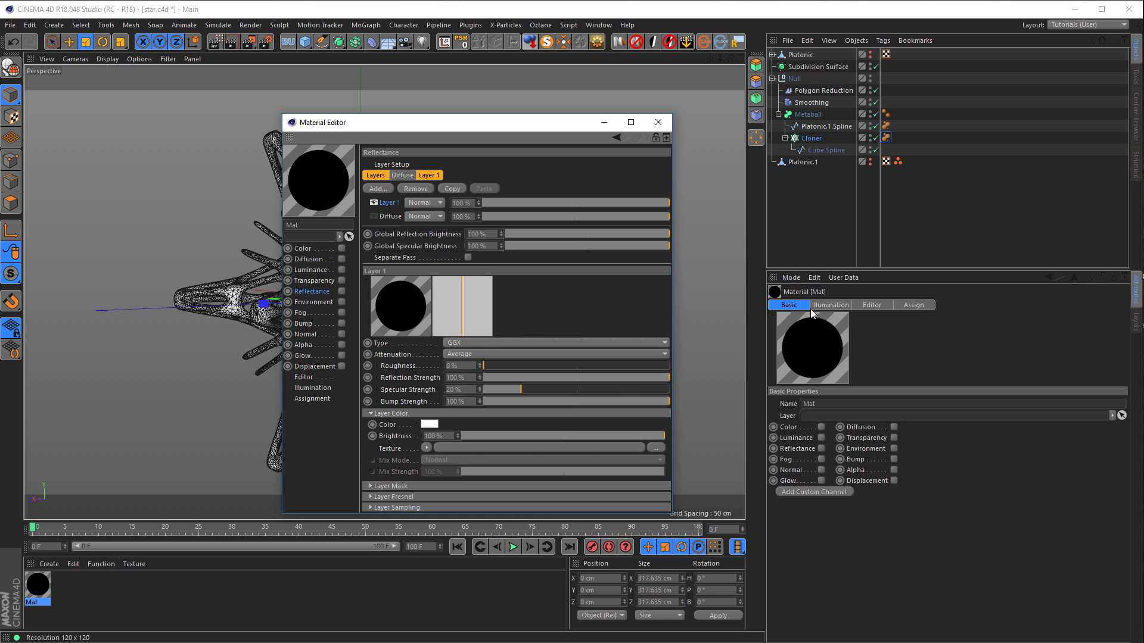
pyautogui.click(814, 277)
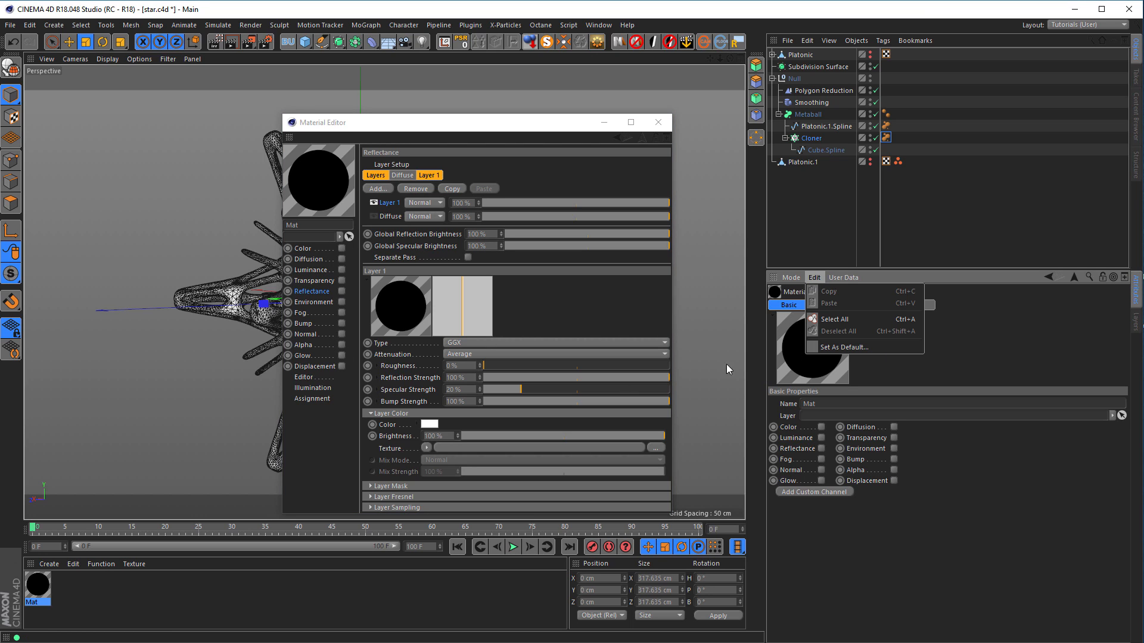
pyautogui.click(533, 162)
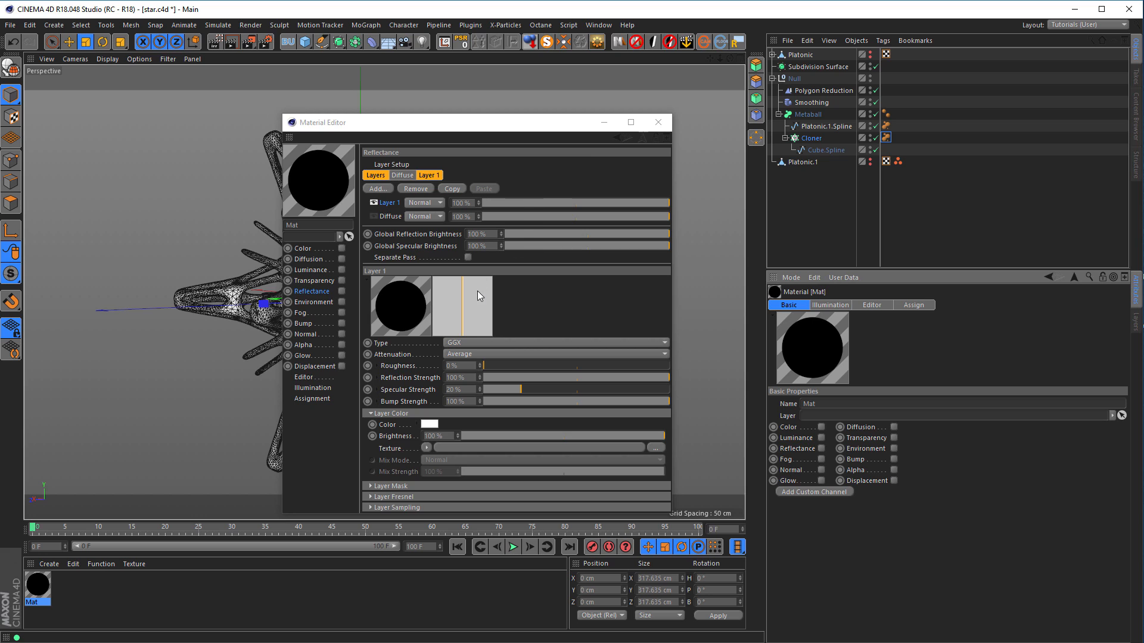
pyautogui.click(342, 291)
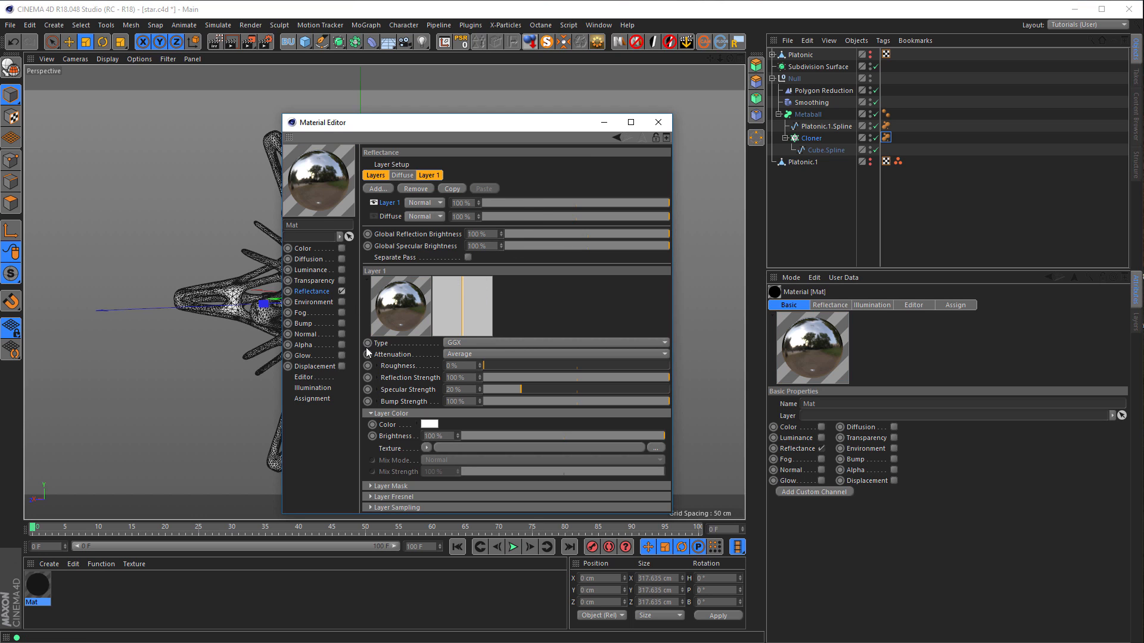
# Set the reflectance layer's Fresnel to Conductor with the Chromium preset
pyautogui.moveTo(423, 514); pyautogui.dragTo(426, 574)
pyautogui.click(427, 498)
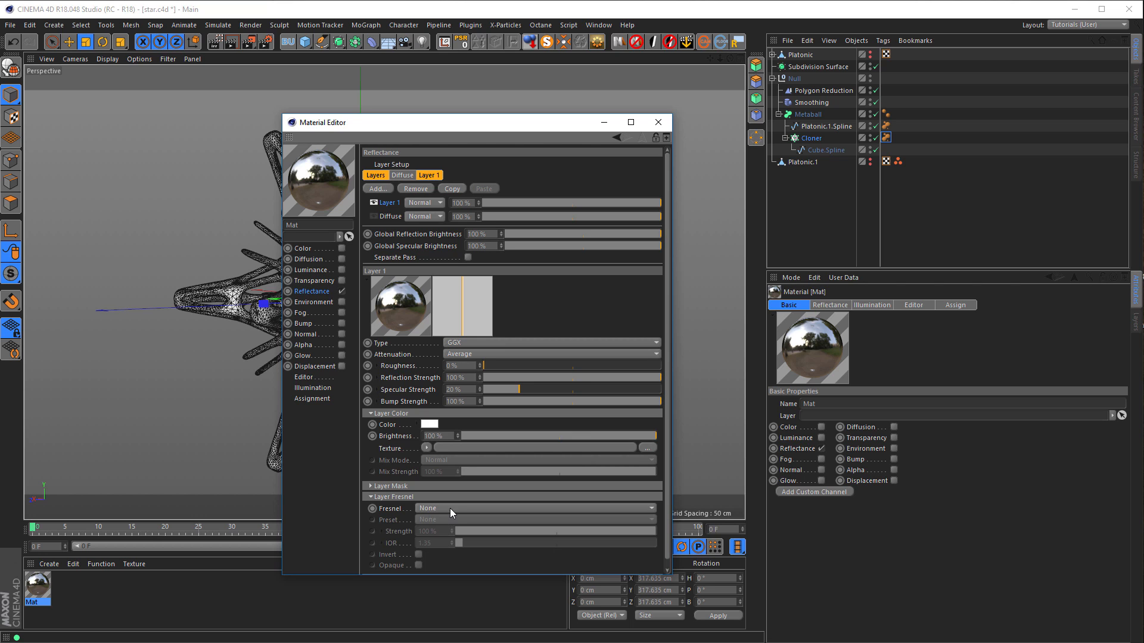
pyautogui.click(450, 509)
pyautogui.click(453, 545)
pyautogui.click(450, 519)
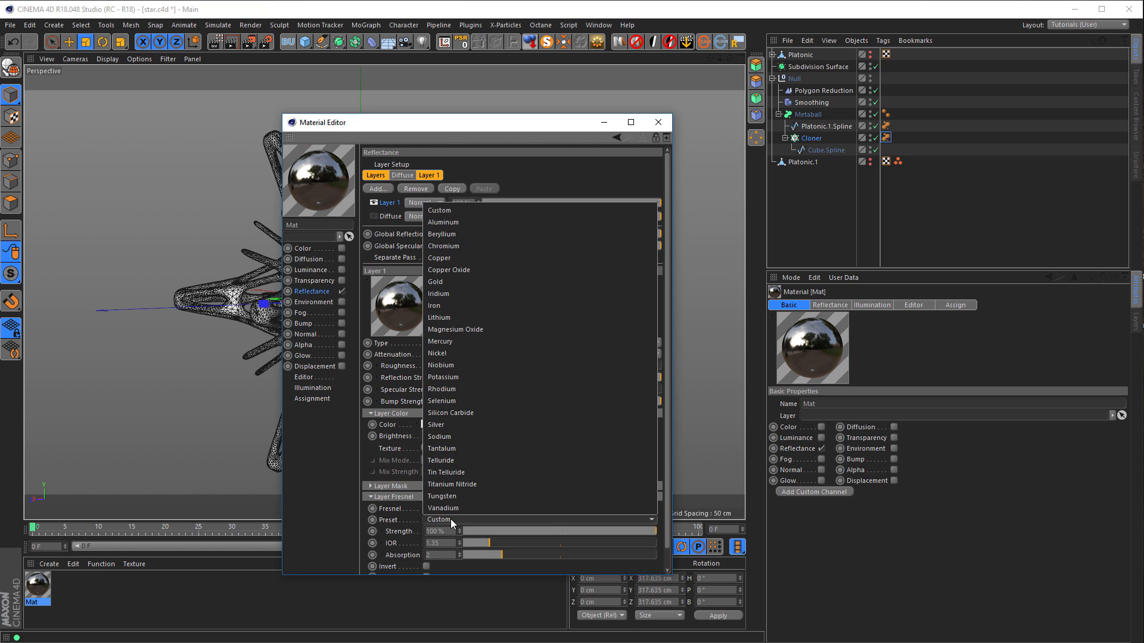
pyautogui.click(477, 246)
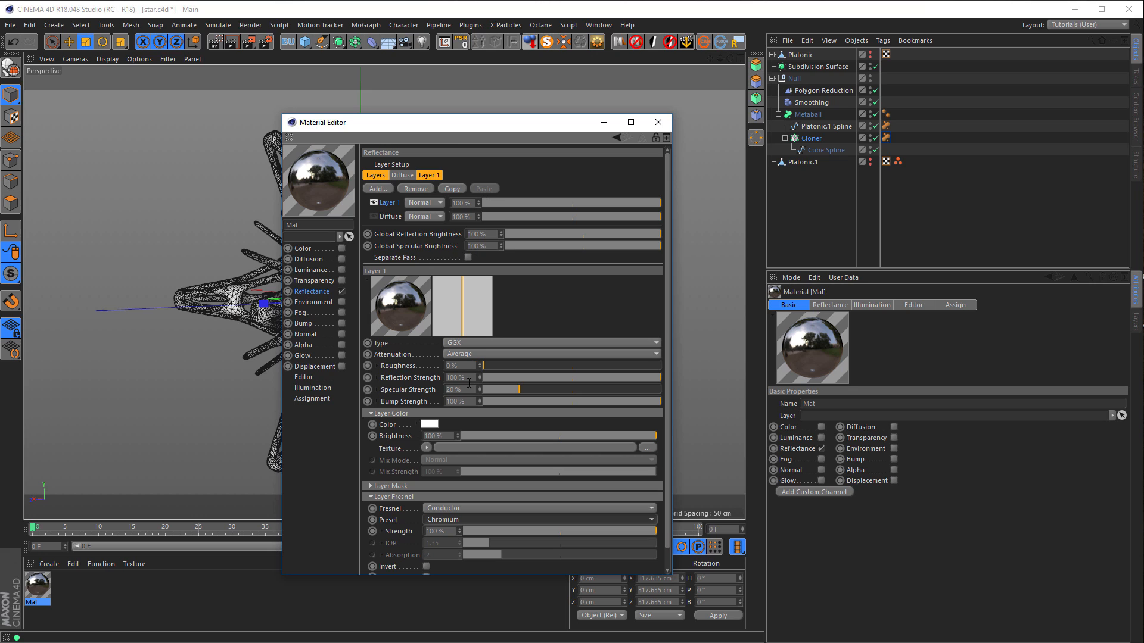
# Set the reflectance layer's specular strength to 0% and roughness to 10%, and close the Material Editor
pyautogui.moveTo(502, 388); pyautogui.dragTo(451, 386)
pyautogui.write('10')
pyautogui.press('Return')
pyautogui.moveTo(436, 126); pyautogui.dragTo(507, 127)
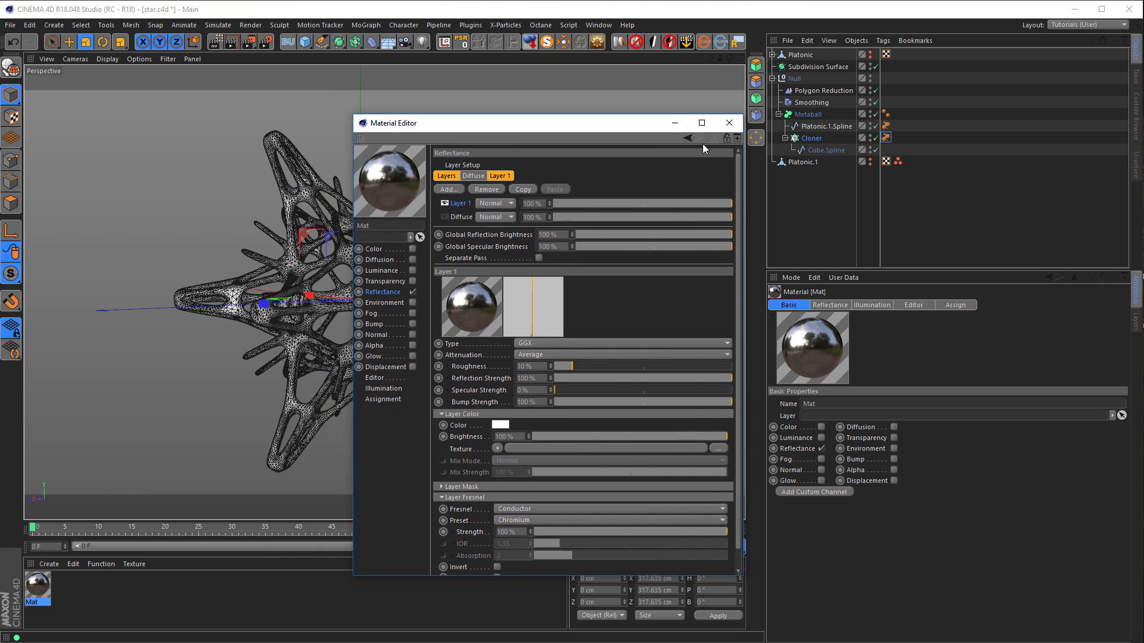
pyautogui.click(728, 125)
# Apply the chromium material Mat to the Metaball object
pyautogui.moveTo(727, 362); pyautogui.dragTo(810, 114)
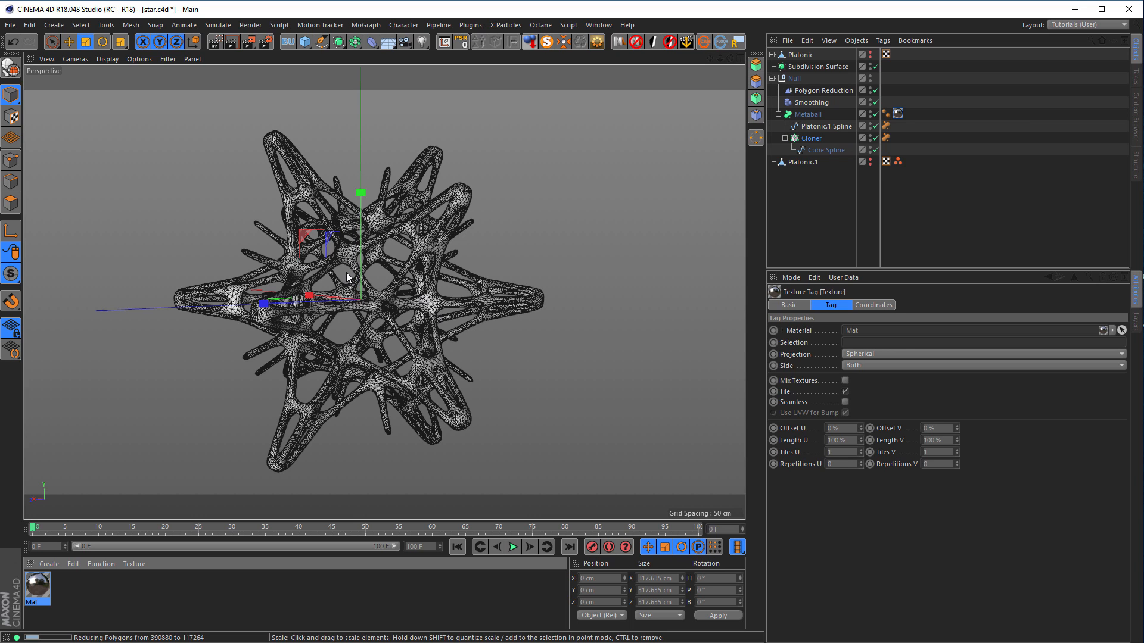
pyautogui.keyDown('alt'); pyautogui.moveTo(413, 263); pyautogui.dragTo(424, 239); pyautogui.keyUp('alt')
pyautogui.keyDown('alt'); pyautogui.moveTo(413, 231); pyautogui.dragTo(479, 221, button='right'); pyautogui.keyUp('alt')
pyautogui.keyDown('alt'); pyautogui.moveTo(477, 220); pyautogui.dragTo(446, 234); pyautogui.keyUp('alt')
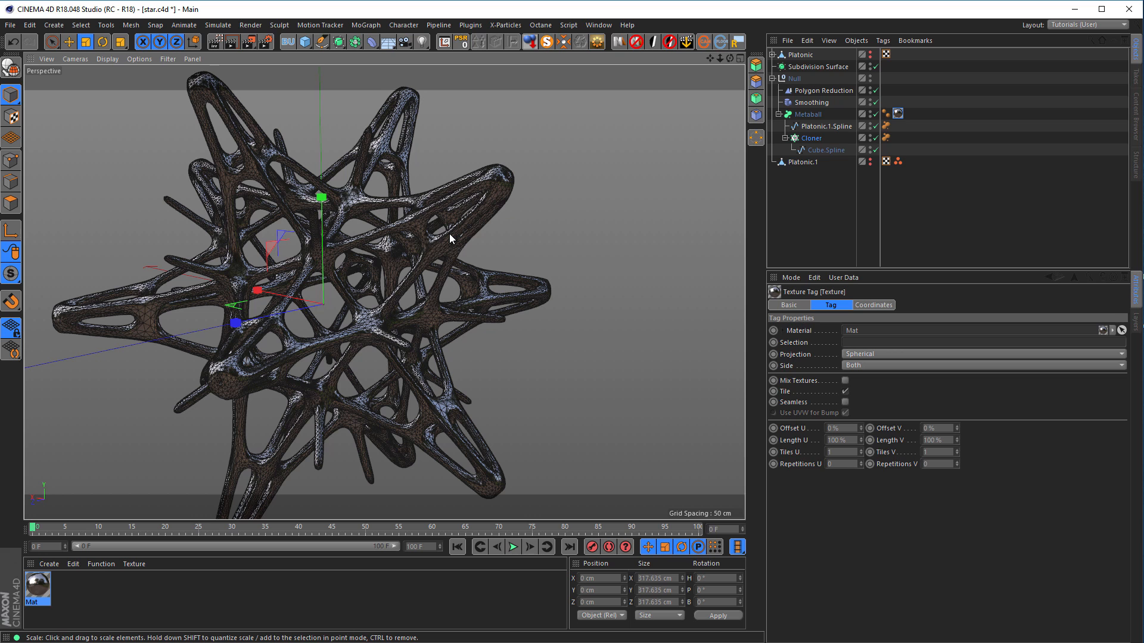
# Change the viewport display to Gouraud Shading without wireframe lines to show the star's metal surface
pyautogui.rightClick(449, 234)
pyautogui.press('Escape')
pyautogui.press('n')
pyautogui.press('a')
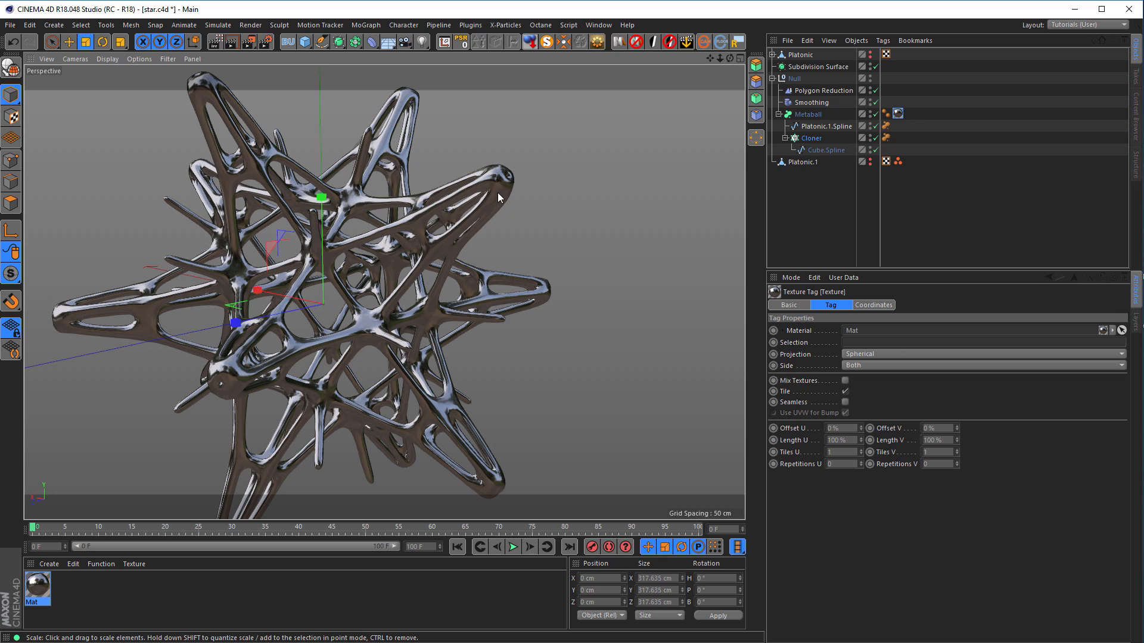
pyautogui.keyDown('alt'); pyautogui.moveTo(427, 314); pyautogui.dragTo(481, 296, button='middle'); pyautogui.keyUp('alt')
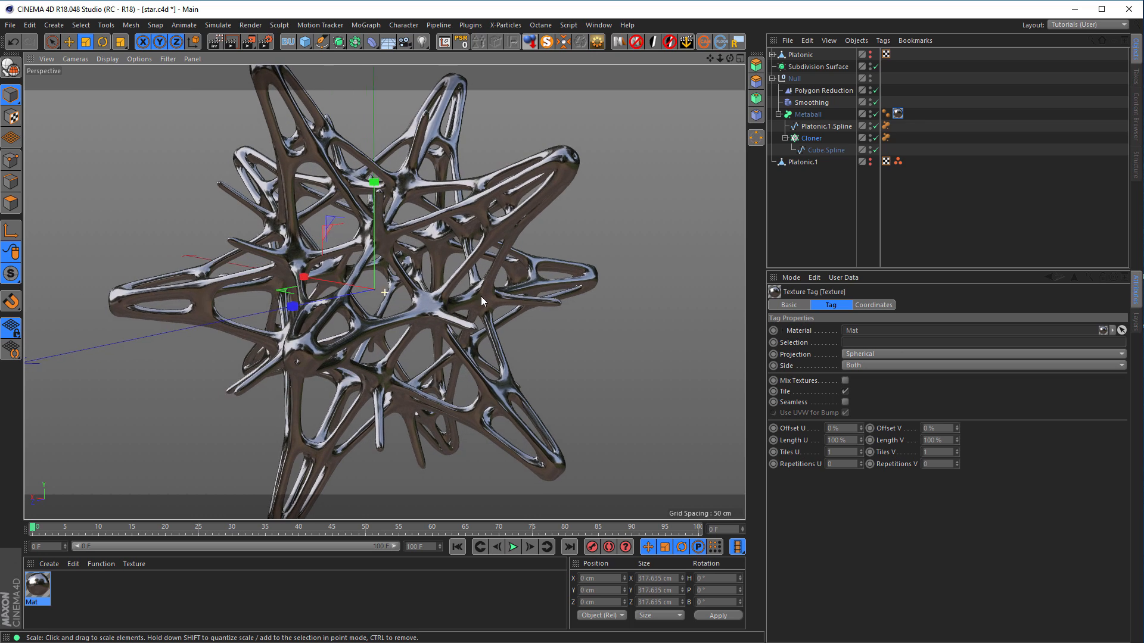
pyautogui.keyDown('alt'); pyautogui.moveTo(480, 296); pyautogui.dragTo(334, 190); pyautogui.keyUp('alt')
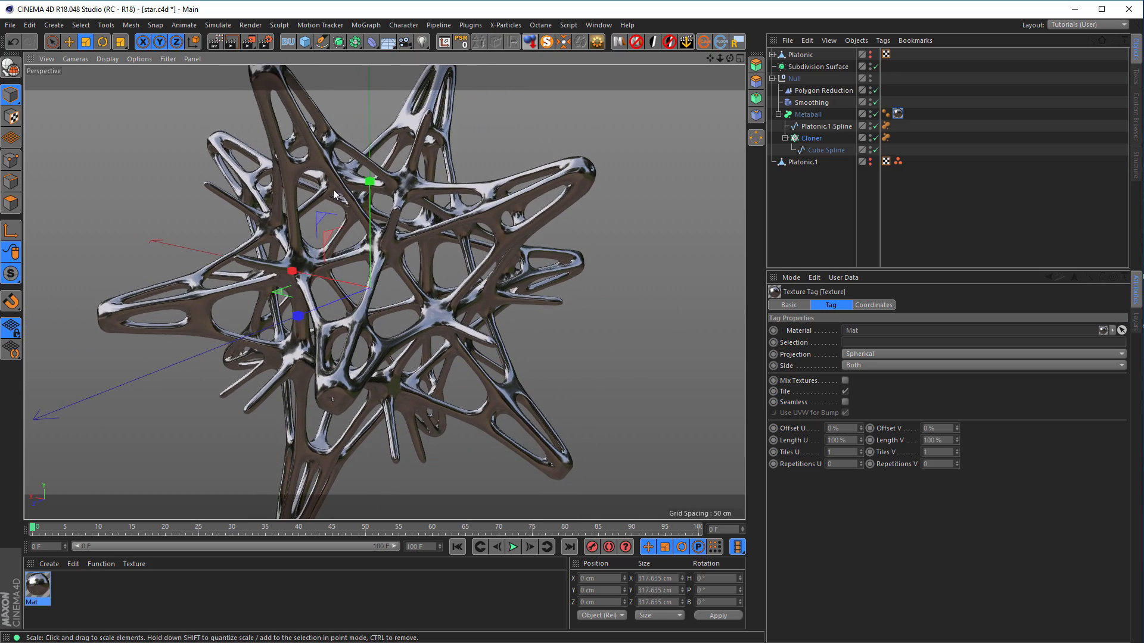
# Toggle the viewport's Reflections and SSAO options to compare the star's display, and restore both
pyautogui.click(106, 58)
pyautogui.moveTo(141, 60)
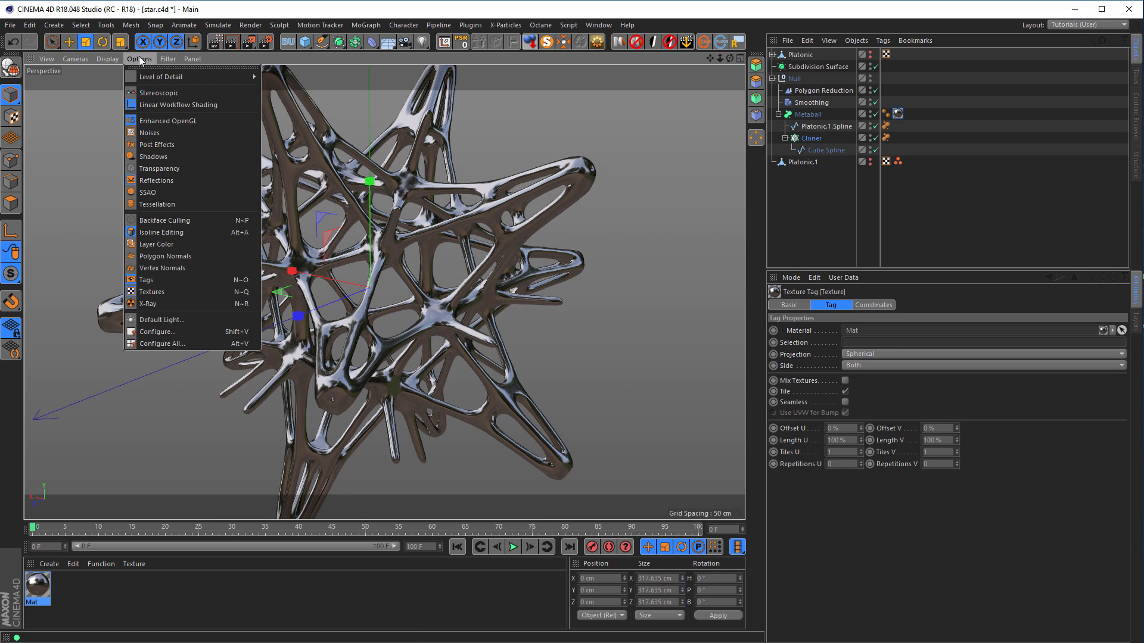
pyautogui.click(151, 180)
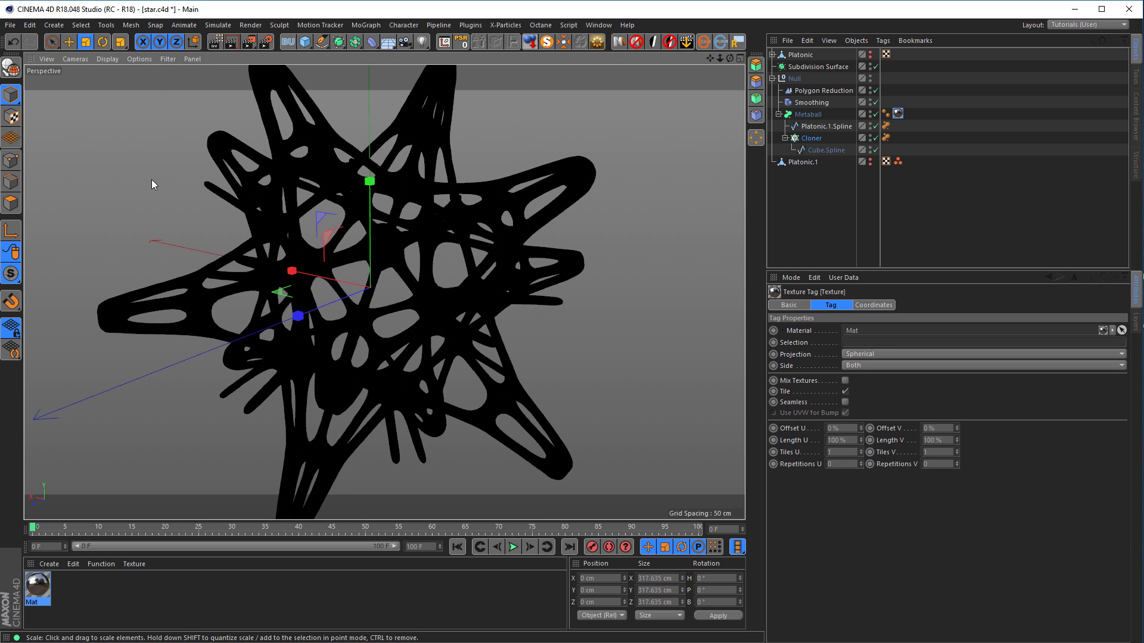
pyautogui.click(143, 58)
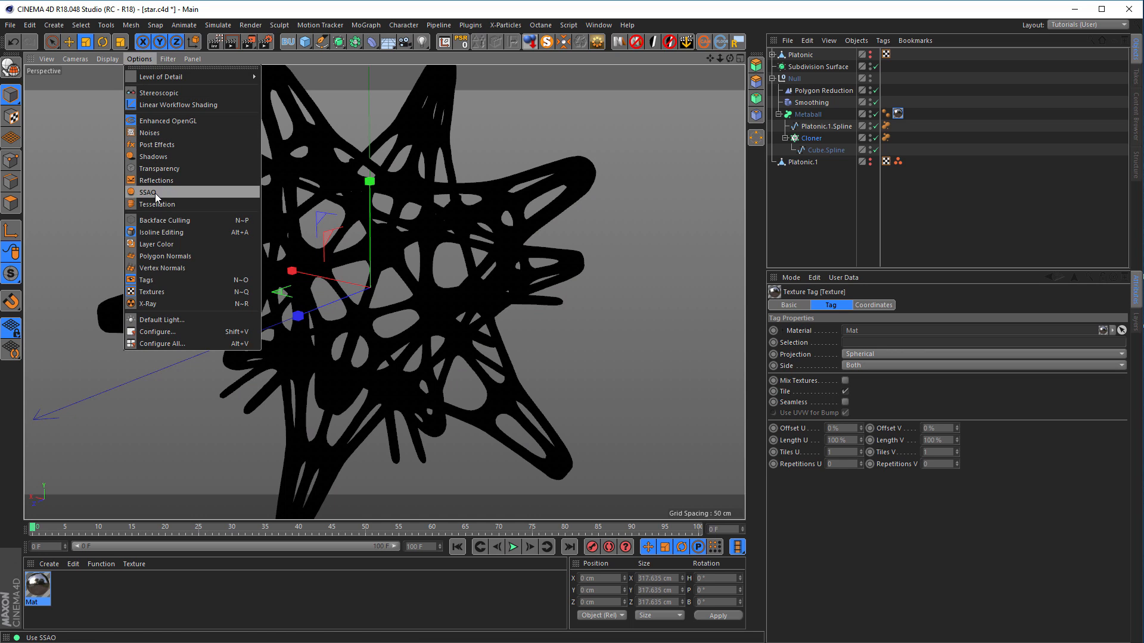
pyautogui.click(154, 193)
pyautogui.click(143, 58)
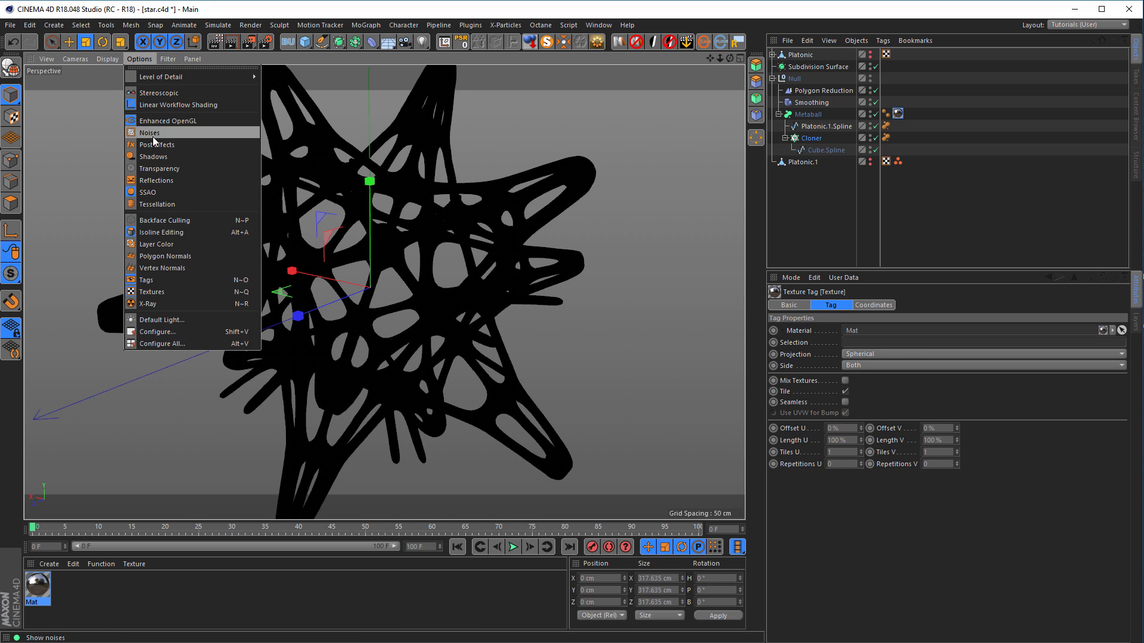
pyautogui.click(158, 179)
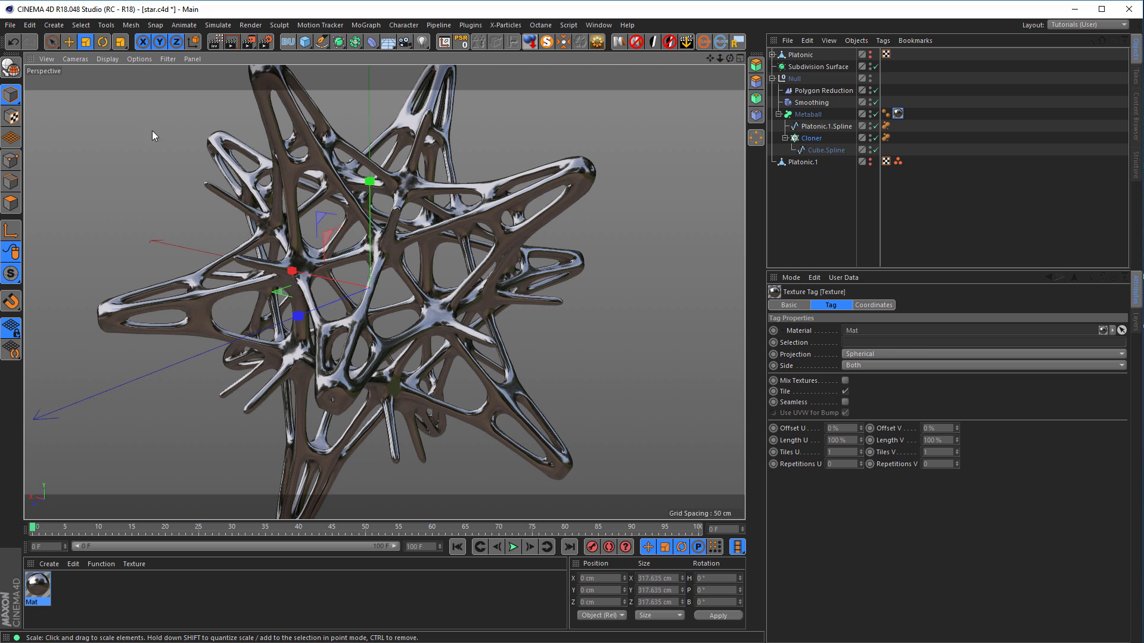
pyautogui.click(143, 58)
pyautogui.click(155, 192)
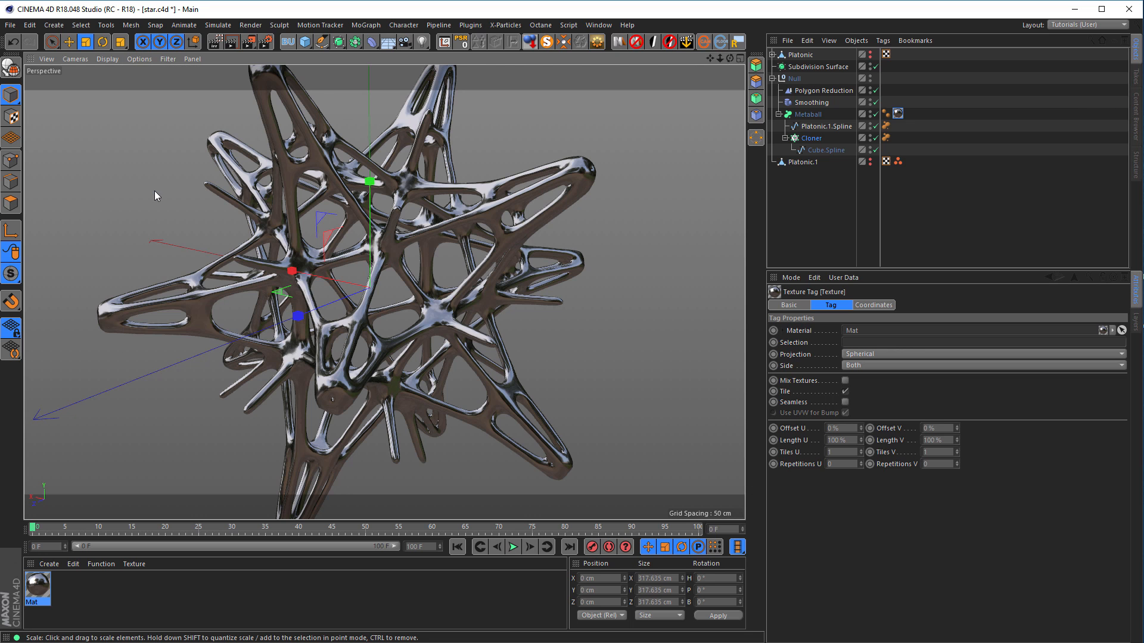
# Turn off texture display in the viewport and frame the whole star in the perspective view
pyautogui.keyDown('alt'); pyautogui.moveTo(370, 229); pyautogui.dragTo(423, 227); pyautogui.keyUp('alt')
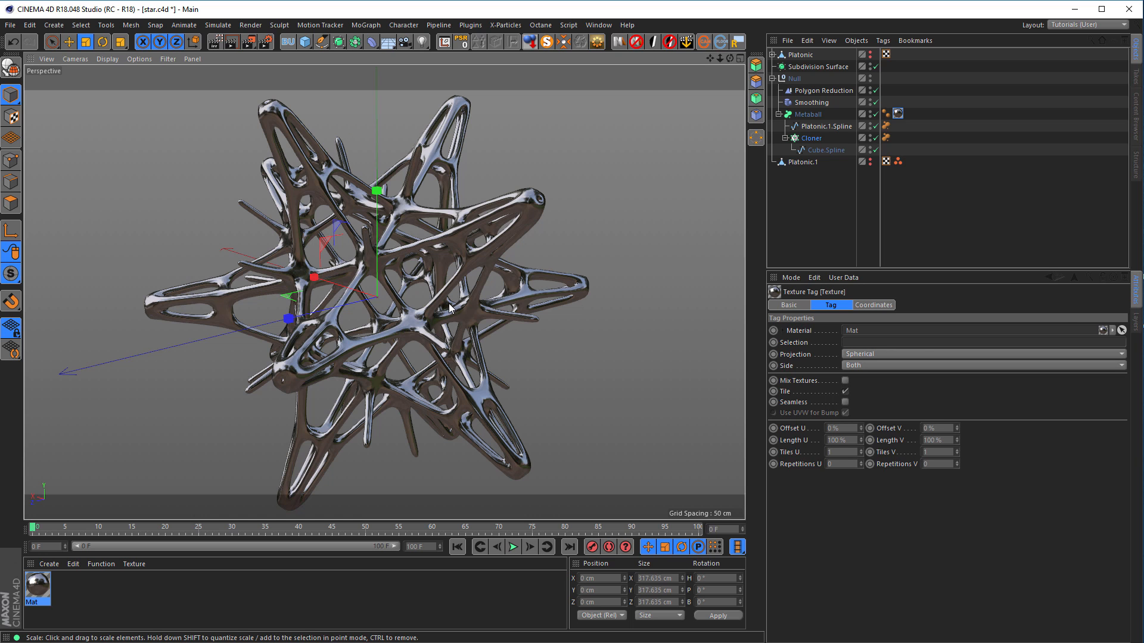
pyautogui.press('m')
pyautogui.press('q')
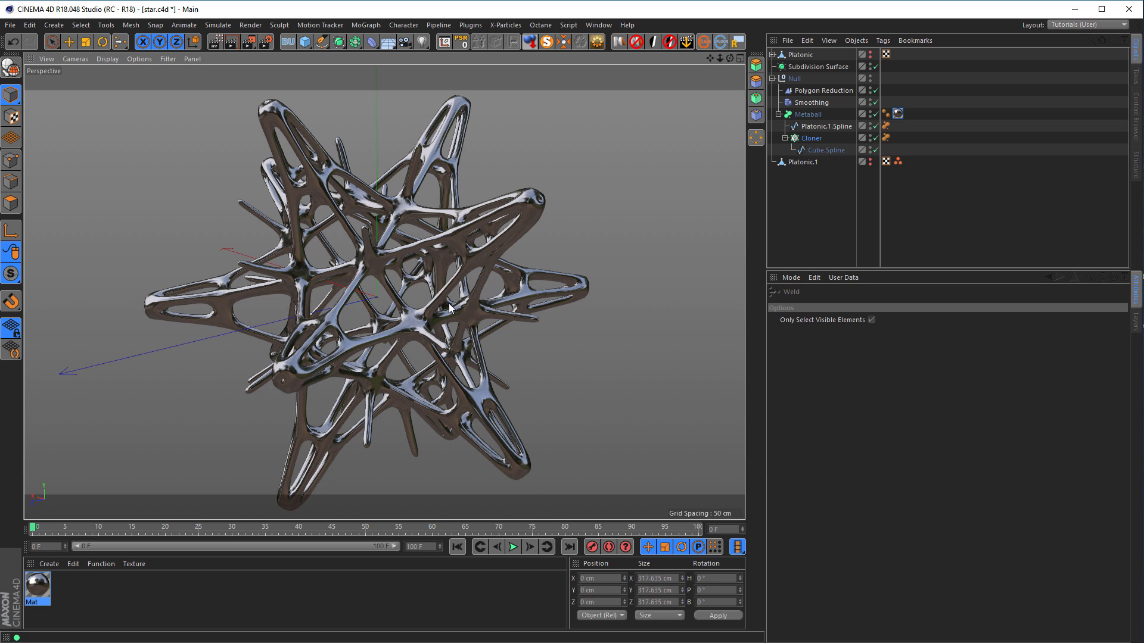
pyautogui.press('n')
pyautogui.press('q')
pyautogui.moveTo(450, 303)
pyautogui.keyDown('alt'); pyautogui.mouseDown()
pyautogui.moveTo(528, 321)
pyautogui.moveTo(457, 294)
pyautogui.mouseUp(); pyautogui.keyUp('alt')
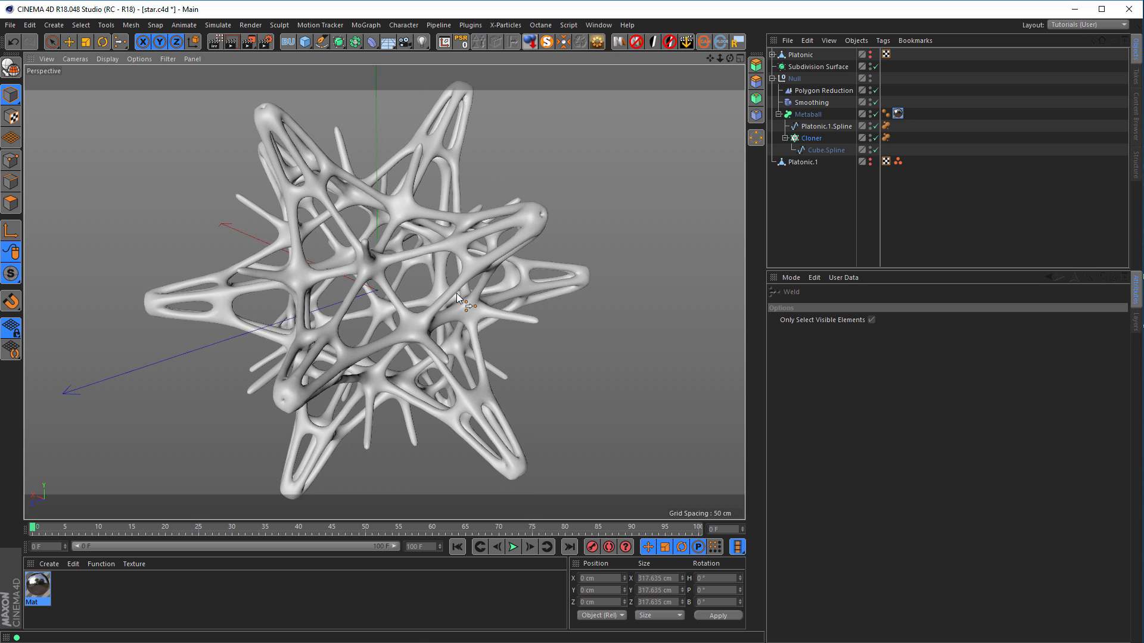
pyautogui.keyDown('alt'); pyautogui.moveTo(443, 277); pyautogui.dragTo(441, 265, button='middle'); pyautogui.keyUp('alt')
pyautogui.keyDown('alt'); pyautogui.moveTo(441, 264); pyautogui.dragTo(398, 249, button='right'); pyautogui.keyUp('alt')
pyautogui.keyDown('alt'); pyautogui.moveTo(398, 249); pyautogui.dragTo(373, 269, button='middle'); pyautogui.keyUp('alt')
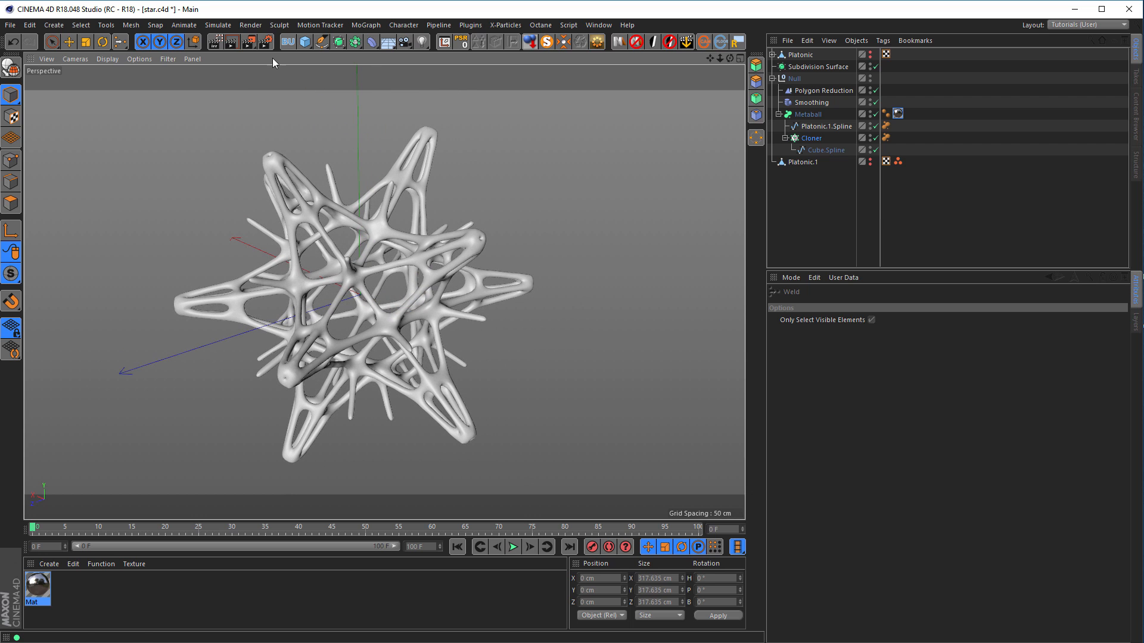
# Start an Interactive Render Region over the viewport and check the render settings
pyautogui.click(215, 41)
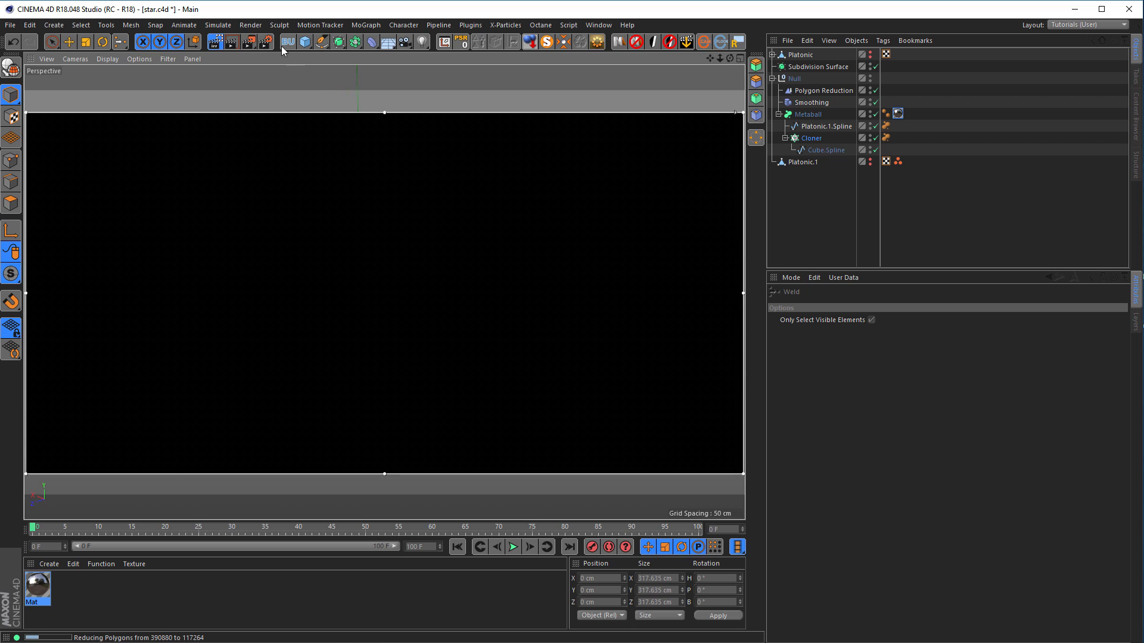
pyautogui.click(264, 41)
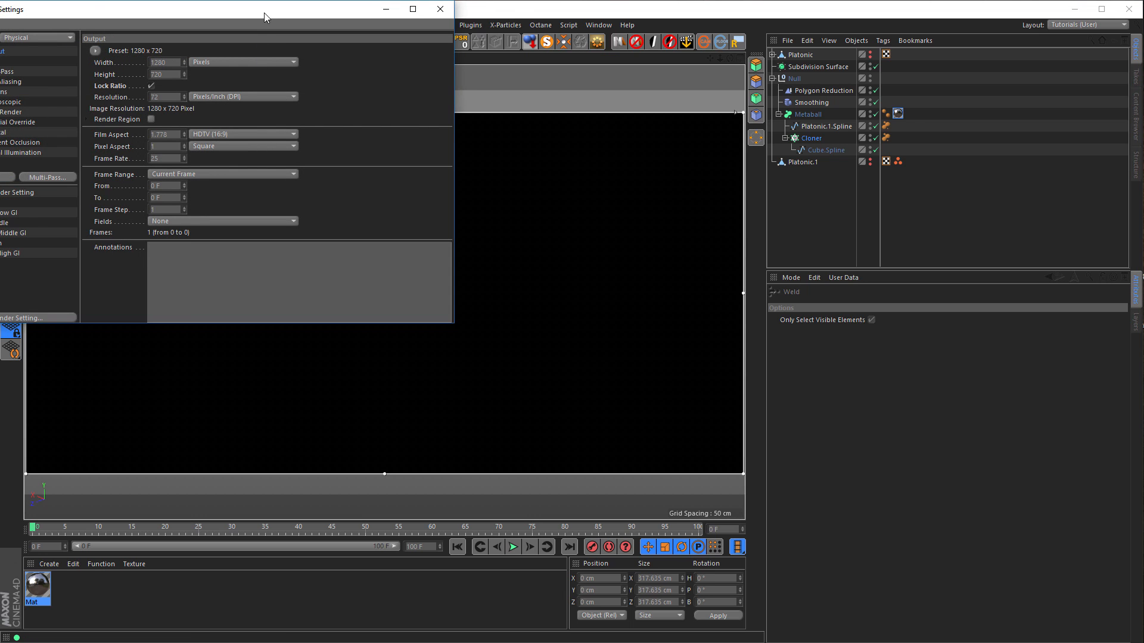
pyautogui.moveTo(263, 12); pyautogui.dragTo(765, 164)
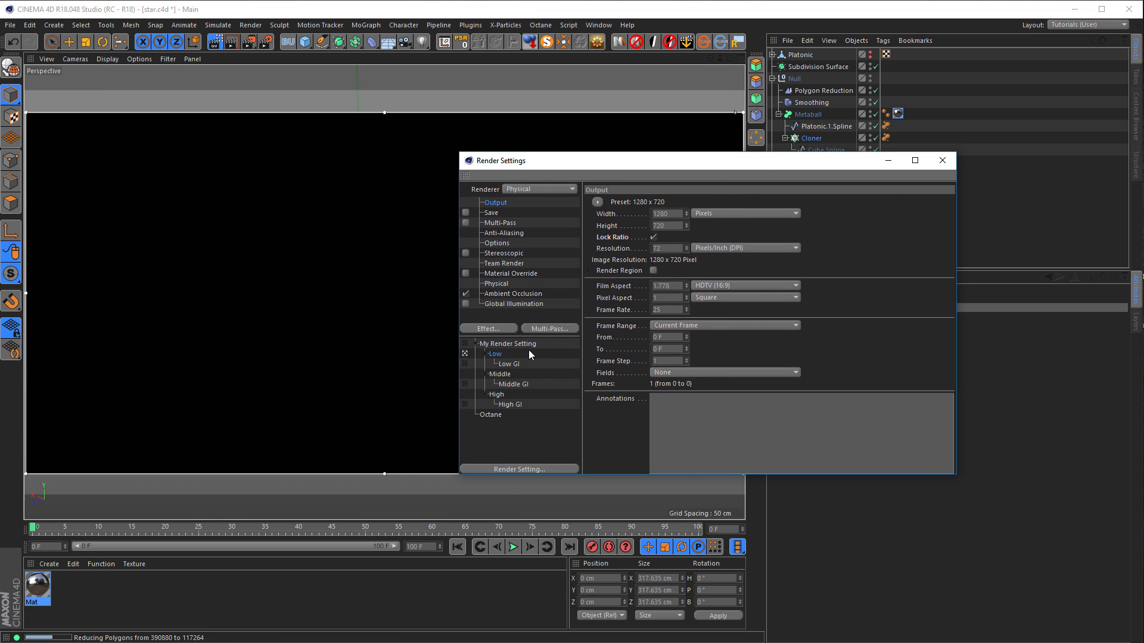
pyautogui.click(942, 161)
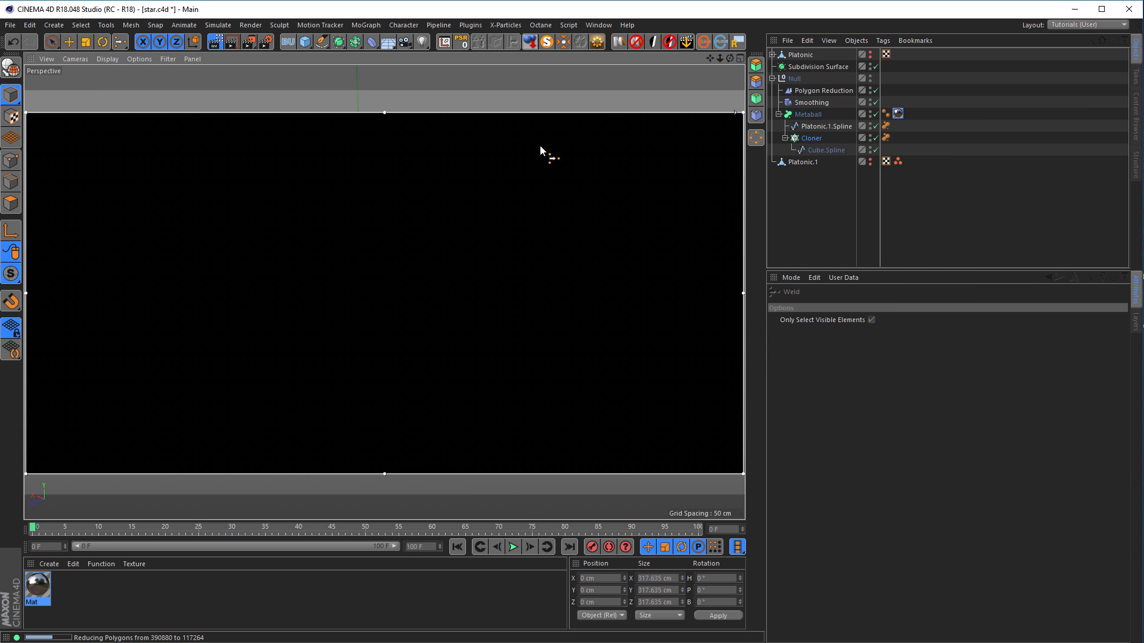
# Add the Nikomedias Scene Rig Pro to the scene, restart the interactive render region and show the rig's settings
pyautogui.click(620, 44)
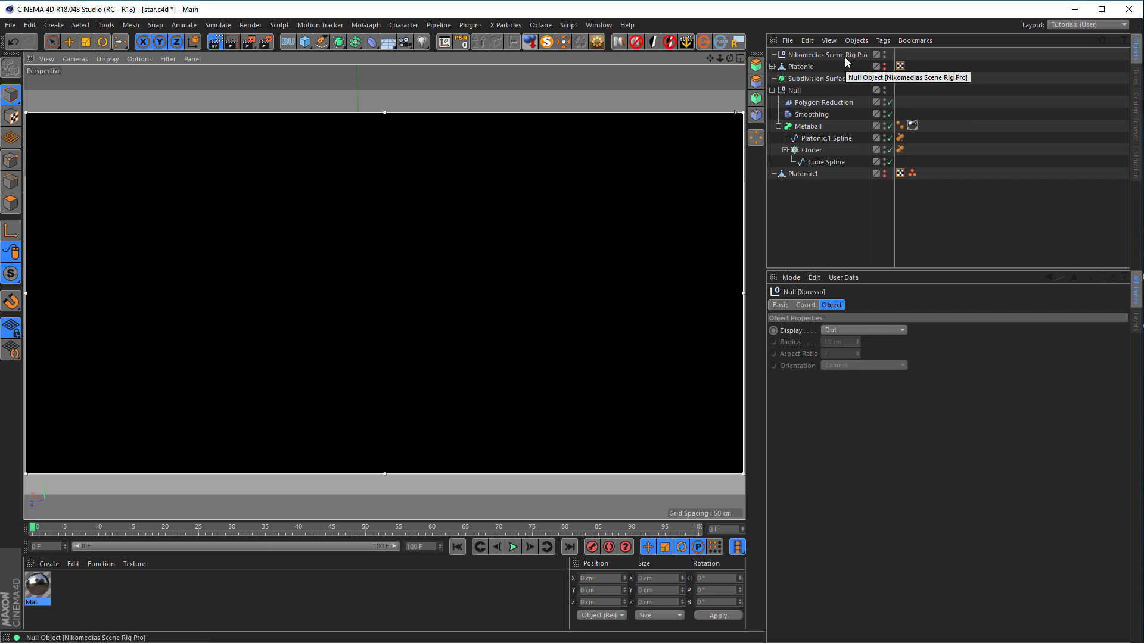
pyautogui.click(215, 41)
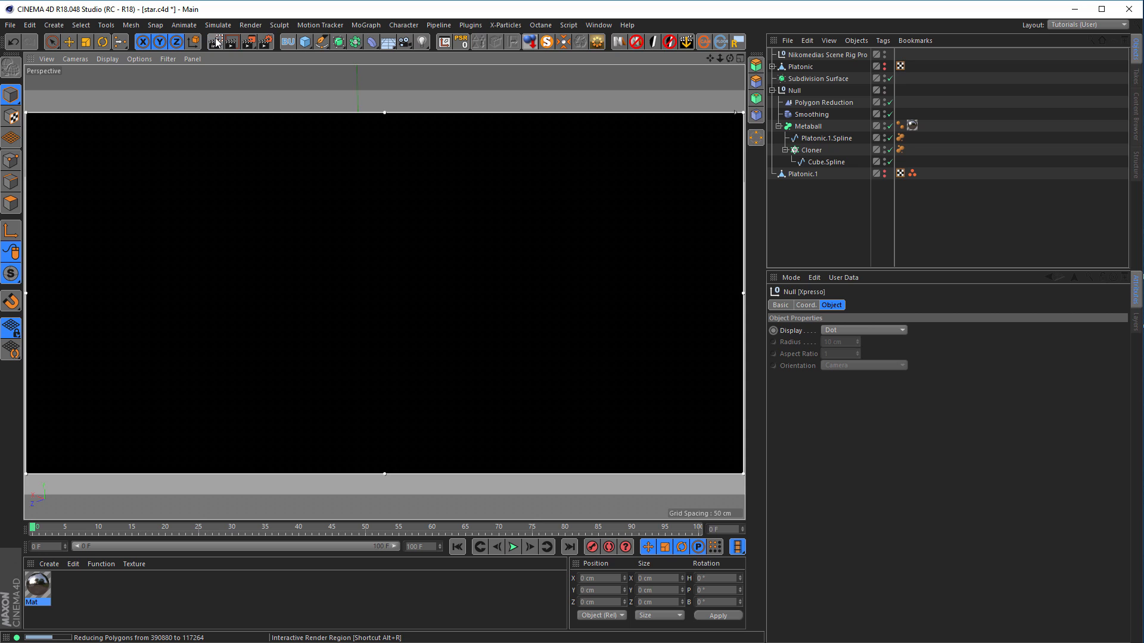
pyautogui.click(215, 41)
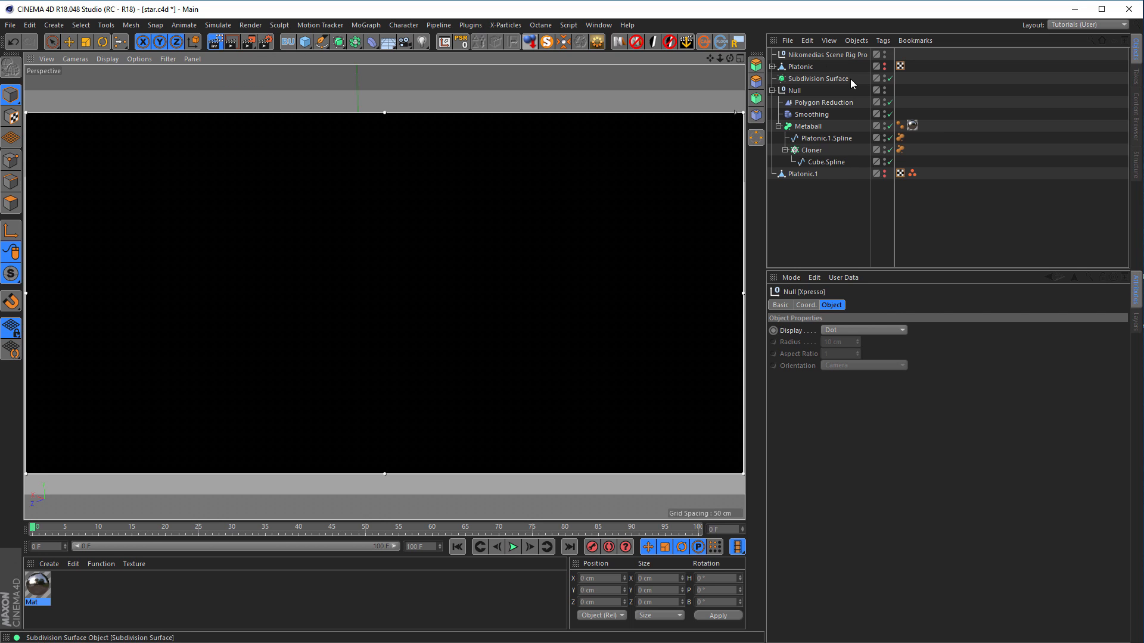
pyautogui.click(810, 55)
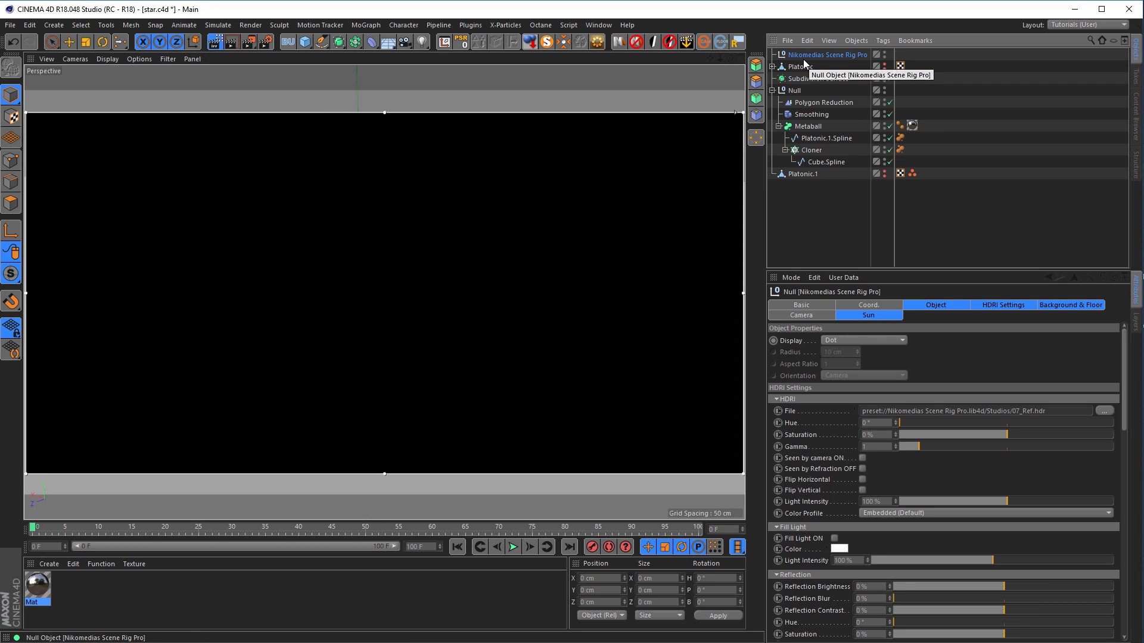
# Make Low GI the active render setting and refresh the interactive render region
pyautogui.click(266, 41)
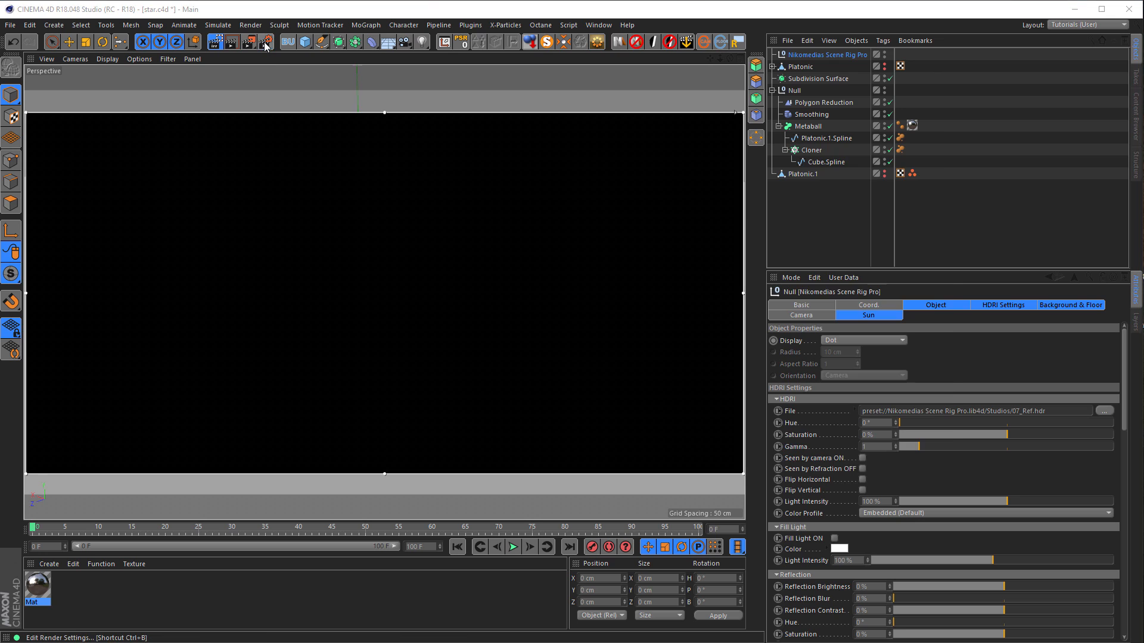
pyautogui.click(466, 364)
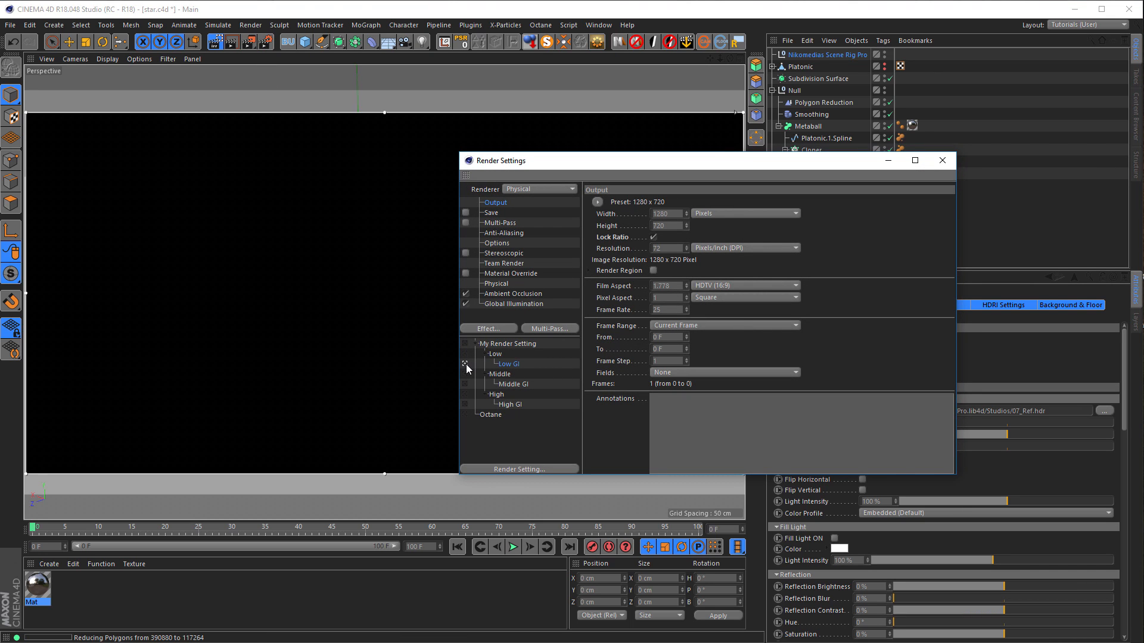
pyautogui.click(216, 42)
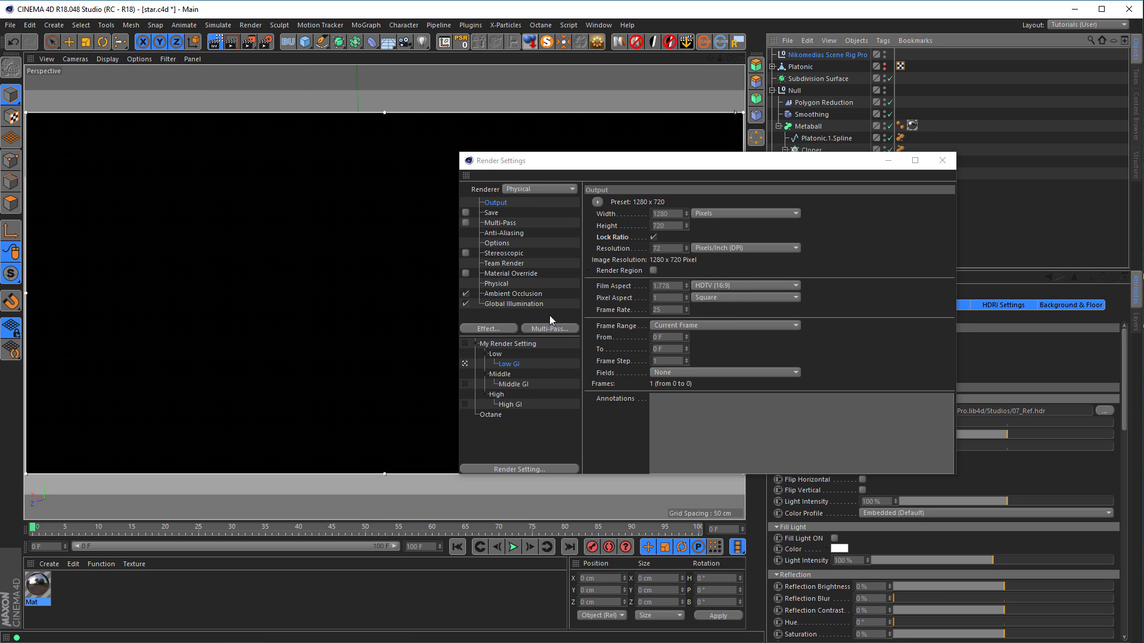
# Make Low the active render setting and close the render settings
pyautogui.click(464, 353)
pyautogui.click(942, 160)
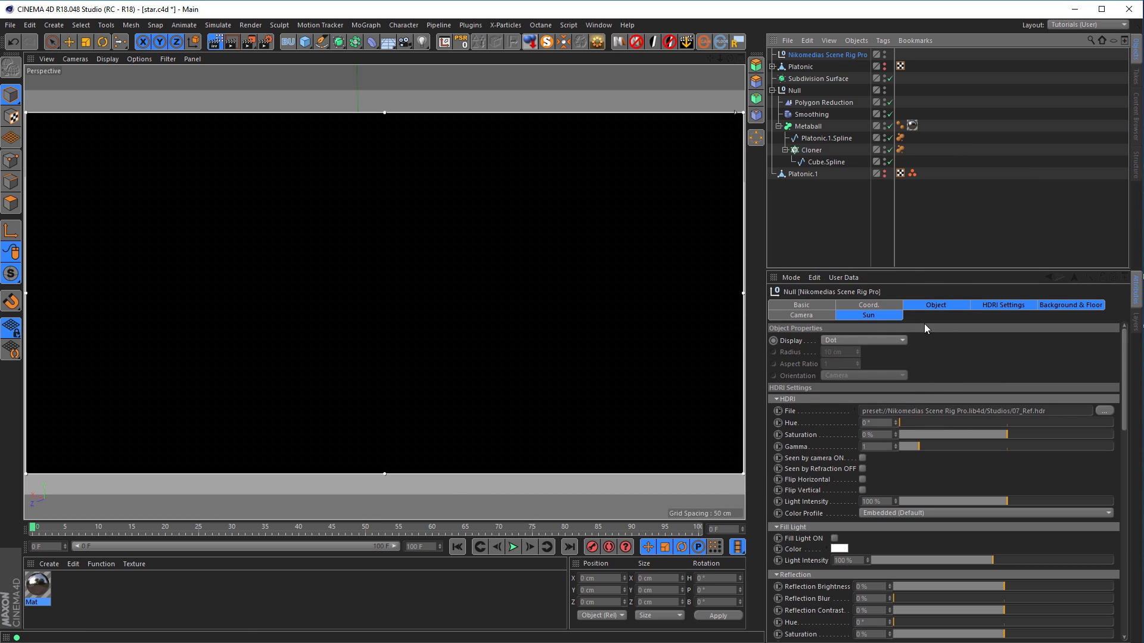
# Switch off the floor in the scene rig's Background & Floor settings and restart the interactive render region
pyautogui.click(995, 305)
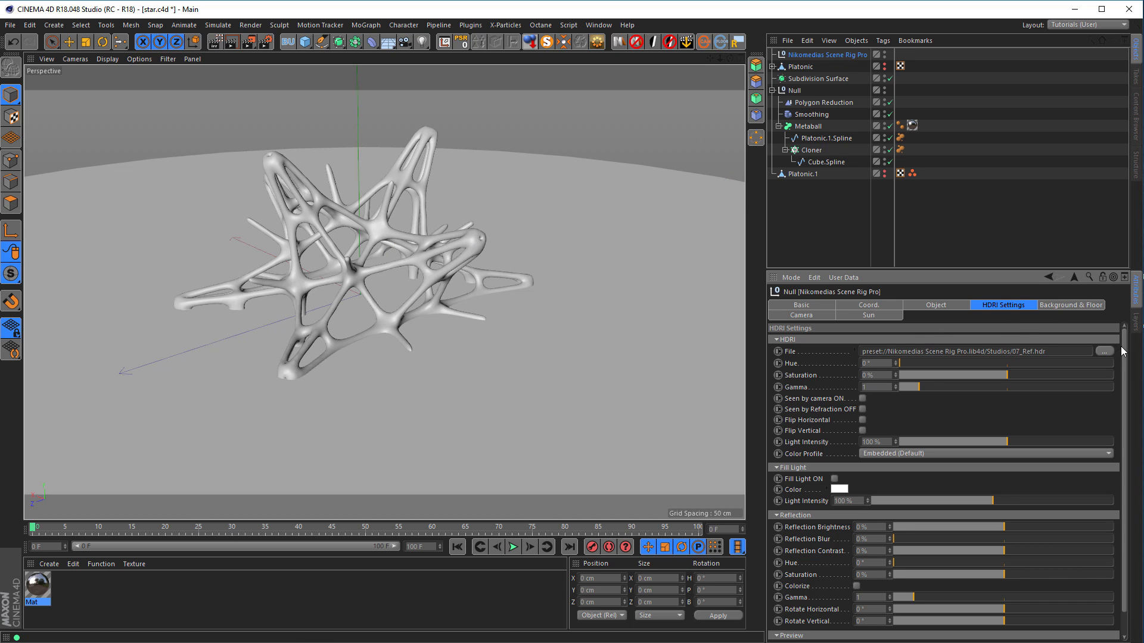
pyautogui.scroll(-1, 954, 507)
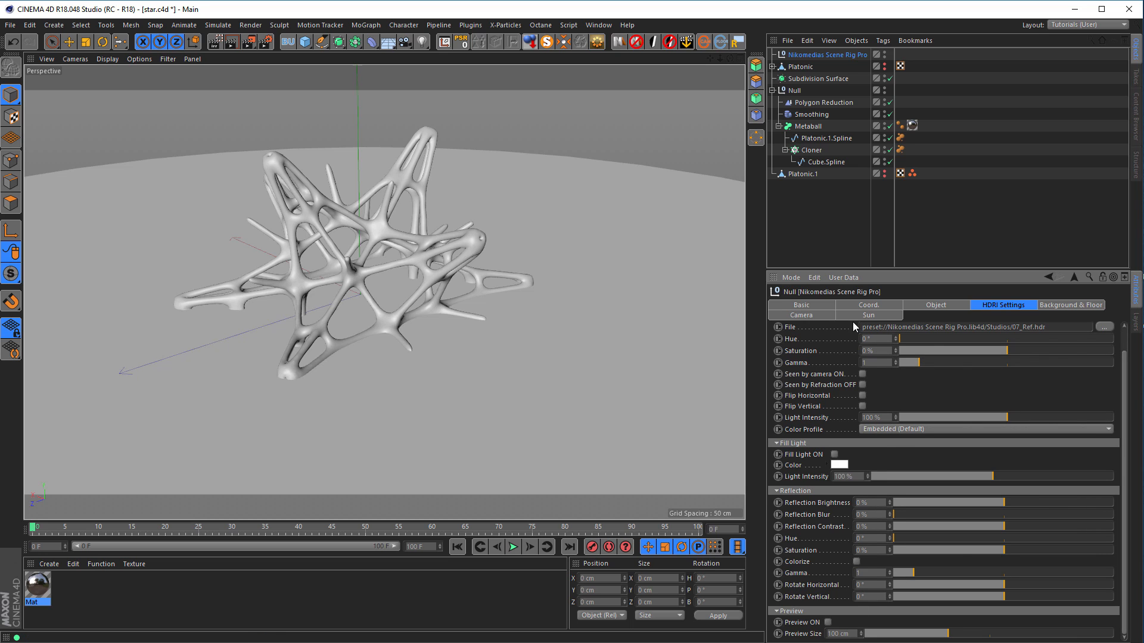
pyautogui.click(1090, 305)
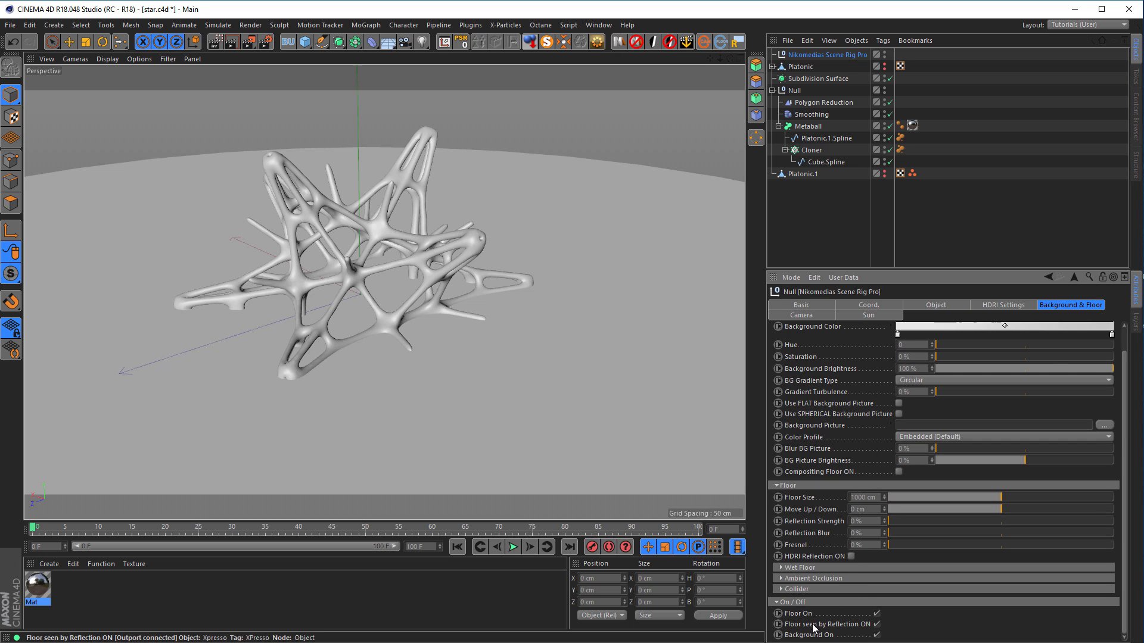
pyautogui.click(875, 613)
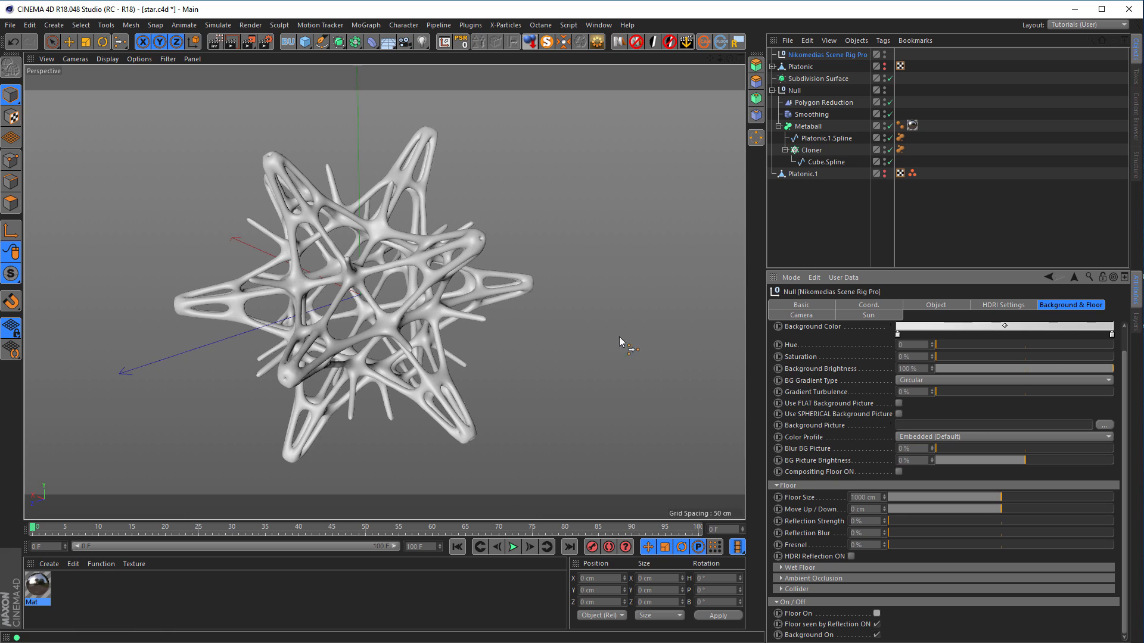
pyautogui.hotkey('alt', 'r')
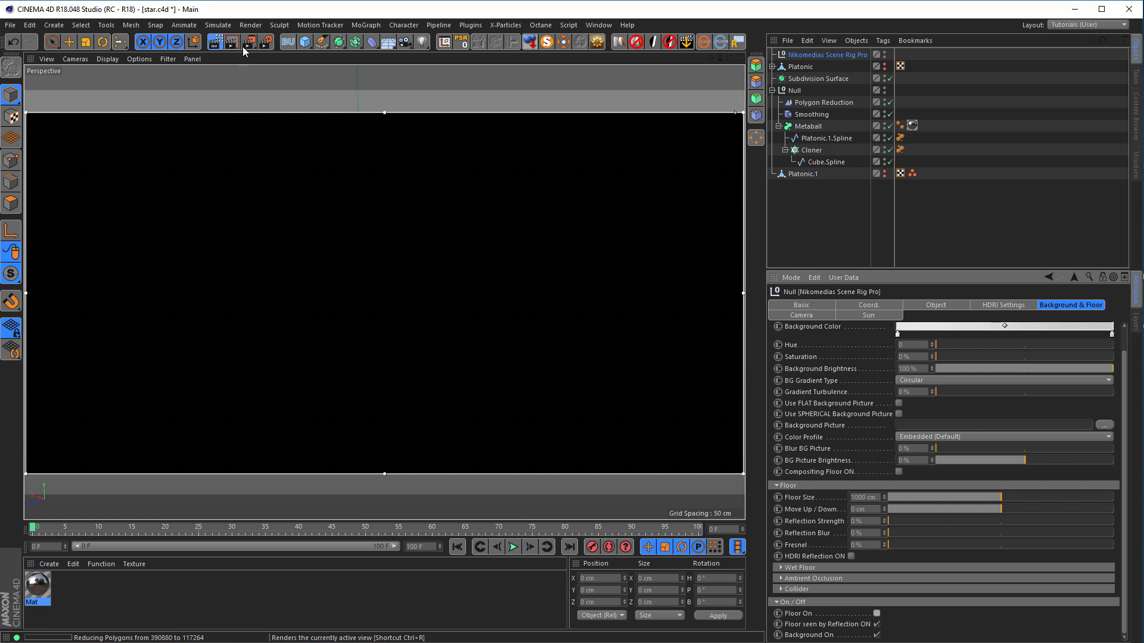
# Check the active render setting's output options and the object properties of the Metaball
pyautogui.click(266, 41)
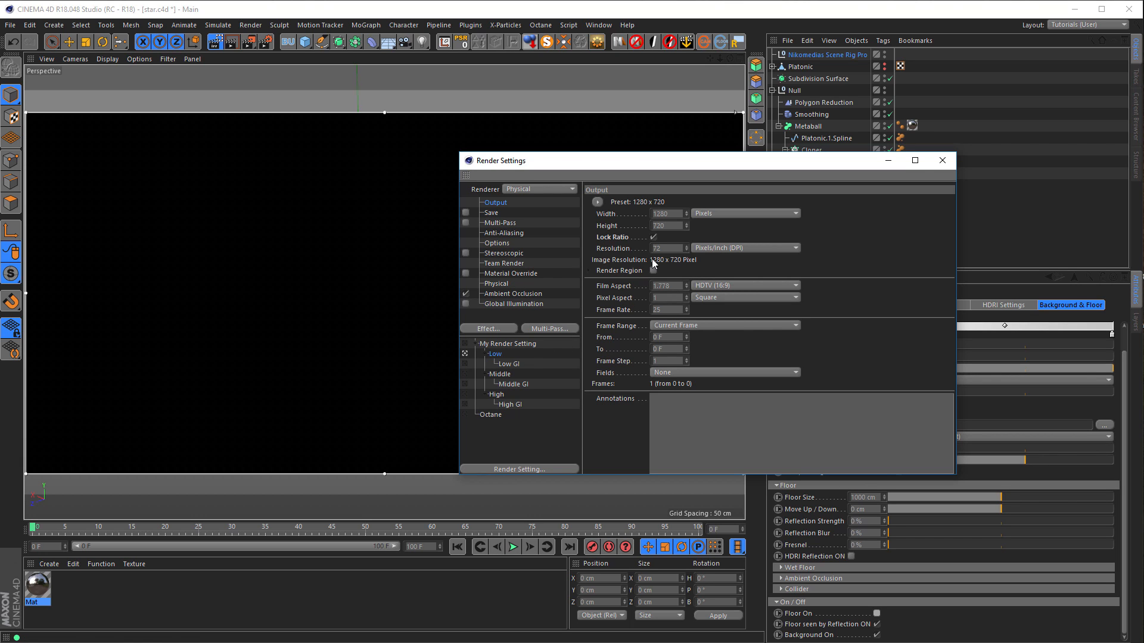
pyautogui.click(943, 161)
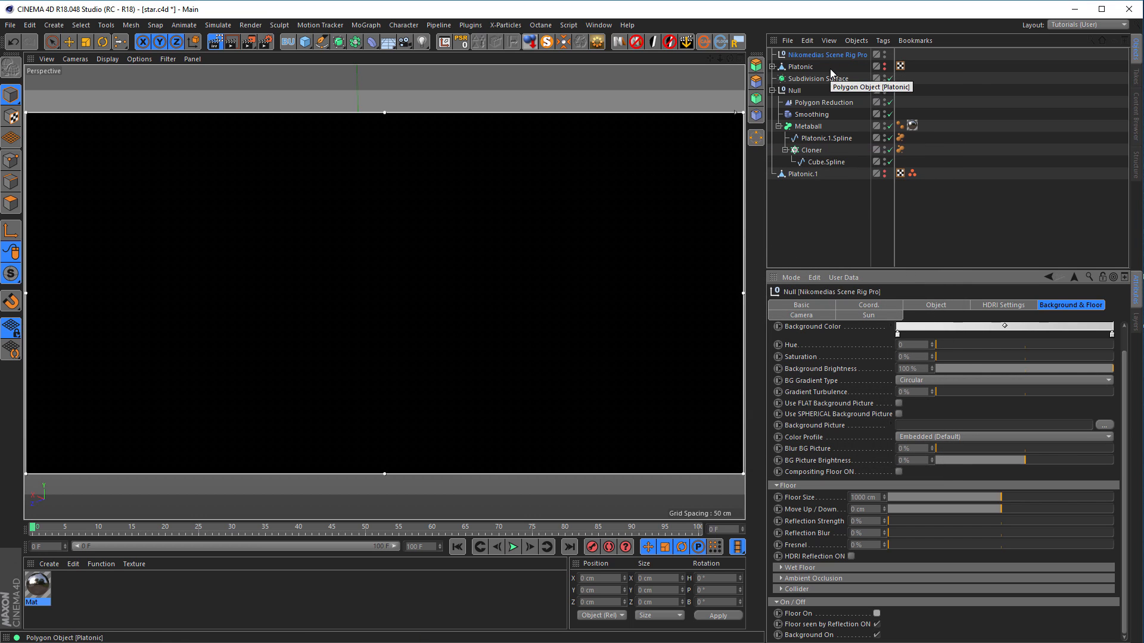
pyautogui.click(809, 173)
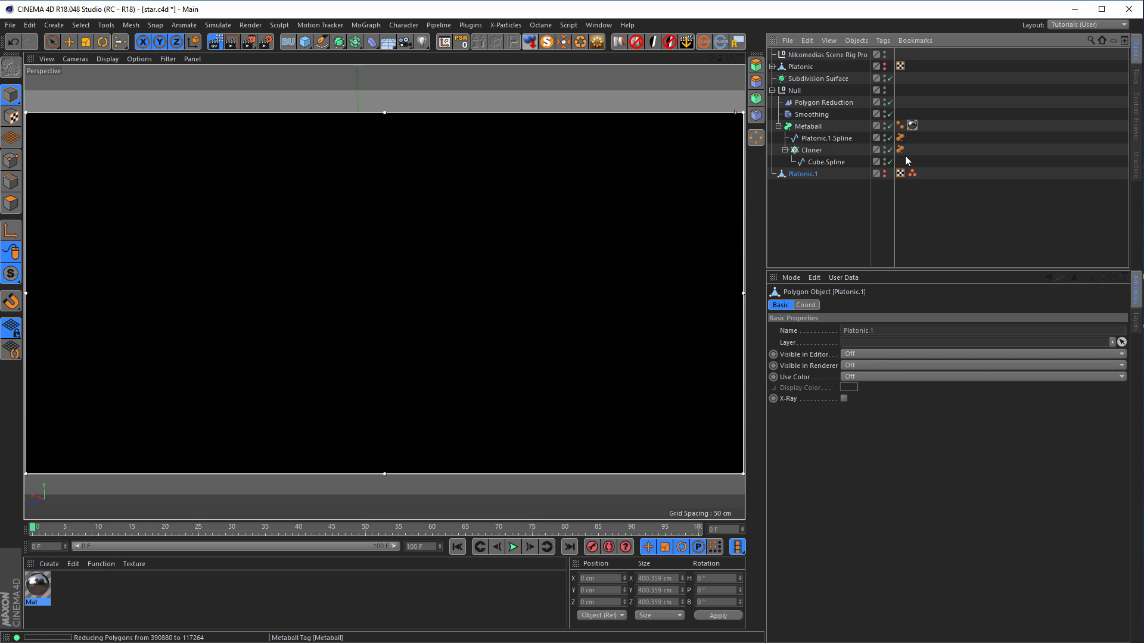
pyautogui.click(810, 127)
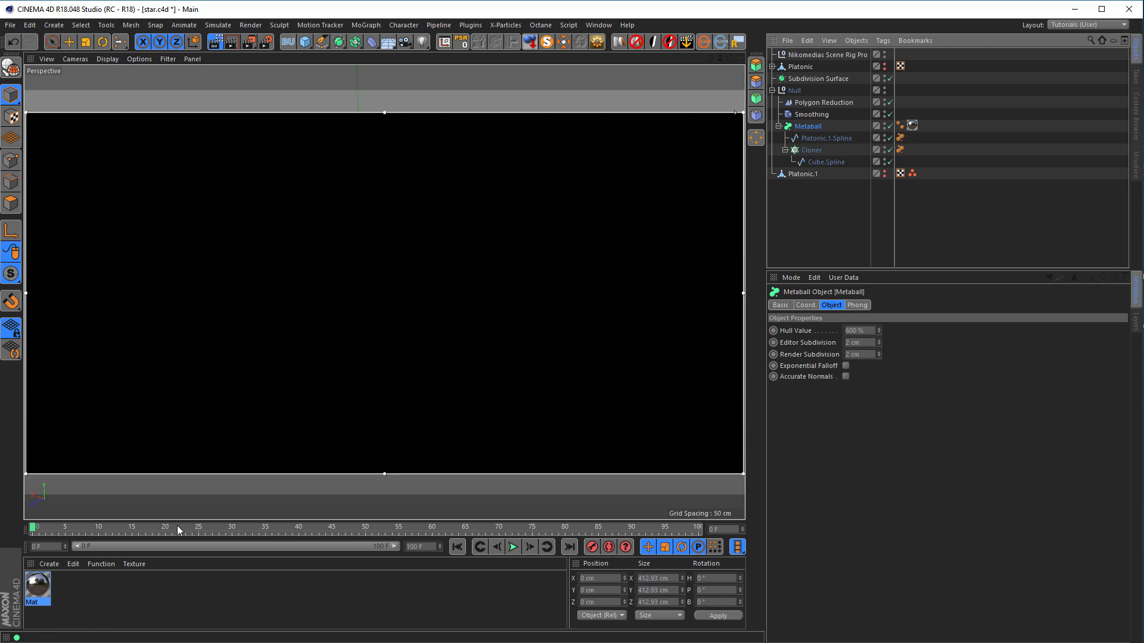
# Enlarge the interactive render region to cover more of the viewport's height, and activate the Weld tool
pyautogui.moveTo(103, 121); pyautogui.dragTo(26, 93)
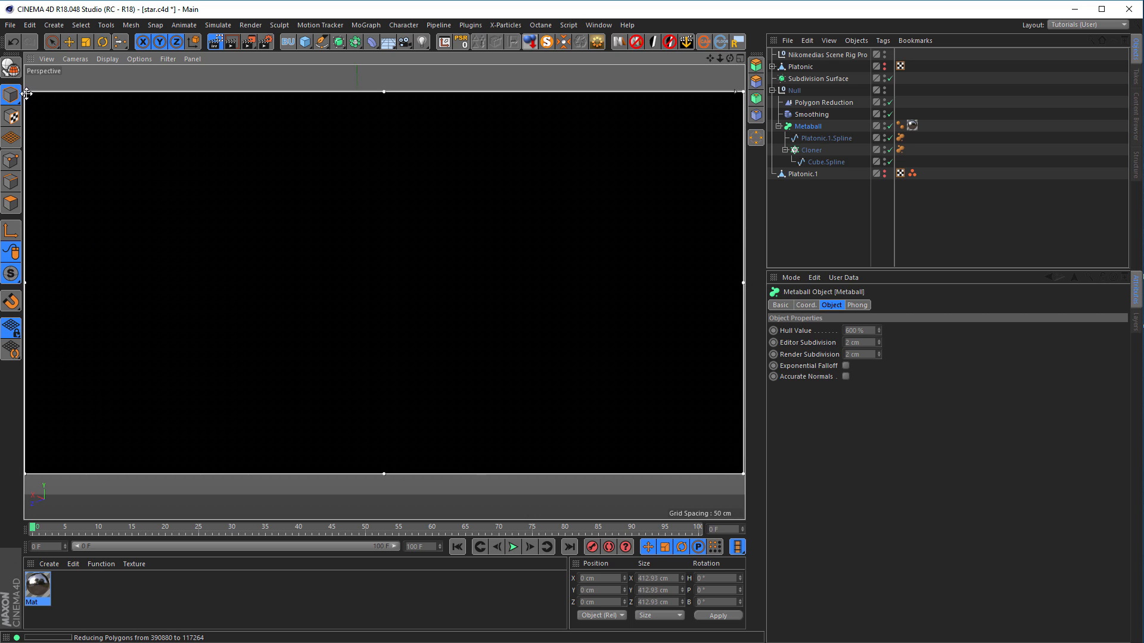
pyautogui.moveTo(383, 471); pyautogui.dragTo(385, 494)
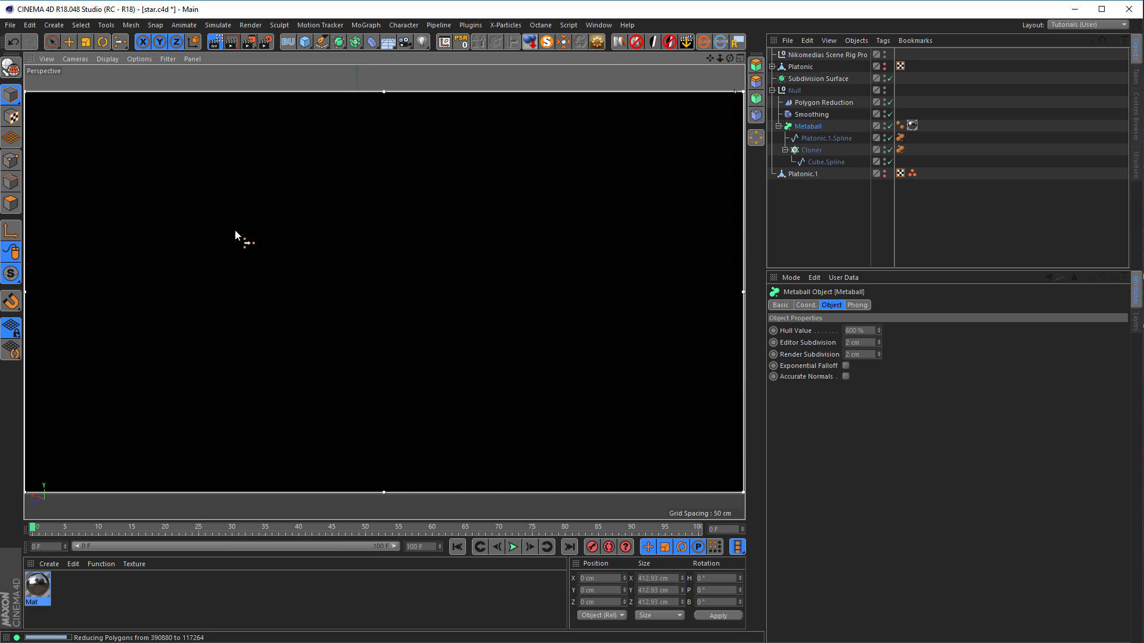
pyautogui.press('m')
pyautogui.press('q')
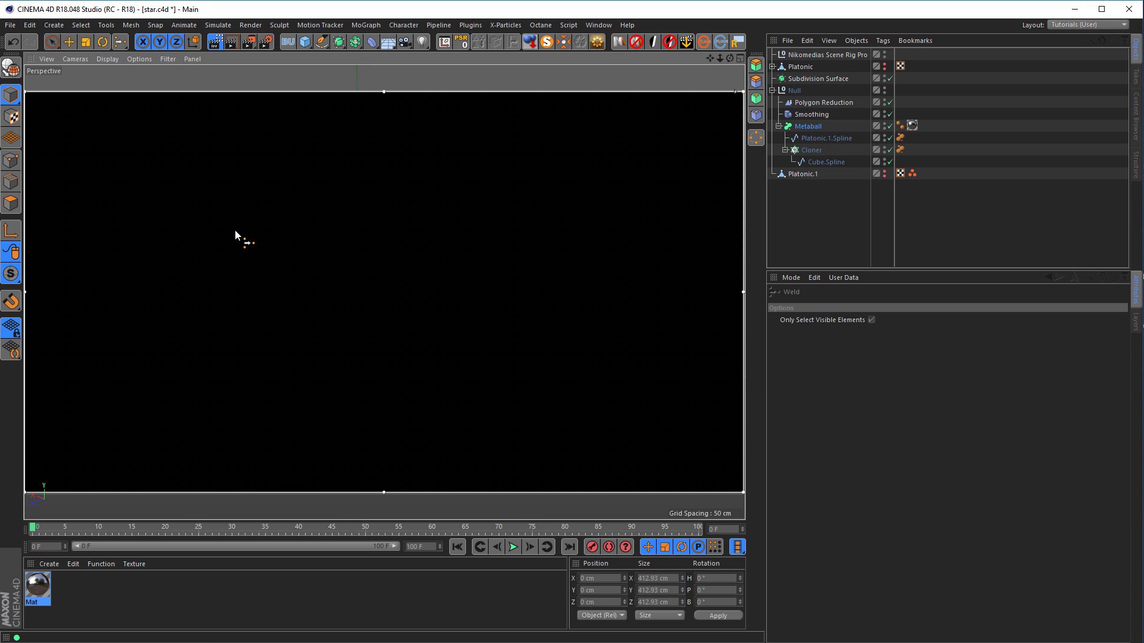
# Preview the metallic star in the interactive render region and switch the region off again
pyautogui.click(216, 41)
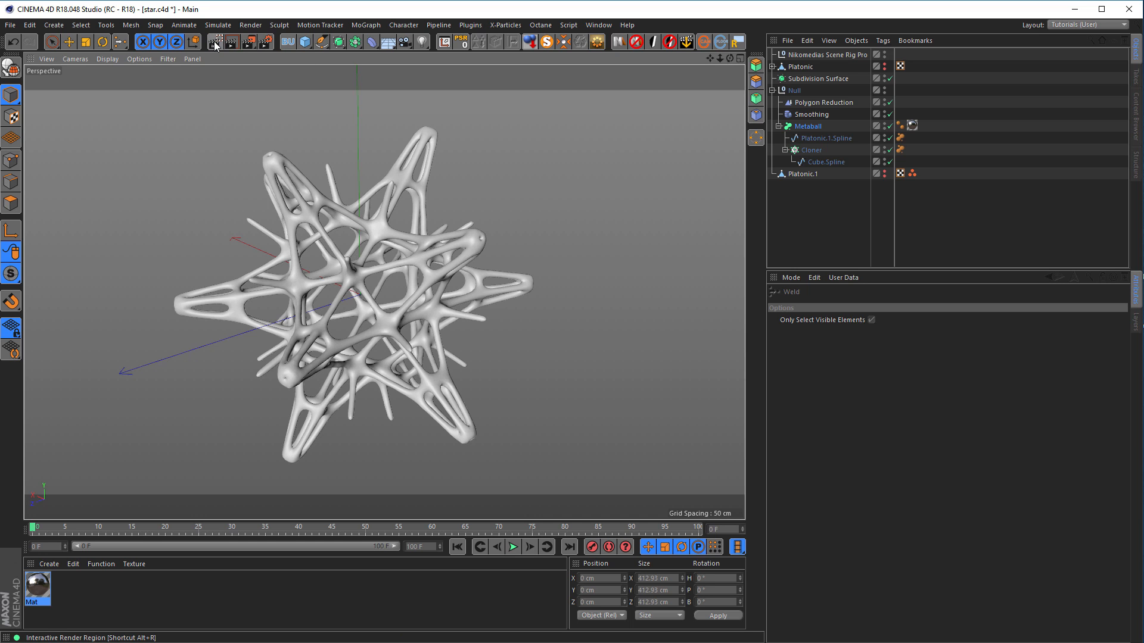
pyautogui.hotkey('ctrl', 'r')
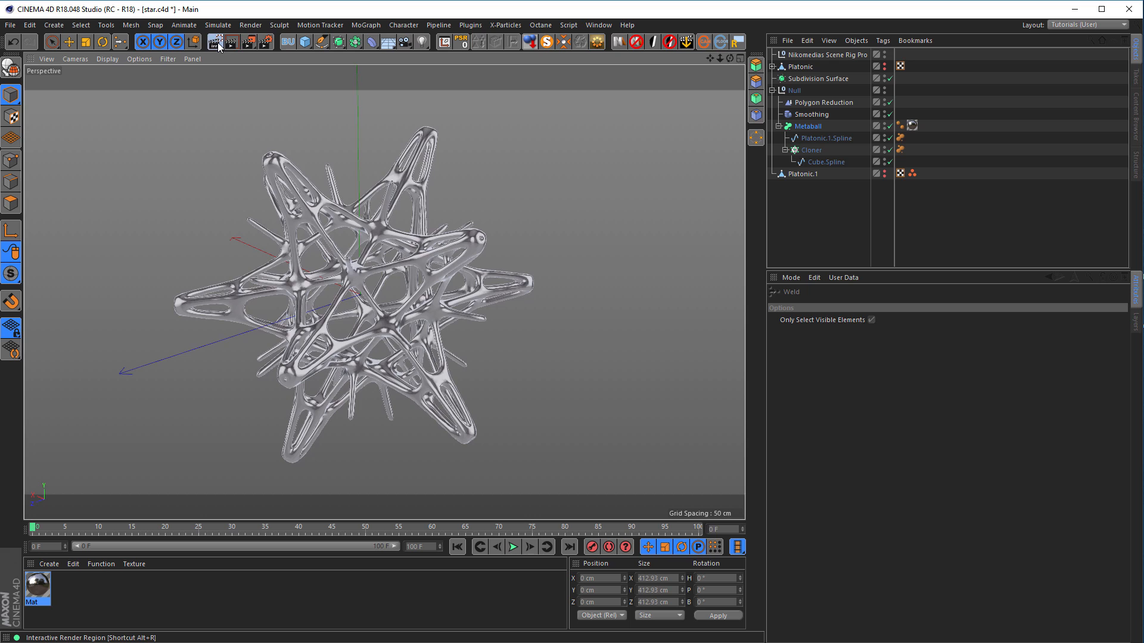
pyautogui.click(216, 42)
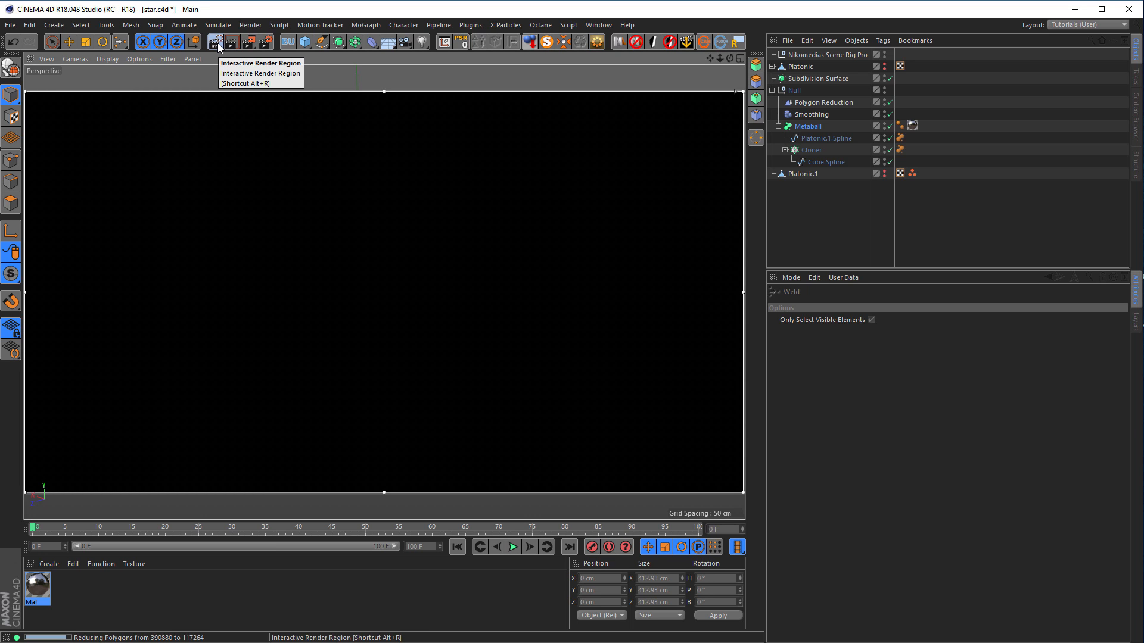
pyautogui.click(217, 43)
pyautogui.keyDown('alt'); pyautogui.moveTo(347, 317); pyautogui.dragTo(367, 323); pyautogui.keyUp('alt')
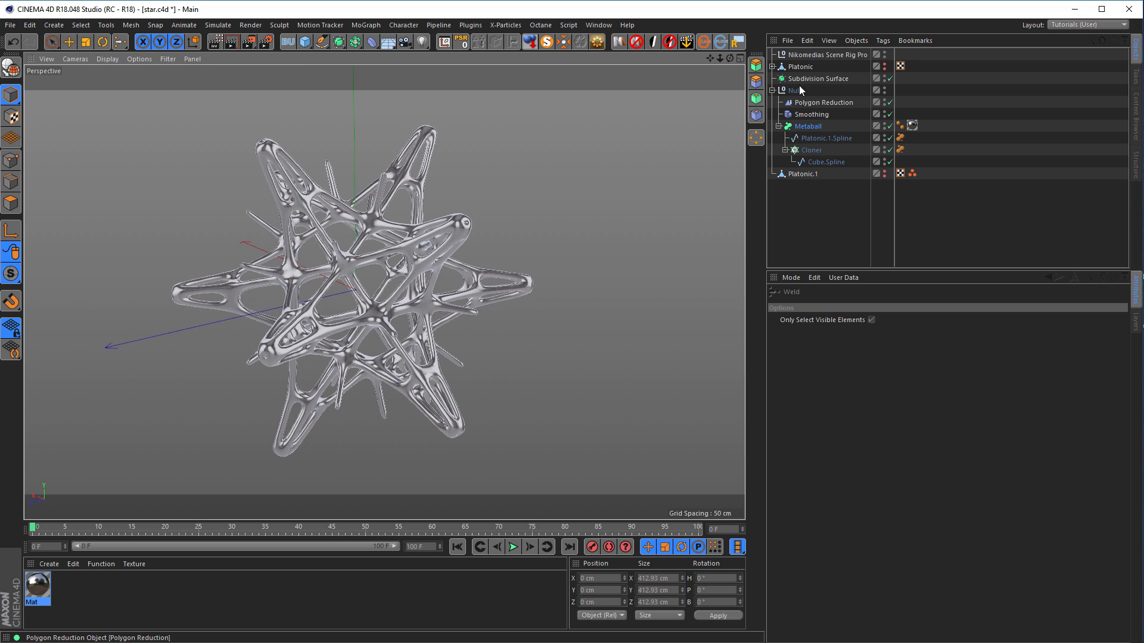
# Review the HDRI settings of Nikomedias Scene Rig Pro and test-render the star in the perspective view
pyautogui.click(816, 55)
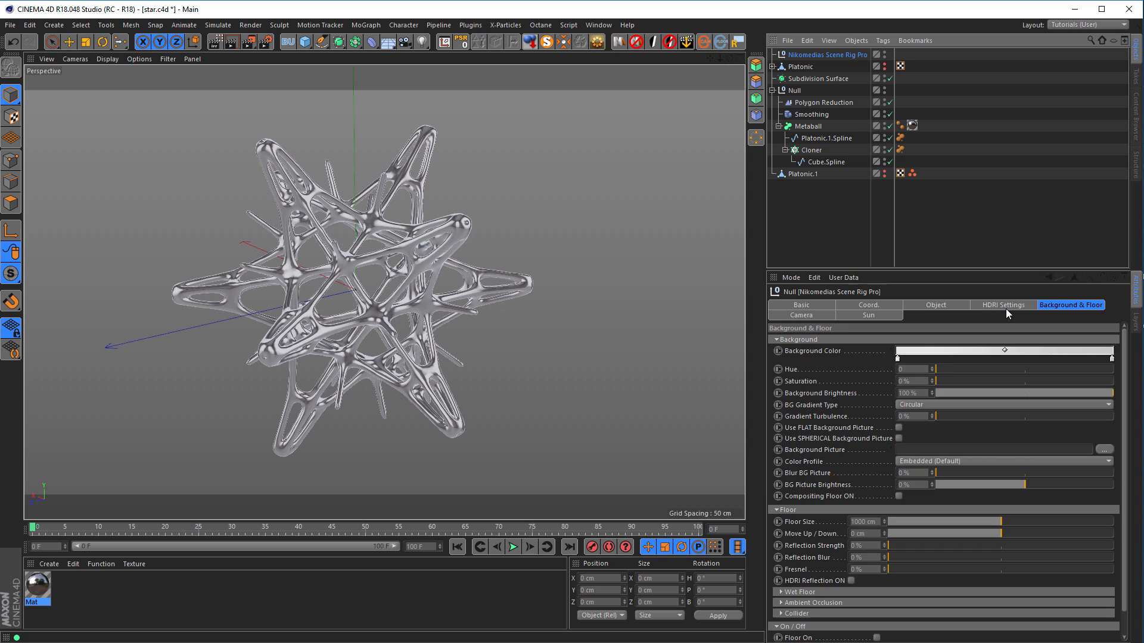
pyautogui.click(1005, 307)
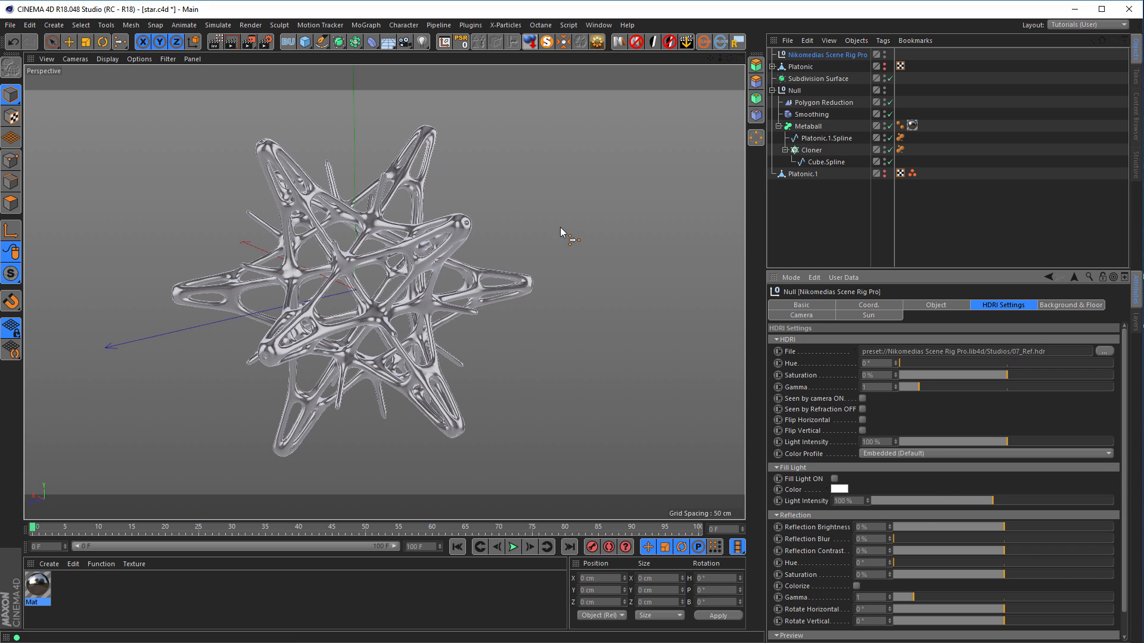
pyautogui.keyDown('alt'); pyautogui.moveTo(317, 224); pyautogui.dragTo(303, 219); pyautogui.keyUp('alt')
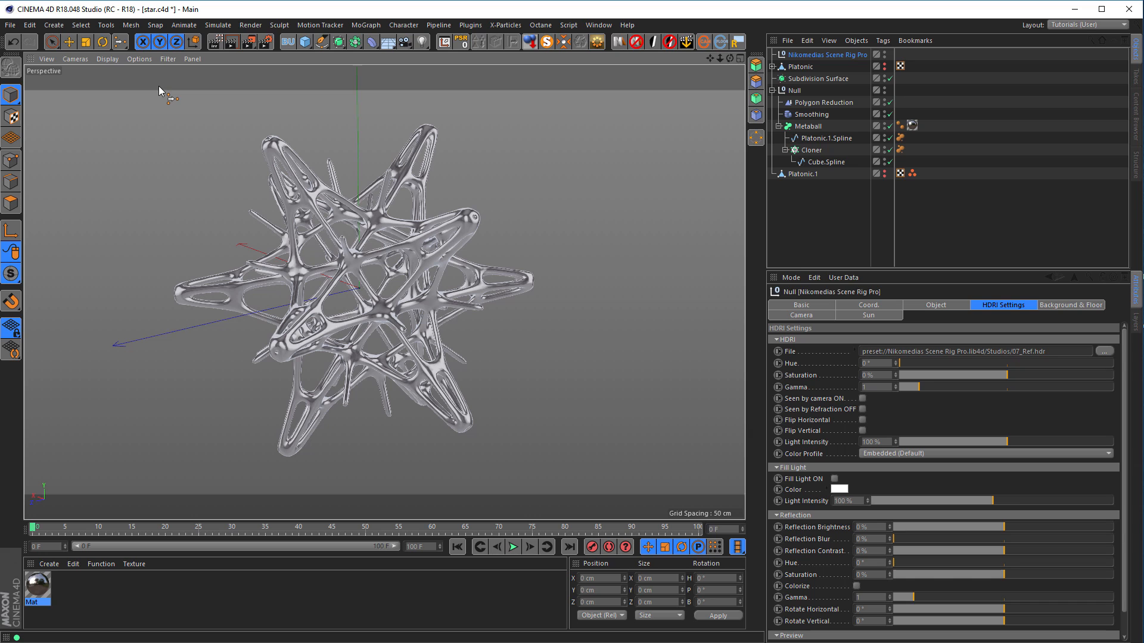
pyautogui.hotkey('ctrl', 'r')
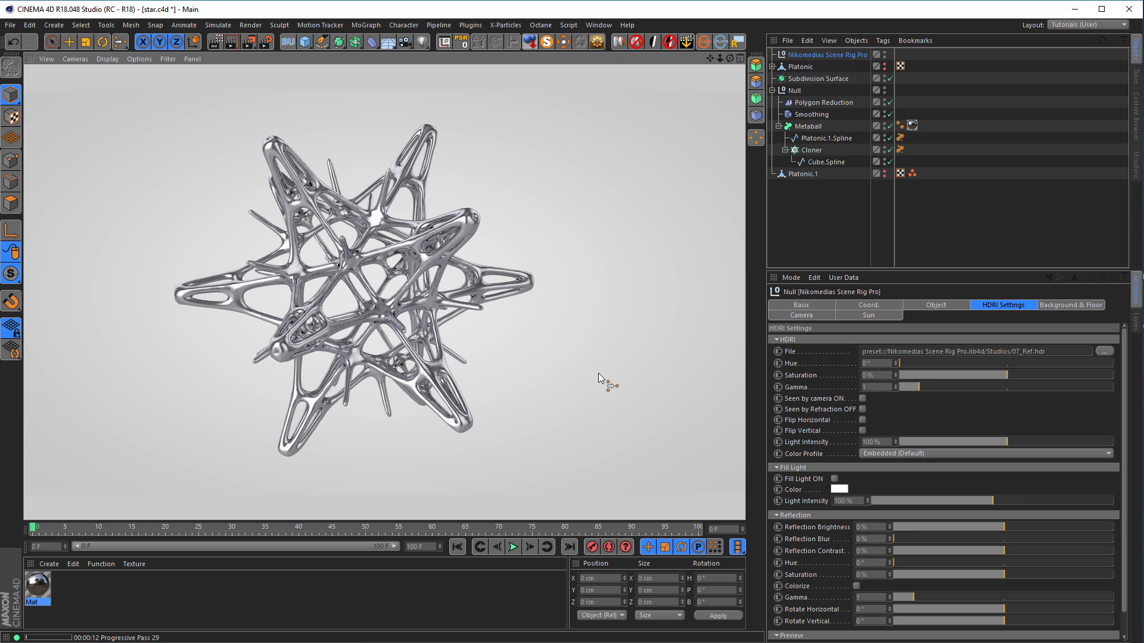
pyautogui.click(411, 287)
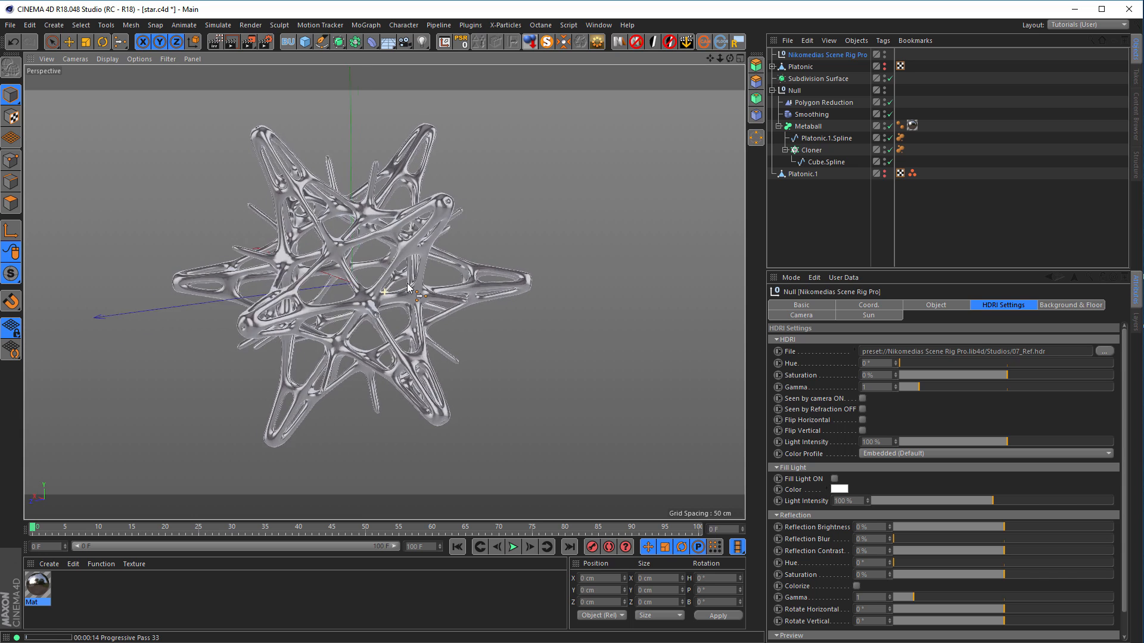
pyautogui.click(216, 42)
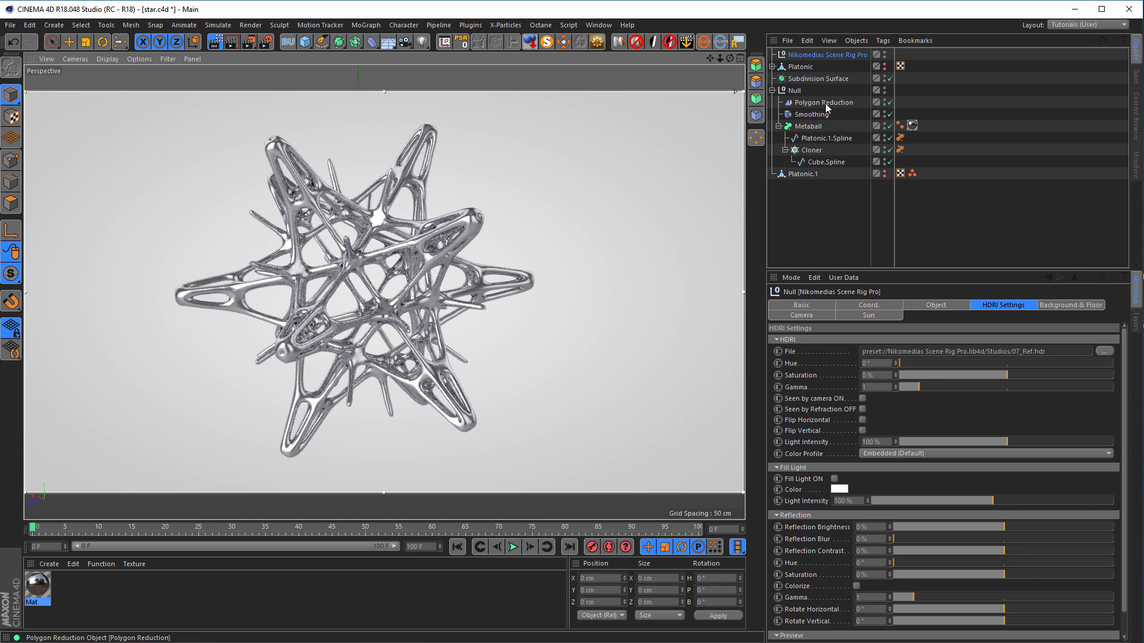
pyautogui.click(218, 45)
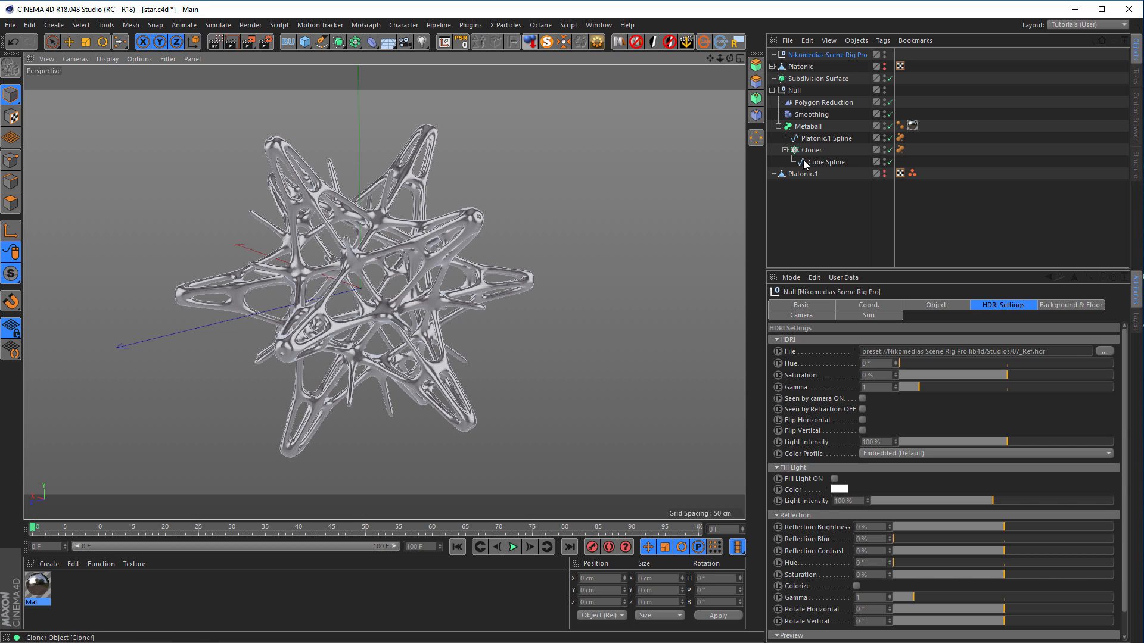
# Bake the Null group into a polygon copy with Current State to Object and place the copy below Platonic.1
pyautogui.keyDown('alt'); pyautogui.moveTo(378, 281); pyautogui.dragTo(424, 279); pyautogui.keyUp('alt')
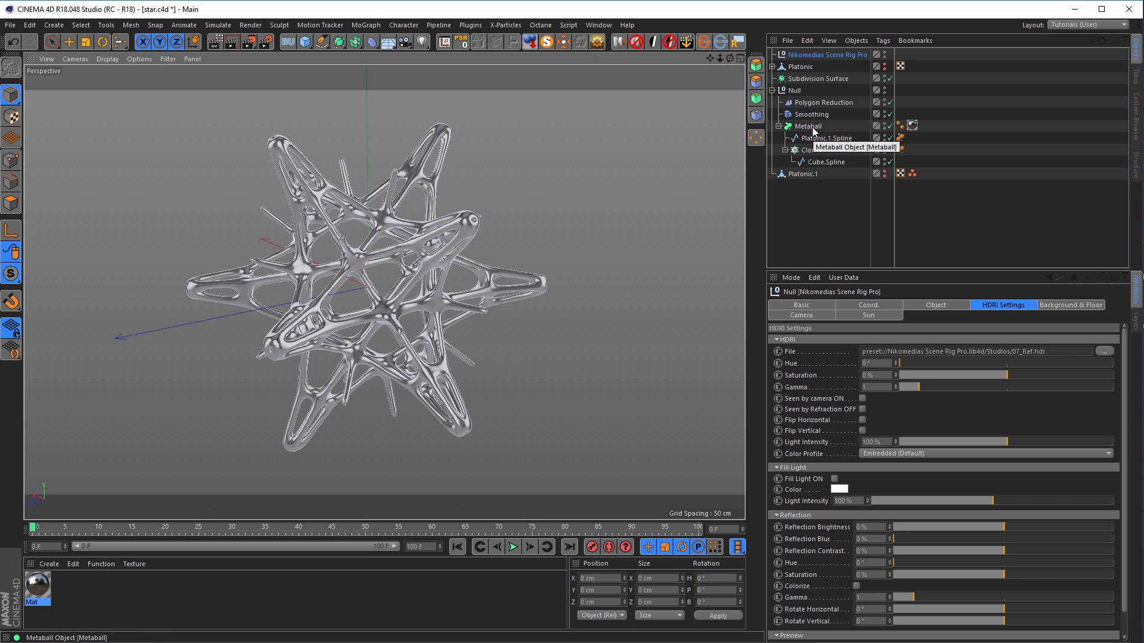
pyautogui.click(792, 92)
pyautogui.rightClick(791, 92)
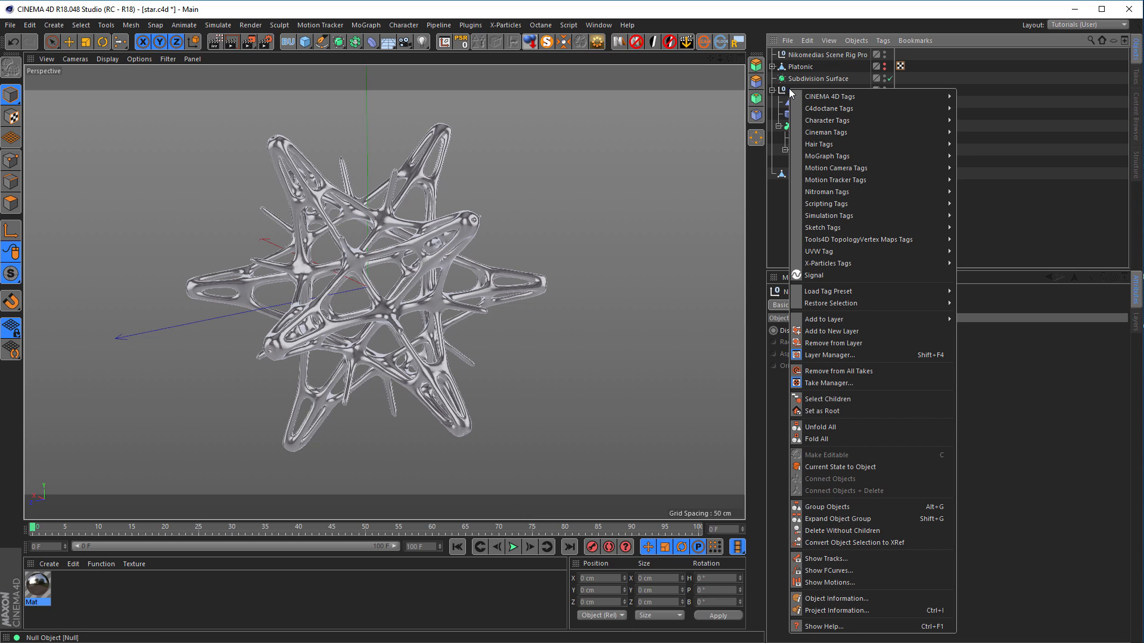
pyautogui.click(863, 470)
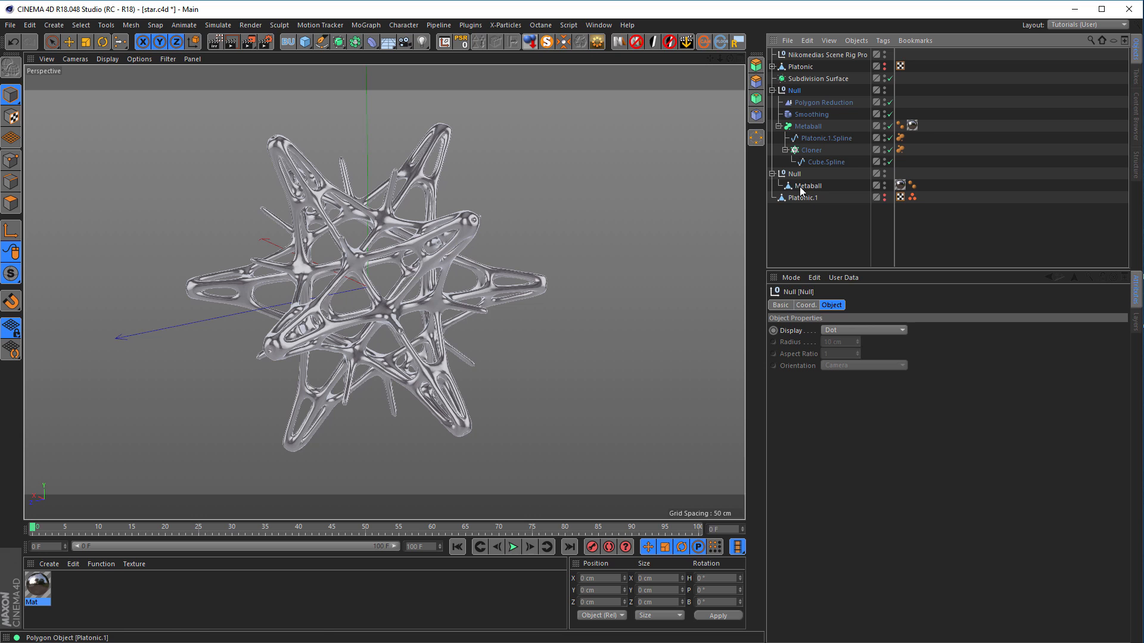
pyautogui.moveTo(794, 173); pyautogui.dragTo(801, 204)
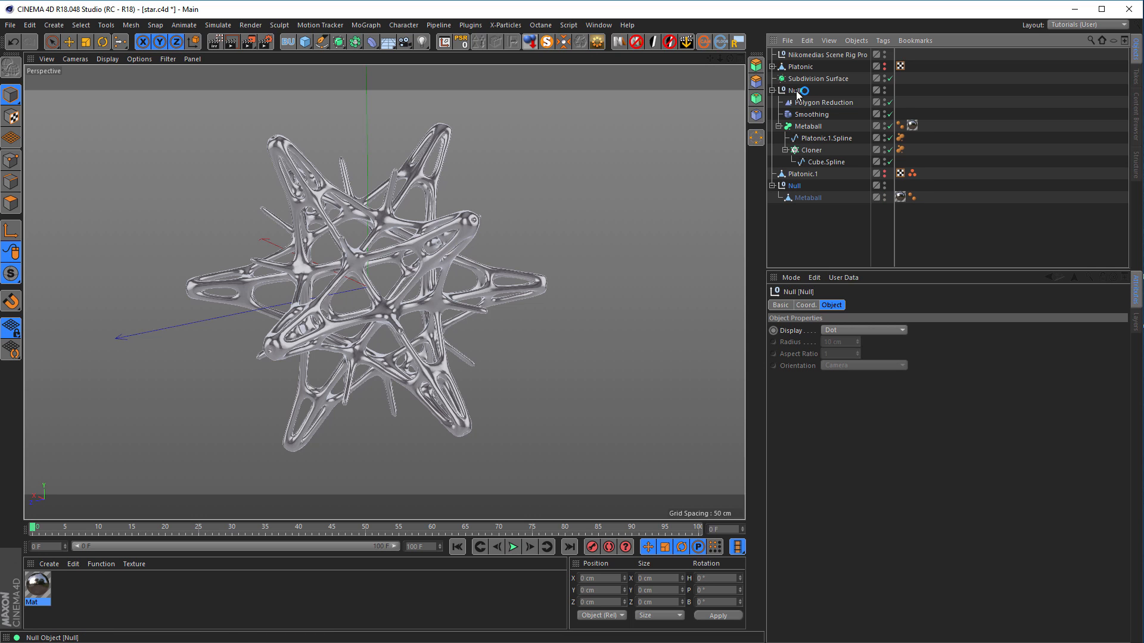
# Disable Polygon Reduction, Smoothing and Metaball in the original Null, and store that group under a new Backup null
pyautogui.moveTo(890, 102); pyautogui.dragTo(895, 113)
pyautogui.click(890, 126)
pyautogui.click(772, 90)
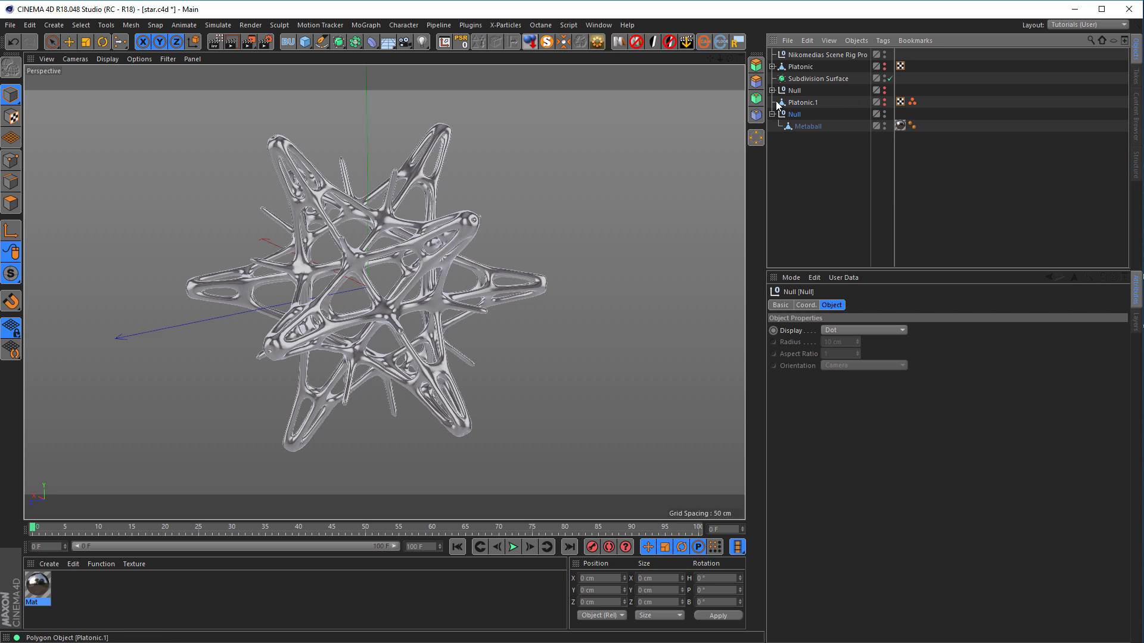
pyautogui.click(288, 42)
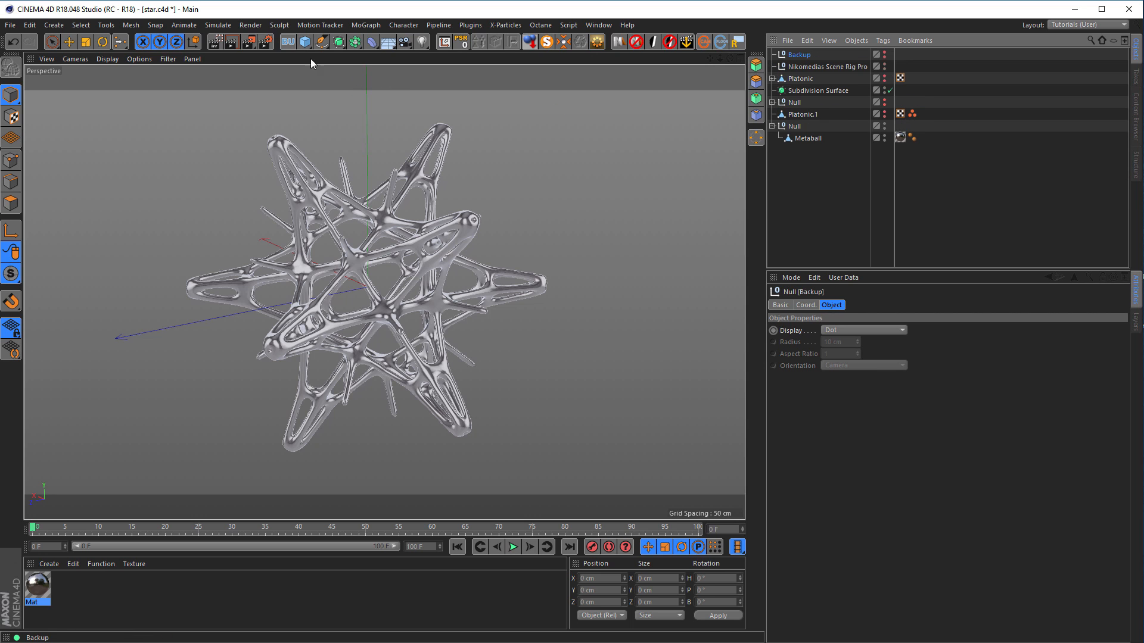
pyautogui.moveTo(794, 103); pyautogui.dragTo(801, 55)
# Take the baked Metaball out of its Null, delete the empty Null and select the Metaball
pyautogui.moveTo(806, 127); pyautogui.dragTo(798, 122)
pyautogui.click(795, 116)
pyautogui.press('Delete')
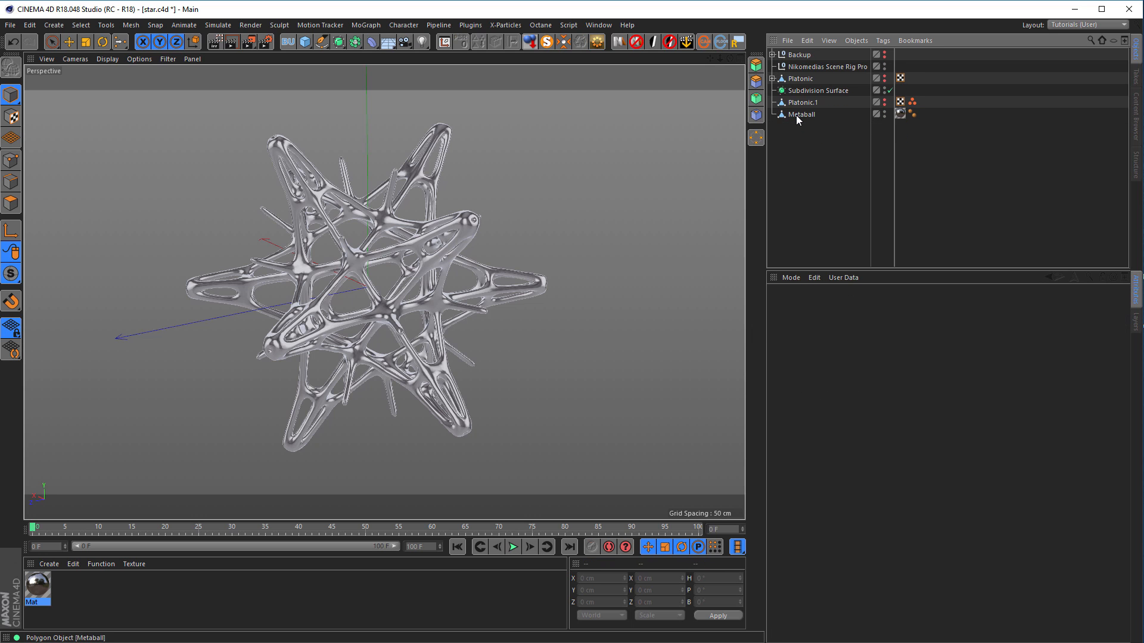
pyautogui.click(796, 116)
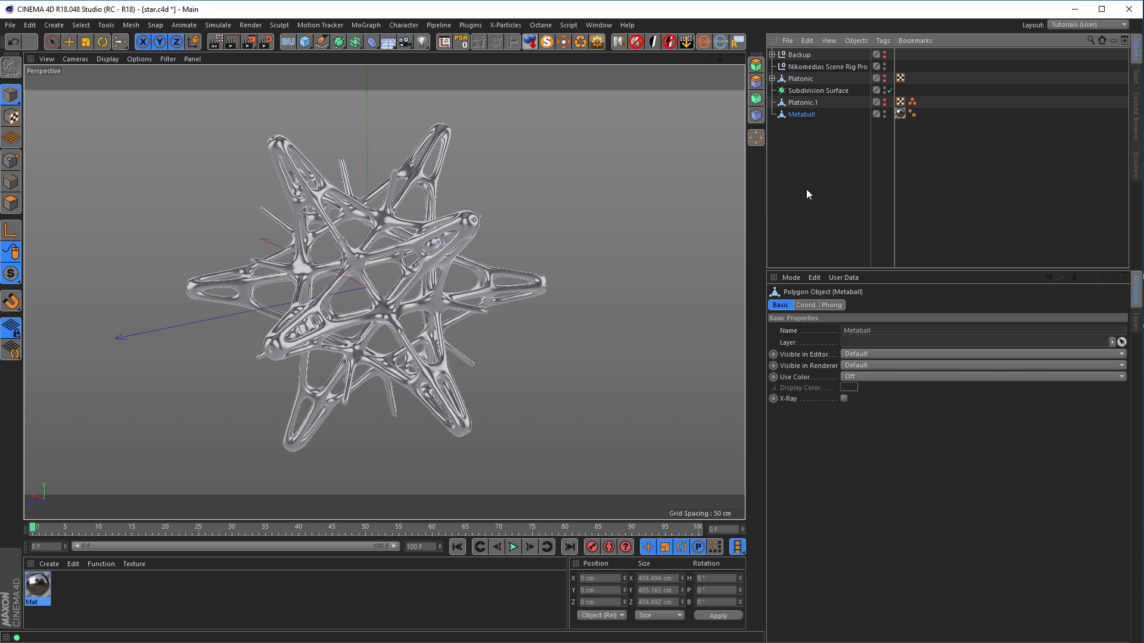
# Start the interactive render region and turn on the floor of Nikomedias Scene Rig Pro
pyautogui.click(215, 43)
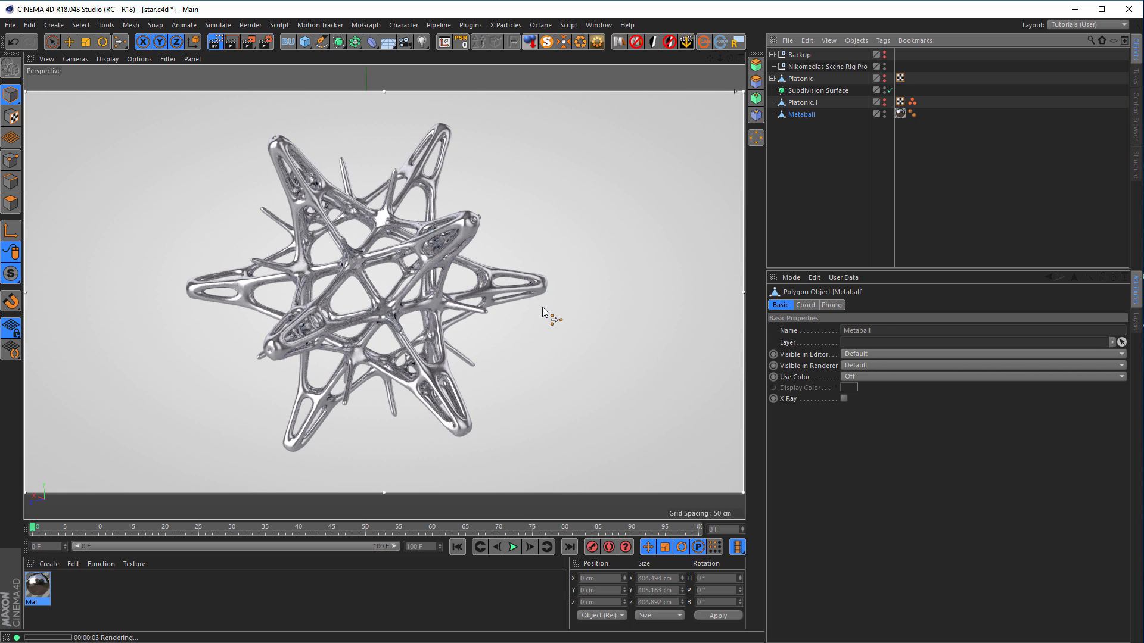
pyautogui.moveTo(417, 282)
pyautogui.keyDown('alt'); pyautogui.mouseDown()
pyautogui.moveTo(443, 284)
pyautogui.moveTo(423, 282)
pyautogui.mouseUp(); pyautogui.keyUp('alt')
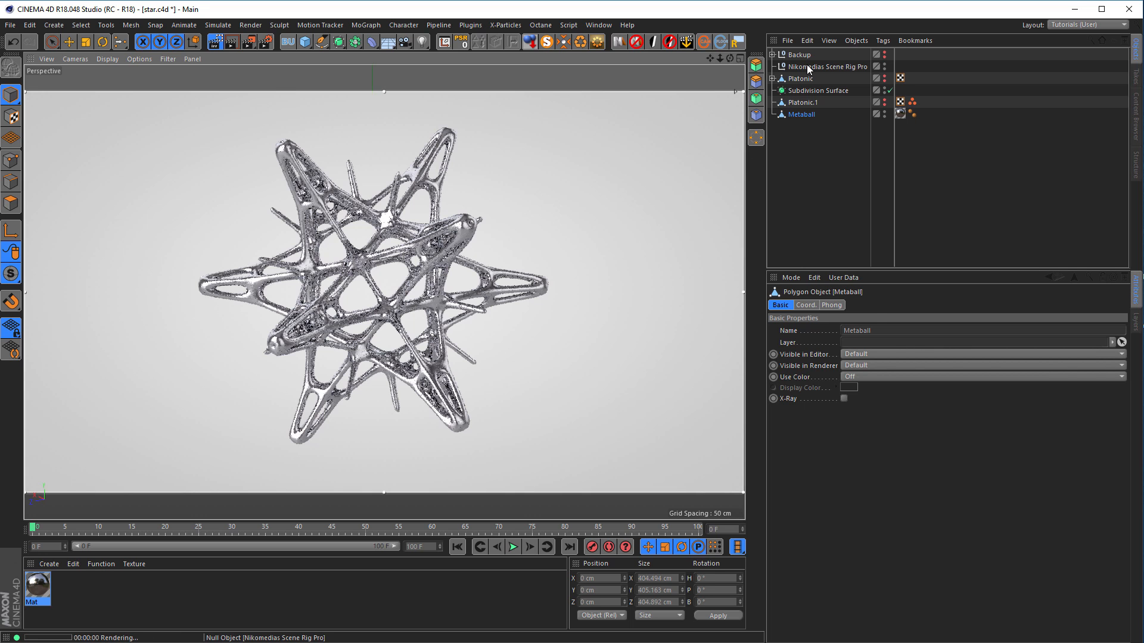
pyautogui.click(809, 66)
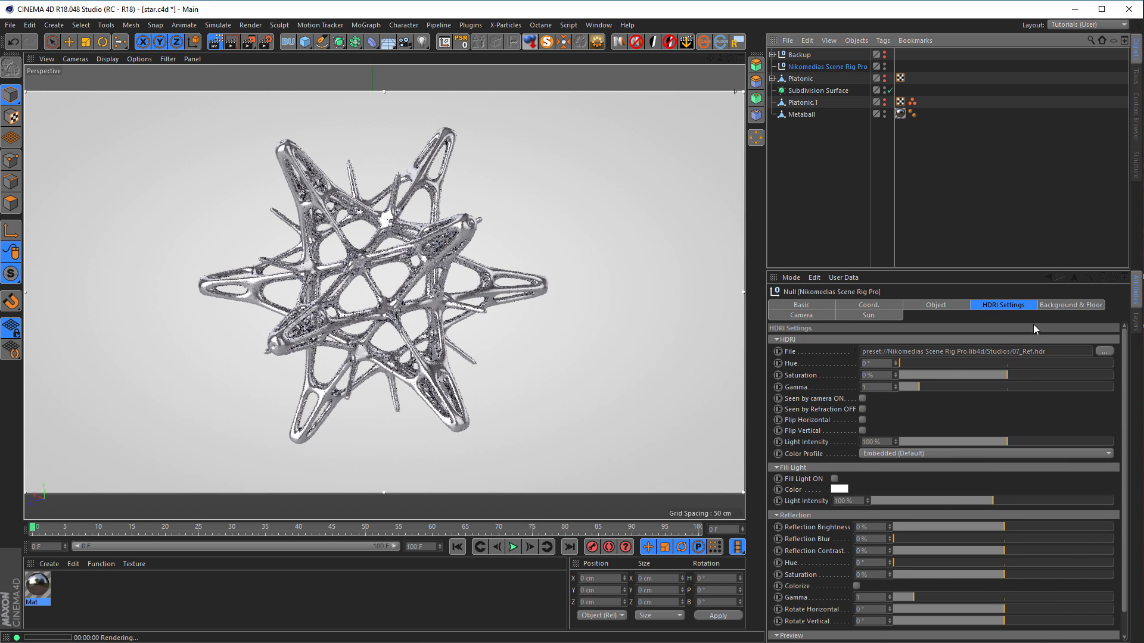
pyautogui.click(1067, 305)
pyautogui.scroll(-1, 842, 510)
pyautogui.click(876, 613)
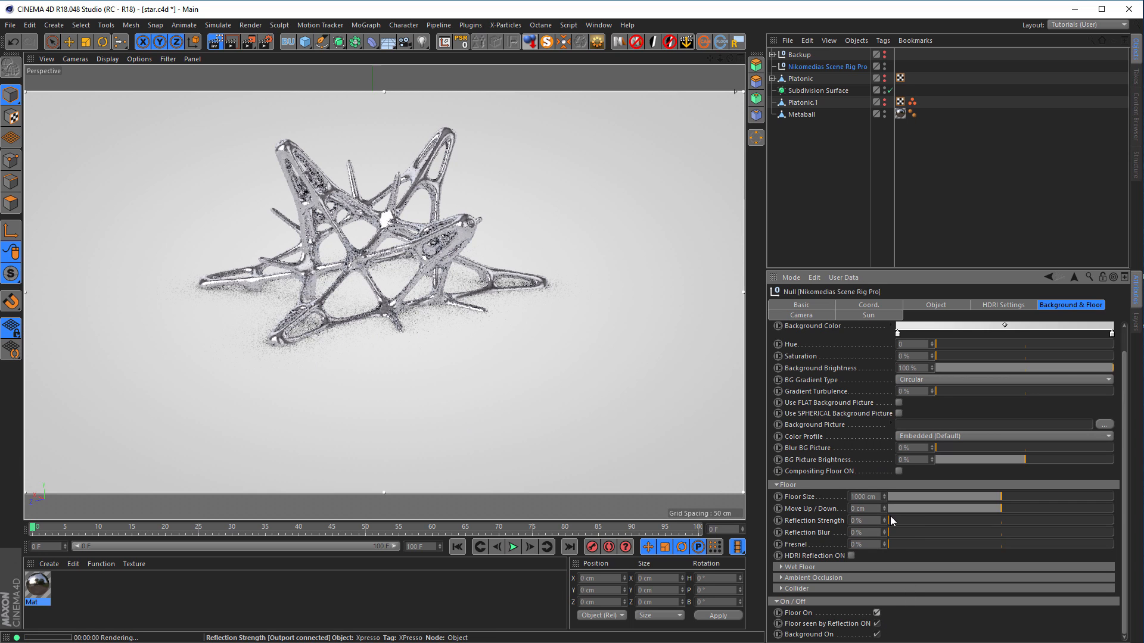
# Lower the rig's floor to -223 cm so that it lies just beneath the star
pyautogui.middleClick(548, 408)
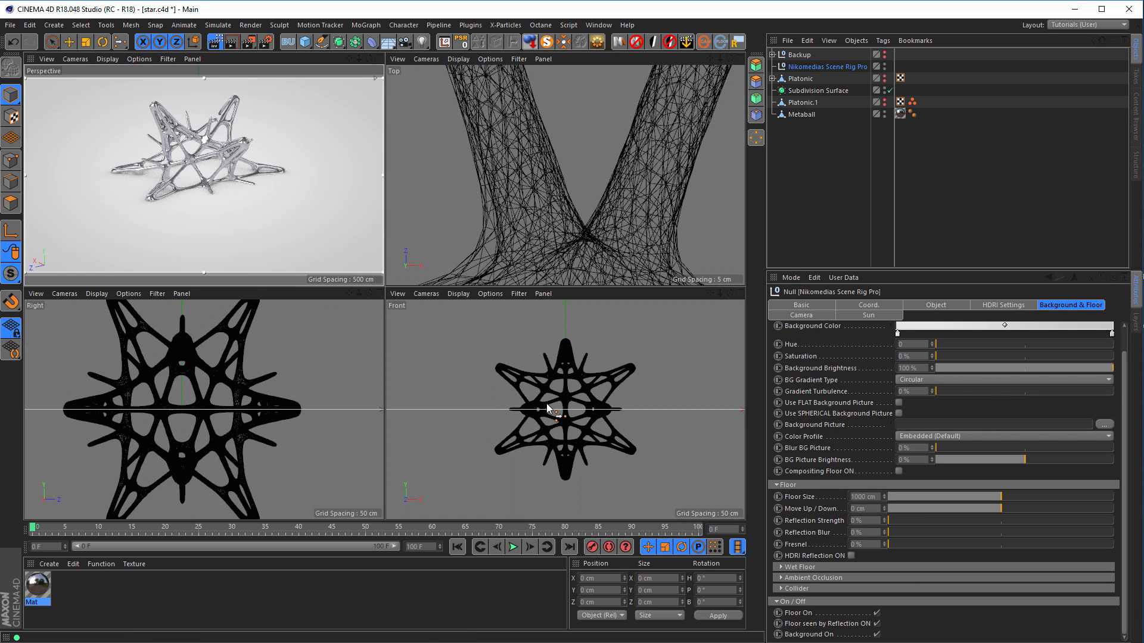
pyautogui.middleClick(351, 423)
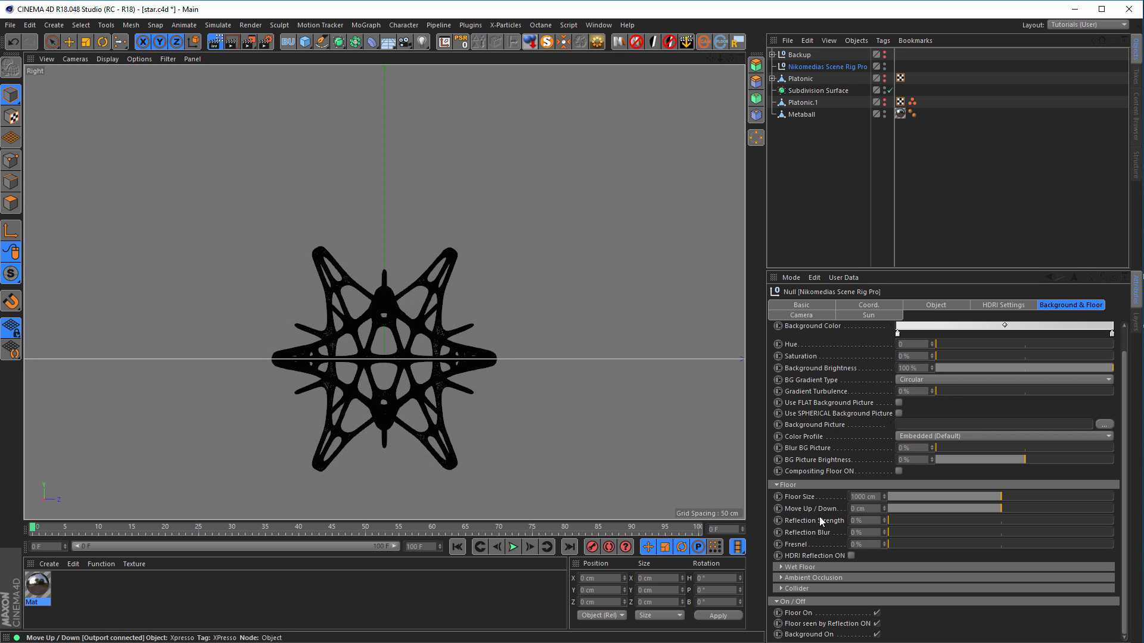
pyautogui.moveTo(884, 507); pyautogui.dragTo(884, 564)
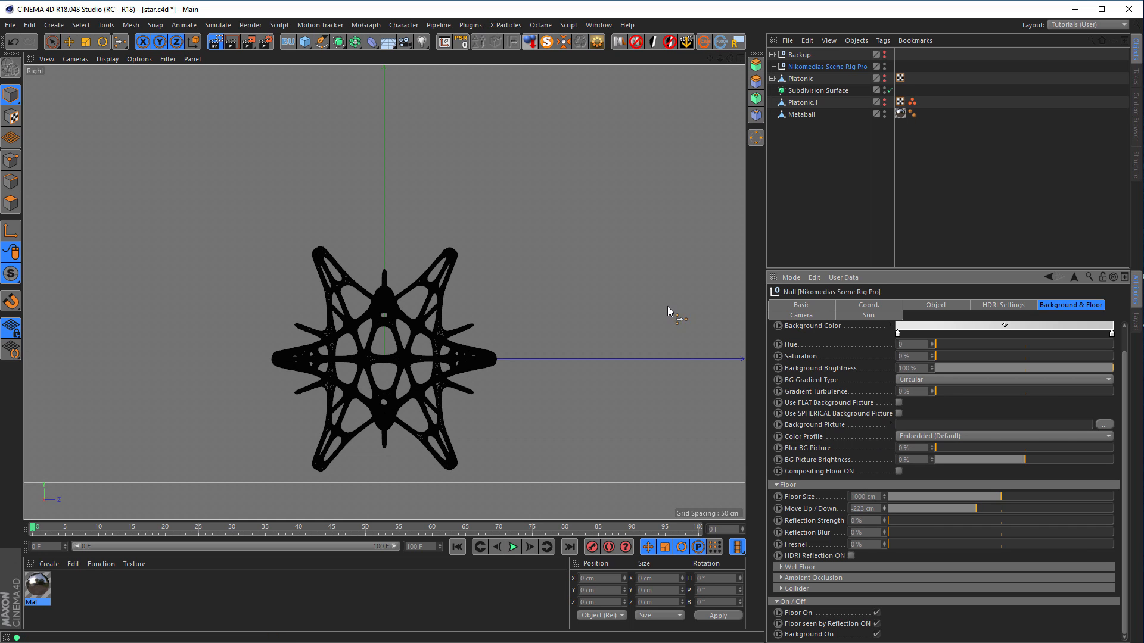
pyautogui.middleClick(660, 298)
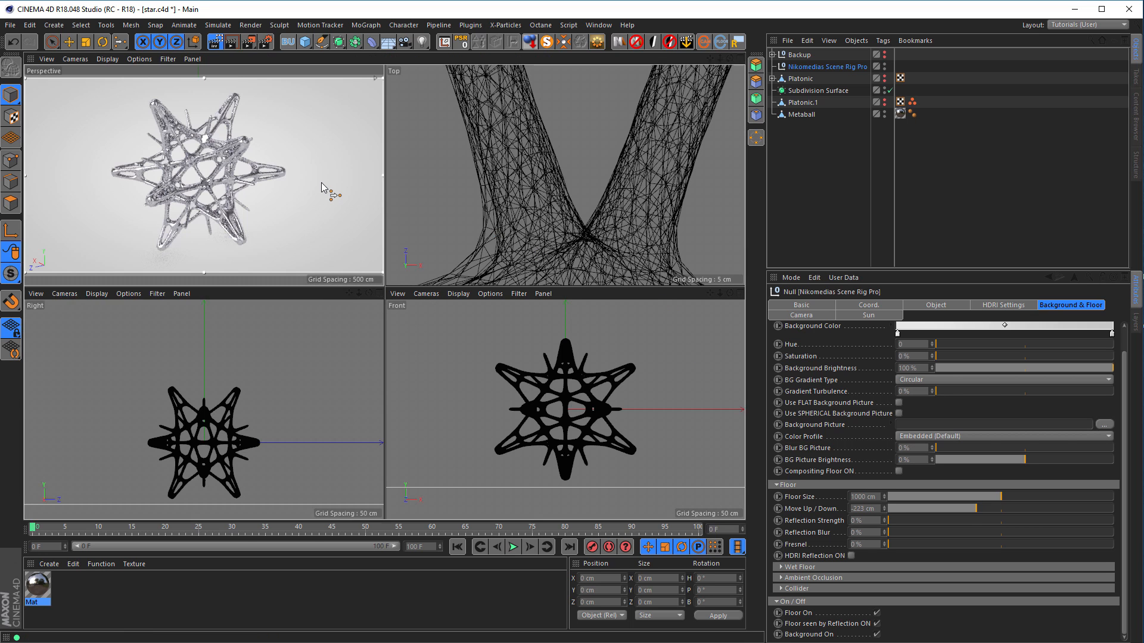
pyautogui.middleClick(320, 182)
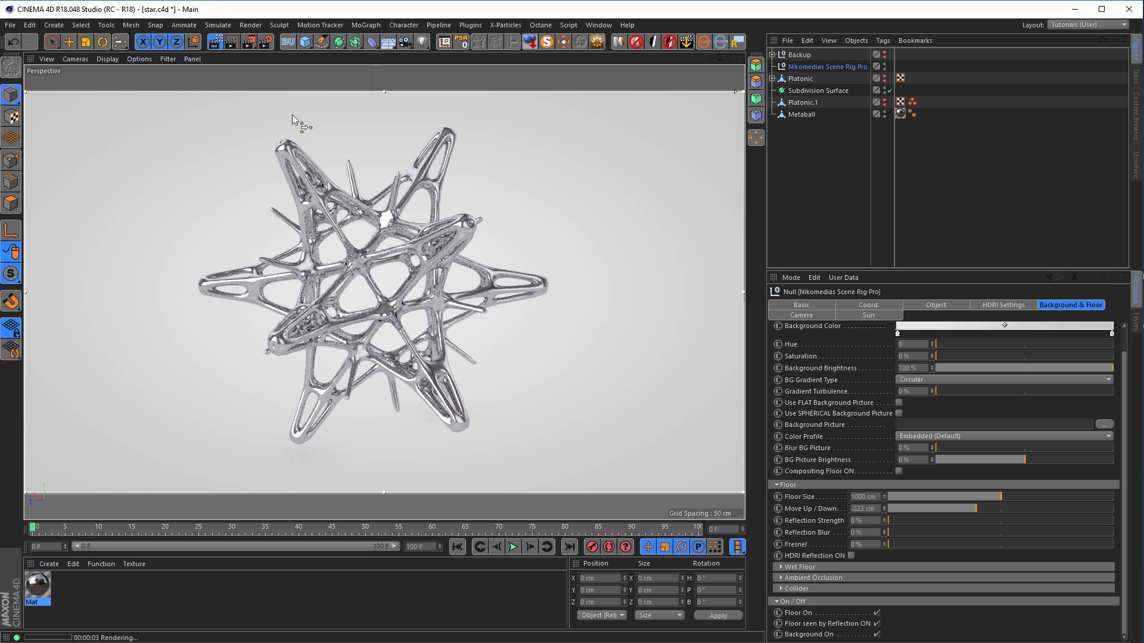
# Try the Low GI render setting in the live preview and switch back to Low
pyautogui.click(265, 41)
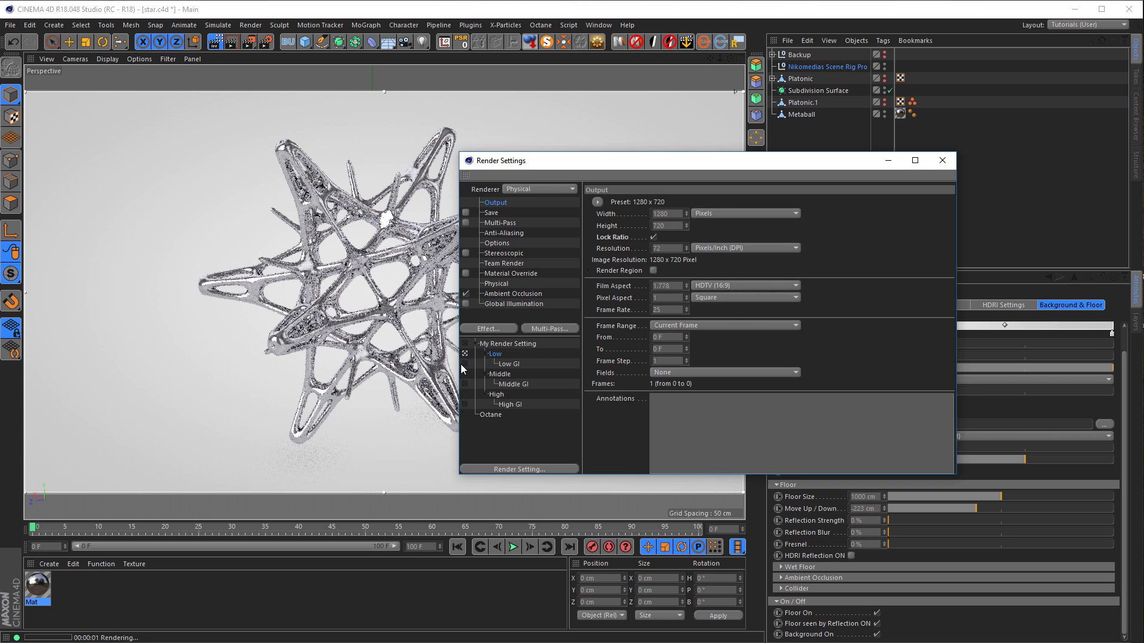
pyautogui.click(464, 365)
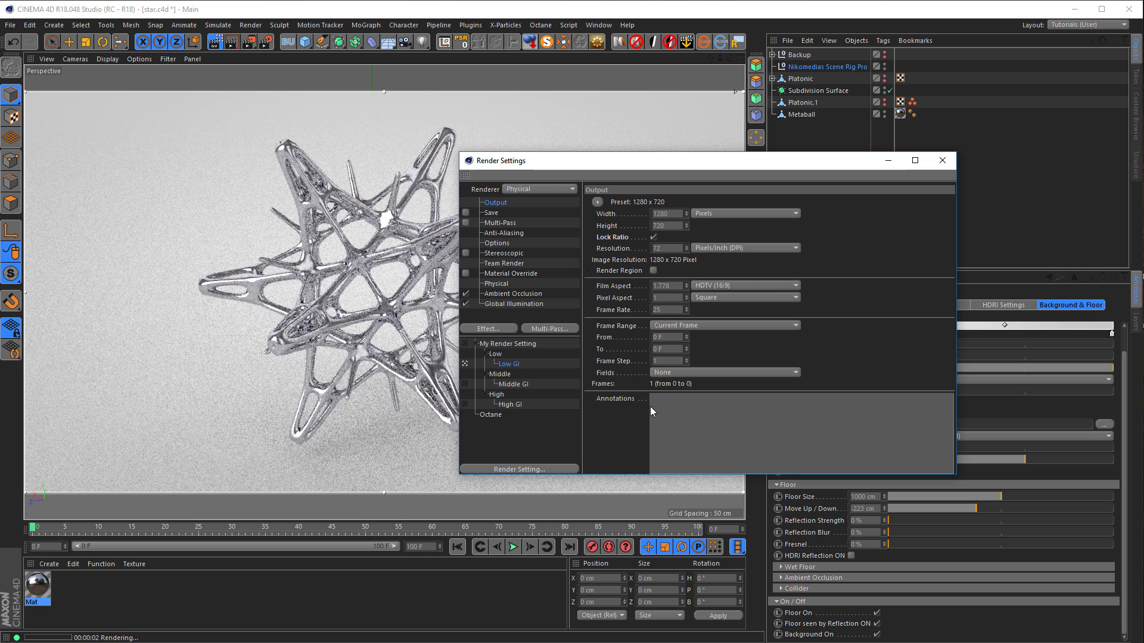
pyautogui.moveTo(655, 170); pyautogui.dragTo(802, 139)
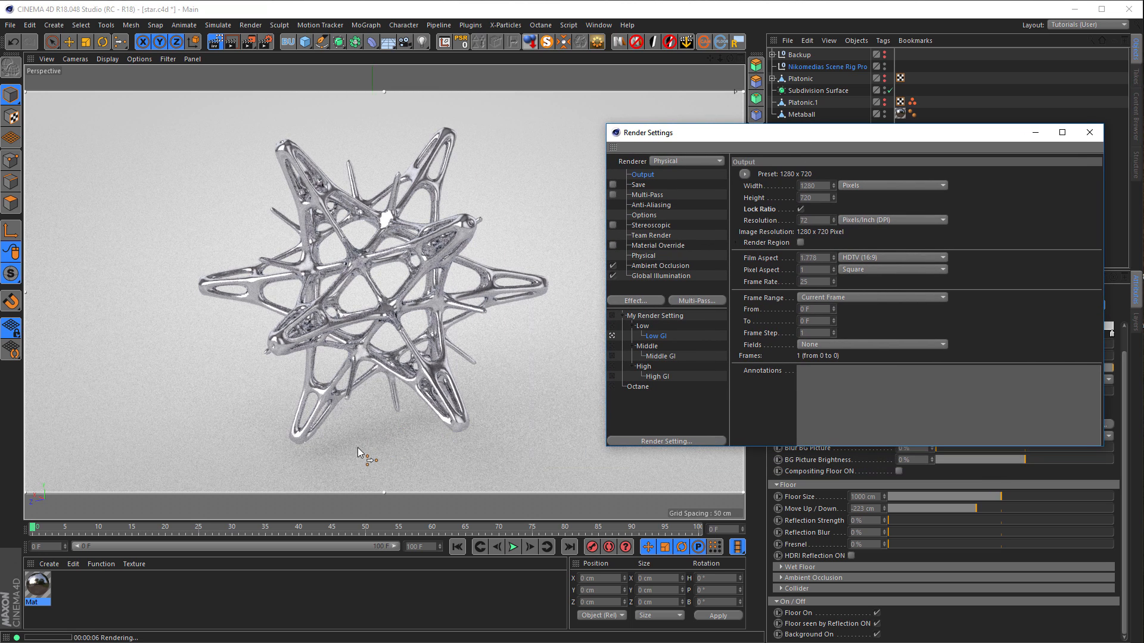
pyautogui.click(612, 325)
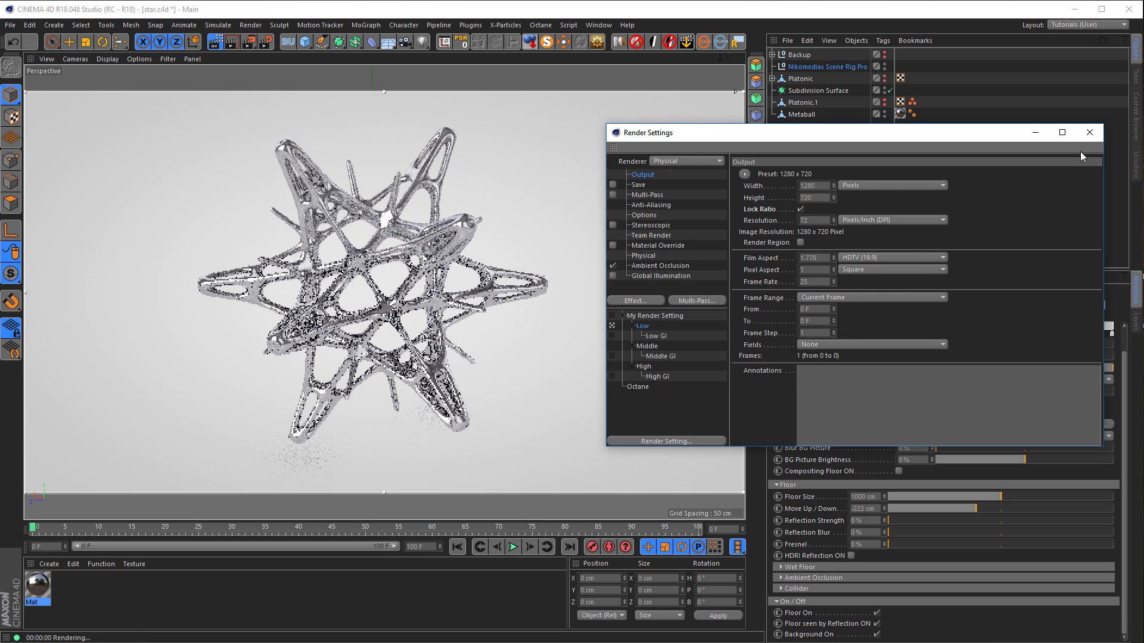
pyautogui.click(1090, 133)
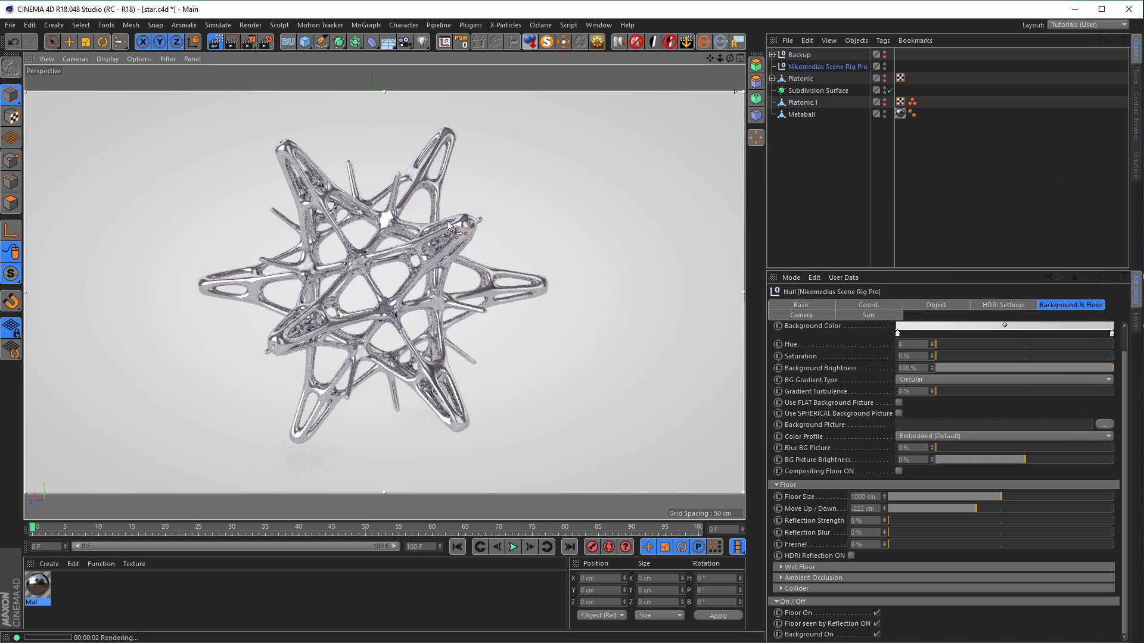
# Orbit the star slightly and set the render output to 720 x 720 pixels with the ratio lock off
pyautogui.keyDown('alt'); pyautogui.moveTo(382, 251); pyautogui.dragTo(339, 250); pyautogui.keyUp('alt')
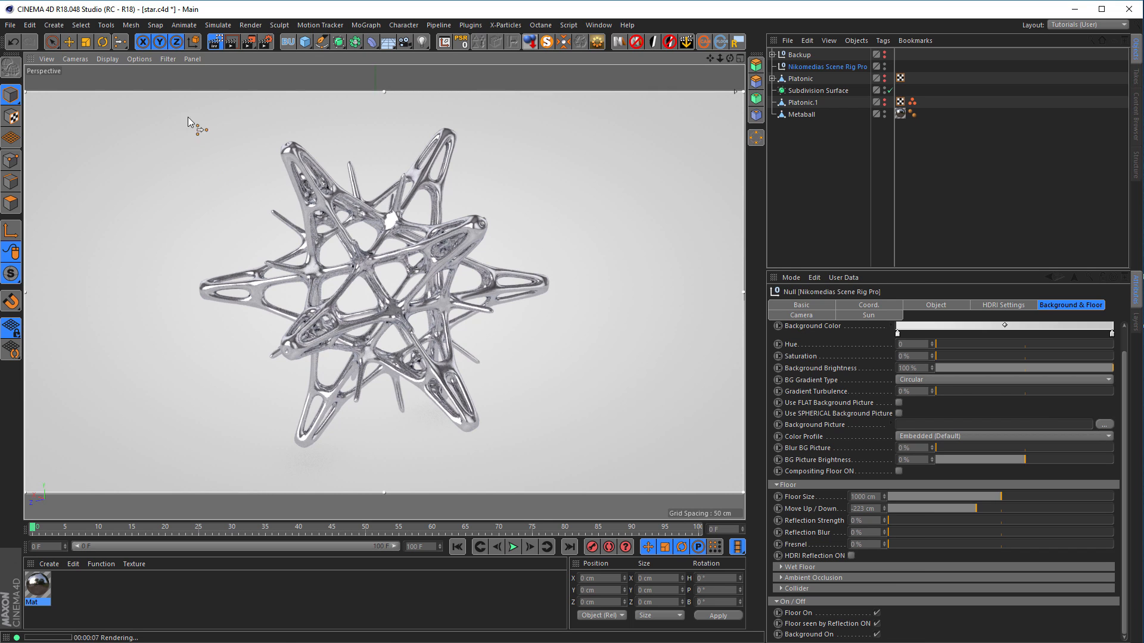
pyautogui.click(266, 41)
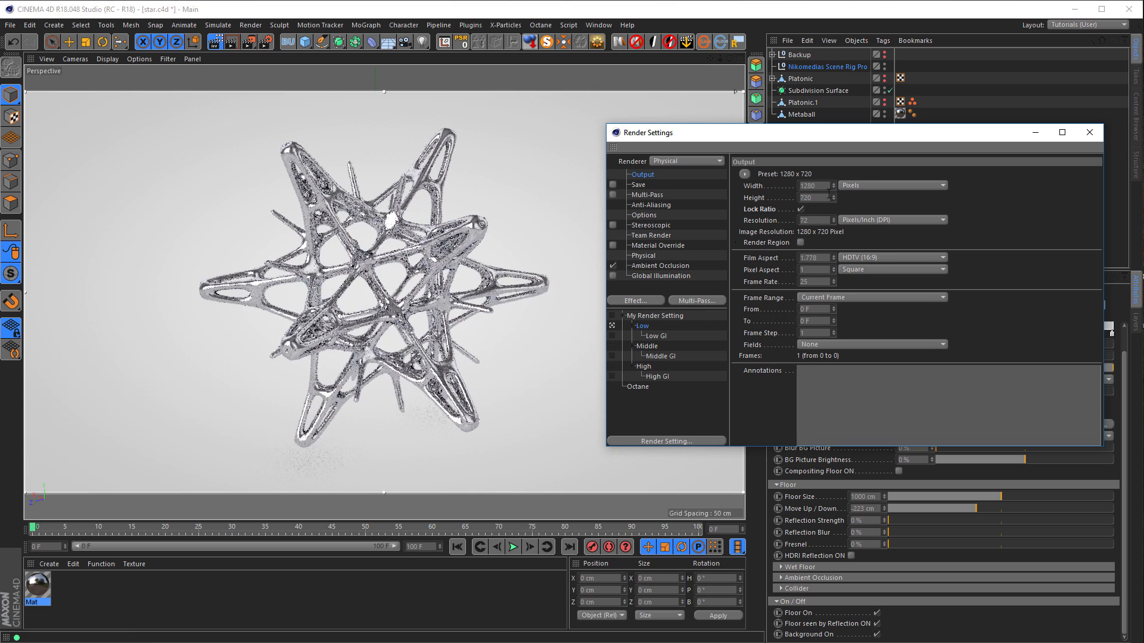
pyautogui.click(801, 209)
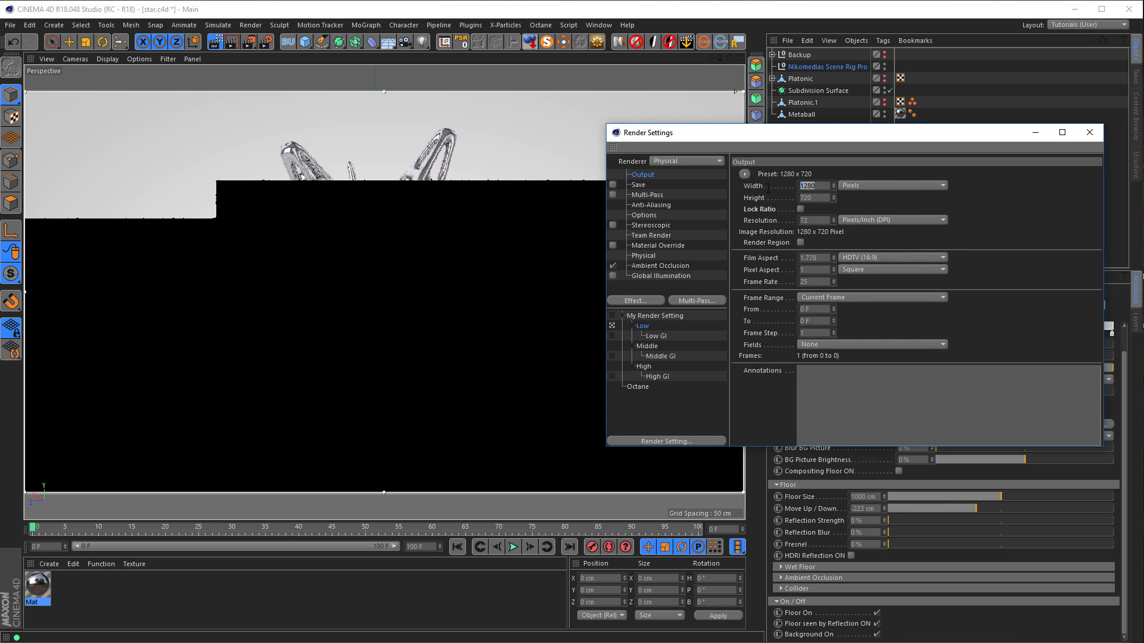
pyautogui.write('720')
pyautogui.press('Return')
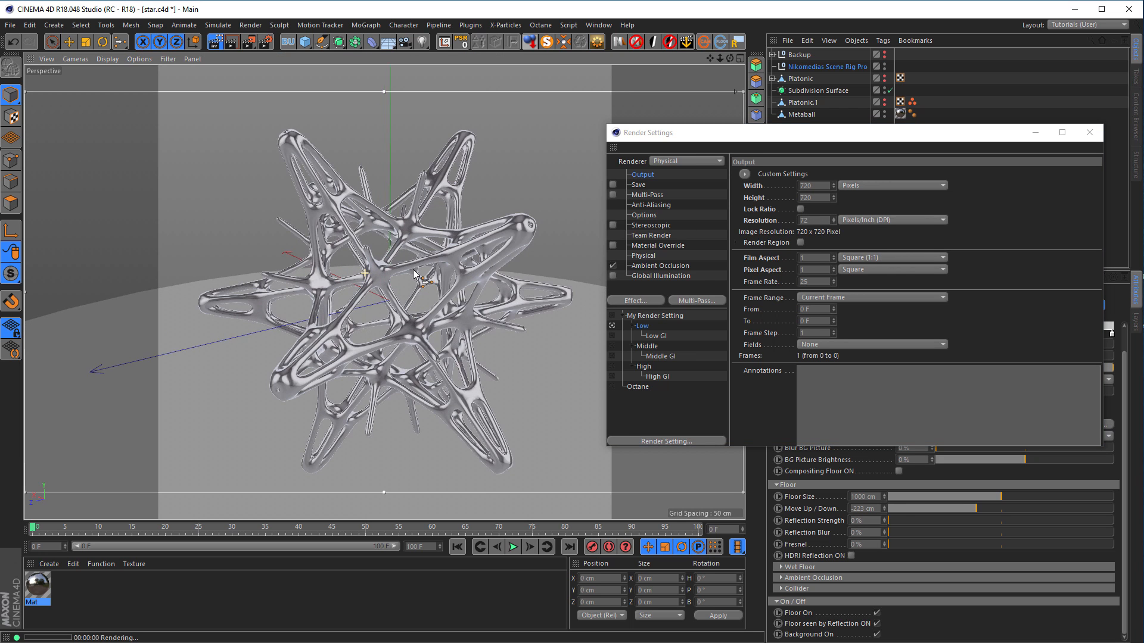
# Reframe the star centrally inside the square render frame, render the view and close the render settings
pyautogui.scroll(1, 413, 269)
pyautogui.scroll(-1, 413, 270)
pyautogui.keyDown('alt'); pyautogui.moveTo(413, 270); pyautogui.dragTo(393, 276, button='middle'); pyautogui.keyUp('alt')
pyautogui.scroll(-2, 406, 265)
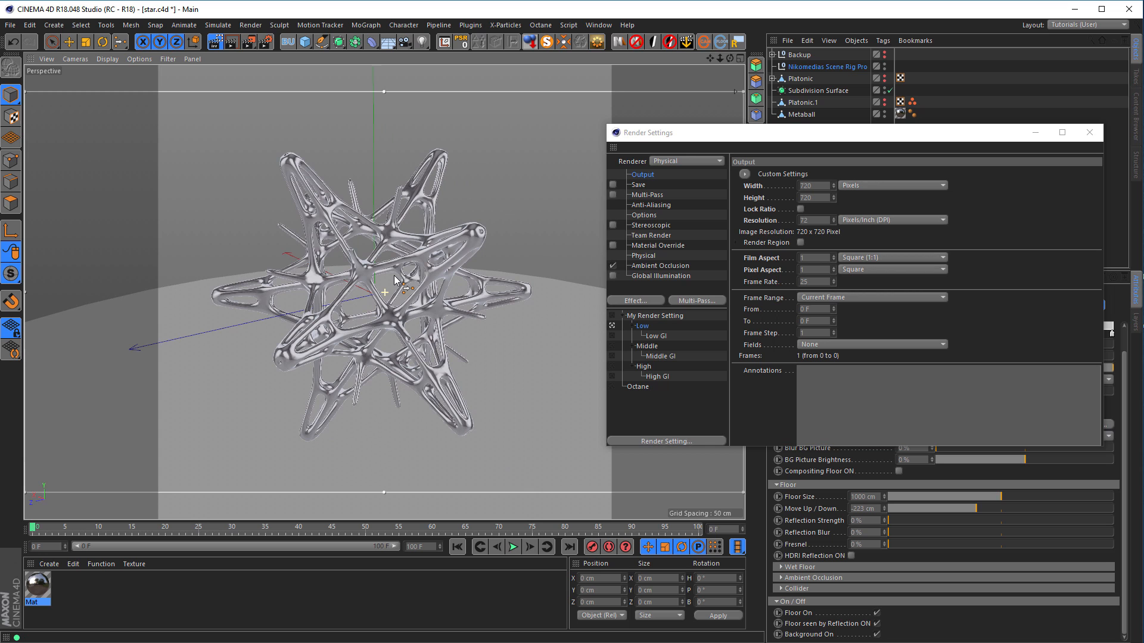
pyautogui.hotkey('ctrl', 'r')
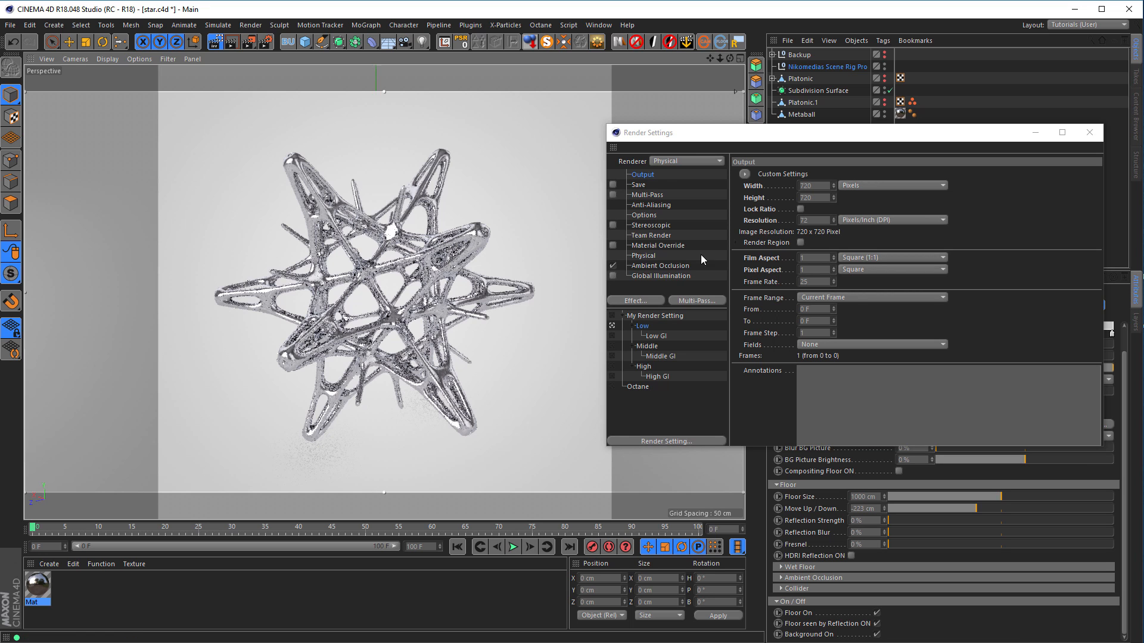
pyautogui.click(1090, 133)
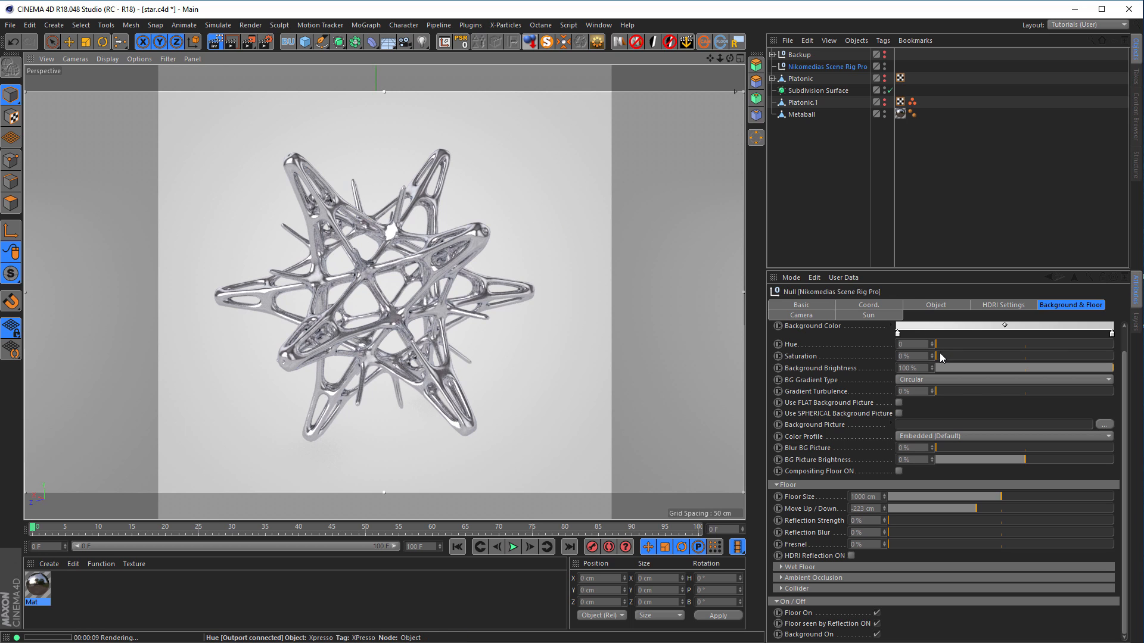
# Tint the scene rig's background yellow with hue 52 and saturation 21%
pyautogui.moveTo(944, 356); pyautogui.dragTo(1068, 356)
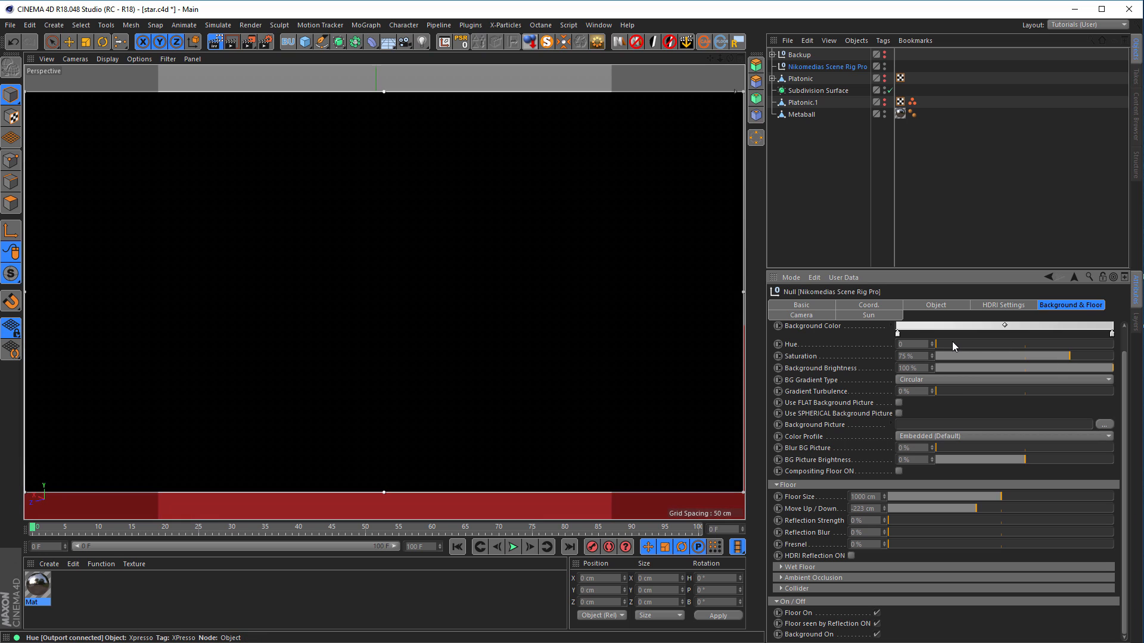
pyautogui.moveTo(944, 344)
pyautogui.mouseDown()
pyautogui.moveTo(979, 348)
pyautogui.moveTo(964, 349)
pyautogui.mouseUp()
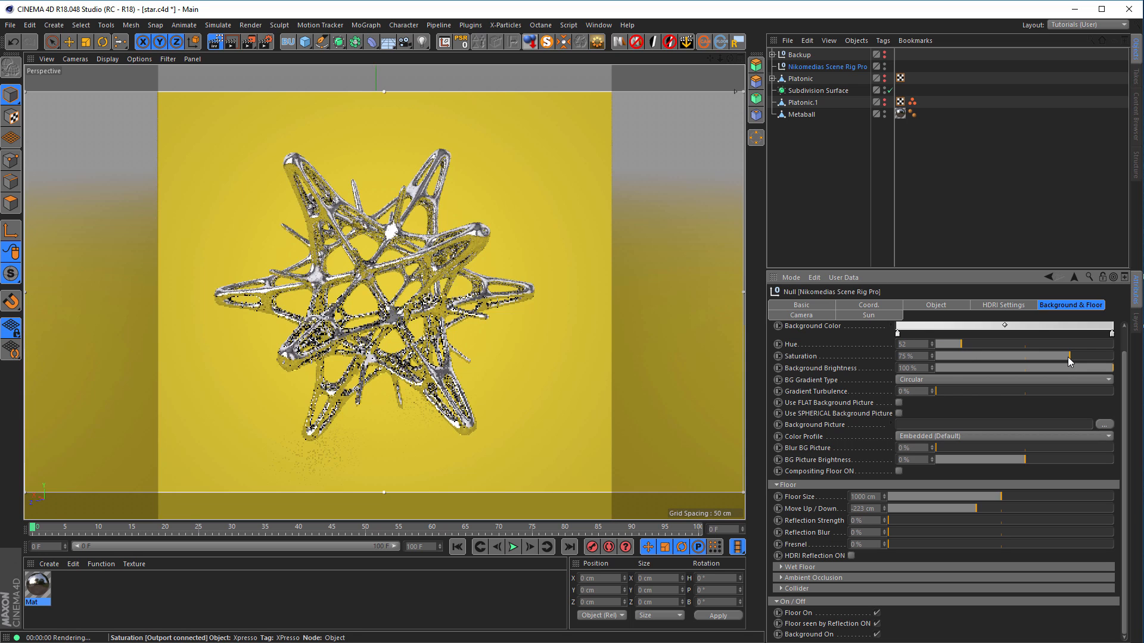
pyautogui.moveTo(1068, 357); pyautogui.dragTo(1037, 357)
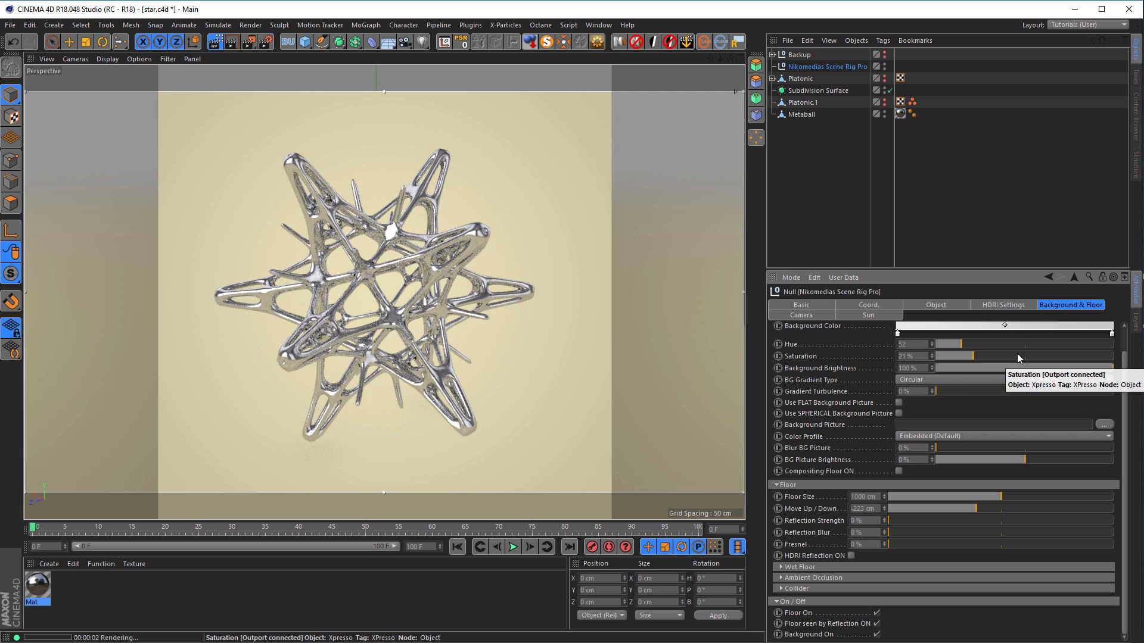
# Darken the end colour of the background gradient to a mid grey so the backdrop falls off towards its edges
pyautogui.doubleClick(1111, 335)
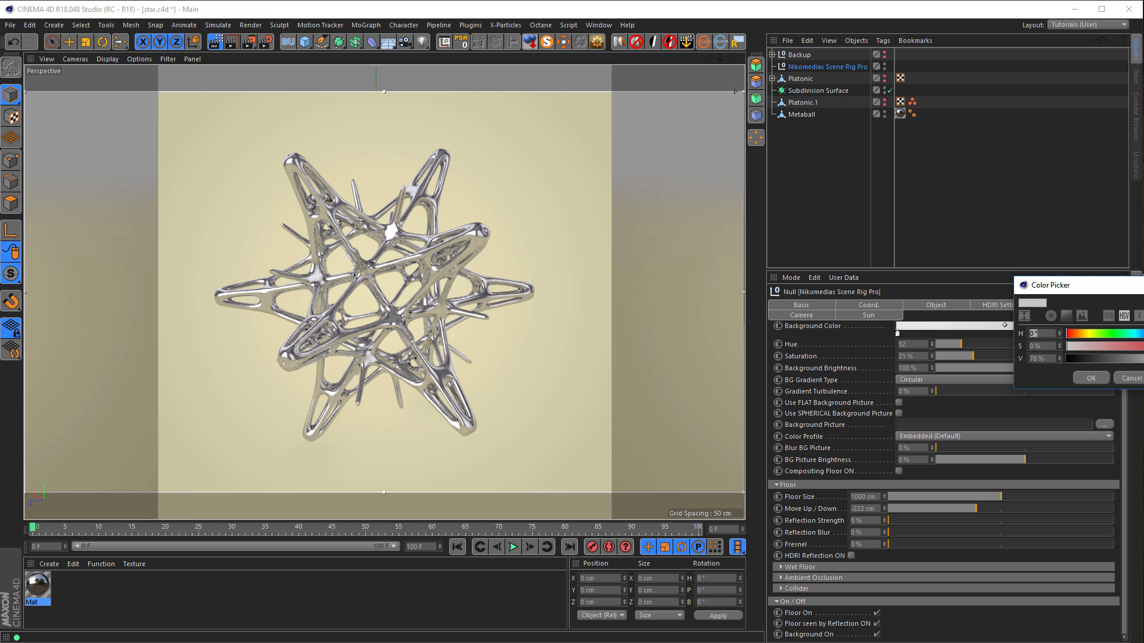
pyautogui.click(1136, 359)
pyautogui.click(1092, 376)
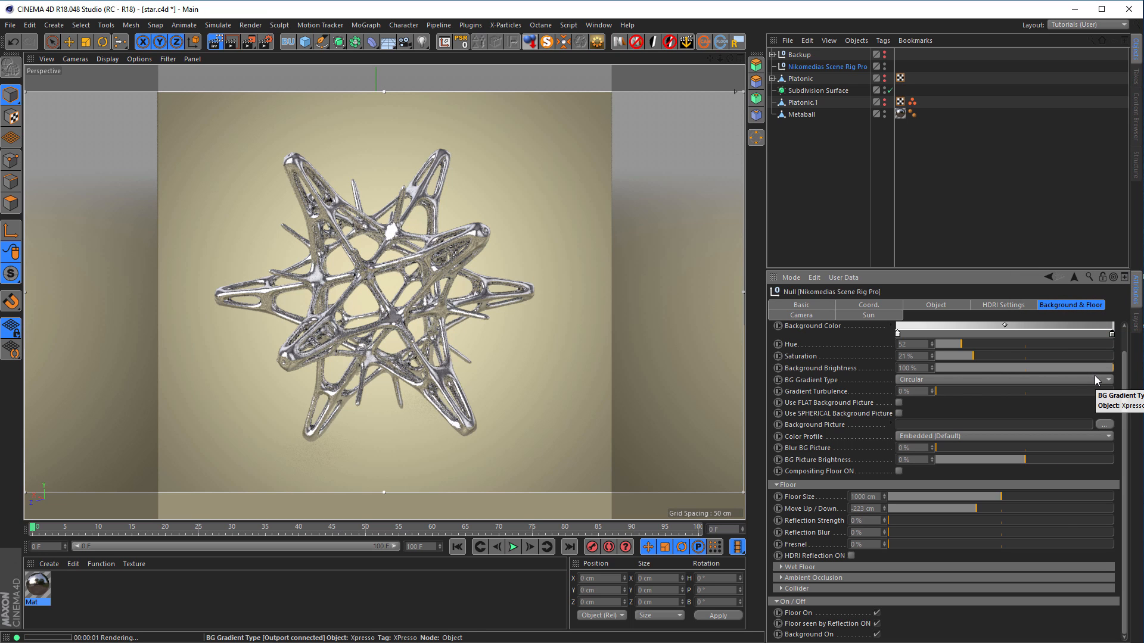
pyautogui.doubleClick(1111, 336)
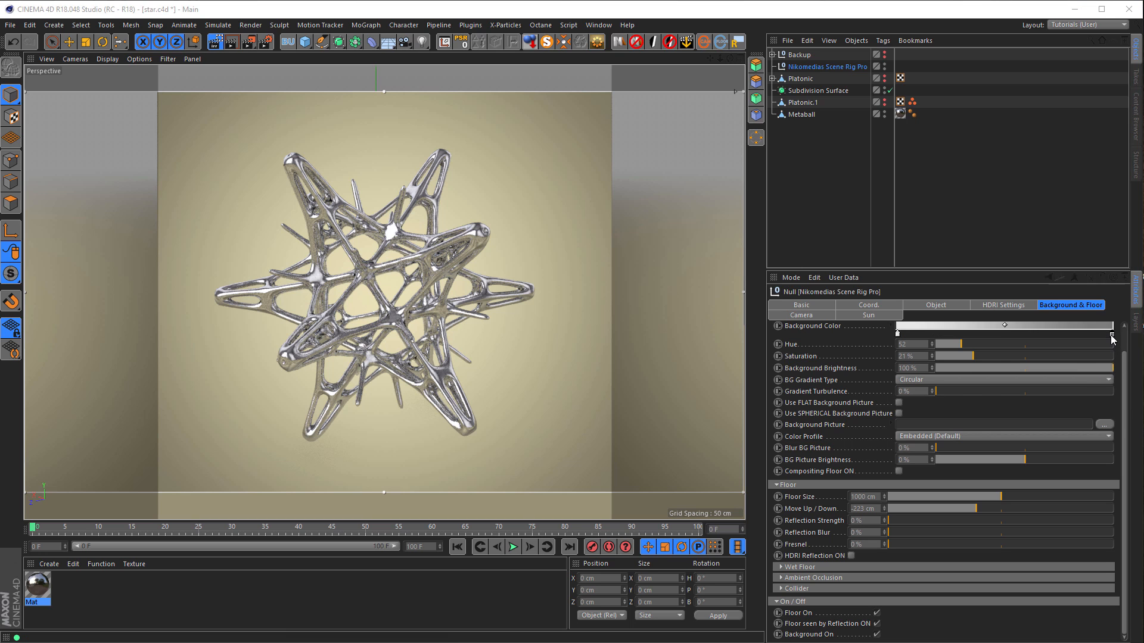
pyautogui.moveTo(1128, 374); pyautogui.dragTo(1143, 369)
pyautogui.click(1090, 378)
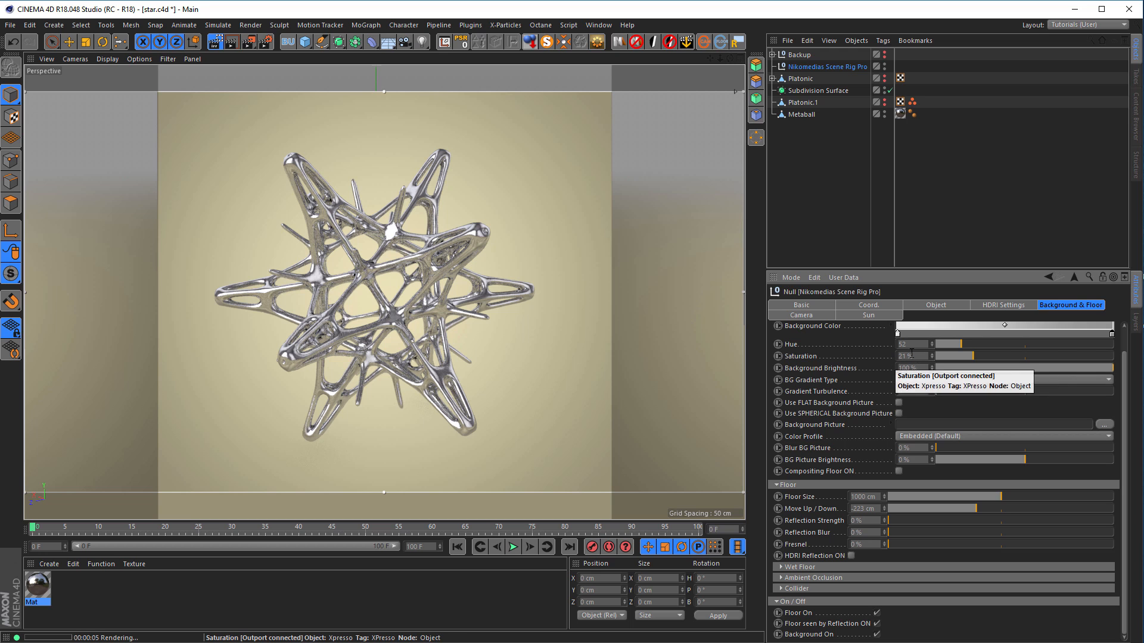
# Set the rig's HDRI hue to 52° and its saturation to 21% to match the background tint
pyautogui.click(997, 305)
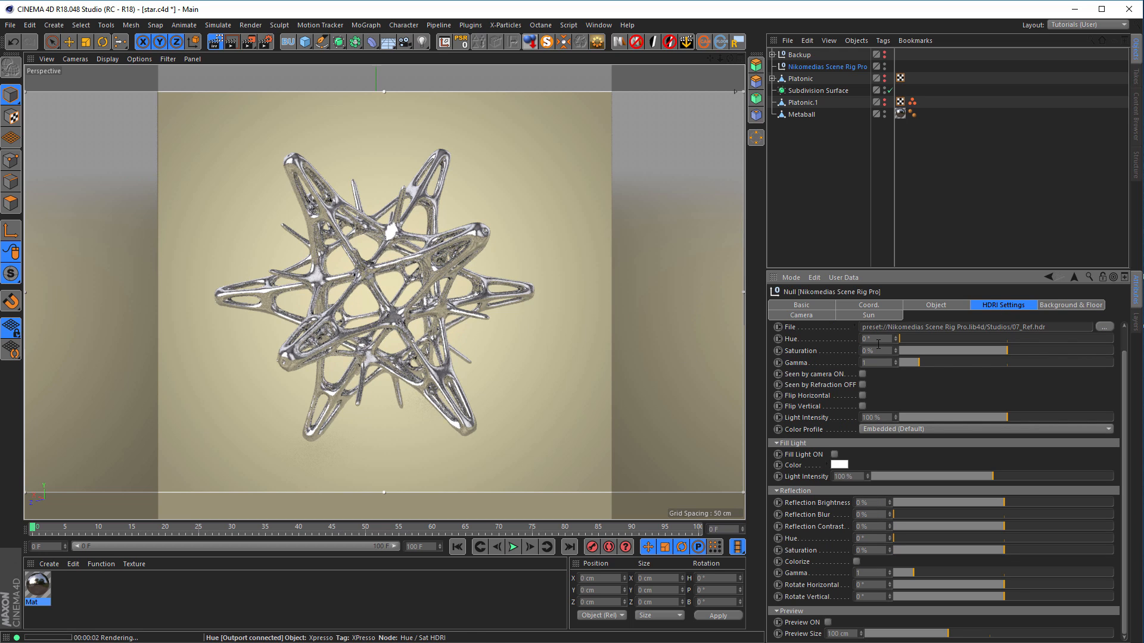
pyautogui.write('5')
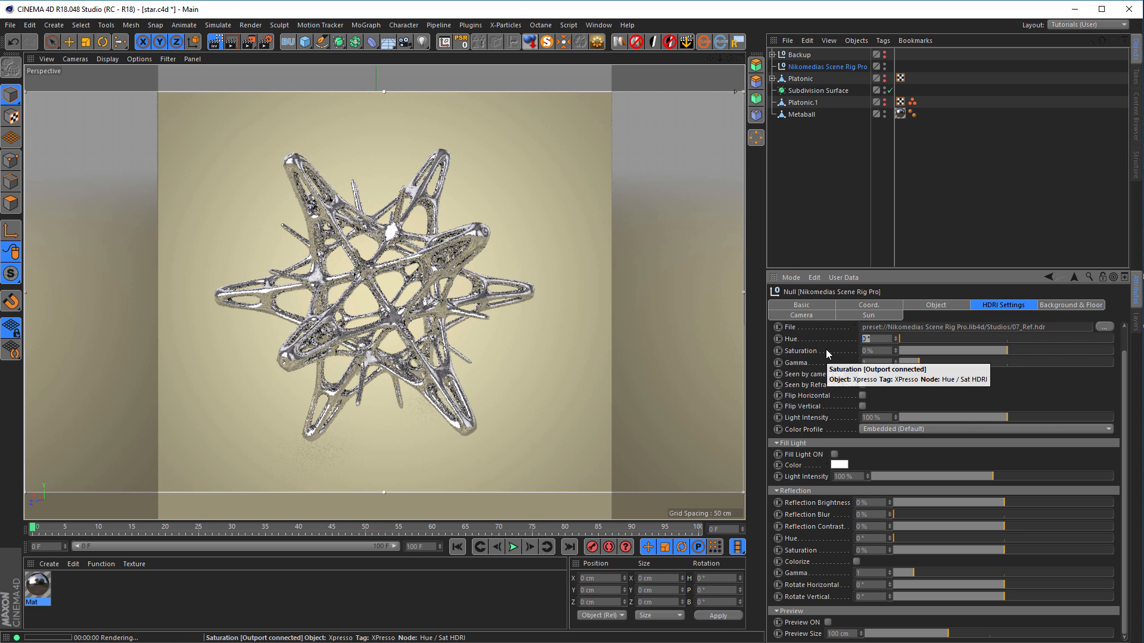
pyautogui.write('2')
pyautogui.press('Tab')
pyautogui.write('21')
pyautogui.press('Return')
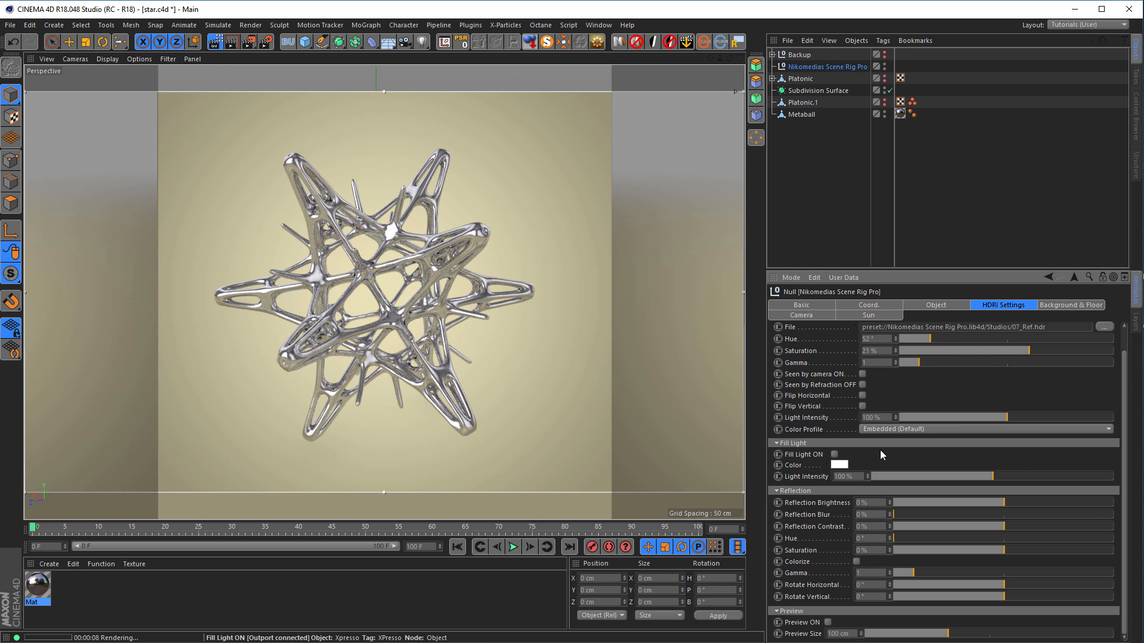
# Frame the star more closely and restore the Platonic.1 mesh's visibility in editor and renderer
pyautogui.keyDown('alt'); pyautogui.moveTo(395, 310); pyautogui.dragTo(401, 308, button='right'); pyautogui.keyUp('alt')
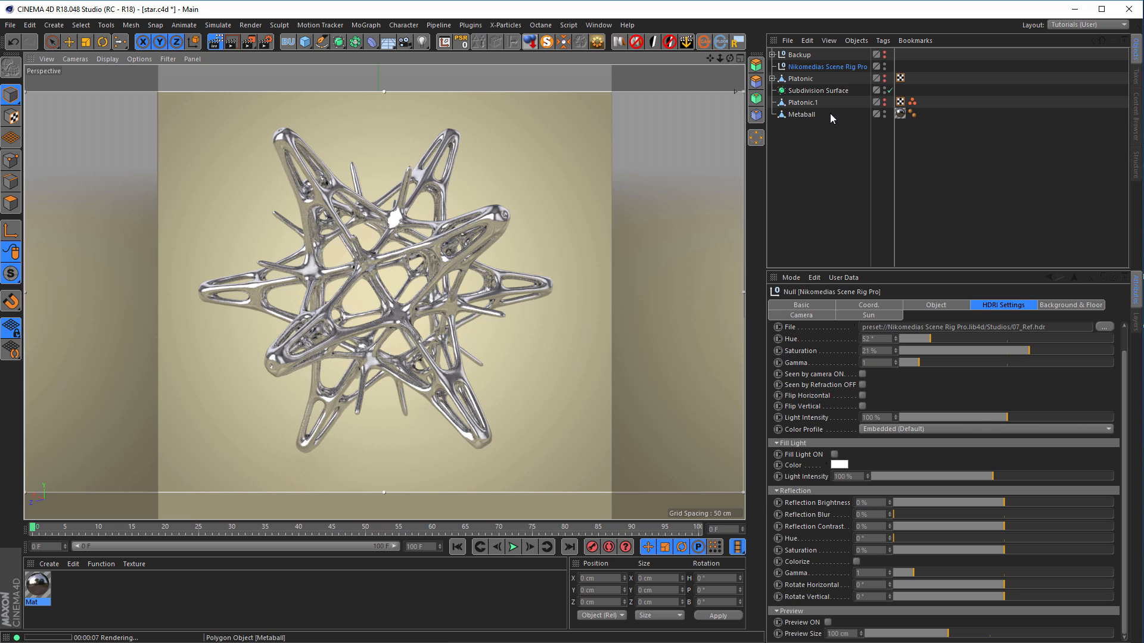
pyautogui.click(799, 104)
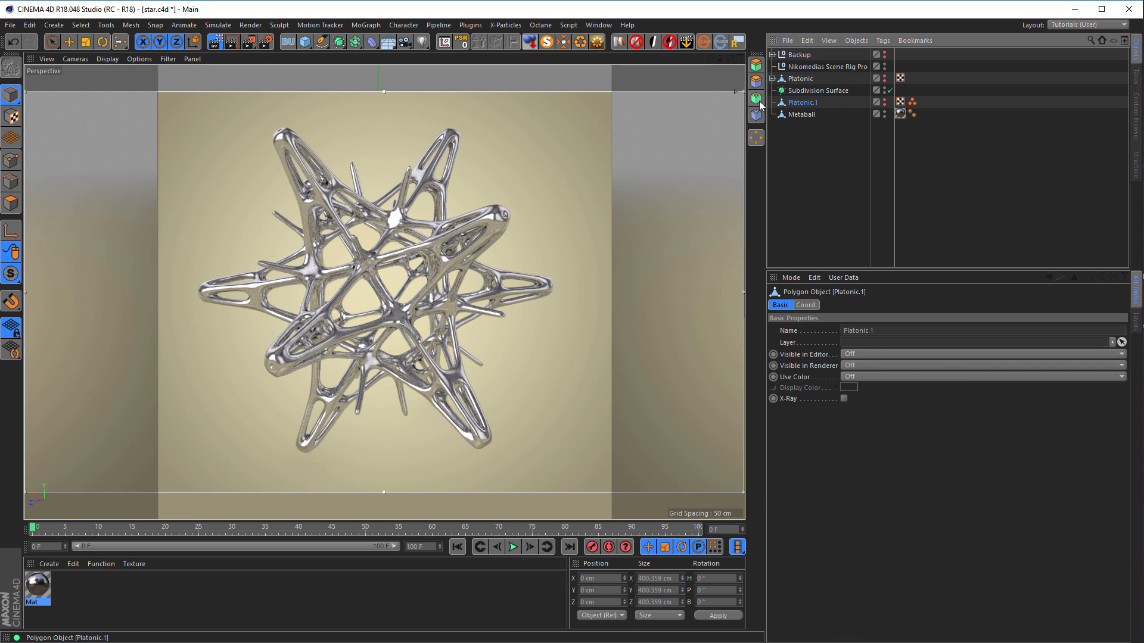
pyautogui.keyDown('ctrl'); pyautogui.click(885, 103); pyautogui.keyUp('ctrl')
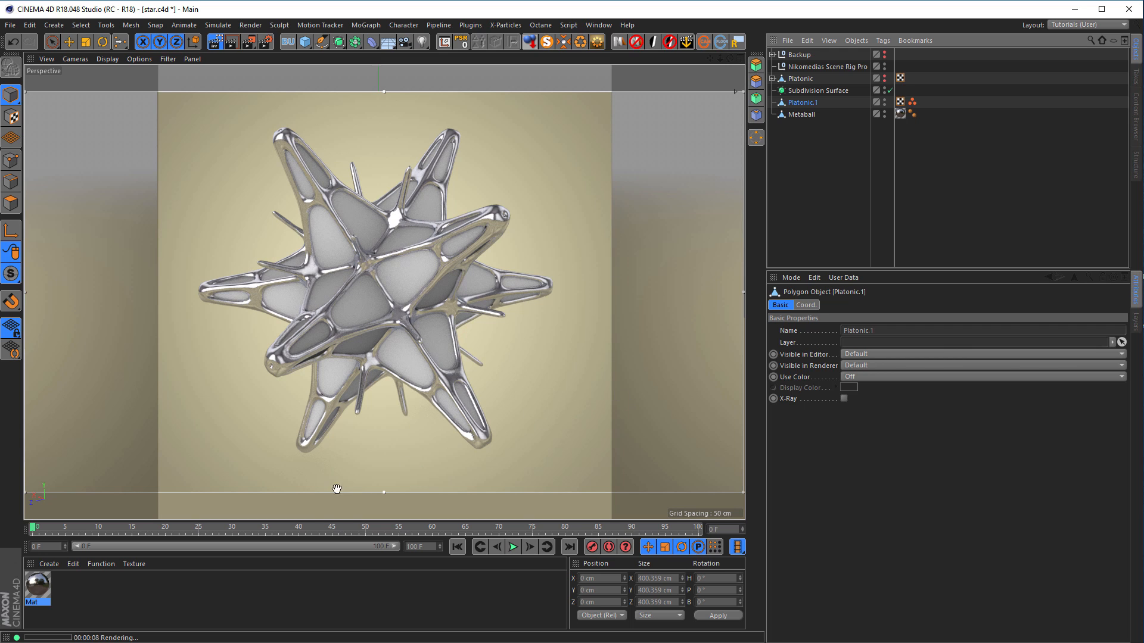
# Create a new material with only the Color channel enabled, in yellow with H 46°, S 61% and V 99%
pyautogui.doubleClick(140, 593)
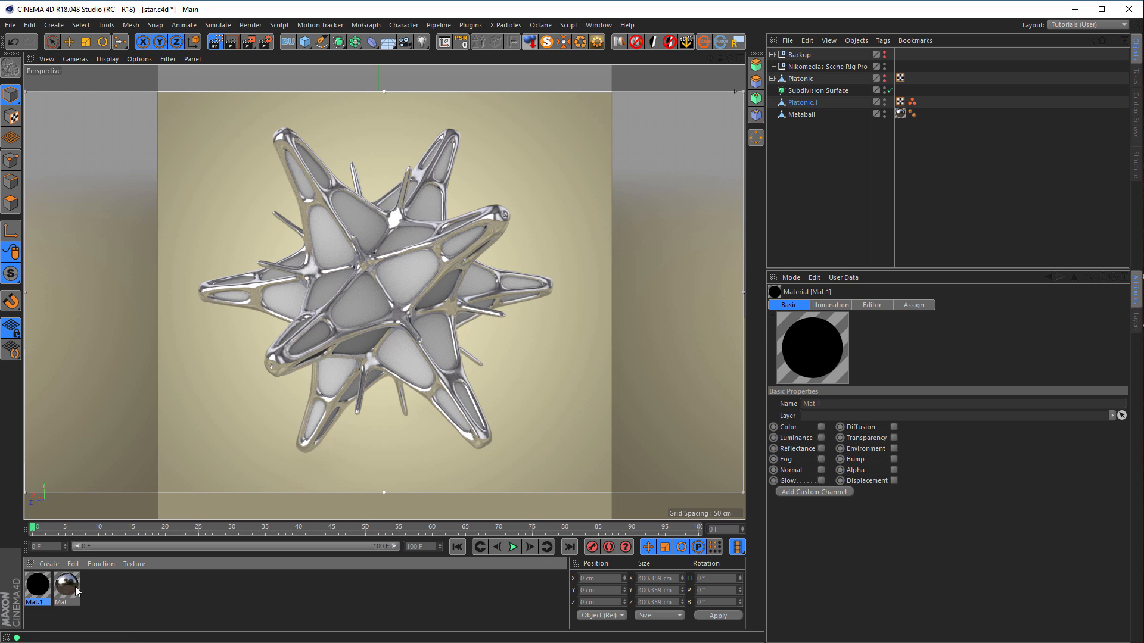
pyautogui.doubleClick(38, 587)
pyautogui.moveTo(238, 79); pyautogui.dragTo(804, 177)
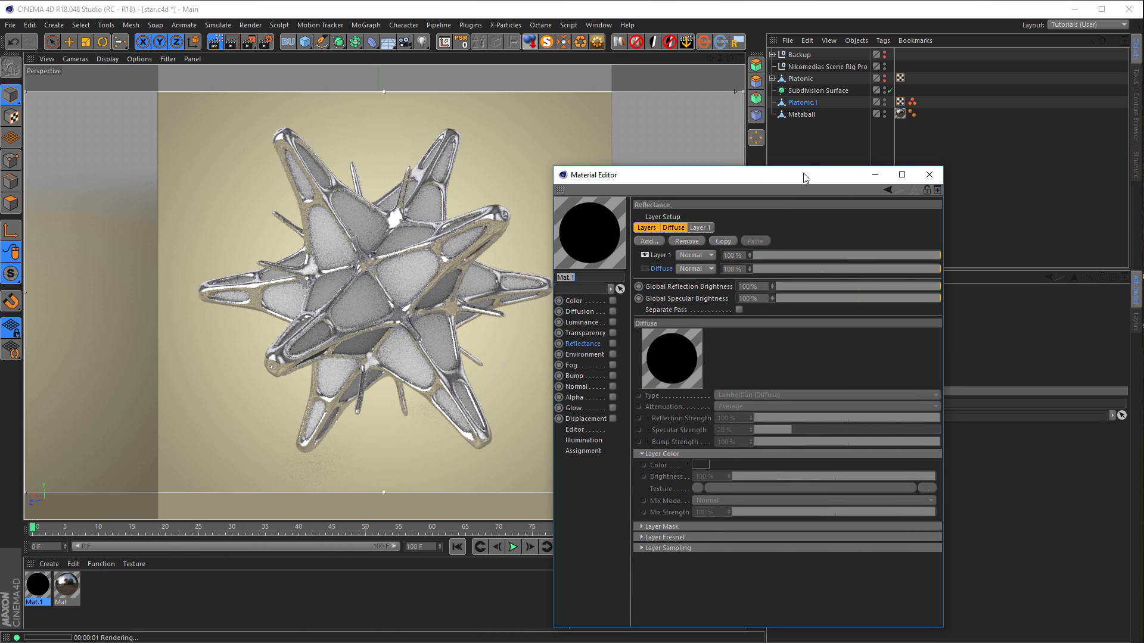
pyautogui.click(596, 301)
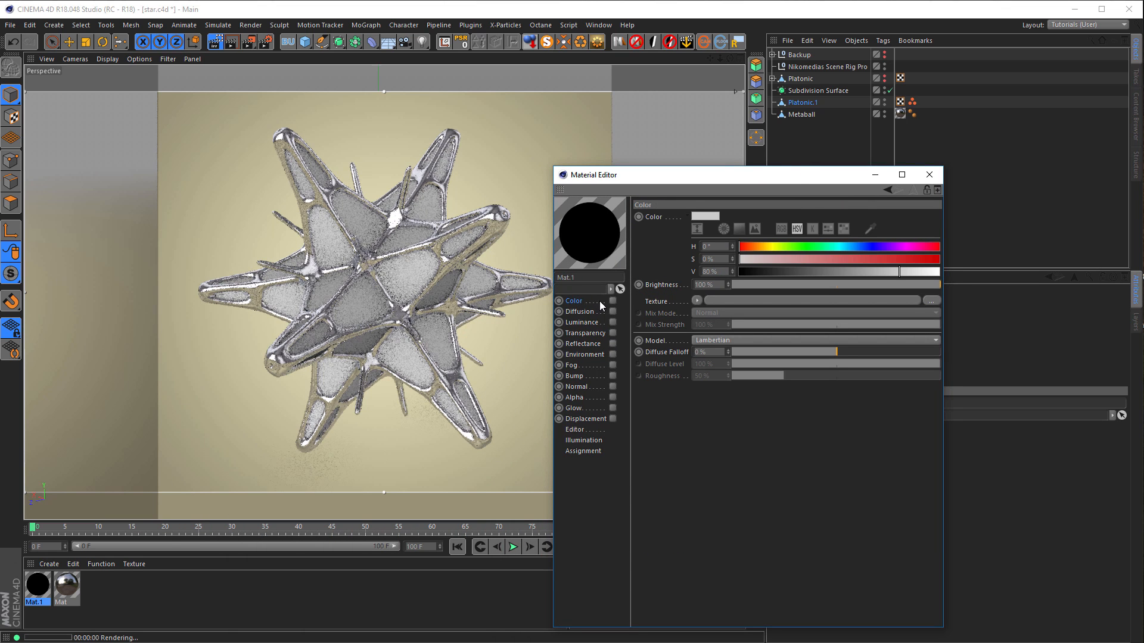
pyautogui.click(613, 301)
pyautogui.click(764, 246)
pyautogui.moveTo(808, 261); pyautogui.dragTo(936, 271)
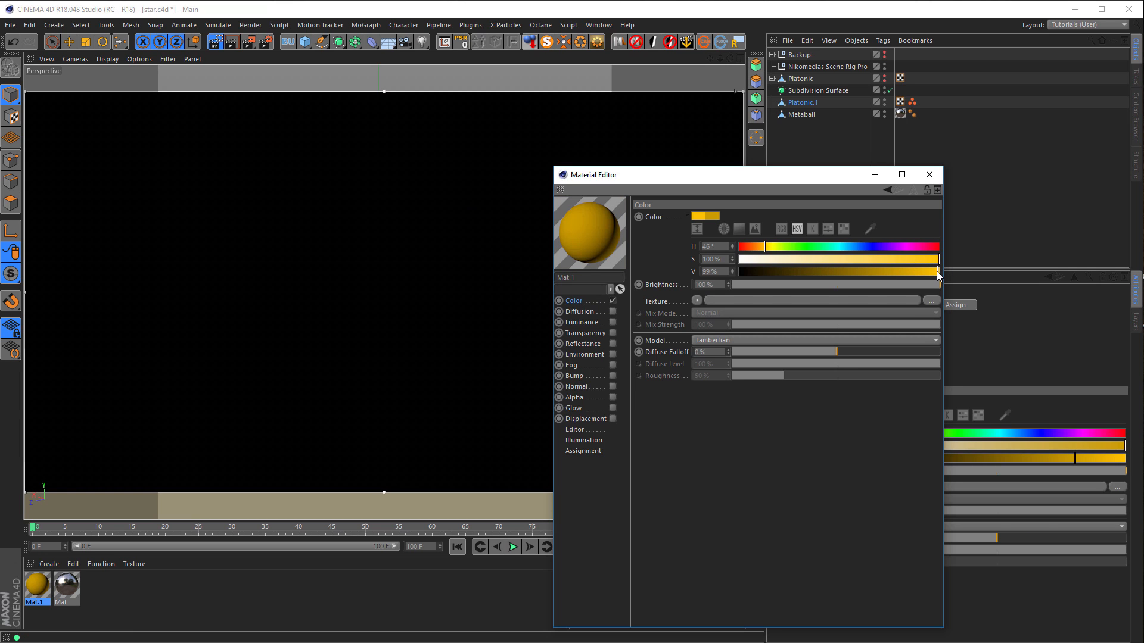
pyautogui.click(859, 259)
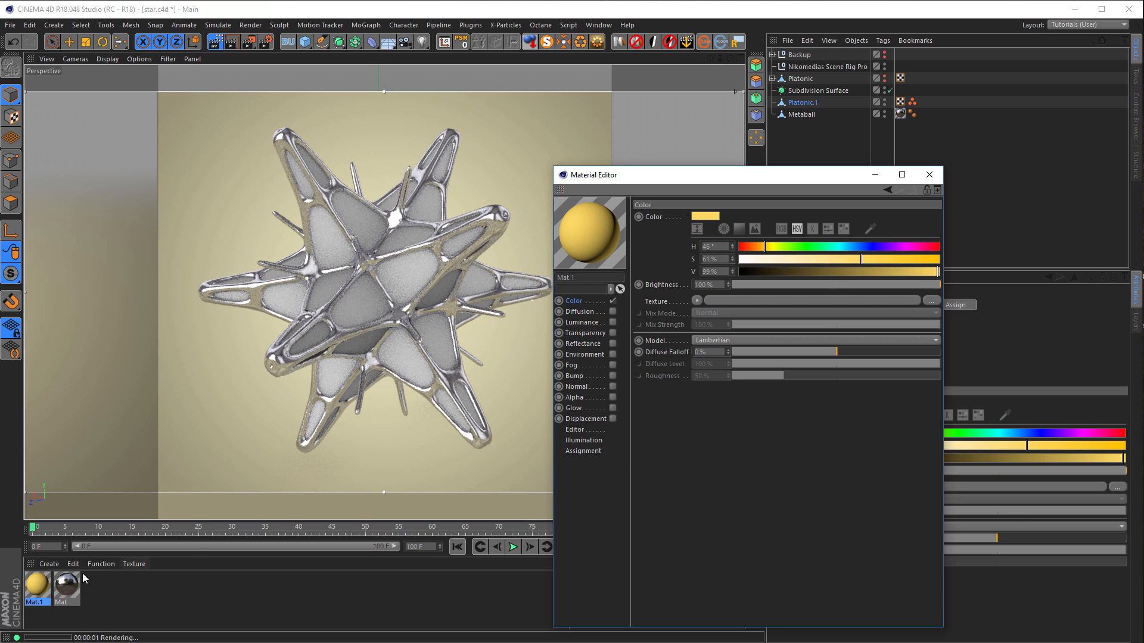
# Apply the yellow material to the Platonic.1 mesh inside the metal star
pyautogui.moveTo(67, 582); pyautogui.dragTo(54, 576)
pyautogui.moveTo(374, 326); pyautogui.dragTo(349, 316)
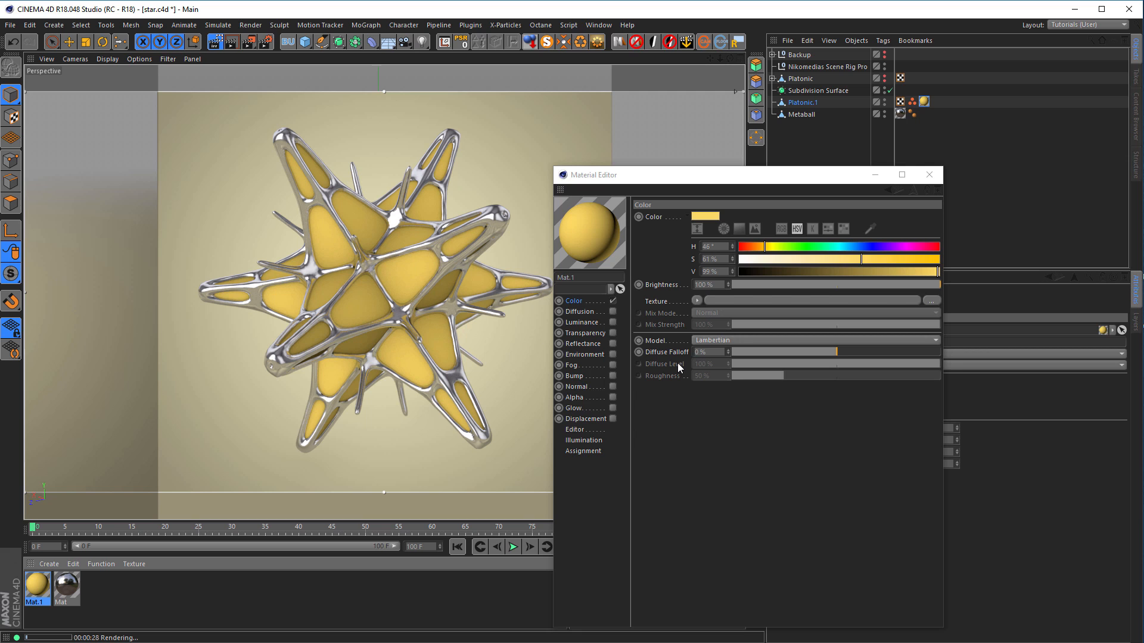
pyautogui.moveTo(751, 177); pyautogui.dragTo(874, 167)
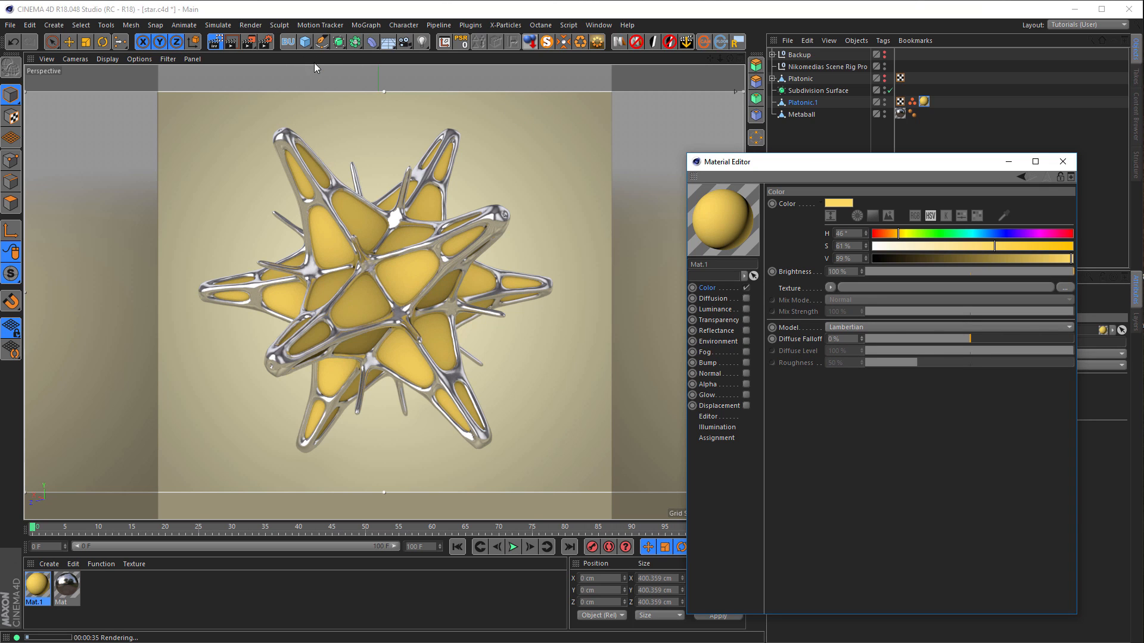
# Add an Omni light at the star's centre with Volumetric visible light and restart the interactive render region
pyautogui.click(215, 47)
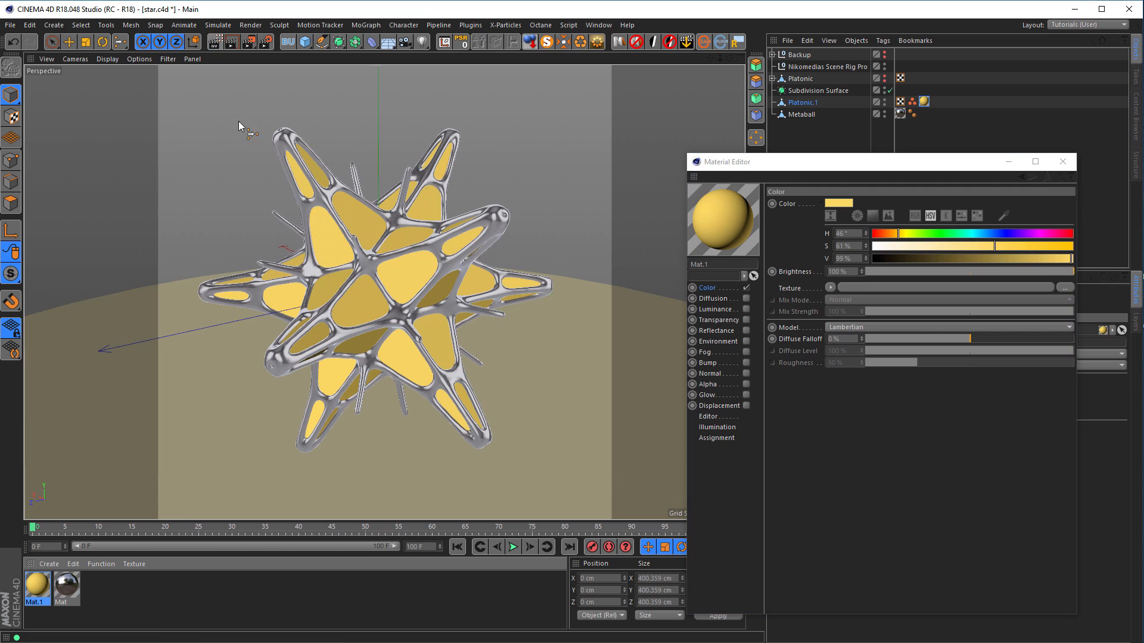
pyautogui.click(422, 41)
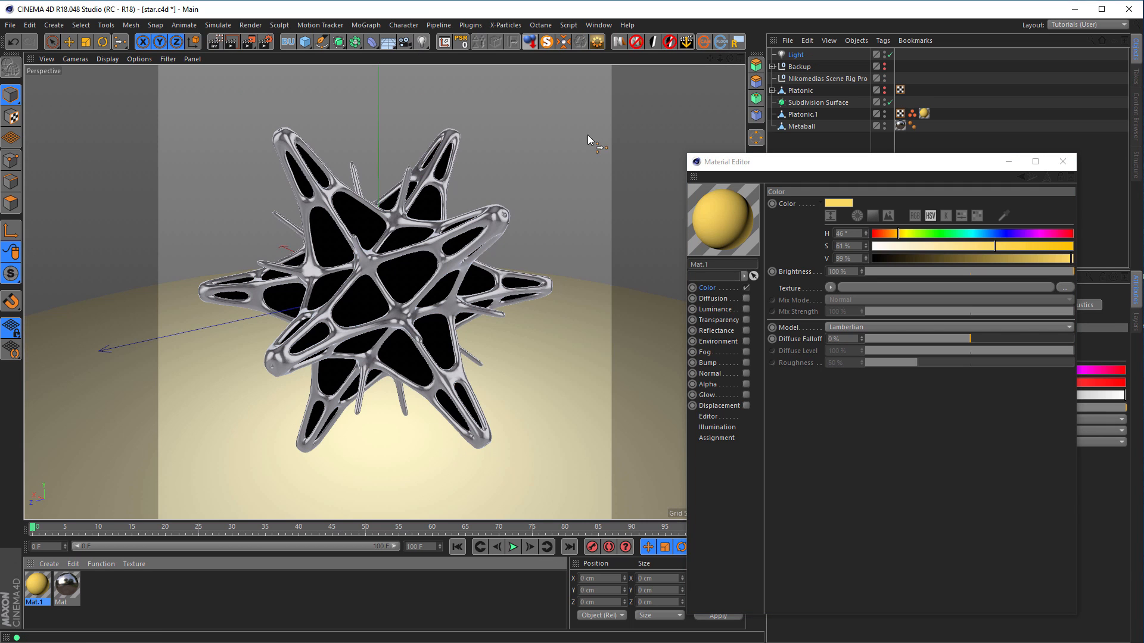
pyautogui.click(1062, 162)
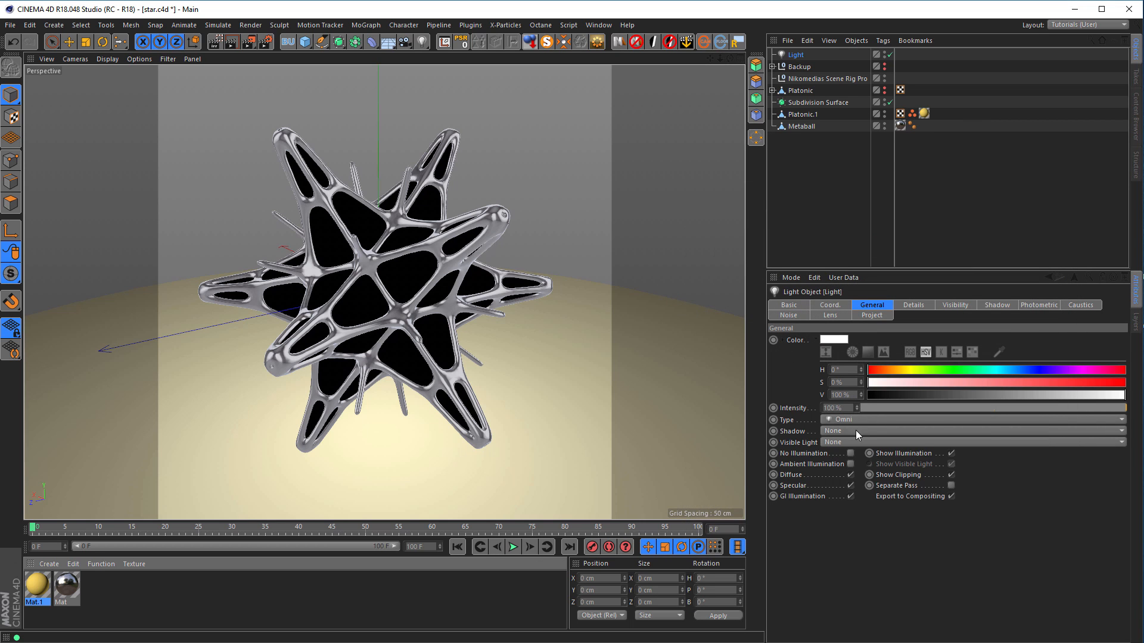
pyautogui.click(857, 445)
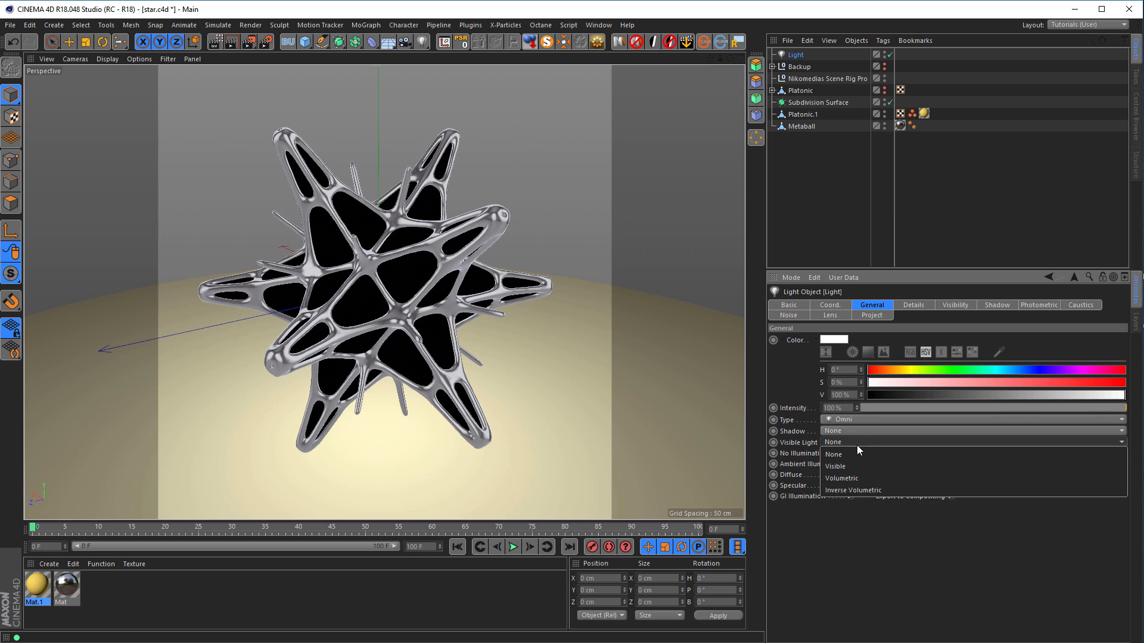
pyautogui.click(852, 477)
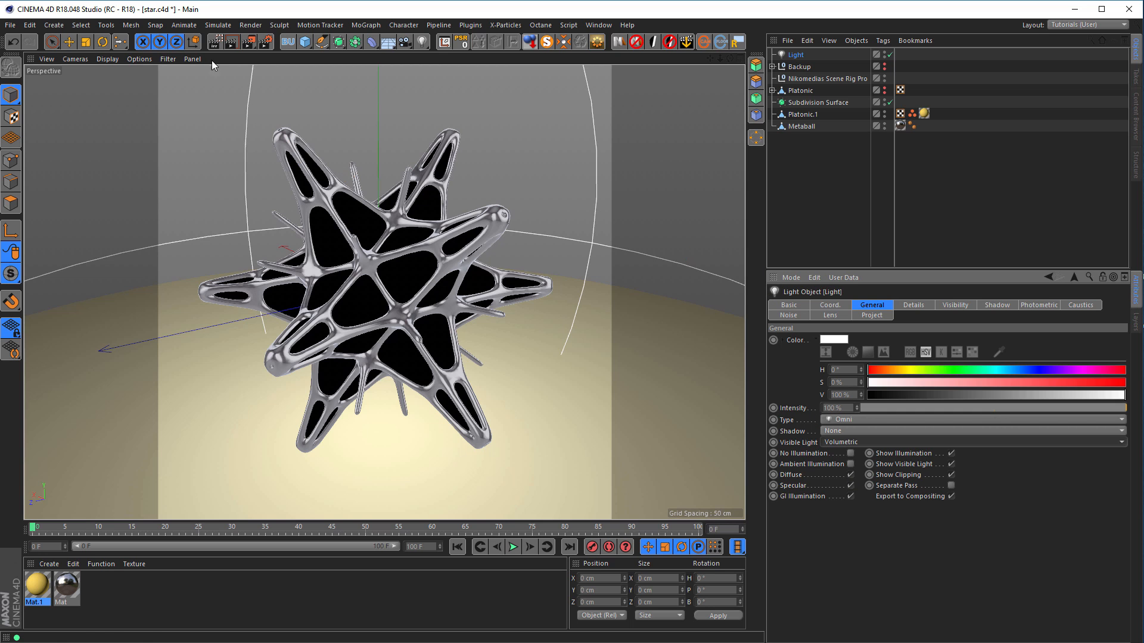
pyautogui.click(215, 42)
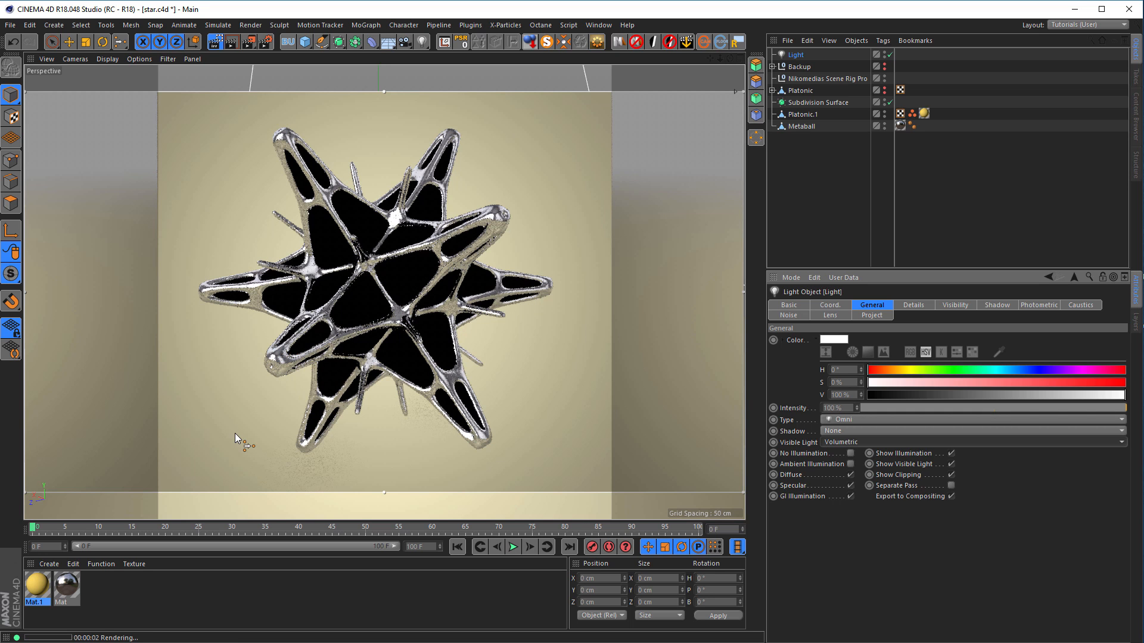
# Switch the yellow material from the Color to the Luminance channel and set the luminance color to H 46°, S 55%, V 100%
pyautogui.doubleClick(38, 585)
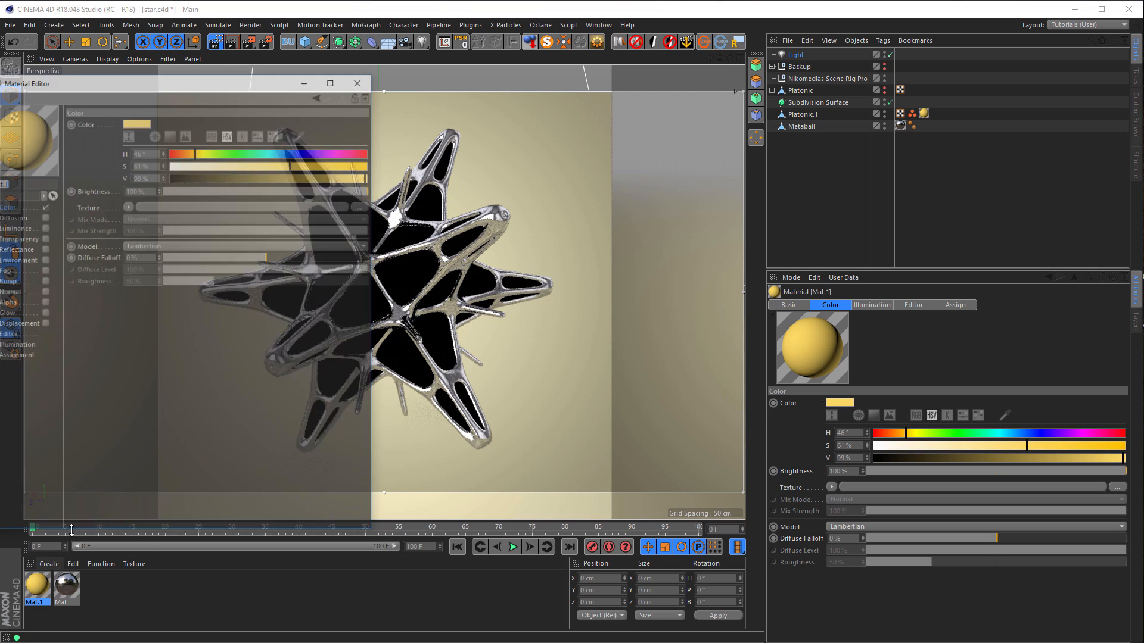
pyautogui.moveTo(178, 86); pyautogui.dragTo(928, 127)
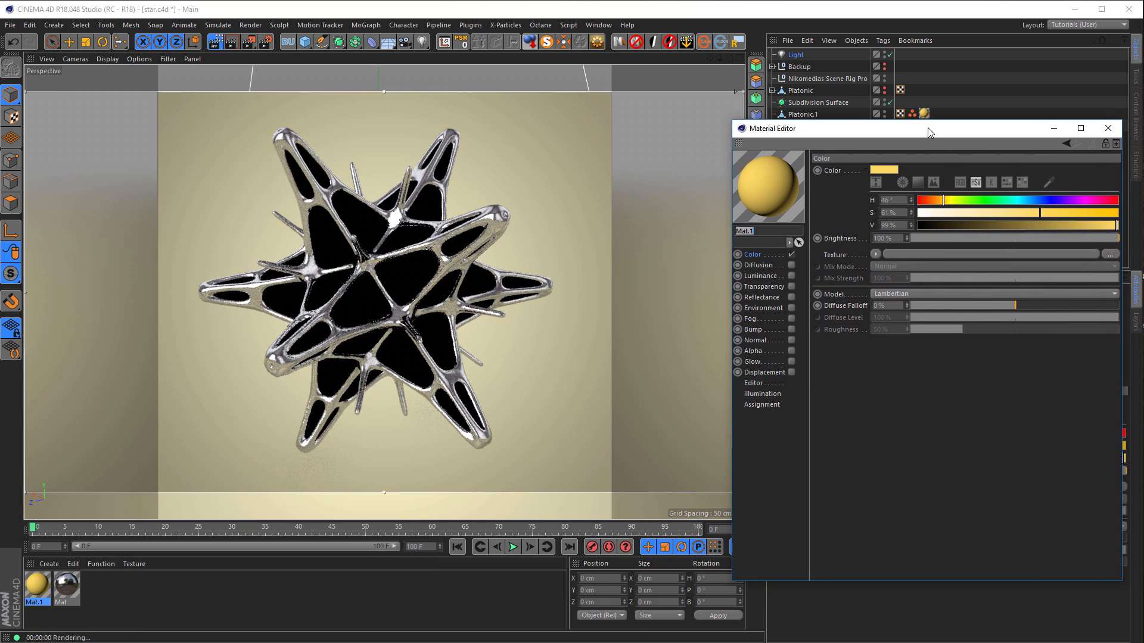
pyautogui.click(792, 254)
pyautogui.click(791, 275)
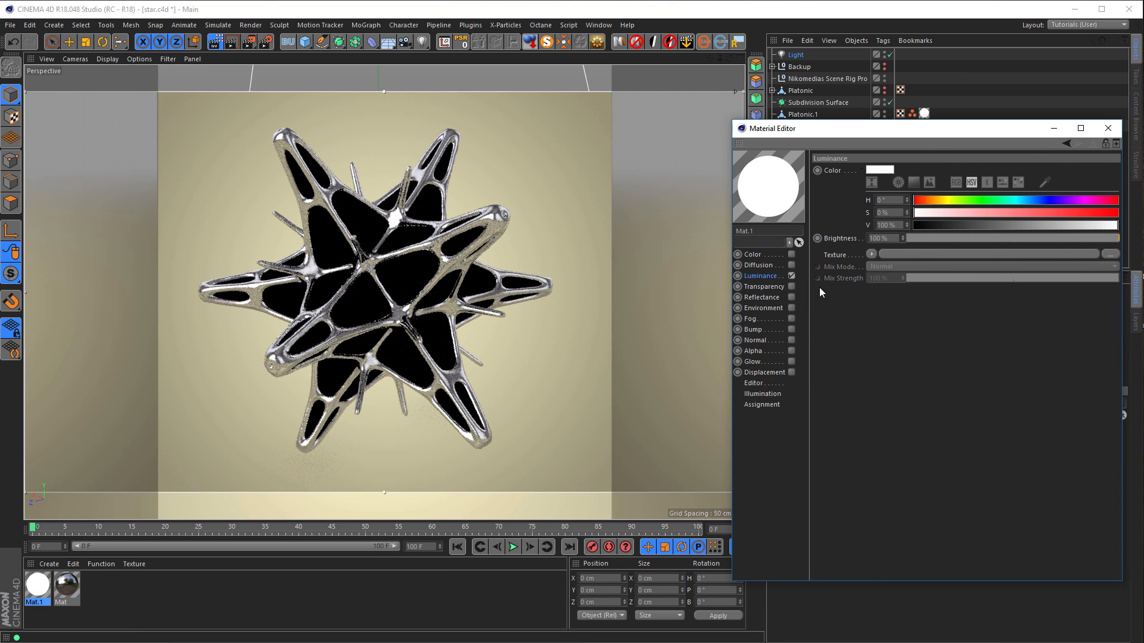
pyautogui.click(940, 200)
pyautogui.click(1017, 213)
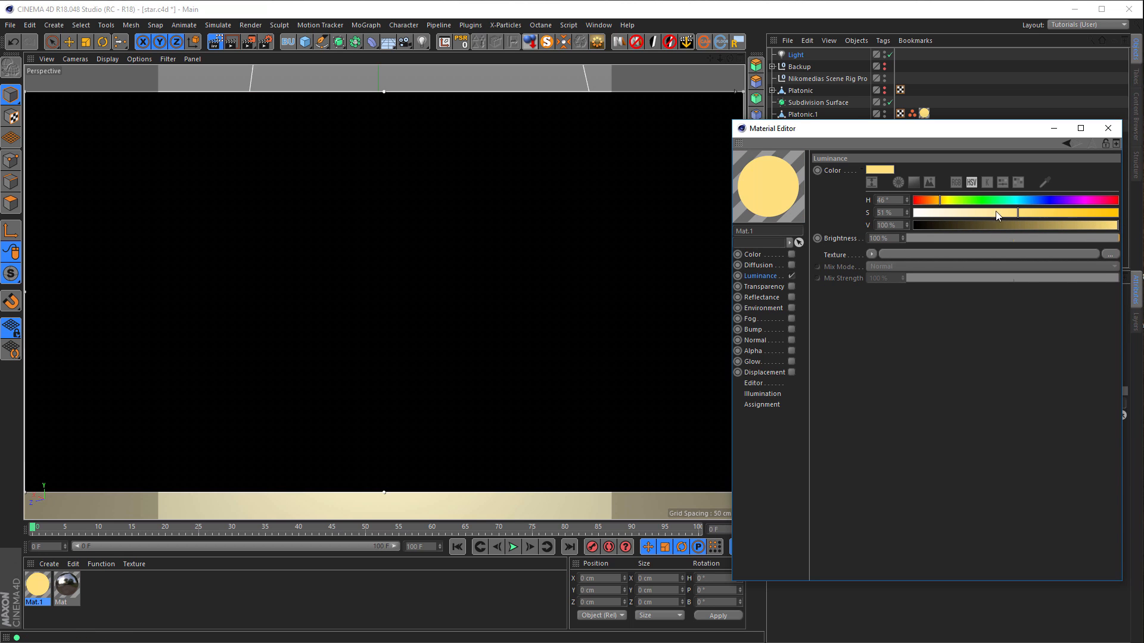
pyautogui.click(1026, 212)
# Load the Backlight effect shader as the luminance texture of the yellow material and open the shader's properties
pyautogui.click(871, 254)
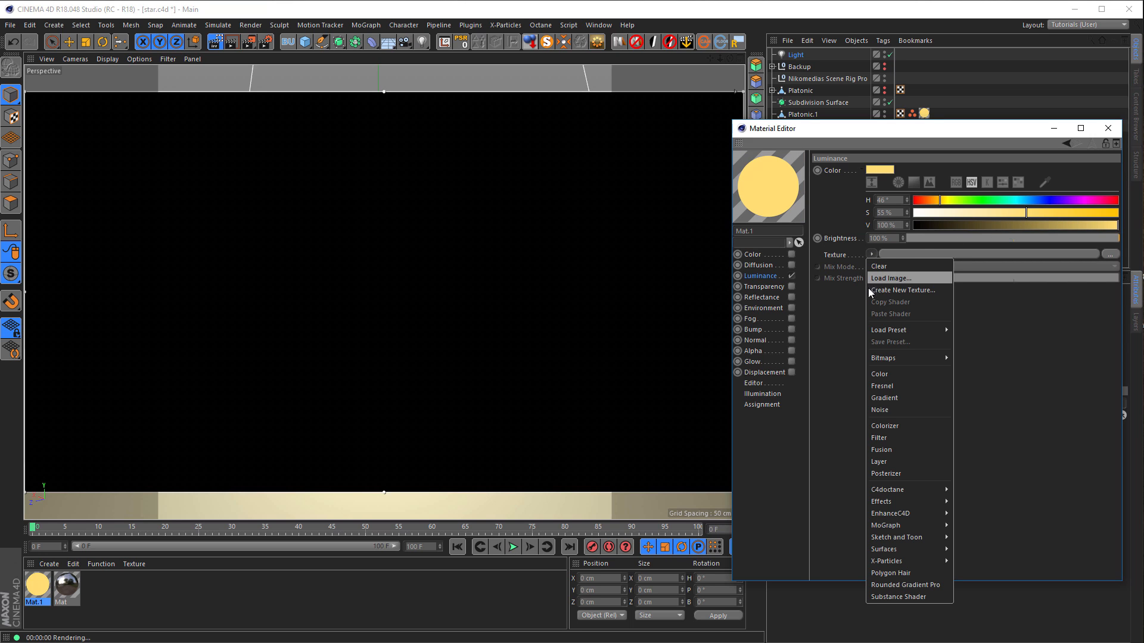
pyautogui.moveTo(908, 501)
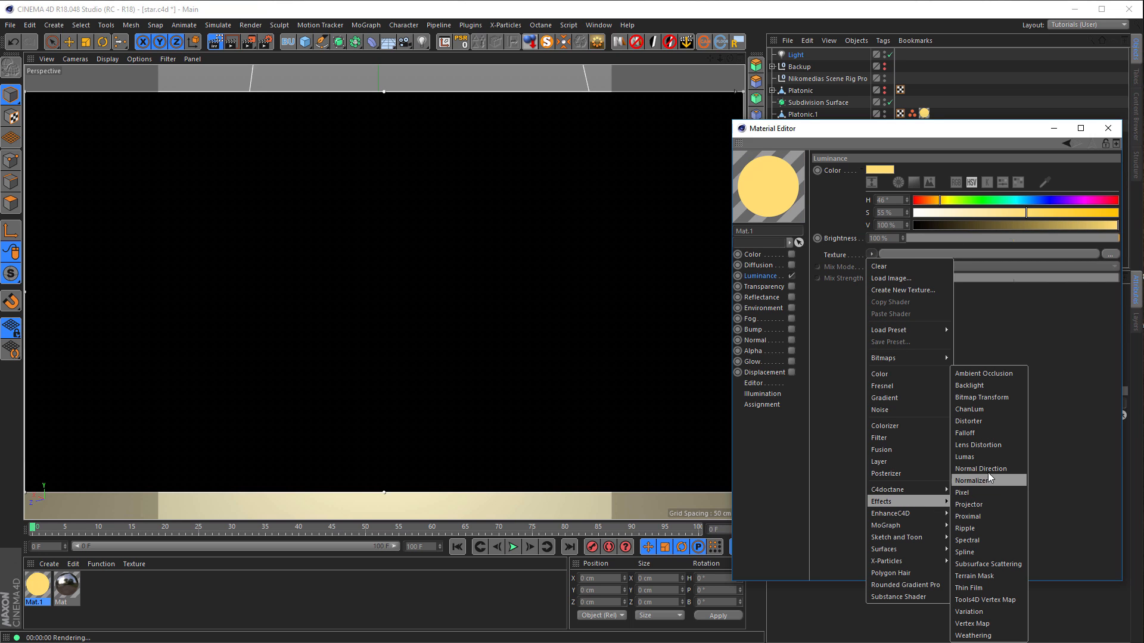
pyautogui.click(985, 386)
pyautogui.click(883, 275)
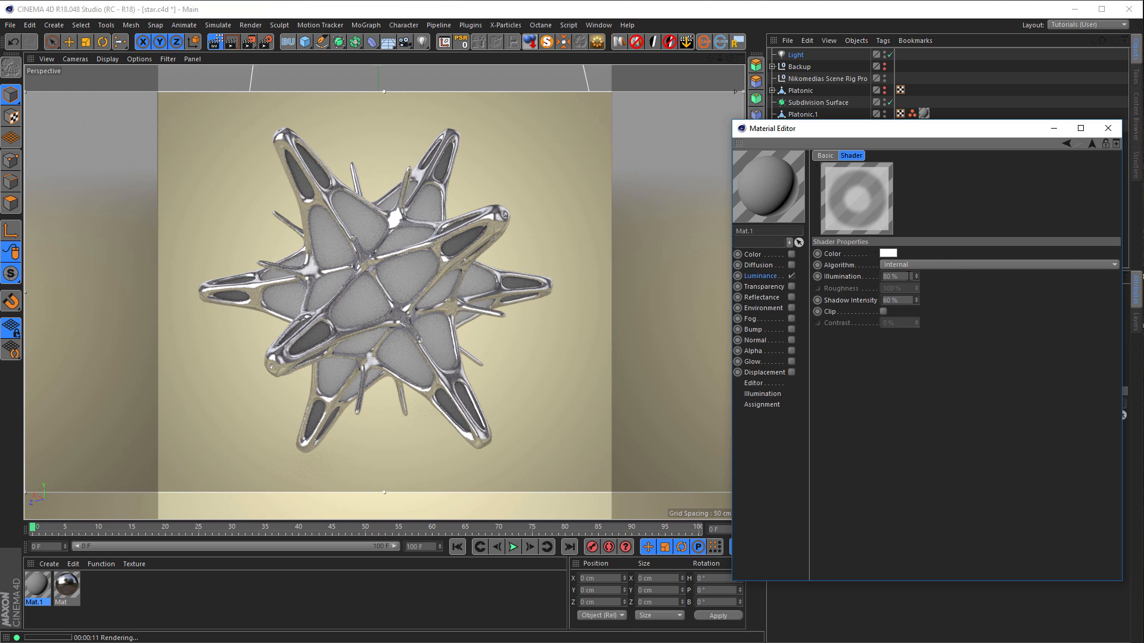
# Set the Backlight shader's Illumination to 118% and its Shadow Intensity to 50%
pyautogui.moveTo(916, 277)
pyautogui.mouseDown()
pyautogui.moveTo(920, 262)
pyautogui.moveTo(917, 294)
pyautogui.mouseUp()
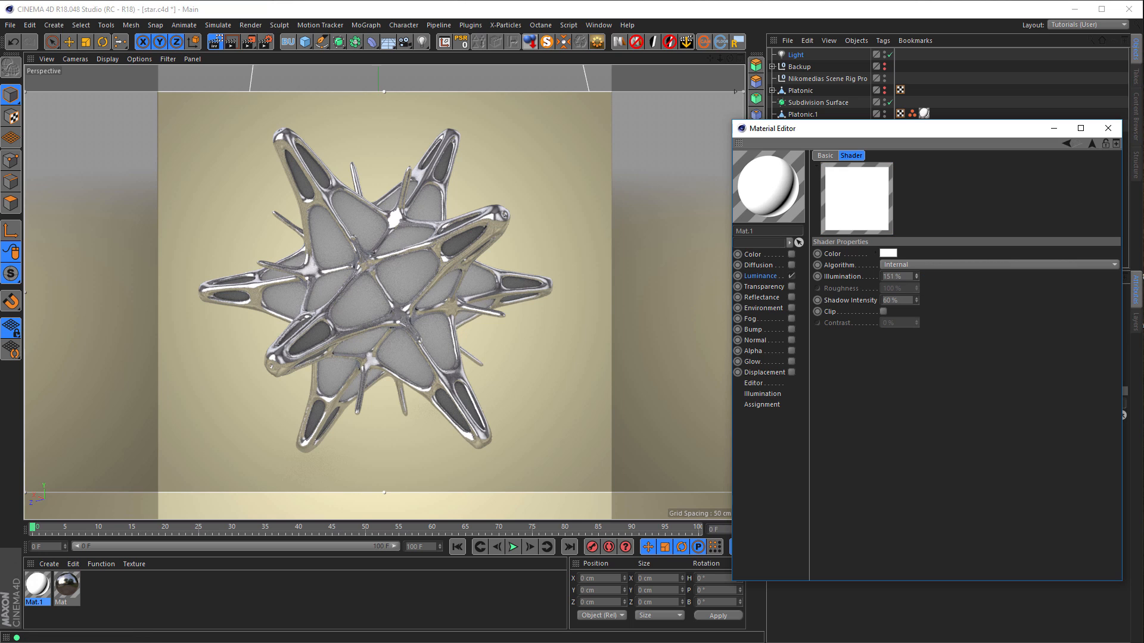
pyautogui.hotkey('ctrl', 'r')
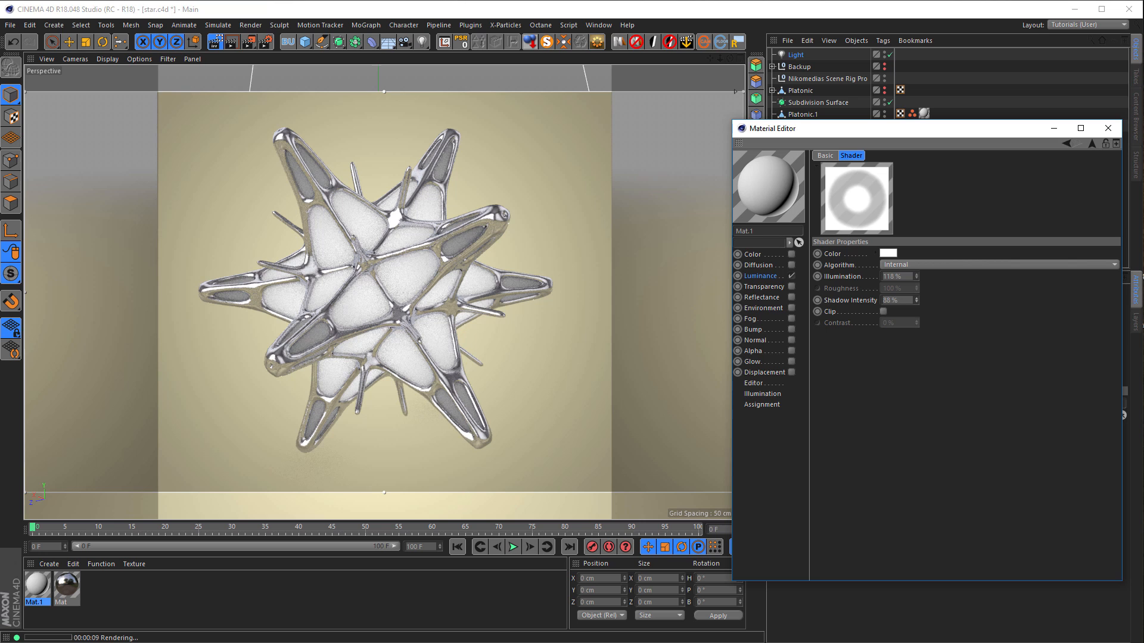
pyautogui.moveTo(915, 300); pyautogui.dragTo(916, 298)
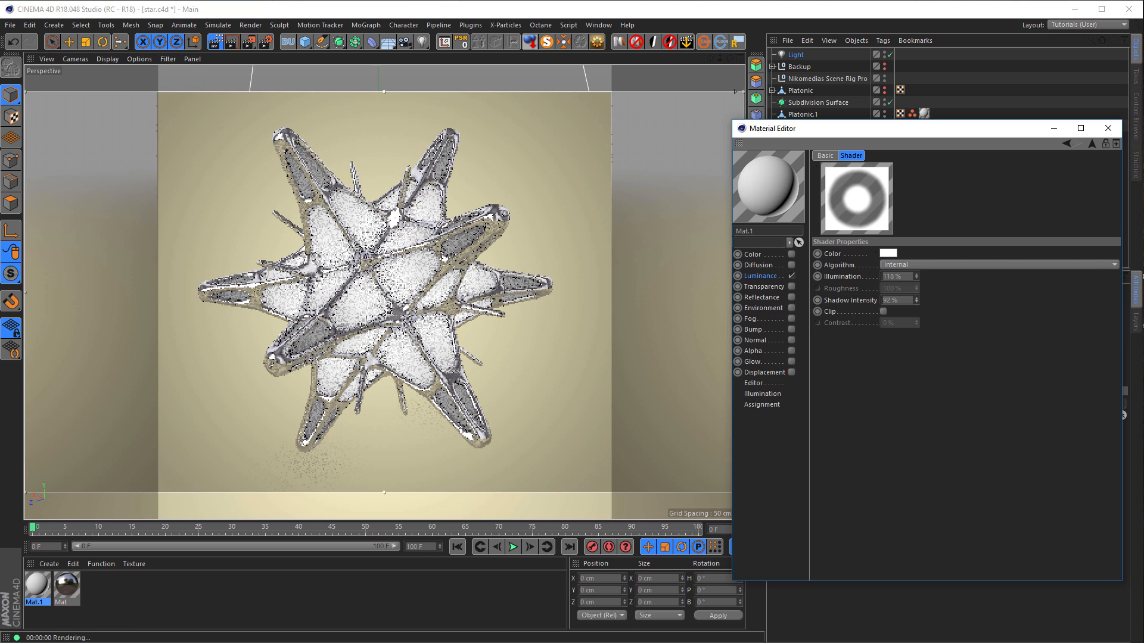
pyautogui.moveTo(916, 302); pyautogui.dragTo(916, 300)
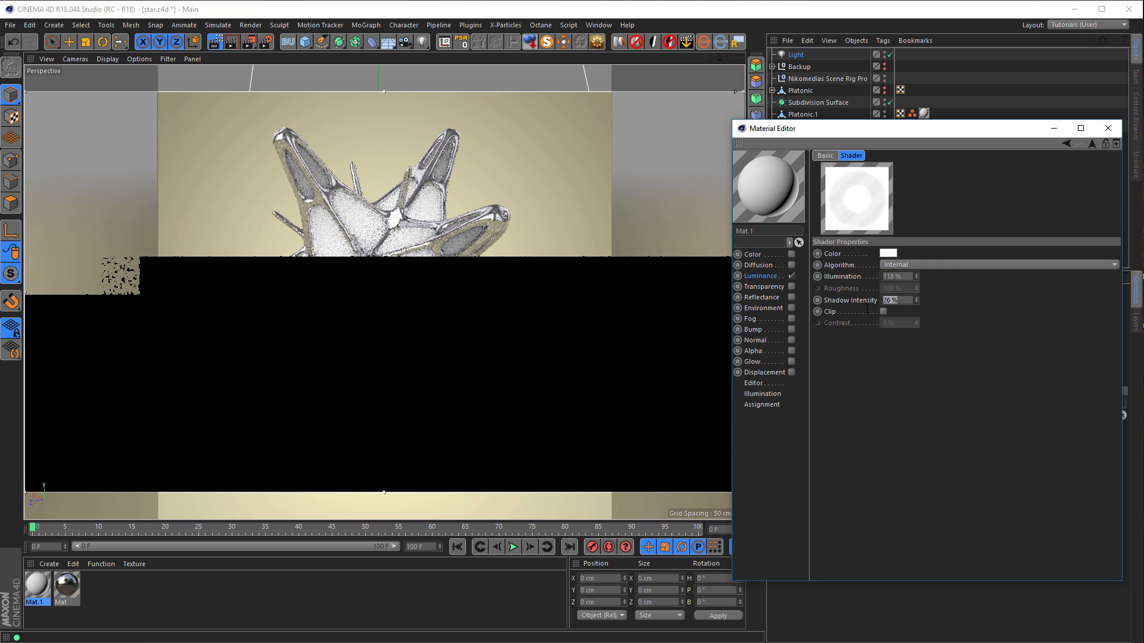
pyautogui.write('50')
pyautogui.press('Return')
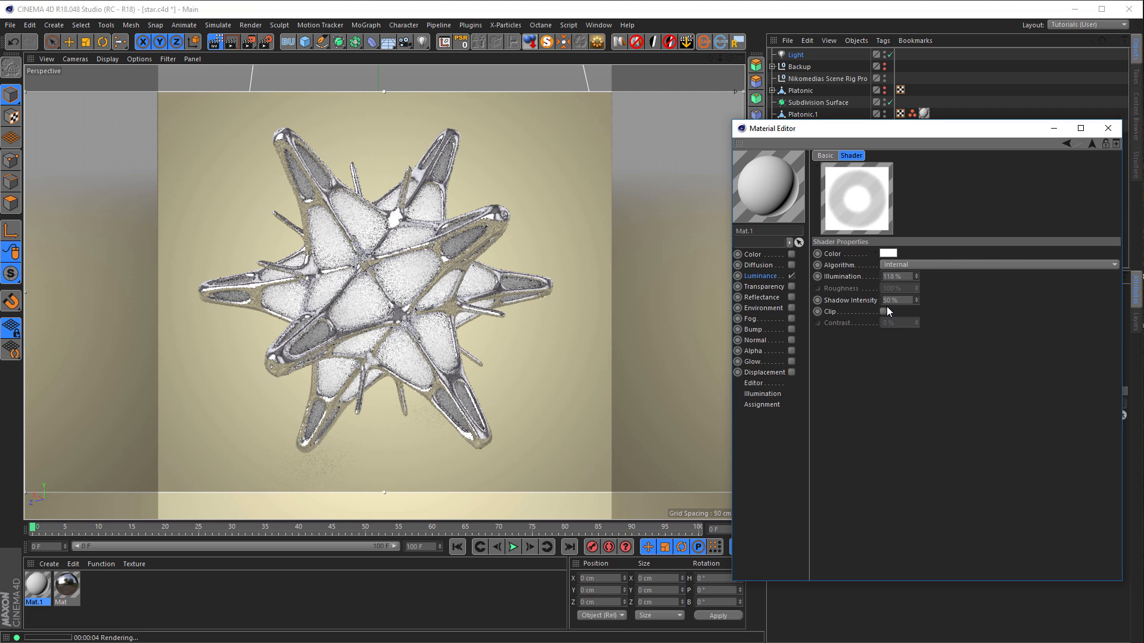
# Try the Backlight shader's Clip option, then test the Oren Nayar and Simple algorithms
pyautogui.click(884, 312)
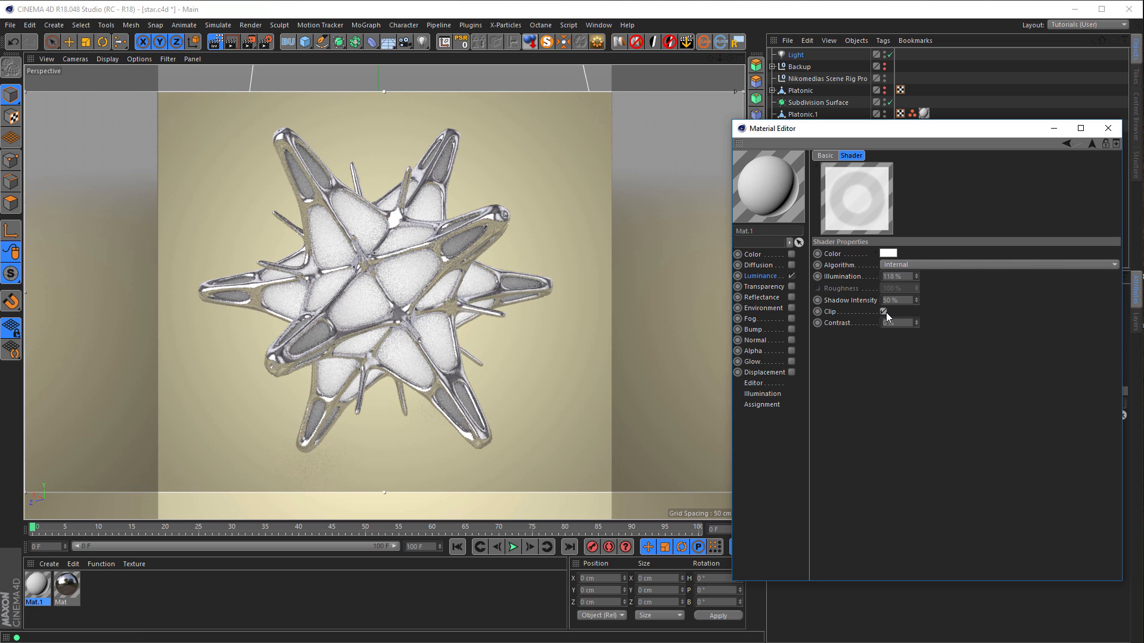
pyautogui.click(885, 311)
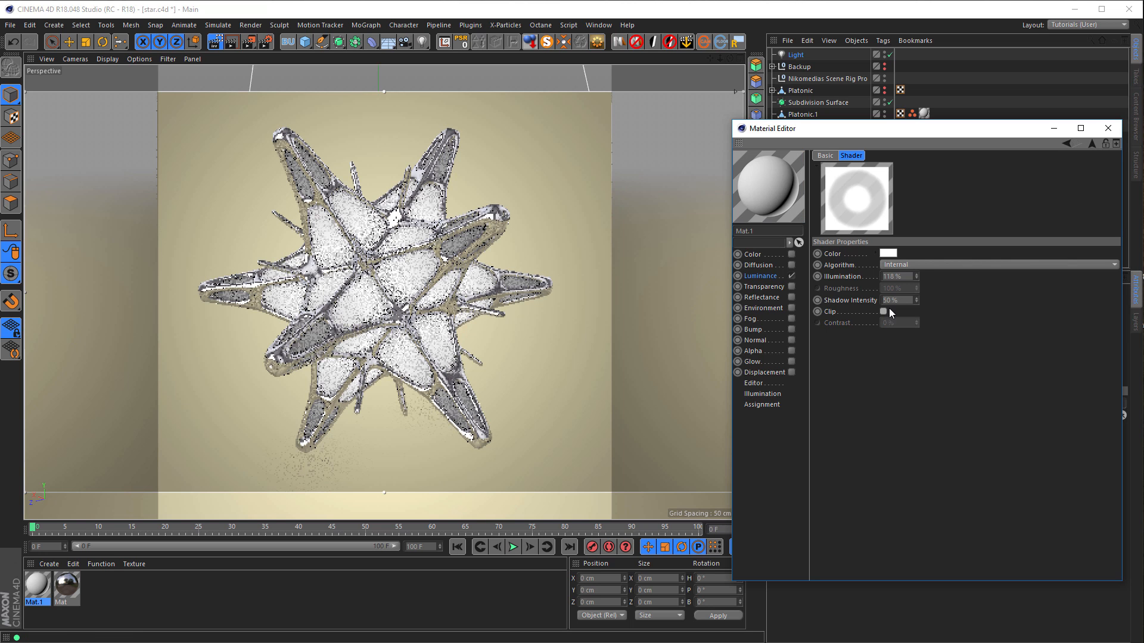
pyautogui.click(924, 263)
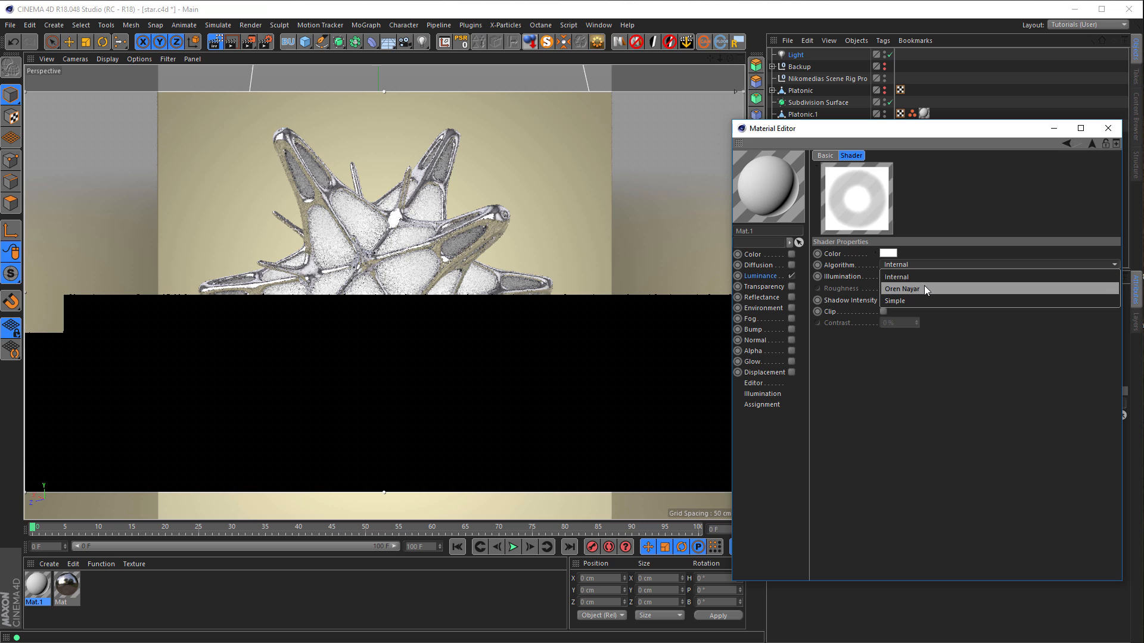
pyautogui.click(925, 289)
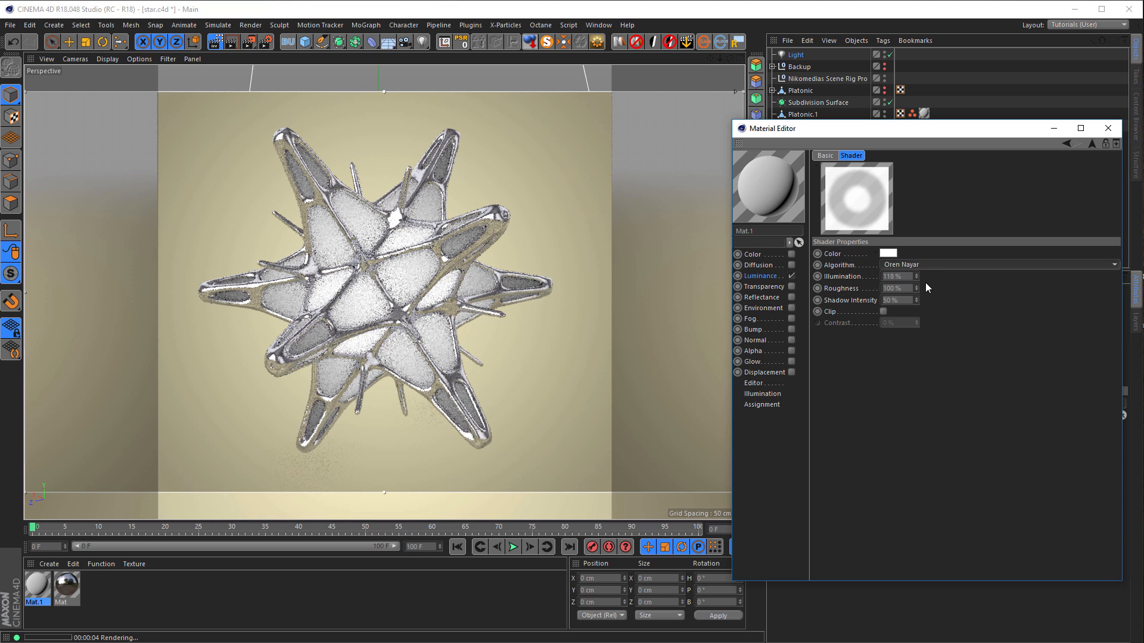
pyautogui.click(931, 265)
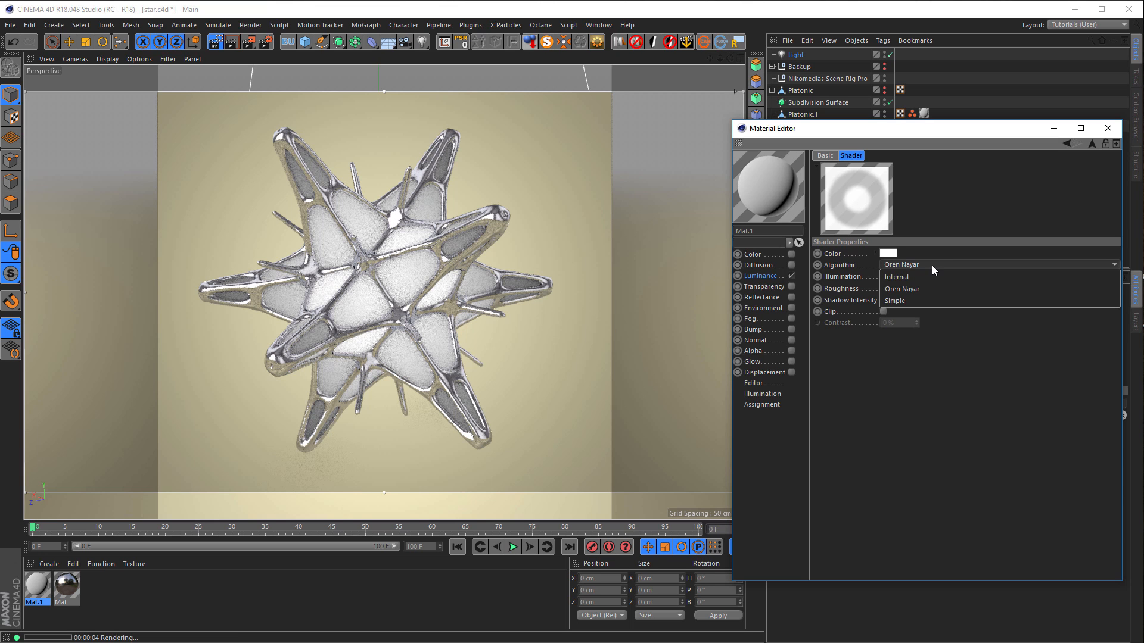
pyautogui.click(934, 298)
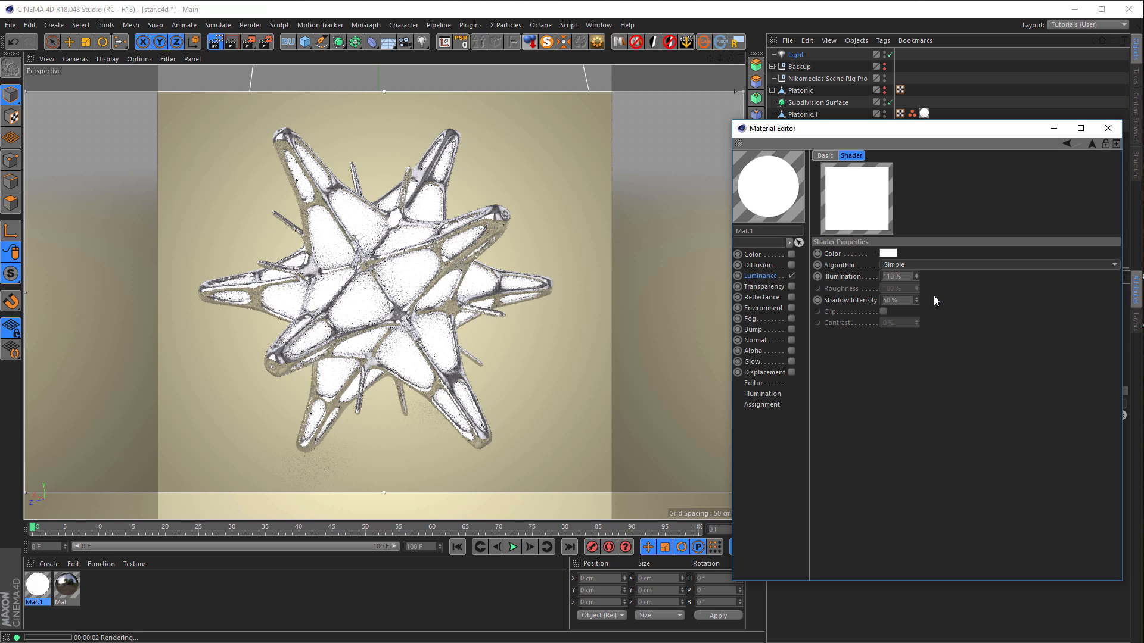
# Lower the Backlight shader's Illumination to 82%
pyautogui.moveTo(916, 277); pyautogui.dragTo(916, 300)
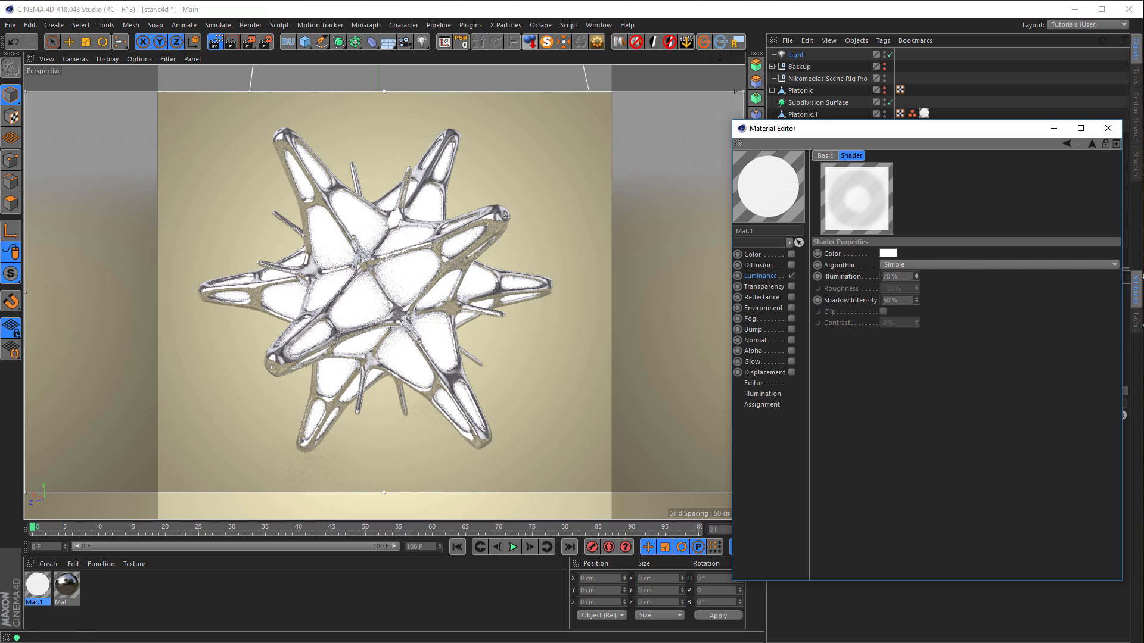
pyautogui.moveTo(916, 277); pyautogui.dragTo(916, 279)
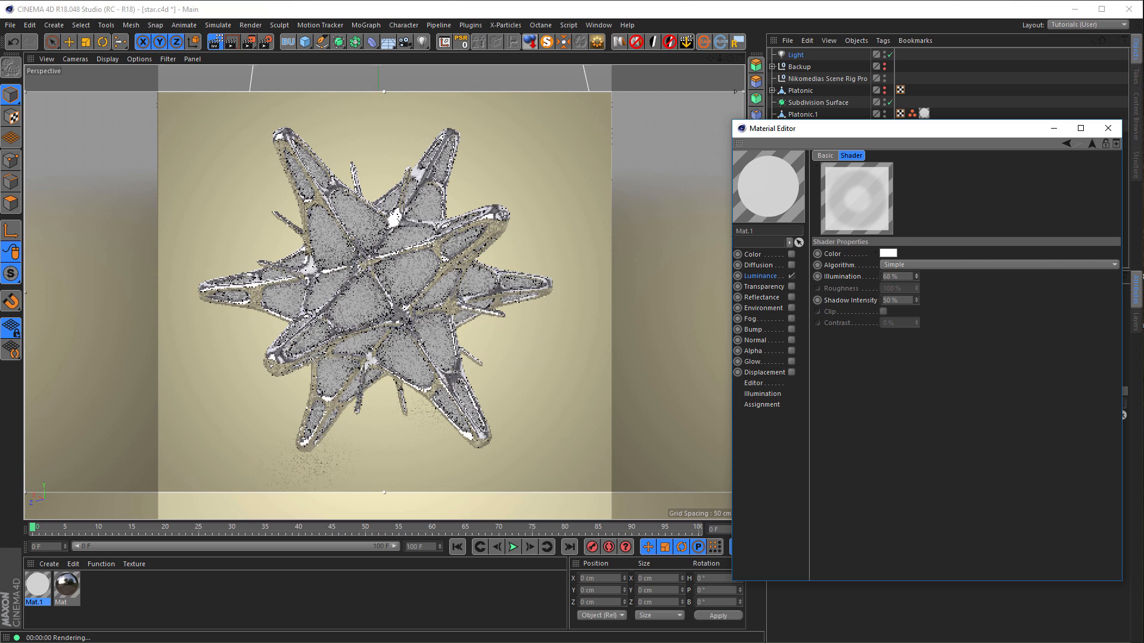
pyautogui.moveTo(916, 276); pyautogui.dragTo(916, 273)
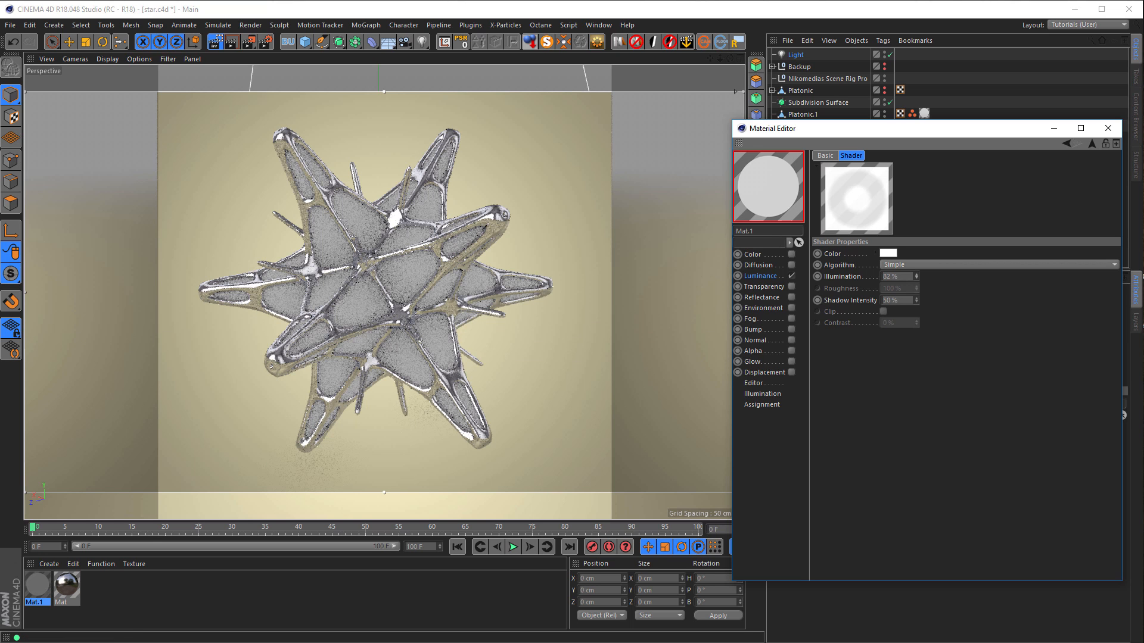
# Color the Backlight shader yellow with H 49°, S 91%, V 100% and set its algorithm to Internal
pyautogui.click(891, 254)
pyautogui.moveTo(891, 253); pyautogui.dragTo(863, 252)
pyautogui.click(970, 263)
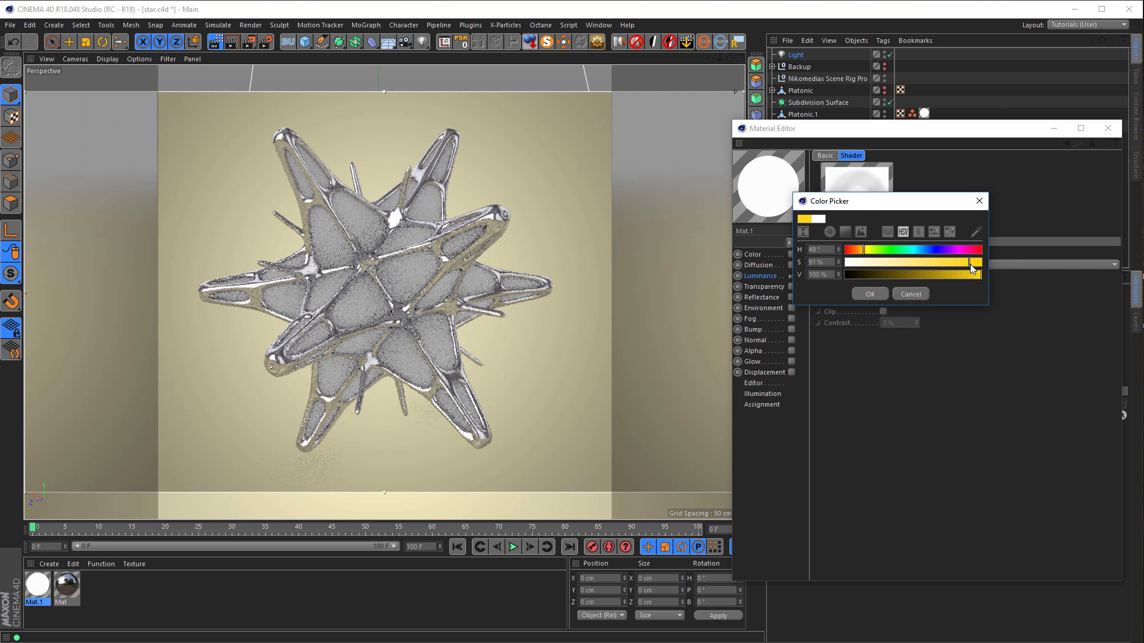
pyautogui.click(871, 293)
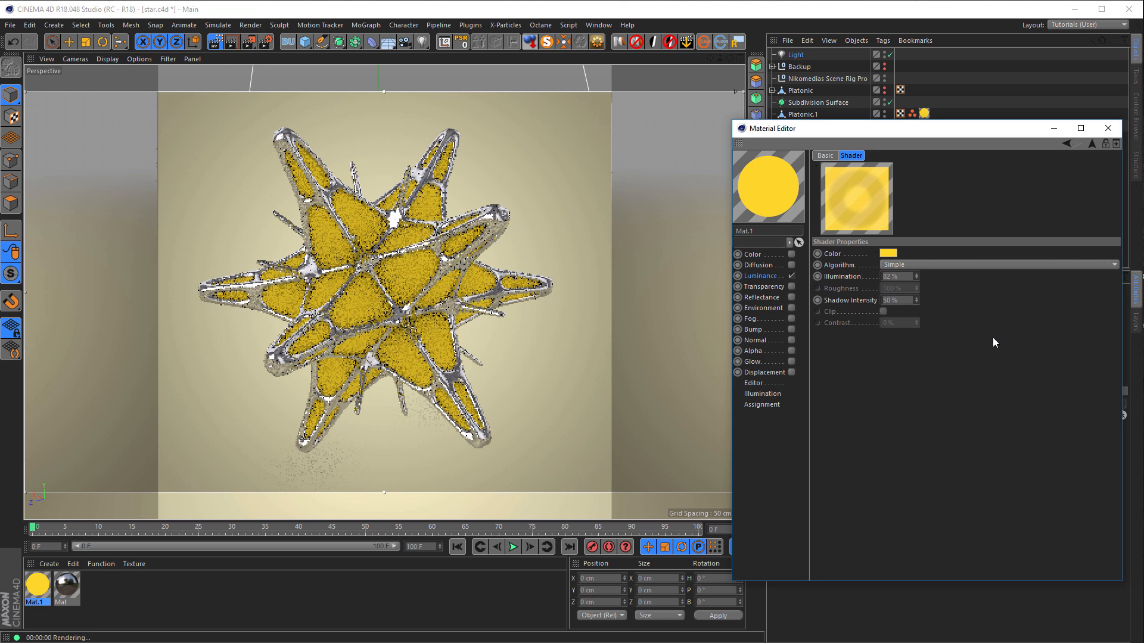
pyautogui.click(933, 268)
pyautogui.click(933, 274)
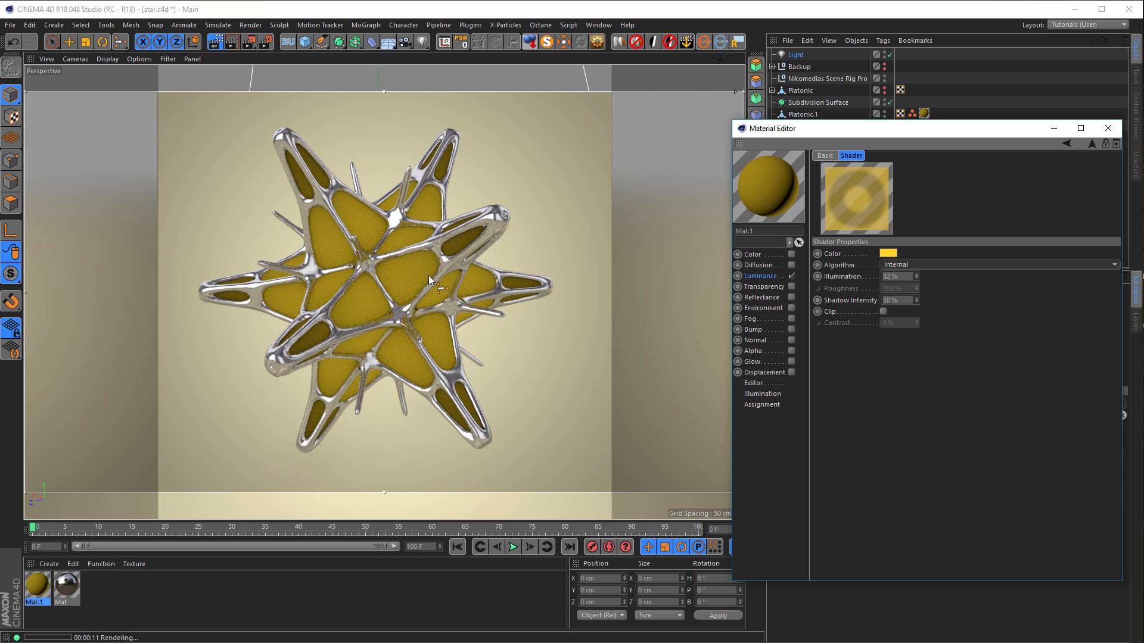
# Enable Reflectance on the yellow material and give Layer 1 a Dielectric Fresnel with the Glass preset and 0% Specular Strength
pyautogui.click(791, 298)
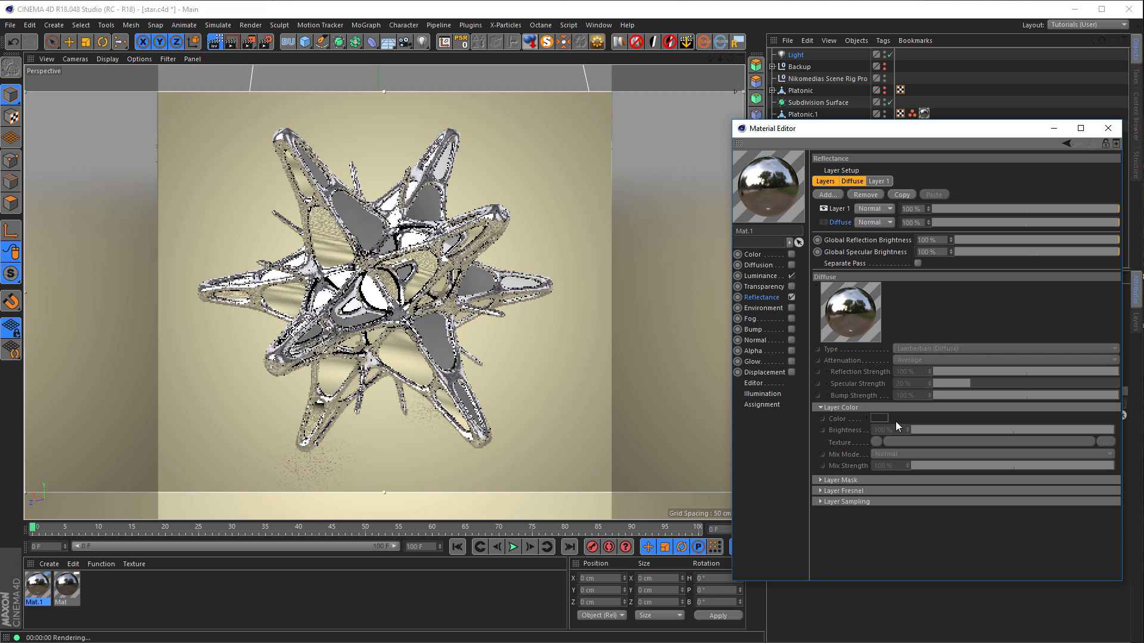
pyautogui.click(860, 491)
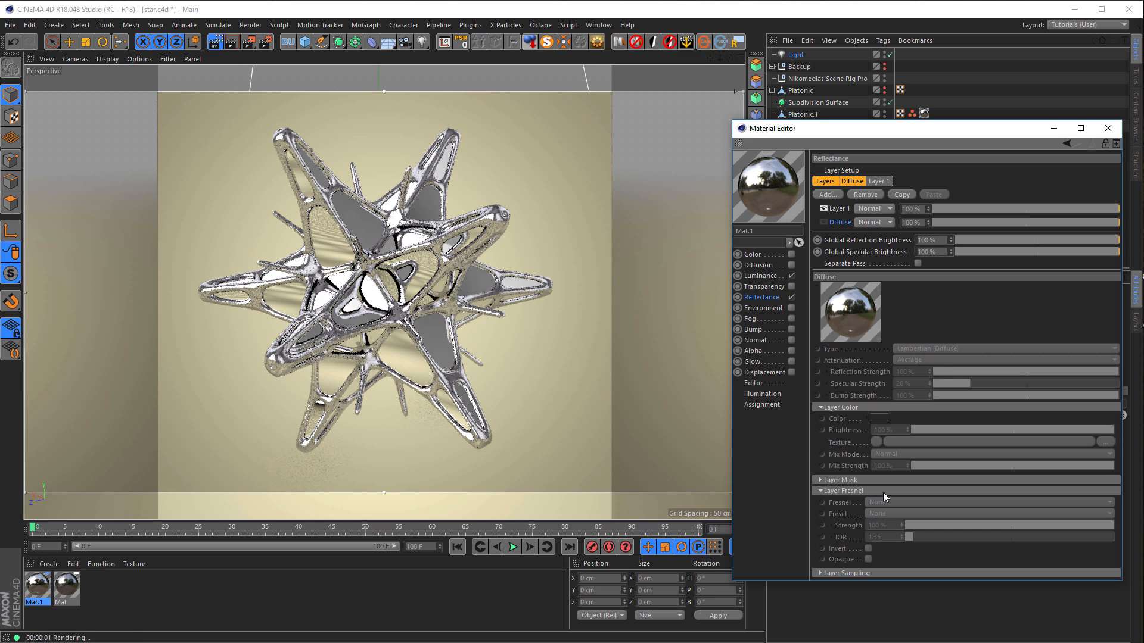
pyautogui.click(838, 210)
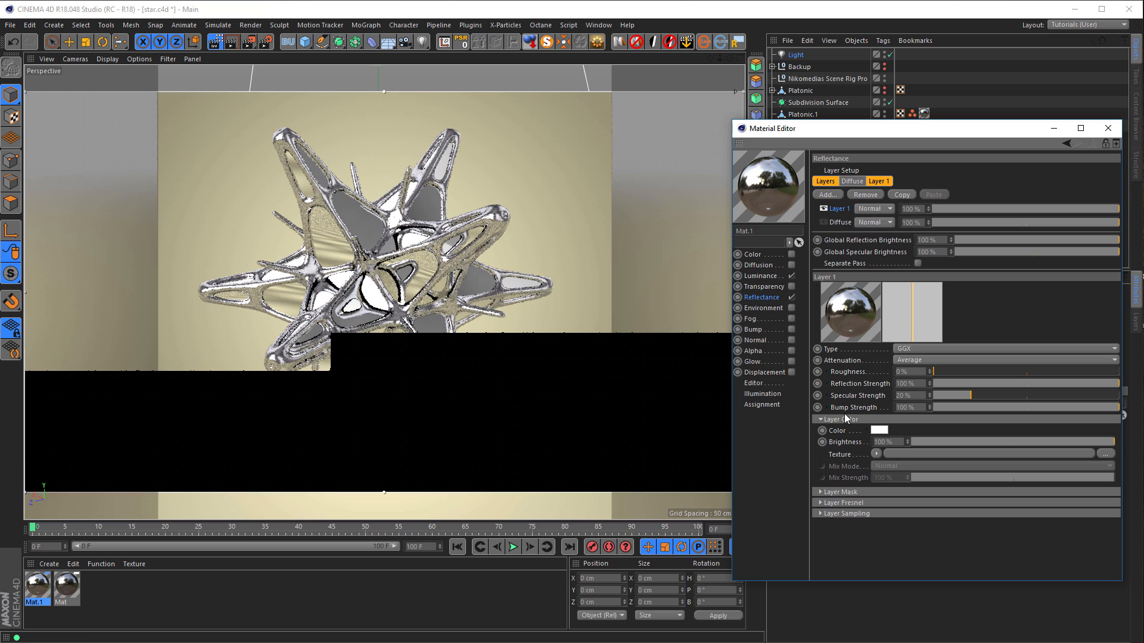
pyautogui.click(864, 503)
pyautogui.click(896, 512)
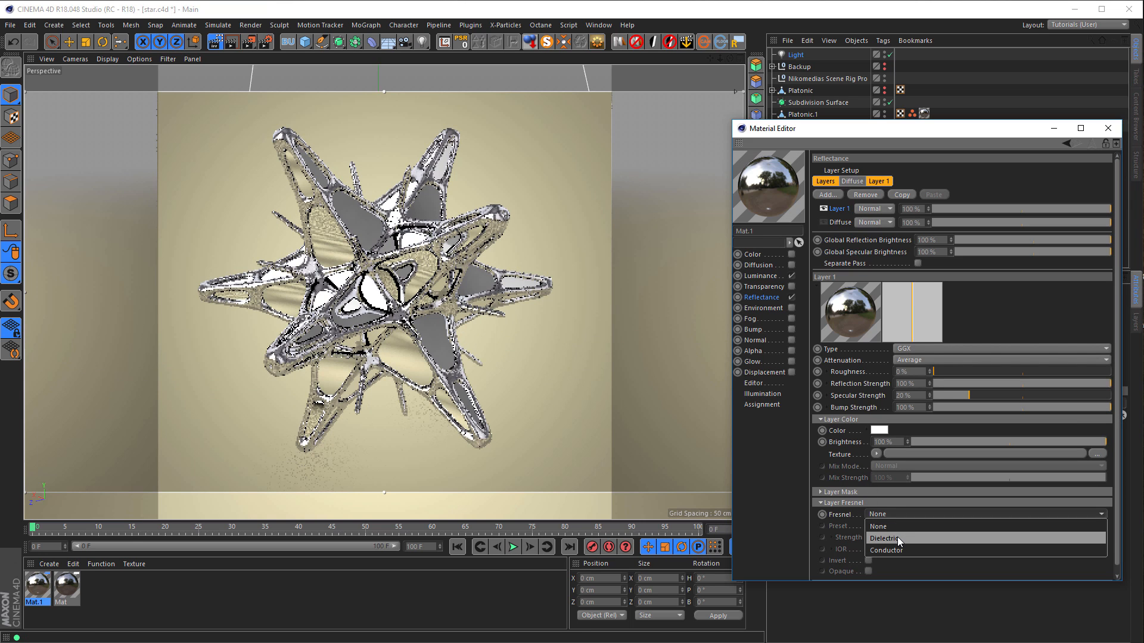
pyautogui.click(897, 538)
pyautogui.click(896, 527)
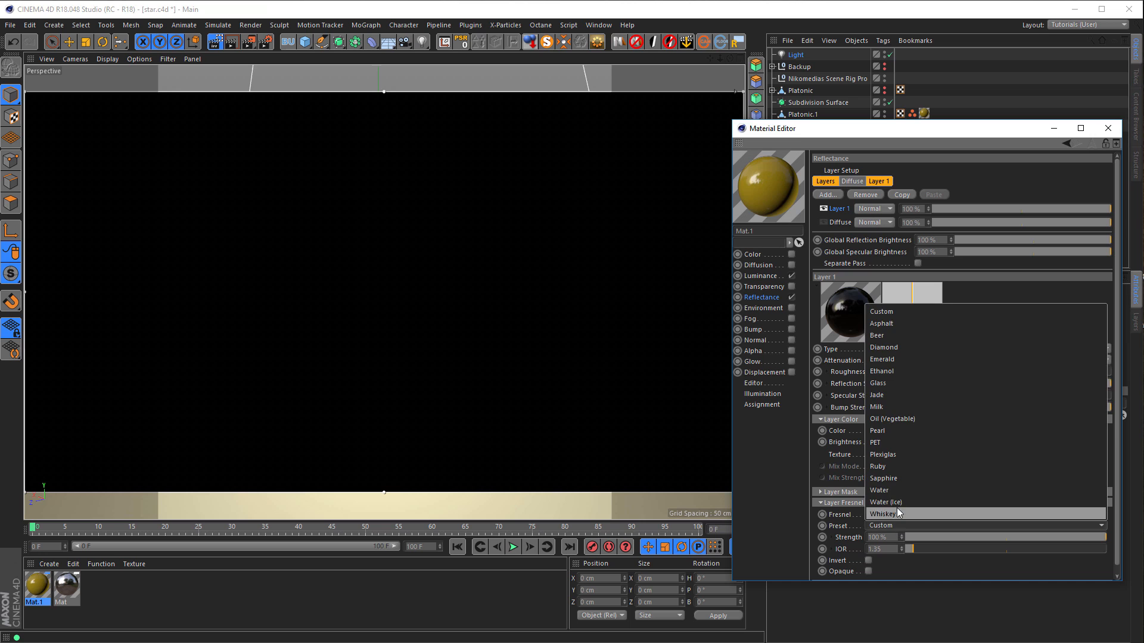
pyautogui.click(887, 385)
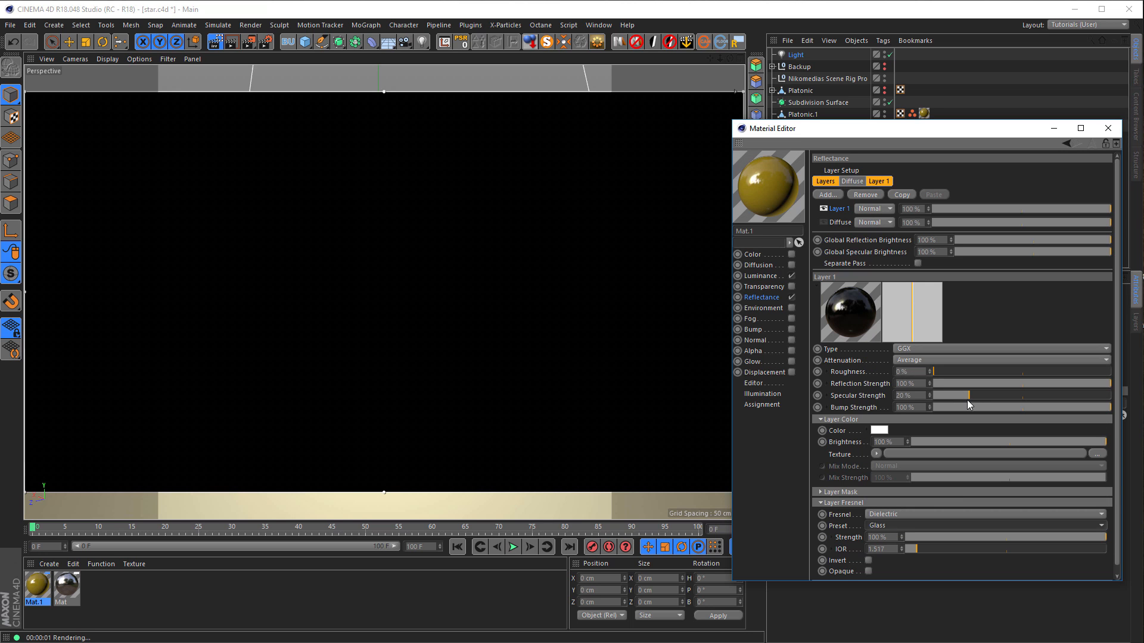
pyautogui.moveTo(967, 398); pyautogui.dragTo(934, 396)
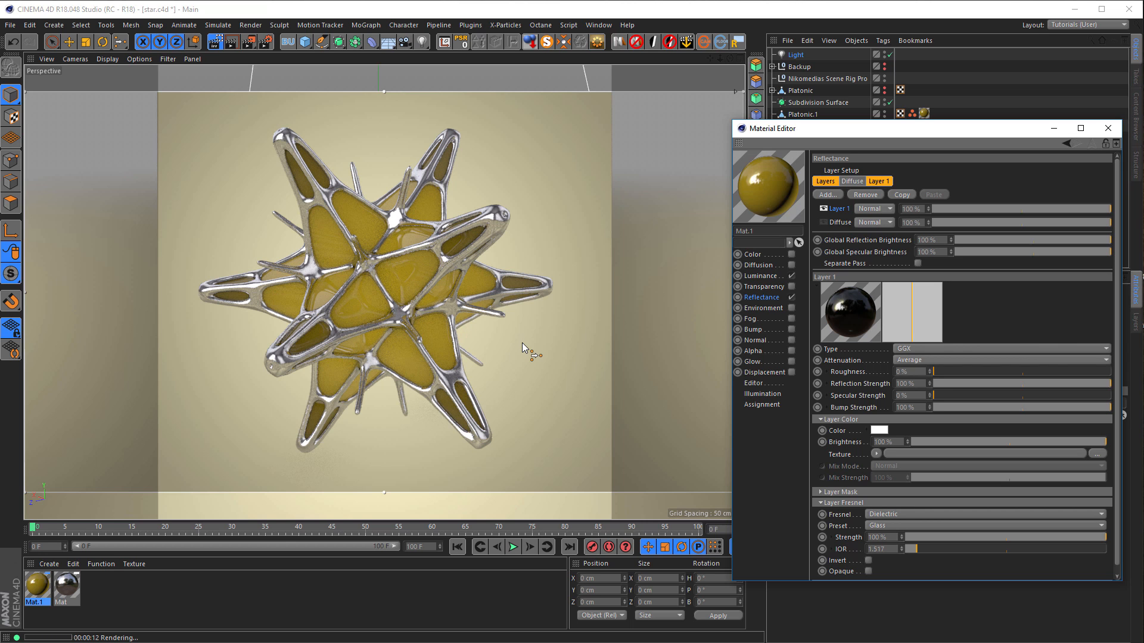
pyautogui.moveTo(833, 263); pyautogui.dragTo(842, 205)
pyautogui.click(1080, 203)
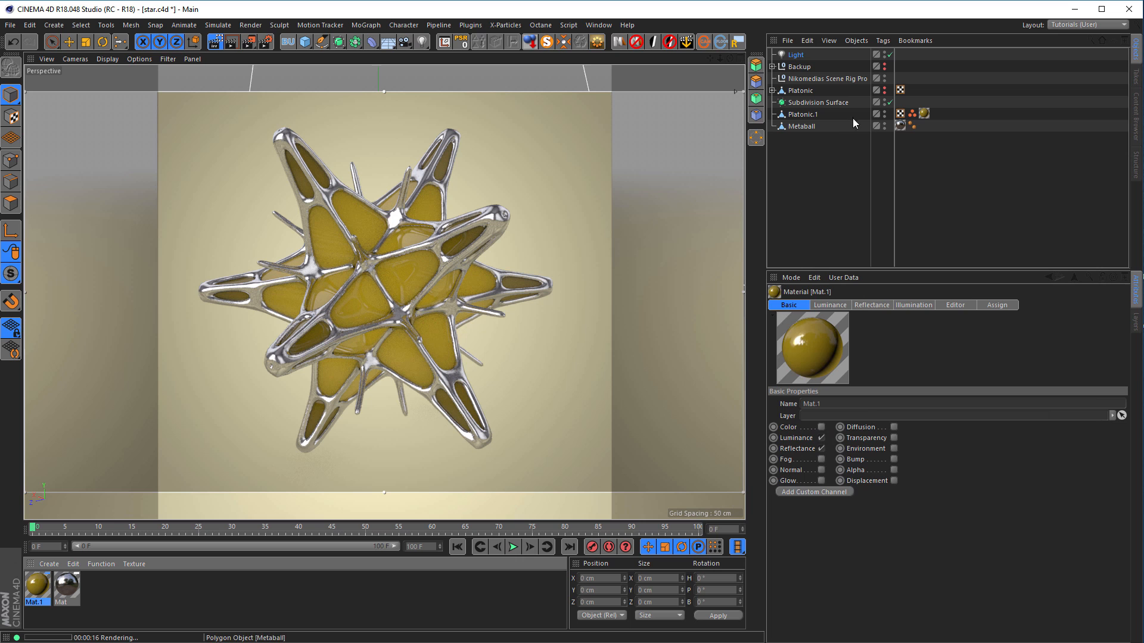
# Reduce the intensity of the Omni light inside the star to 75%
pyautogui.click(797, 55)
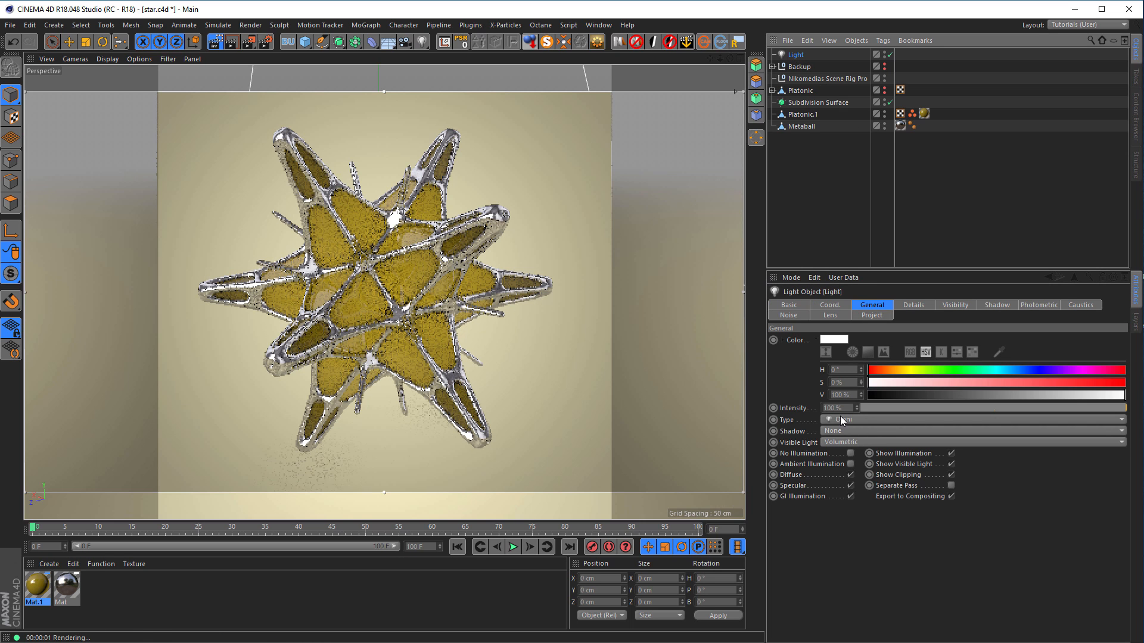
pyautogui.moveTo(1104, 410); pyautogui.dragTo(1050, 409)
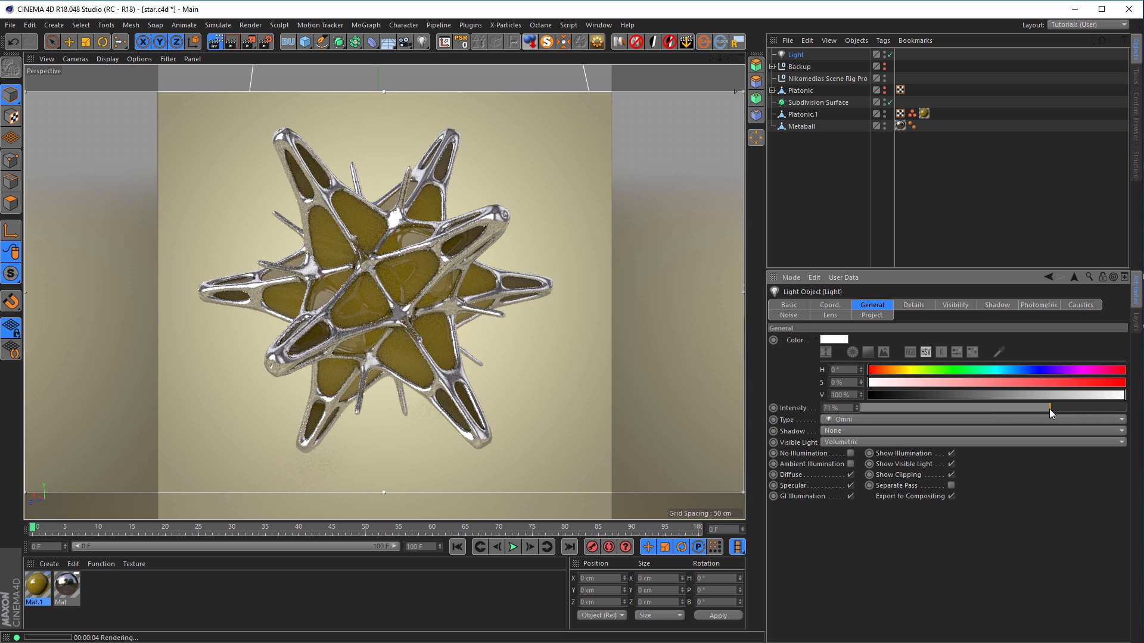
pyautogui.moveTo(1050, 408); pyautogui.dragTo(1052, 409)
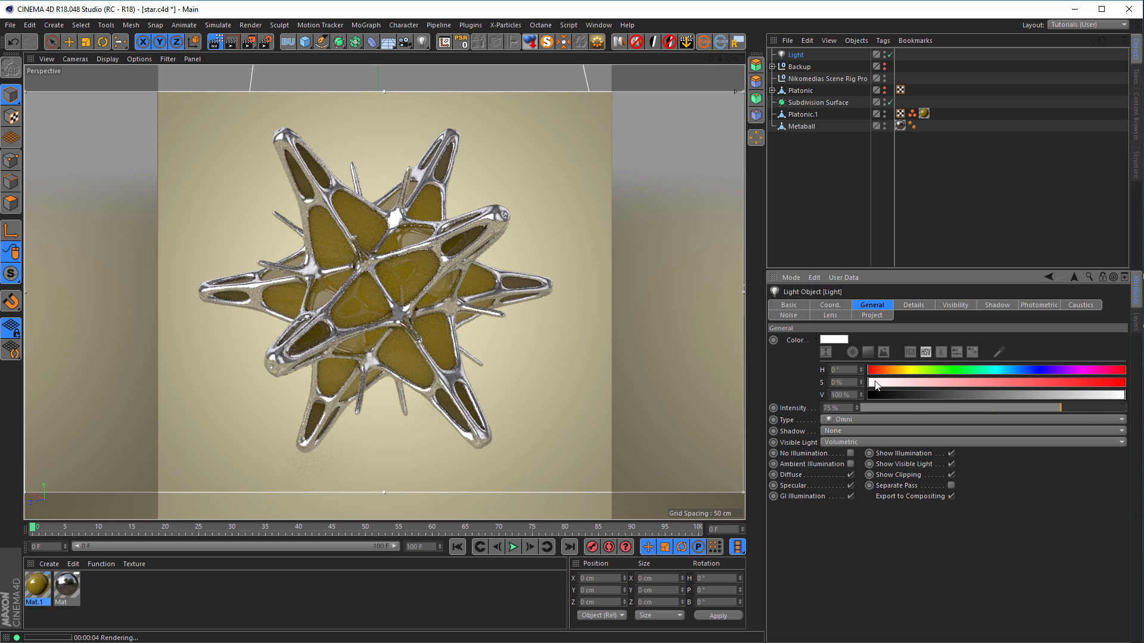
# Try yellow, green and cyan tints at different saturations for the Omni light inside the star
pyautogui.click(903, 370)
pyautogui.moveTo(912, 382); pyautogui.dragTo(1015, 385)
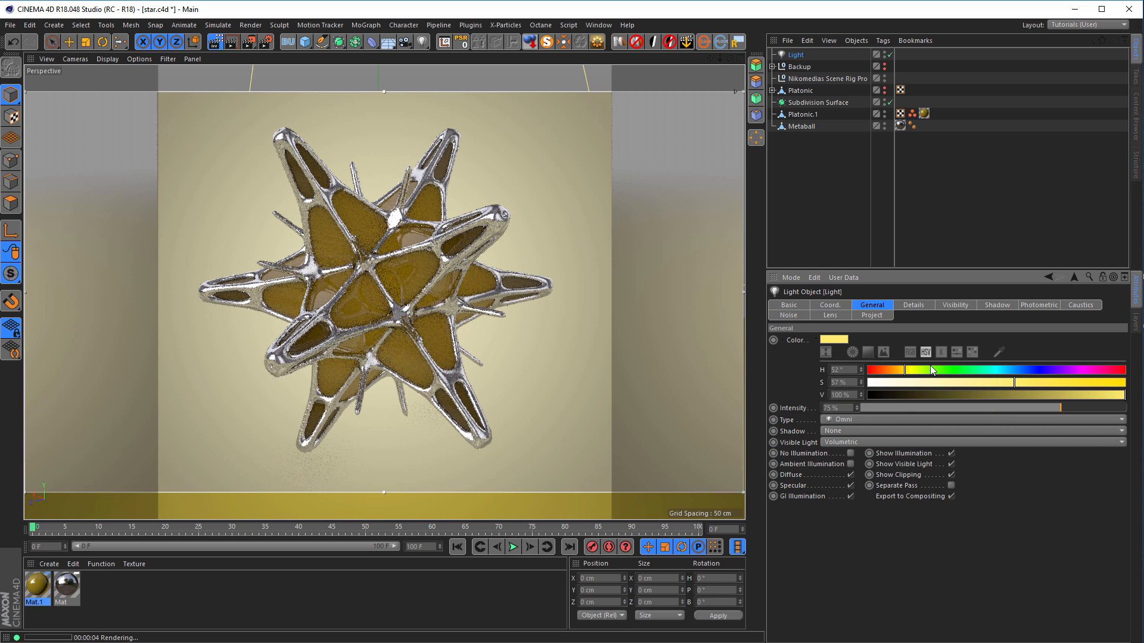
pyautogui.click(965, 370)
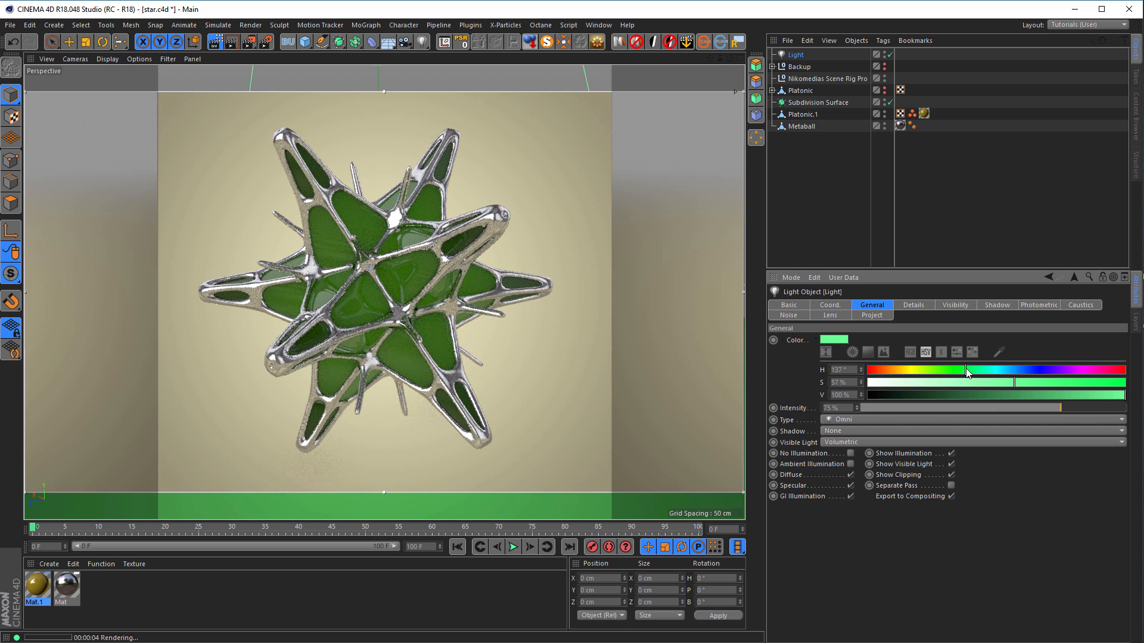
pyautogui.moveTo(1014, 384); pyautogui.dragTo(930, 384)
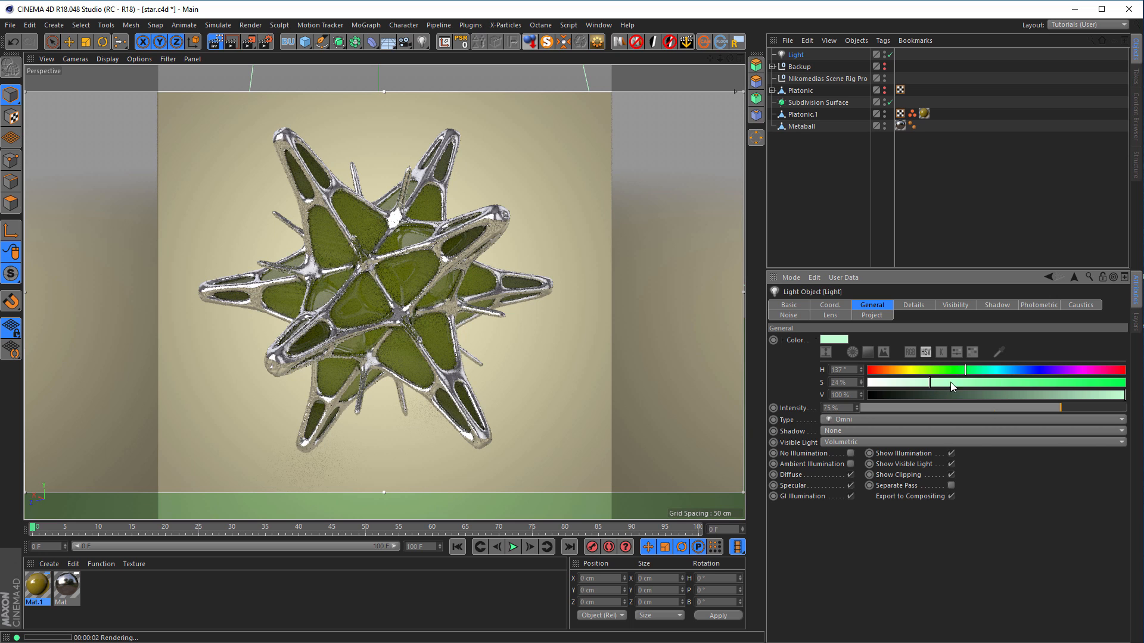
pyautogui.moveTo(992, 370); pyautogui.dragTo(1000, 370)
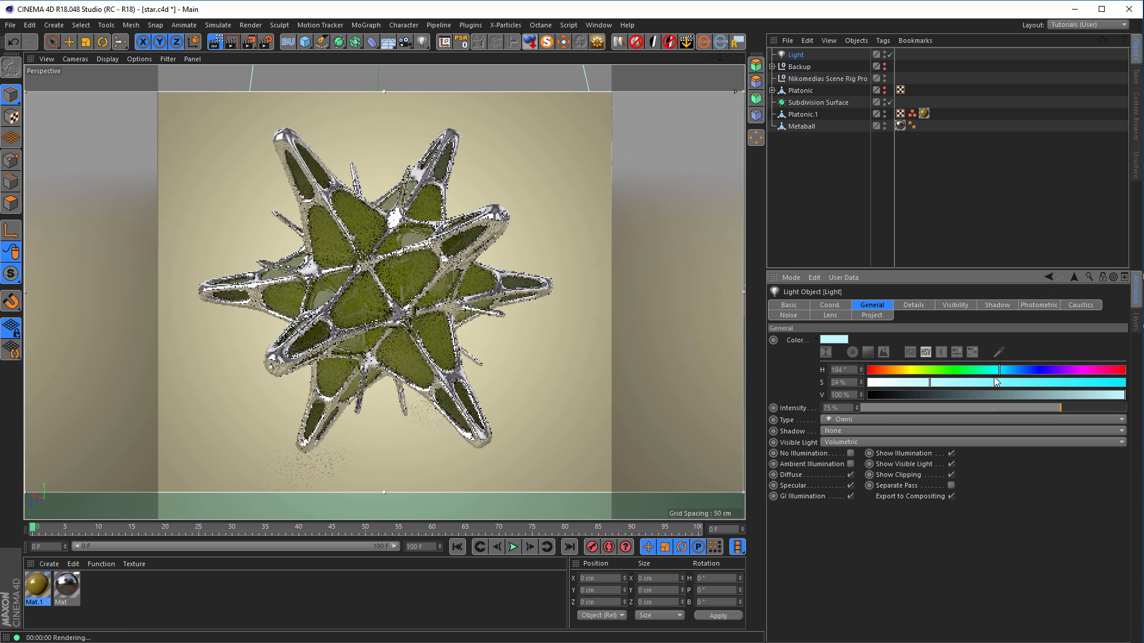
pyautogui.moveTo(992, 382); pyautogui.dragTo(1014, 383)
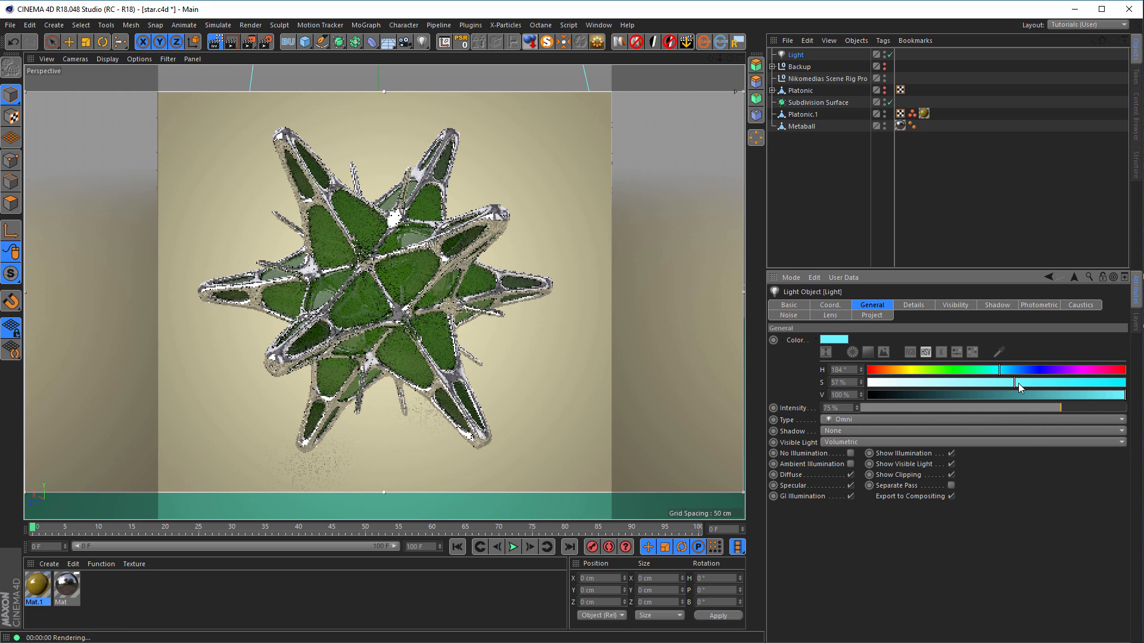
pyautogui.moveTo(1018, 384); pyautogui.dragTo(934, 388)
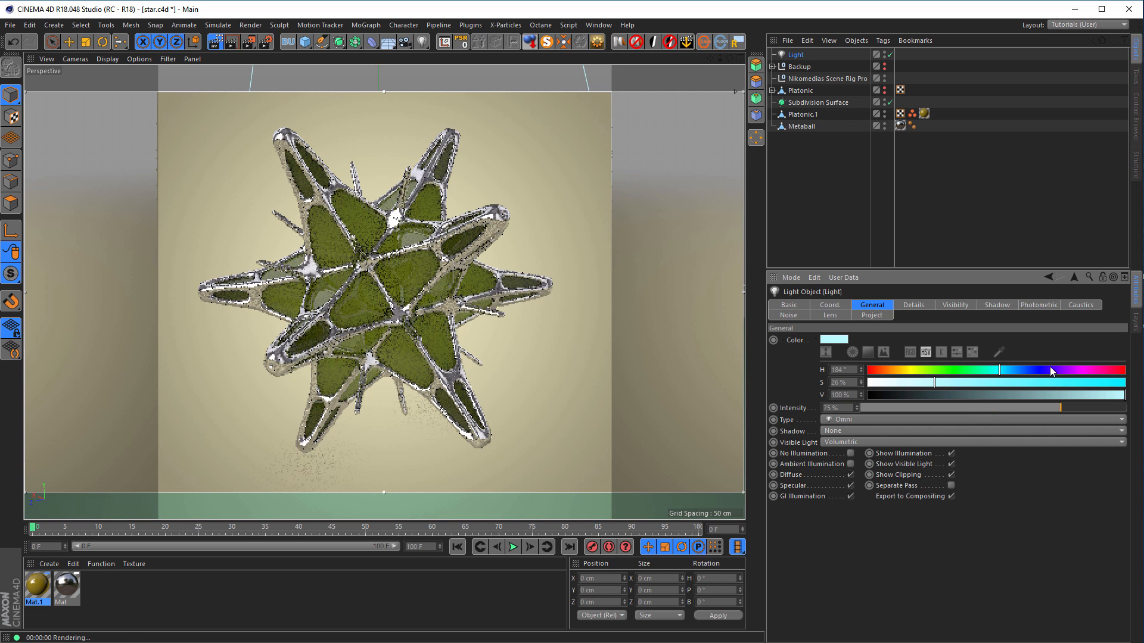
# Color the Omni light inside the star magenta with H 298° and S 86%, and raise its intensity to 100%
pyautogui.moveTo(1050, 371); pyautogui.dragTo(1081, 370)
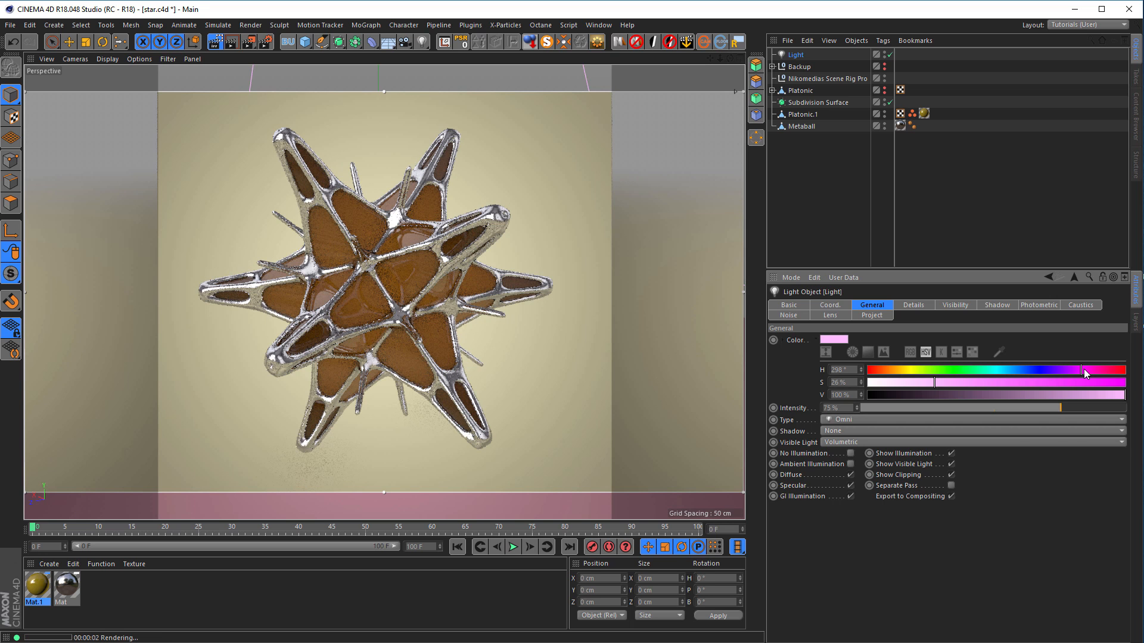
pyautogui.moveTo(946, 384); pyautogui.dragTo(992, 379)
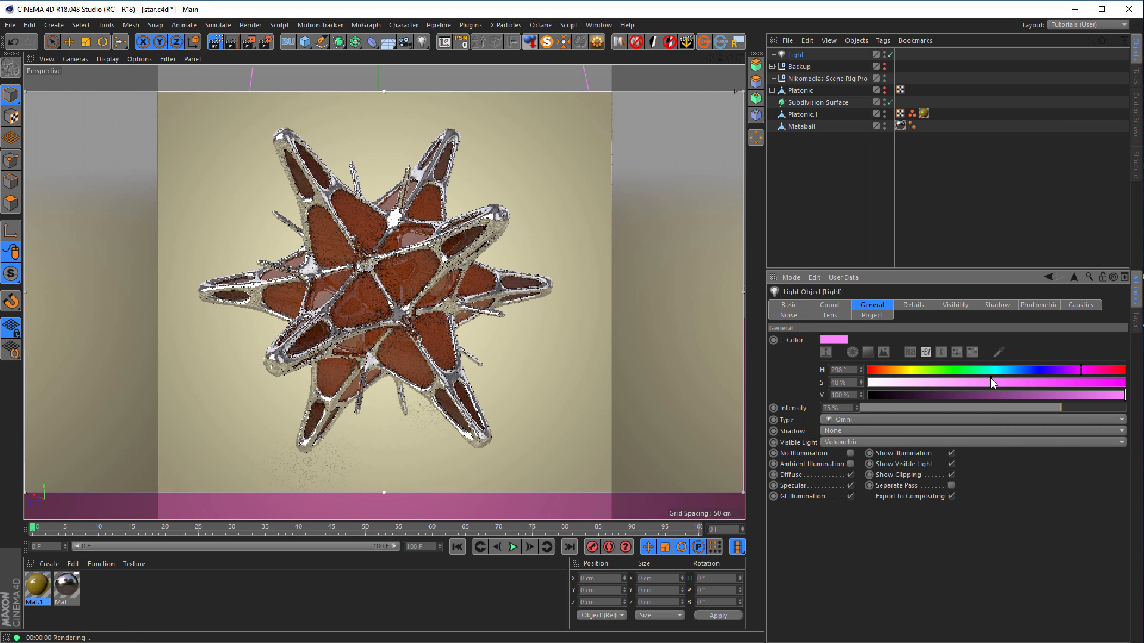
pyautogui.moveTo(991, 377); pyautogui.dragTo(910, 385)
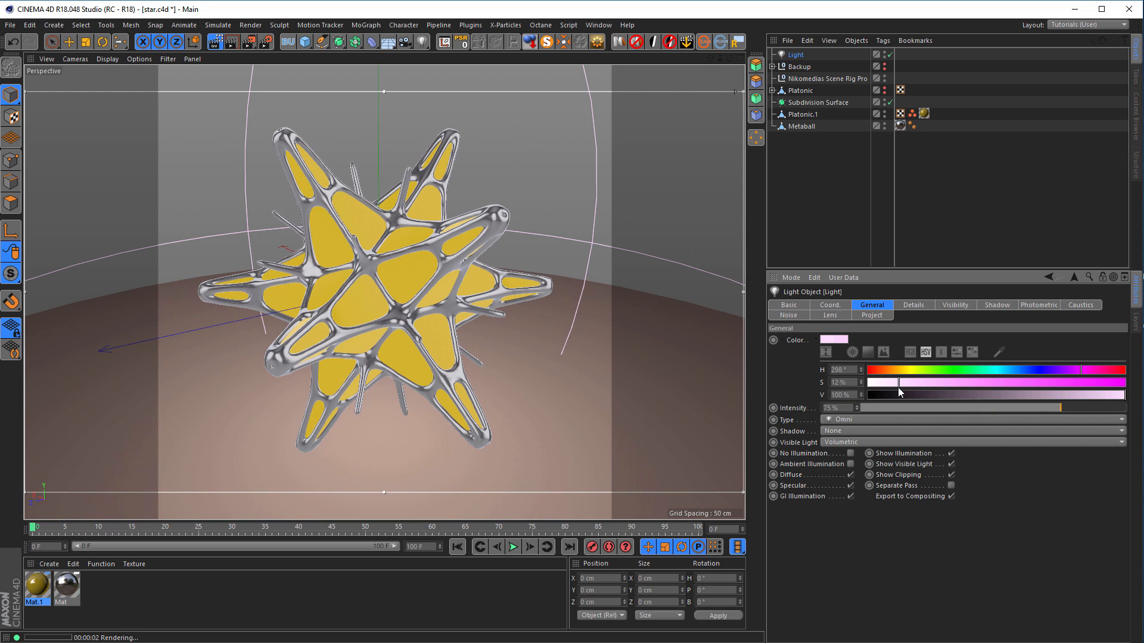
pyautogui.moveTo(910, 385); pyautogui.dragTo(1091, 392)
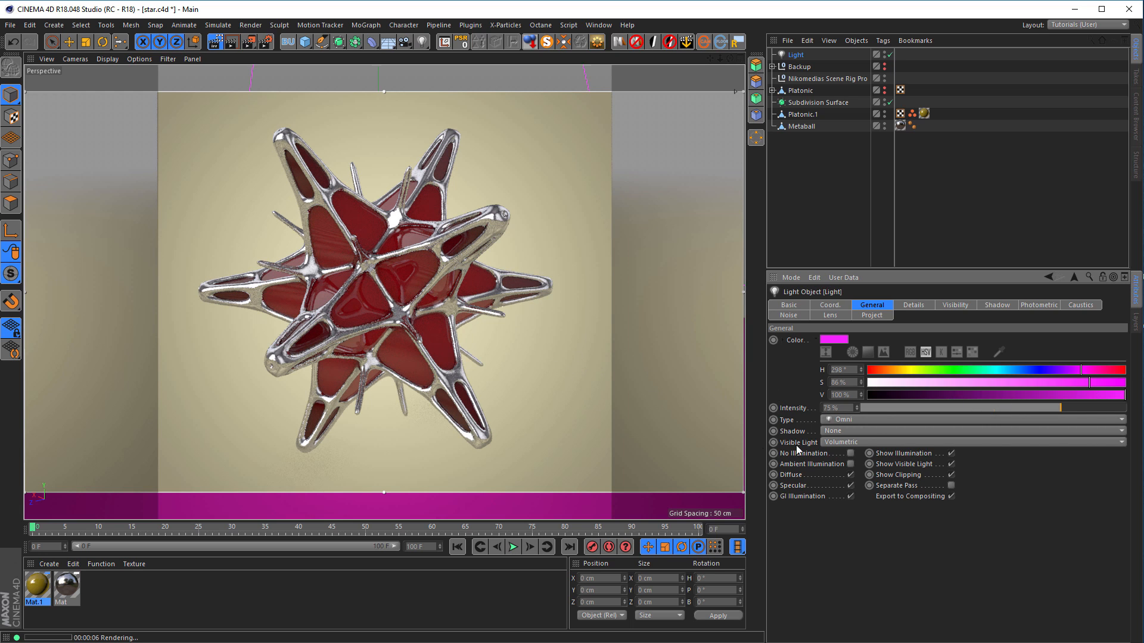
pyautogui.moveTo(1071, 403); pyautogui.dragTo(1123, 407)
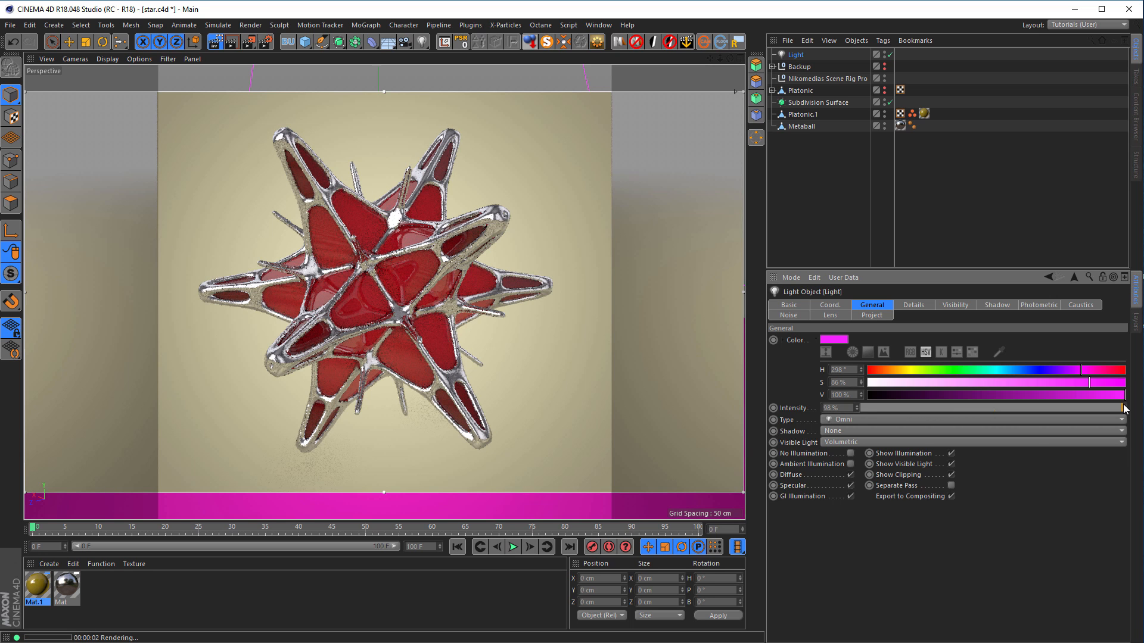
pyautogui.moveTo(1125, 409); pyautogui.dragTo(1129, 409)
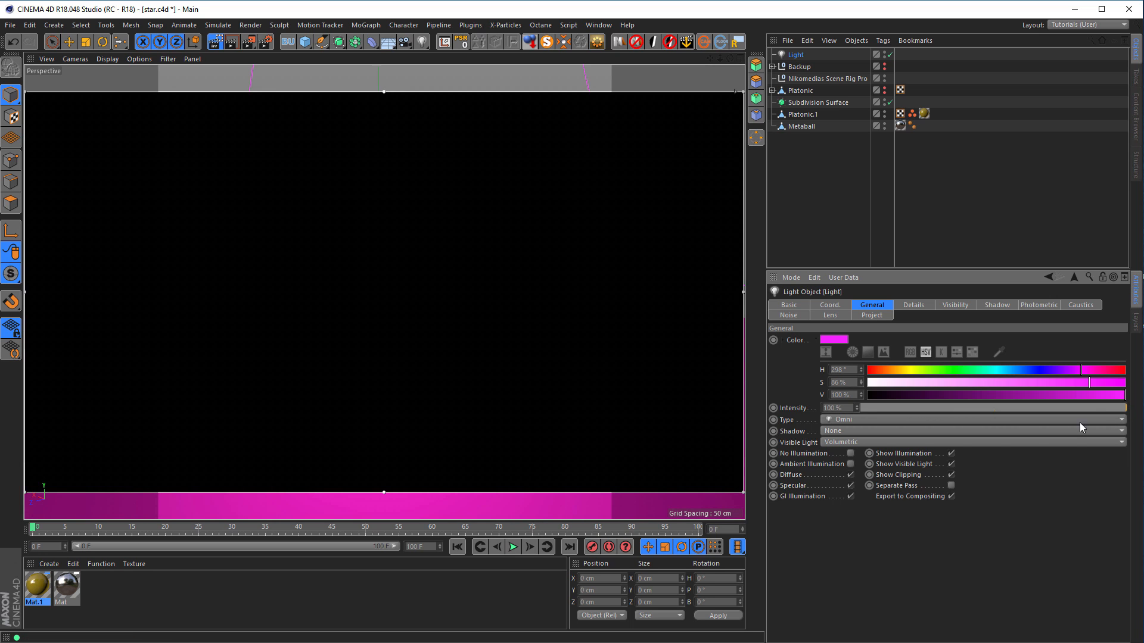
# Set Reflectance Layer 1 of the yellow material to 195% Reflection Strength and 5% Roughness
pyautogui.doubleClick(47, 587)
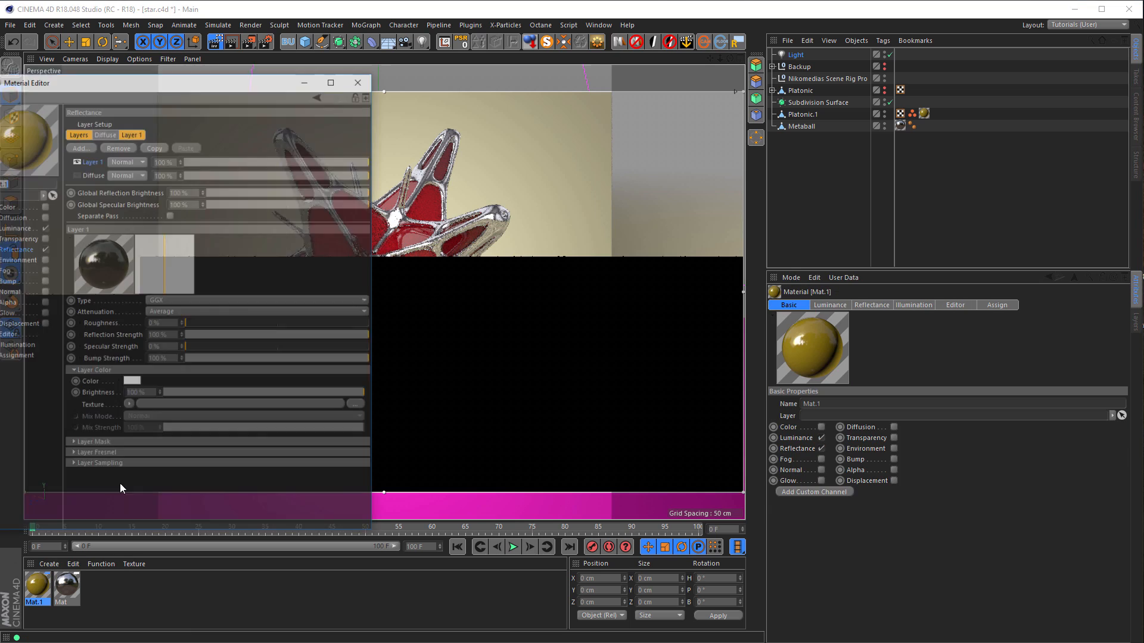
pyautogui.moveTo(227, 84); pyautogui.dragTo(909, 116)
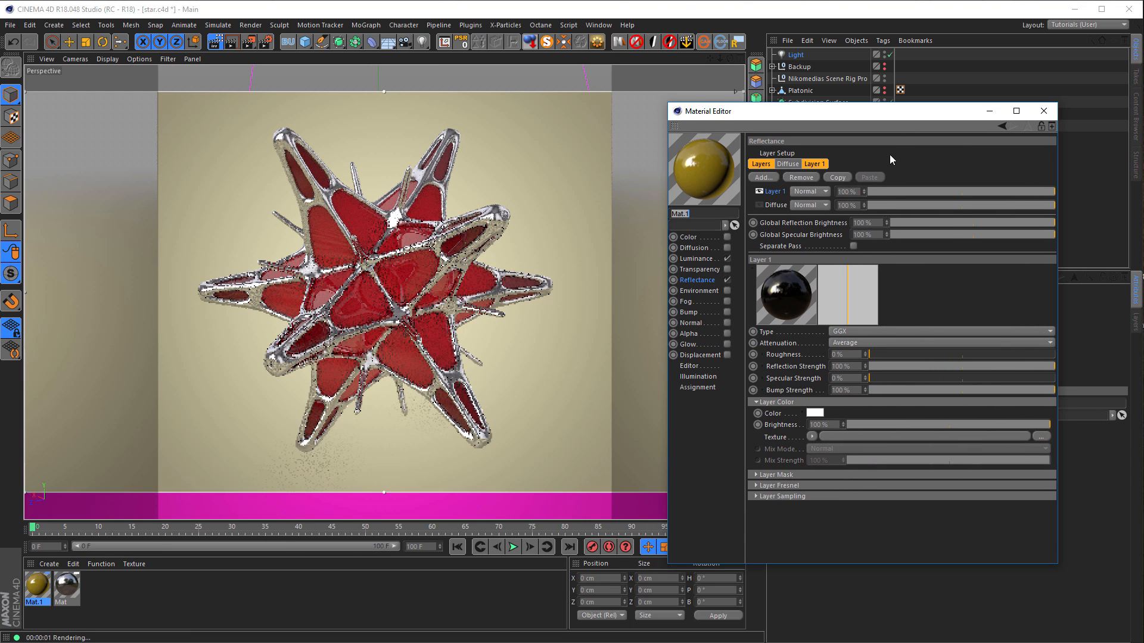
pyautogui.click(699, 281)
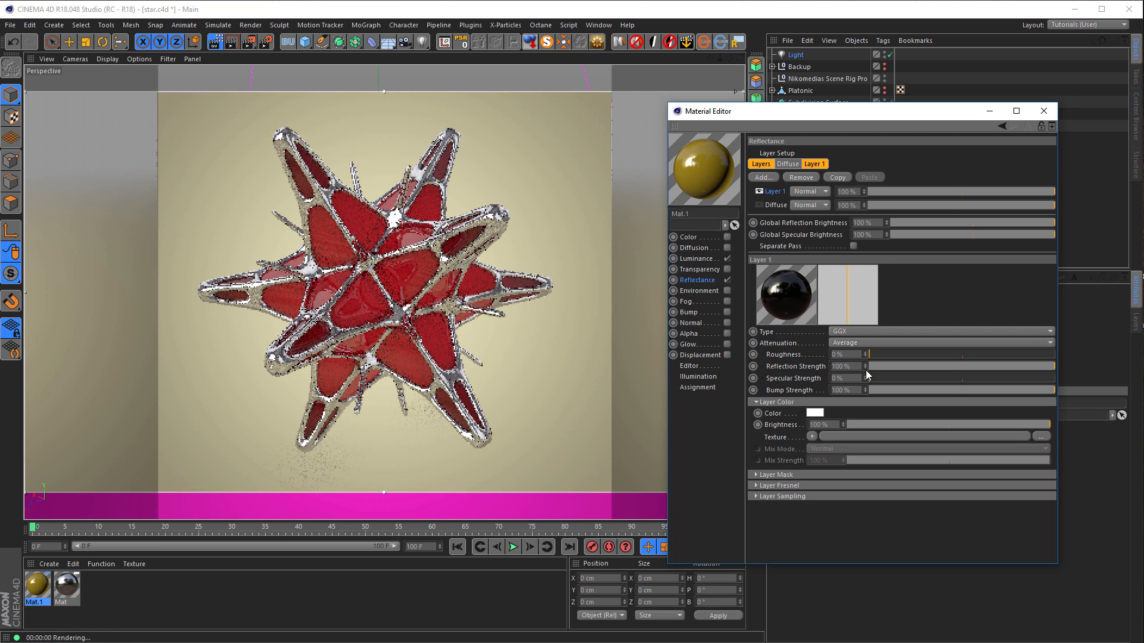
pyautogui.moveTo(866, 365); pyautogui.dragTo(870, 364)
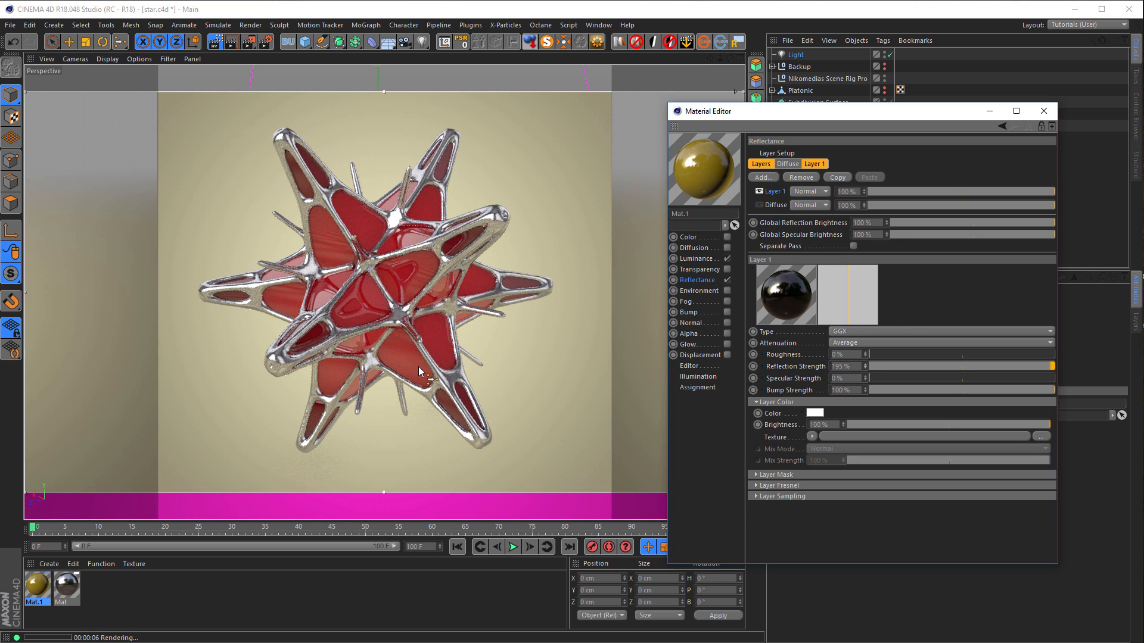
pyautogui.click(847, 354)
pyautogui.write('10')
pyautogui.press('Return')
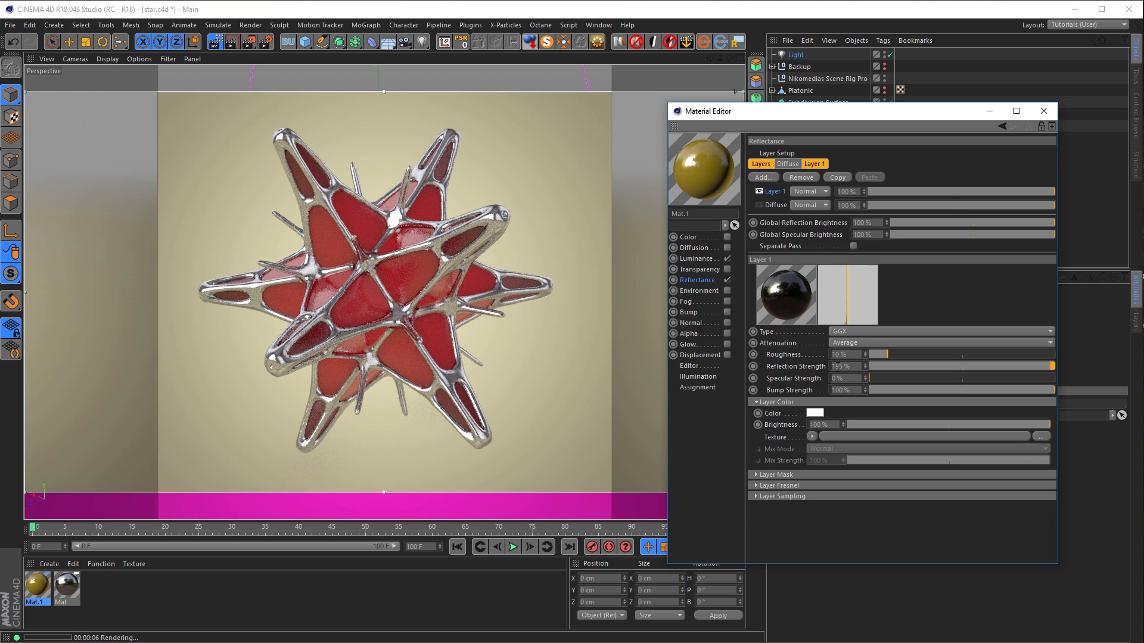
pyautogui.doubleClick(856, 354)
pyautogui.write('5')
pyautogui.press('Return')
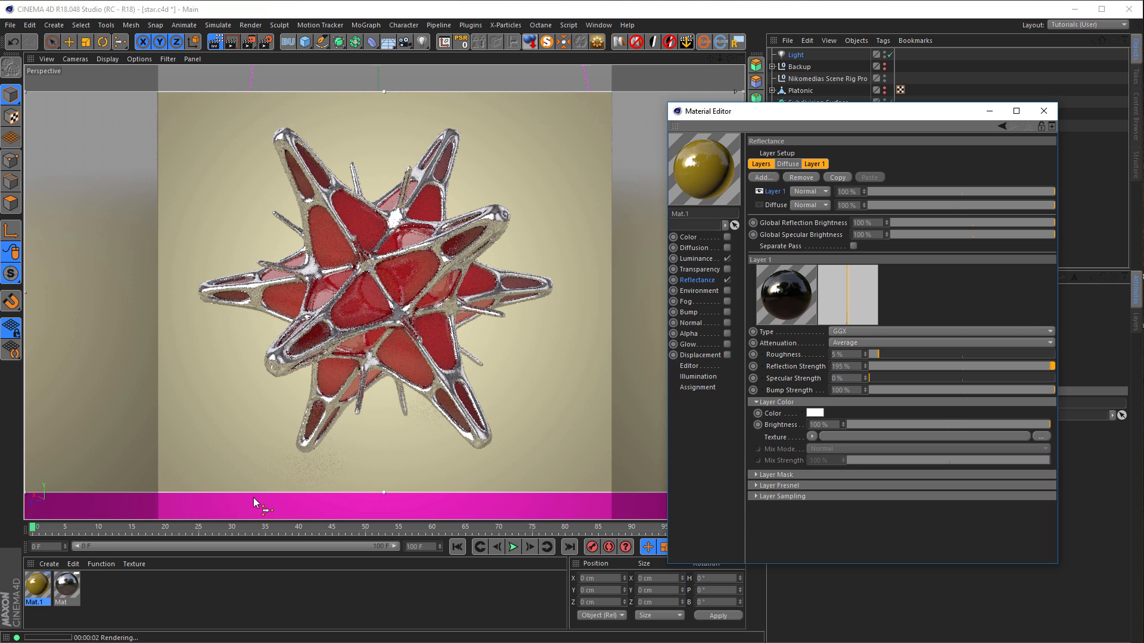
pyautogui.click(1052, 111)
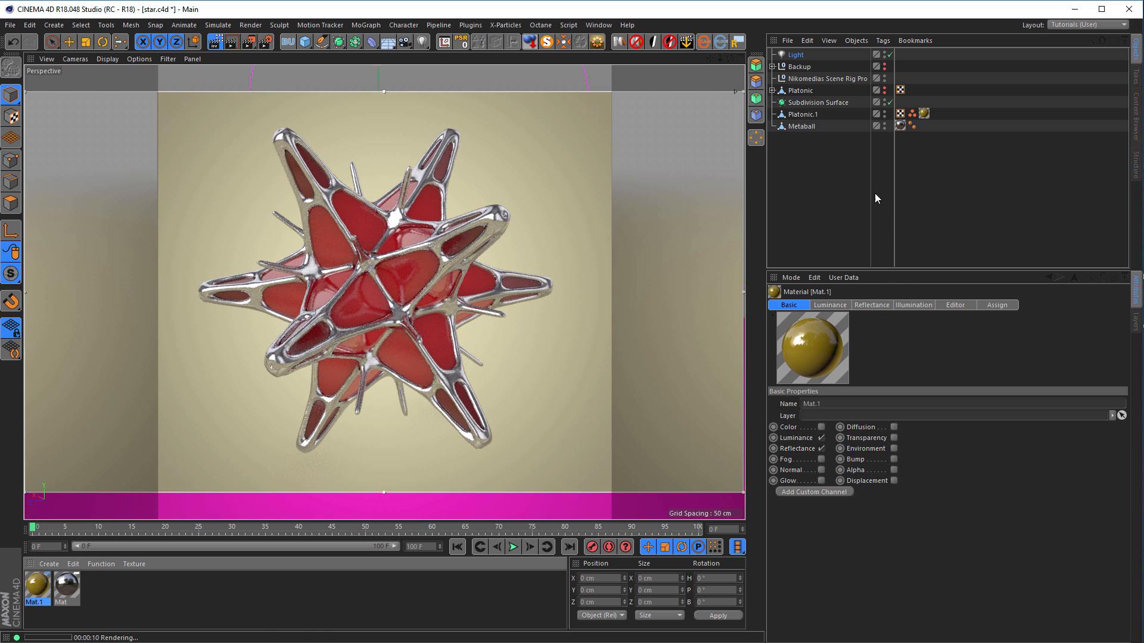
# Tint the scene rig's background red with Hue 360 and Saturation 45%
pyautogui.click(827, 79)
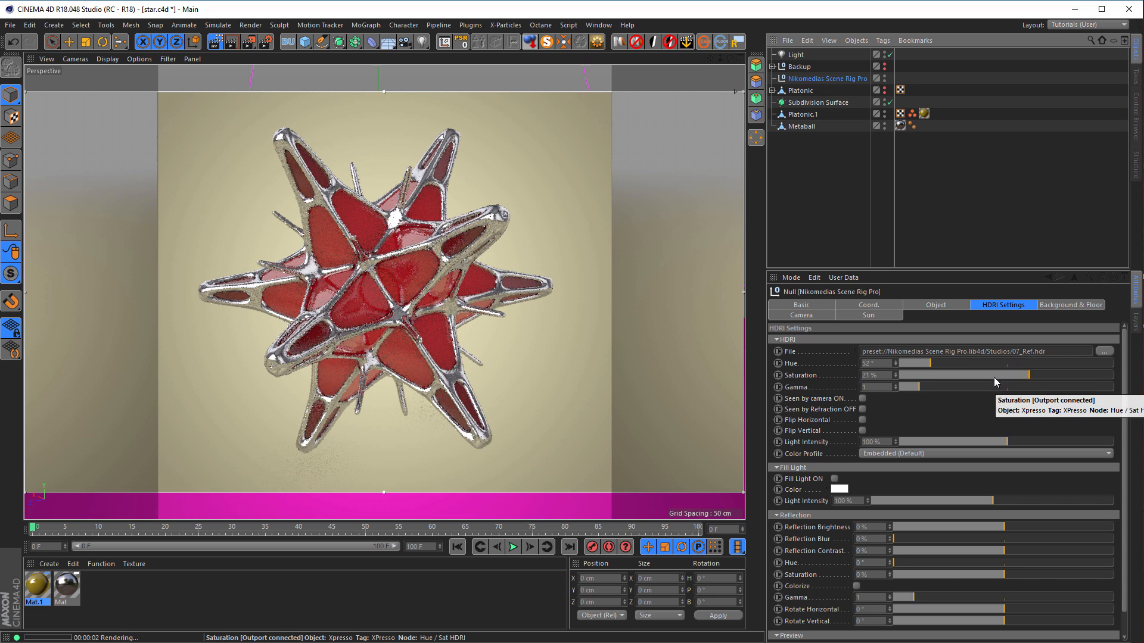
pyautogui.click(933, 364)
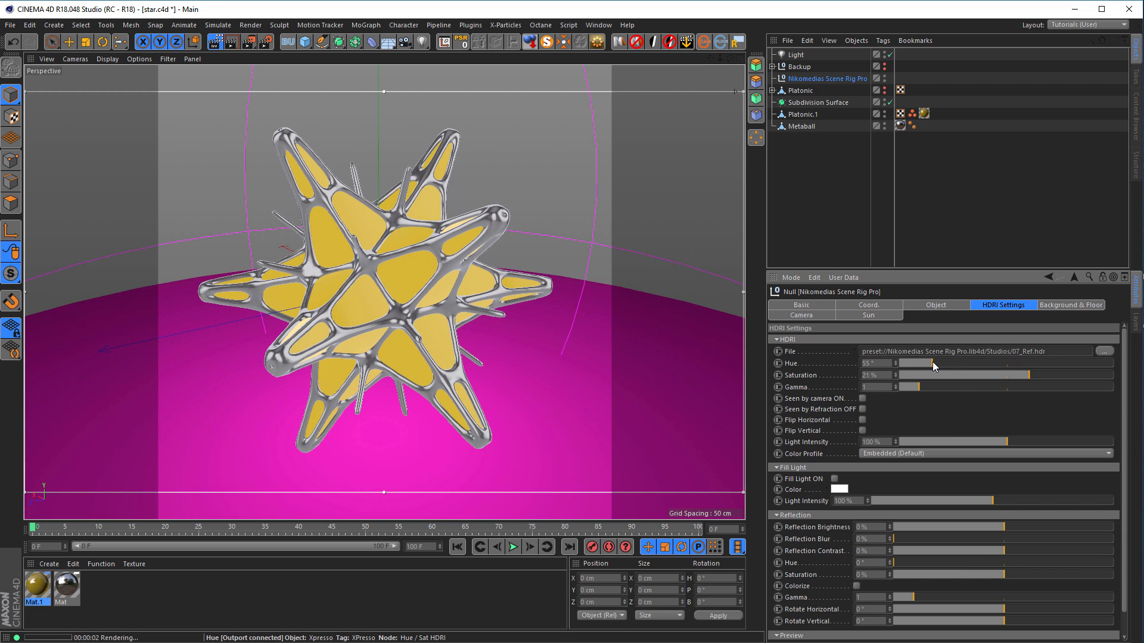
pyautogui.moveTo(945, 363)
pyautogui.mouseDown()
pyautogui.moveTo(990, 362)
pyautogui.moveTo(929, 362)
pyautogui.mouseUp()
pyautogui.click(1058, 305)
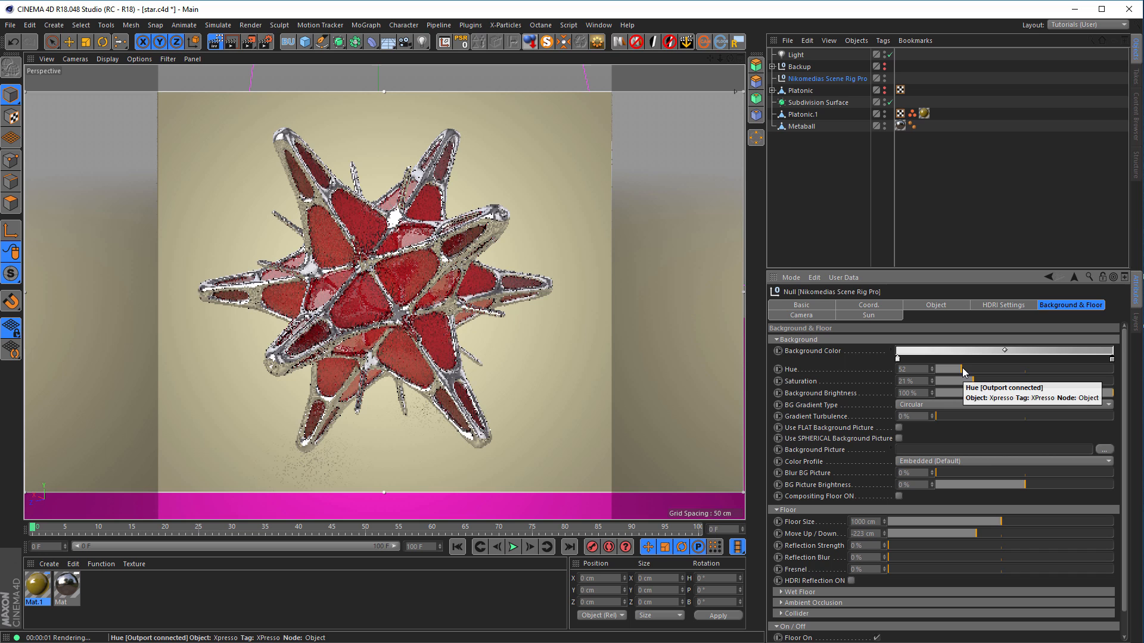
pyautogui.moveTo(979, 379); pyautogui.dragTo(1131, 373)
pyautogui.hotkey('ctrl', 'r')
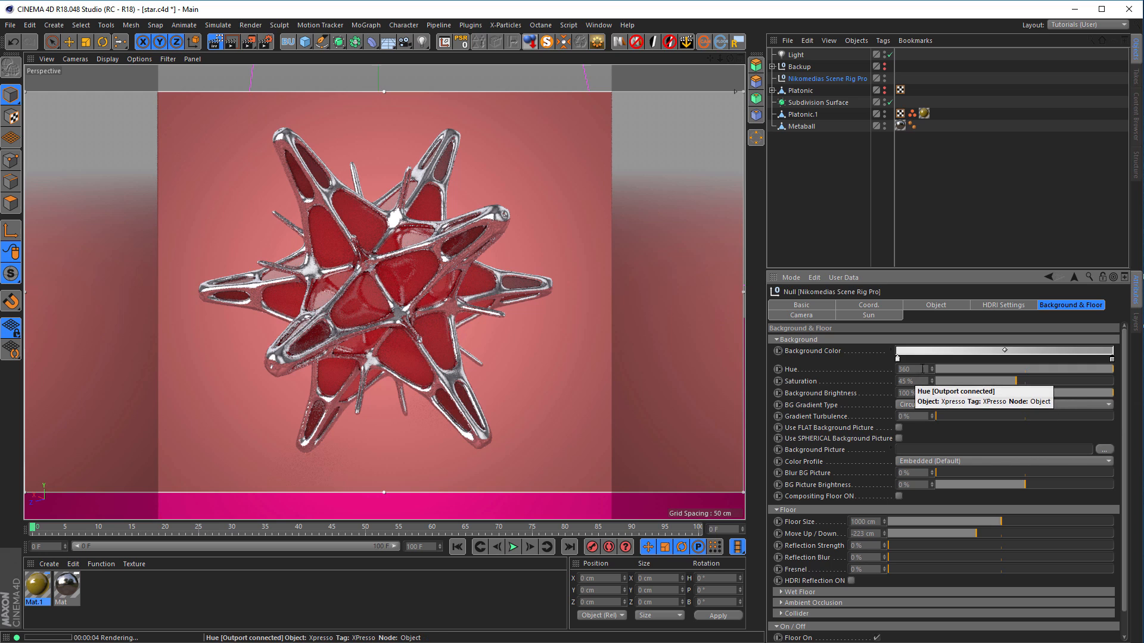
# Match the scene rig's HDRI to the red background by setting its Hue to 360°
pyautogui.click(1004, 306)
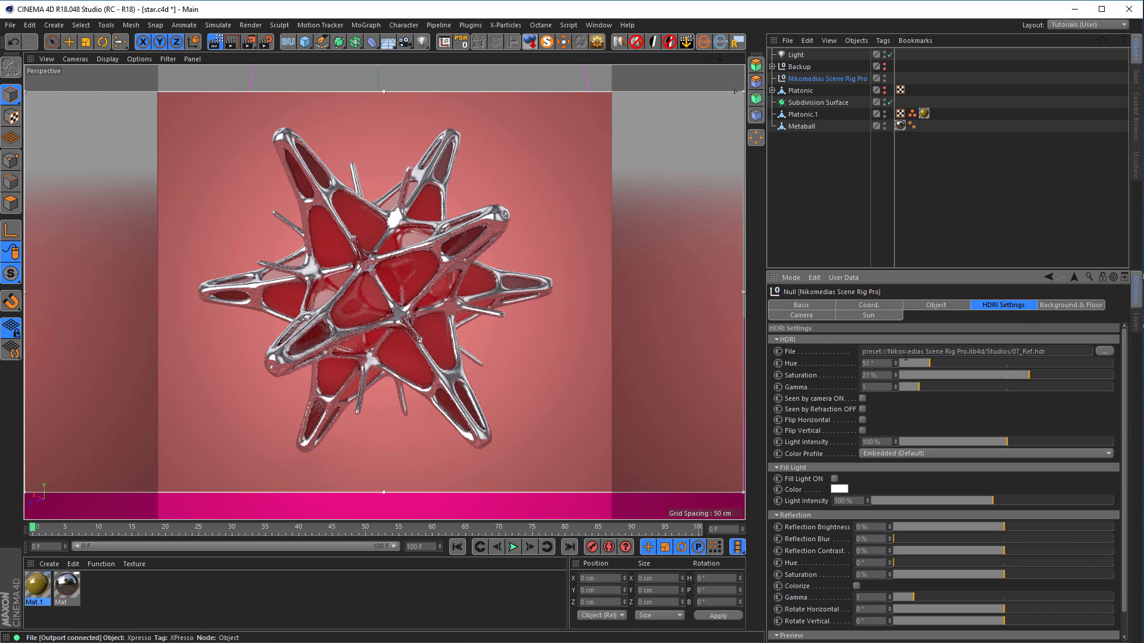
pyautogui.moveTo(882, 363); pyautogui.dragTo(810, 358)
pyautogui.write('360')
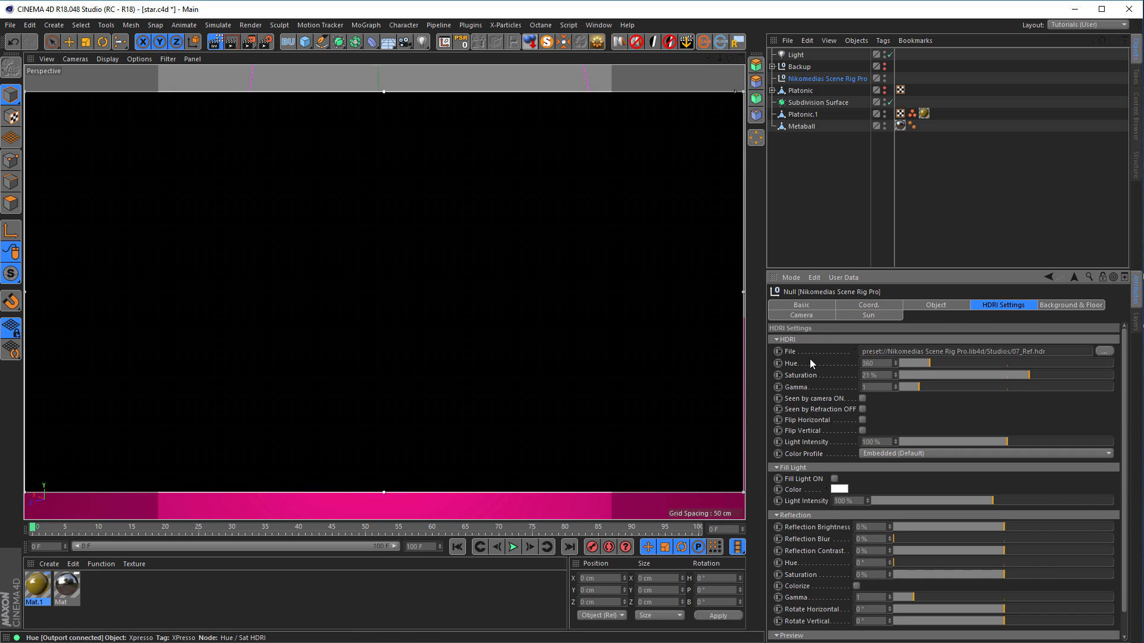
pyautogui.press('Return')
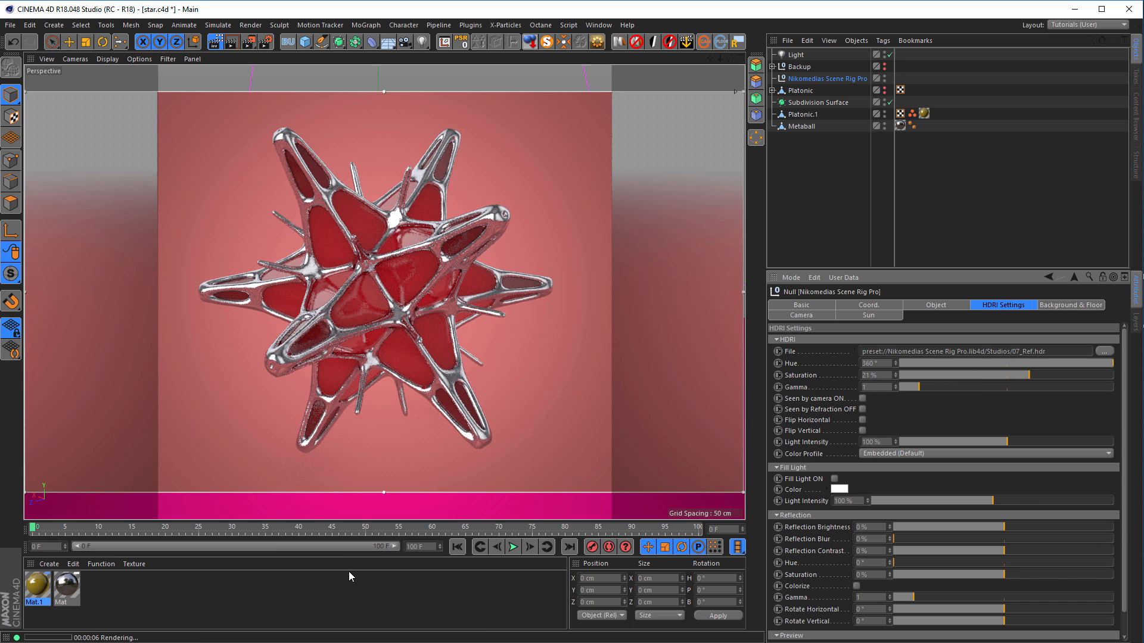
# Activate the Low GI render setting and make its output square at 720 x 720 pixels with the ratio locked
pyautogui.click(248, 42)
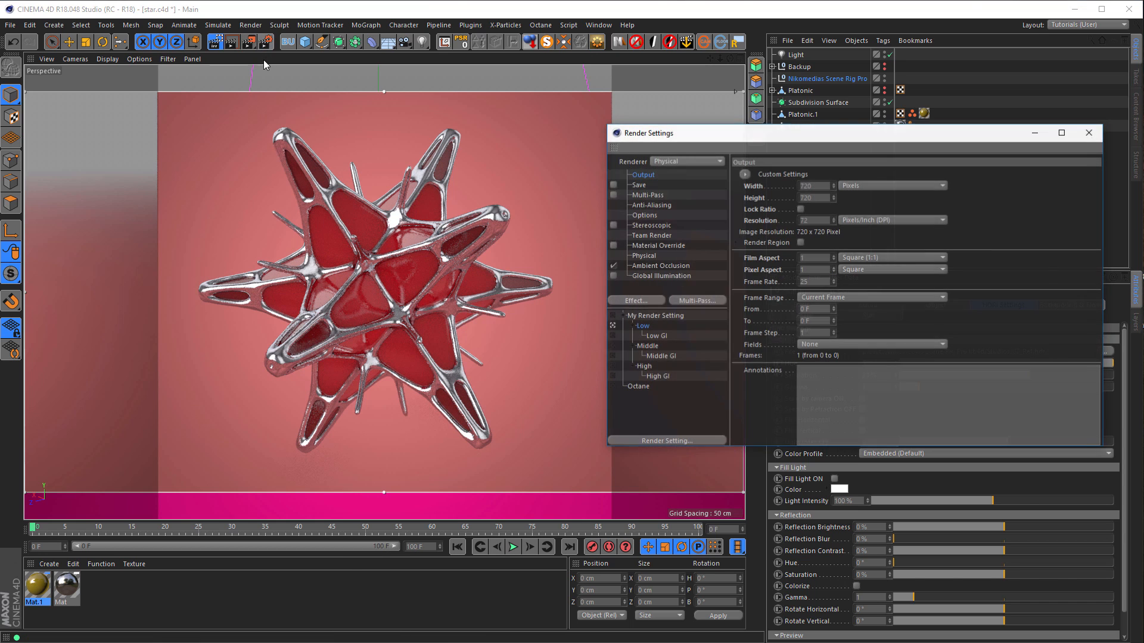
pyautogui.click(618, 336)
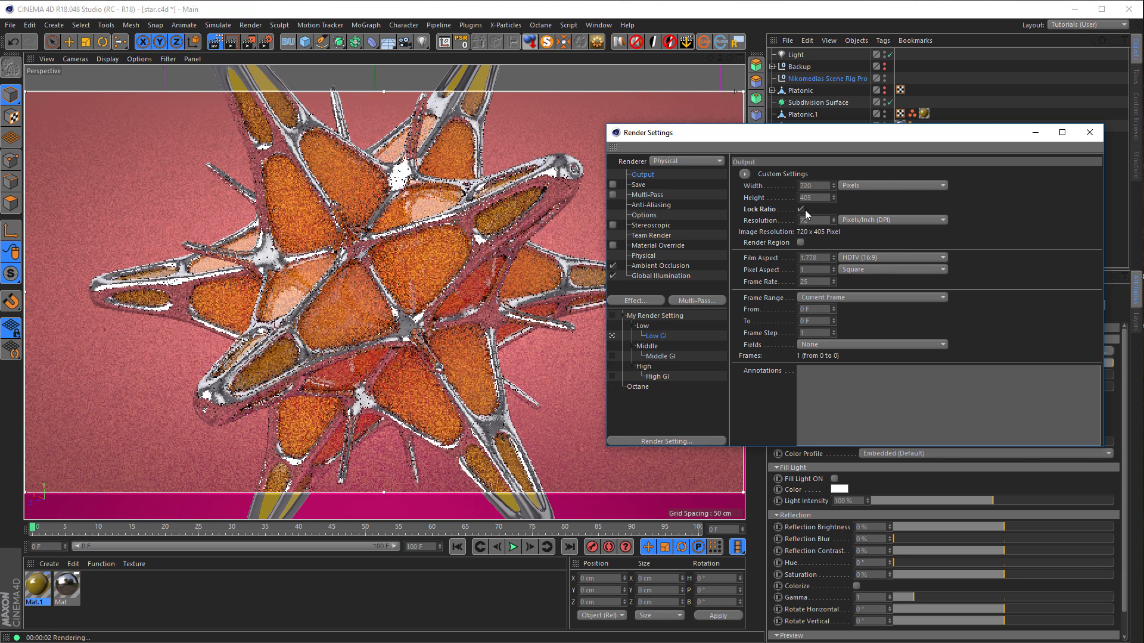
pyautogui.click(800, 209)
pyautogui.click(815, 198)
pyautogui.write('720')
pyautogui.press('Return')
pyautogui.click(801, 209)
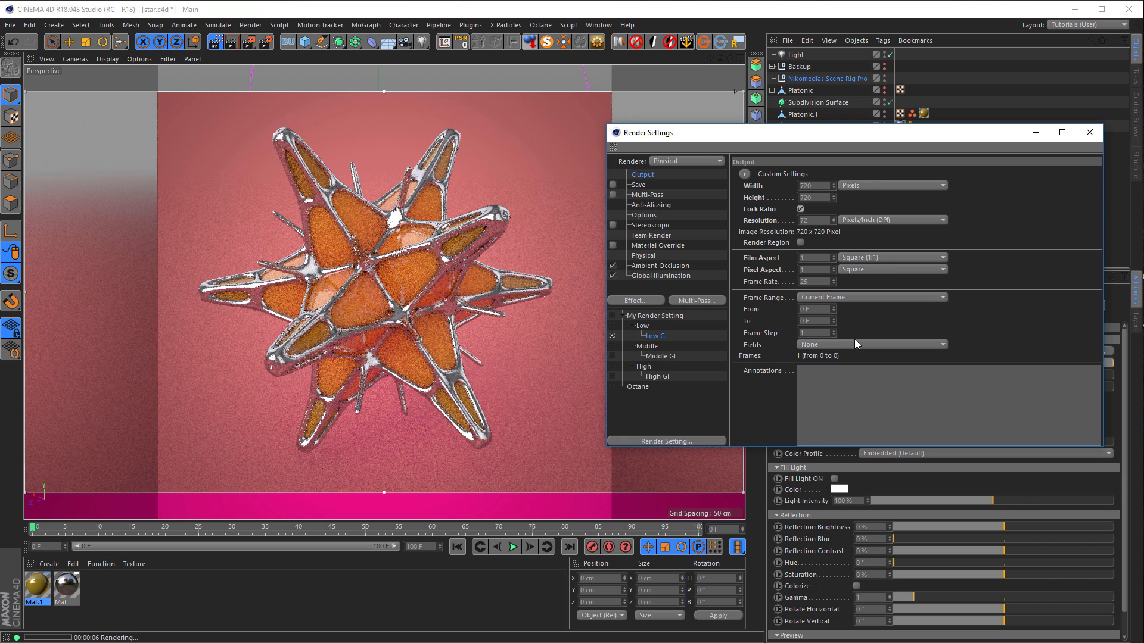
pyautogui.click(1089, 132)
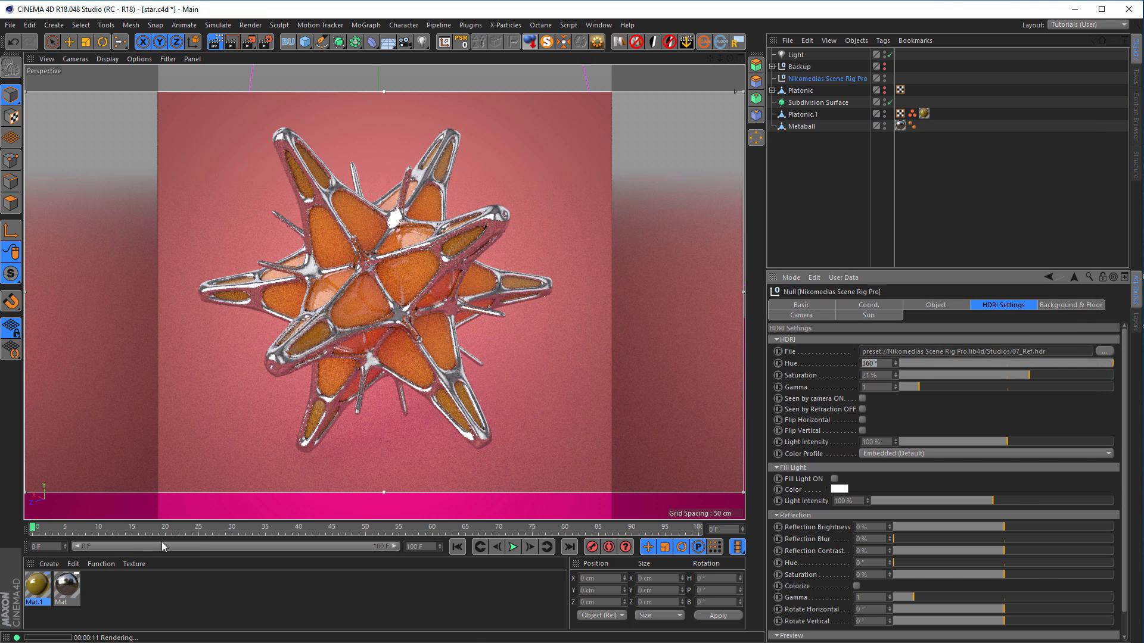
# Darken the metal frame material by lowering the Layer Color Brightness of its Reflectance Layer 1 to 43%
pyautogui.doubleClick(68, 591)
pyautogui.moveTo(233, 79); pyautogui.dragTo(954, 123)
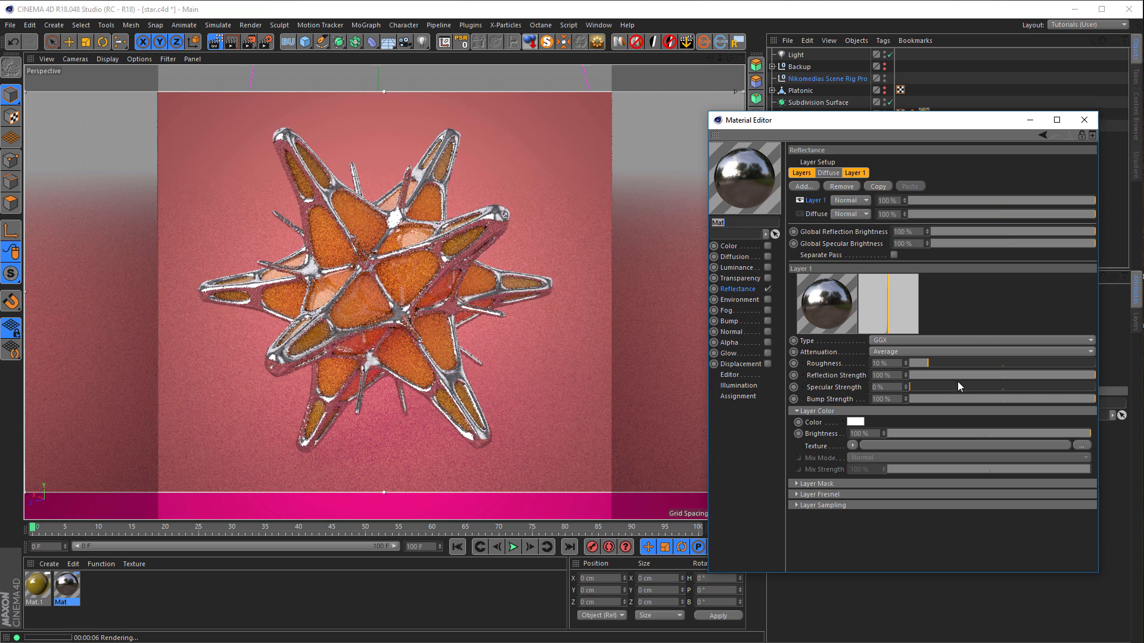
pyautogui.moveTo(1092, 435); pyautogui.dragTo(985, 438)
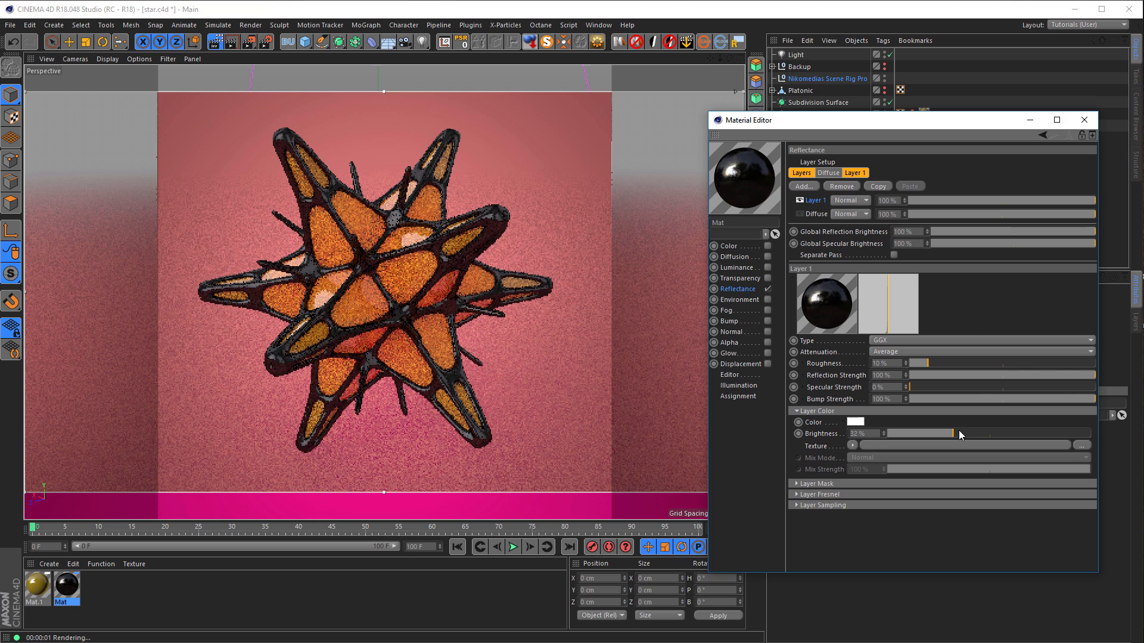
pyautogui.moveTo(972, 430); pyautogui.dragTo(976, 430)
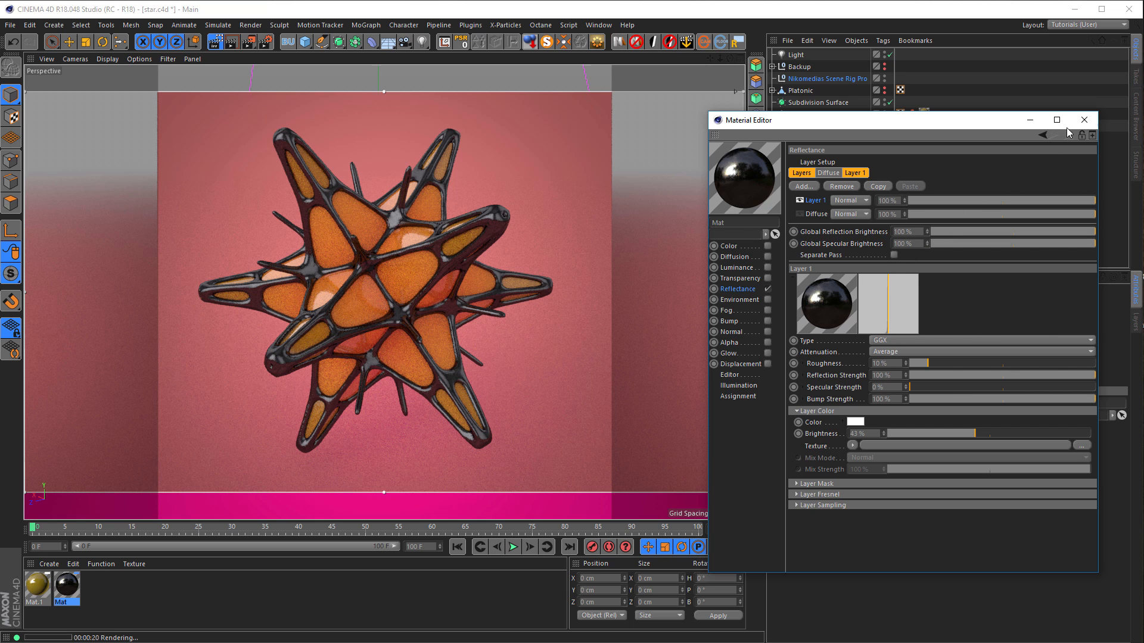
pyautogui.click(1083, 120)
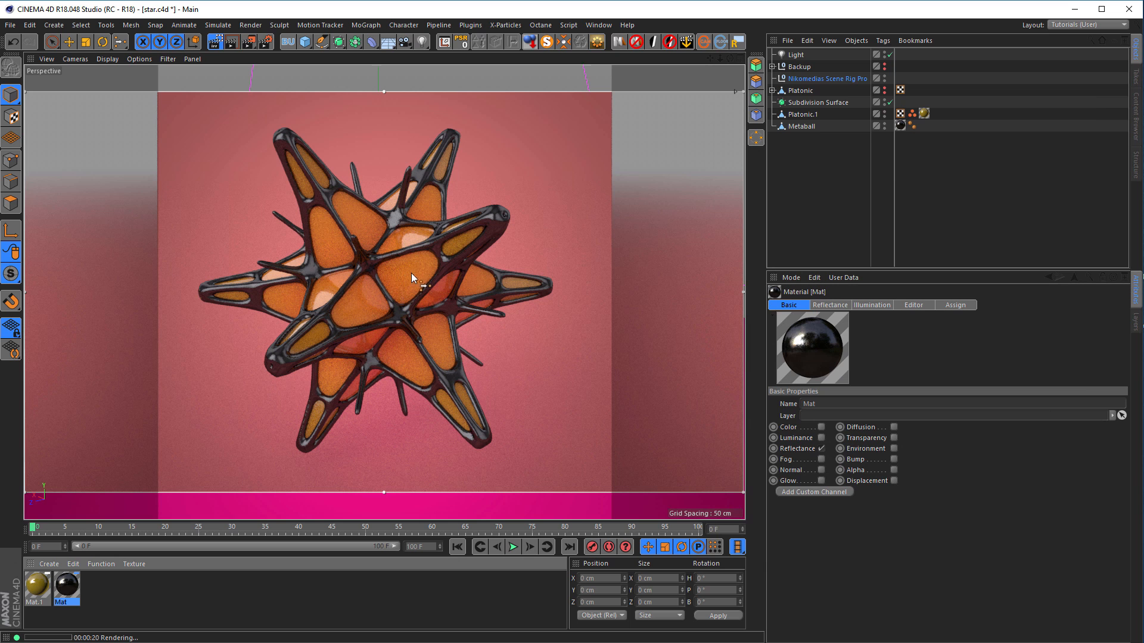
pyautogui.click(850, 79)
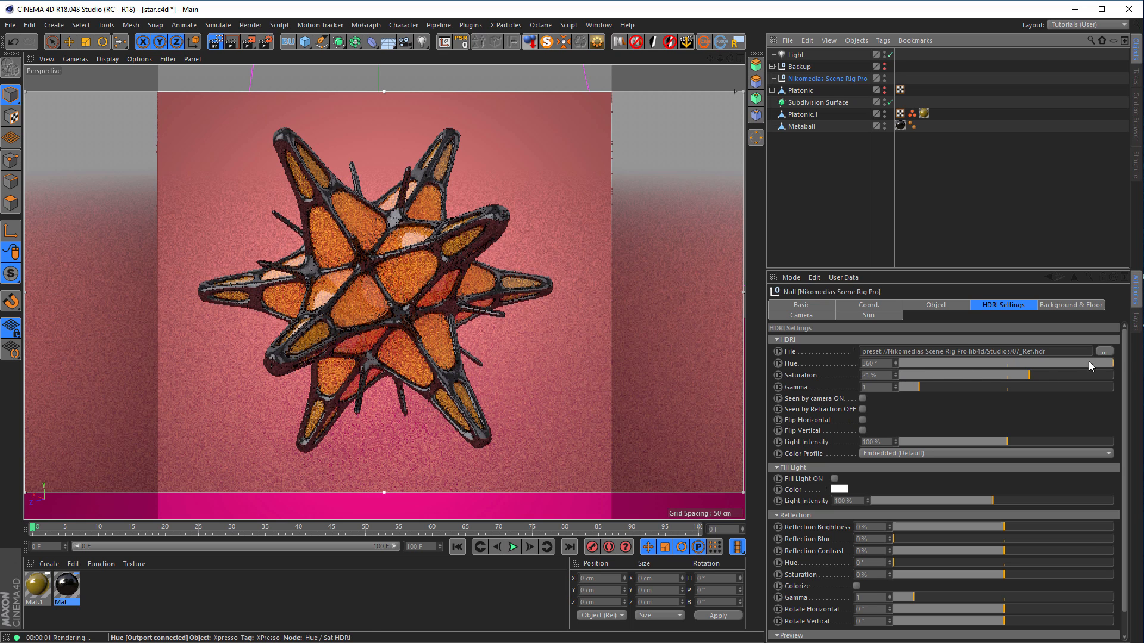
pyautogui.click(1106, 363)
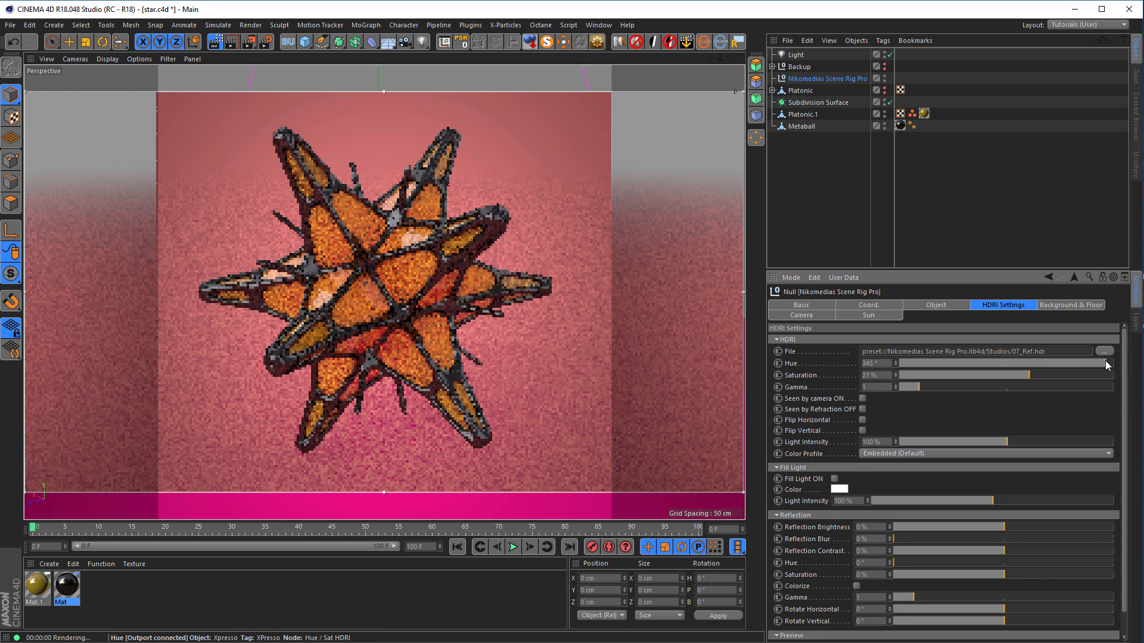
pyautogui.moveTo(1106, 359)
pyautogui.mouseDown()
pyautogui.moveTo(1033, 365)
pyautogui.moveTo(1123, 365)
pyautogui.mouseUp()
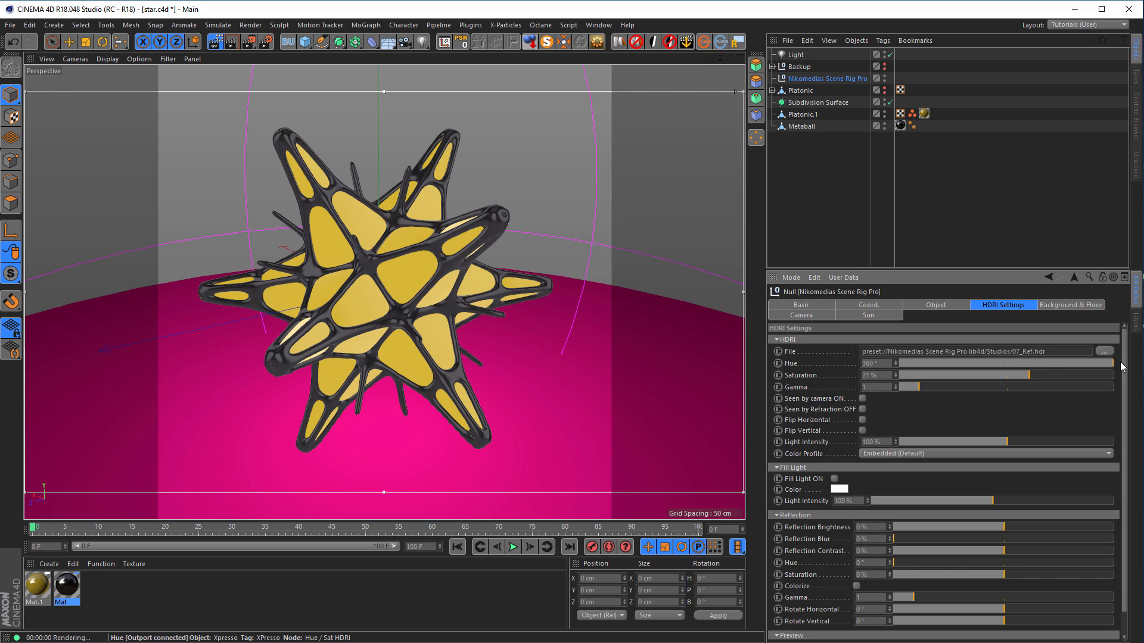
# Try Hue 58 with Saturation 100% on the scene rig's background
pyautogui.click(1065, 305)
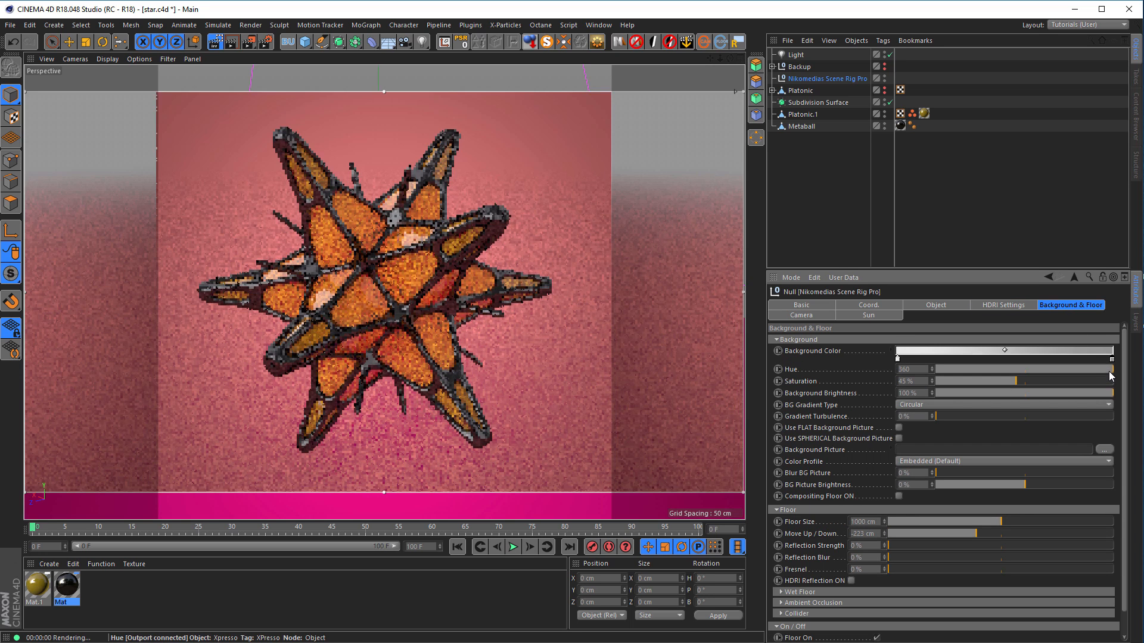
pyautogui.moveTo(1075, 373); pyautogui.dragTo(970, 380)
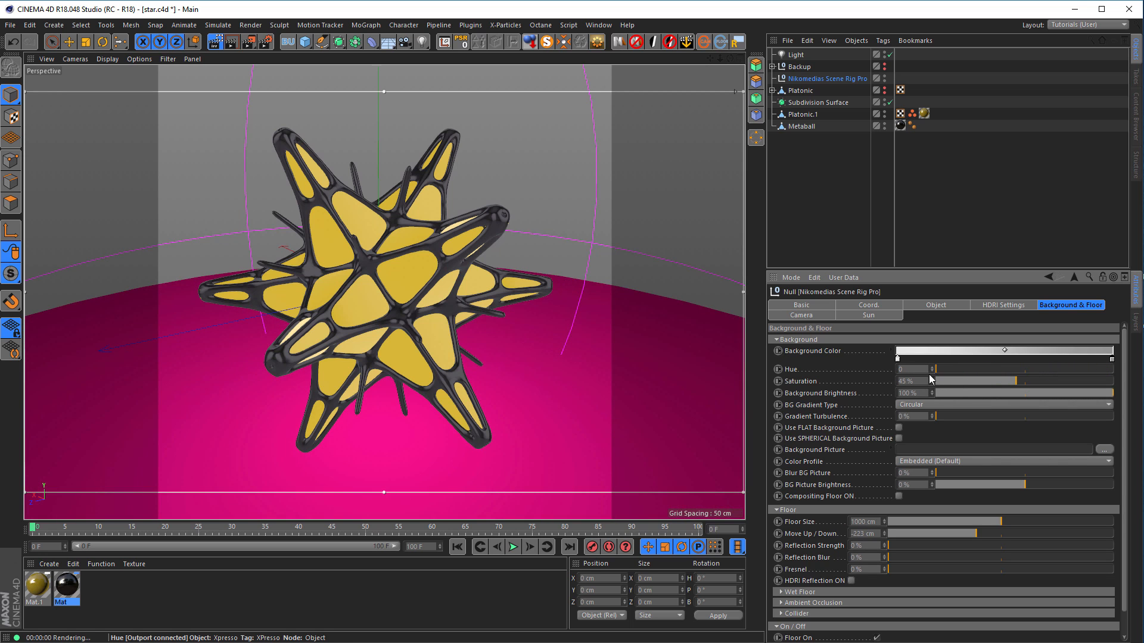
pyautogui.moveTo(974, 369)
pyautogui.mouseDown()
pyautogui.moveTo(1126, 374)
pyautogui.moveTo(965, 374)
pyautogui.mouseUp()
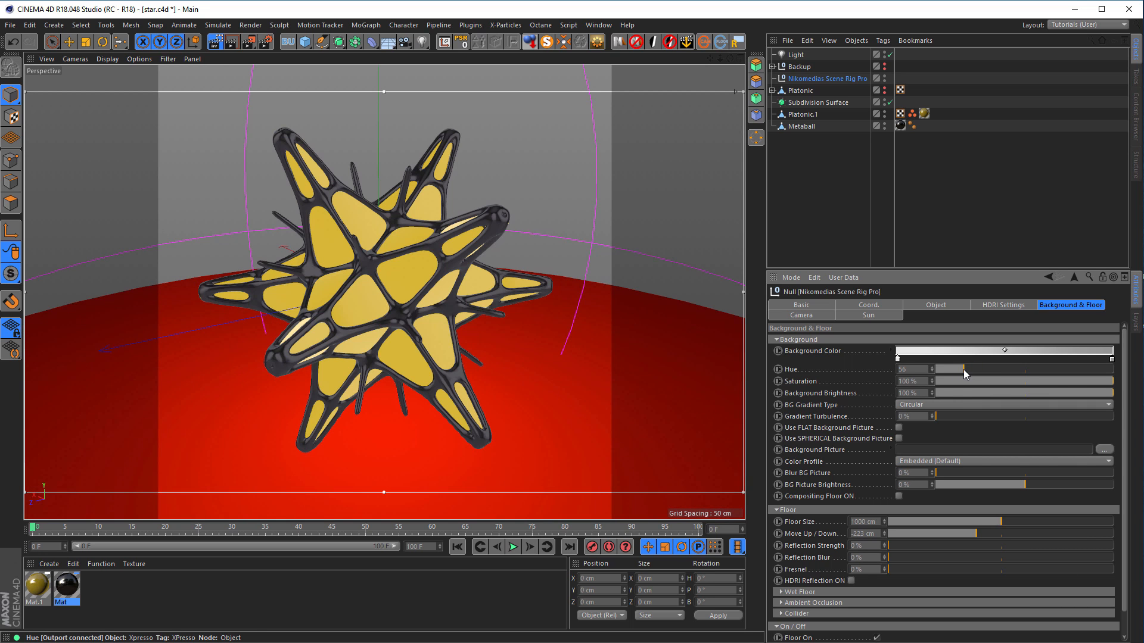
pyautogui.moveTo(1066, 381); pyautogui.dragTo(1112, 392)
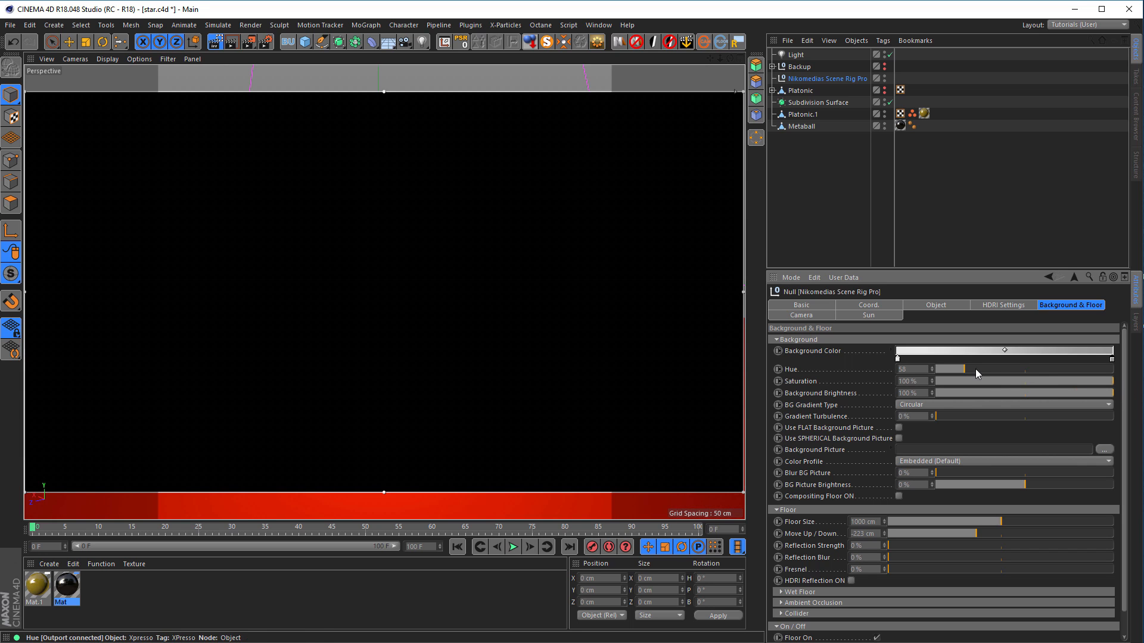
# Remove the tint from the scene rig's background by setting its Hue to 0 and Saturation to 0%
pyautogui.moveTo(975, 370); pyautogui.dragTo(920, 370)
pyautogui.moveTo(1036, 381); pyautogui.dragTo(933, 382)
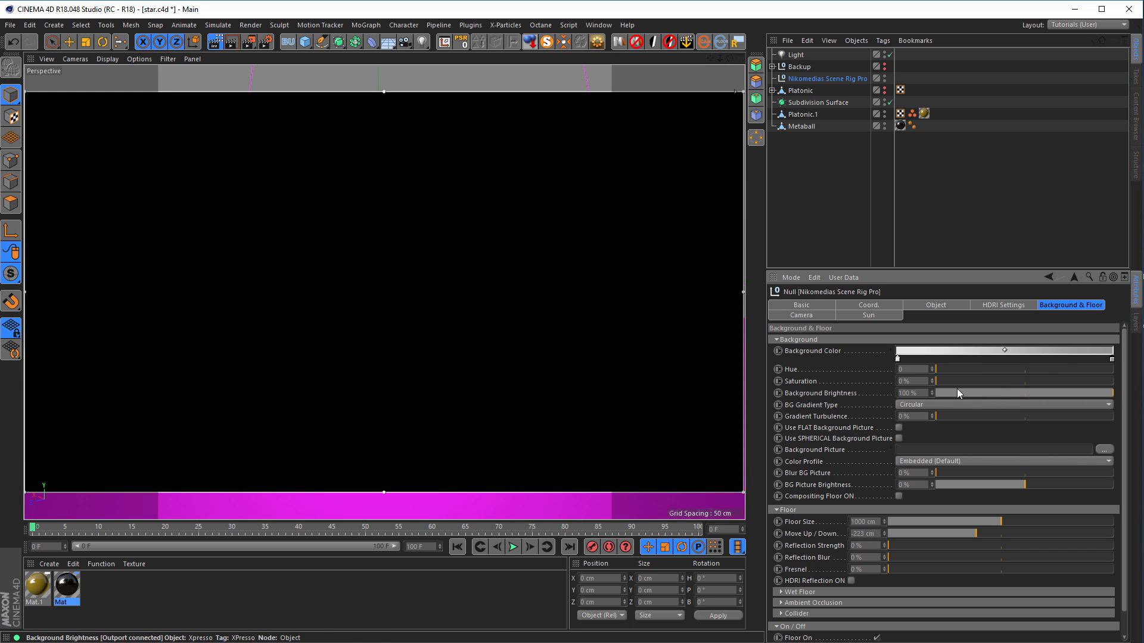
pyautogui.click(902, 393)
pyautogui.press('Return')
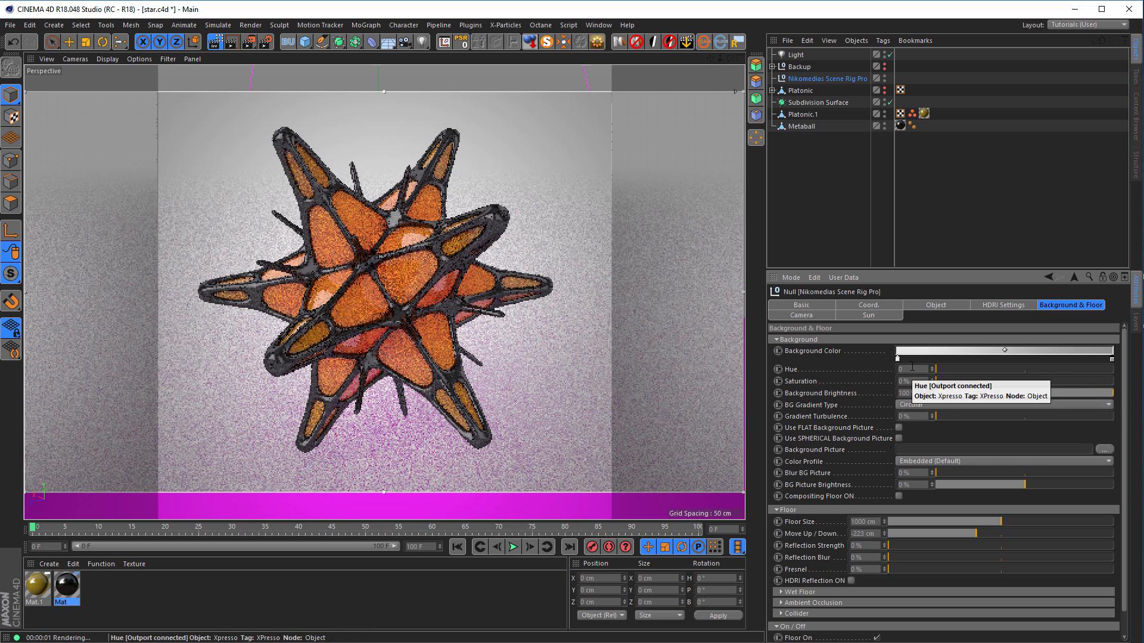
# Change the outer end of the Background Color gradient to a dark gray sampled from the screen, with Value 14.902%
pyautogui.doubleClick(897, 358)
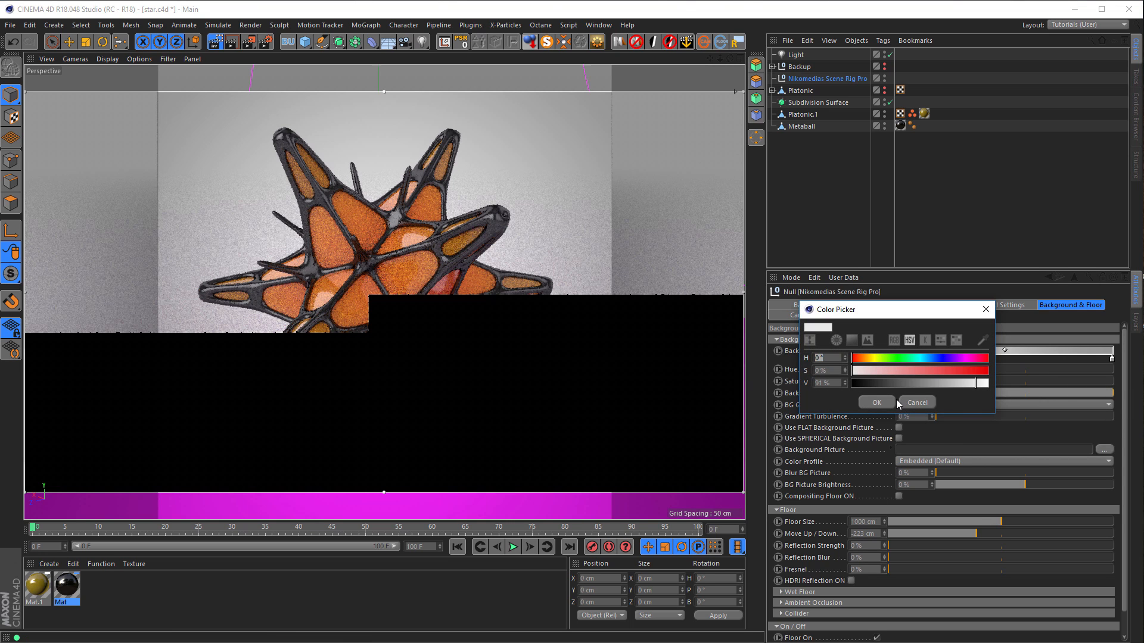
pyautogui.click(916, 402)
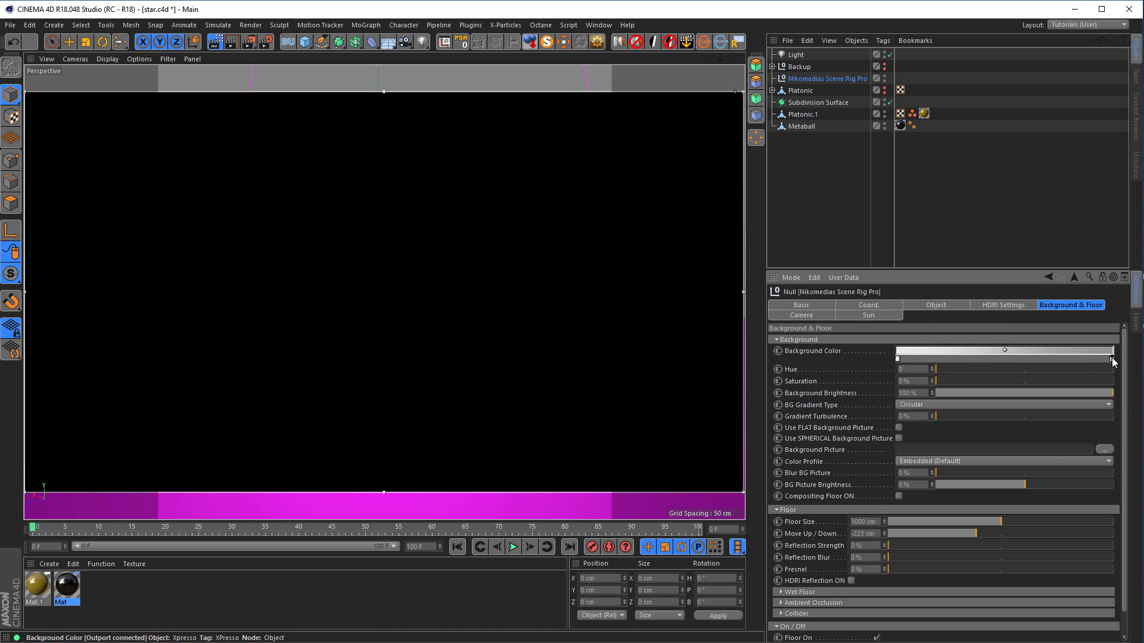
pyautogui.doubleClick(1112, 358)
pyautogui.moveTo(1063, 310); pyautogui.dragTo(949, 289)
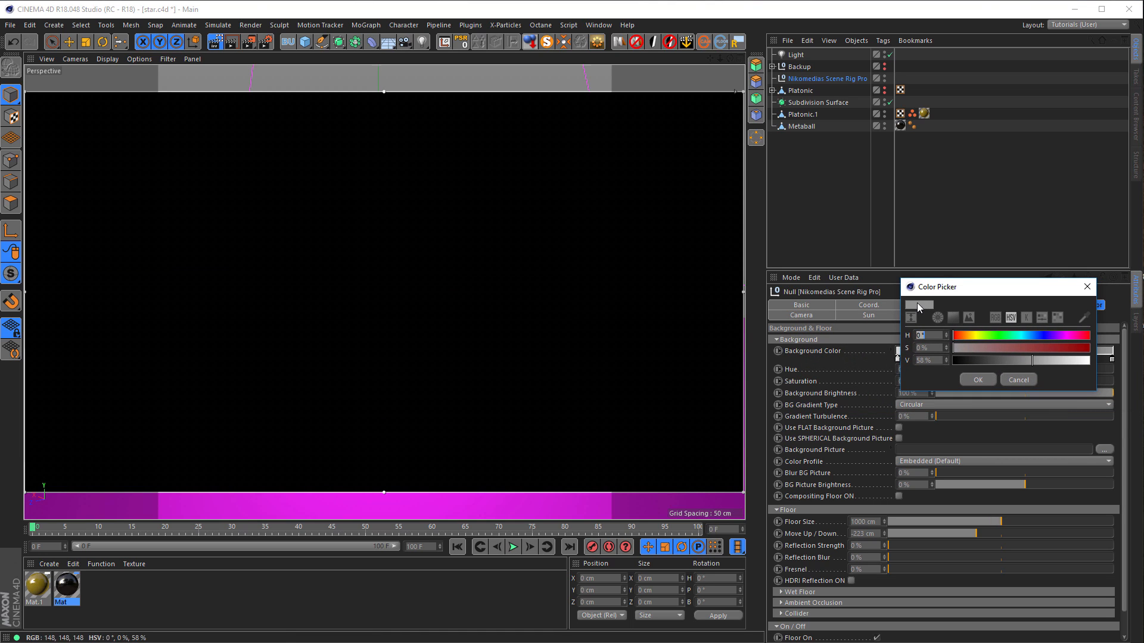
pyautogui.click(1082, 318)
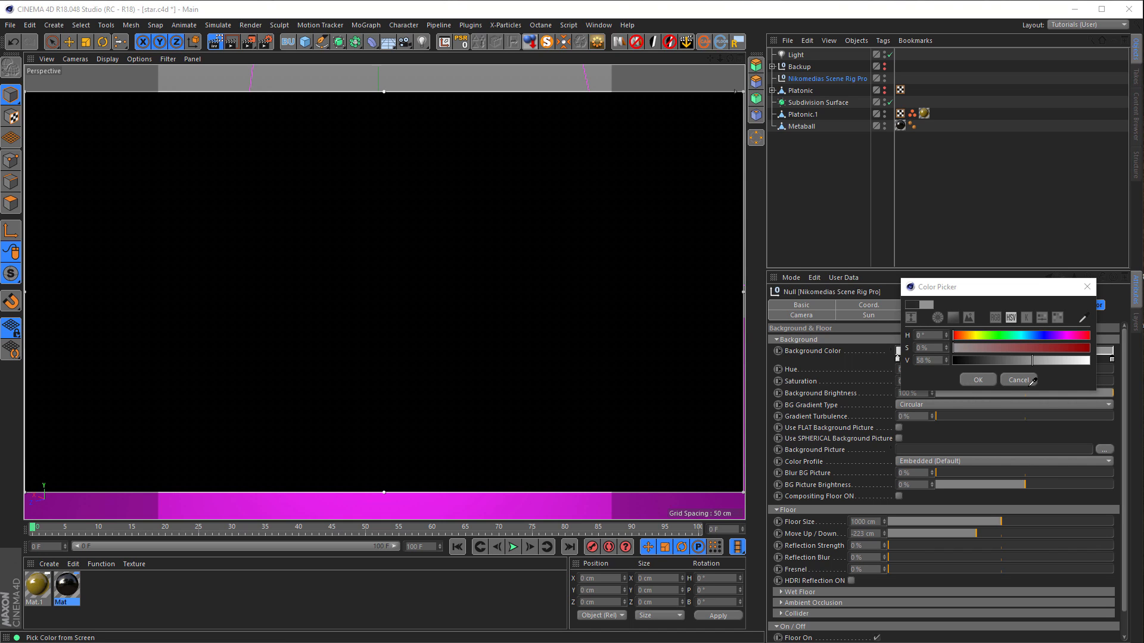
pyautogui.click(976, 380)
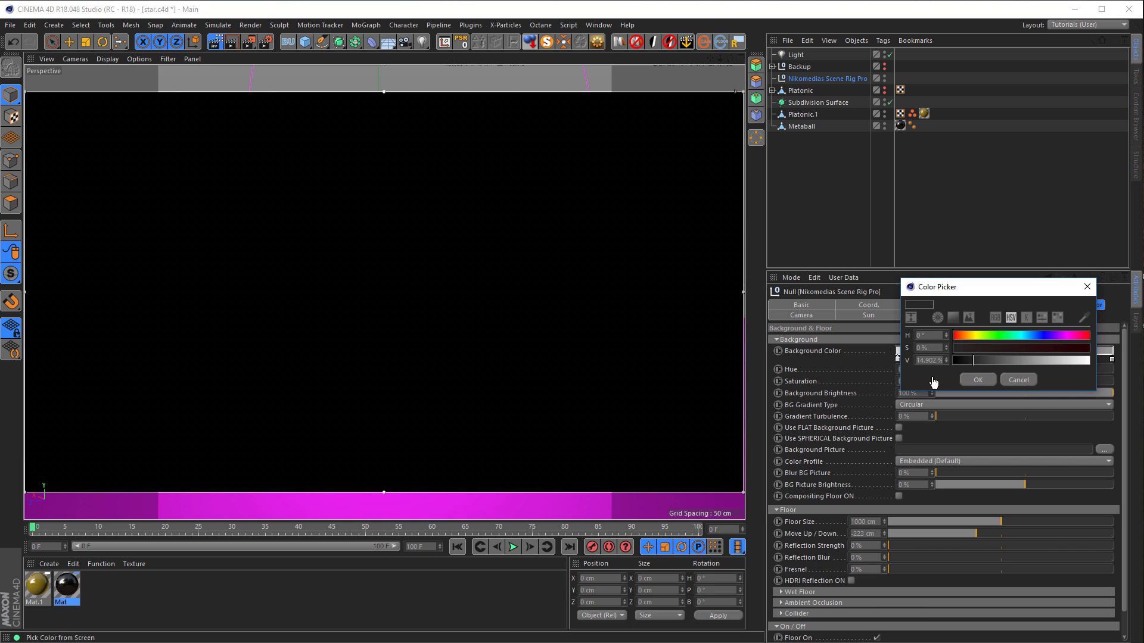
pyautogui.click(986, 378)
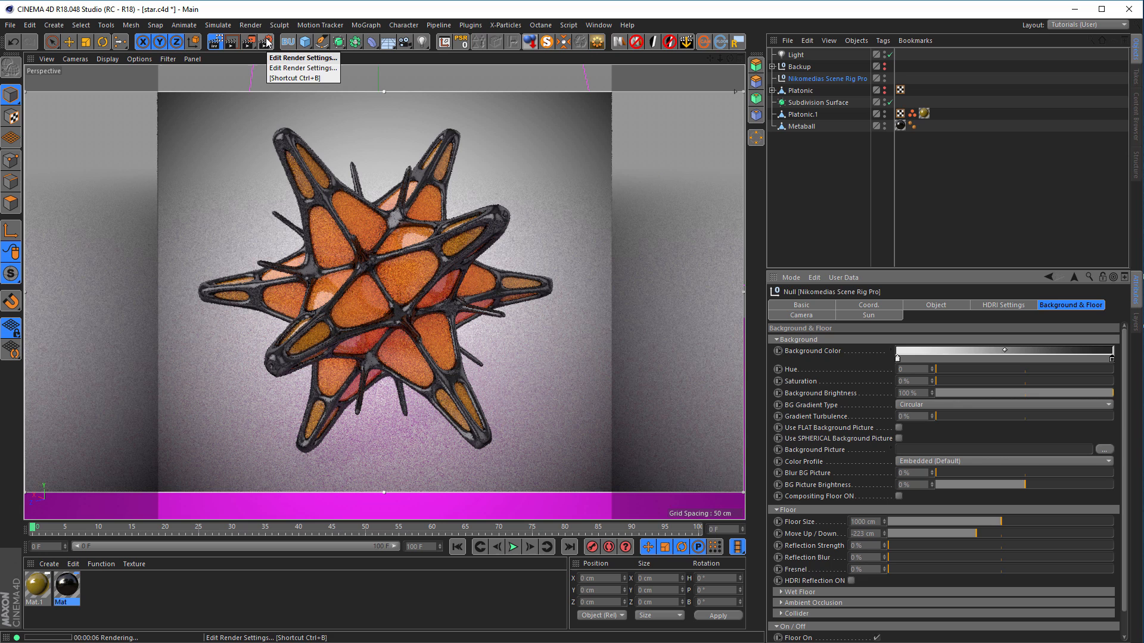
# Render the view and sample an orange from the star for the outer end of the Background Color gradient
pyautogui.click(214, 42)
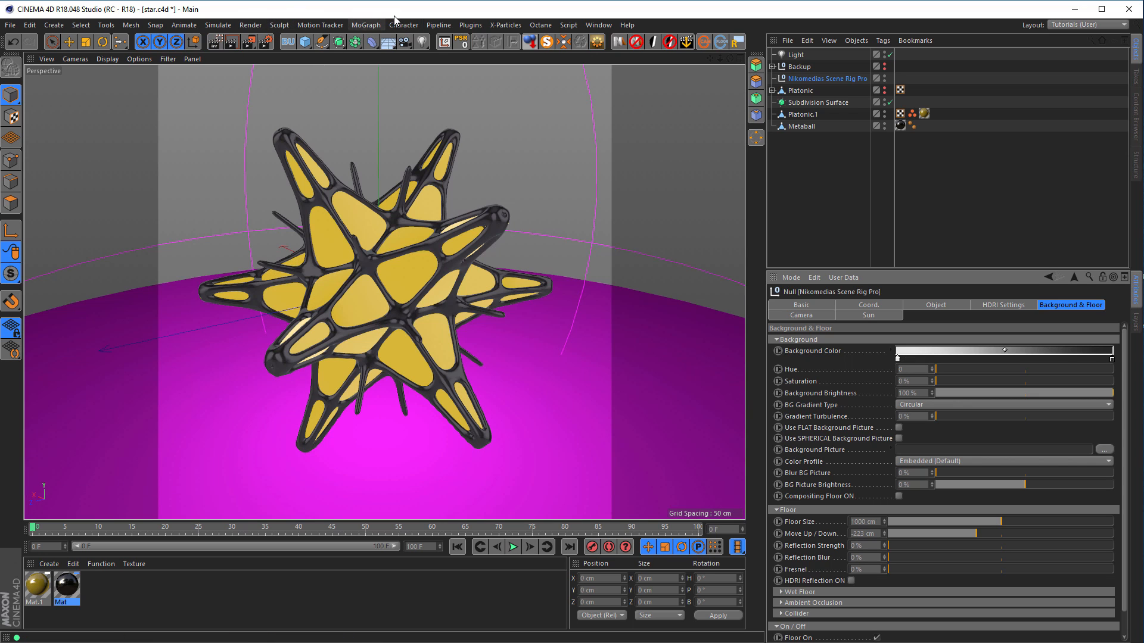
pyautogui.hotkey('ctrl', 'r')
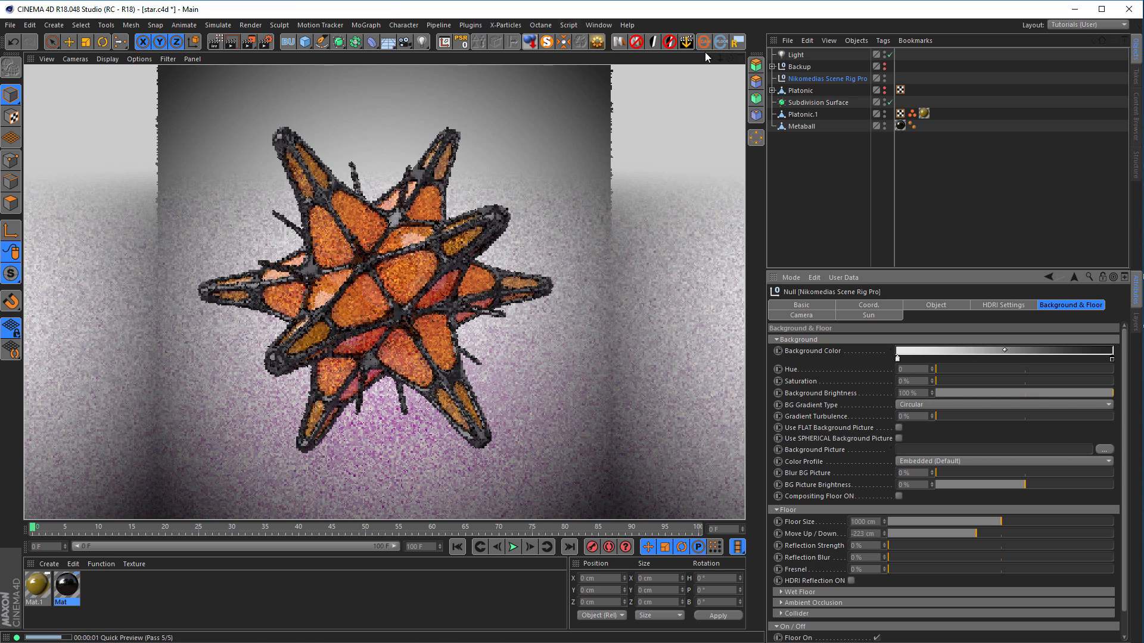
pyautogui.doubleClick(1111, 359)
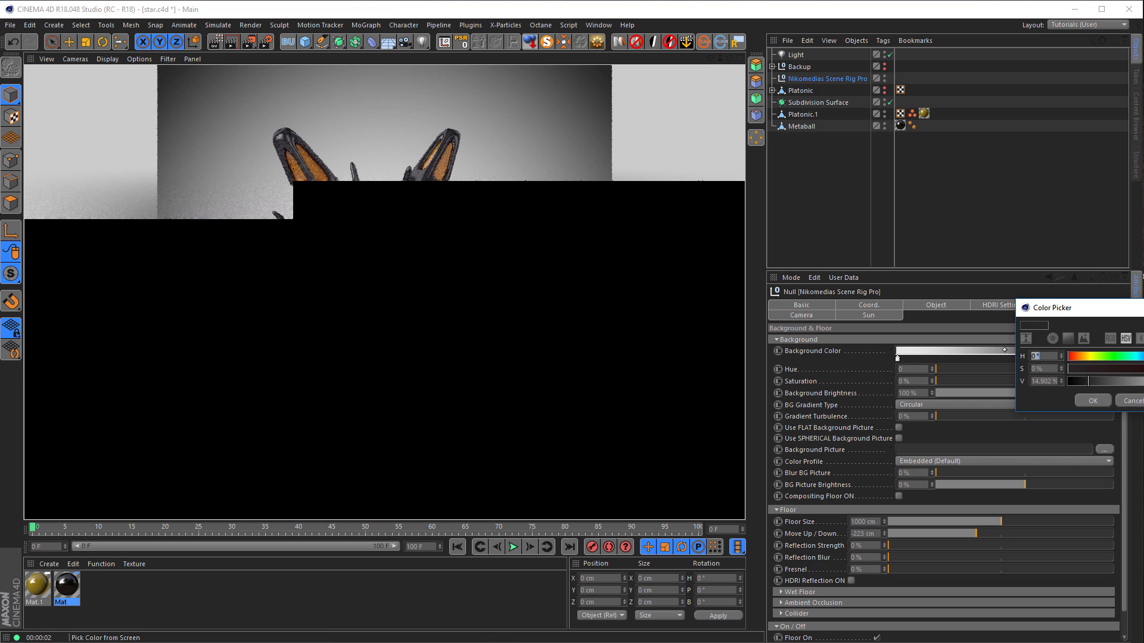
pyautogui.click(445, 165)
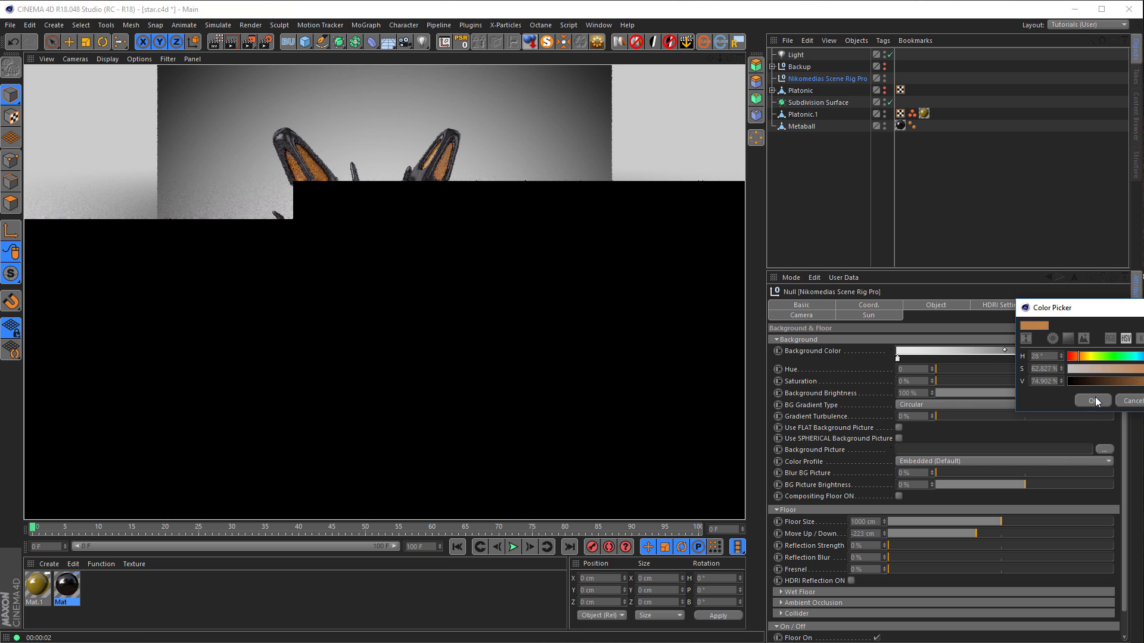
pyautogui.click(1092, 400)
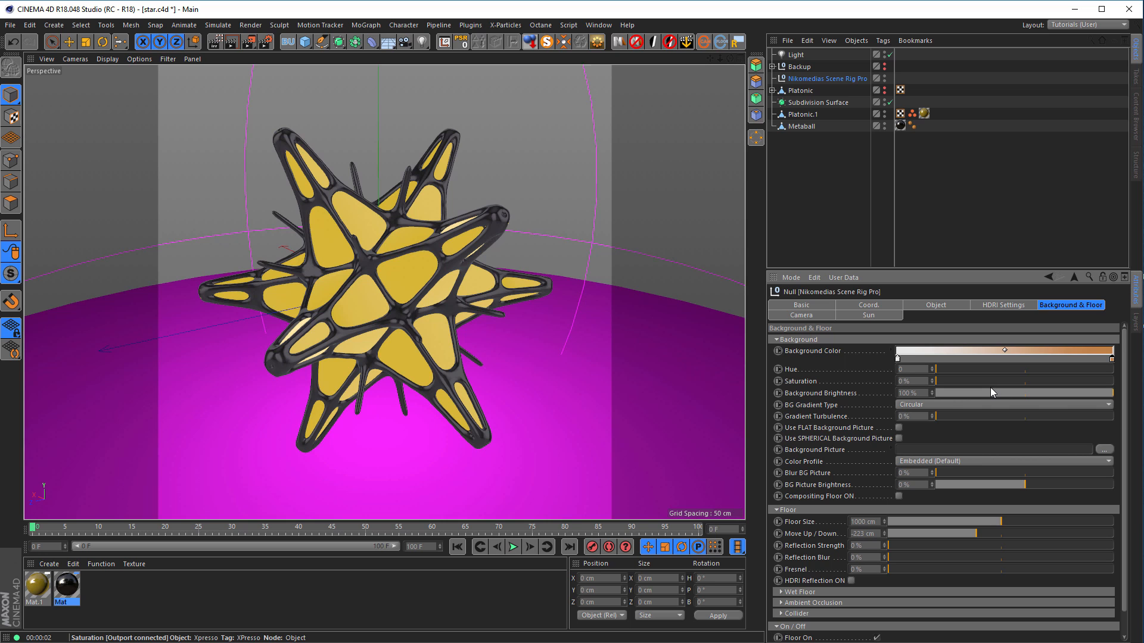
pyautogui.hotkey('ctrl', 'r')
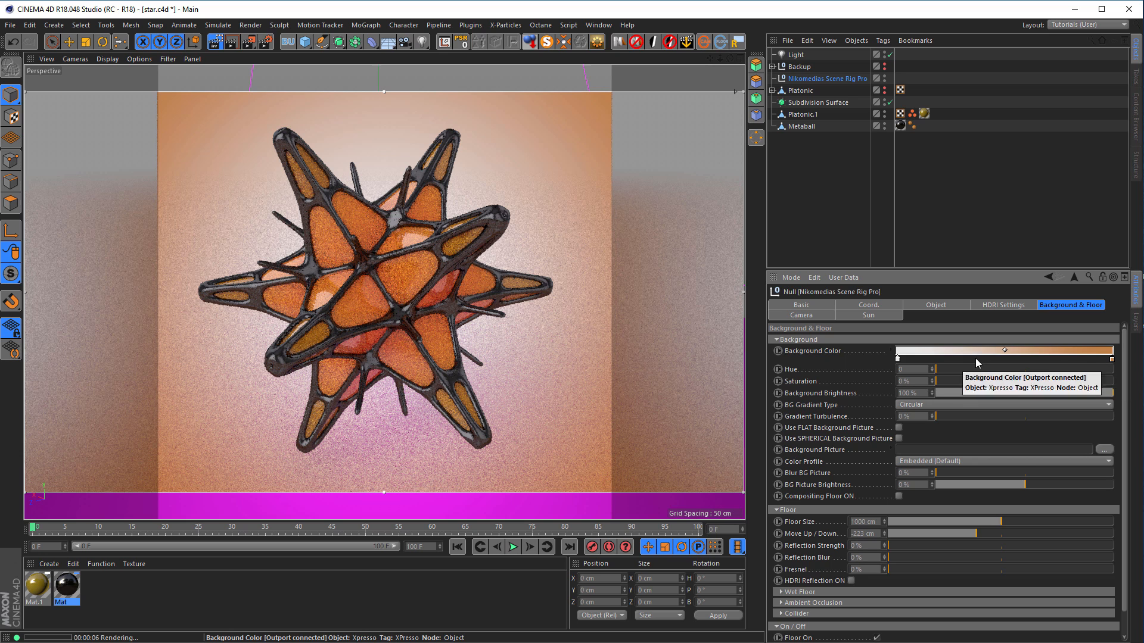
# Replace the Background Color gradient's white starting knot with a light orange one set to H 28°, S 28%, V 92%
pyautogui.click(1023, 359)
pyautogui.moveTo(898, 358); pyautogui.dragTo(896, 366)
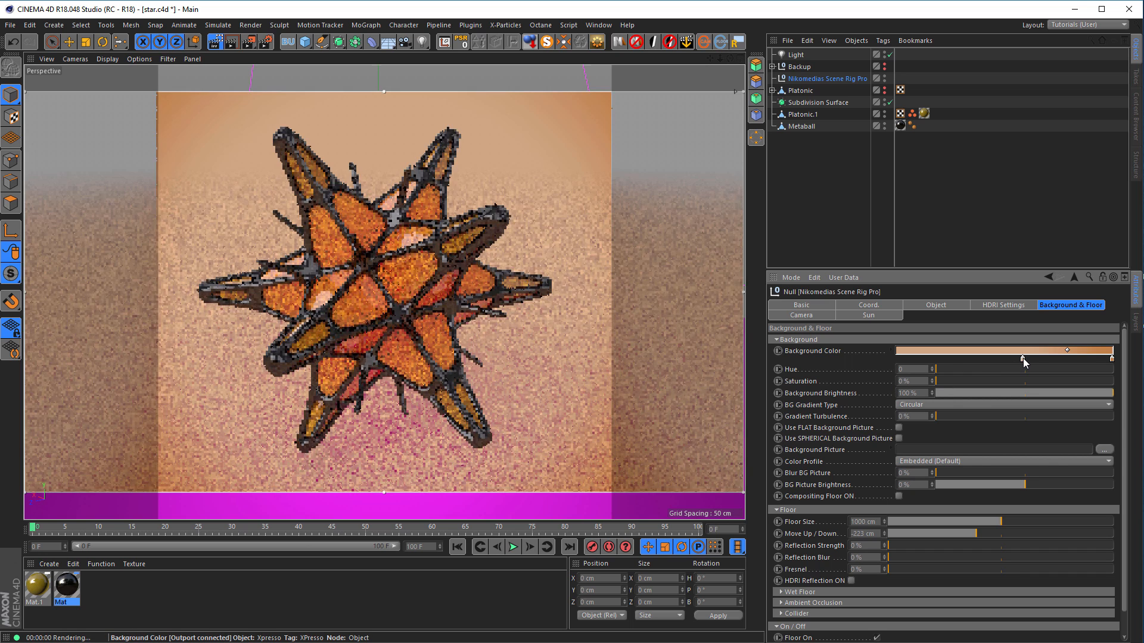
pyautogui.moveTo(1023, 358); pyautogui.dragTo(890, 359)
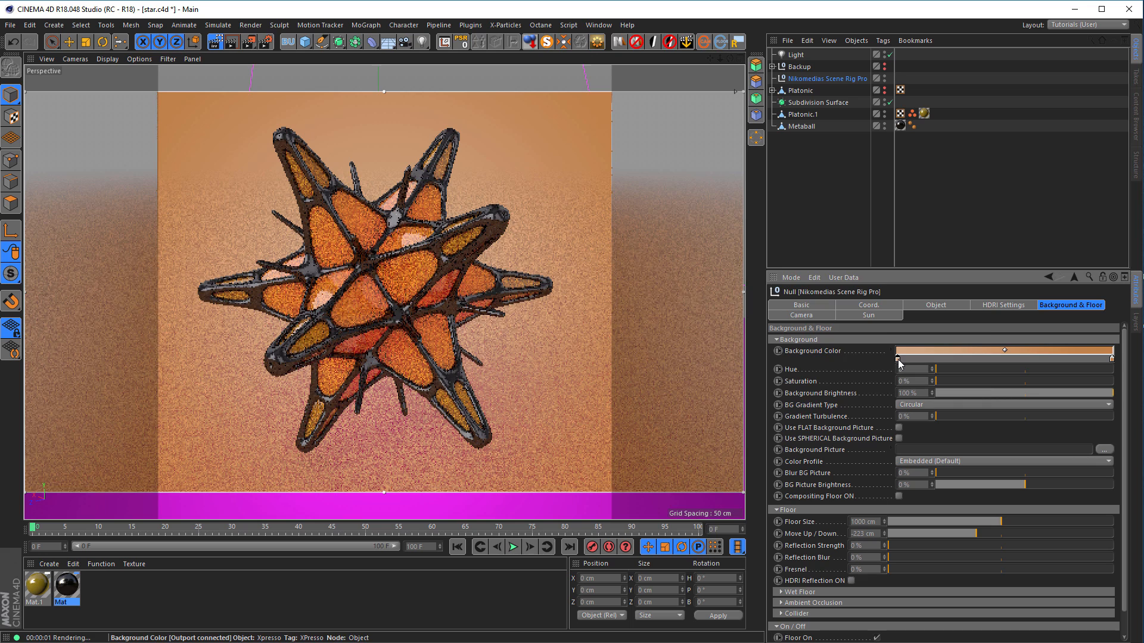
pyautogui.doubleClick(898, 360)
pyautogui.moveTo(961, 383); pyautogui.dragTo(977, 383)
pyautogui.moveTo(902, 370); pyautogui.dragTo(891, 371)
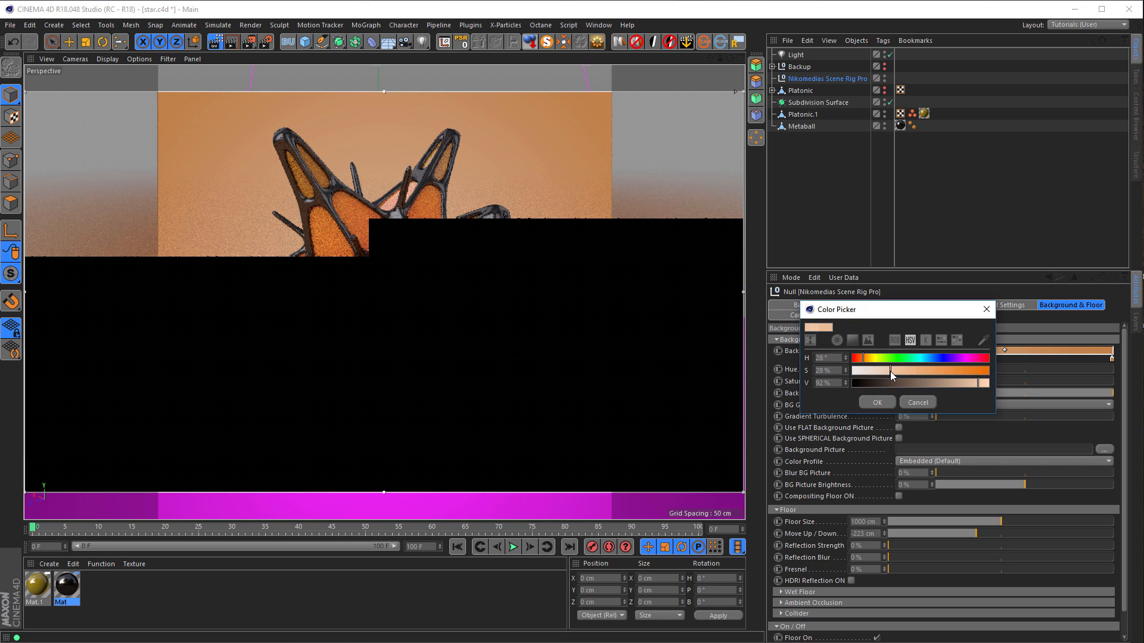
pyautogui.click(881, 402)
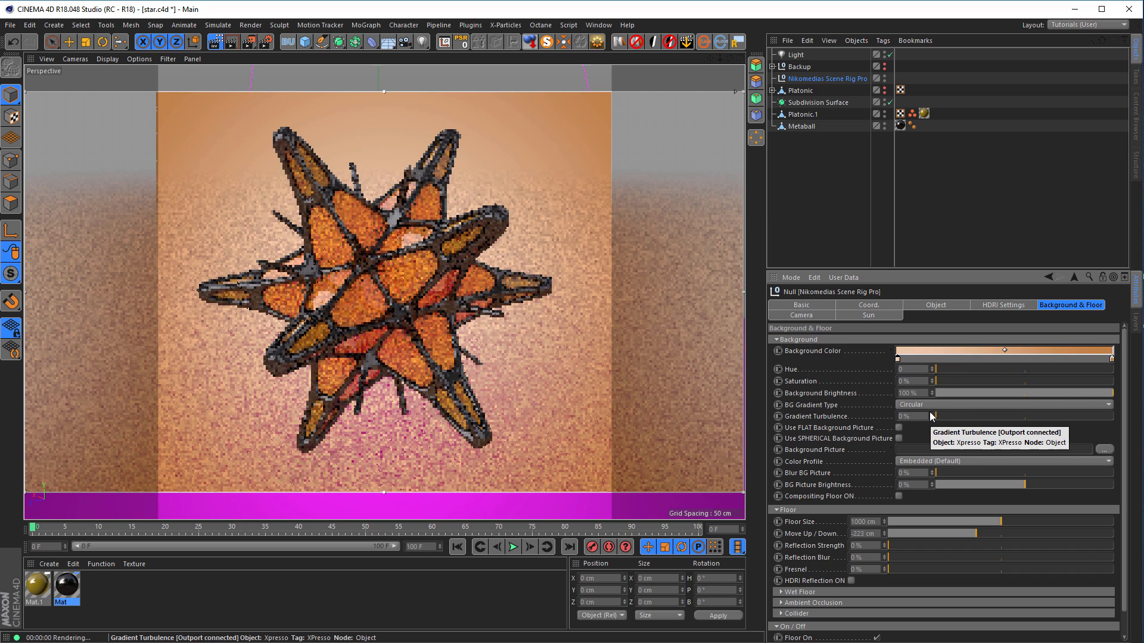
# Raise the Saturation of the Background Color gradient's outer orange knot to 80%
pyautogui.doubleClick(1112, 358)
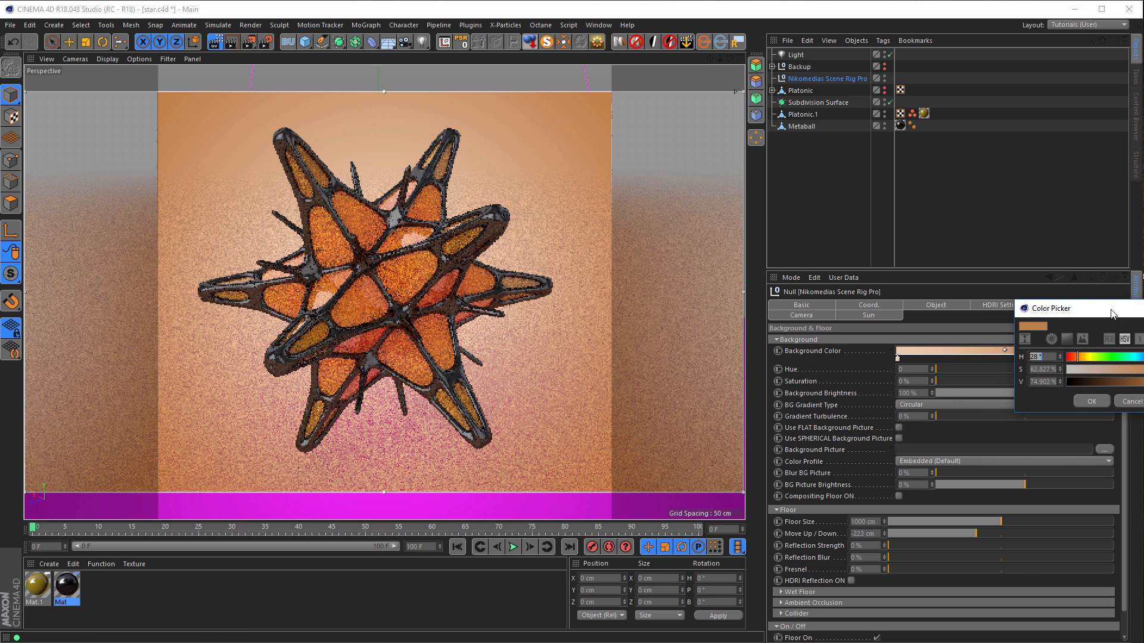
pyautogui.moveTo(1114, 314); pyautogui.dragTo(1020, 314)
pyautogui.moveTo(1078, 367); pyautogui.dragTo(1082, 369)
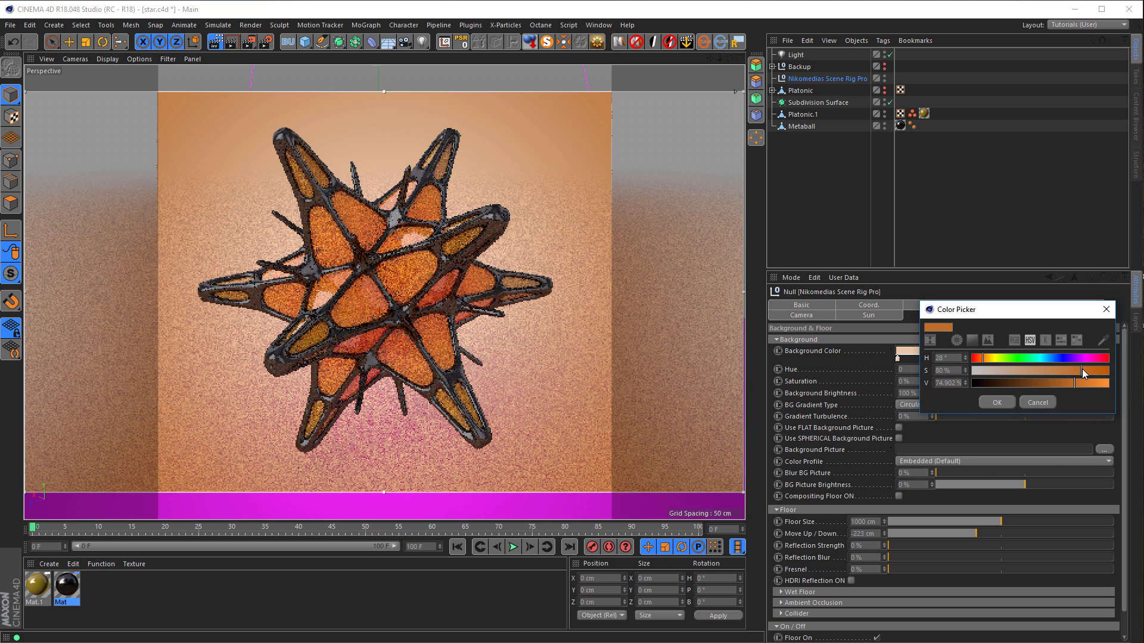
pyautogui.click(997, 403)
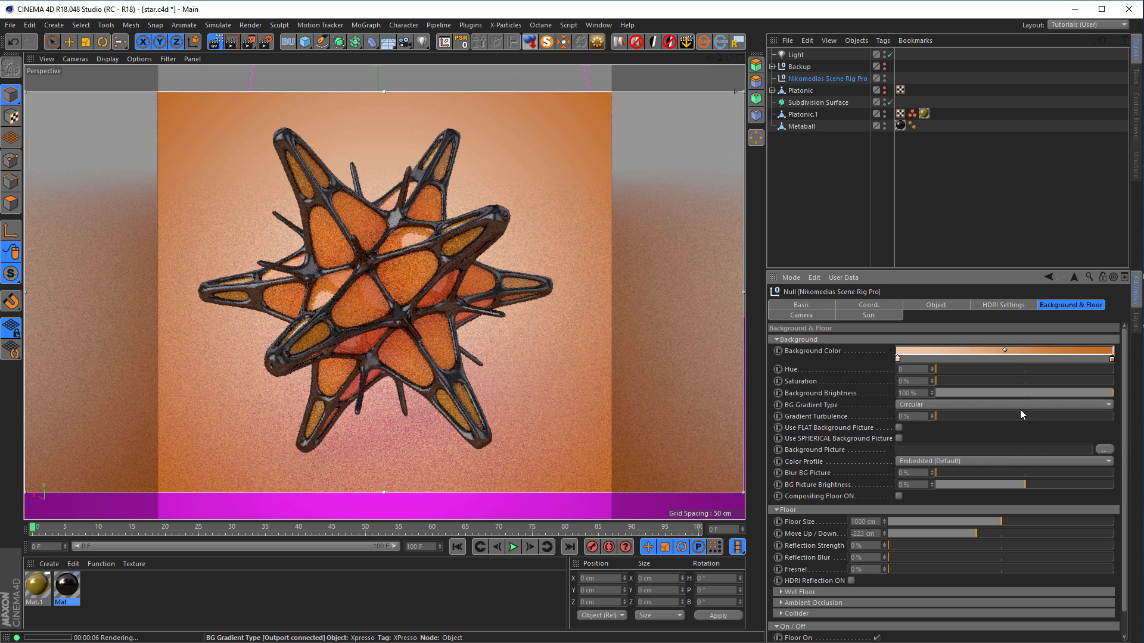
# Reset the scene rig's HDRI tint to Hue 0° and Saturation 0%
pyautogui.click(1013, 306)
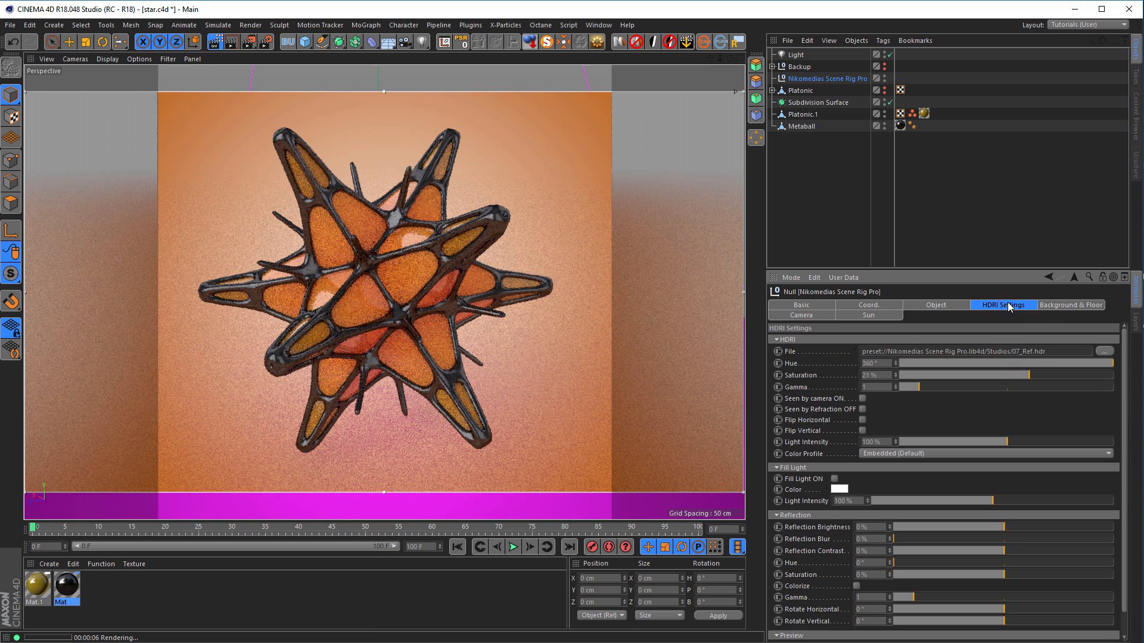
pyautogui.moveTo(920, 374)
pyautogui.mouseDown()
pyautogui.moveTo(891, 377)
pyautogui.moveTo(899, 363)
pyautogui.moveTo(907, 381)
pyautogui.mouseUp()
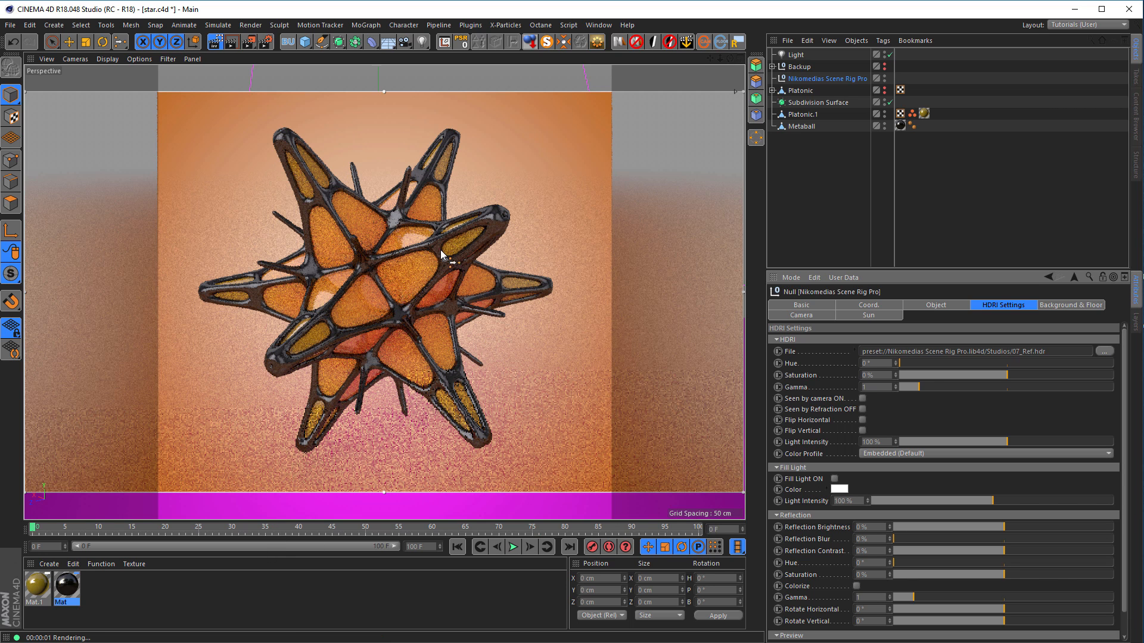
# Rename the frame material Chrome and raise its Reflectance Layer 1 color Brightness to 73%
pyautogui.doubleClick(65, 589)
pyautogui.moveTo(259, 85); pyautogui.dragTo(956, 119)
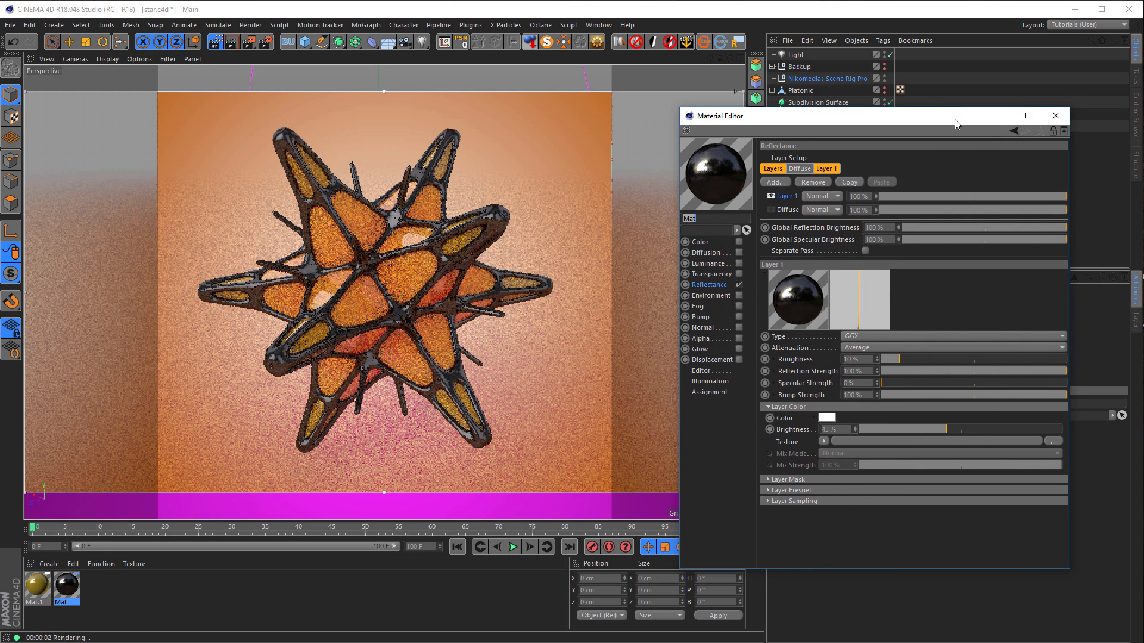
pyautogui.write('Chrome')
pyautogui.press('Return')
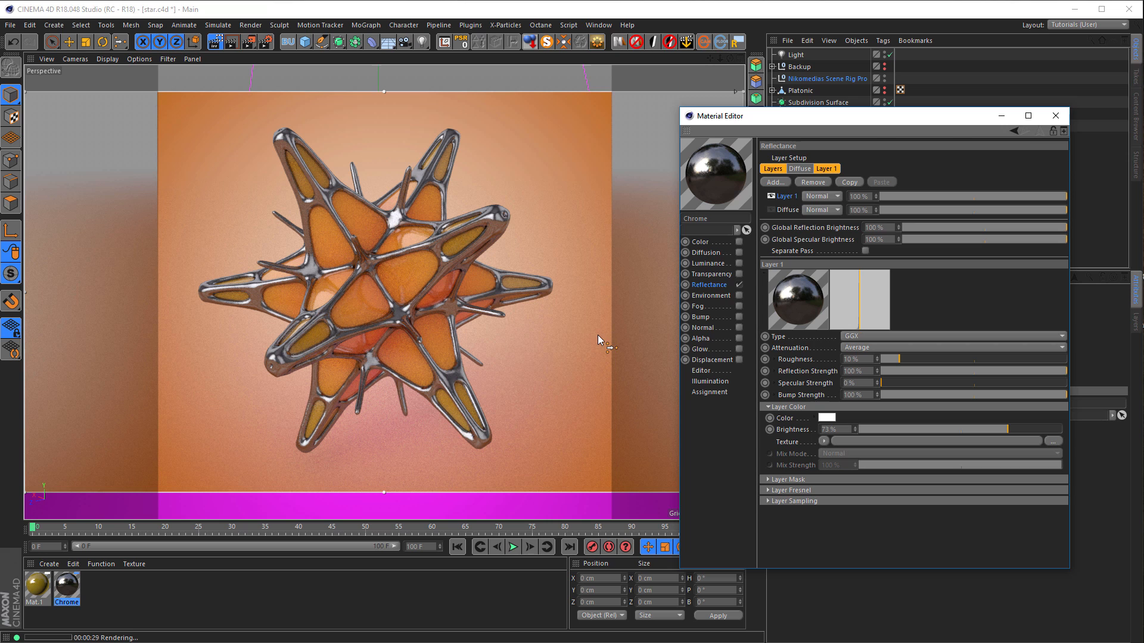
pyautogui.click(1055, 116)
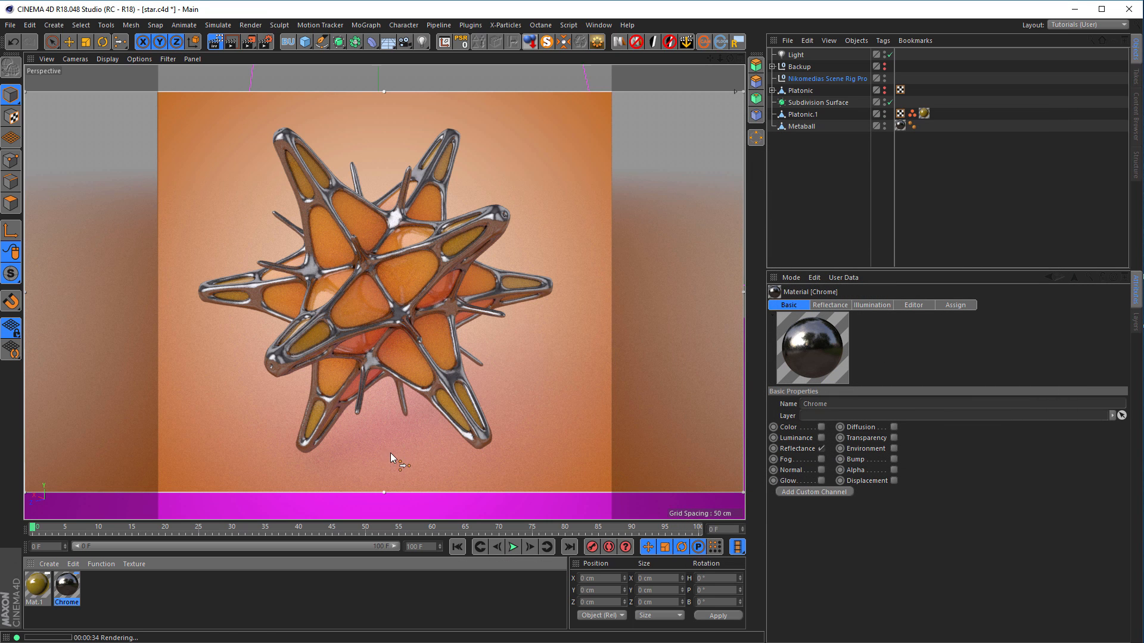
# Raise the scene rig's floor by setting its Move Up / Down value to -203 cm
pyautogui.click(805, 78)
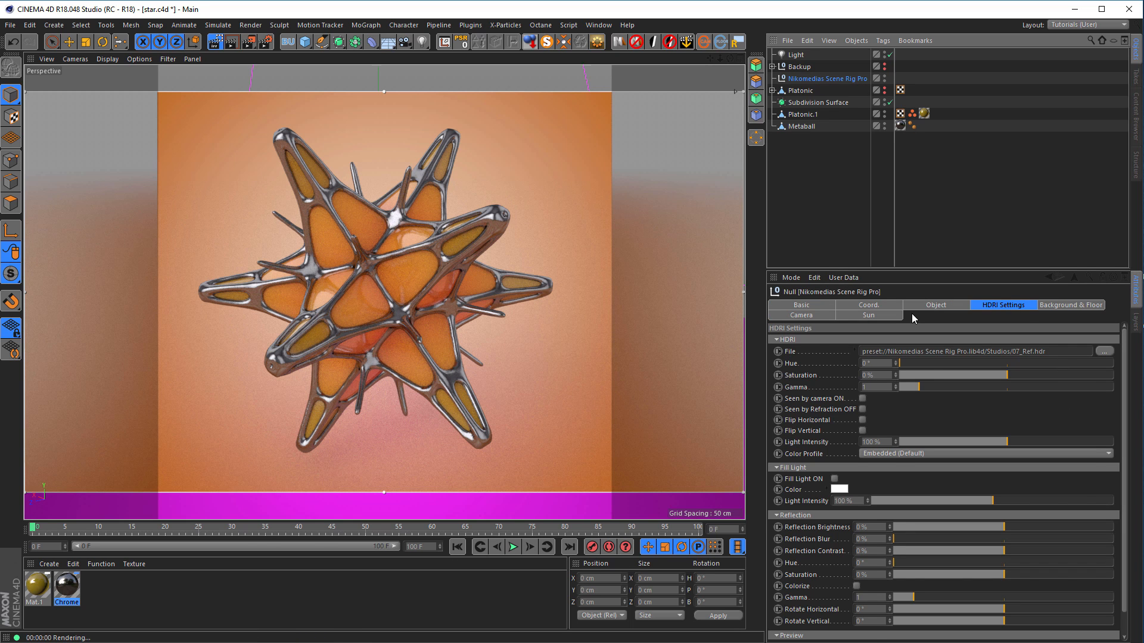
pyautogui.click(1066, 305)
pyautogui.scroll(-2, 1127, 373)
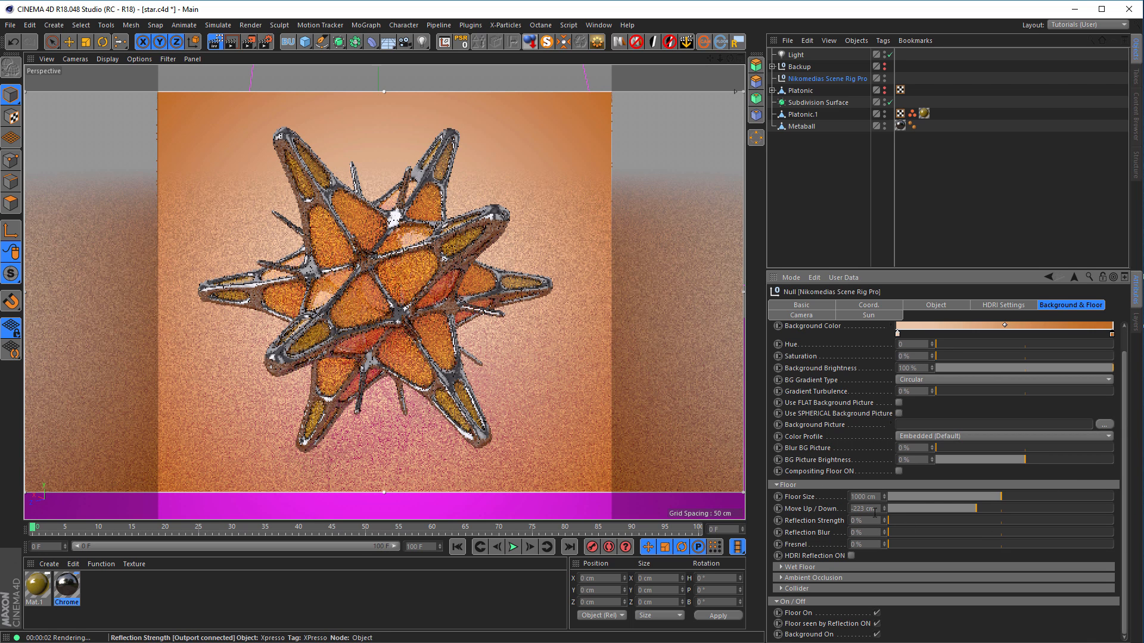
pyautogui.moveTo(885, 507); pyautogui.dragTo(885, 501)
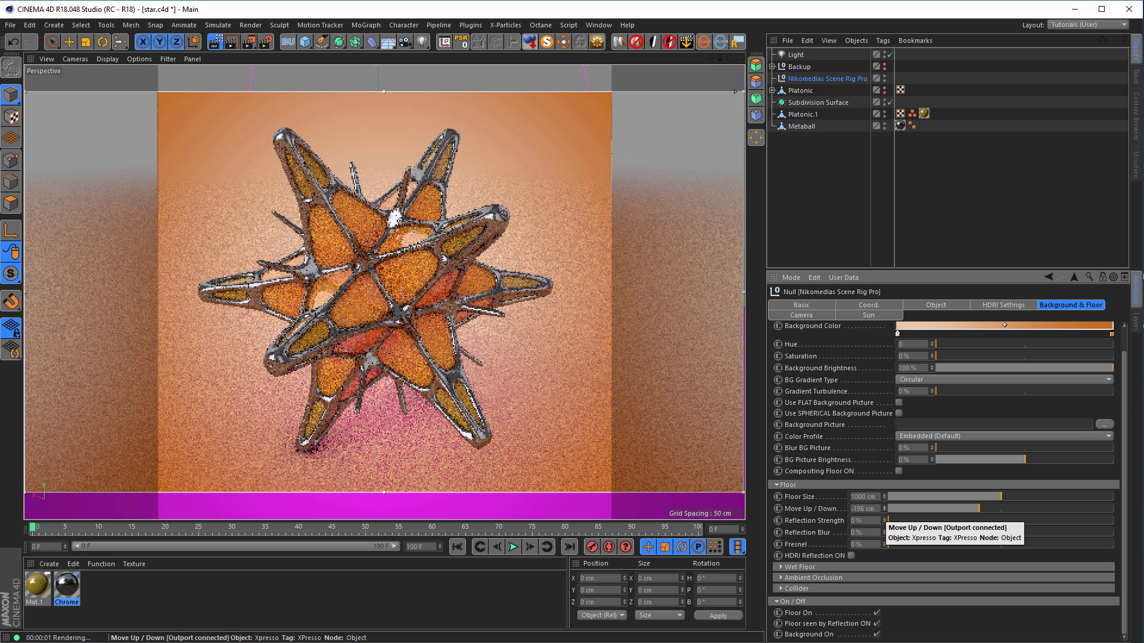
pyautogui.moveTo(885, 508); pyautogui.dragTo(884, 513)
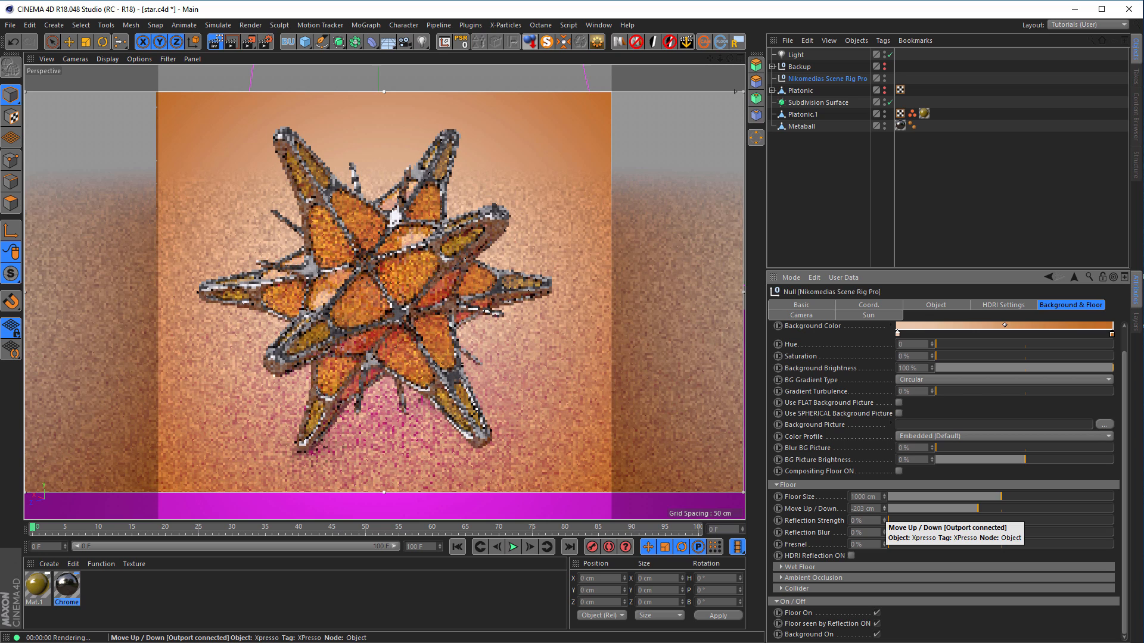
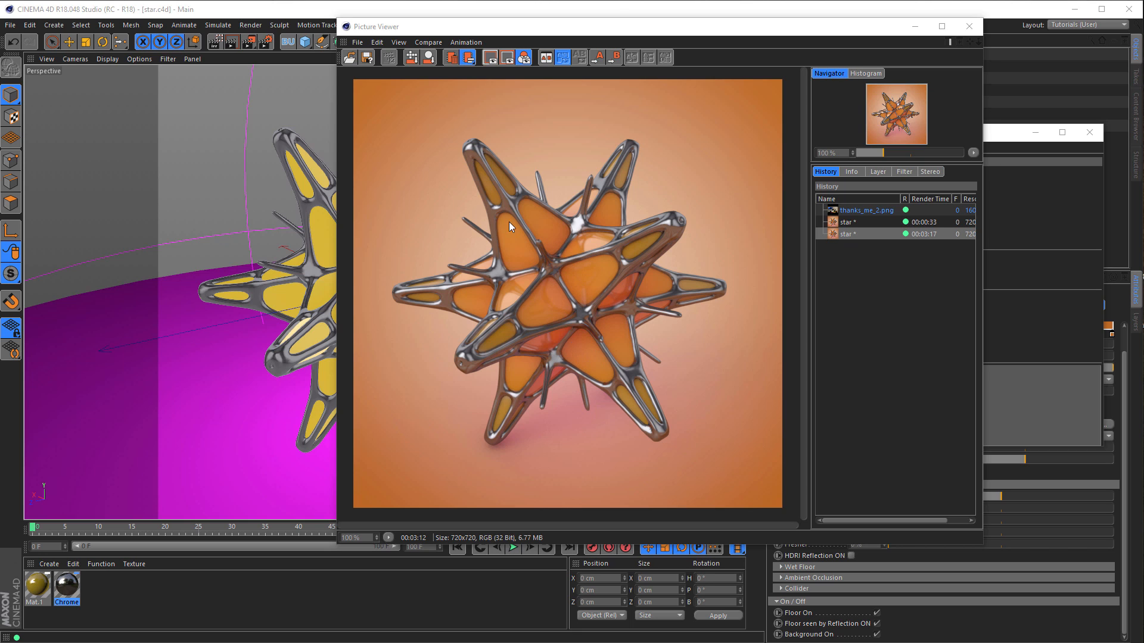
# Copy the finished 720x720 star render from the Picture Viewer to the clipboard
pyautogui.click(397, 43)
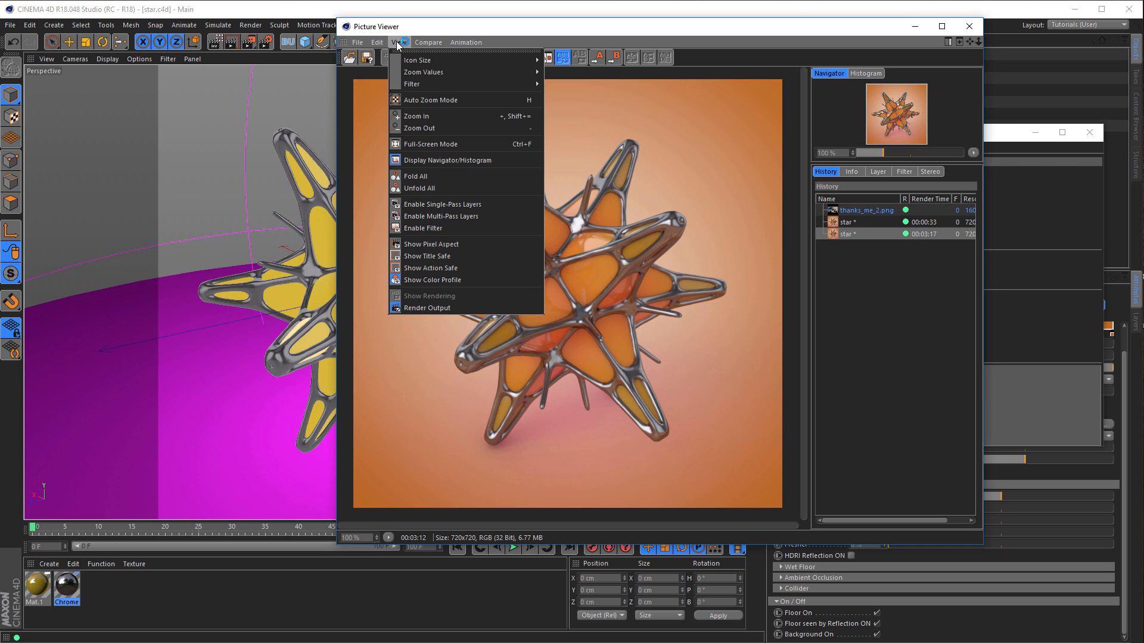
pyautogui.moveTo(377, 42)
pyautogui.click(391, 62)
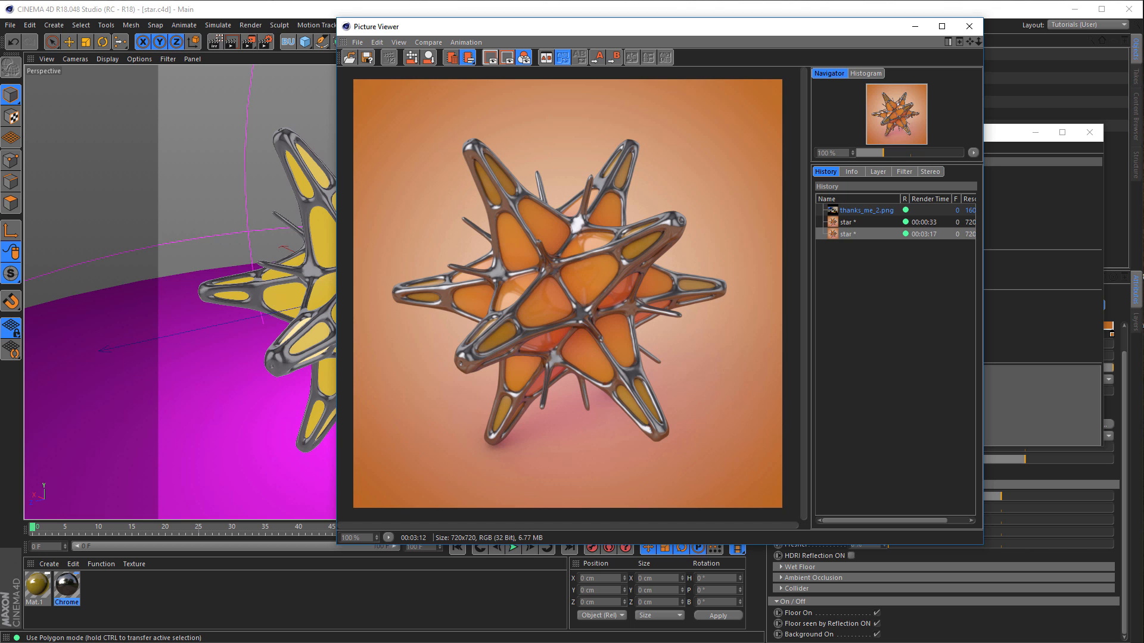
# Switch to Photoshop and create a 720 x 720 px, 16-bit RGB document at 72 ppi with transparent background contents
pyautogui.hotkey('alt', 'Tab')
pyautogui.click(35, 10)
pyautogui.click(45, 22)
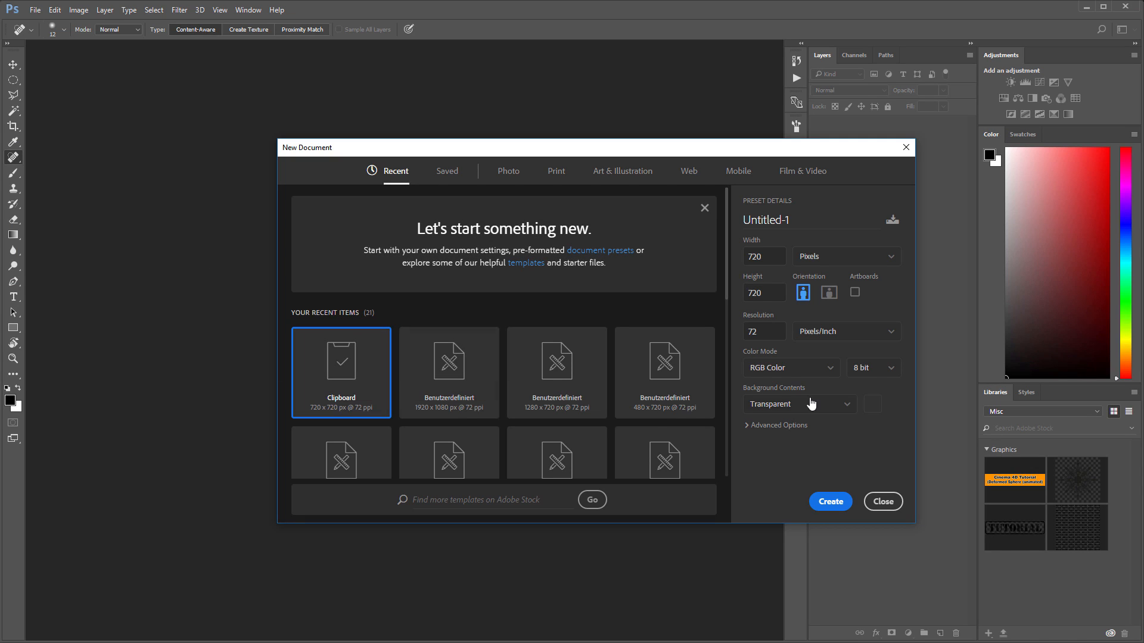
pyautogui.click(883, 369)
pyautogui.click(870, 410)
pyautogui.click(832, 503)
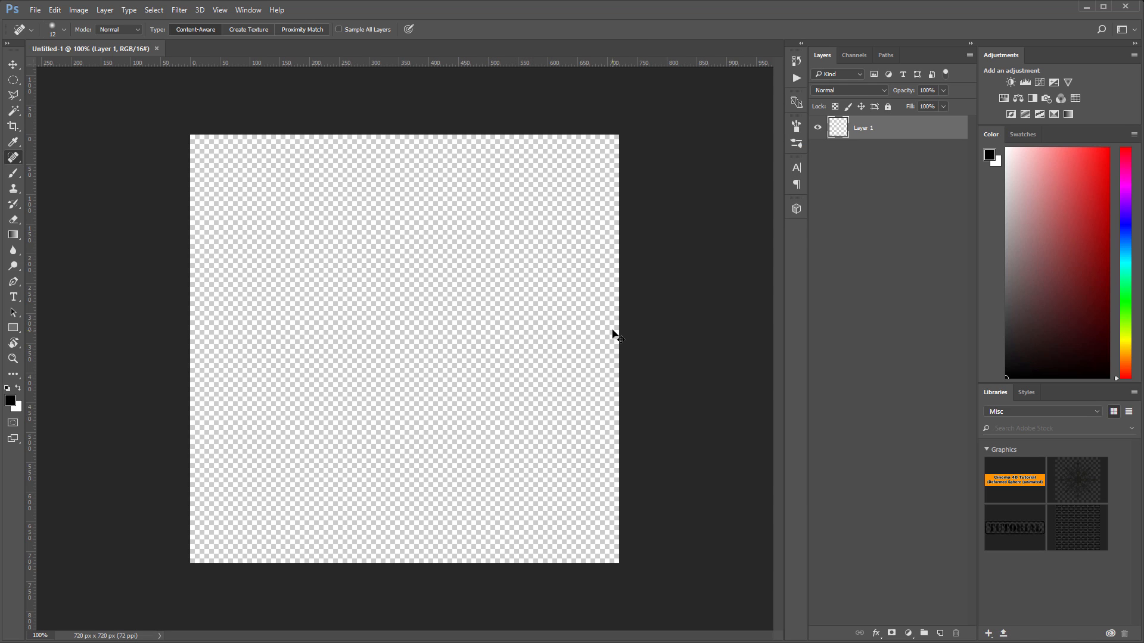
# Paste the star render into the new document and convert its layer to a smart object
pyautogui.hotkey('ctrl', 'v')
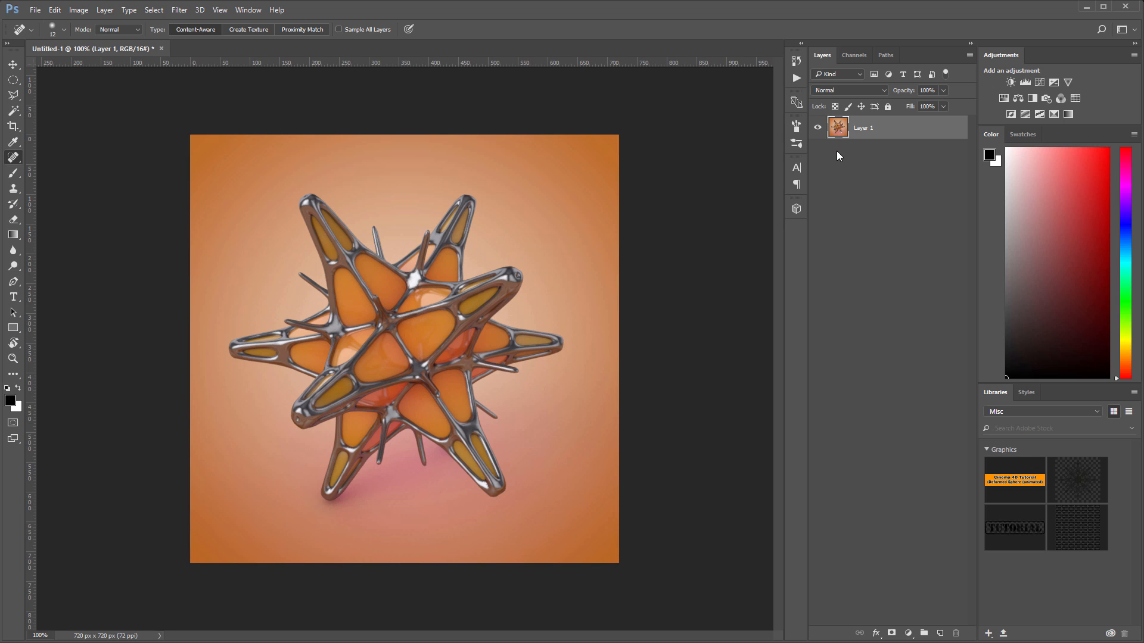
pyautogui.rightClick(888, 126)
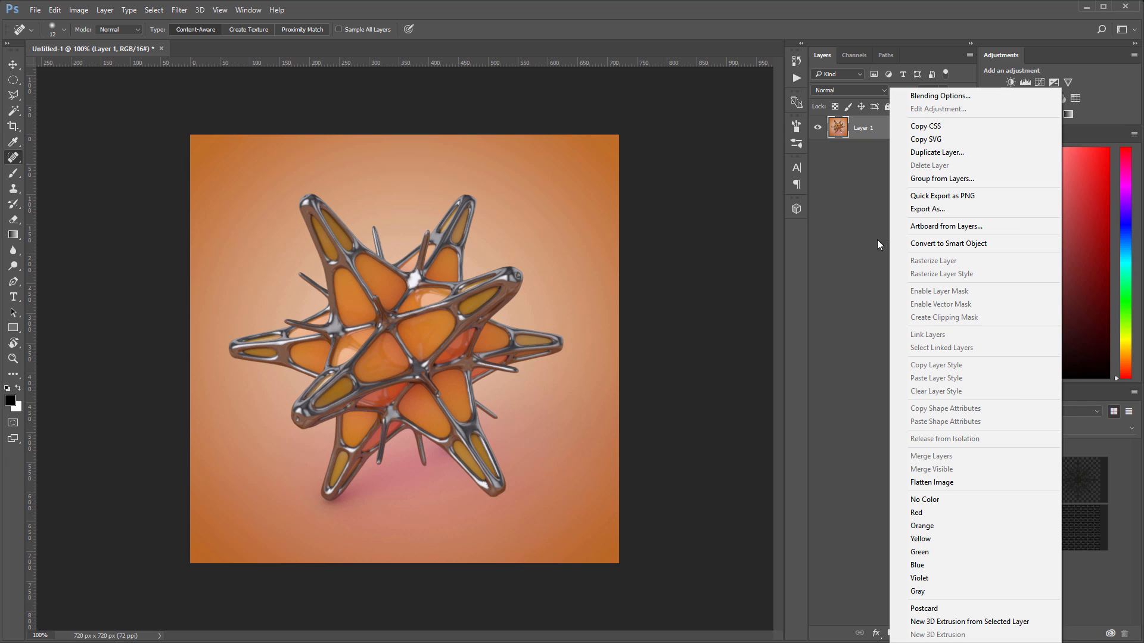
pyautogui.click(939, 244)
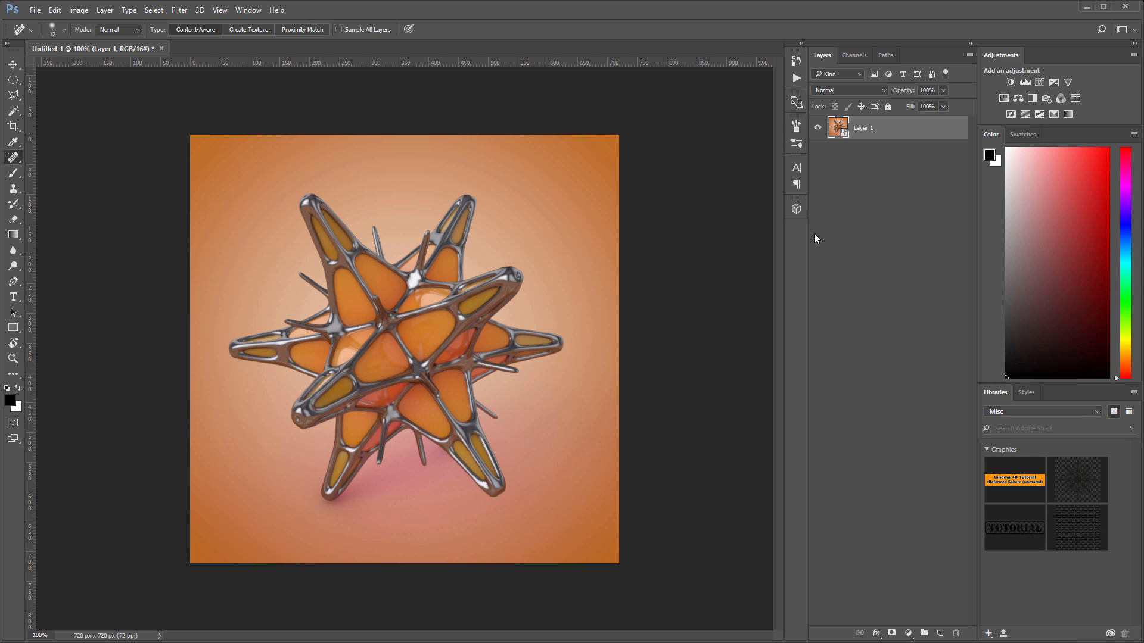
# Open the render layer in the Camera Raw Filter and raise Clarity to +100
pyautogui.hotkey('shift', 'ctrl', 'a')
pyautogui.rightClick(548, 190)
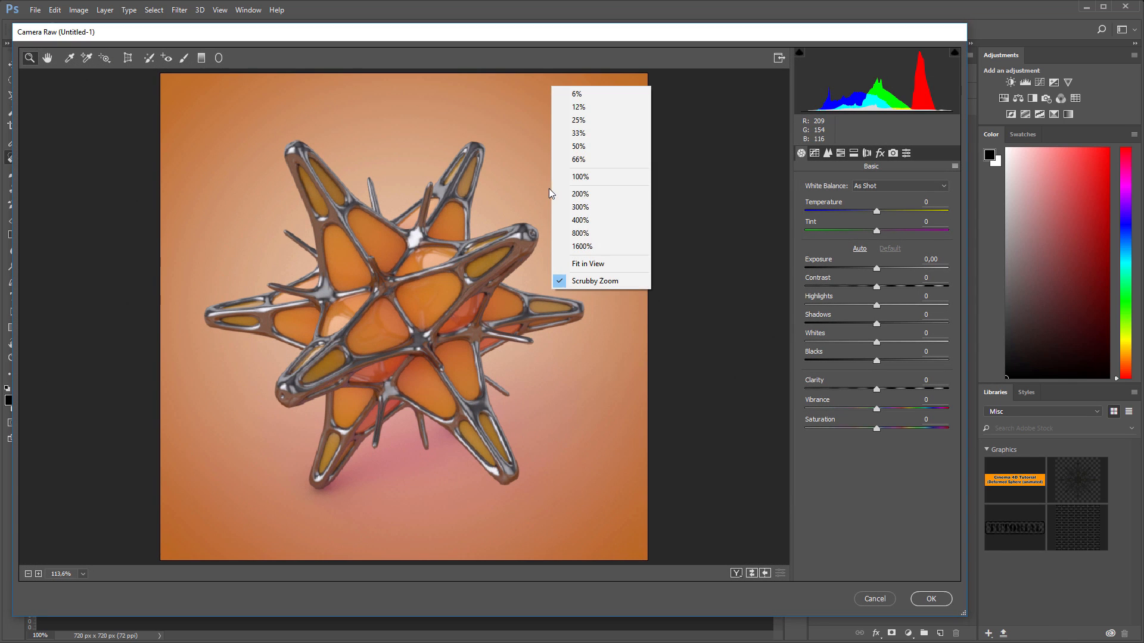
pyautogui.click(611, 176)
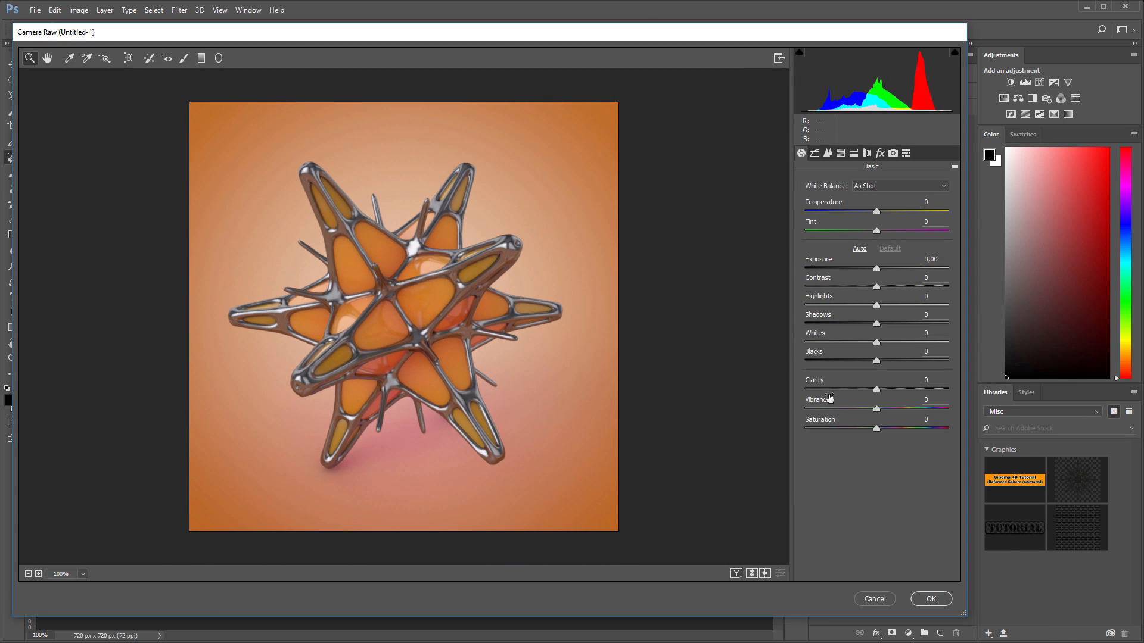
pyautogui.moveTo(815, 385); pyautogui.dragTo(934, 387)
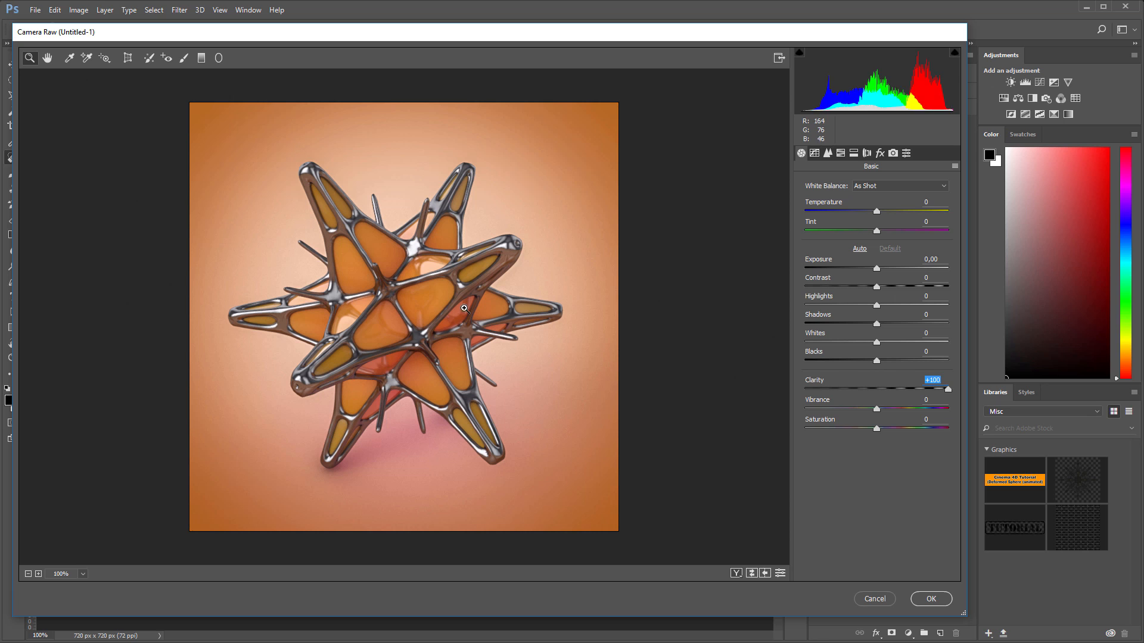
# Try Vibrance at +58 and Saturation at +49 one after the other, returning each to 0
pyautogui.press('Tab')
pyautogui.write('55')
pyautogui.press('Up')
pyautogui.press('Up')
pyautogui.press('Up')
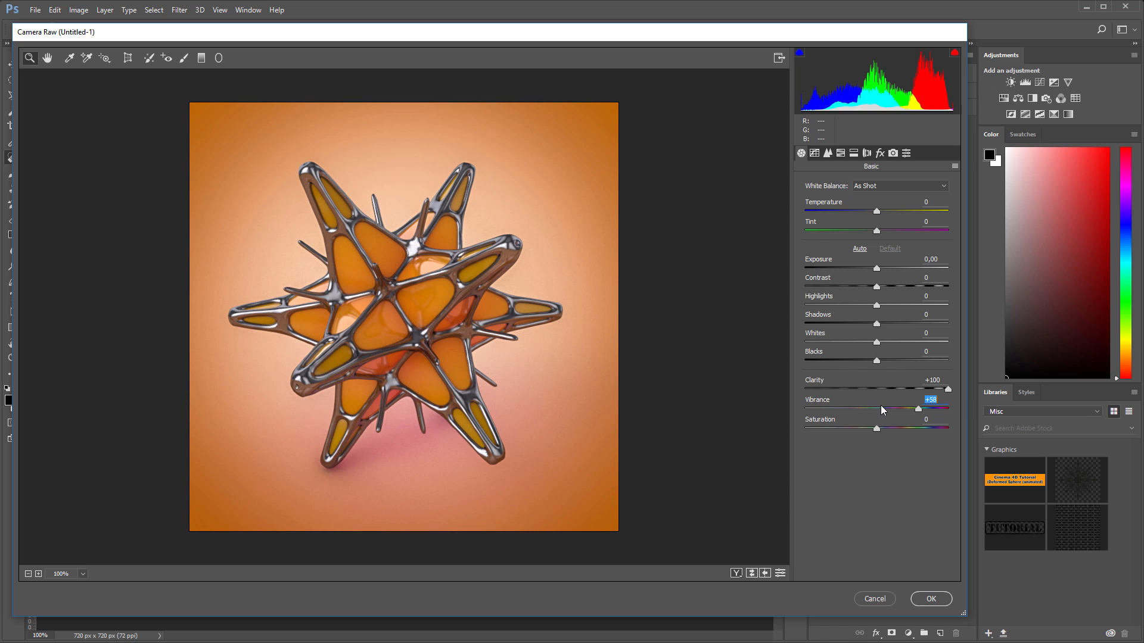
pyautogui.write('0')
pyautogui.press('Tab')
pyautogui.write('50')
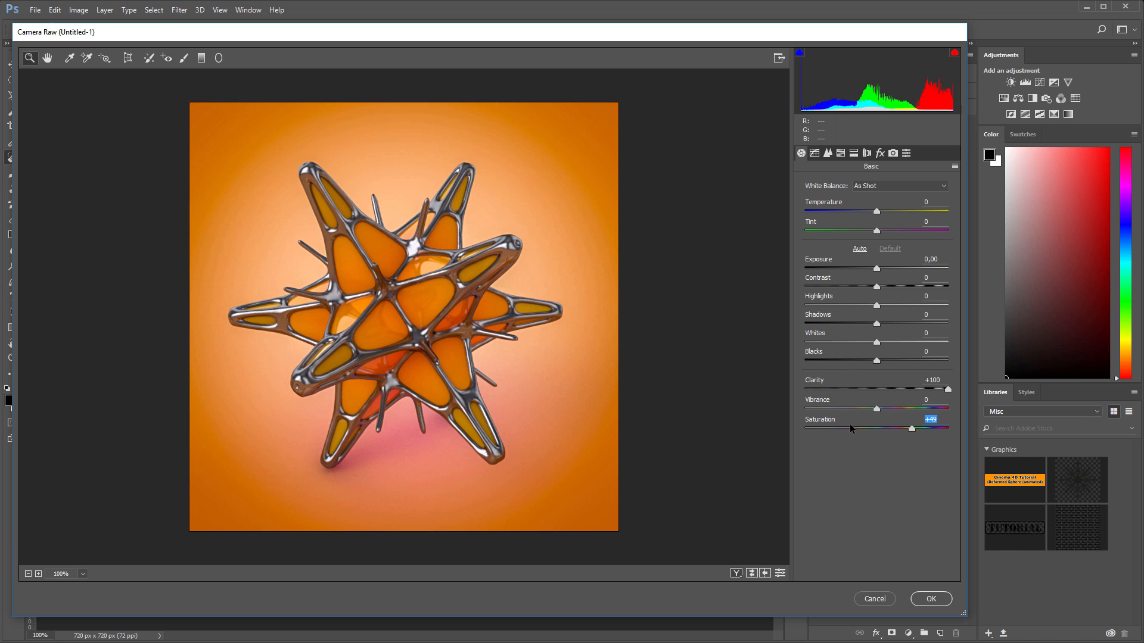
pyautogui.write('0')
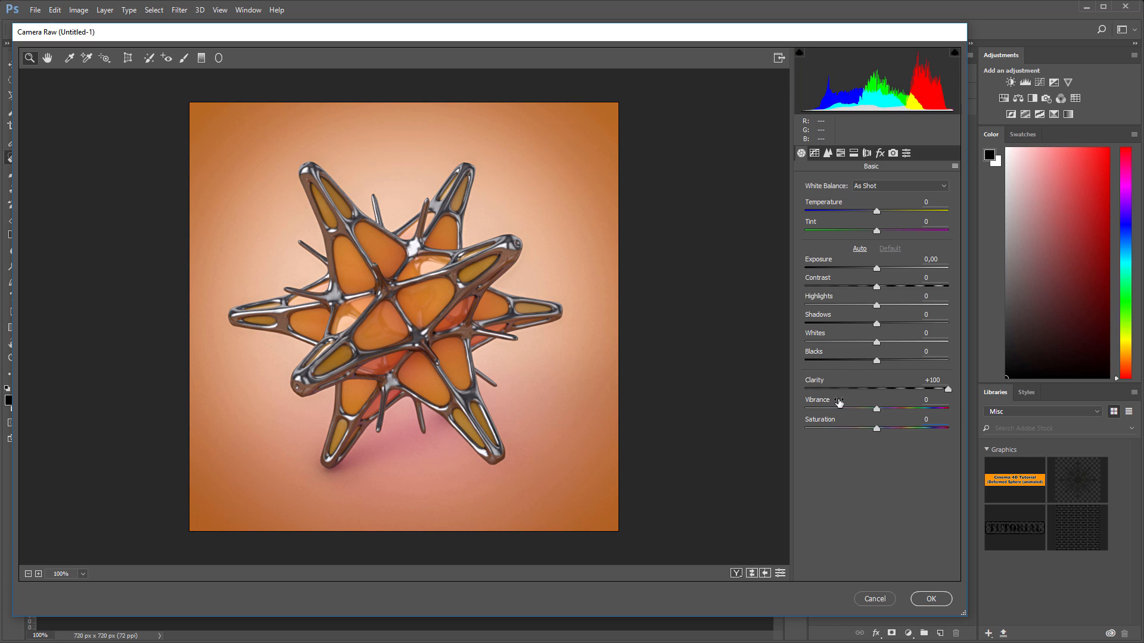
# Apply the Camera Raw adjustments to the render layer and collapse the filter into its smart object
pyautogui.click(930, 600)
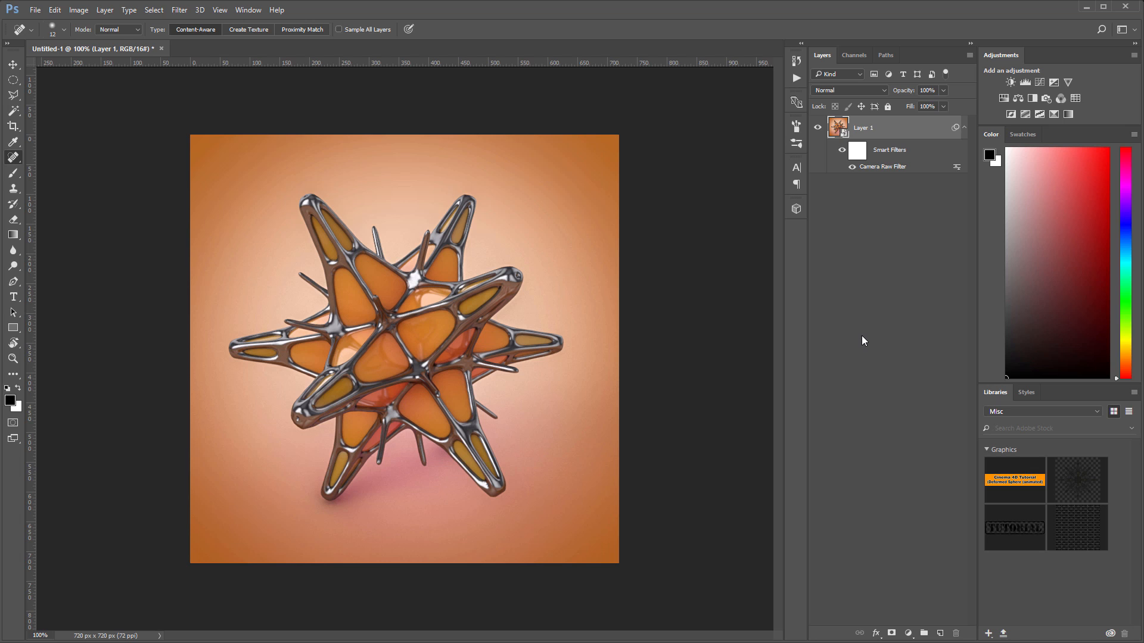
pyautogui.hotkey('ctrl', 'z')
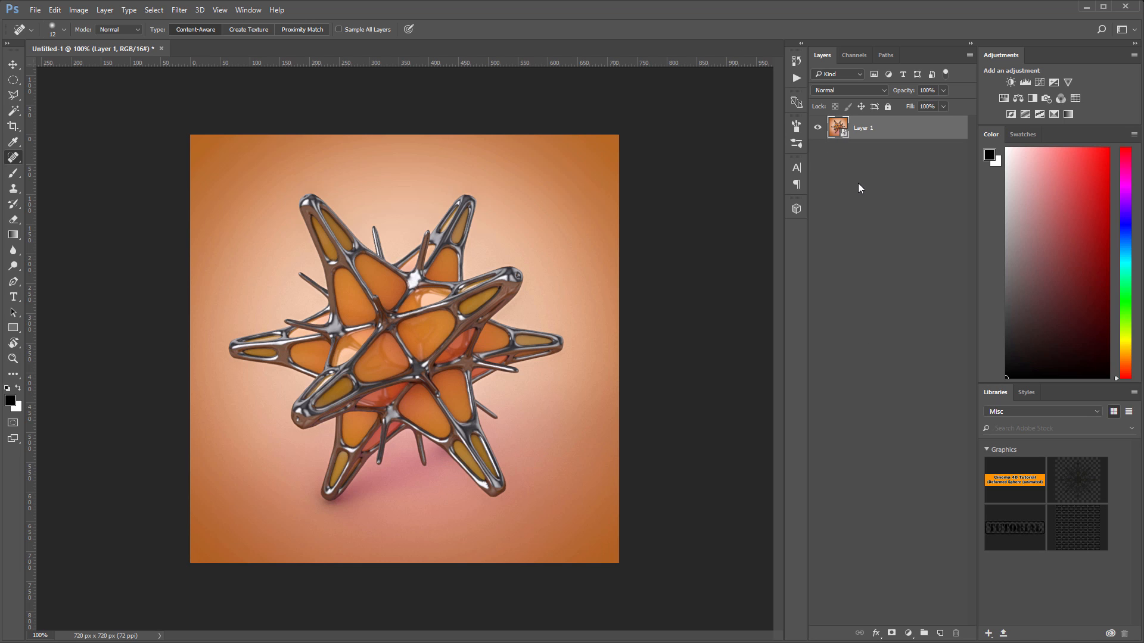
# Open the render layer in Nik Collection's Color Efex Pro 4 and switch off the preloaded Graduated Neutral Density filter
pyautogui.click(179, 10)
pyautogui.moveTo(249, 262)
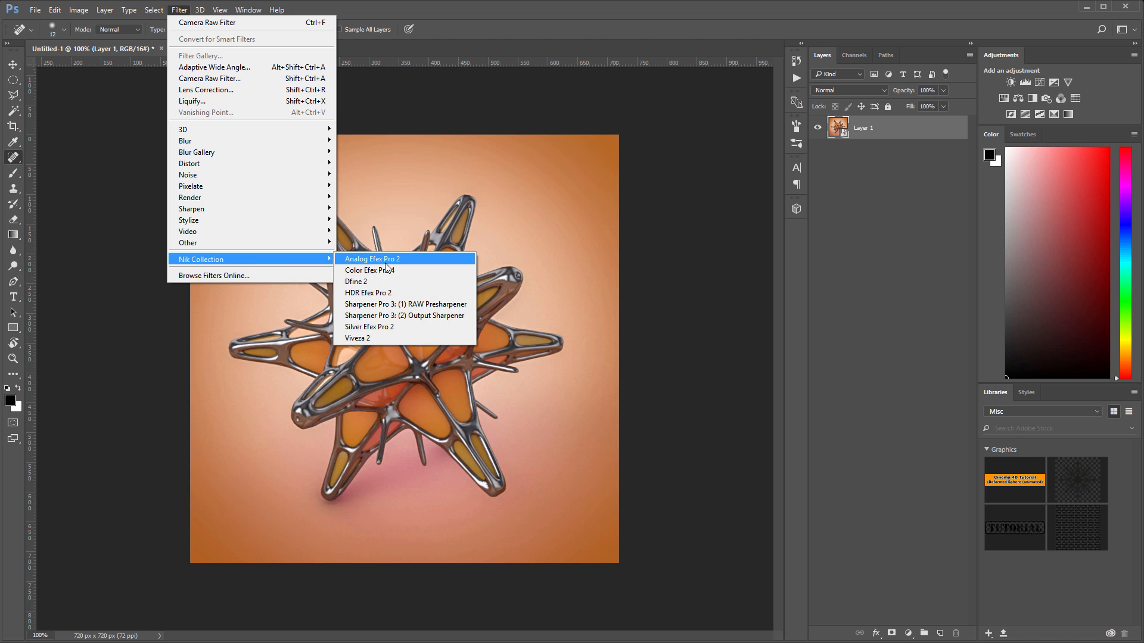
pyautogui.click(411, 271)
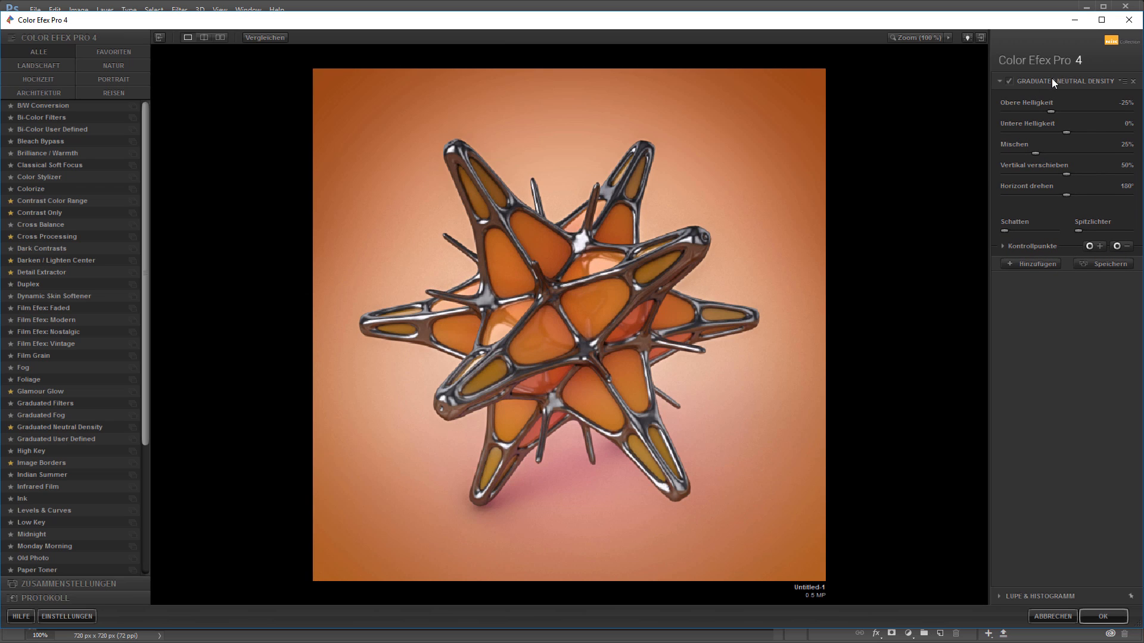
pyautogui.click(1010, 80)
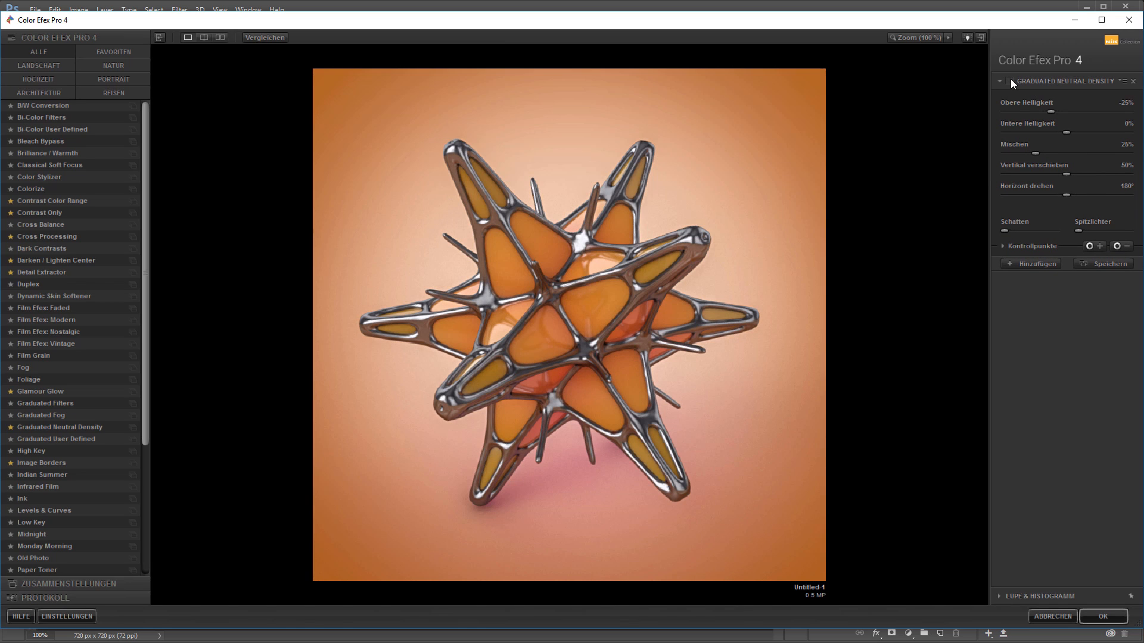
pyautogui.click(908, 37)
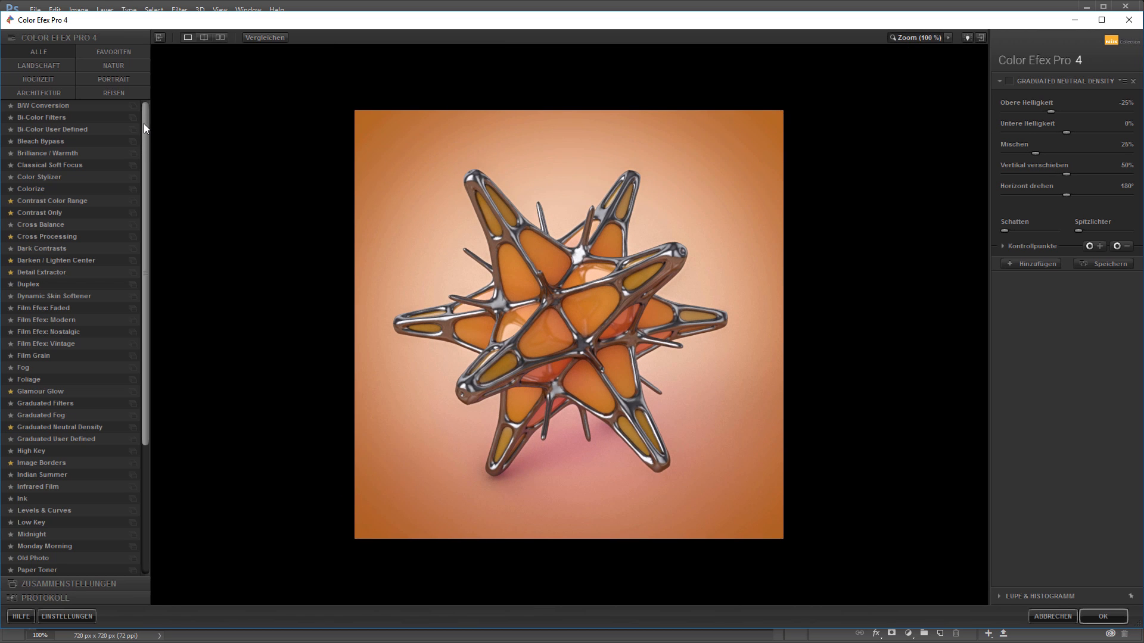
# Try Contrast Color Range from the favourite filters, replace it with Contrast Only, and compare the image with and without the effect
pyautogui.click(103, 53)
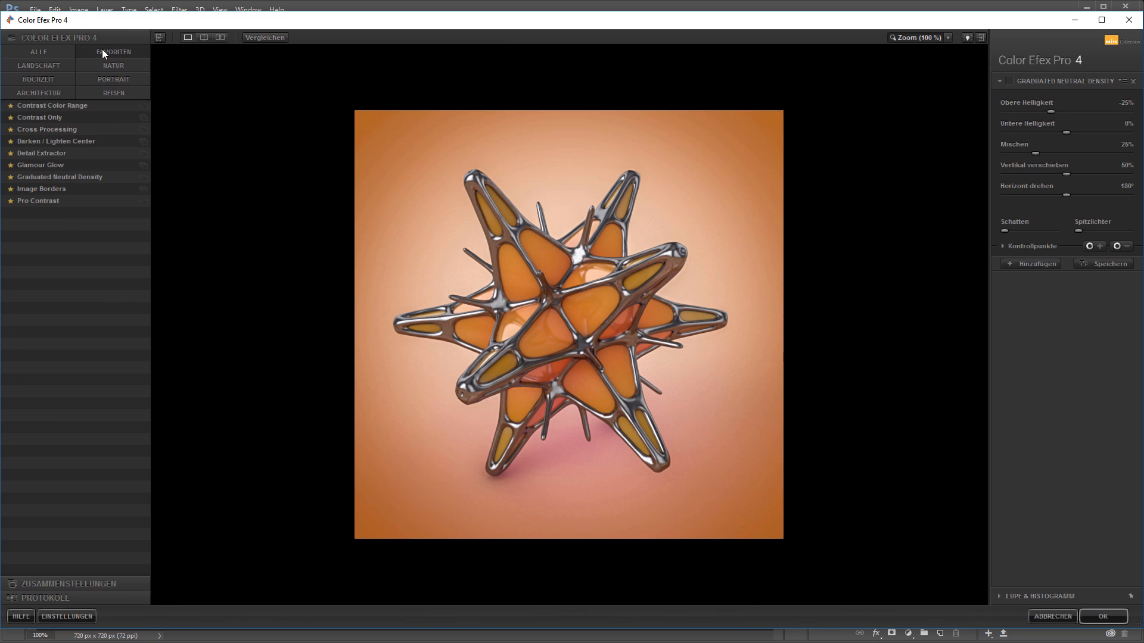
pyautogui.click(67, 105)
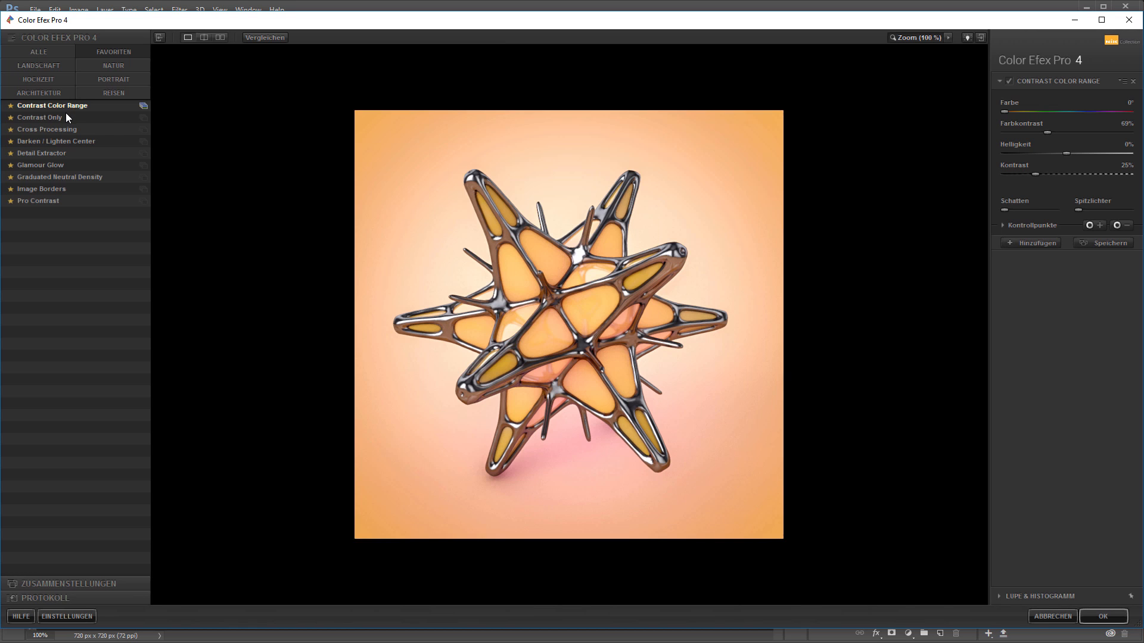
pyautogui.click(59, 116)
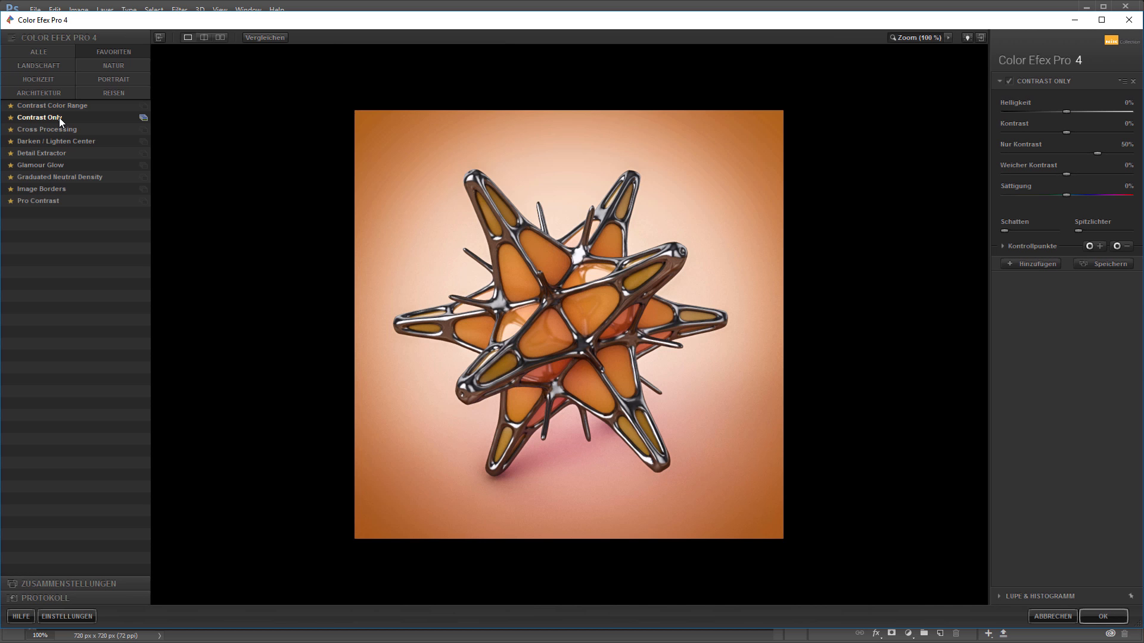
pyautogui.click(1010, 81)
pyautogui.click(1010, 80)
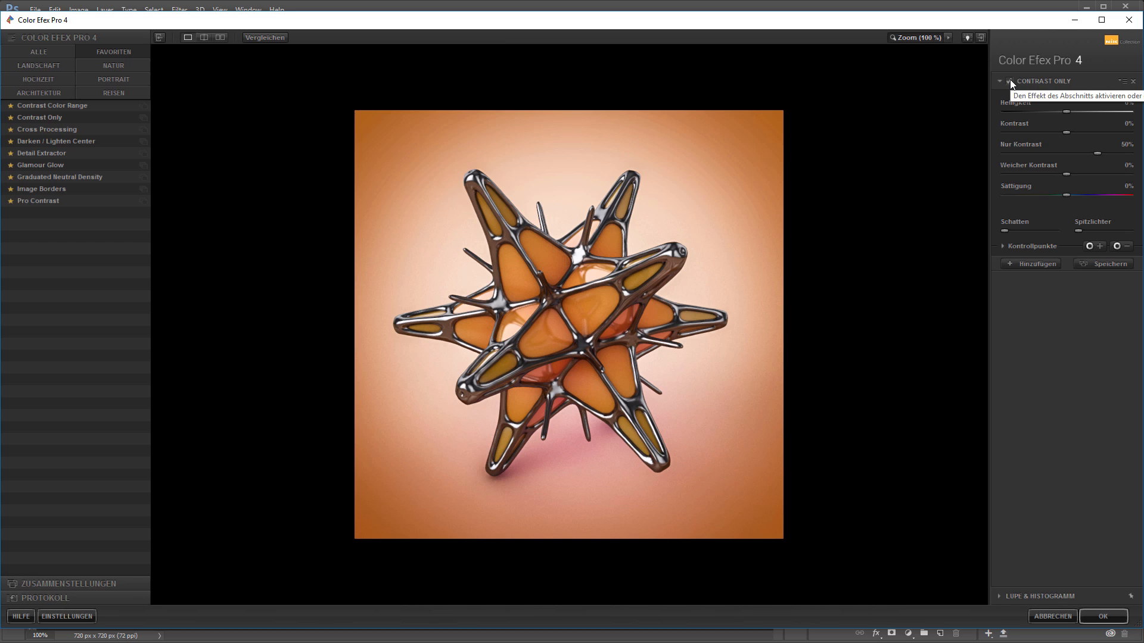
pyautogui.click(1010, 81)
pyautogui.click(1010, 81)
# Add Cross Processing as a second filter with Contrast Only switched off, and compare the image with and without it
pyautogui.click(1031, 264)
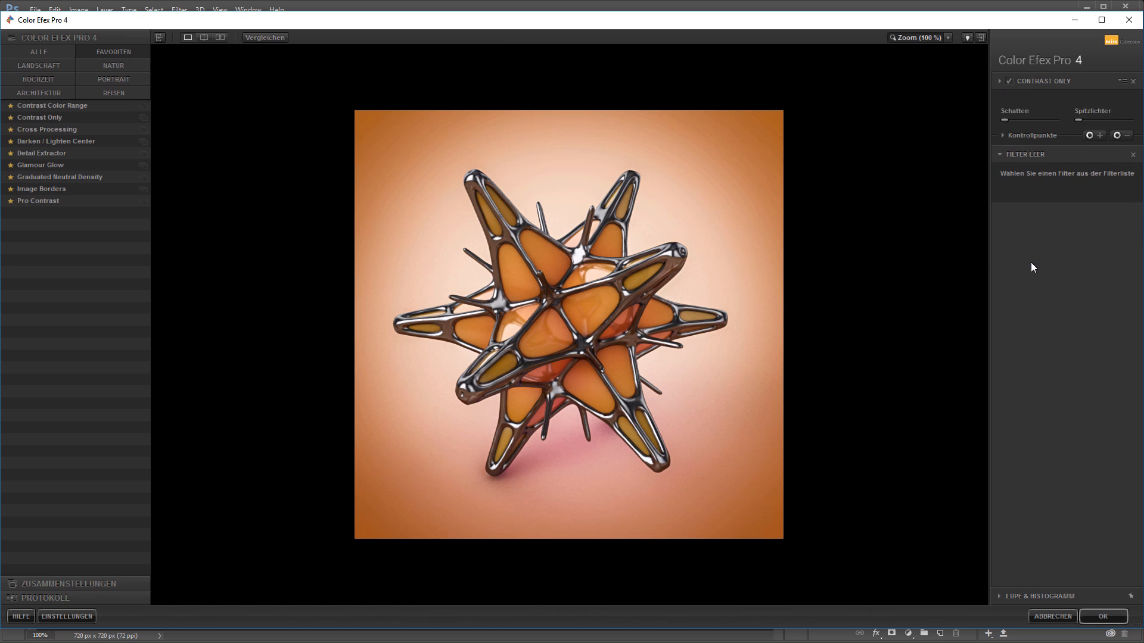
pyautogui.click(1008, 80)
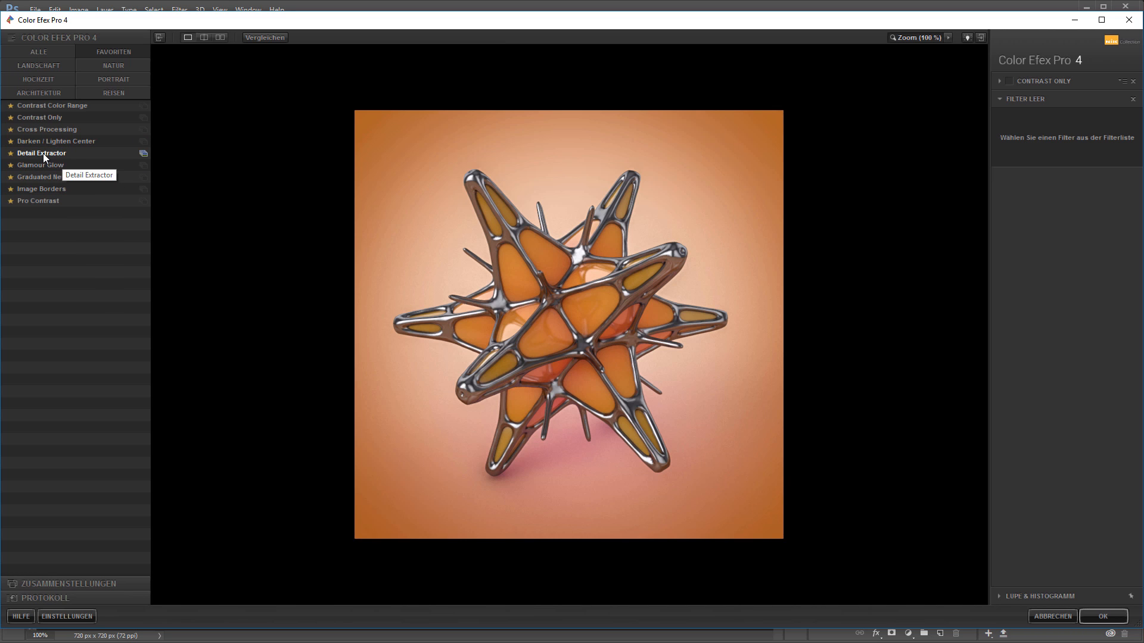
pyautogui.click(52, 130)
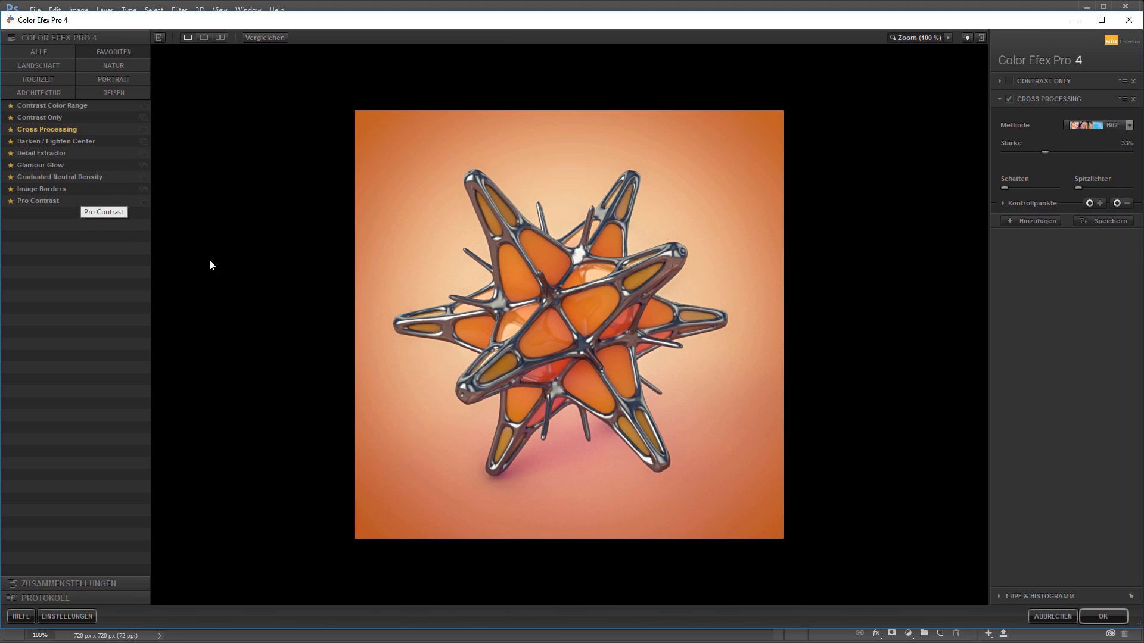
pyautogui.click(1008, 99)
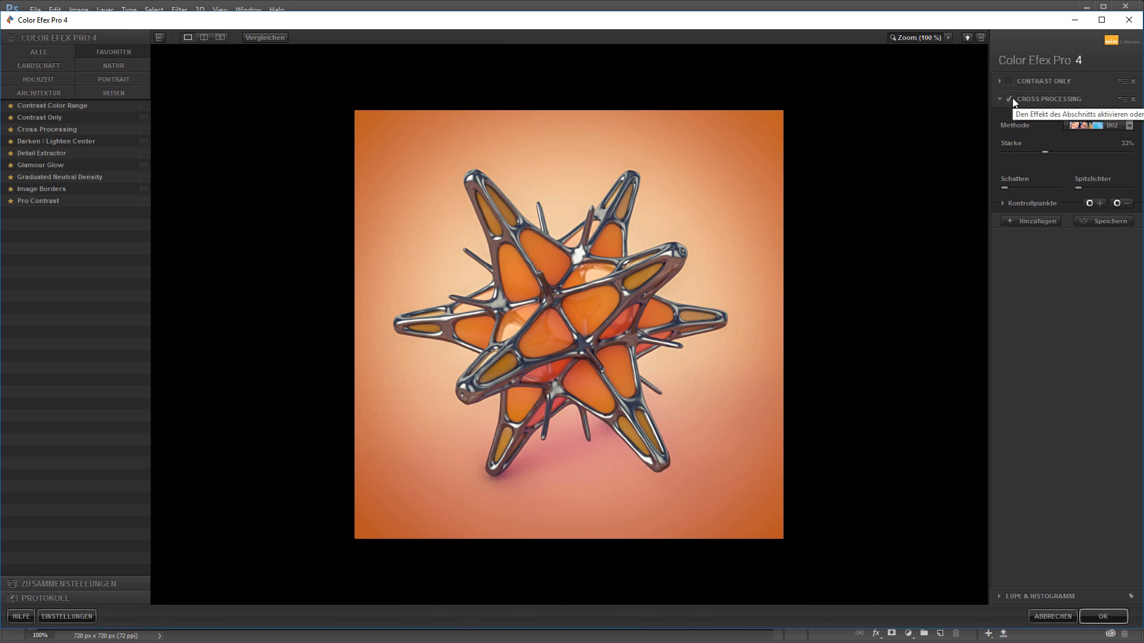
pyautogui.click(1011, 99)
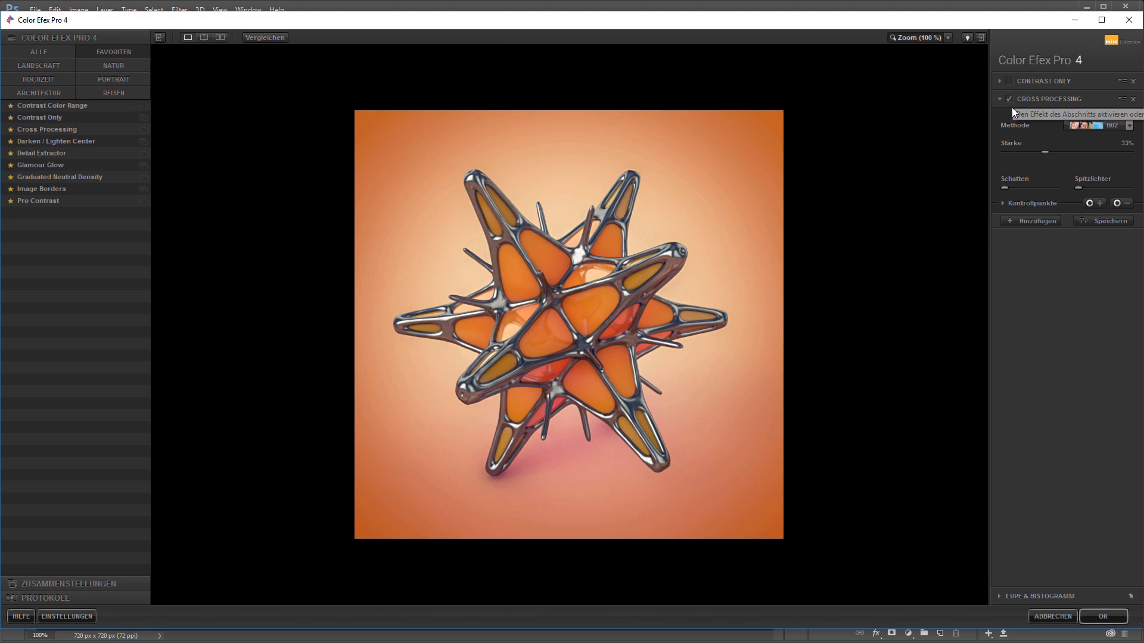
# Switch Contrast Only back on alongside Cross Processing and compare the image with and without it
pyautogui.click(1010, 81)
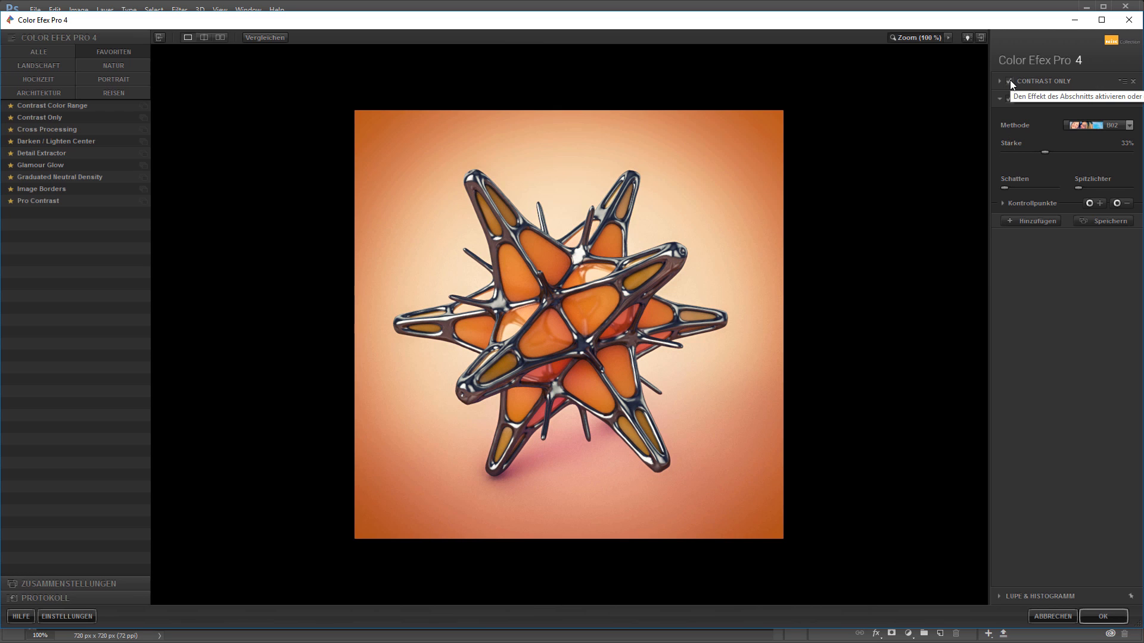
pyautogui.click(1010, 81)
pyautogui.click(1010, 81)
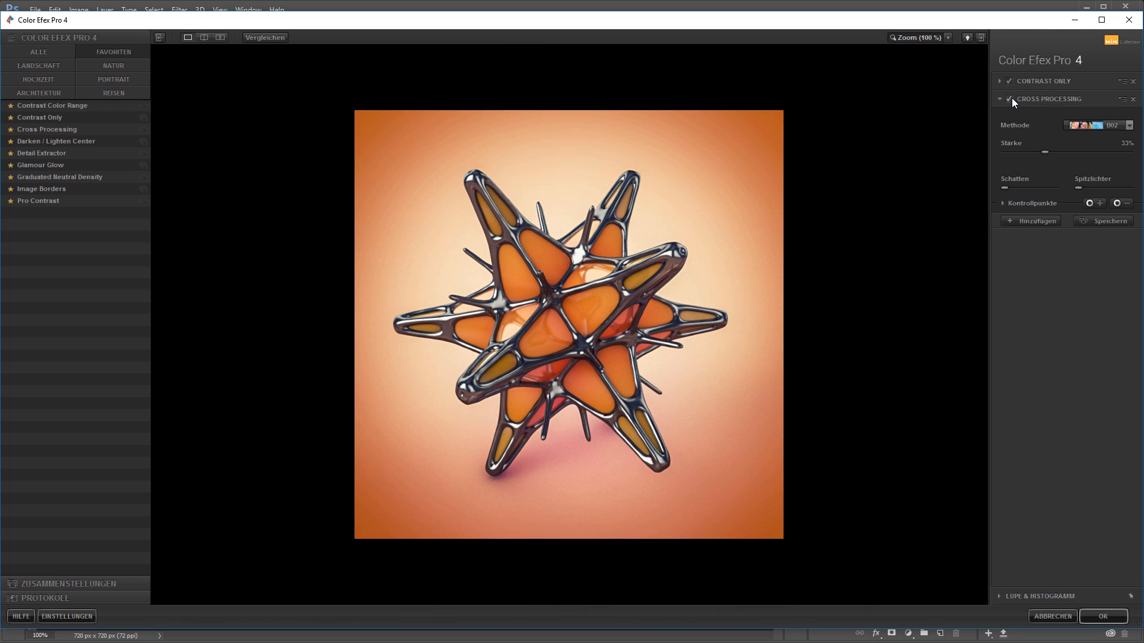
# Switch off Contrast Only, add Detail Extractor as a third filter, and compare the image with and without it
pyautogui.click(1010, 99)
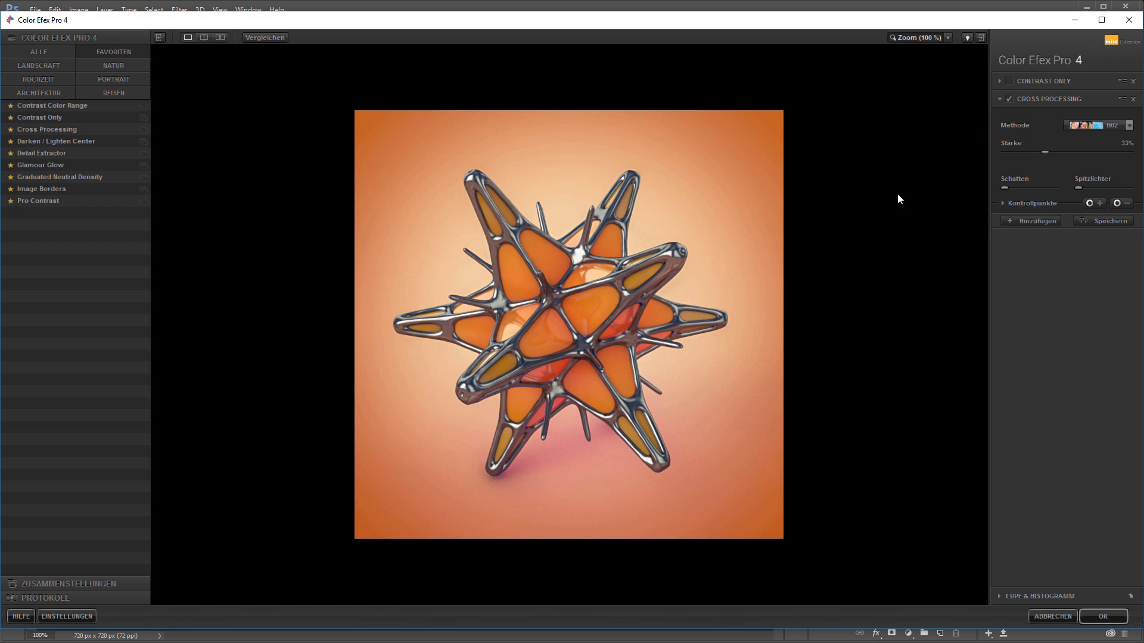
pyautogui.click(1034, 220)
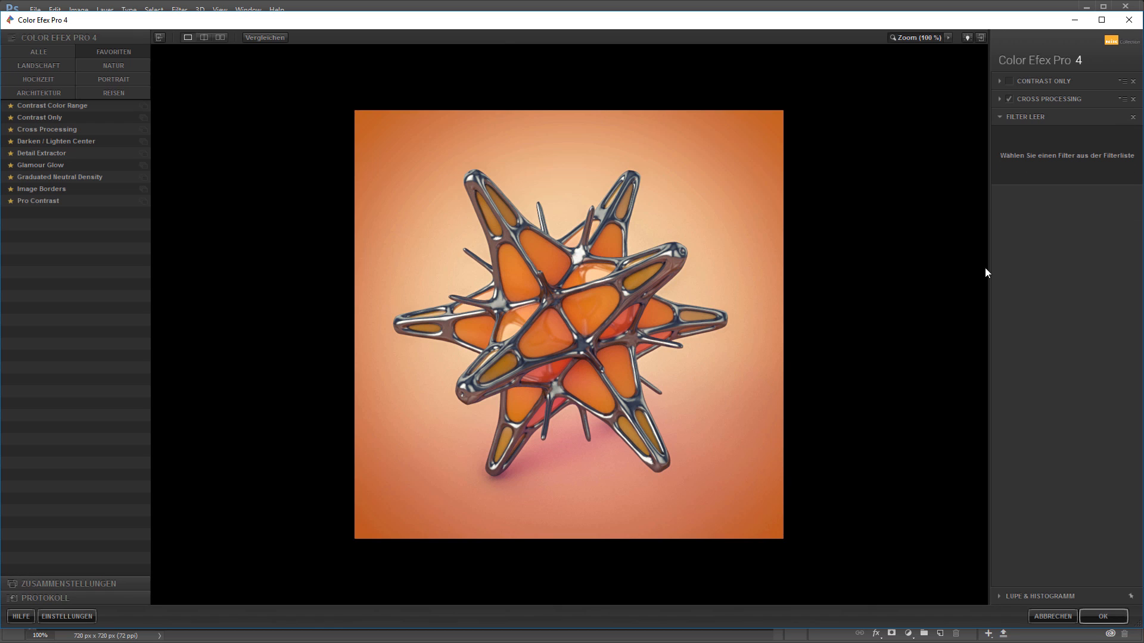
pyautogui.click(59, 155)
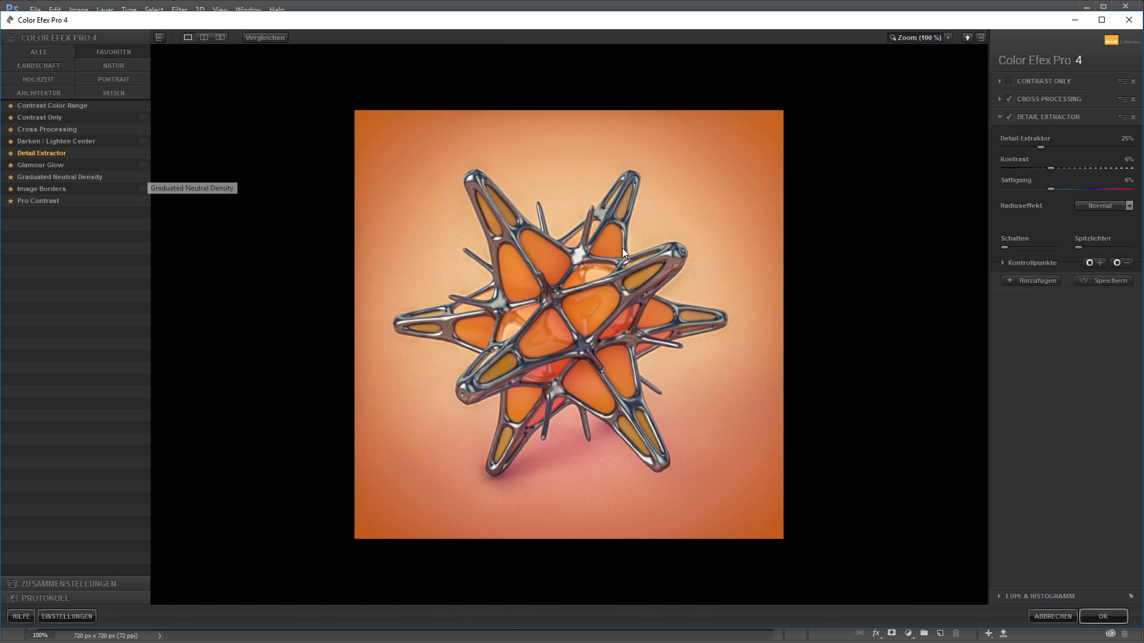
pyautogui.click(1009, 116)
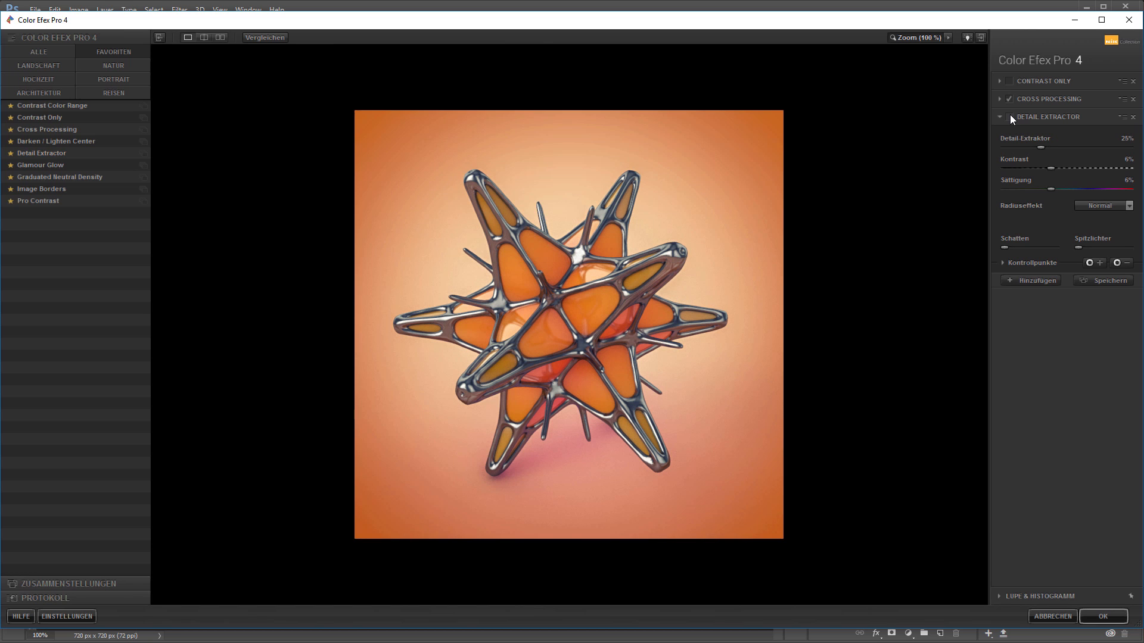
pyautogui.click(1009, 116)
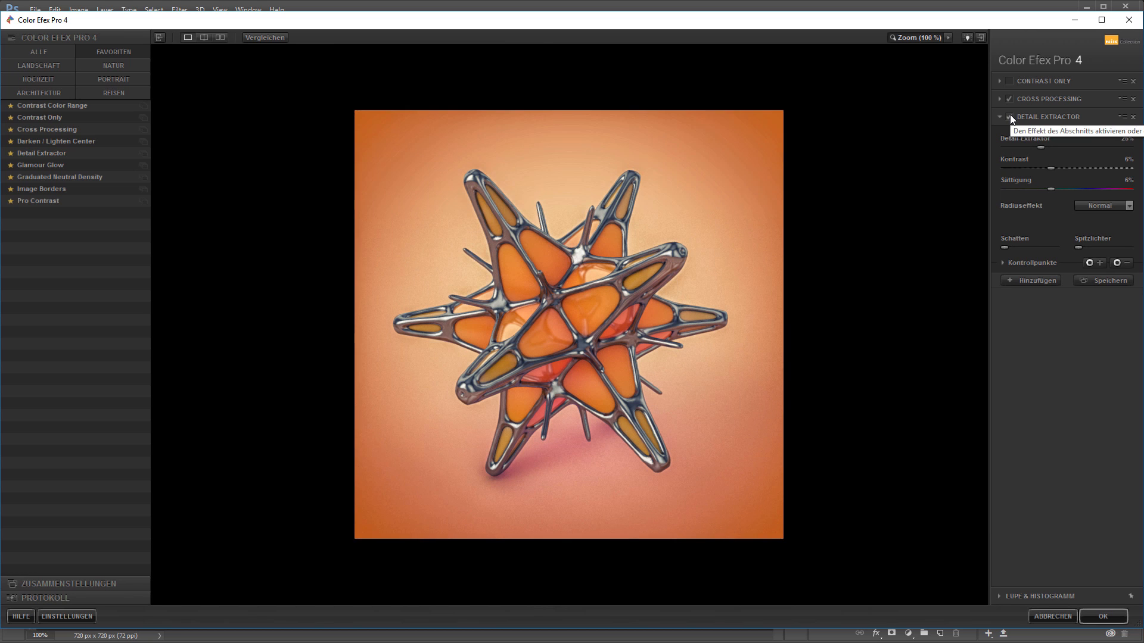
pyautogui.click(1009, 117)
pyautogui.click(1010, 117)
pyautogui.click(1010, 116)
pyautogui.click(1009, 117)
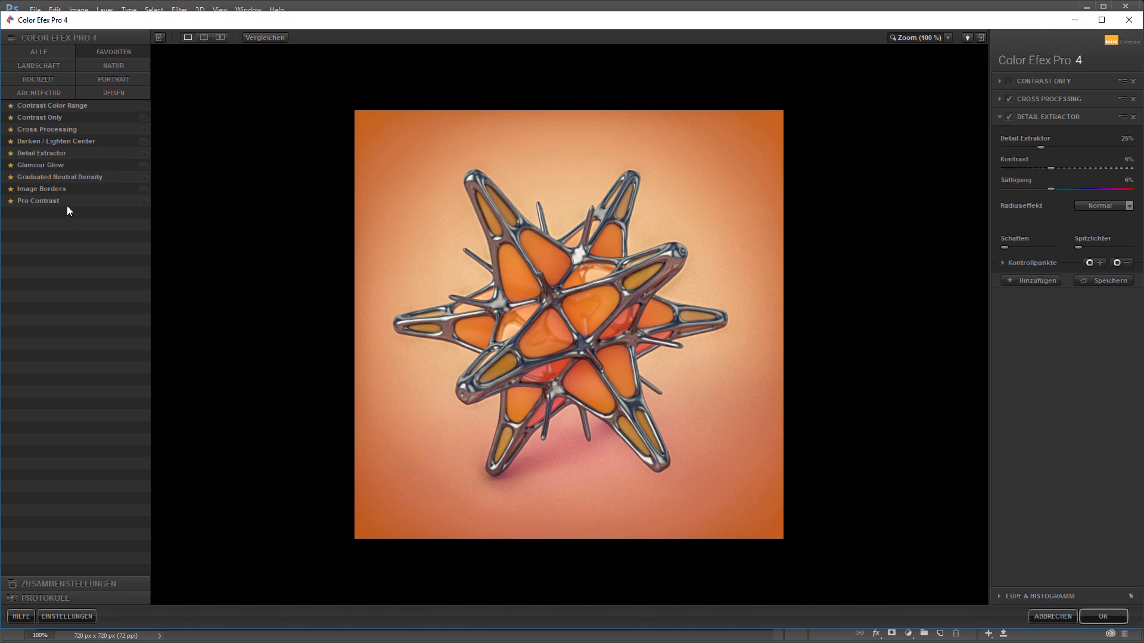
# Try Glamour Glow in place of Detail Extractor and compare the image with and without the glow
pyautogui.click(57, 169)
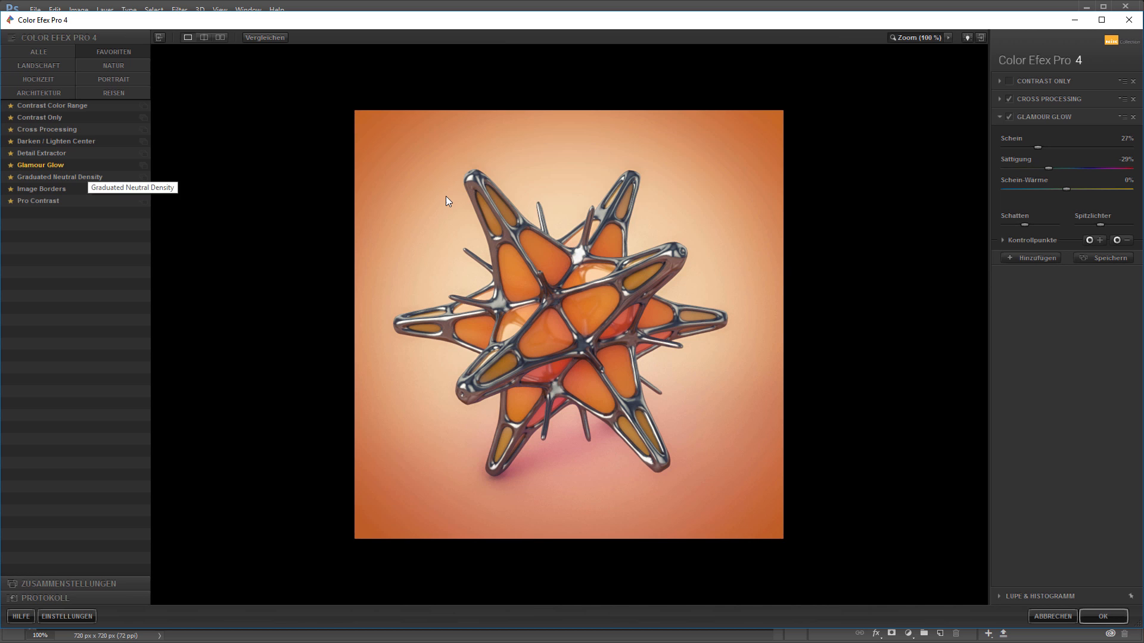
pyautogui.click(1009, 117)
pyautogui.click(1009, 117)
pyautogui.click(1009, 117)
pyautogui.click(1009, 117)
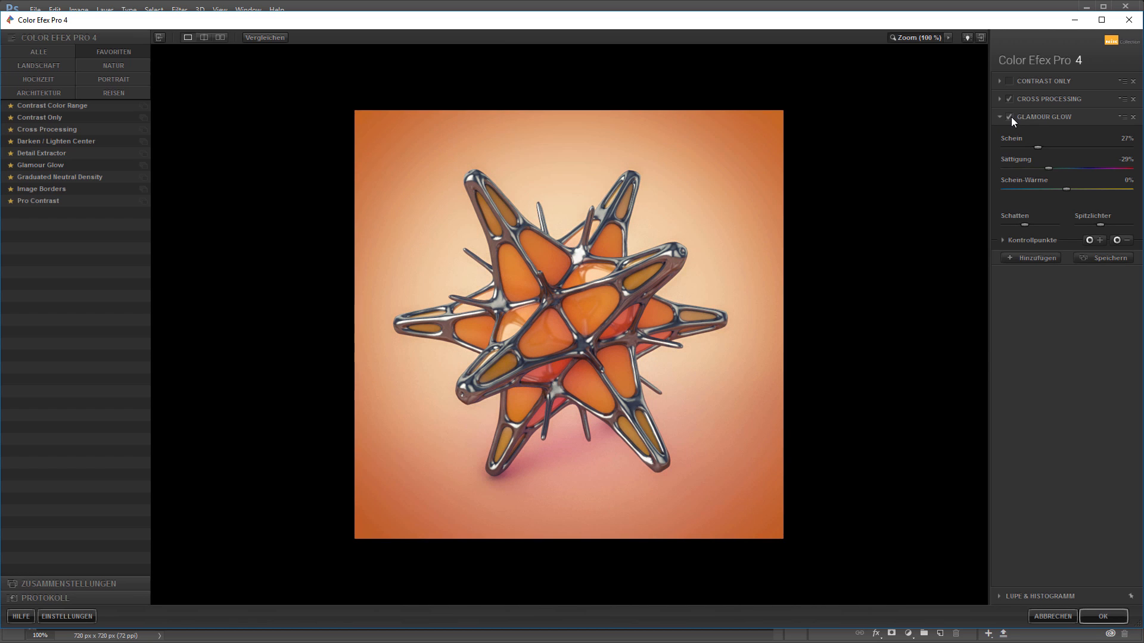
pyautogui.click(1010, 117)
pyautogui.click(1009, 117)
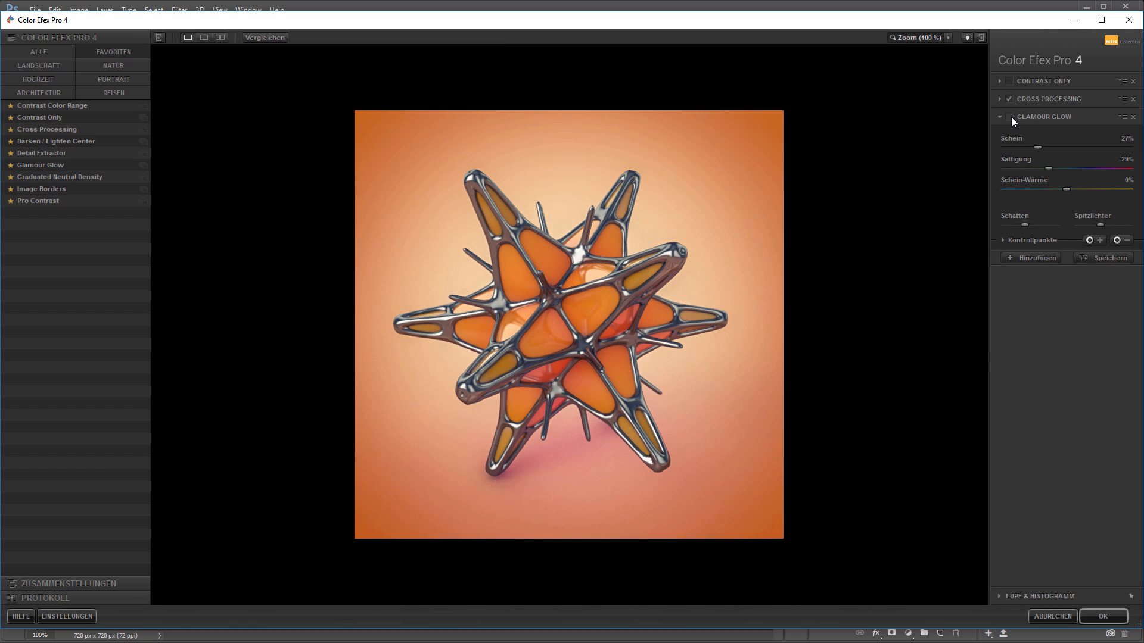
pyautogui.click(1009, 116)
pyautogui.click(1010, 117)
pyautogui.click(1009, 117)
pyautogui.click(1009, 117)
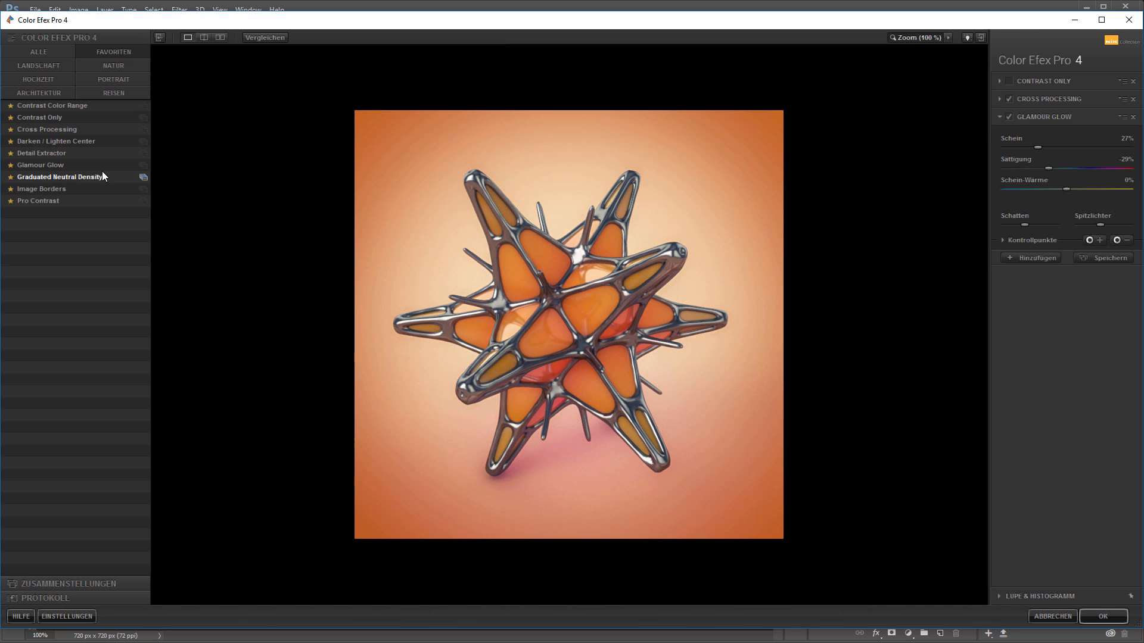
# Replace Glamour Glow with Graduated Neutral Density and compare the image with and without the effect
pyautogui.click(63, 177)
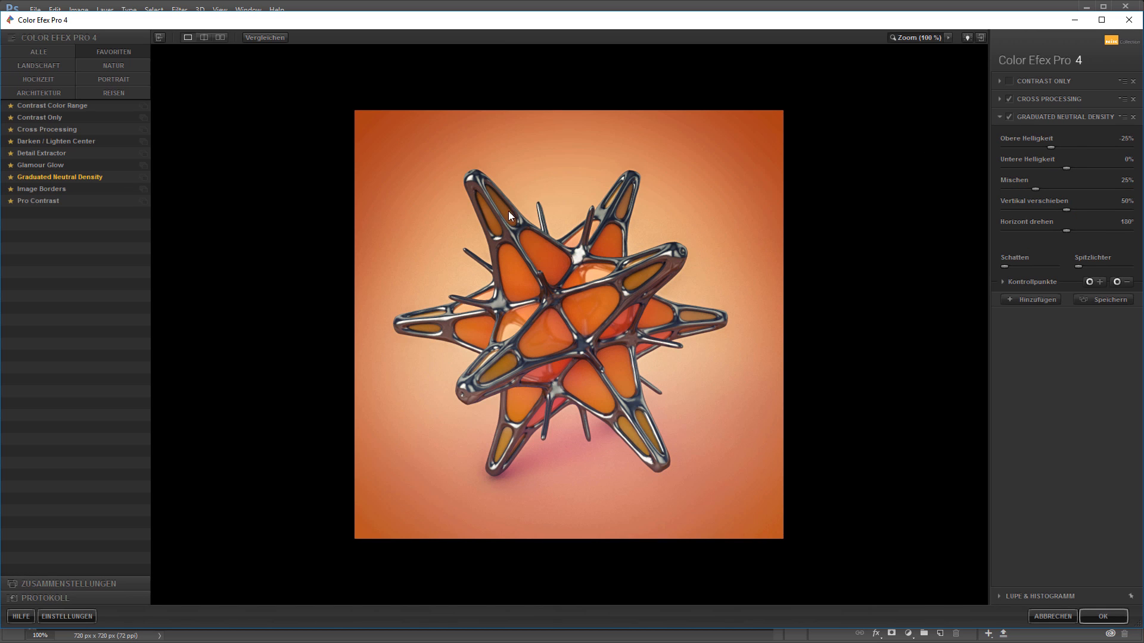
pyautogui.click(1011, 117)
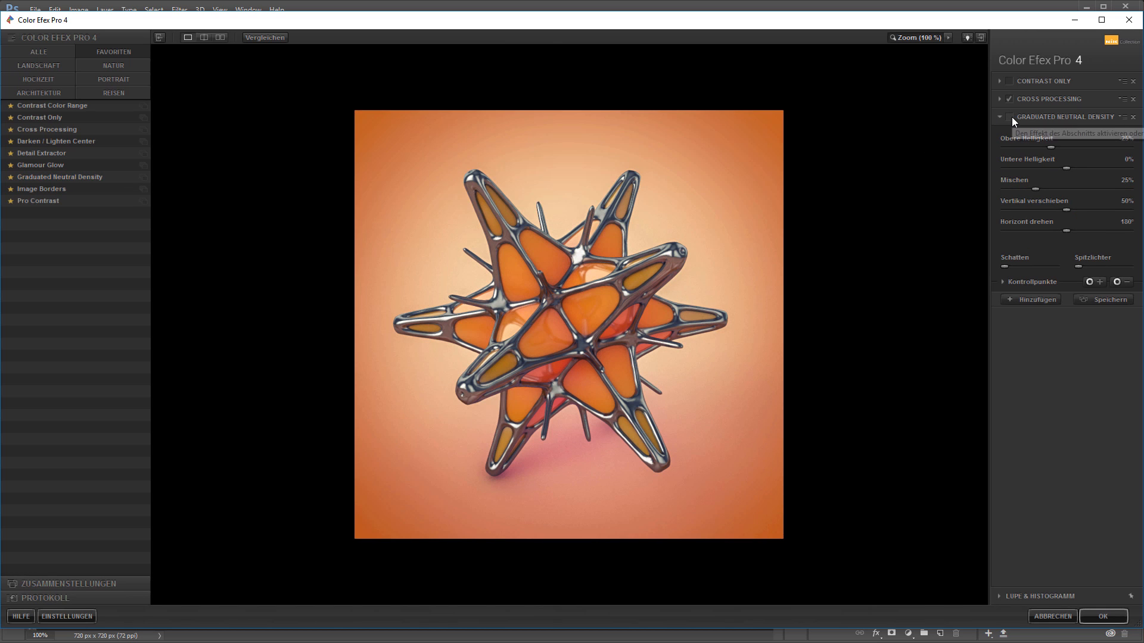
pyautogui.click(1011, 117)
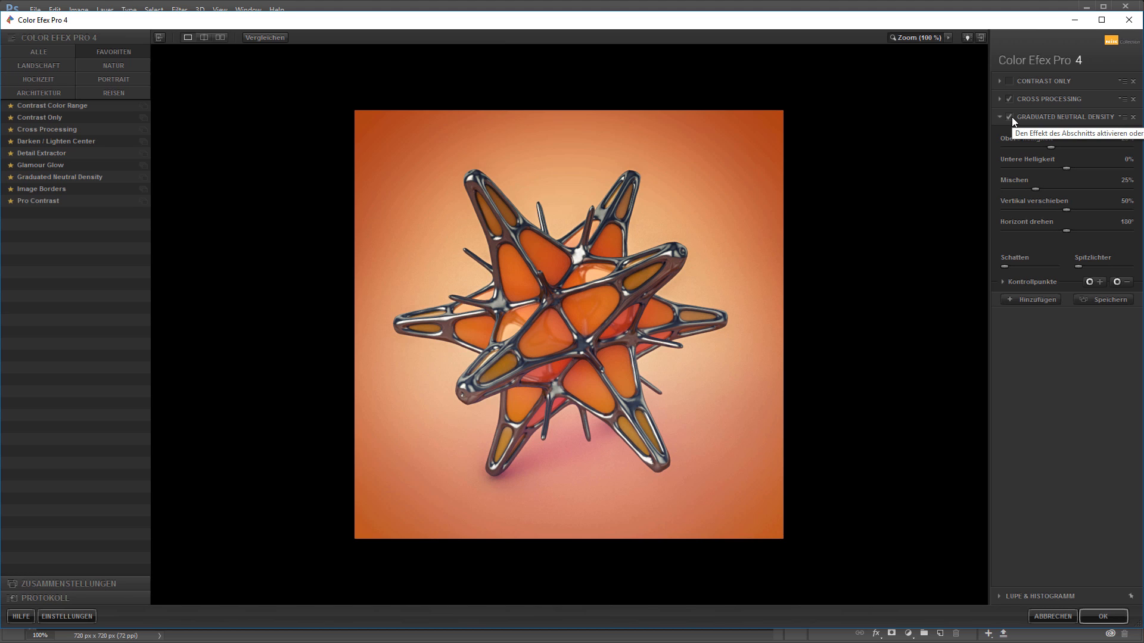
pyautogui.click(1011, 117)
pyautogui.click(1011, 117)
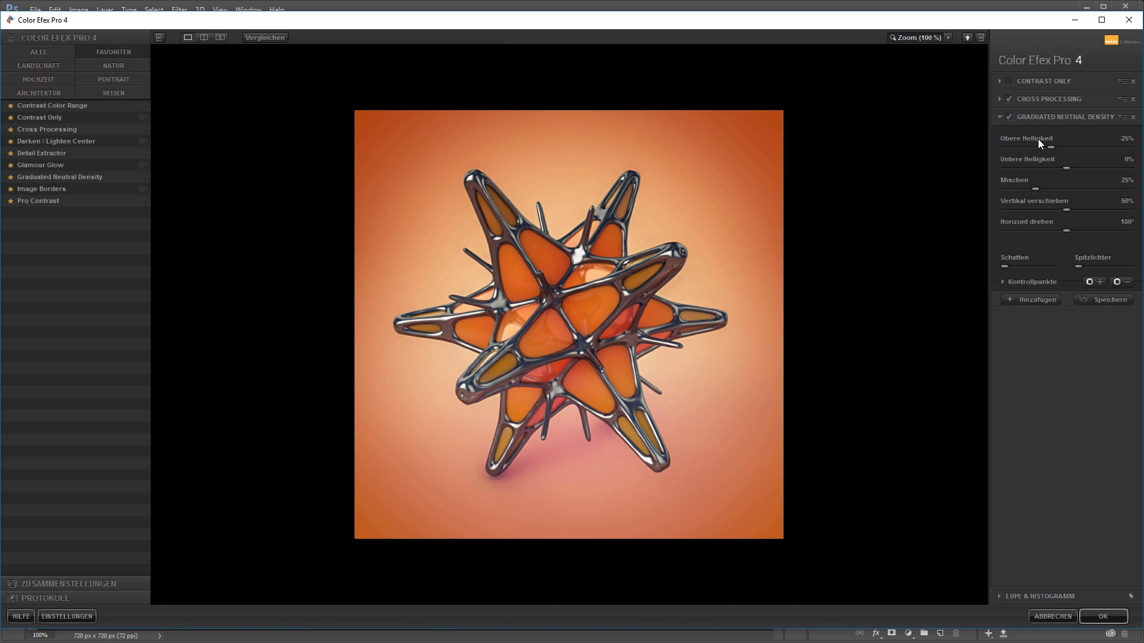
# Set the Graduated Neutral Density upper brightness (Obere Helligkeit) to -10% and compare the image with and without the filter
pyautogui.click(1126, 138)
pyautogui.write('-10')
pyautogui.press('Return')
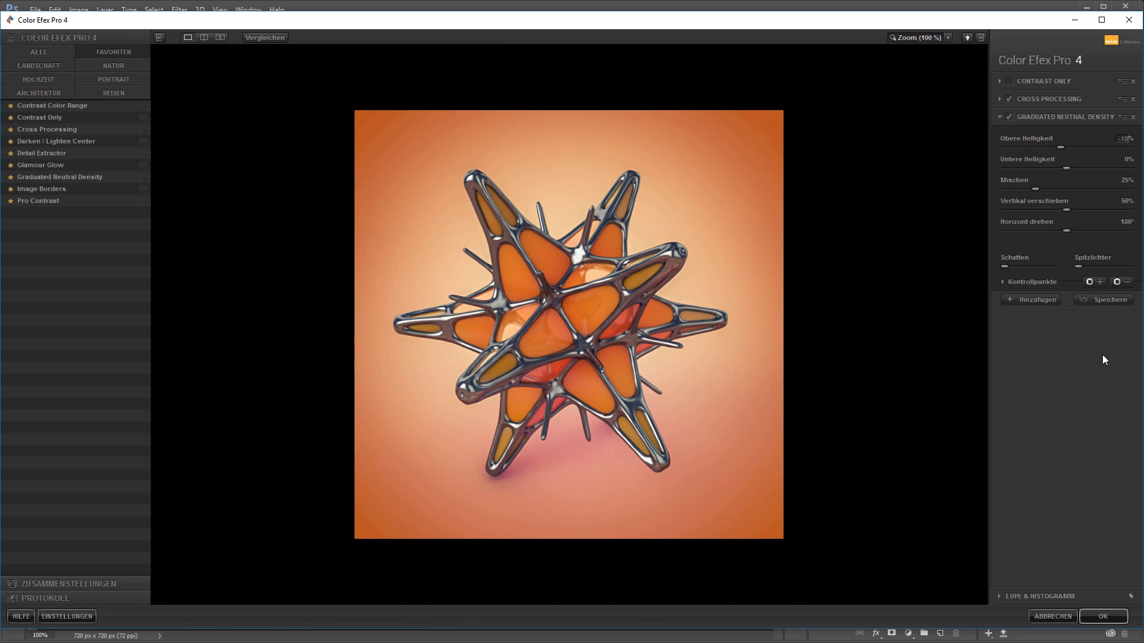
pyautogui.click(1009, 117)
pyautogui.click(1009, 116)
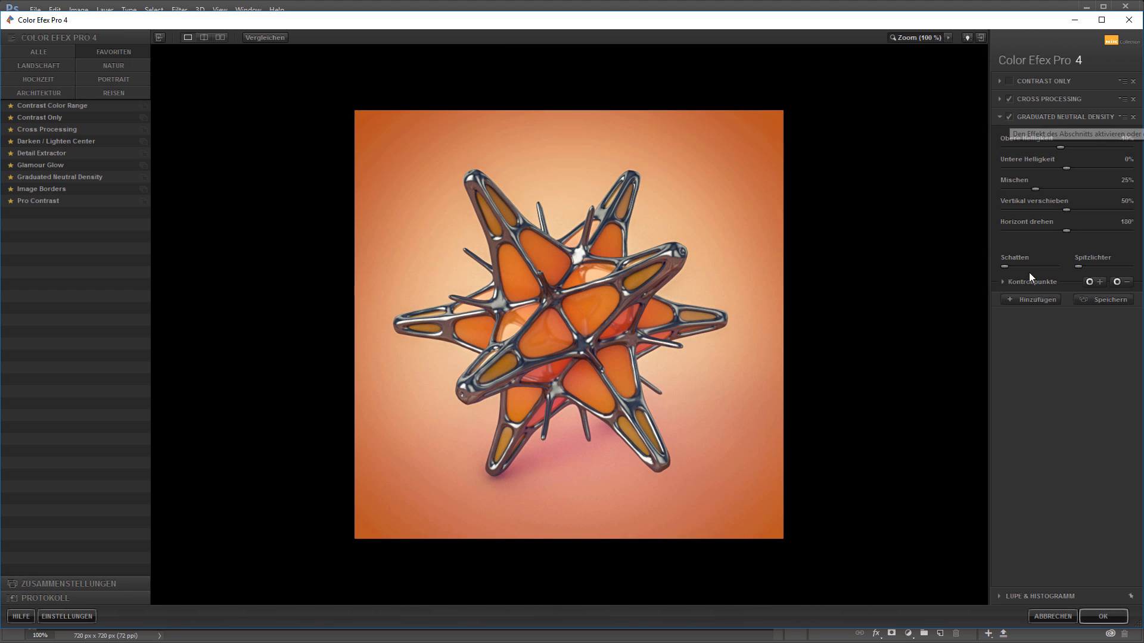
# Add Darken / Lighten Center as a fourth filter and compare the image with and without it
pyautogui.click(1035, 300)
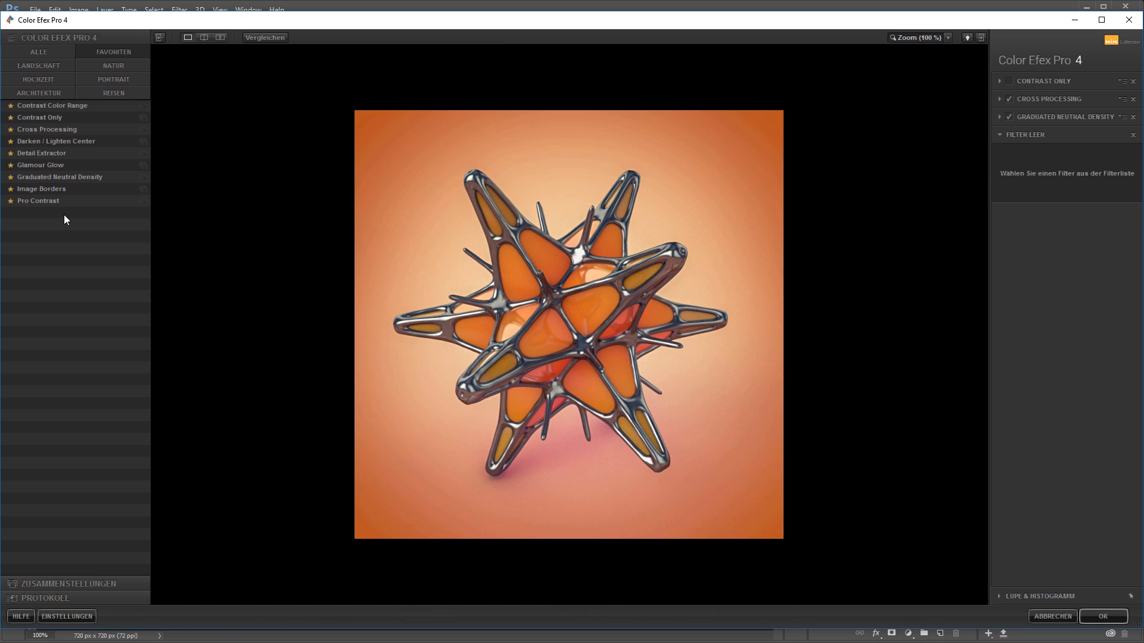
pyautogui.click(77, 141)
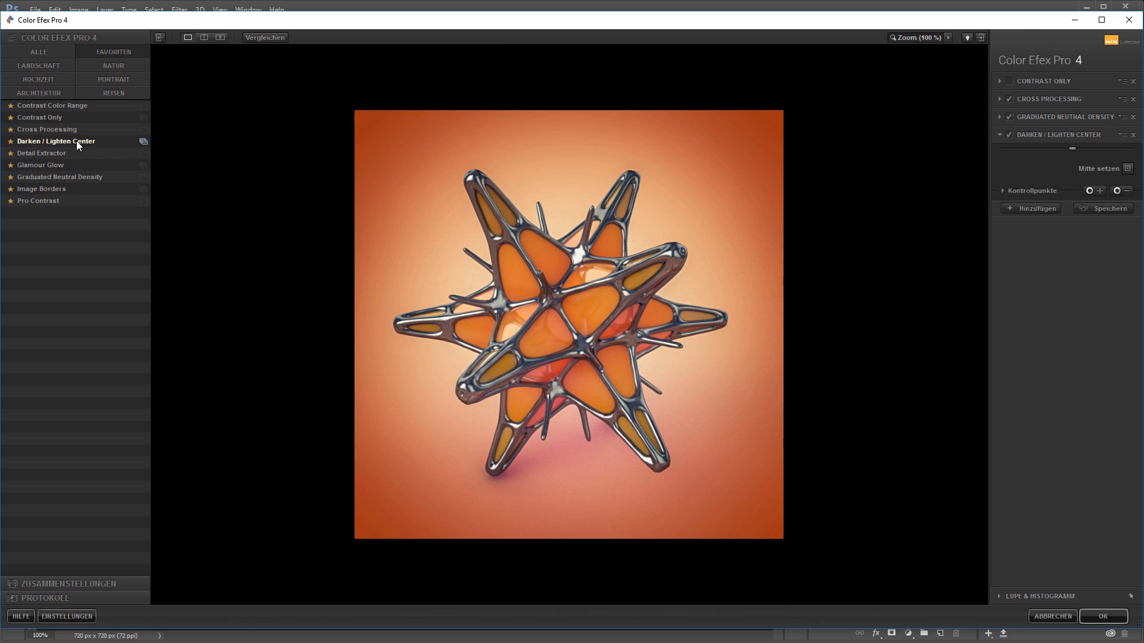
pyautogui.click(1008, 133)
pyautogui.click(1008, 134)
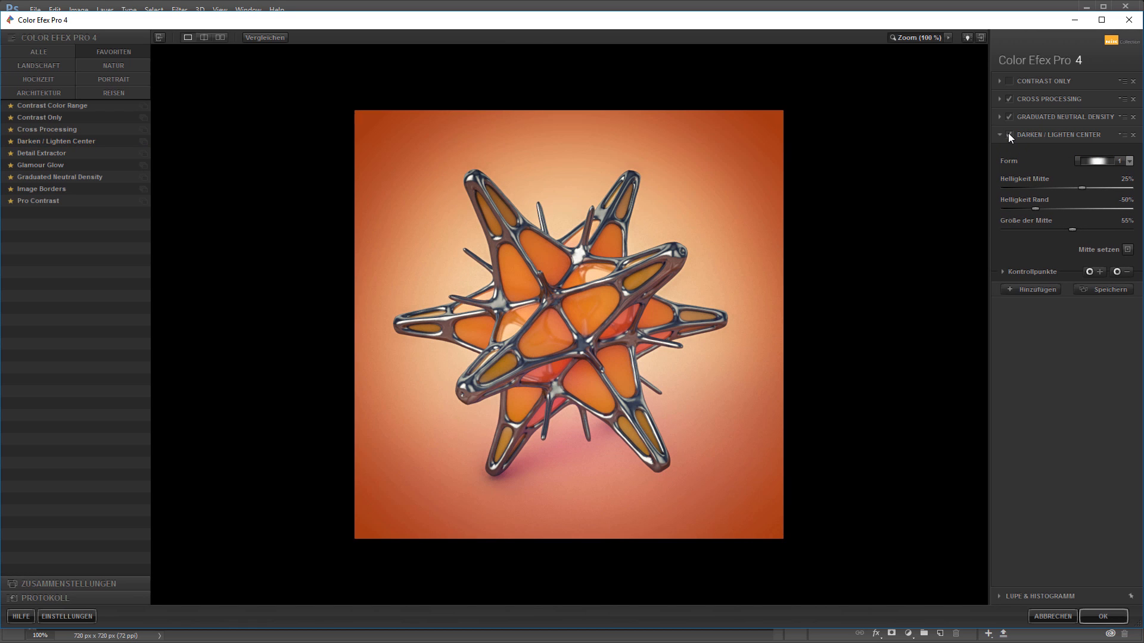
pyautogui.click(1008, 135)
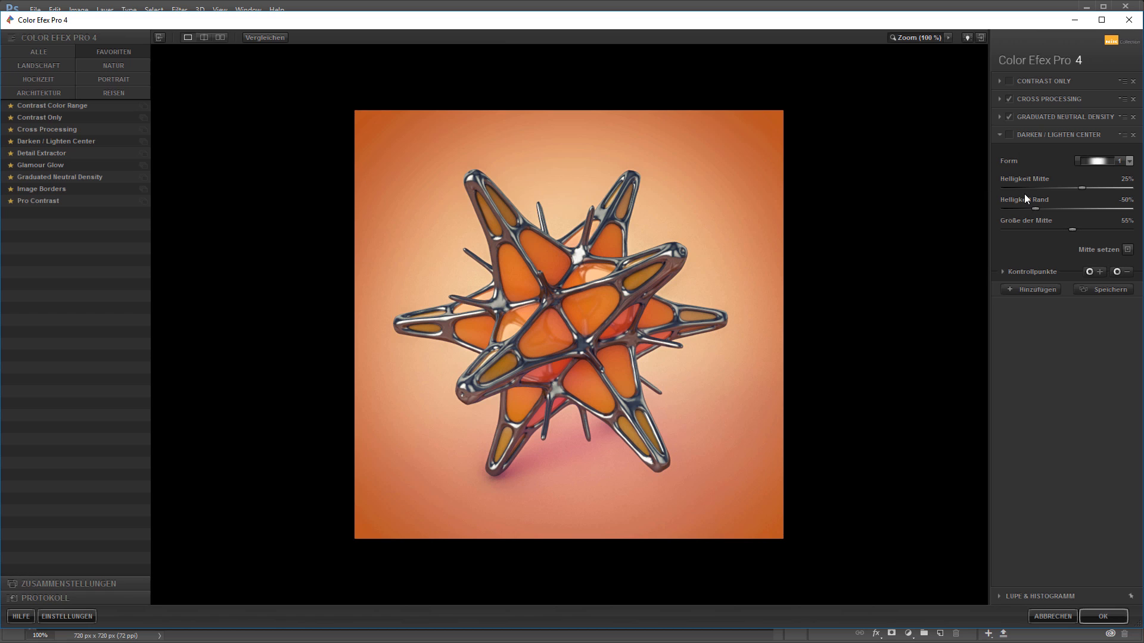
pyautogui.click(1009, 134)
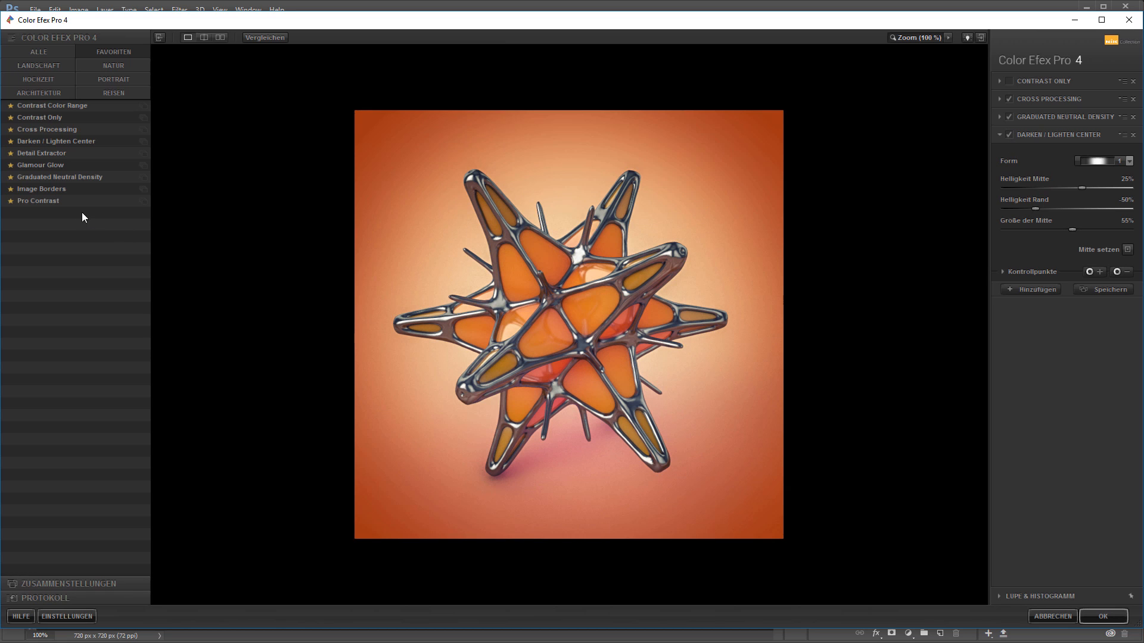
# Replace Darken / Lighten Center with Pro Contrast, setting Kontrast korrigieren to 33% and Dynamischer Kontrast to 11%
pyautogui.click(44, 202)
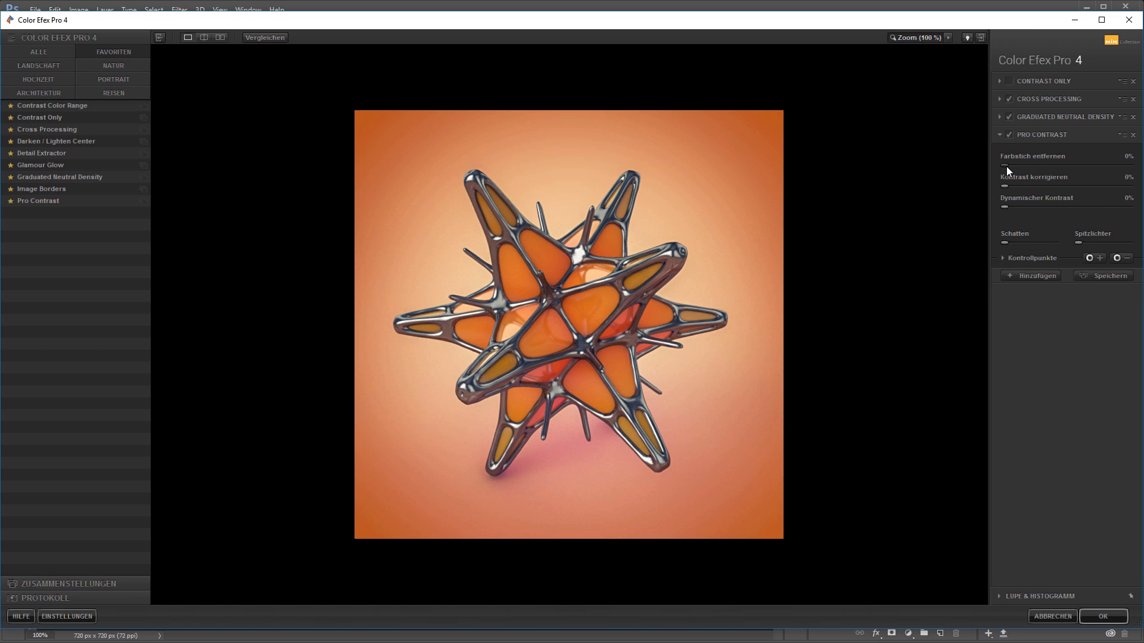
pyautogui.moveTo(1051, 166); pyautogui.dragTo(1086, 164)
pyautogui.moveTo(1005, 187); pyautogui.dragTo(1046, 192)
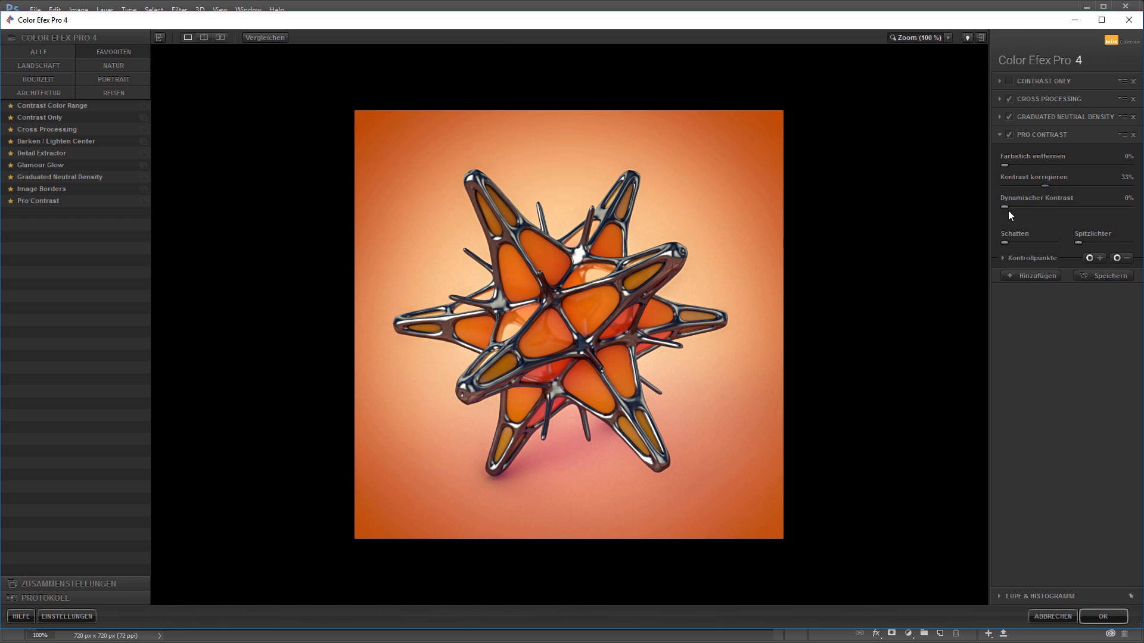
pyautogui.moveTo(1043, 208)
pyautogui.mouseDown()
pyautogui.moveTo(1081, 210)
pyautogui.moveTo(1024, 216)
pyautogui.mouseUp()
# Add an empty fifth filter slot with all filters listed, and compare the image with Contrast Only on and off, leaving it off
pyautogui.click(54, 55)
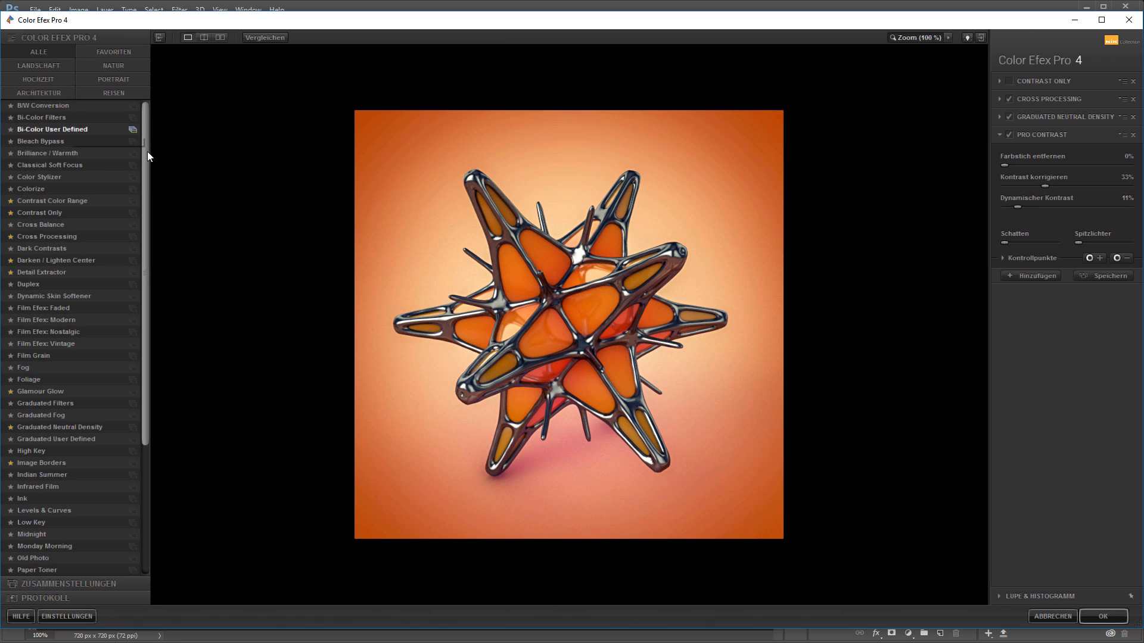
pyautogui.click(1031, 276)
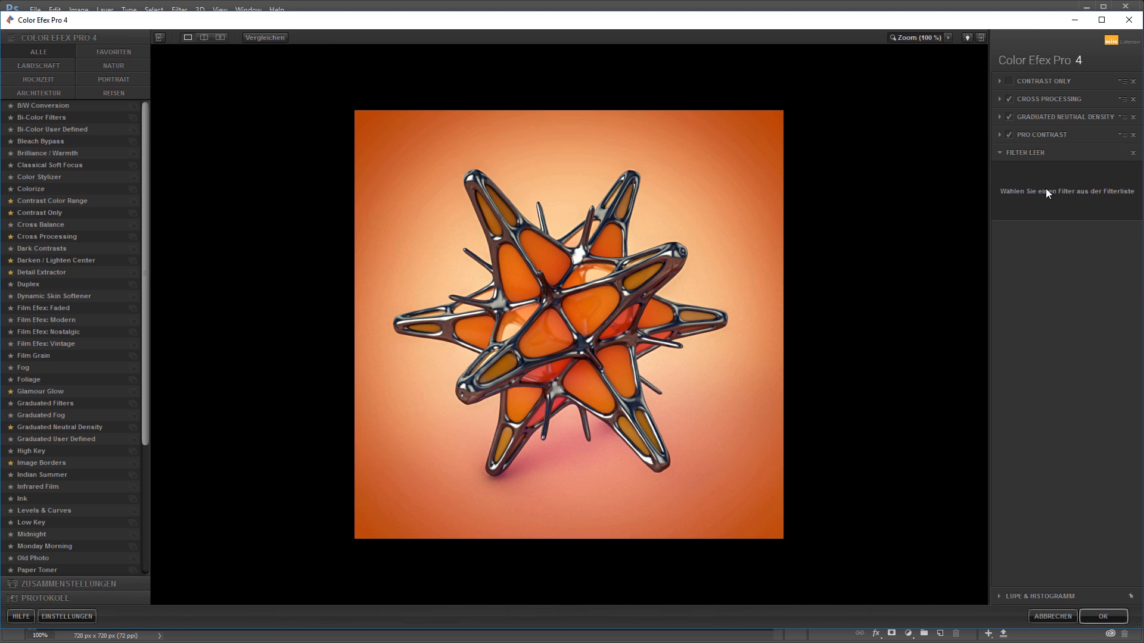
pyautogui.click(1010, 81)
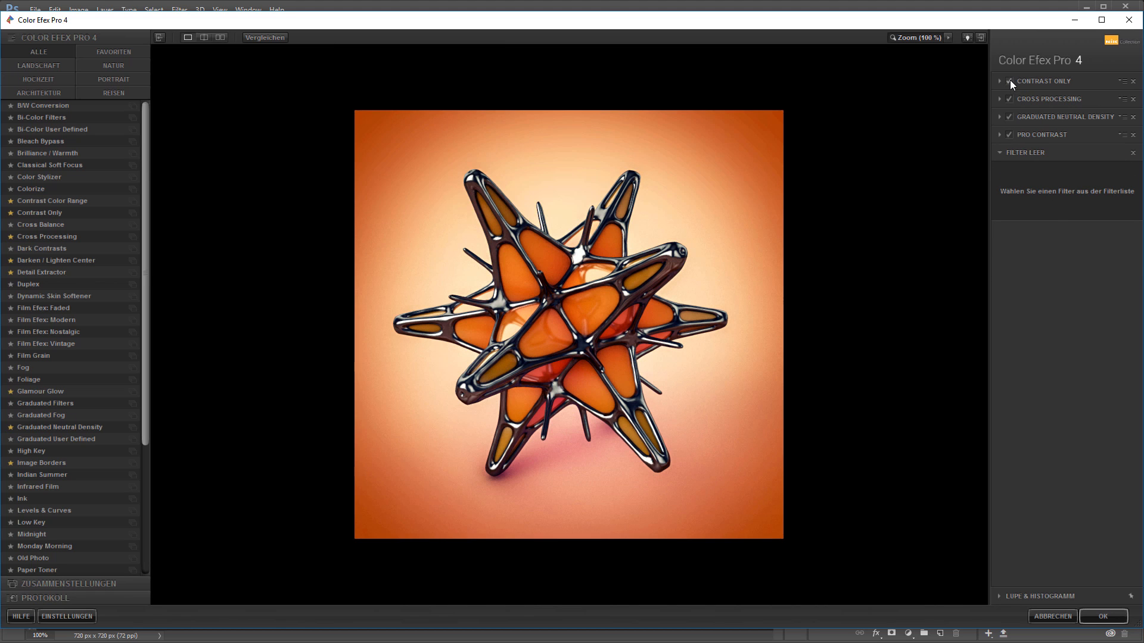
pyautogui.click(1009, 80)
pyautogui.click(1010, 80)
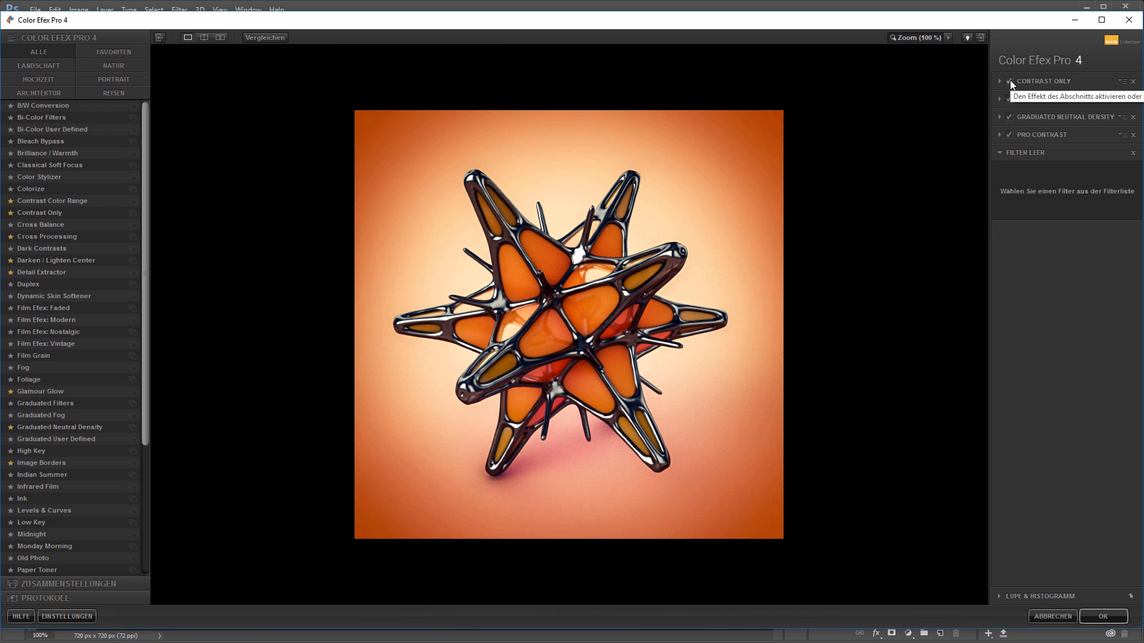
pyautogui.click(1010, 80)
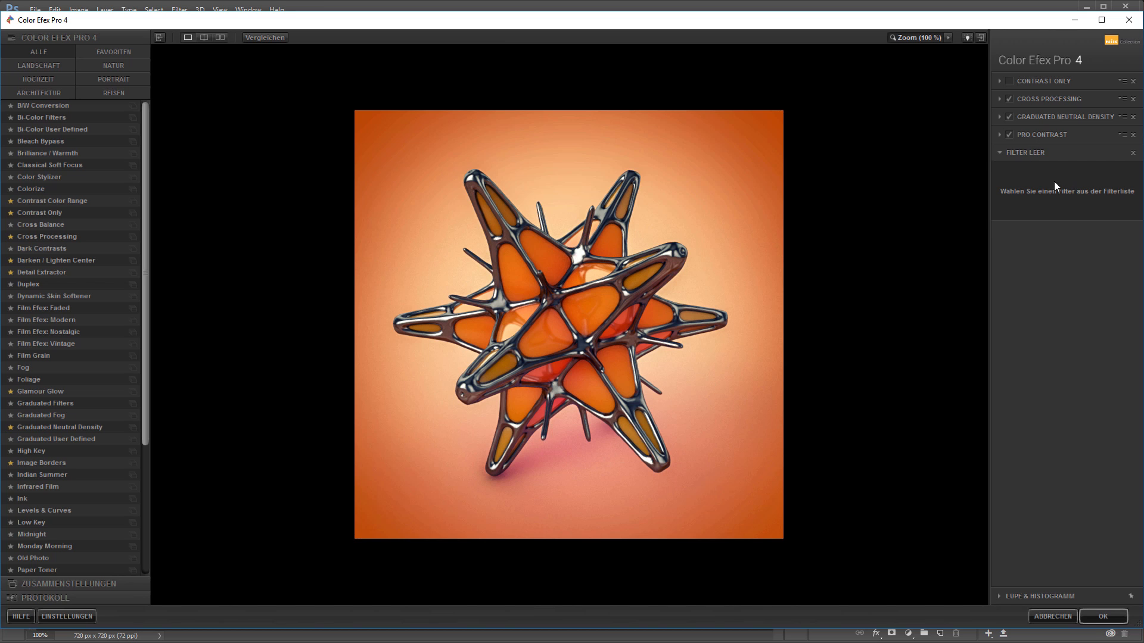
# Try Bi-Color Filters, Bi-Color User Defined, Bleach Bypass, Brilliance / Warmth, Classical Soft Focus and Color Stylizer one after another as the fifth filter
pyautogui.click(44, 117)
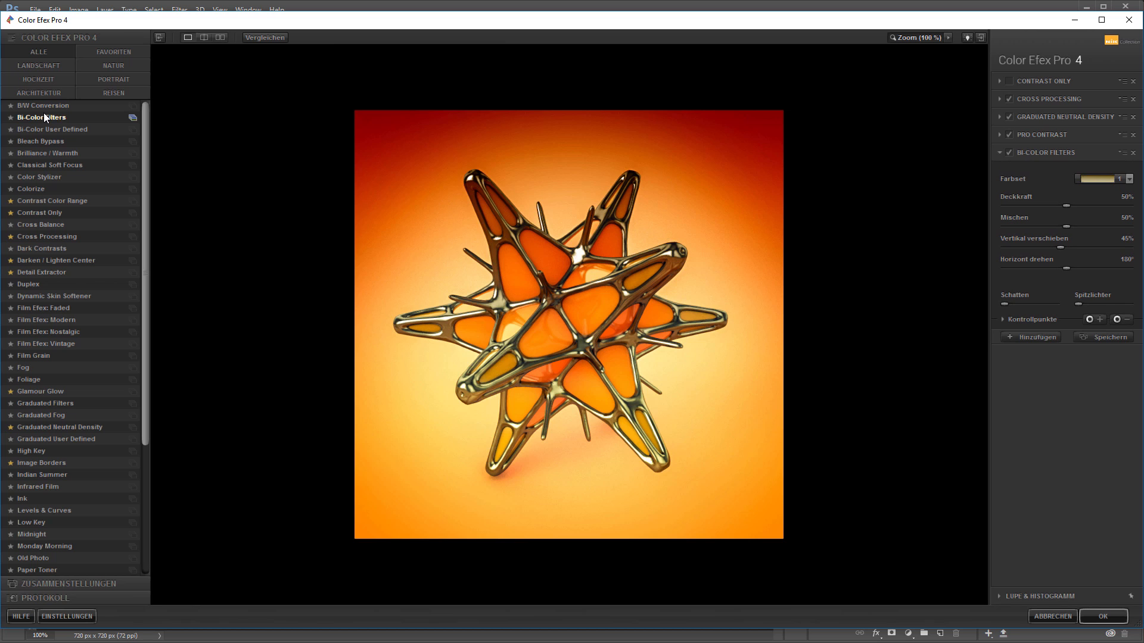
pyautogui.press('Down')
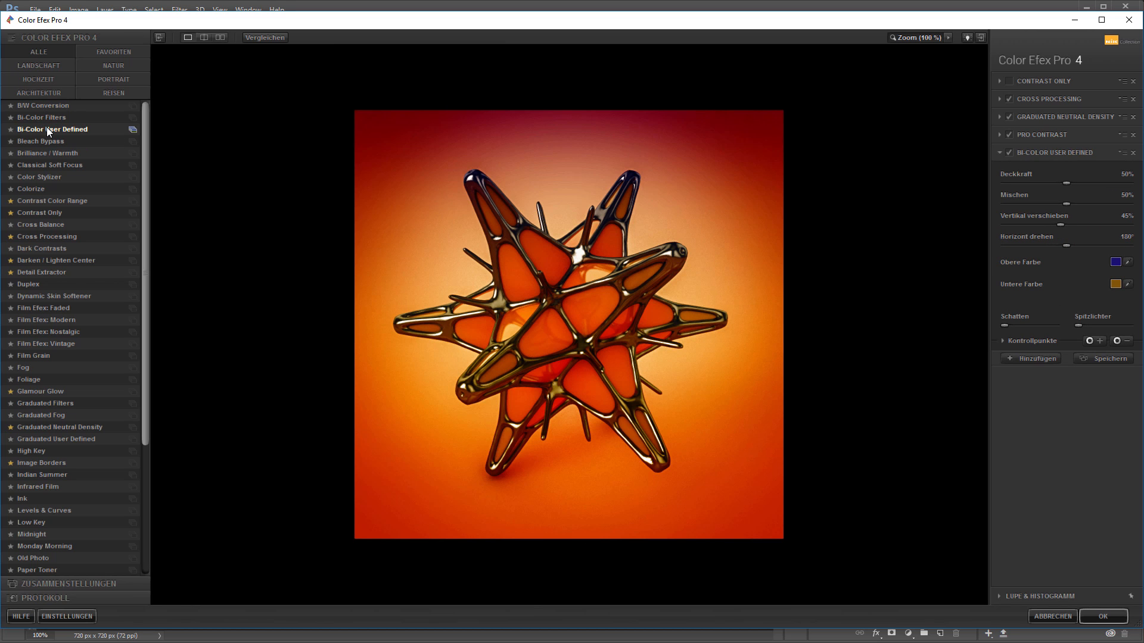
pyautogui.press('Down')
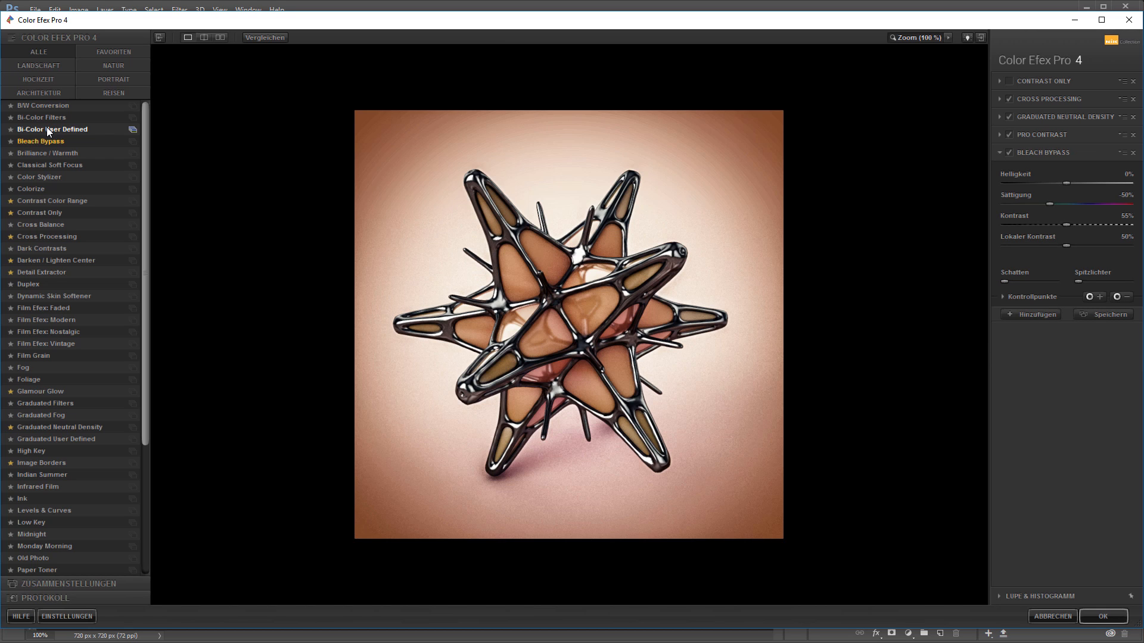
pyautogui.press('Down')
pyautogui.press('Down')
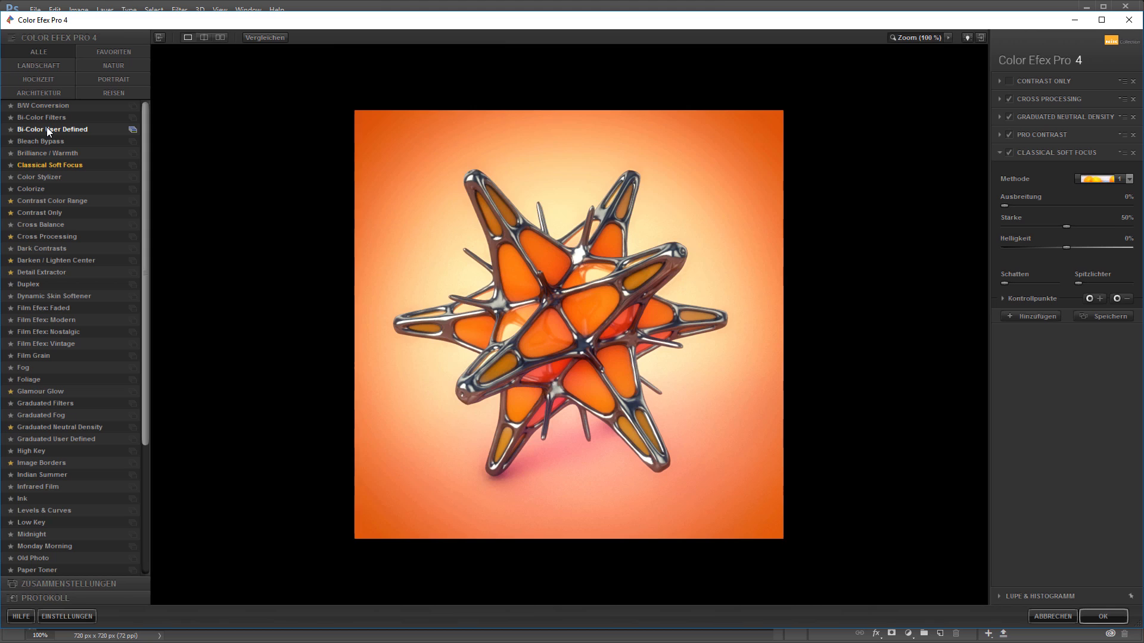
pyautogui.click(34, 177)
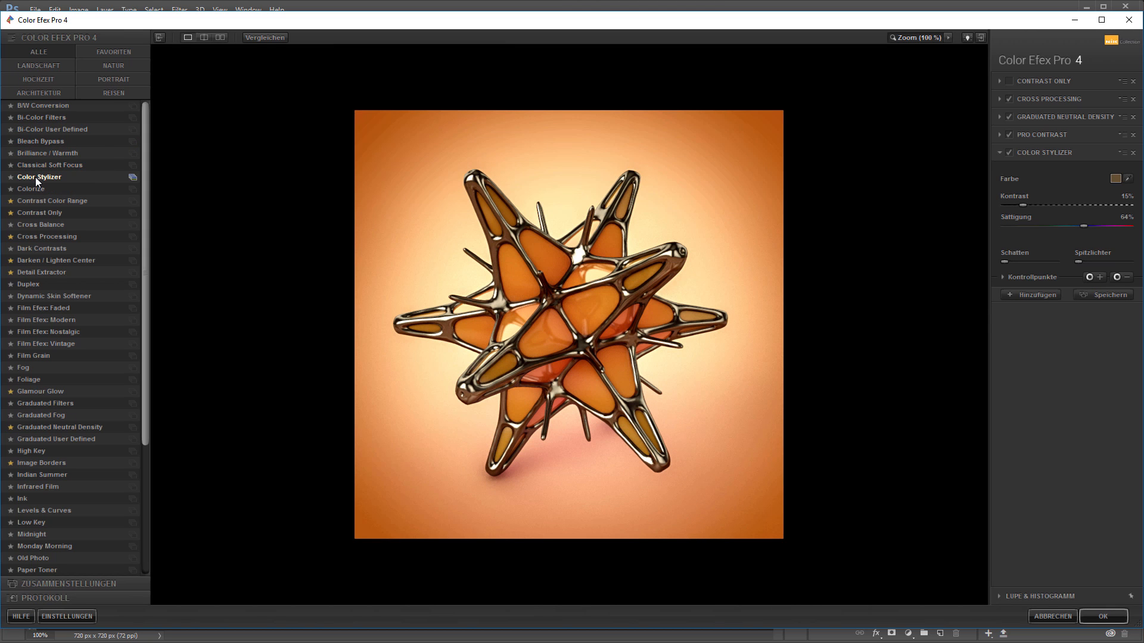
# Replace Color Stylizer with Cross Balance using Tungsten To Daylight (2), and compare the image with and without it
pyautogui.click(56, 188)
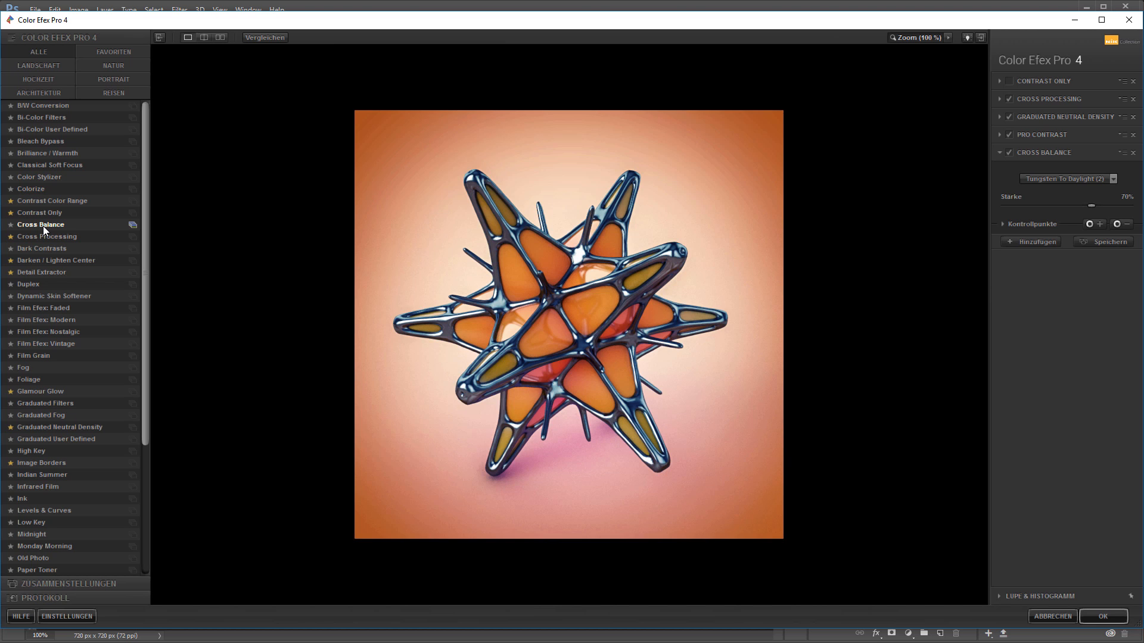
pyautogui.click(1011, 149)
pyautogui.click(1012, 149)
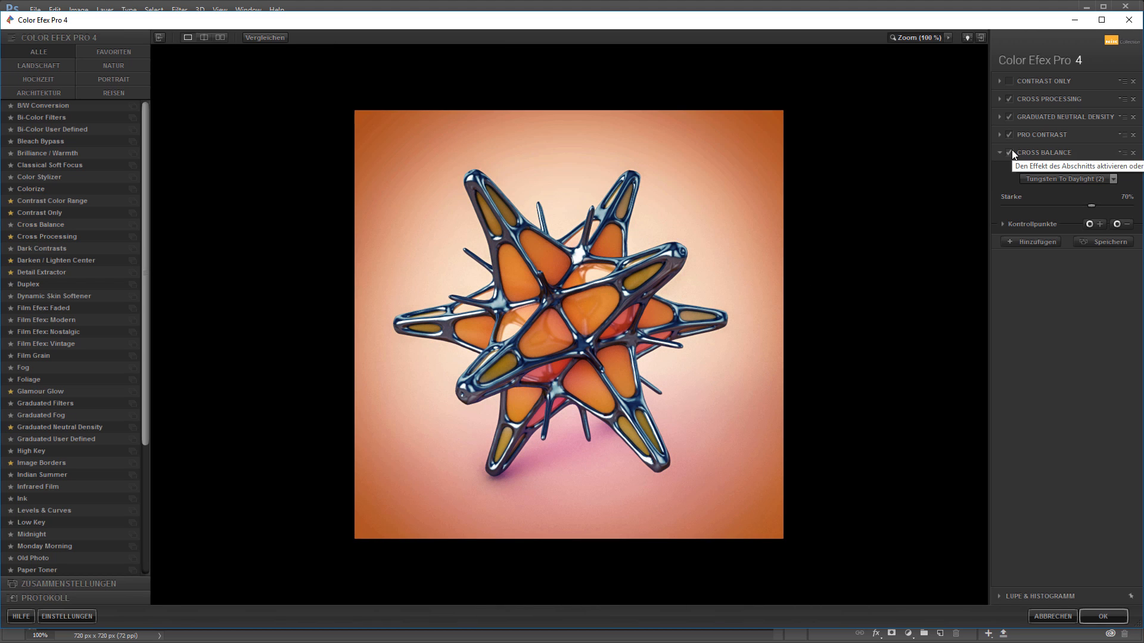
# Compare the image with and without Cross Balance, and try Foliage, Pastel and Photo Stylizer in its place as the fifth filter
pyautogui.click(1011, 150)
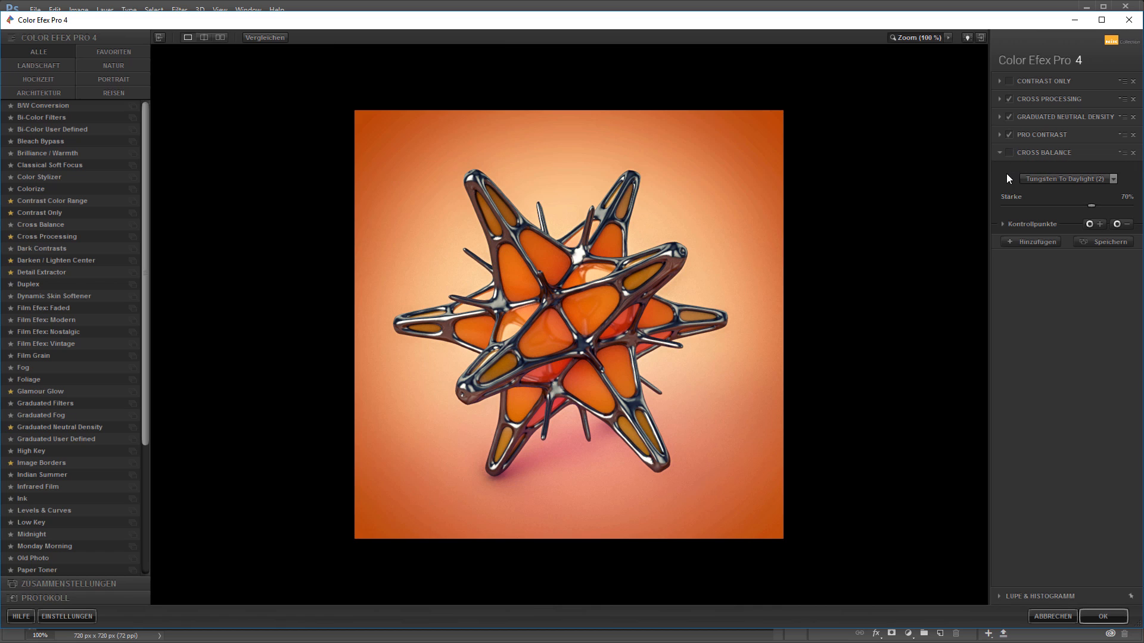
pyautogui.click(1008, 153)
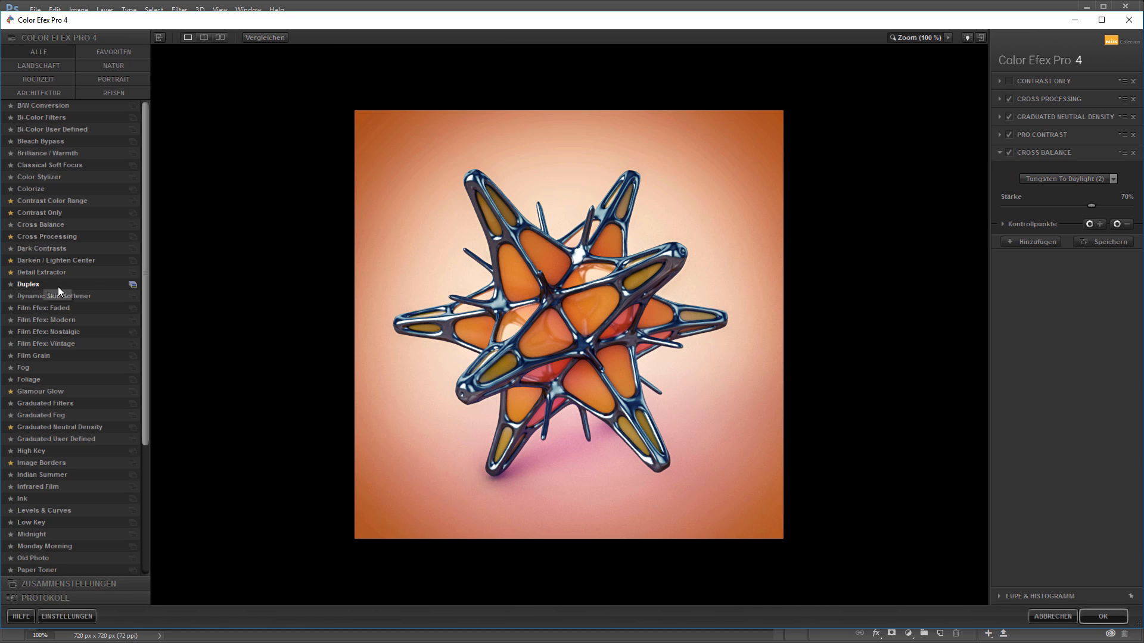
pyautogui.click(66, 382)
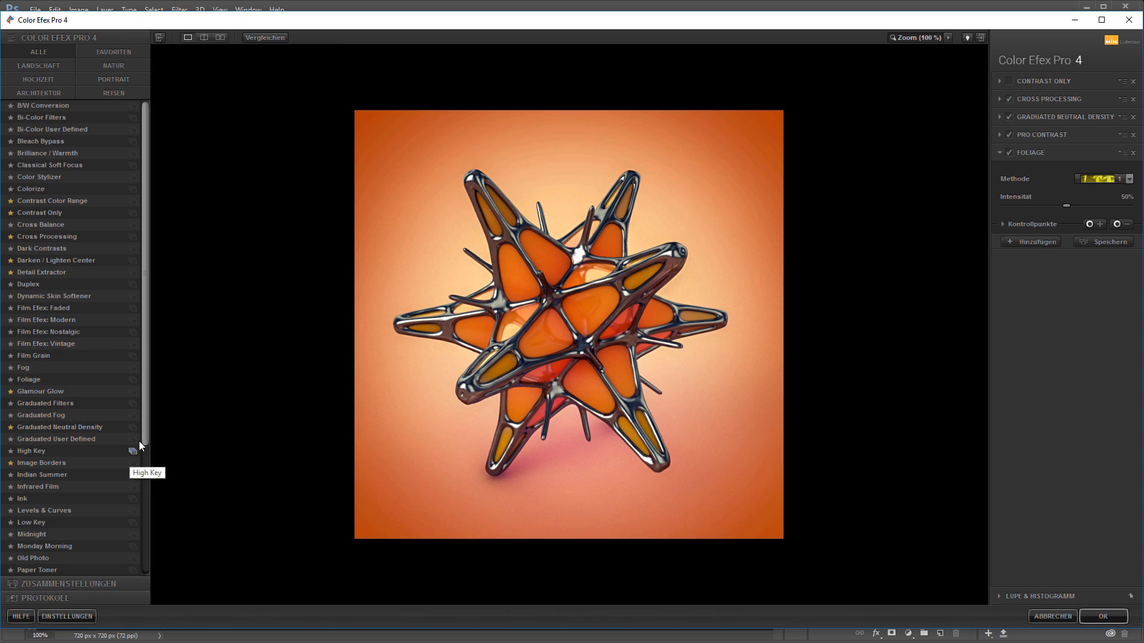
pyautogui.moveTo(144, 417)
pyautogui.mouseDown()
pyautogui.moveTo(144, 537)
pyautogui.moveTo(130, 530)
pyautogui.mouseUp()
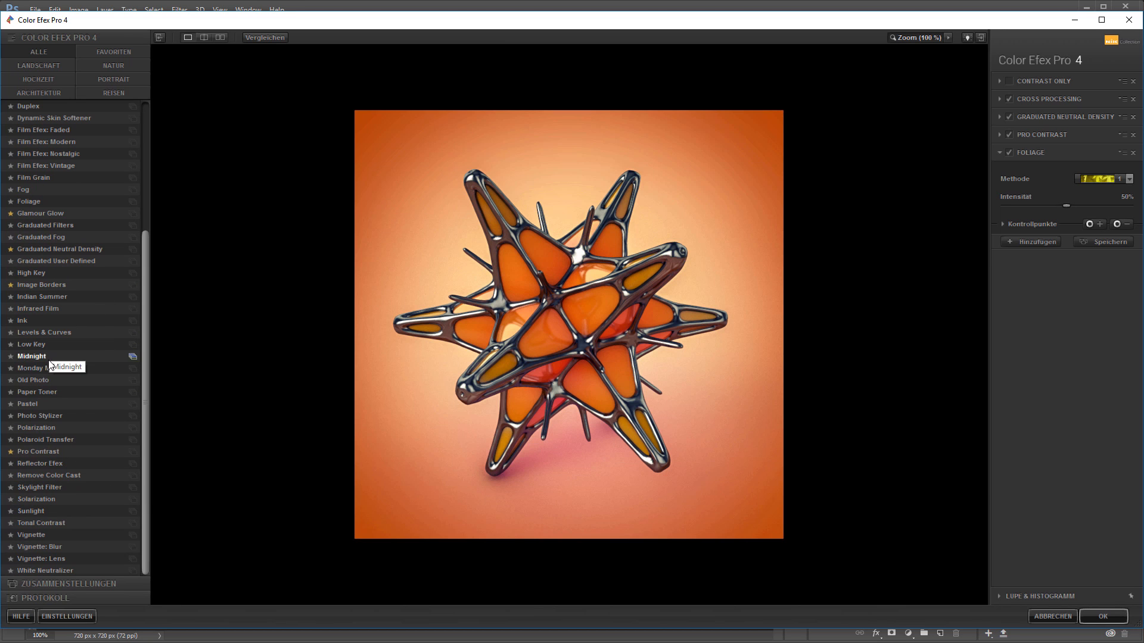
pyautogui.click(27, 404)
pyautogui.click(41, 416)
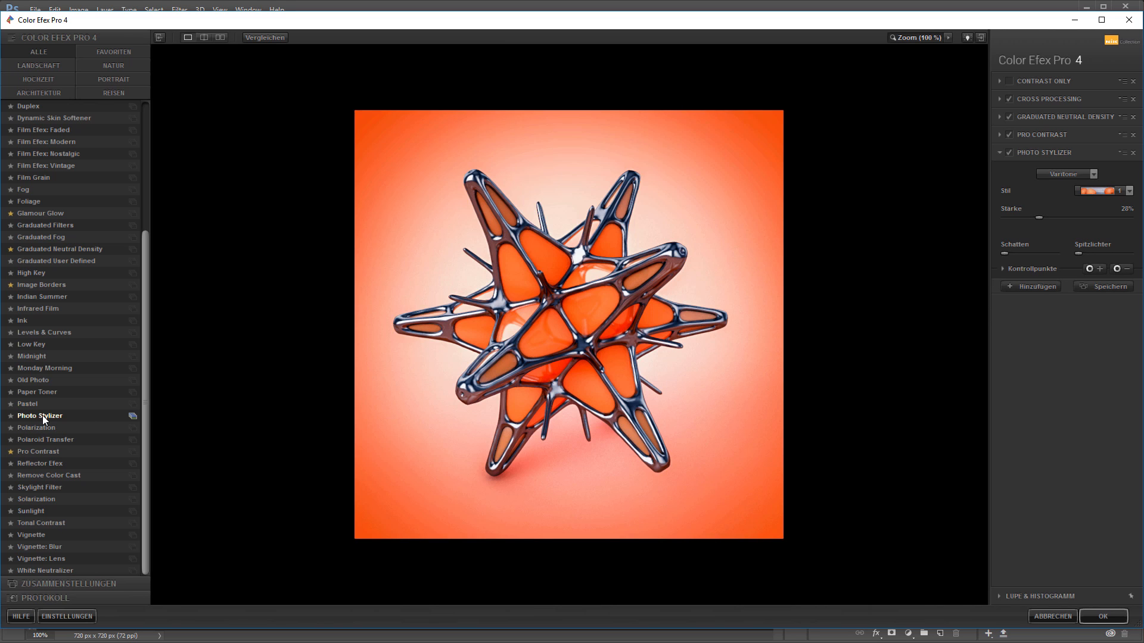
# Replace Photo Stylizer with Reflector Efex using the Gold method, and compare the image repeatedly with and without it
pyautogui.click(84, 462)
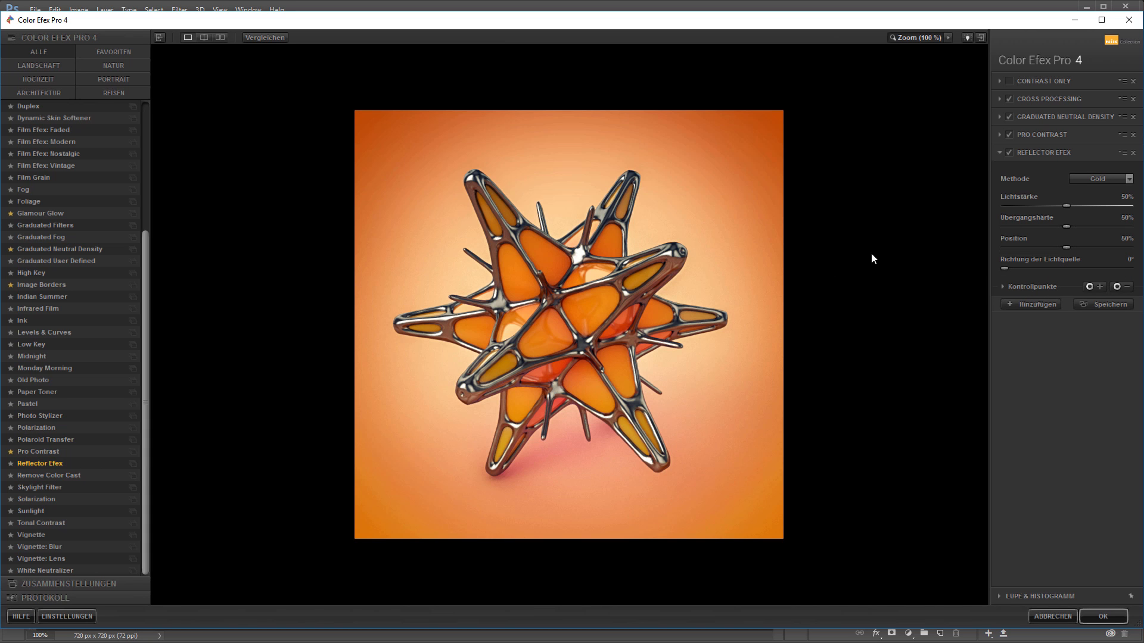
pyautogui.click(1009, 152)
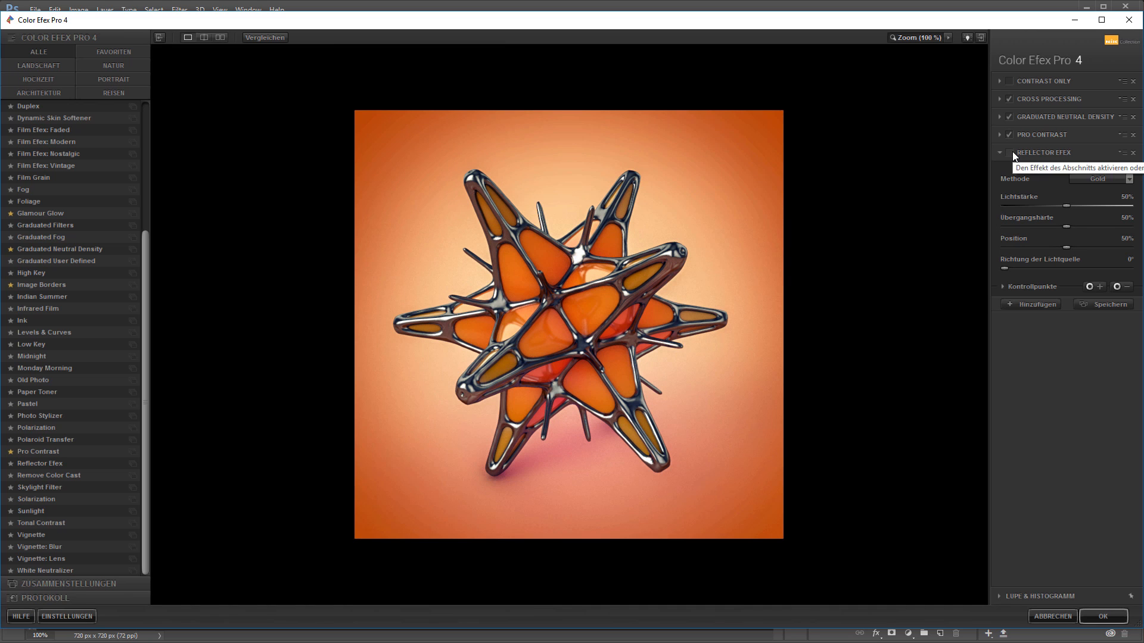
pyautogui.click(1011, 153)
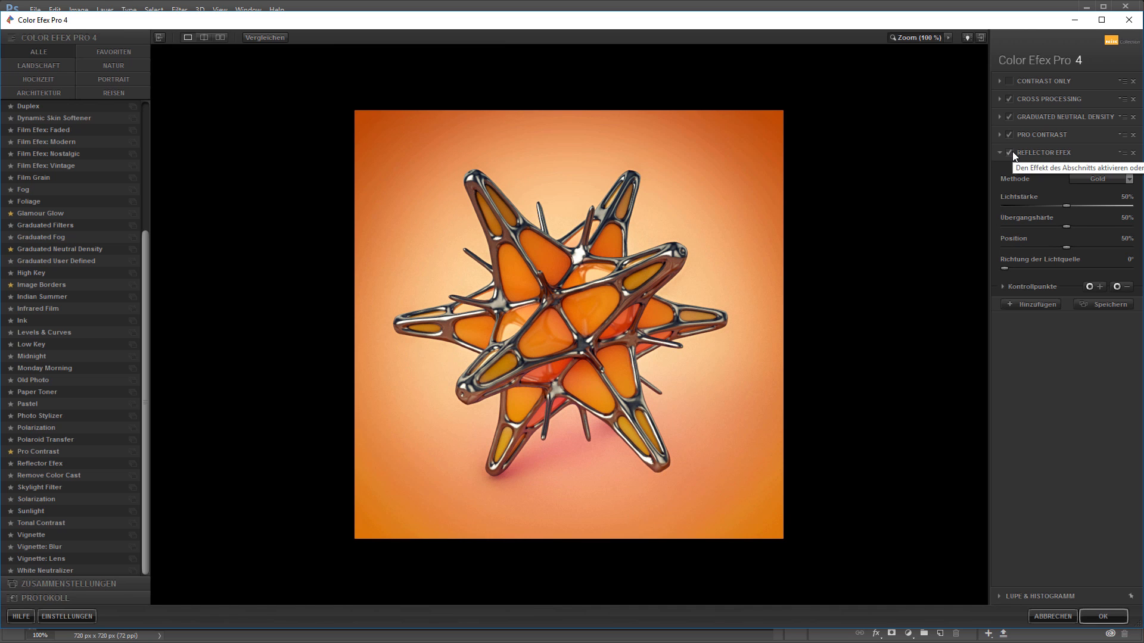
pyautogui.click(1011, 152)
pyautogui.click(1011, 152)
pyautogui.click(1011, 153)
pyautogui.click(1011, 152)
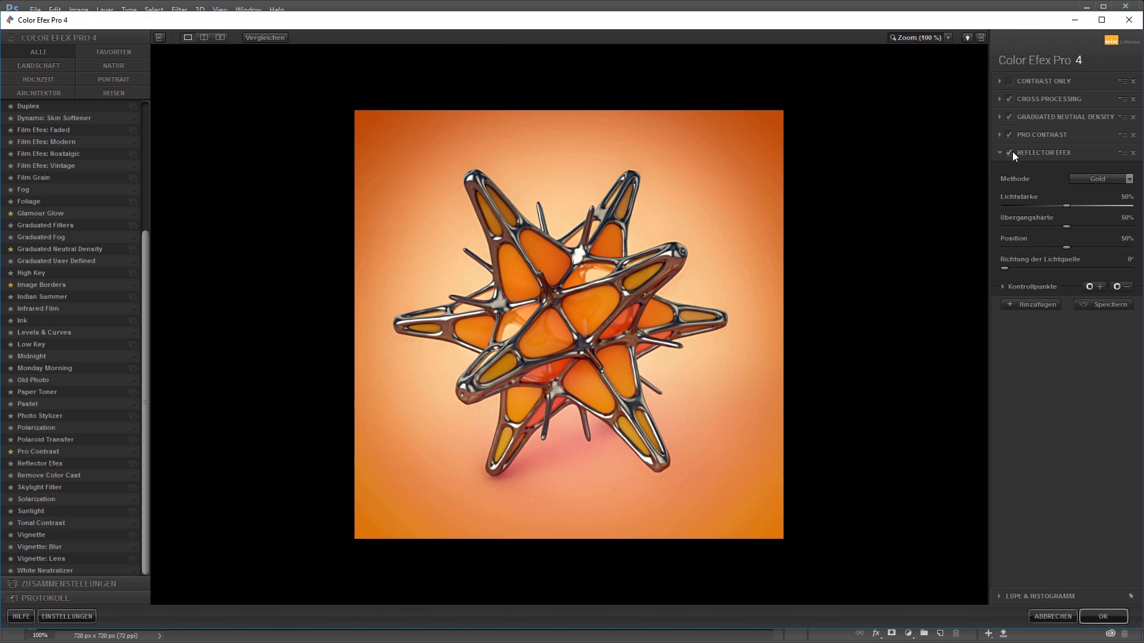
pyautogui.click(1011, 152)
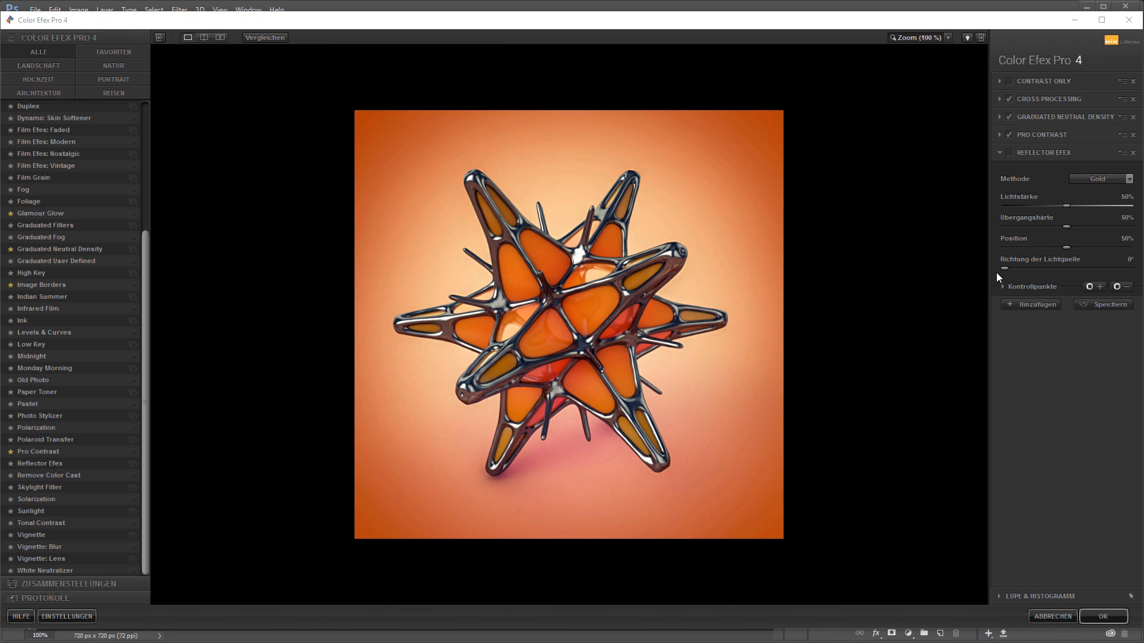
pyautogui.click(1009, 150)
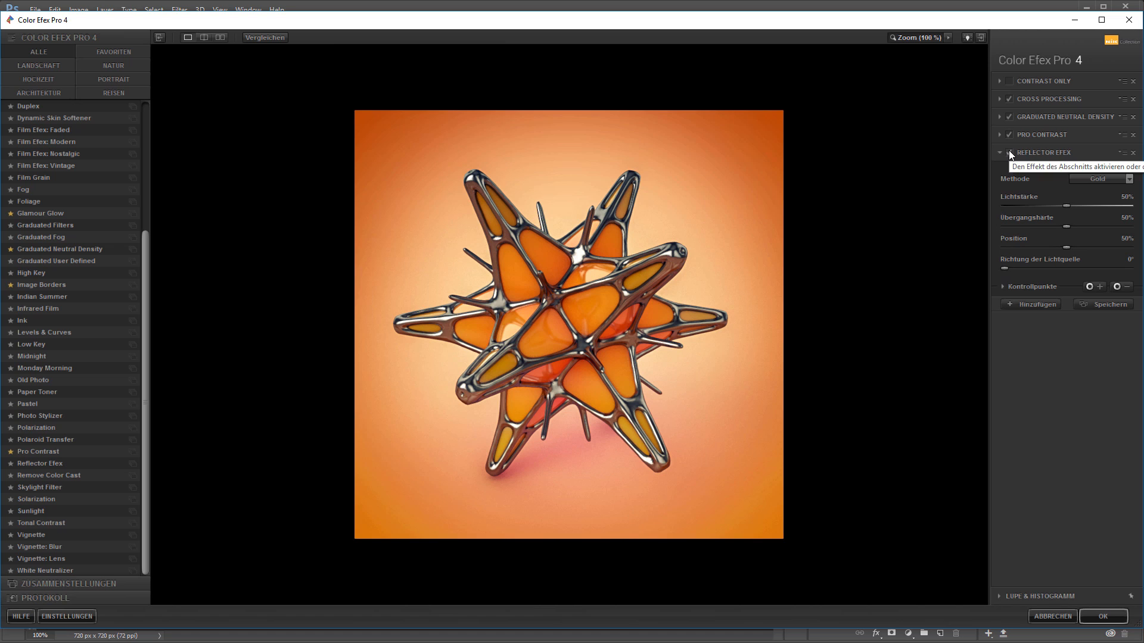
pyautogui.click(1009, 150)
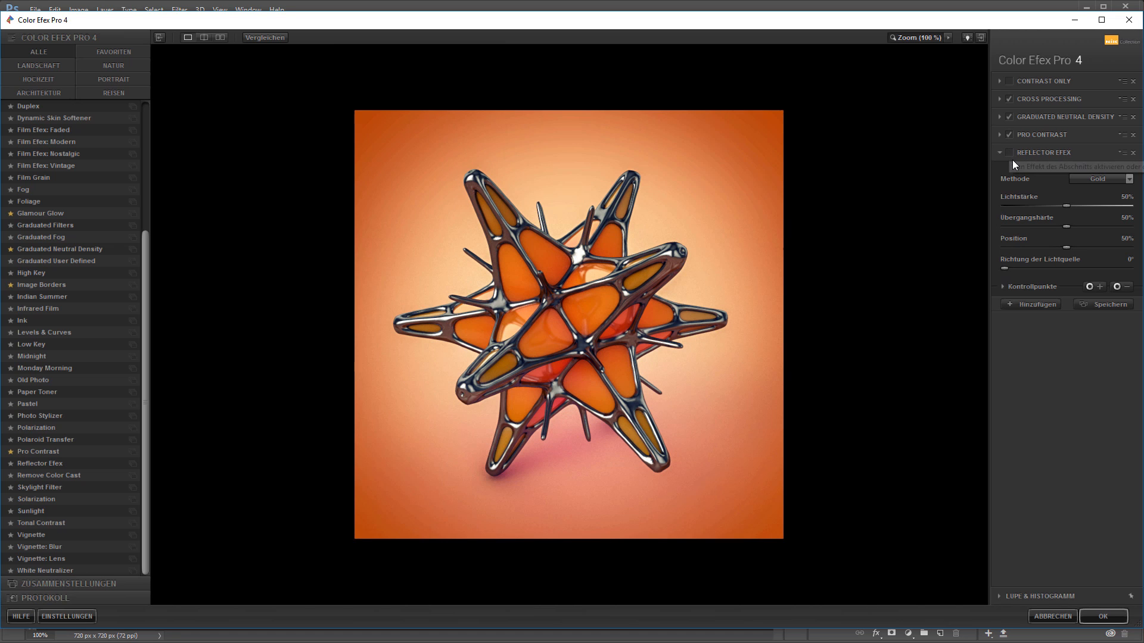
pyautogui.click(1009, 155)
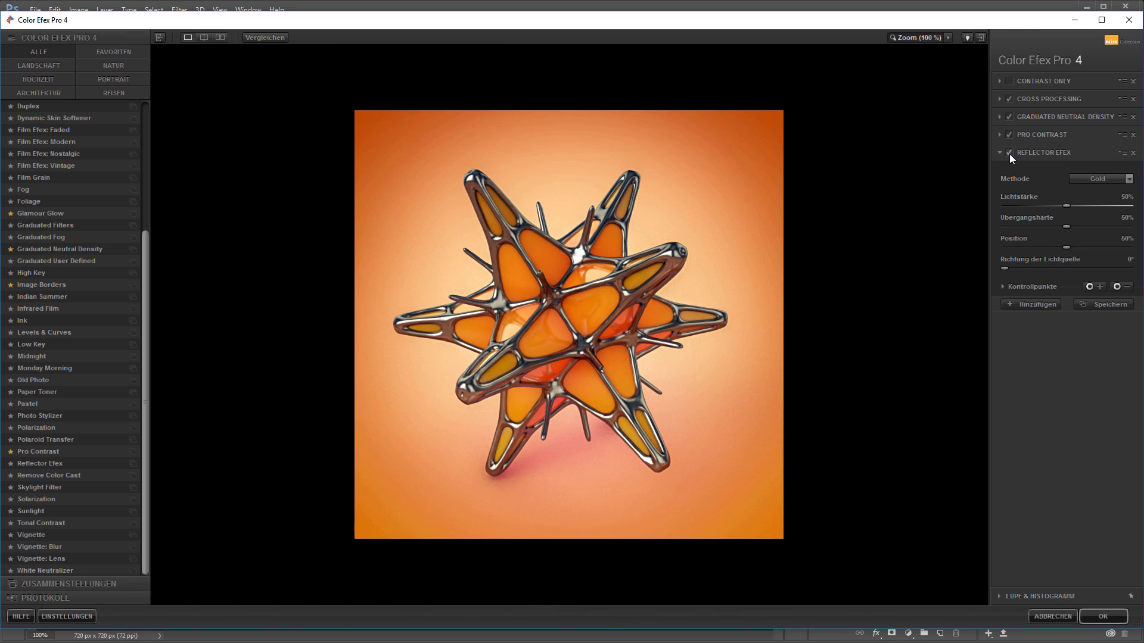
pyautogui.click(1009, 154)
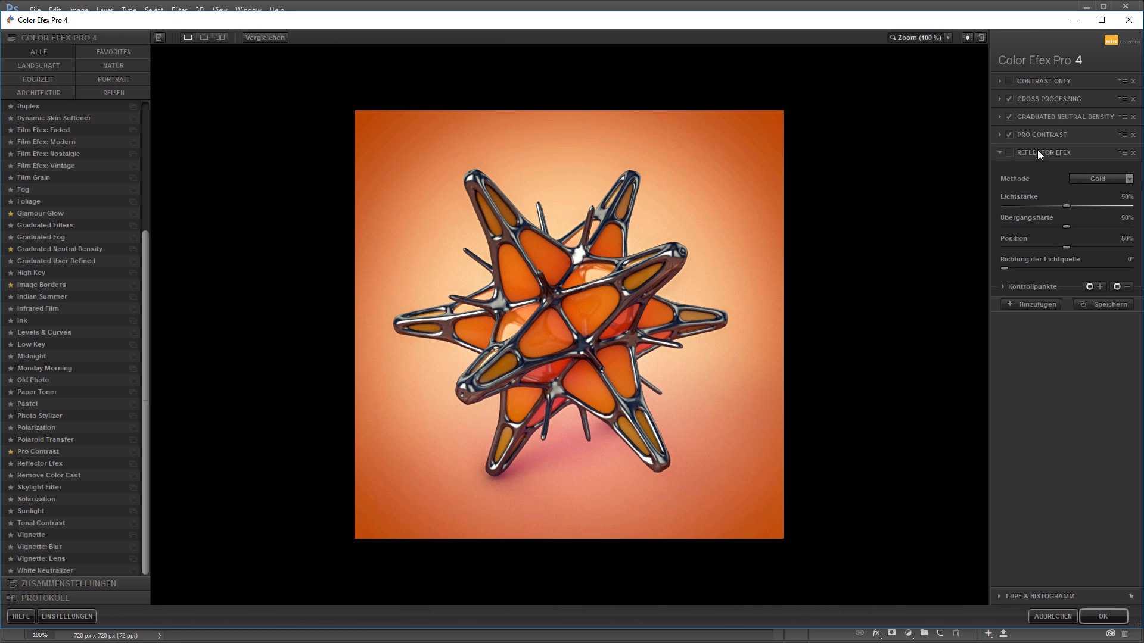
pyautogui.click(1009, 153)
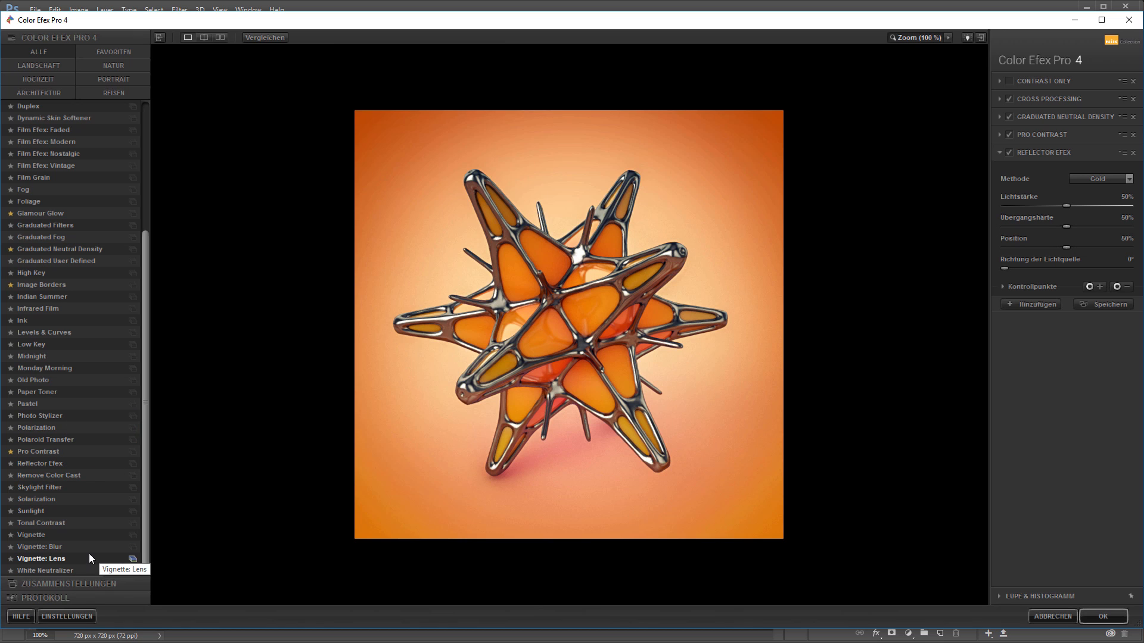
# Remove Reflector Efex from the filter stack so that Pro Contrast is the last filter, without saving the combination as a preset
pyautogui.click(1132, 153)
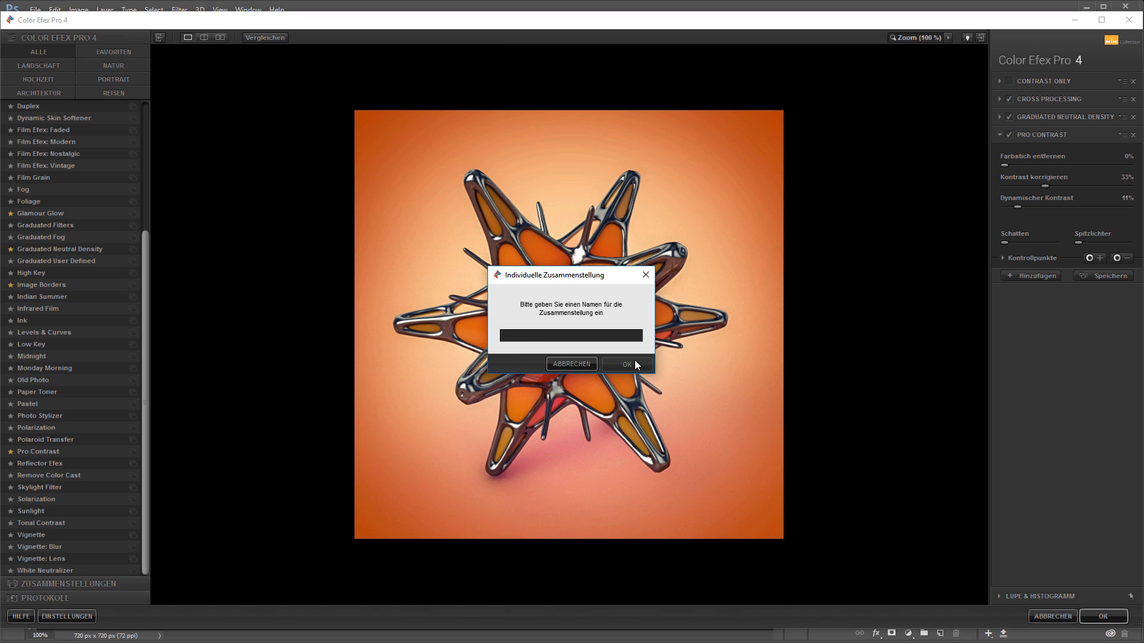
pyautogui.click(567, 364)
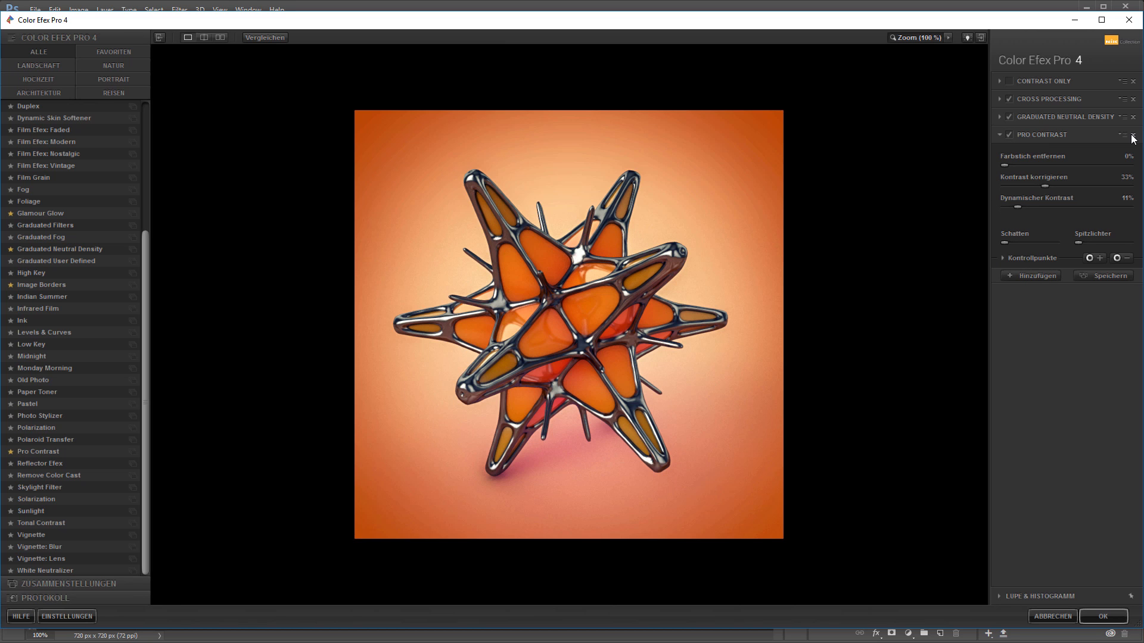
pyautogui.hotkey('ctrl', 'z')
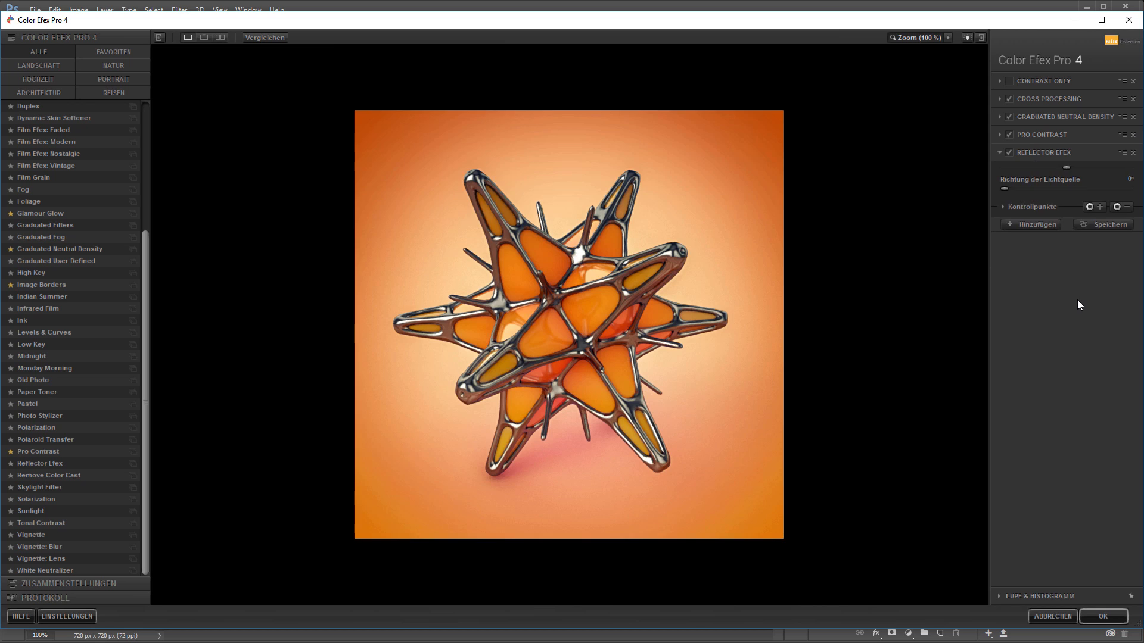
pyautogui.click(1134, 154)
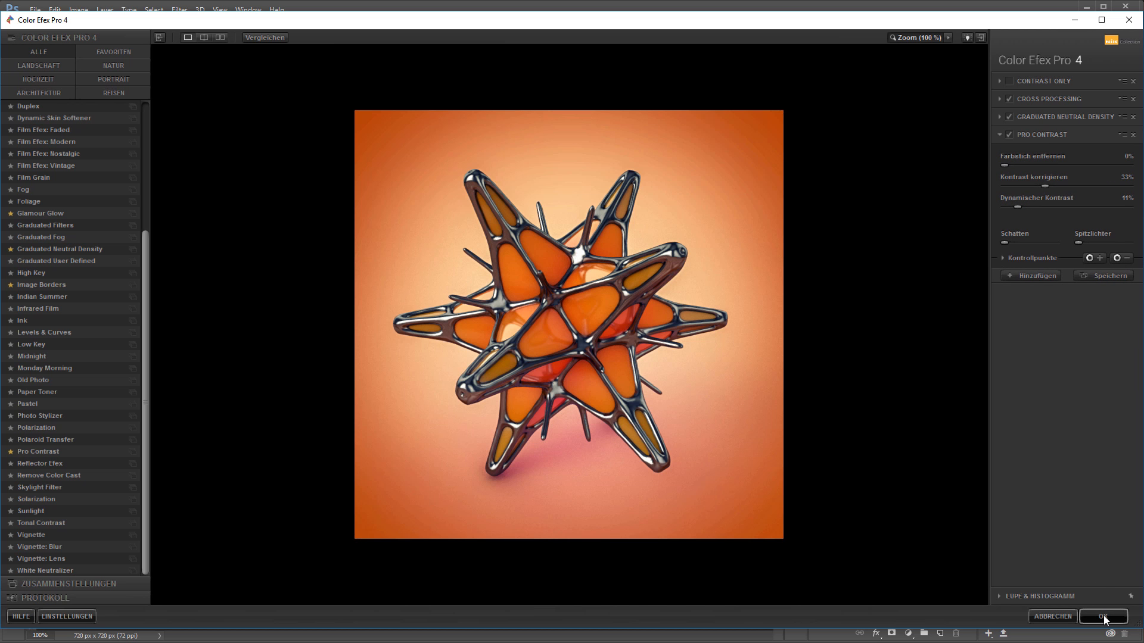
# Apply the Color Efex Pro 4 filter stack and keep its look in Layer 1 as a smart object without a Smart Filters entry
pyautogui.click(1103, 616)
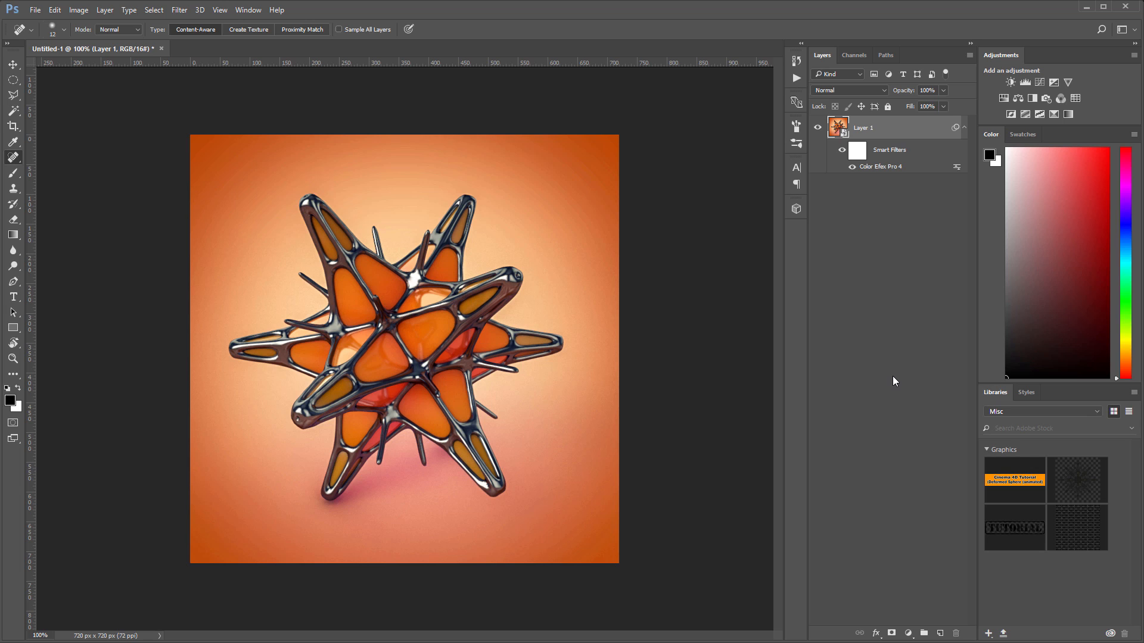
pyautogui.hotkey('ctrl', 'z')
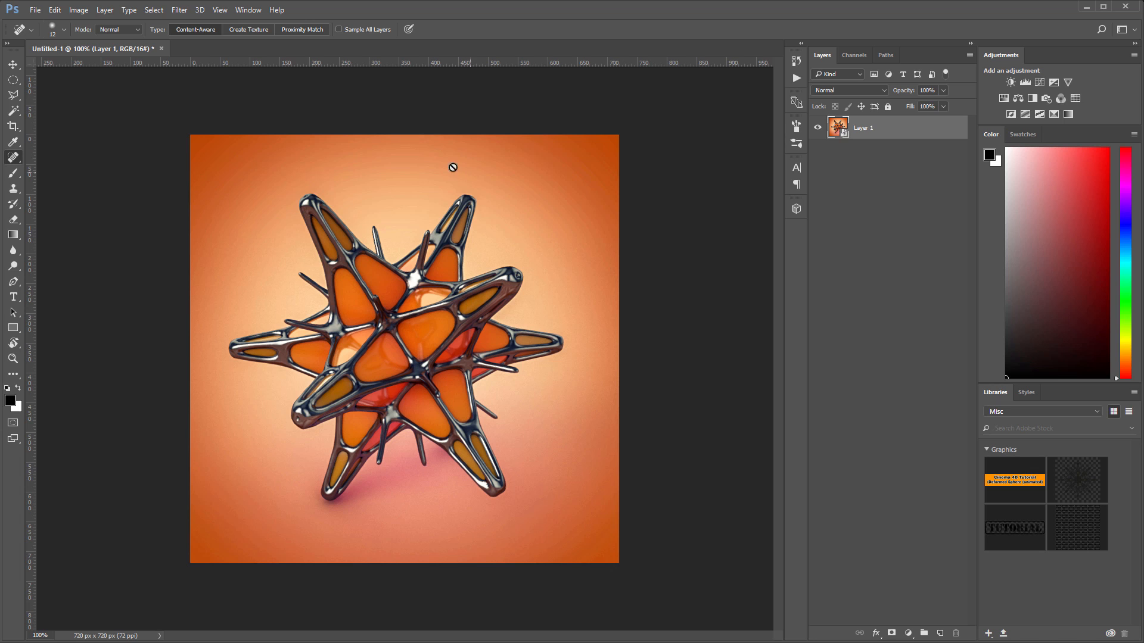
# Start the Analog Efex Pro 2 filter on Layer 1 and try the presets Klassische Kamera 1, 2 and 3
pyautogui.click(180, 10)
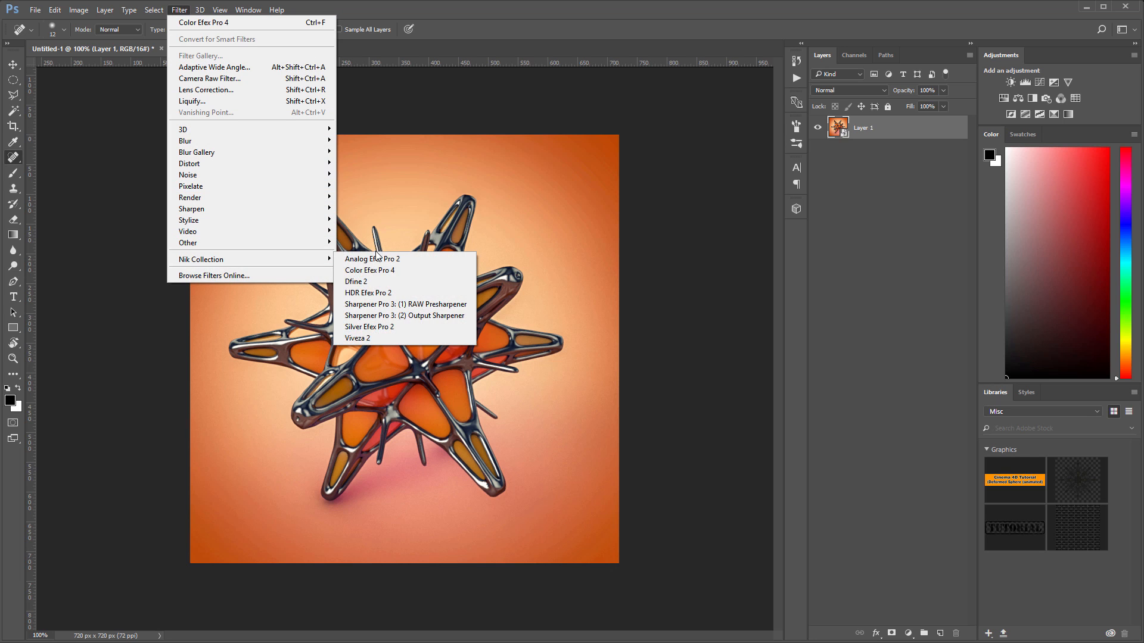
pyautogui.moveTo(333, 264)
pyautogui.click(419, 292)
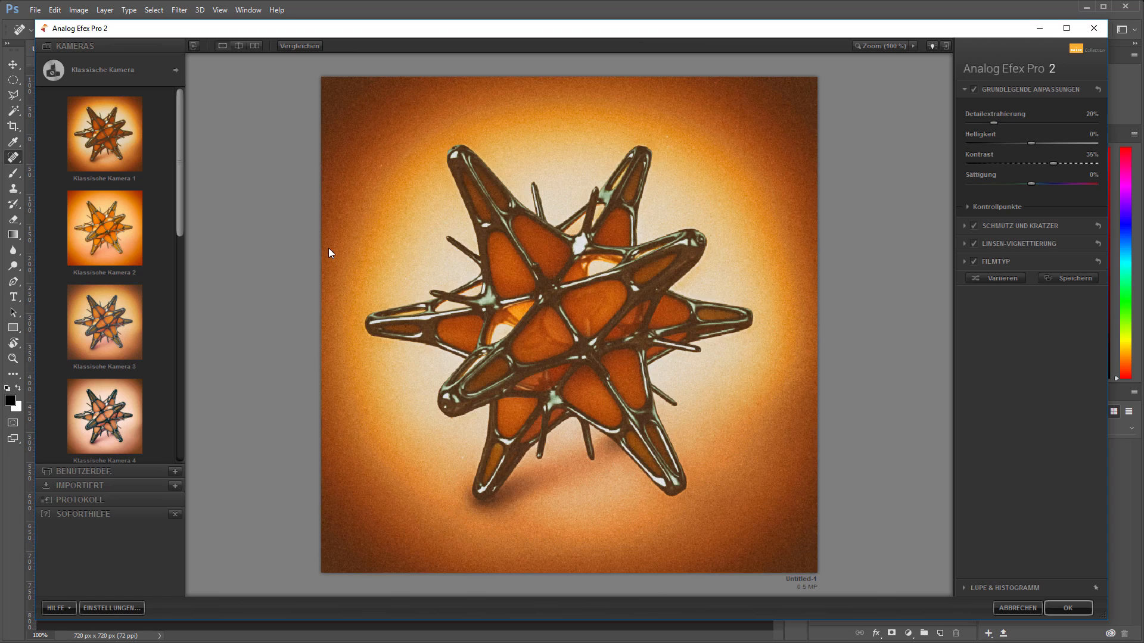
pyautogui.click(117, 128)
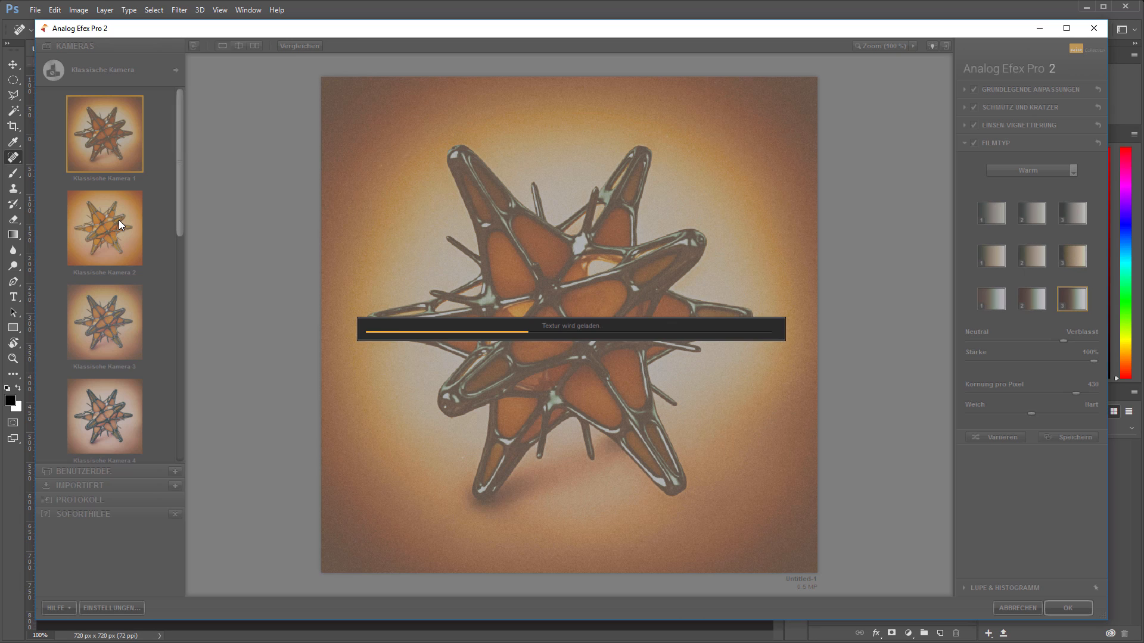
pyautogui.click(119, 220)
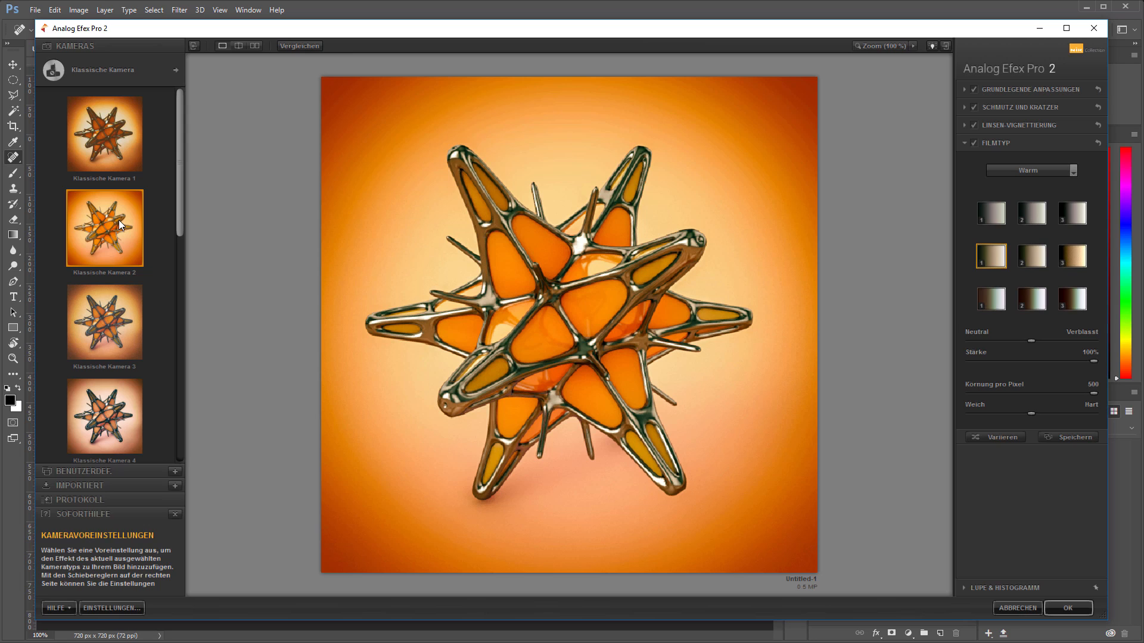
pyautogui.click(109, 311)
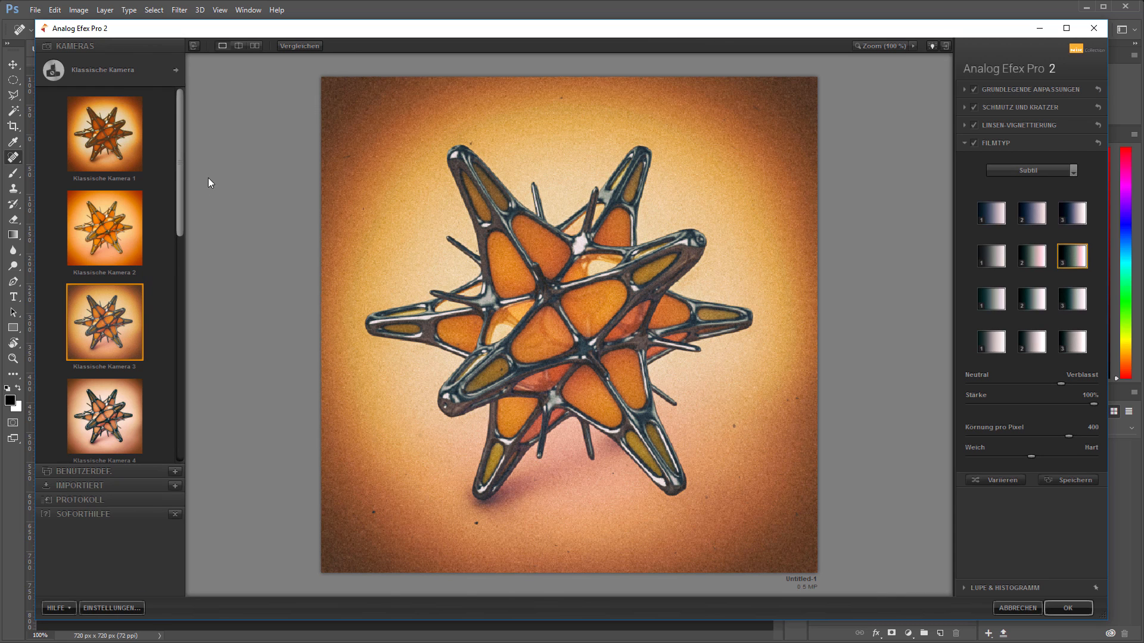
# Try the presets Klassische Kamera 4, 5 and 6 on the star image
pyautogui.scroll(-5, 112, 191)
pyautogui.click(112, 190)
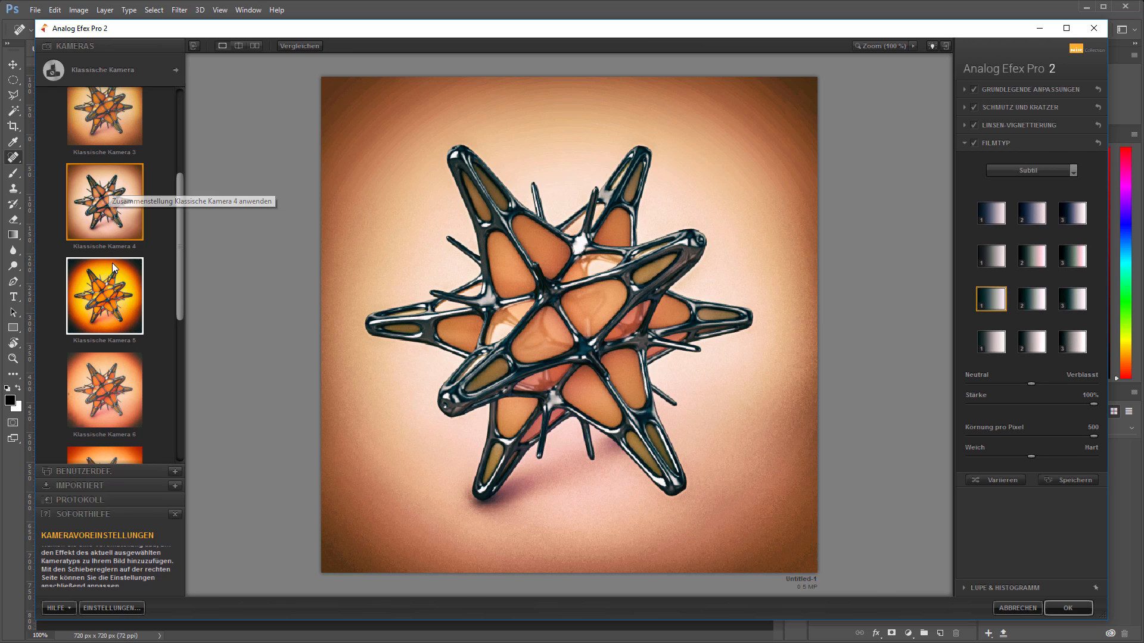
pyautogui.click(113, 291)
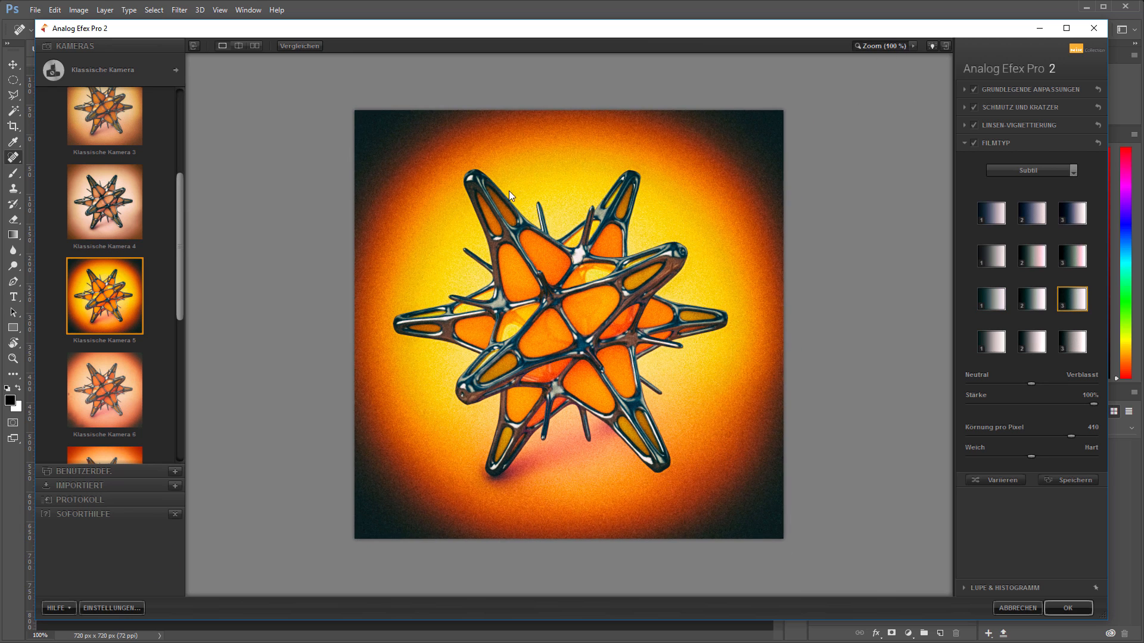
pyautogui.click(123, 388)
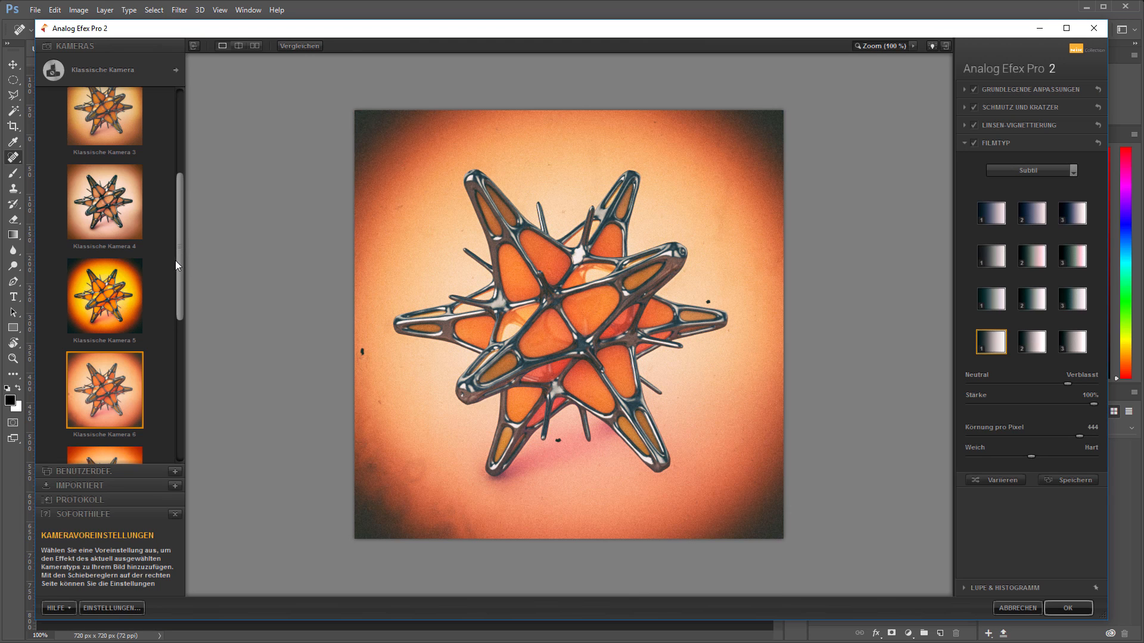
# Try the presets Klassische Kamera 7, 8 and 9, and leave Analog Efex Pro 2 without applying any of them
pyautogui.moveTo(178, 263); pyautogui.dragTo(192, 374)
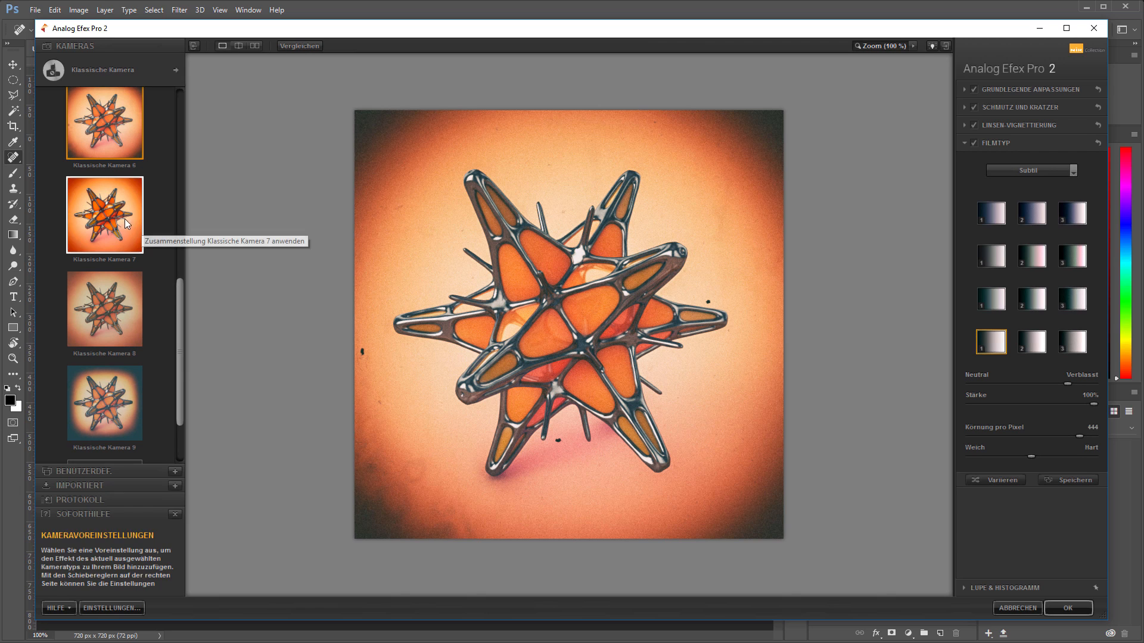
pyautogui.click(106, 218)
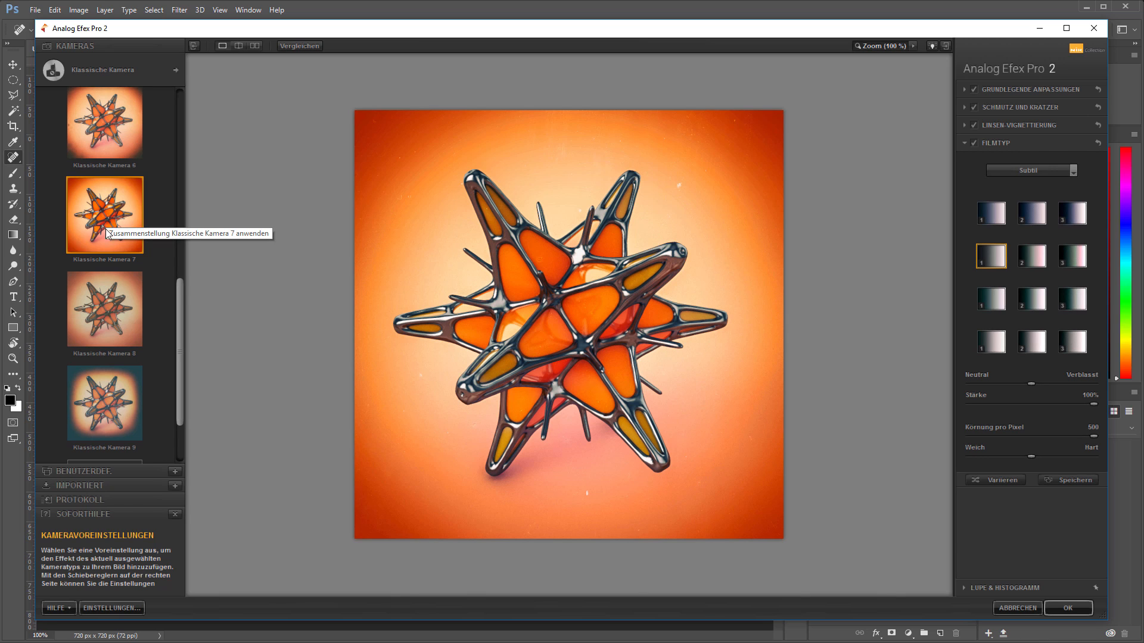
pyautogui.click(115, 307)
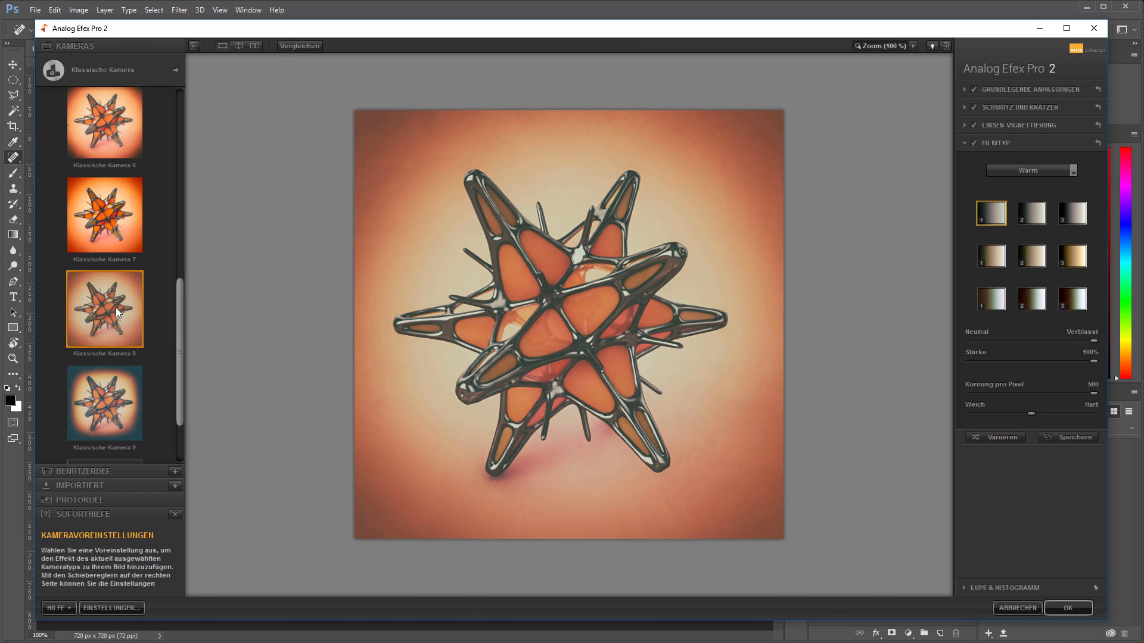
pyautogui.click(113, 393)
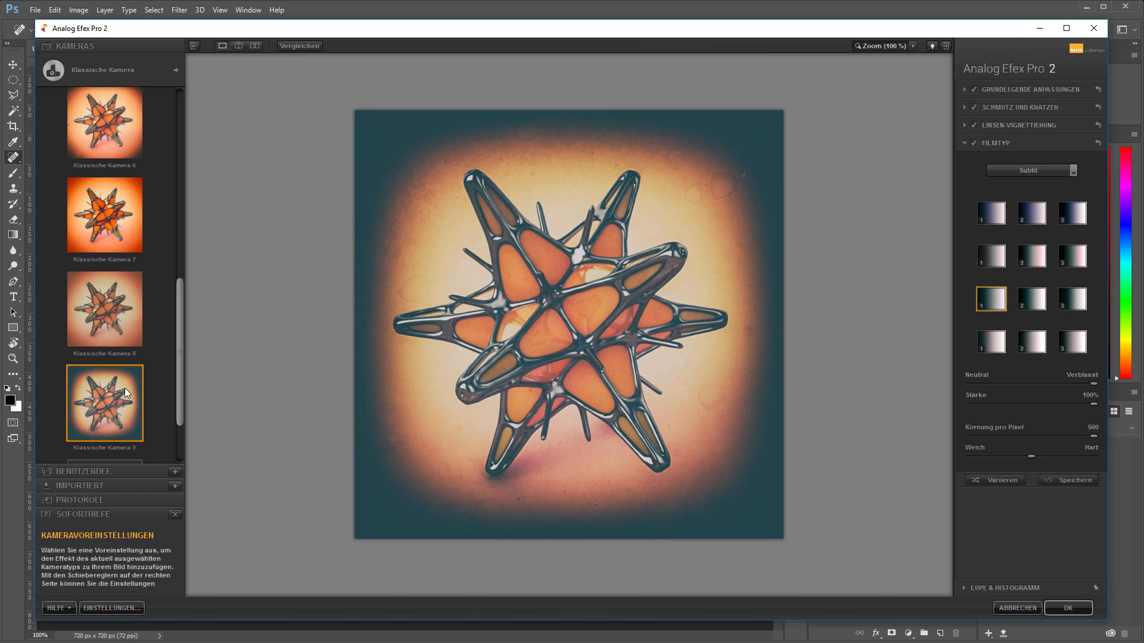
pyautogui.moveTo(179, 372); pyautogui.dragTo(185, 409)
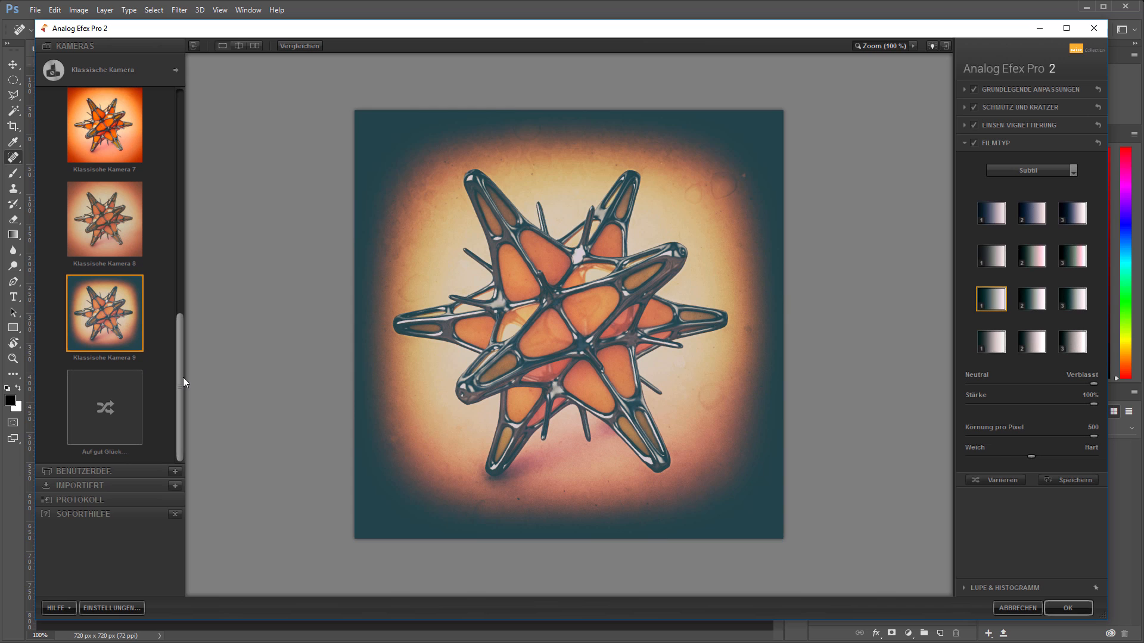
pyautogui.click(1018, 608)
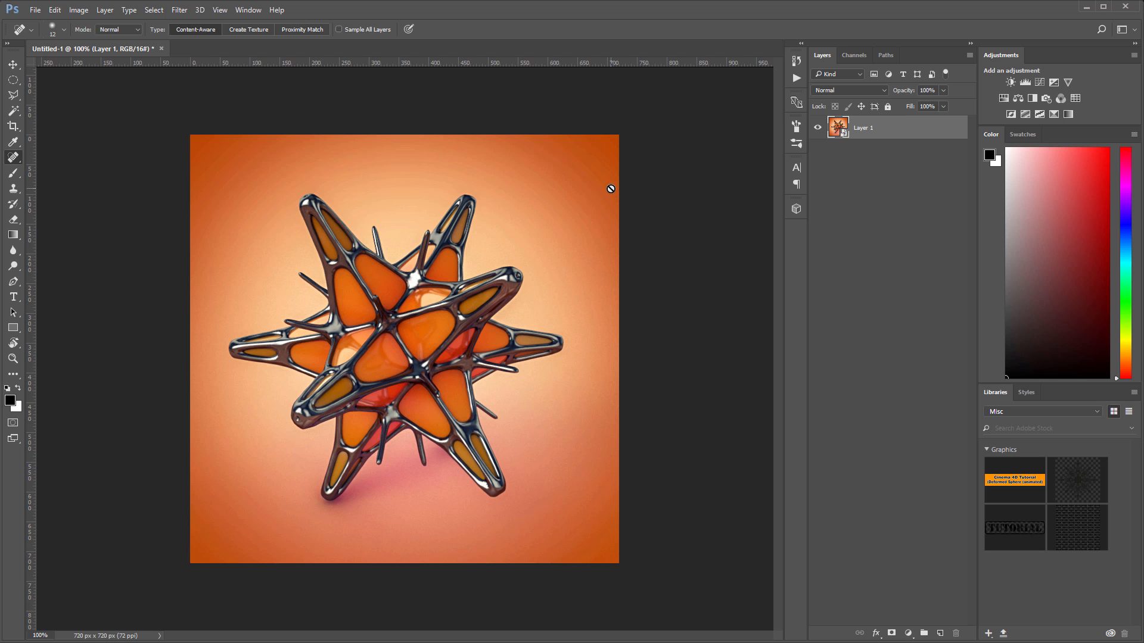
# Apply the Camera Raw filter to Layer 1 with Clarity +33 and Exposure +0.30, judging the image at 100% zoom
pyautogui.hotkey('ctrl', 'shift', 'a')
pyautogui.rightClick(582, 186)
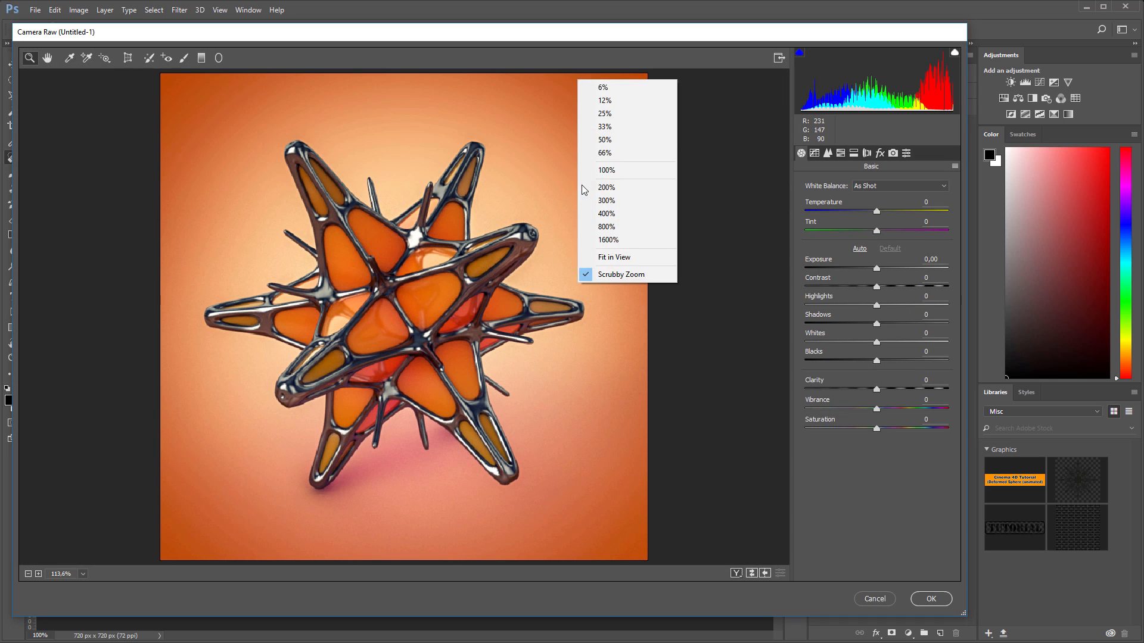
pyautogui.click(606, 170)
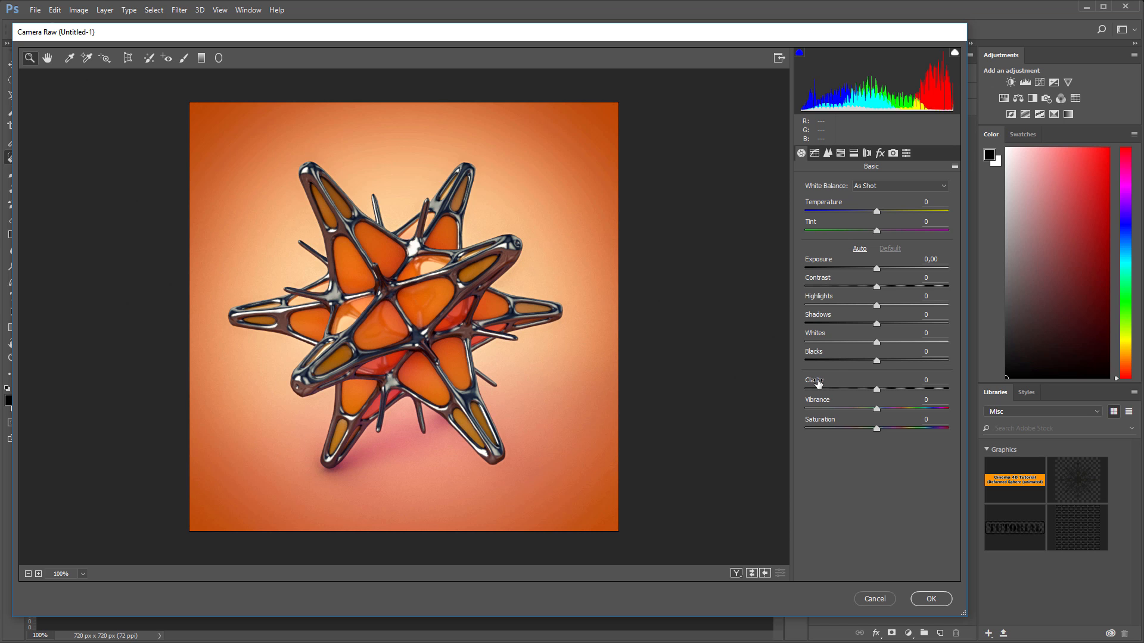
pyautogui.moveTo(818, 383)
pyautogui.mouseDown()
pyautogui.moveTo(856, 386)
pyautogui.moveTo(838, 388)
pyautogui.mouseUp()
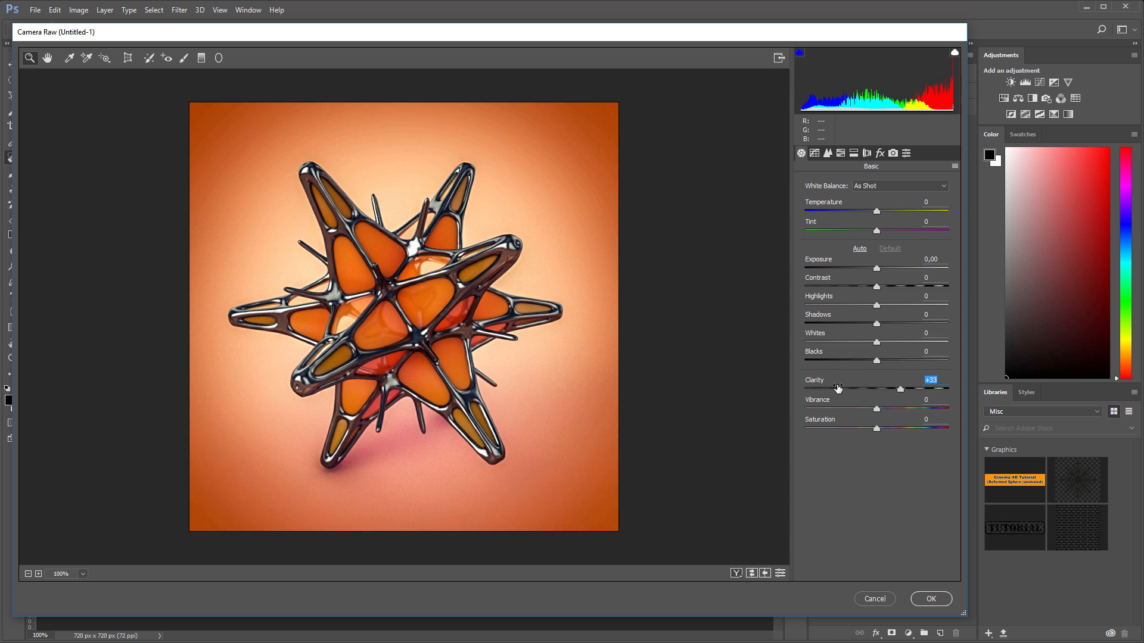
pyautogui.moveTo(817, 266); pyautogui.dragTo(819, 268)
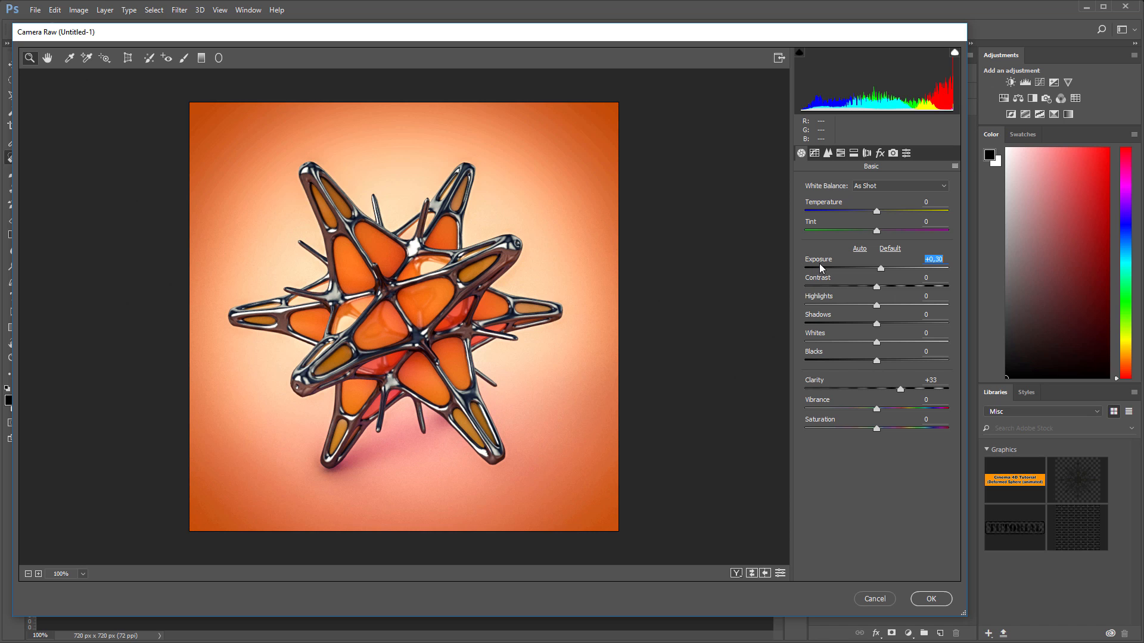
pyautogui.click(931, 599)
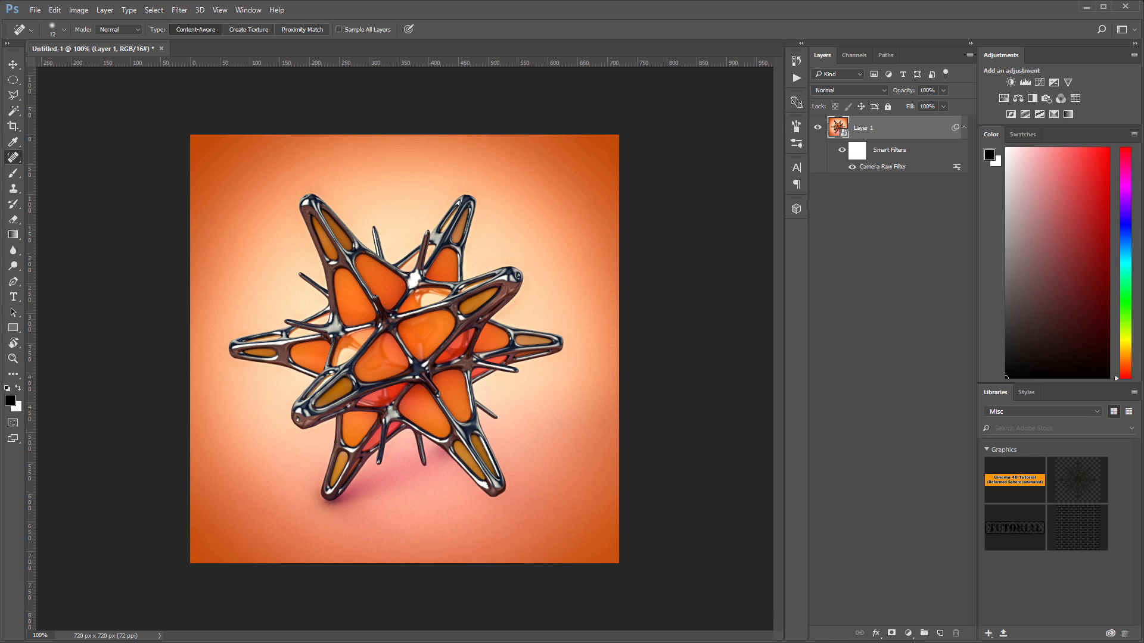
# Switch to Cinema 4D, open material Mat.1 for editing and make Middle GI the active render setting
pyautogui.click(1086, 6)
pyautogui.moveTo(795, 26); pyautogui.dragTo(892, 81)
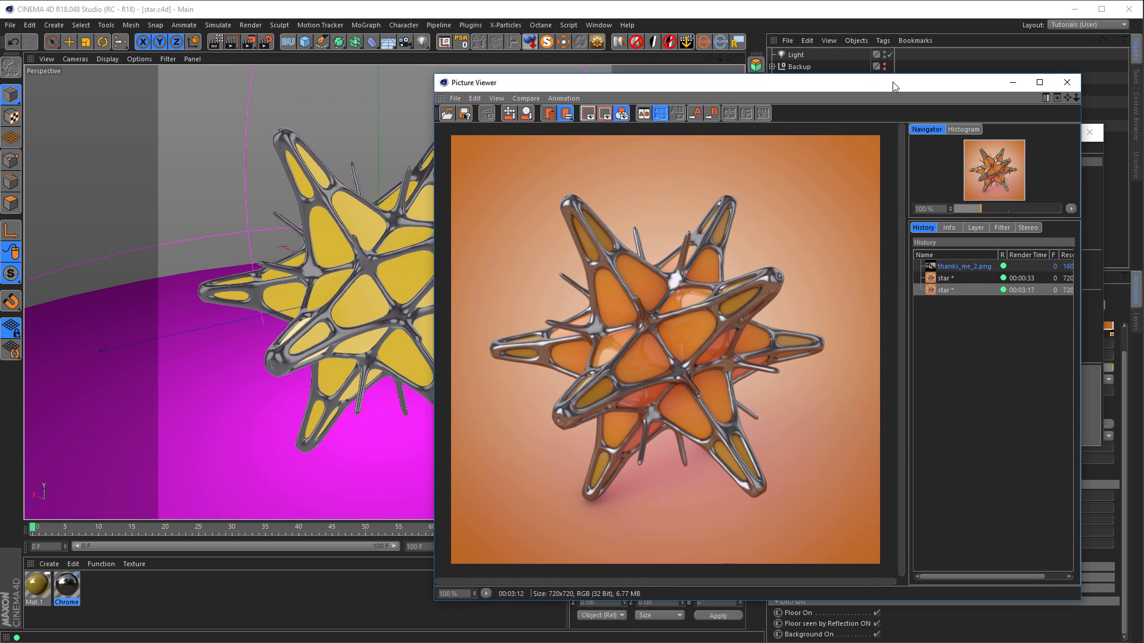
pyautogui.doubleClick(35, 587)
pyautogui.moveTo(158, 85); pyautogui.dragTo(252, 100)
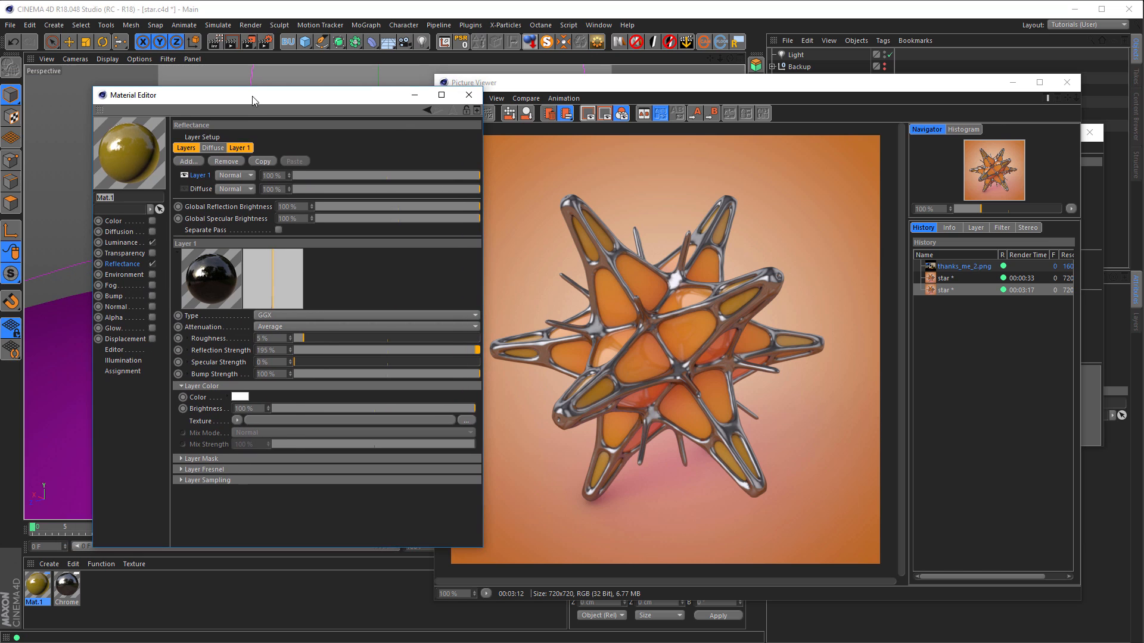
pyautogui.click(1066, 82)
pyautogui.hotkey('ctrl', 'b')
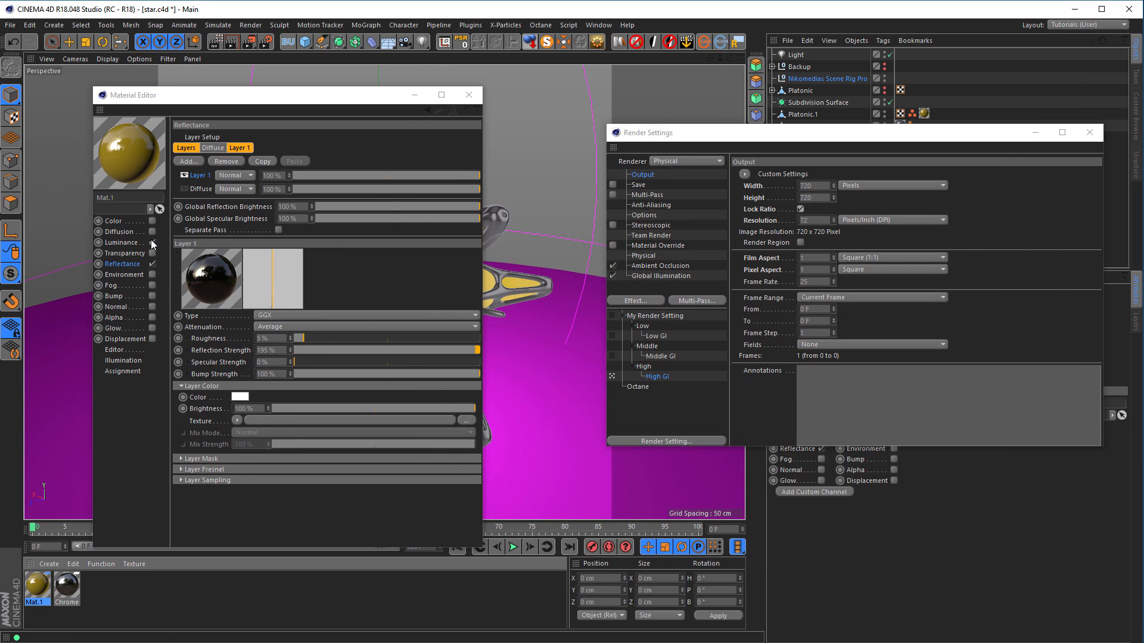
pyautogui.click(613, 356)
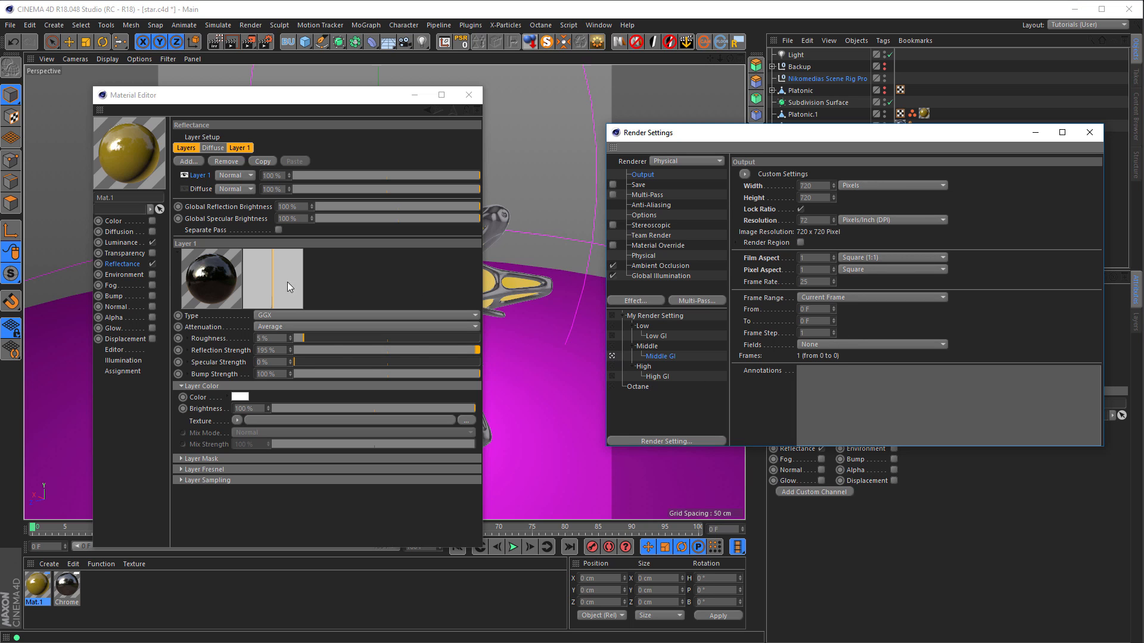
# Change the color of the Backlight shader in Mat.1's Luminance channel to green with a hue of 125°
pyautogui.click(127, 244)
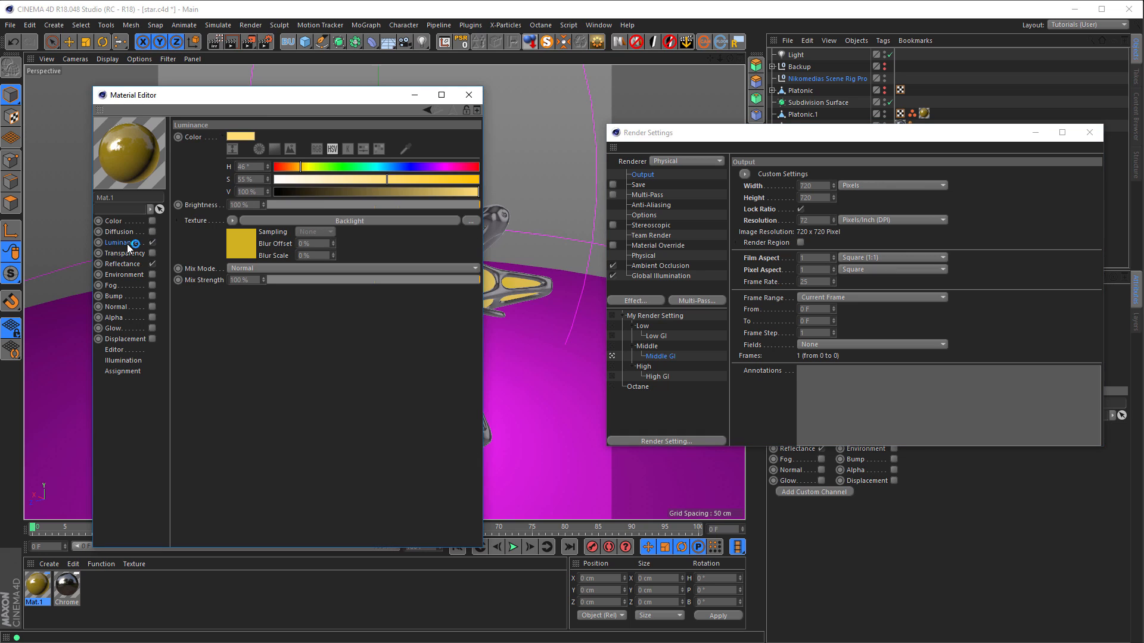
pyautogui.click(238, 249)
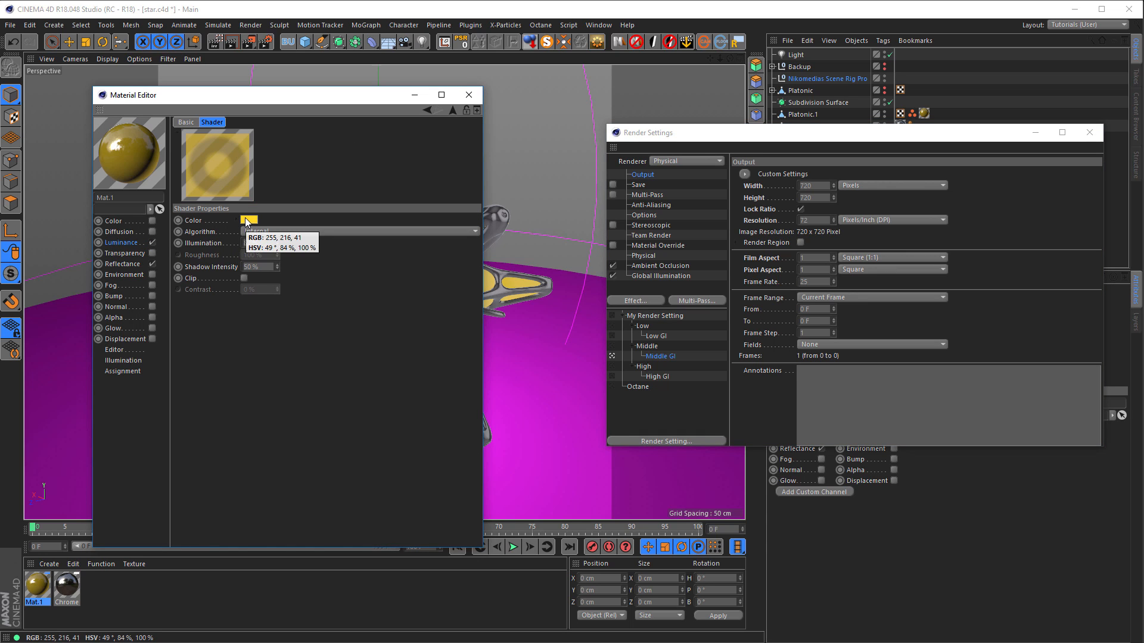
pyautogui.click(248, 221)
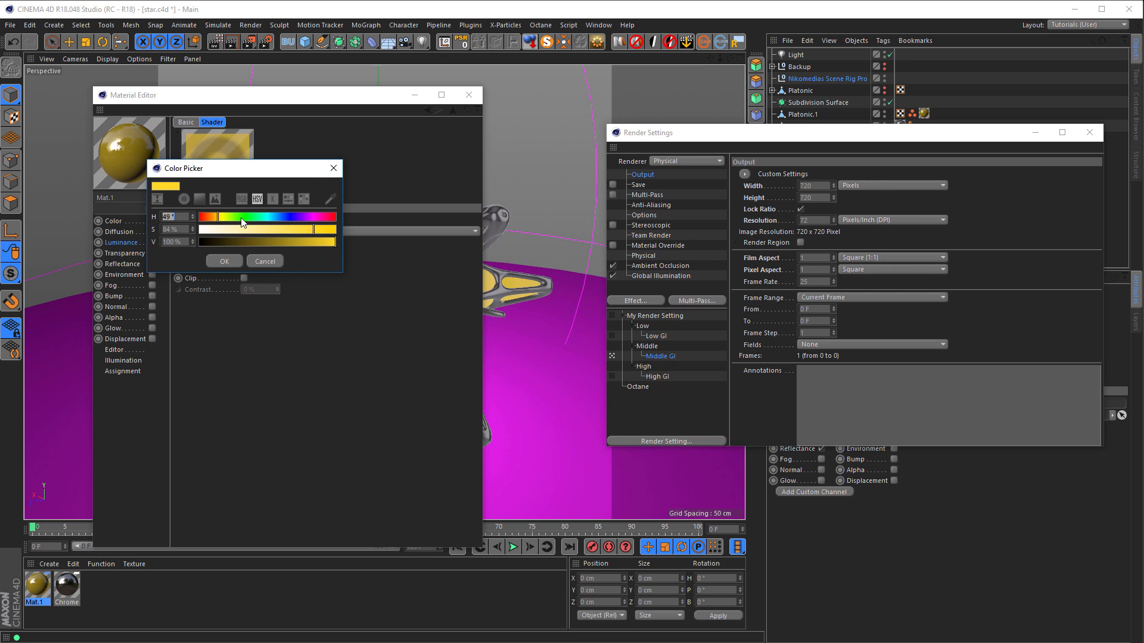
pyautogui.click(247, 217)
pyautogui.click(232, 261)
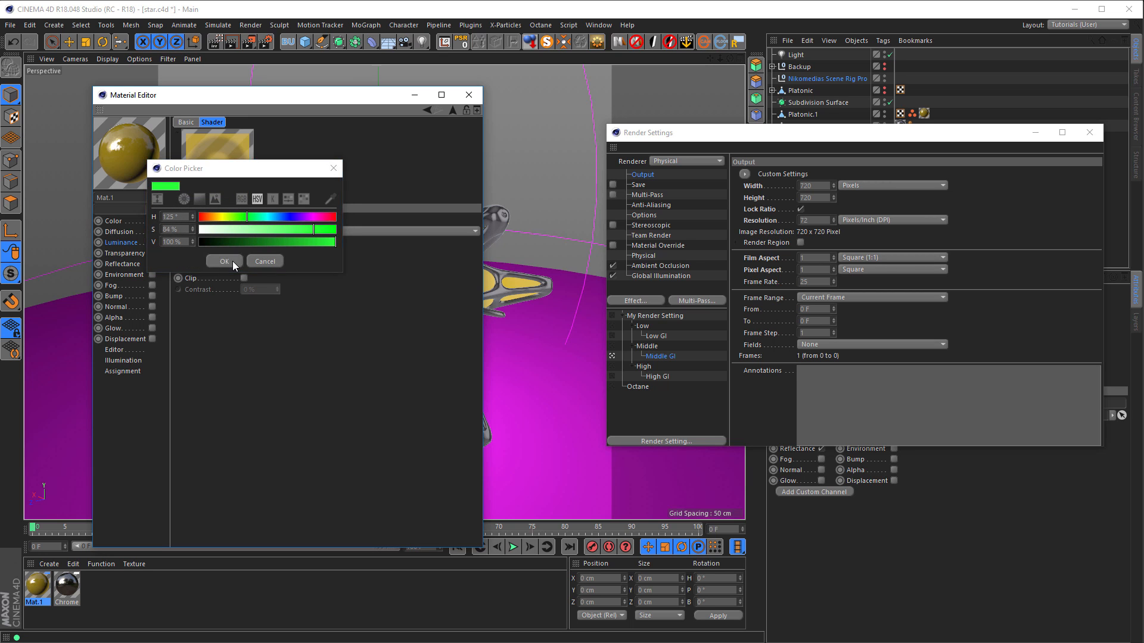
pyautogui.moveTo(363, 98); pyautogui.dragTo(336, 145)
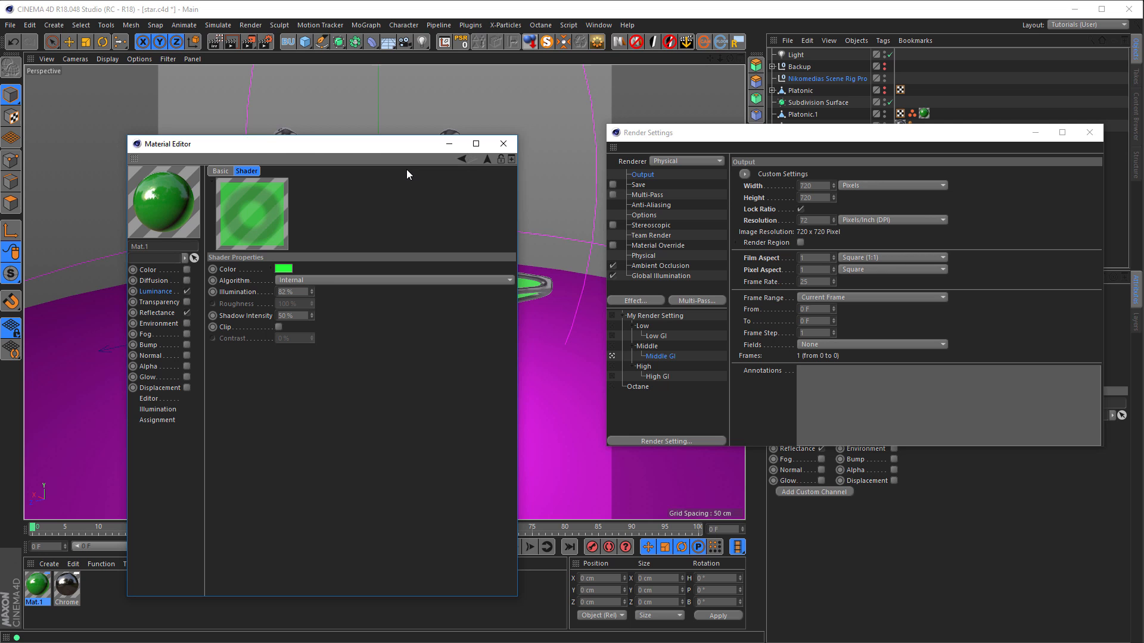
# Render the recolored star to the Picture Viewer and copy the finished image
pyautogui.hotkey('shift', 'r')
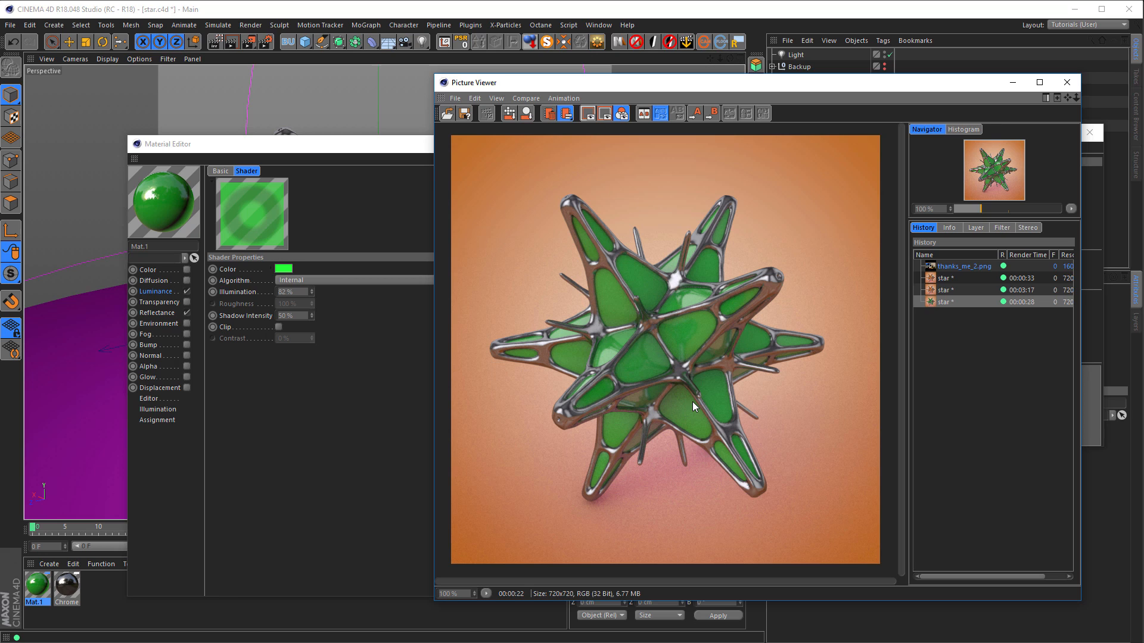
pyautogui.click(475, 99)
pyautogui.click(567, 245)
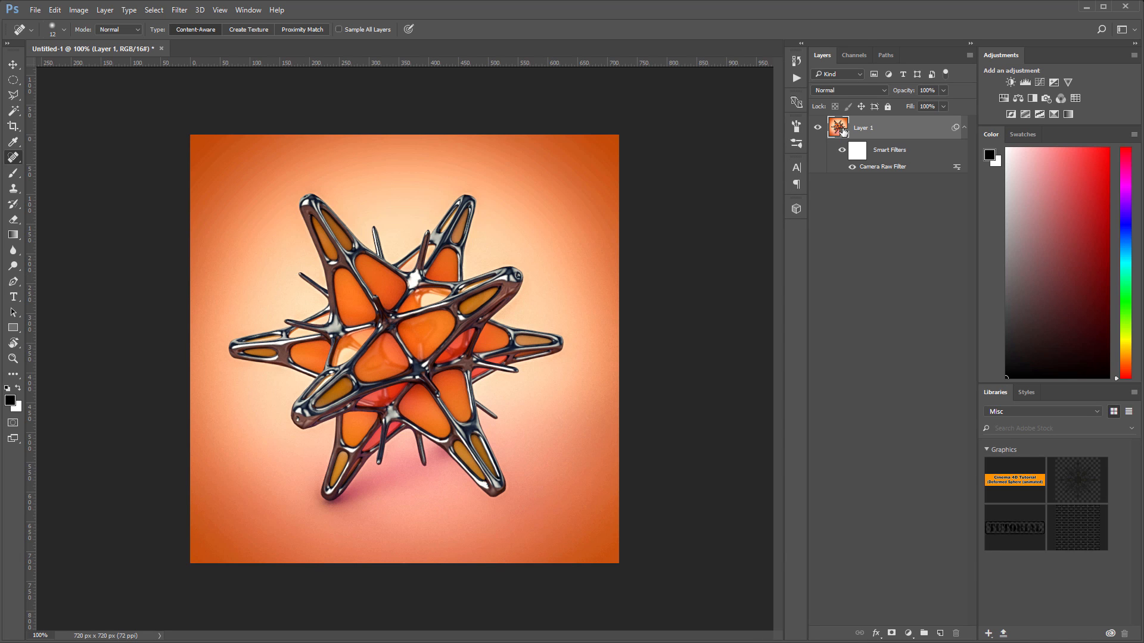
# In Photoshop, open the nested smart object contents of Layer 1 down to the innermost document, Layer 12.psb
pyautogui.doubleClick(841, 129)
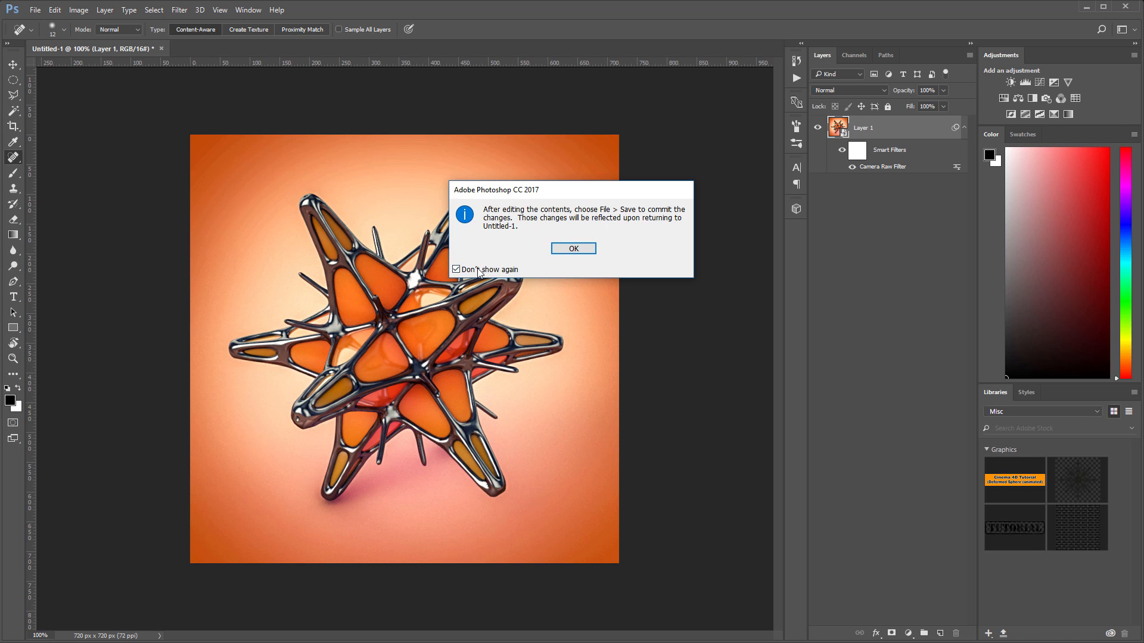
pyautogui.click(574, 249)
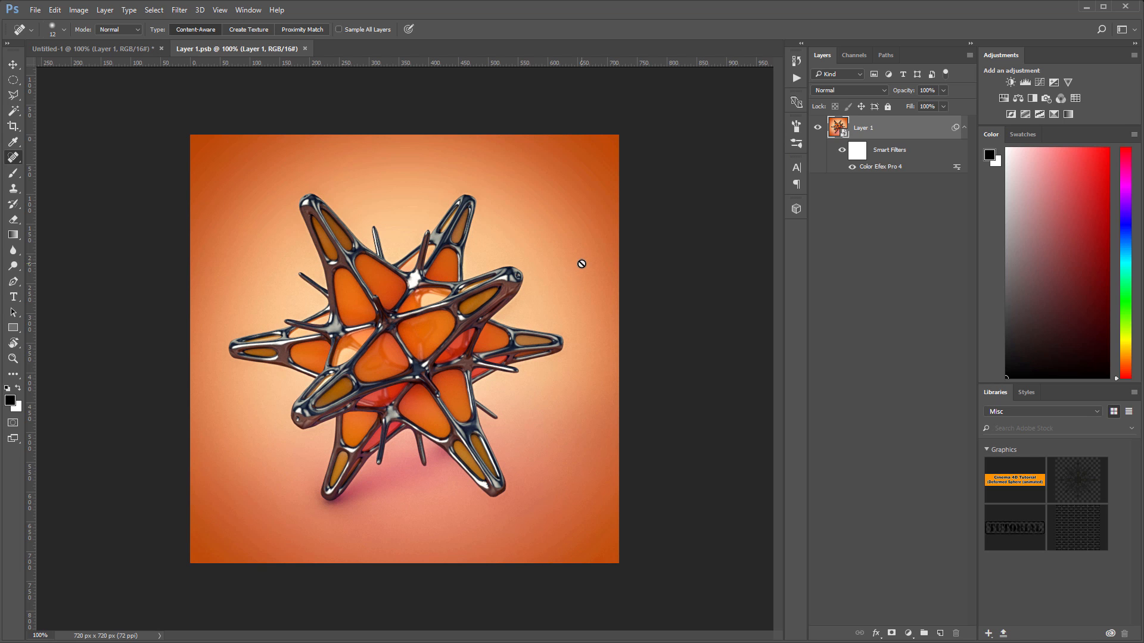
pyautogui.doubleClick(838, 128)
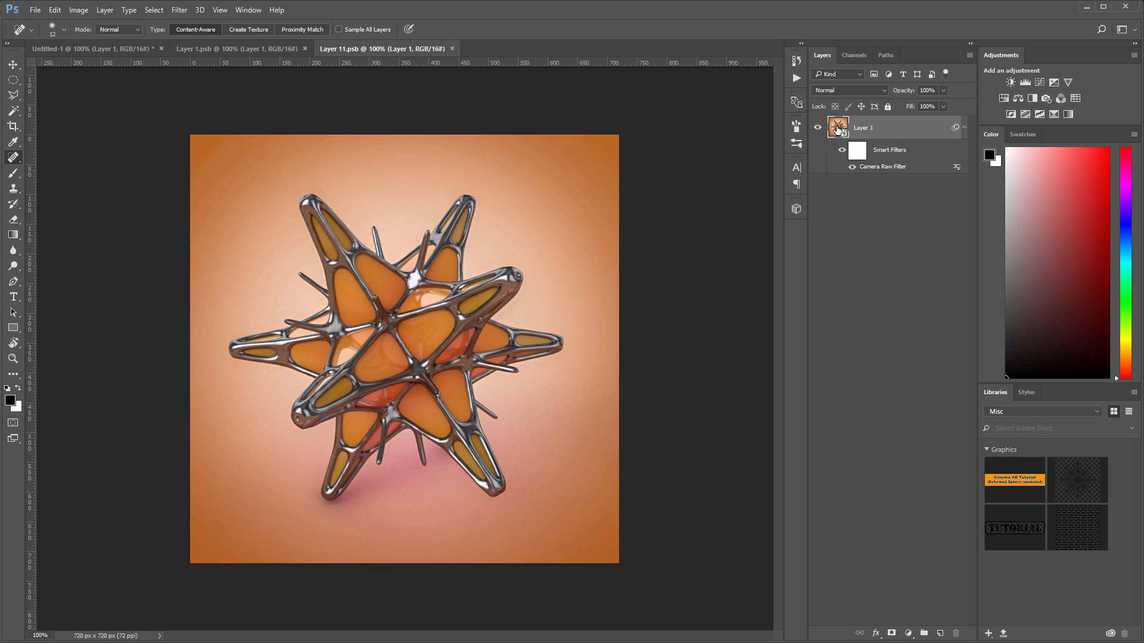
pyautogui.doubleClick(837, 128)
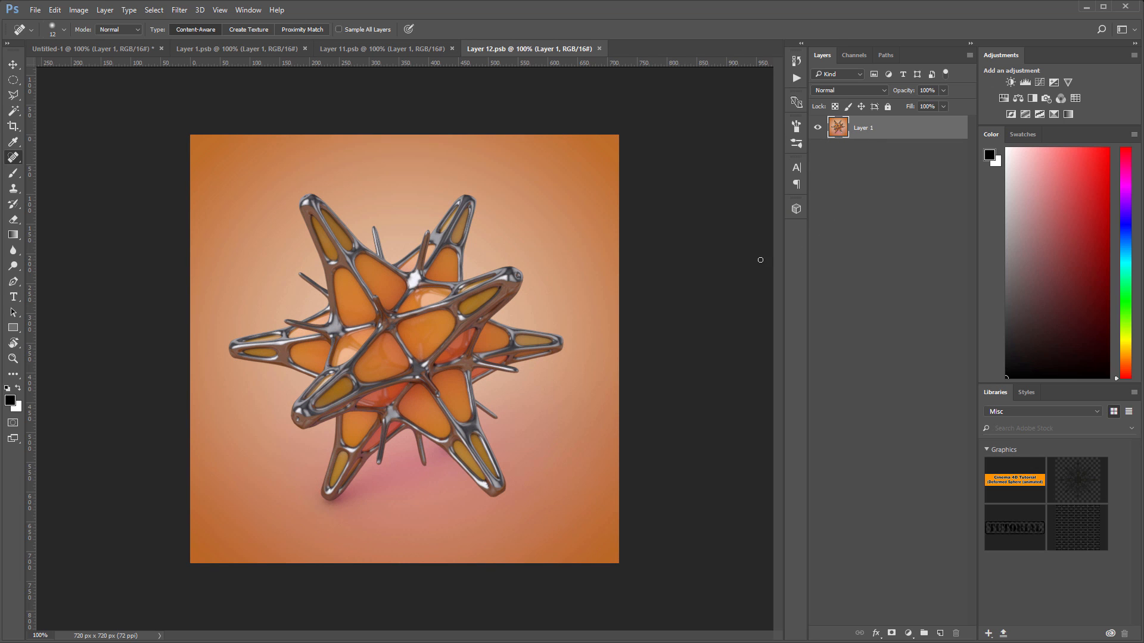
# Paste the green star render as a new layer above the original in Layer 12.psb and hide Layer 1
pyautogui.hotkey('ctrl', 'v')
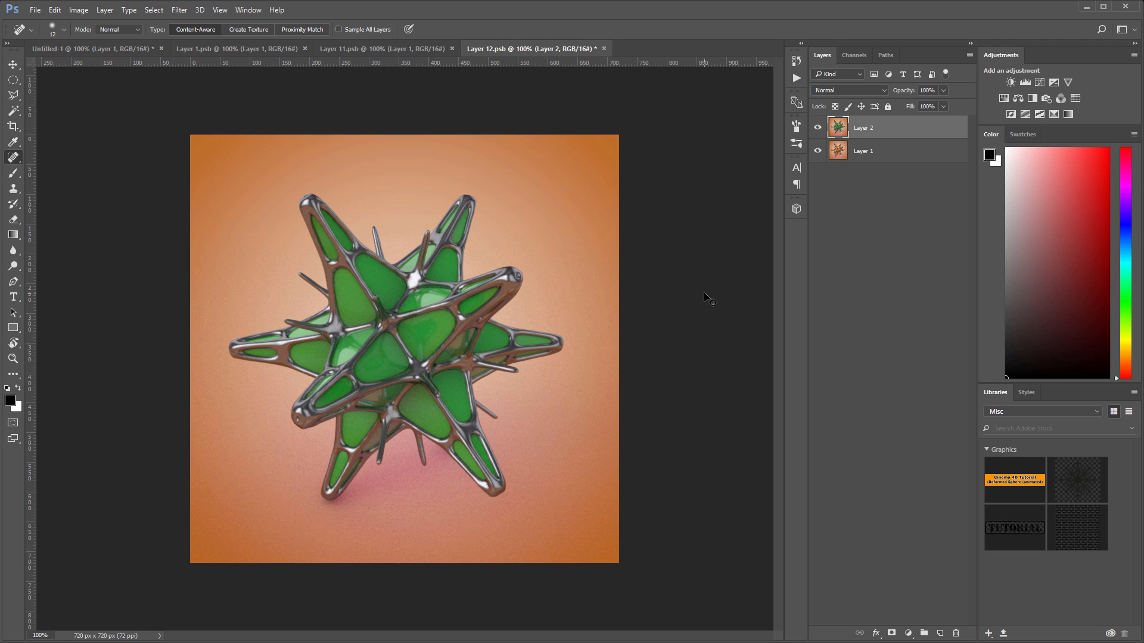
pyautogui.moveTo(837, 152)
pyautogui.mouseDown()
pyautogui.moveTo(837, 398)
pyautogui.moveTo(834, 160)
pyautogui.mouseUp()
pyautogui.click(817, 153)
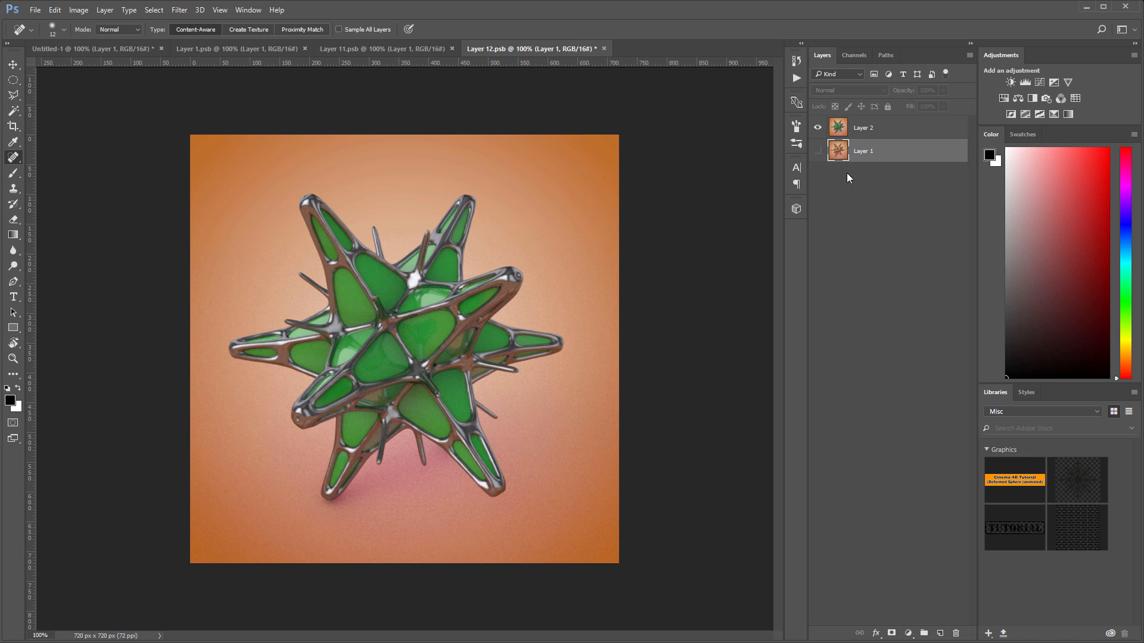
pyautogui.click(838, 127)
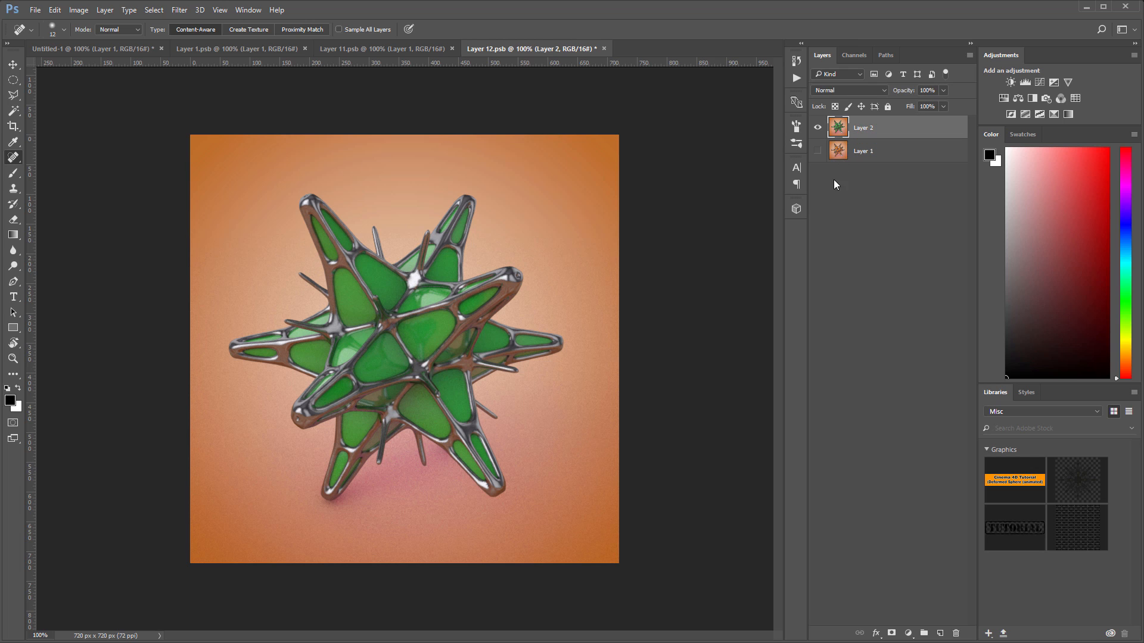
# Close Layer 12.psb, Layer 11.psb and Layer 1.psb one after another, saving the changes to each
pyautogui.click(603, 49)
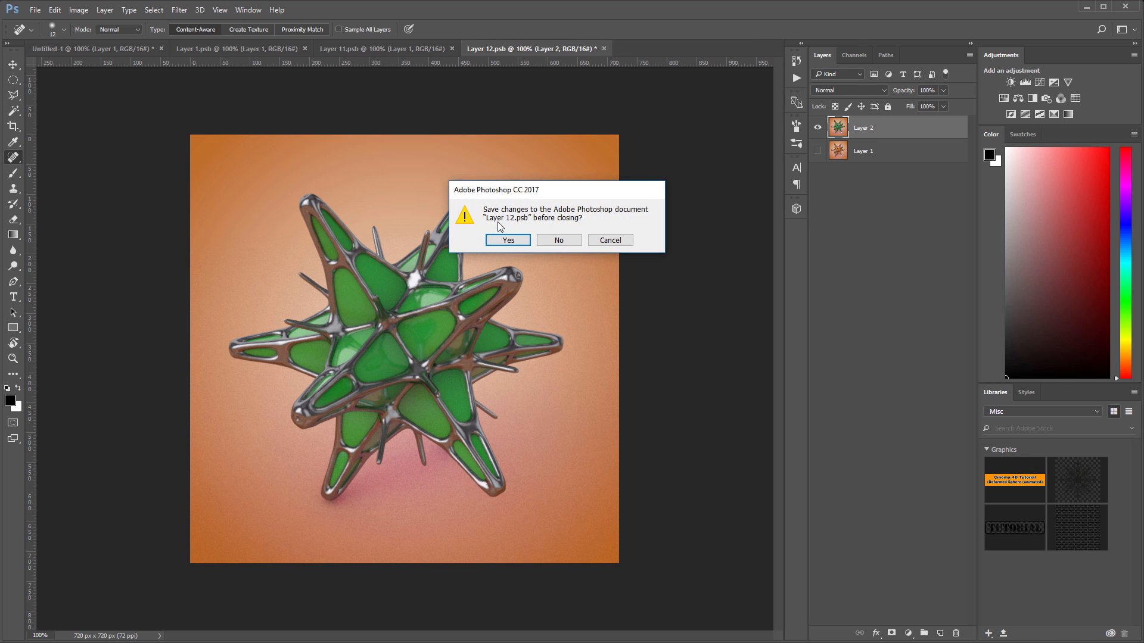
pyautogui.click(506, 240)
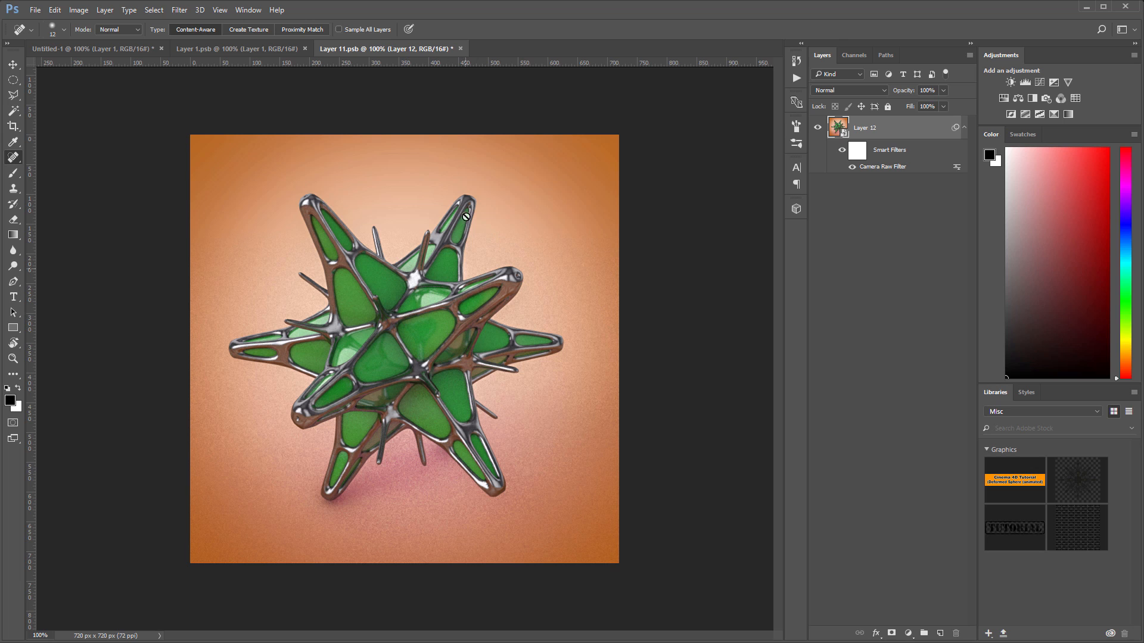
pyautogui.click(461, 49)
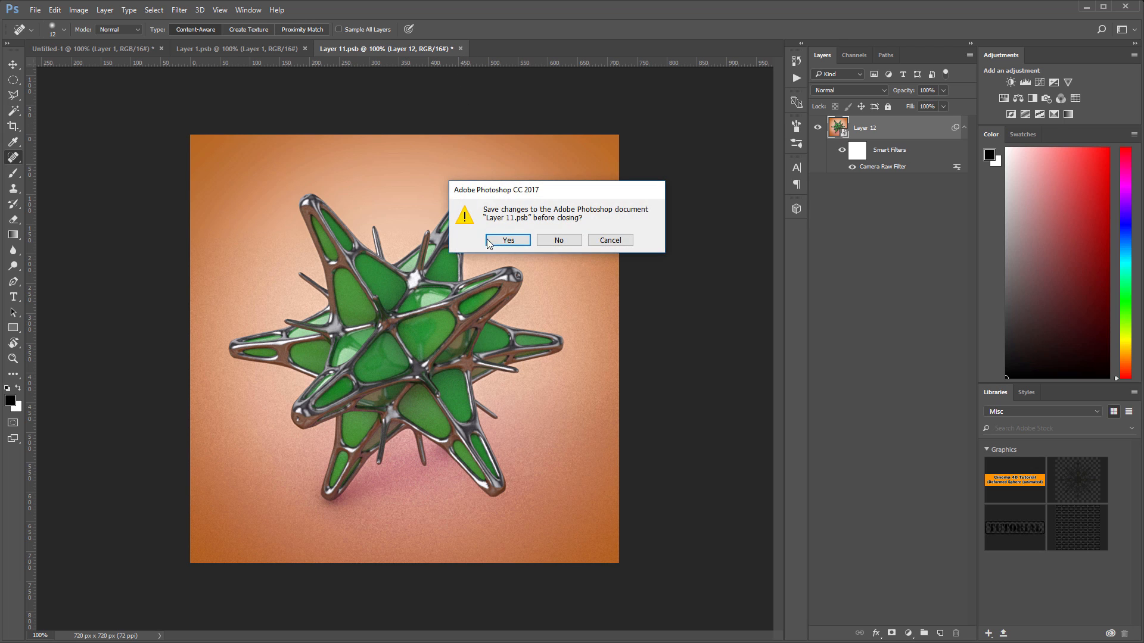
pyautogui.click(507, 242)
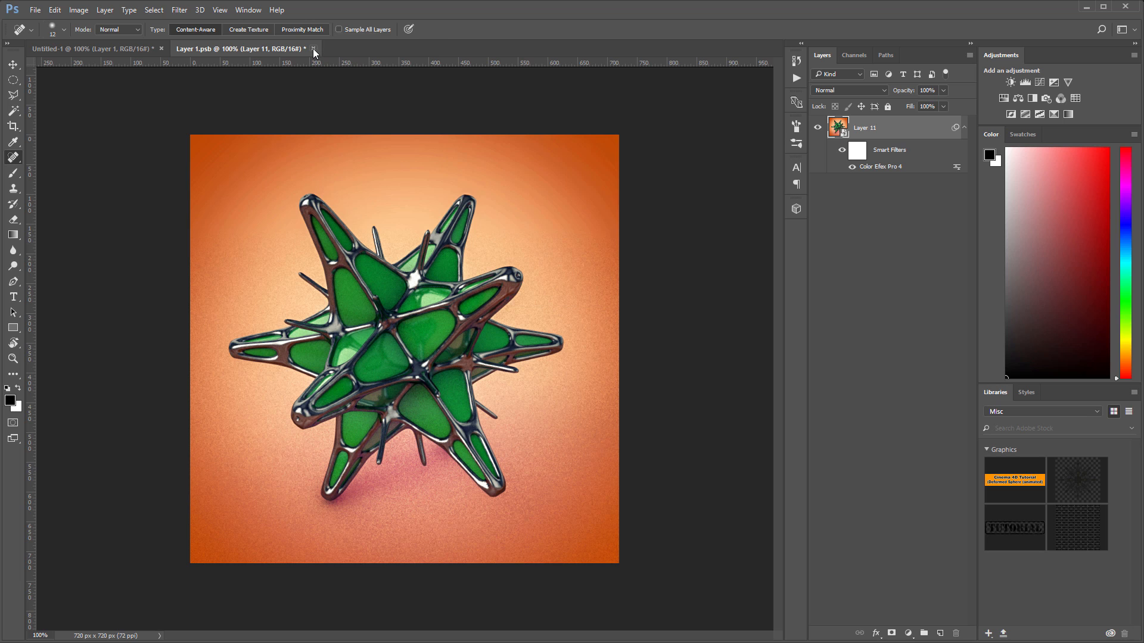
pyautogui.click(313, 49)
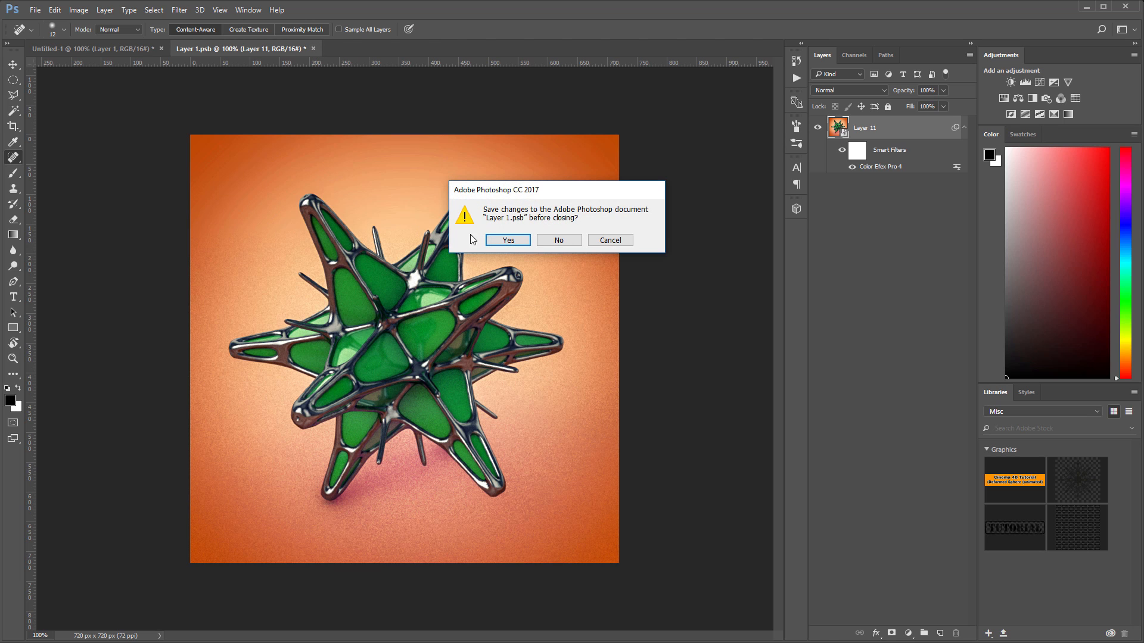
pyautogui.click(507, 240)
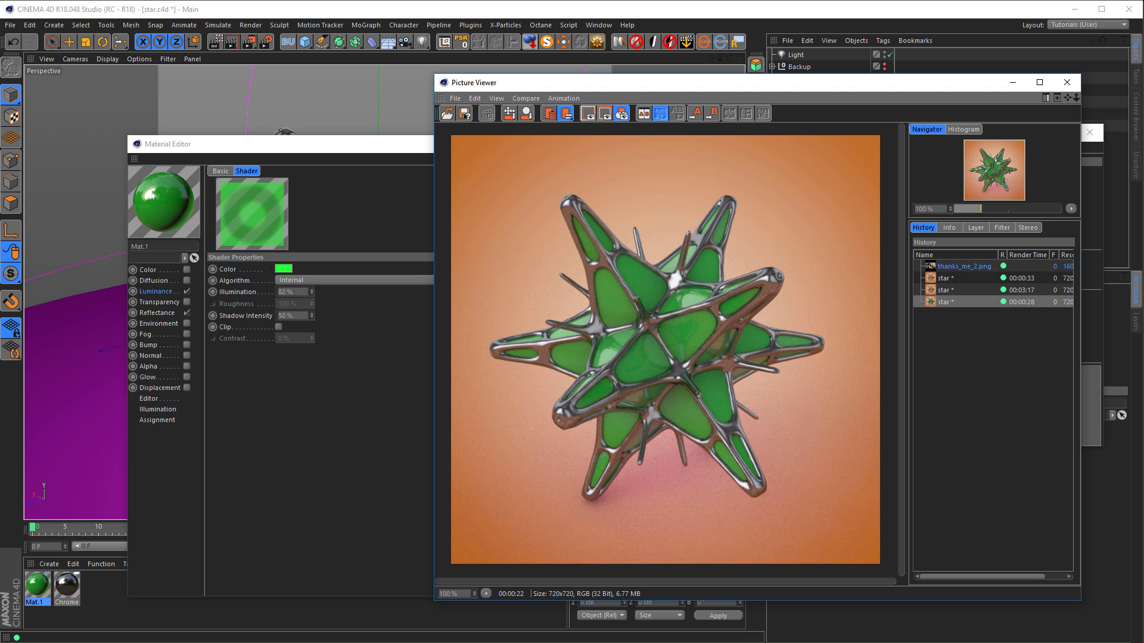
# Enlarge Cinema 4D's Picture Viewer window and display the image thanks_me_2.png from its history
pyautogui.moveTo(436, 73); pyautogui.dragTo(28, 17)
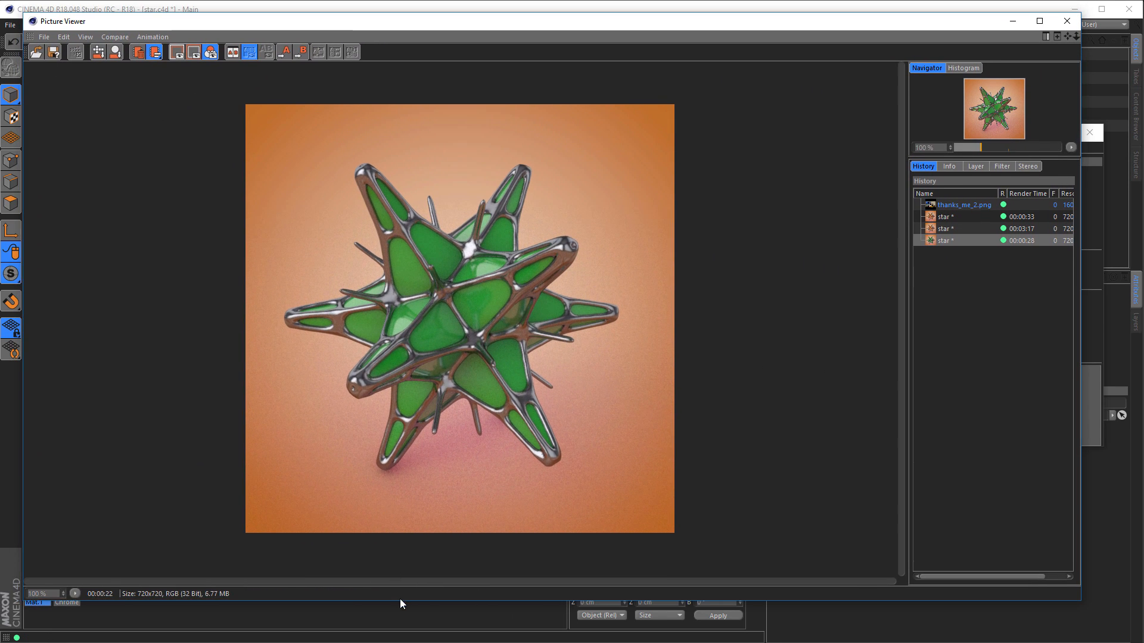
pyautogui.moveTo(400, 602); pyautogui.dragTo(405, 640)
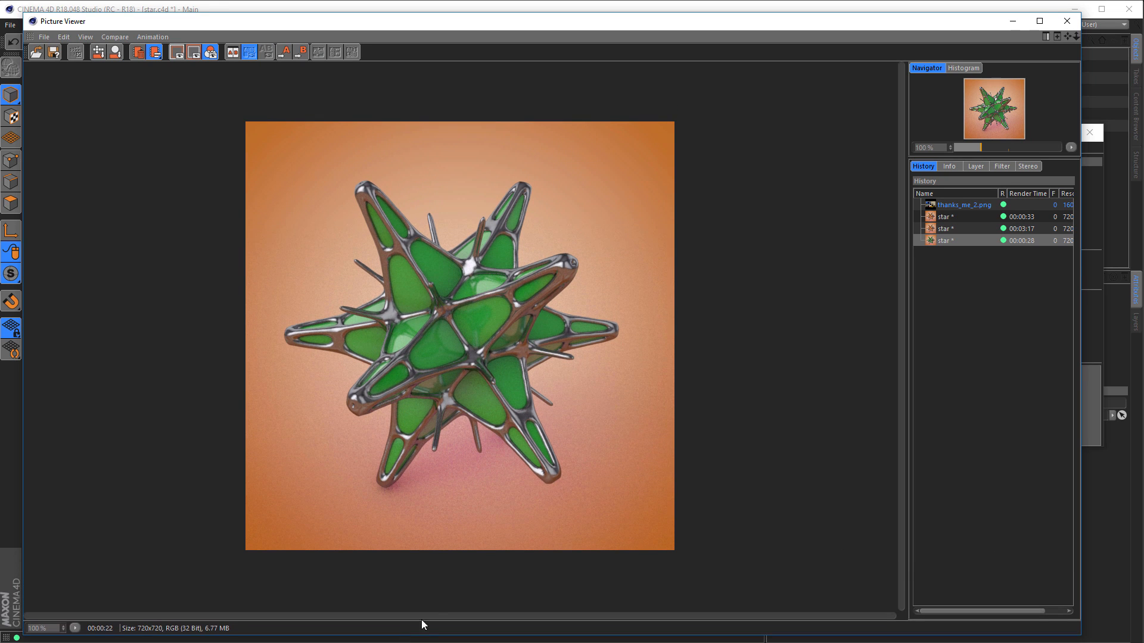
pyautogui.click(962, 205)
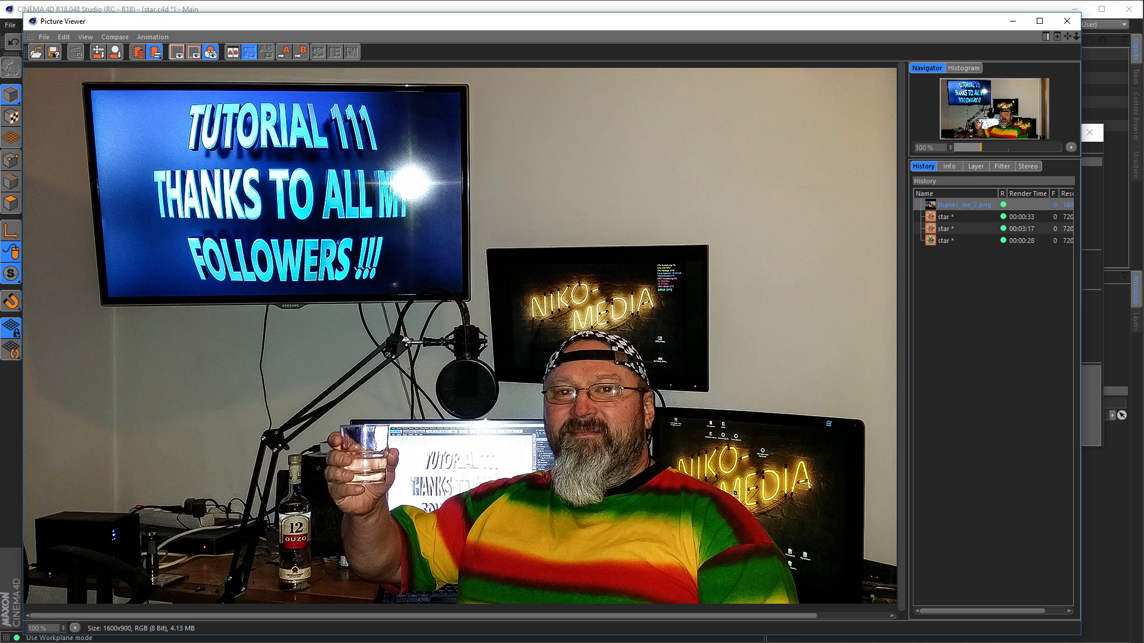
# View the wire brush preview photo on the Nikomedia Facebook page in the browser, and return to the Picture Viewer
pyautogui.hotkey('alt', 'Tab')
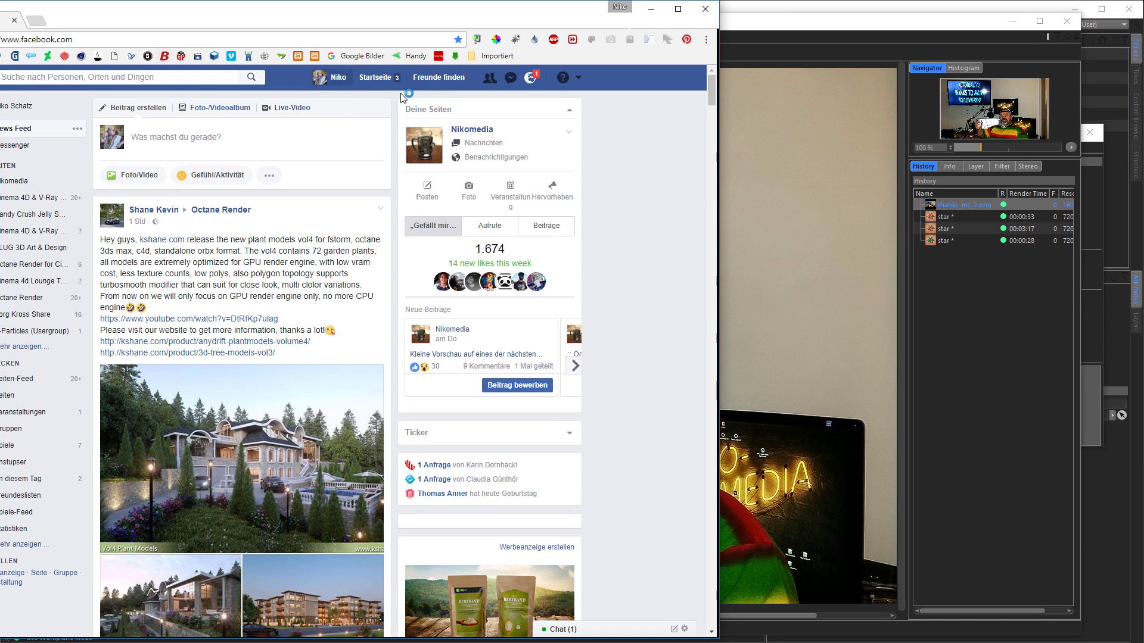
pyautogui.click(472, 133)
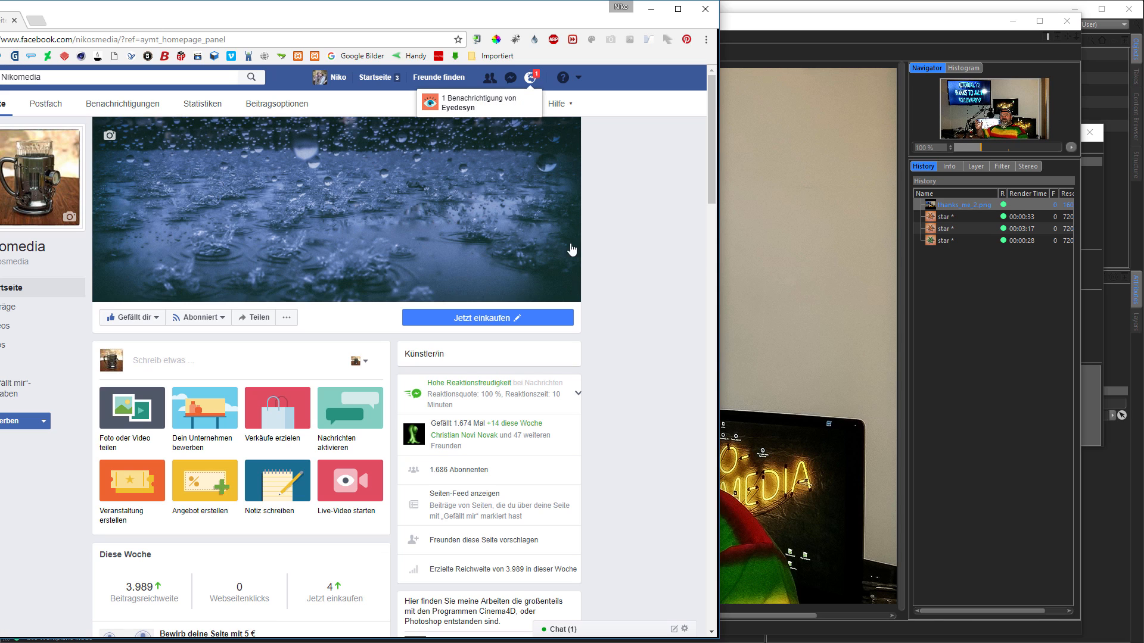
pyautogui.moveTo(709, 106); pyautogui.dragTo(683, 330)
pyautogui.scroll(-7, 681, 409)
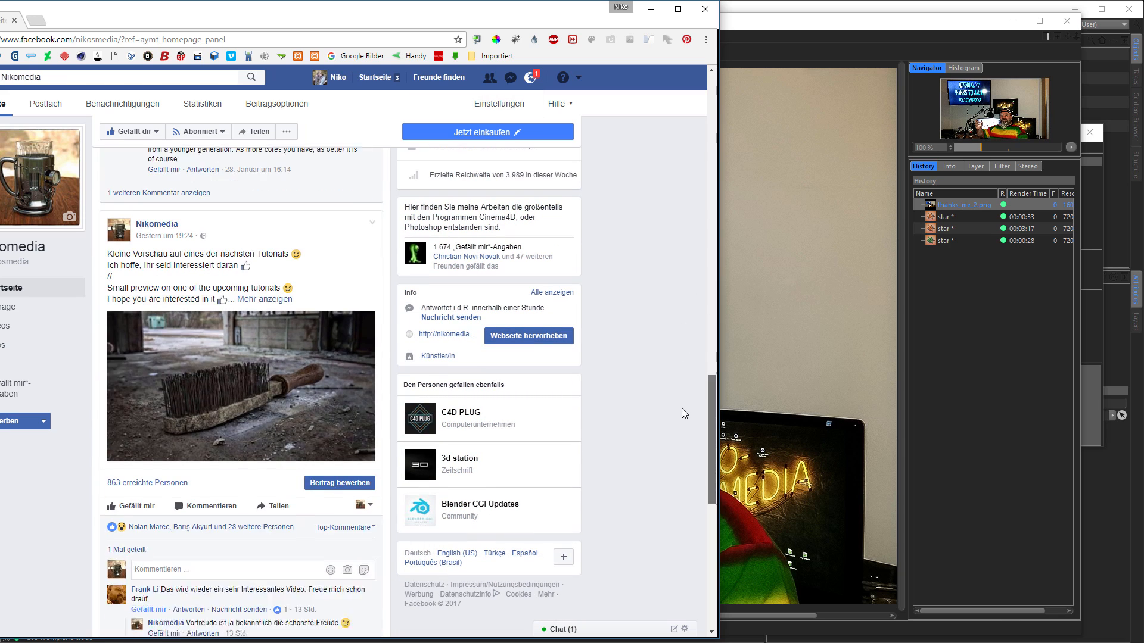
pyautogui.click(262, 342)
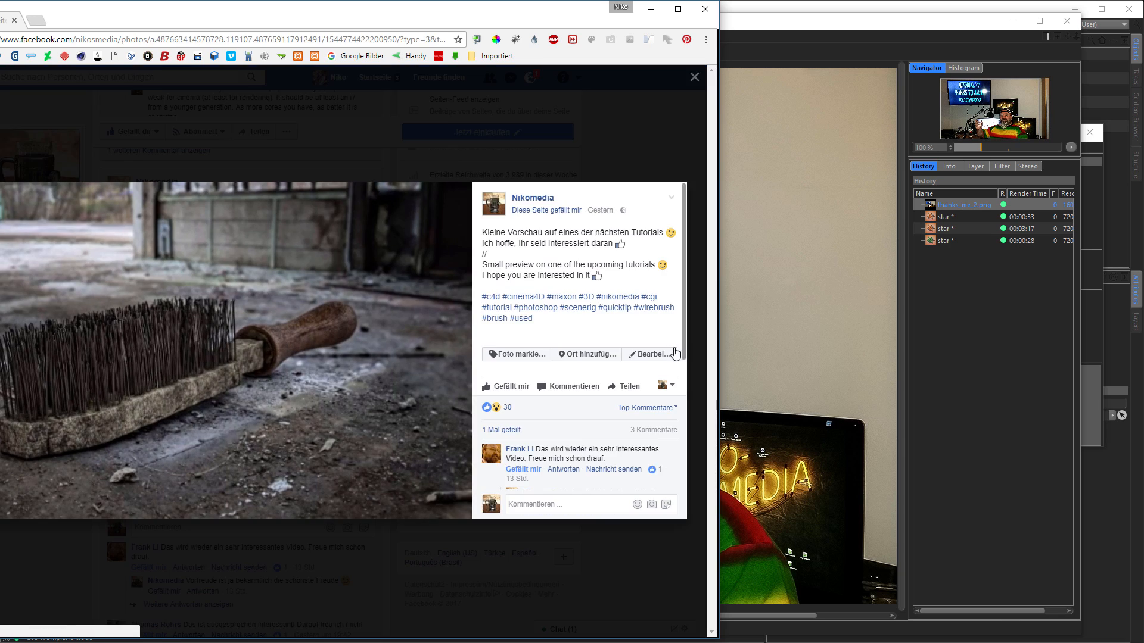
pyautogui.moveTo(548, 16); pyautogui.dragTo(784, 16)
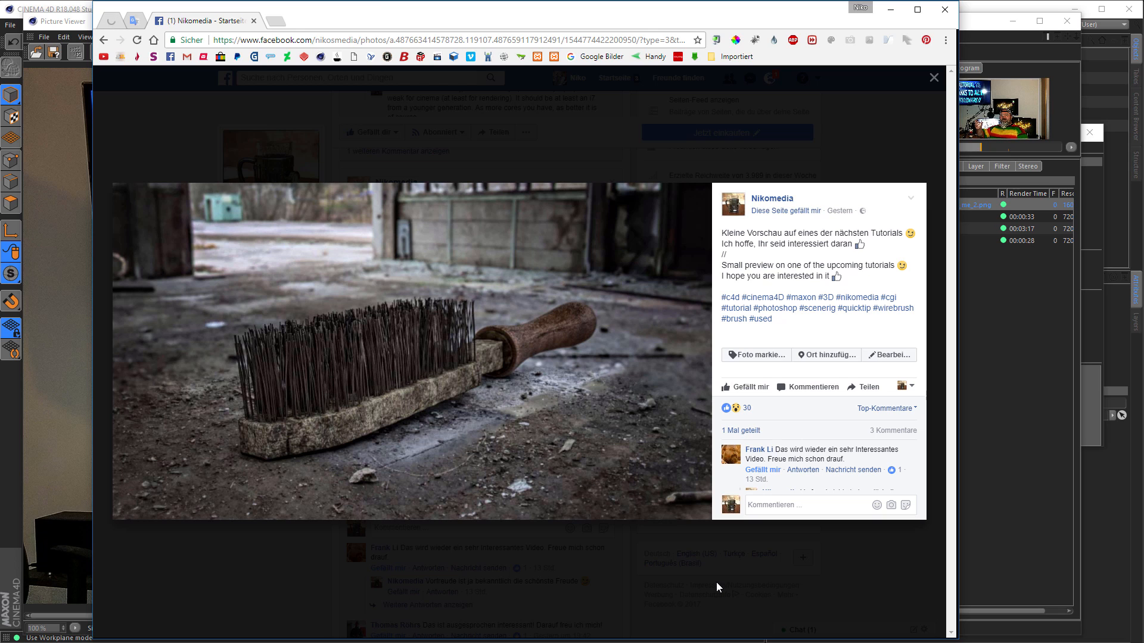
pyautogui.click(890, 10)
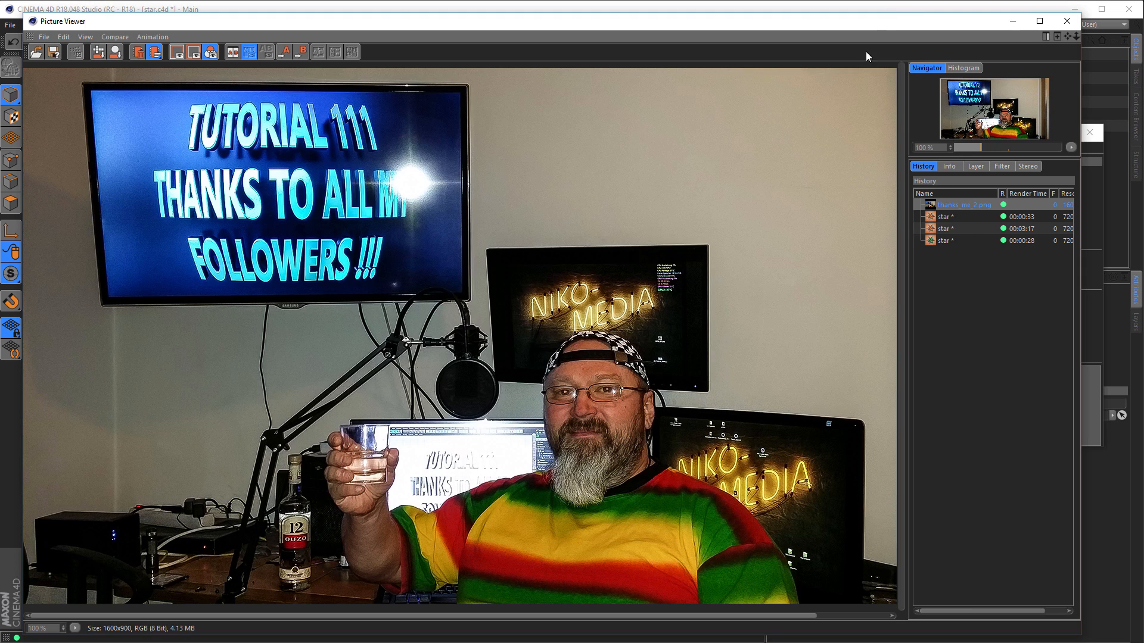